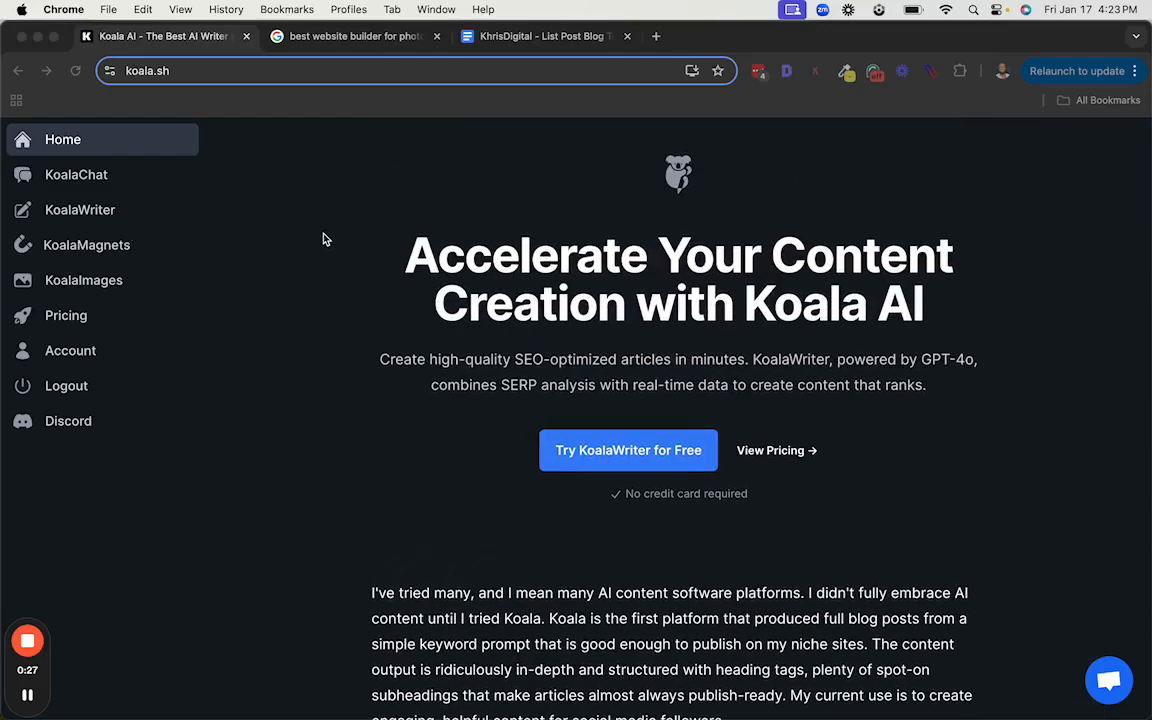
Look over the Koala home page, open KoalaChat and view its list of available AI models
scroll(408, 319, down, 6)
scroll(394, 304, up, 6)
click(82, 180)
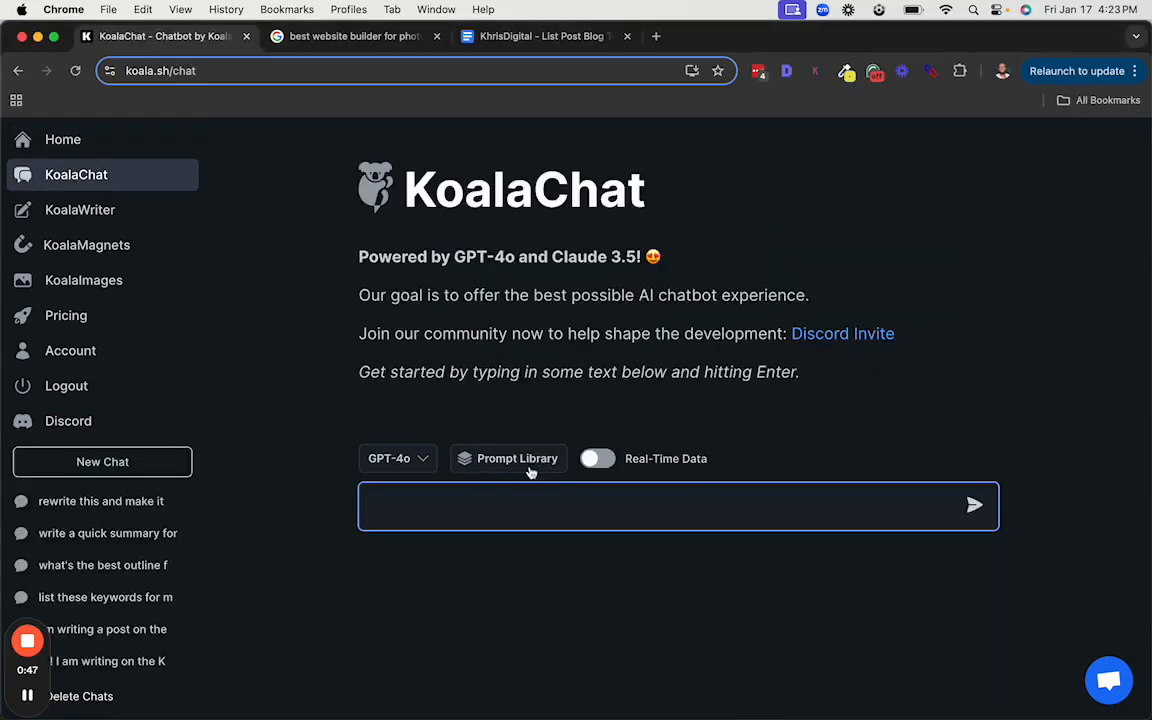
click(410, 459)
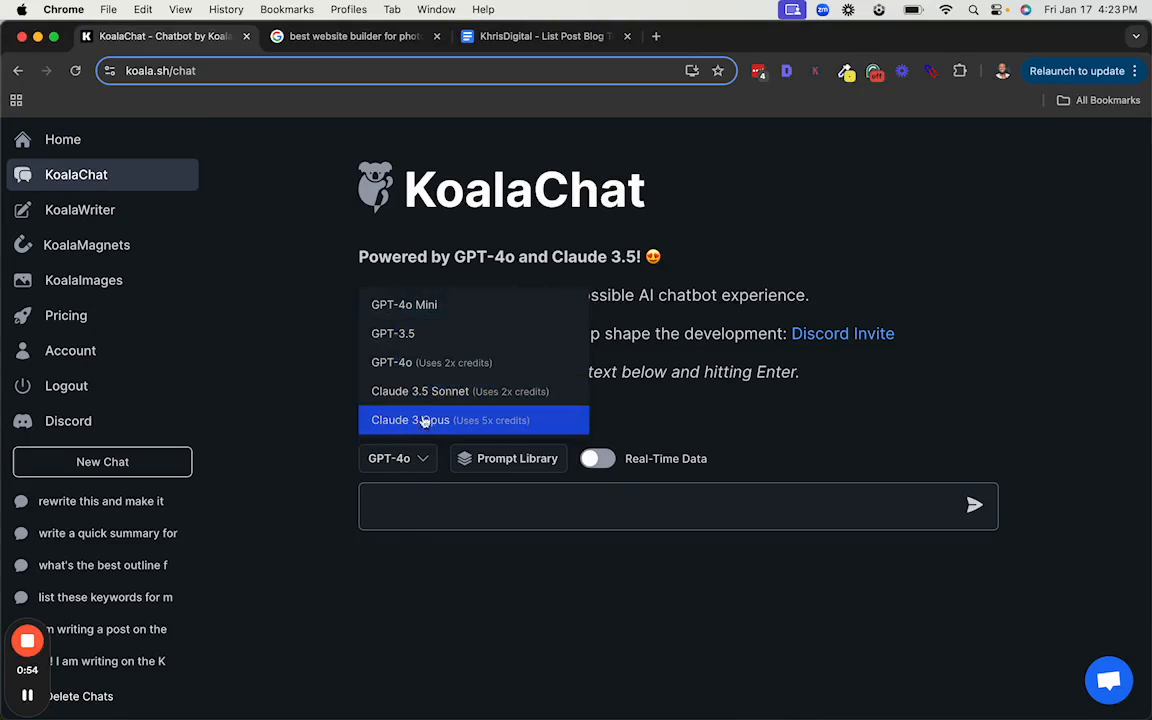
Open KoalaMagnets and review its feature list and the dog-name generator demo
click(107, 256)
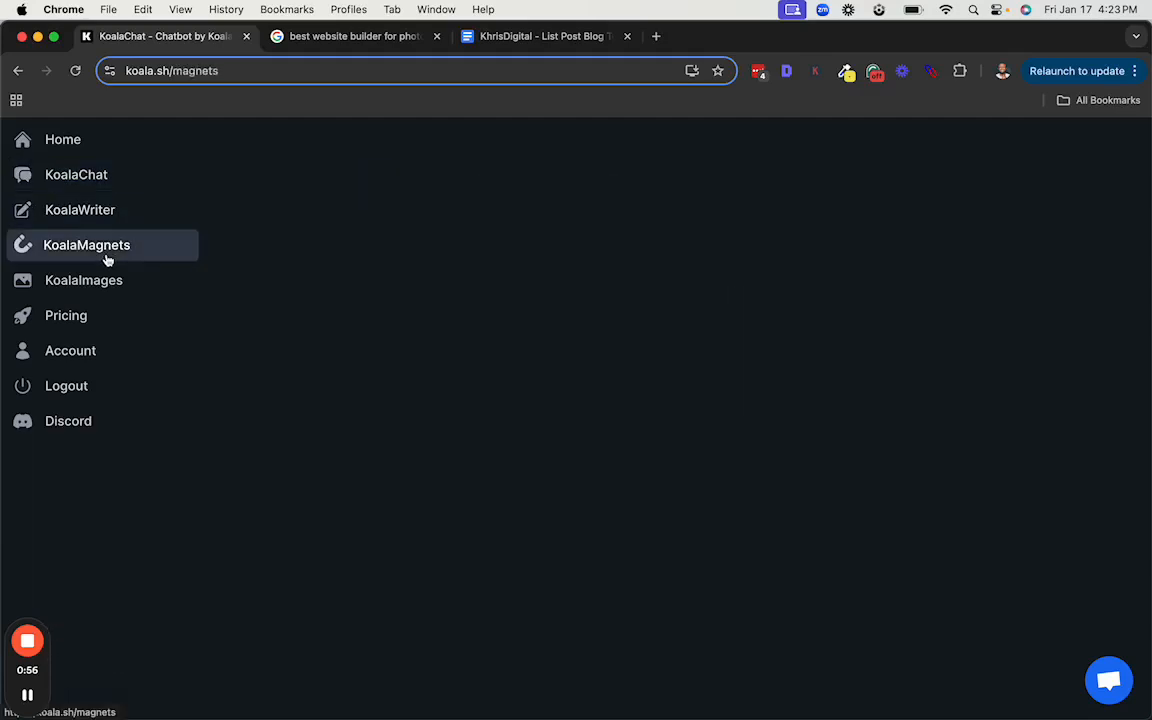
scroll(546, 426, down, 3)
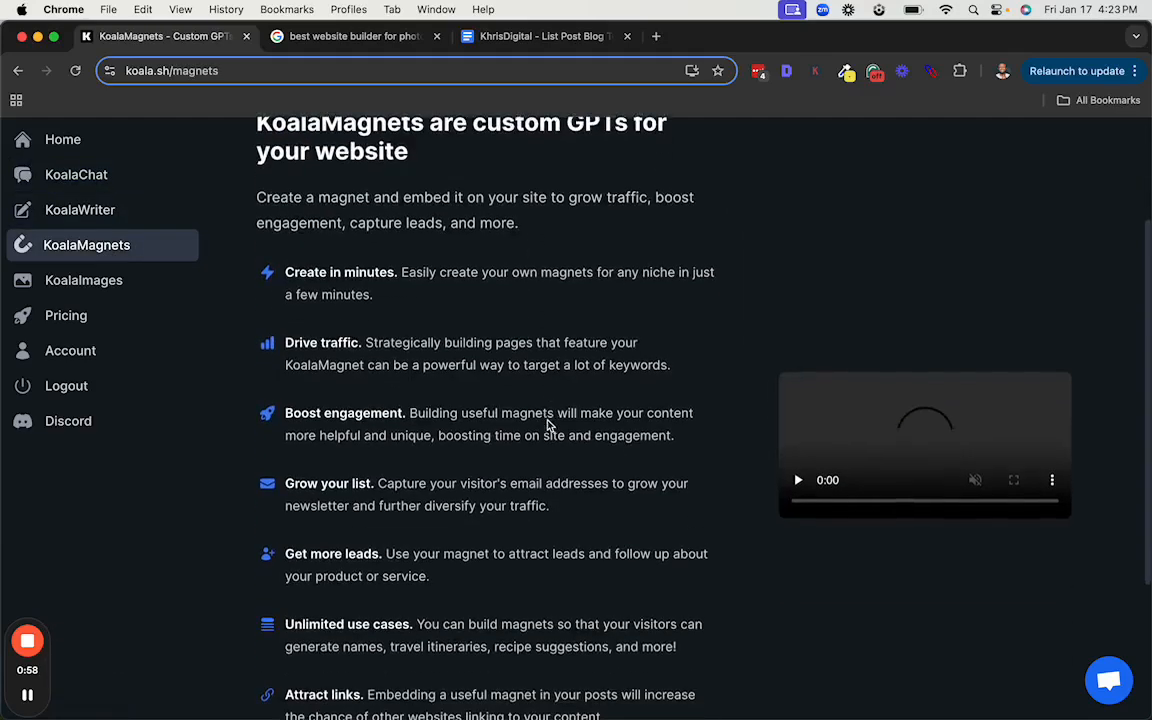
scroll(548, 426, down, 4)
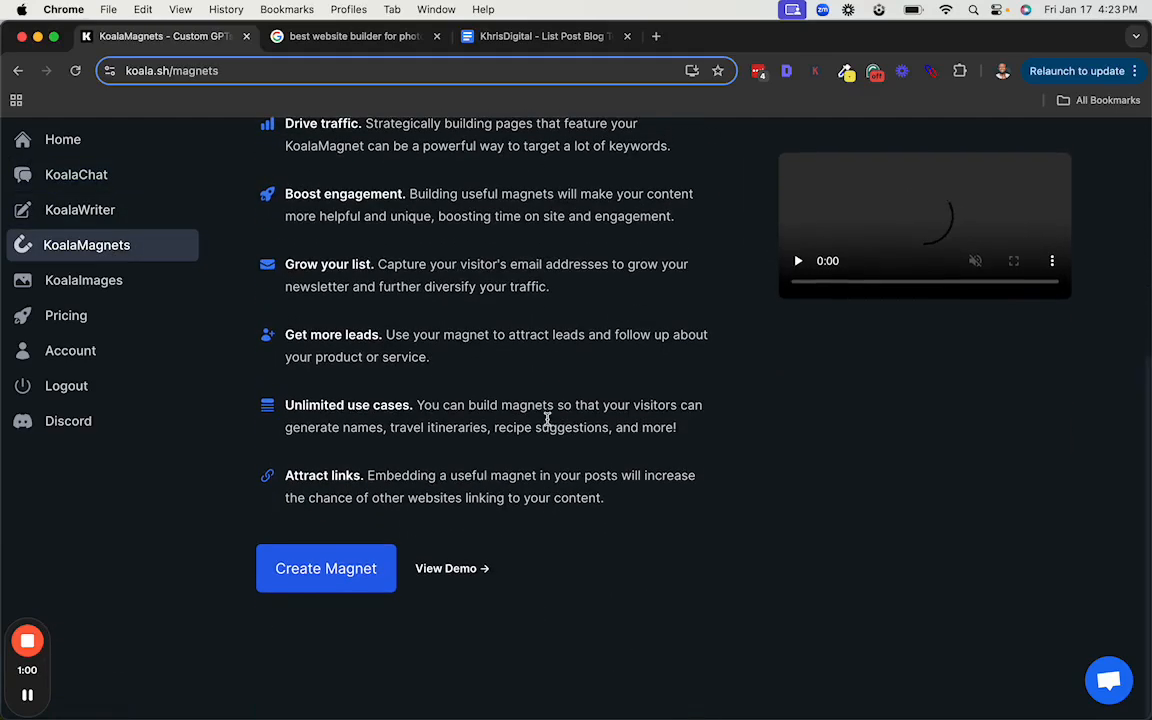
scroll(546, 378, up, 7)
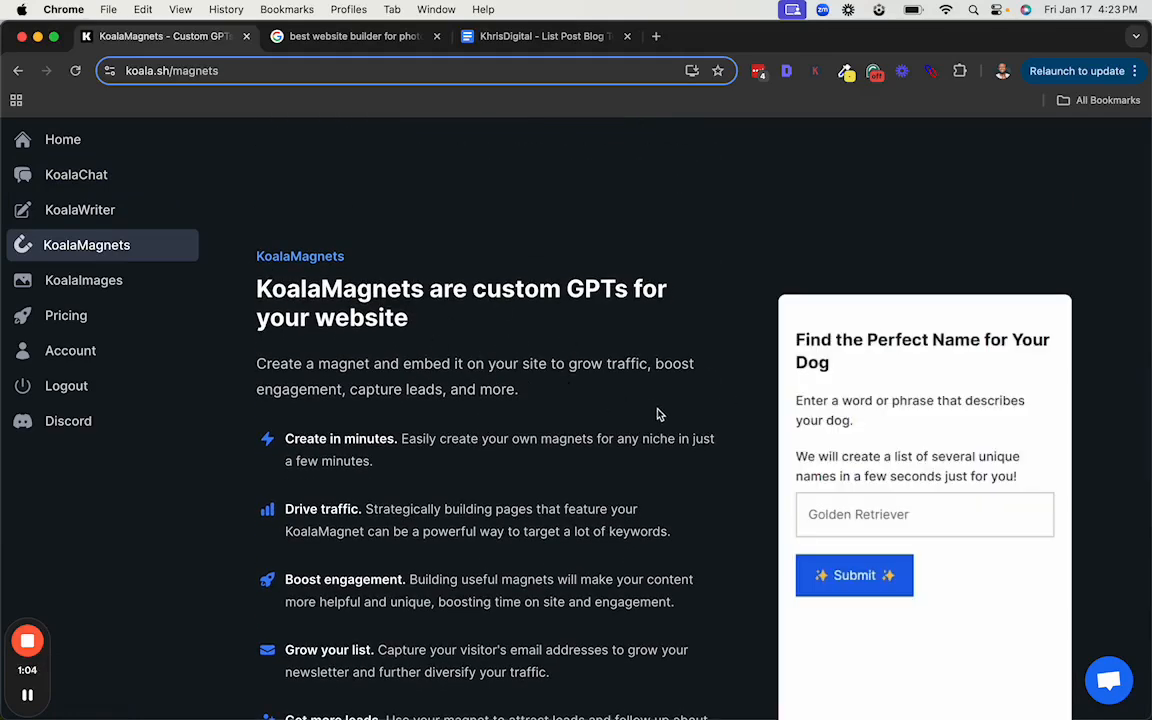
click(967, 514)
text(female german shepher)
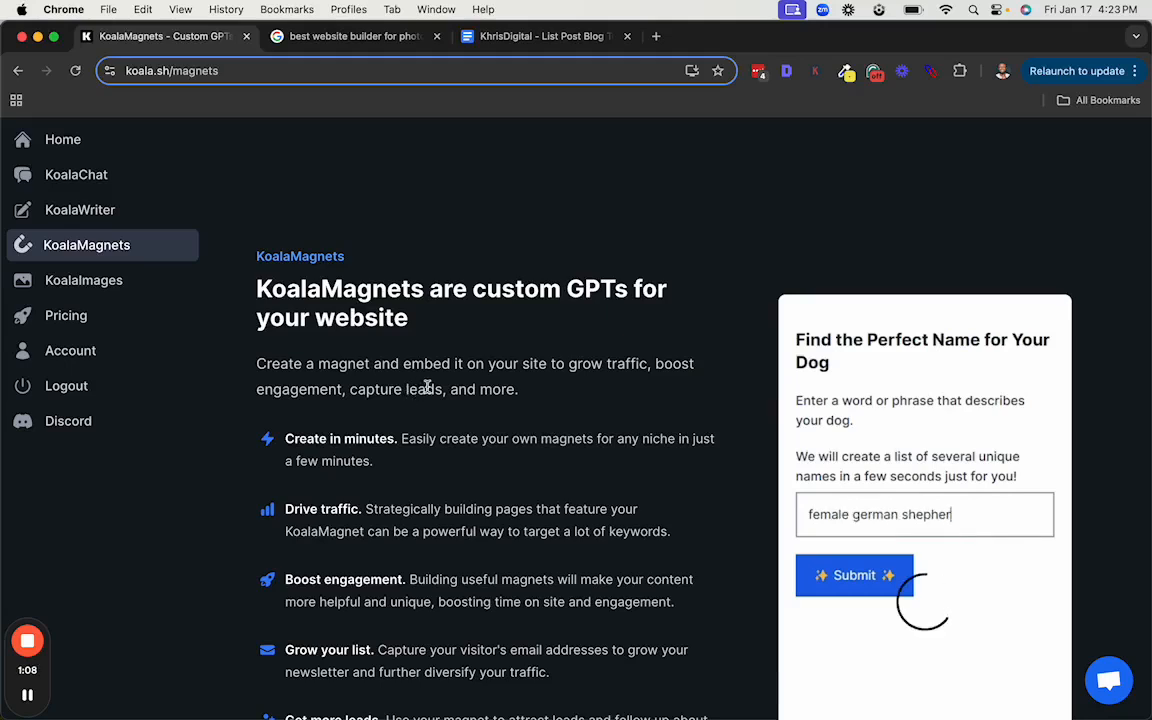
text(d)
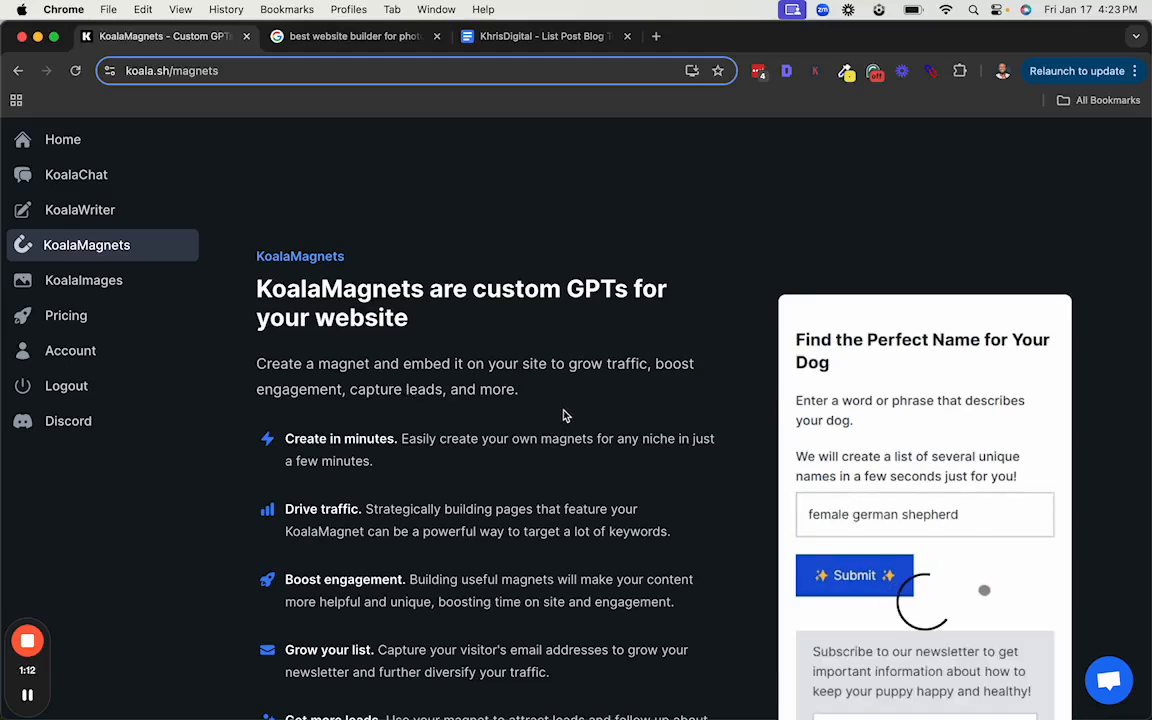
scroll(564, 414, down, 5)
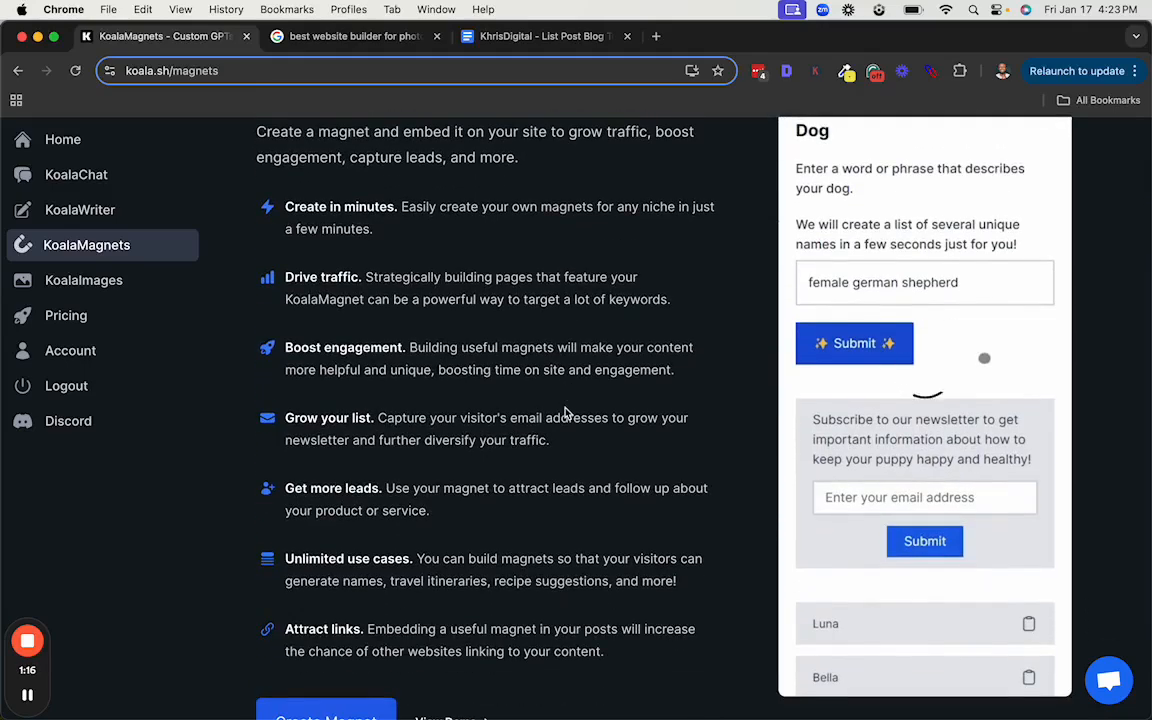
scroll(564, 414, up, 5)
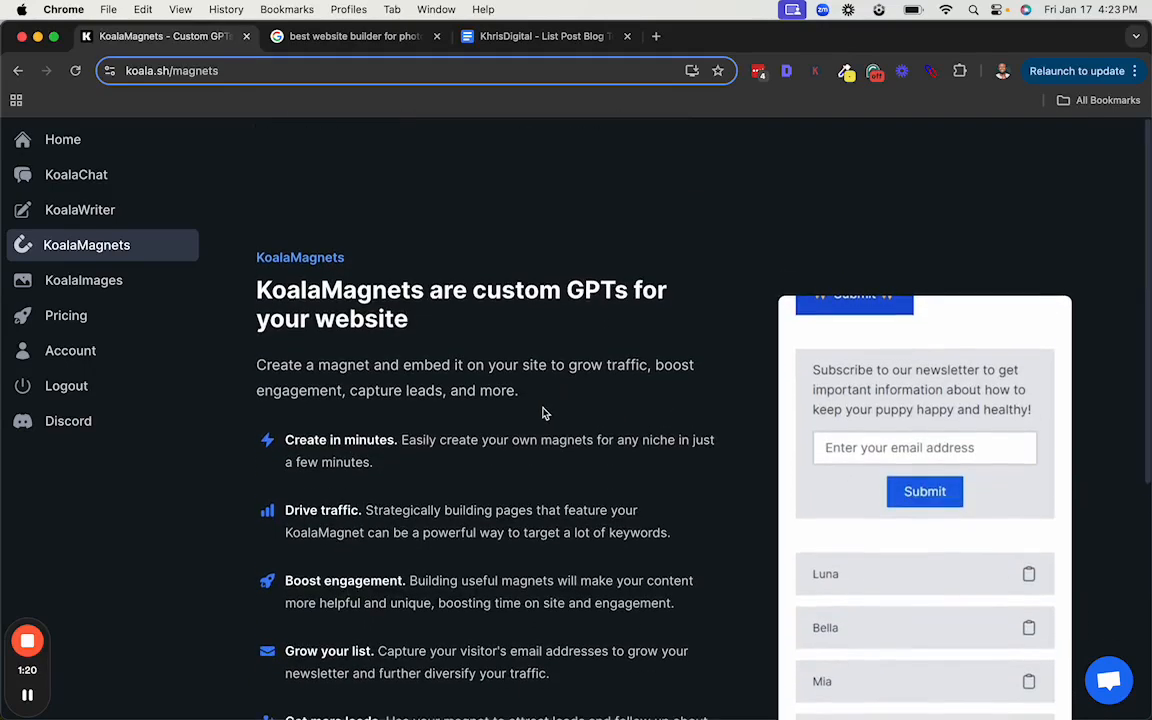
Open KoalaImages and browse the previously generated feature images and their prompts
click(91, 288)
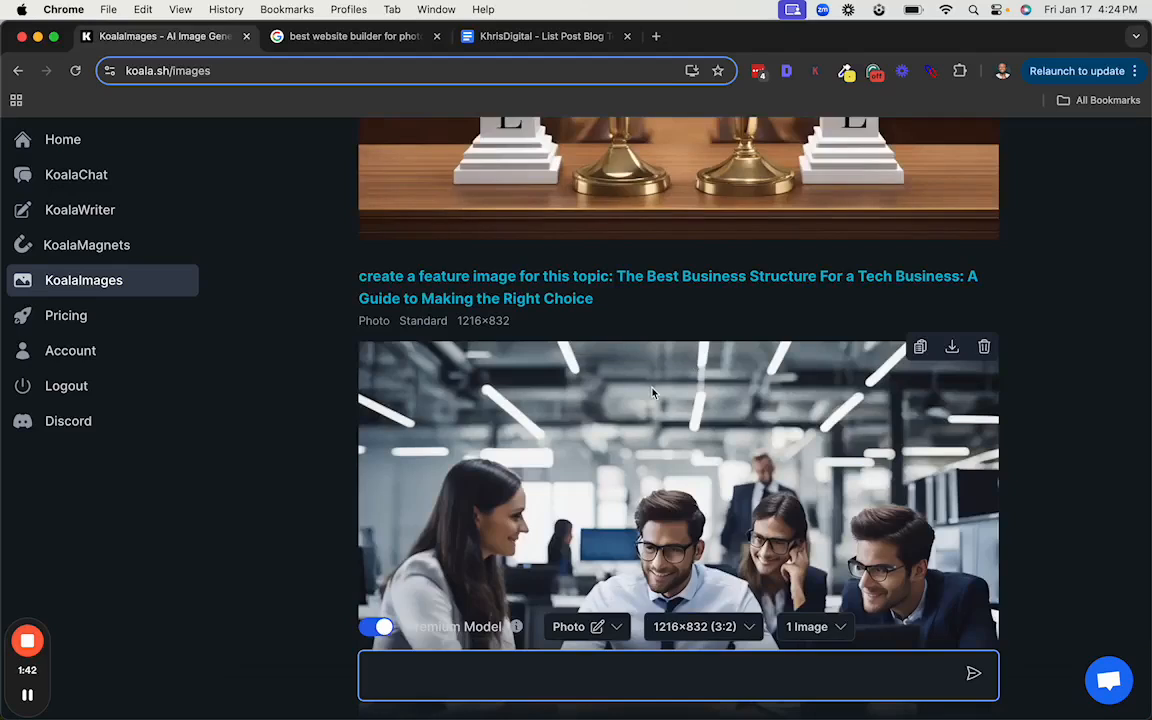
scroll(652, 392, up, 3)
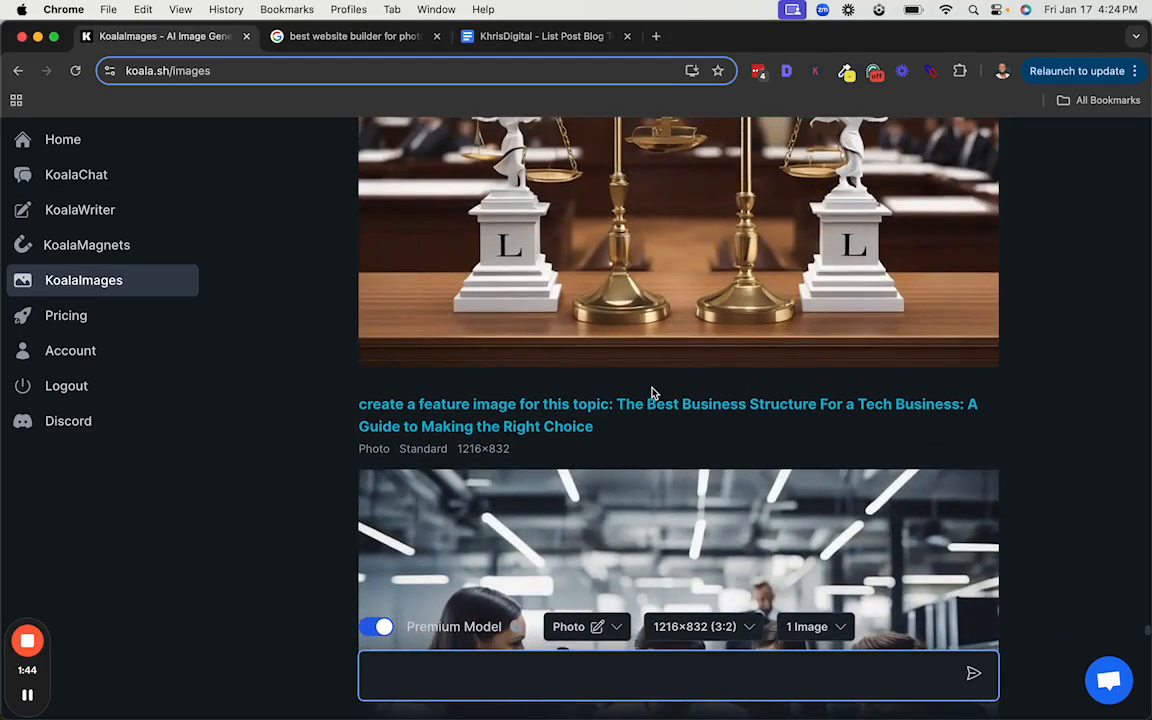
scroll(652, 392, up, 4)
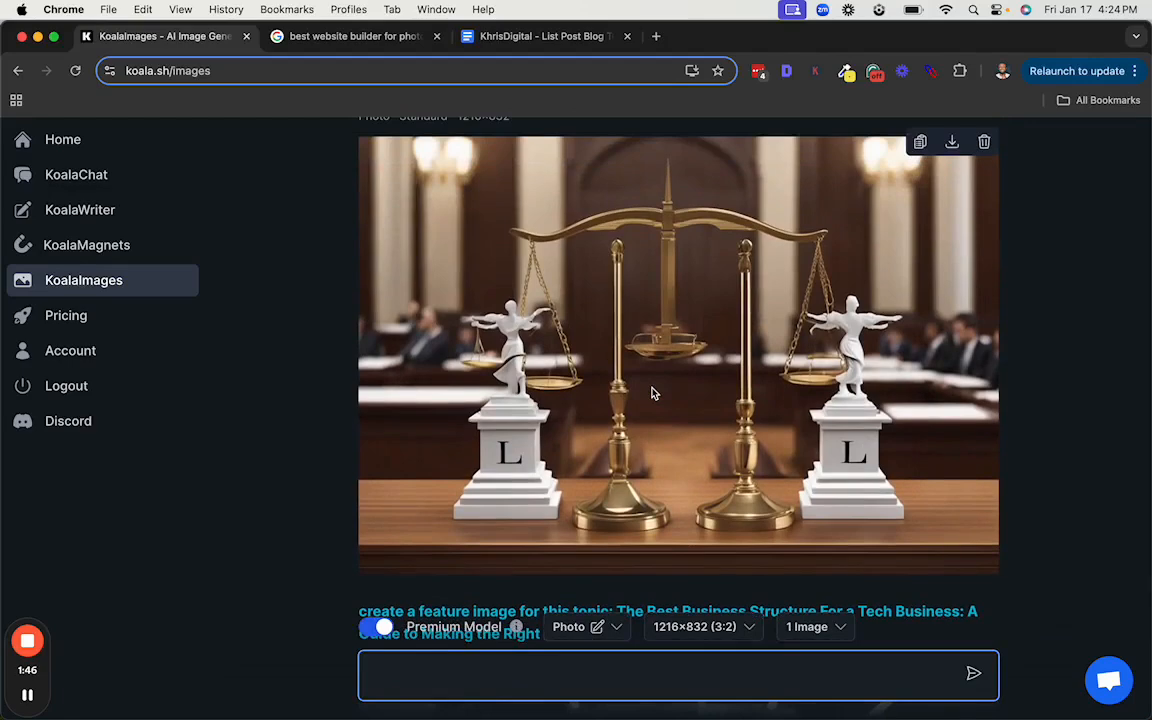
scroll(652, 393, up, 2)
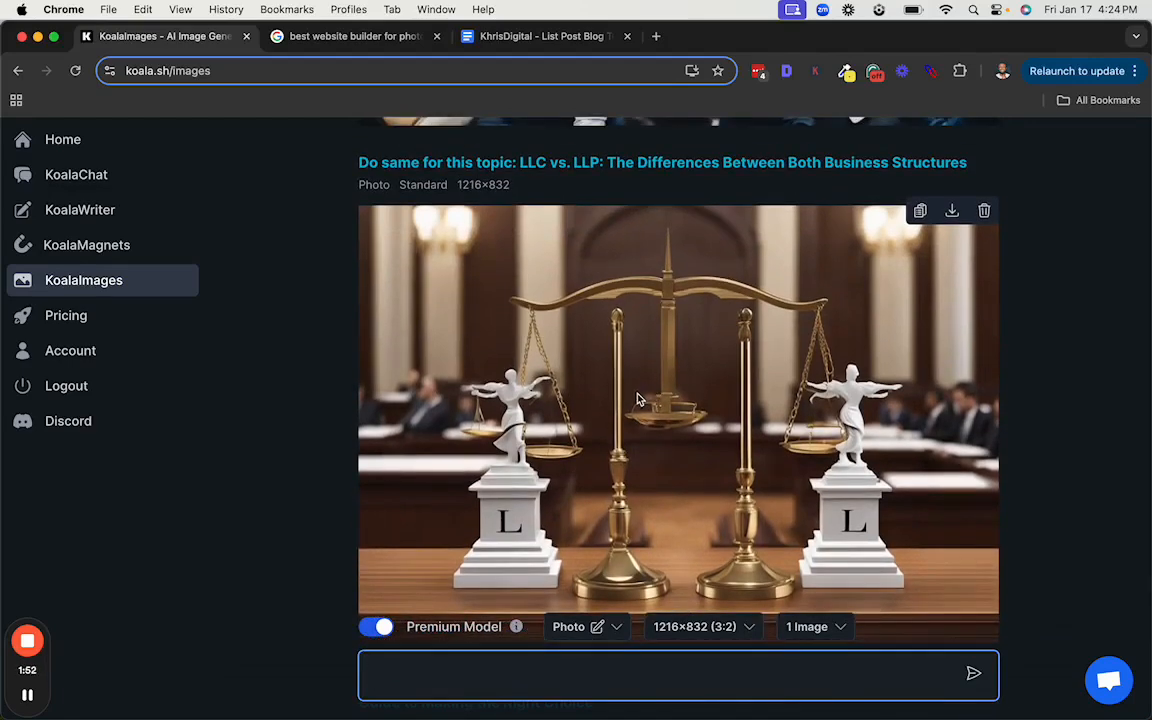
scroll(639, 399, up, 10)
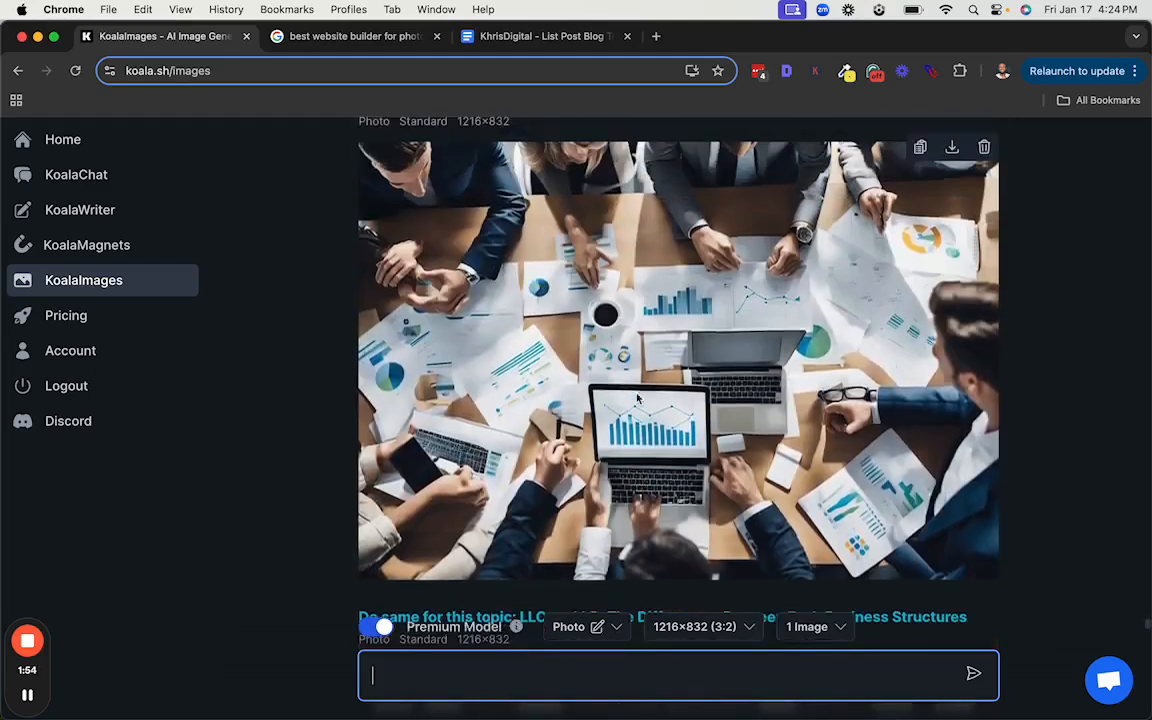
scroll(637, 399, up, 12)
Open KoalaWriter and review its feature overview and the saved preset, project and model options
click(80, 209)
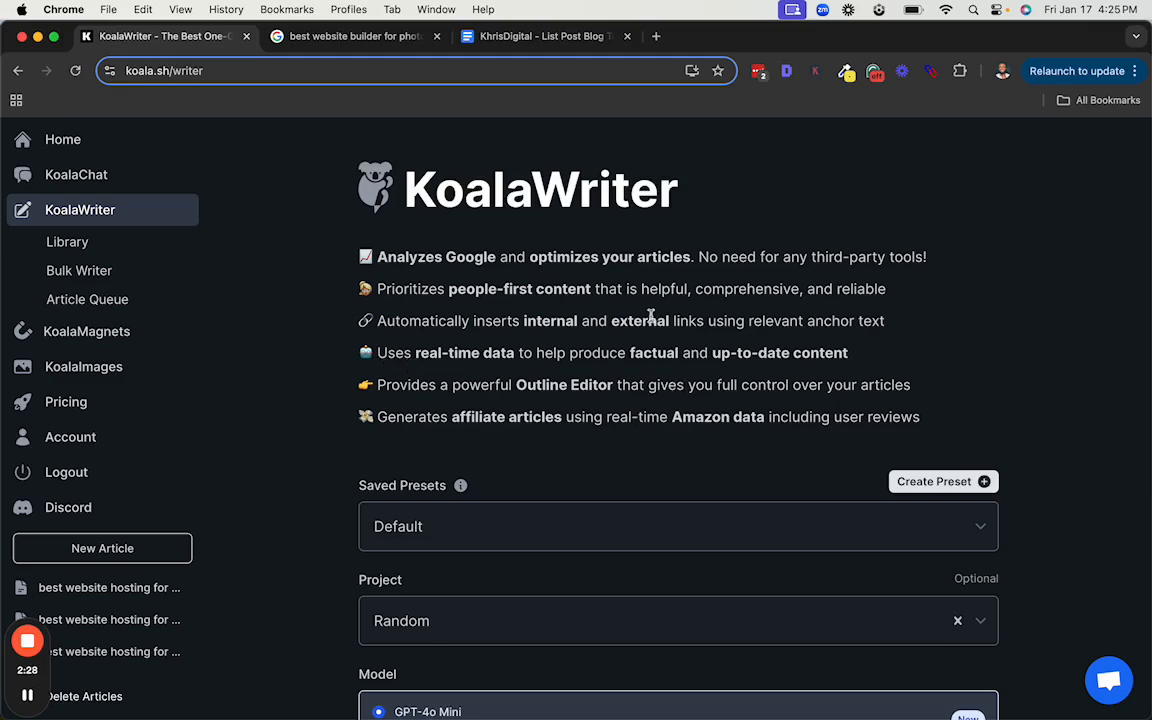
scroll(588, 289, down, 10)
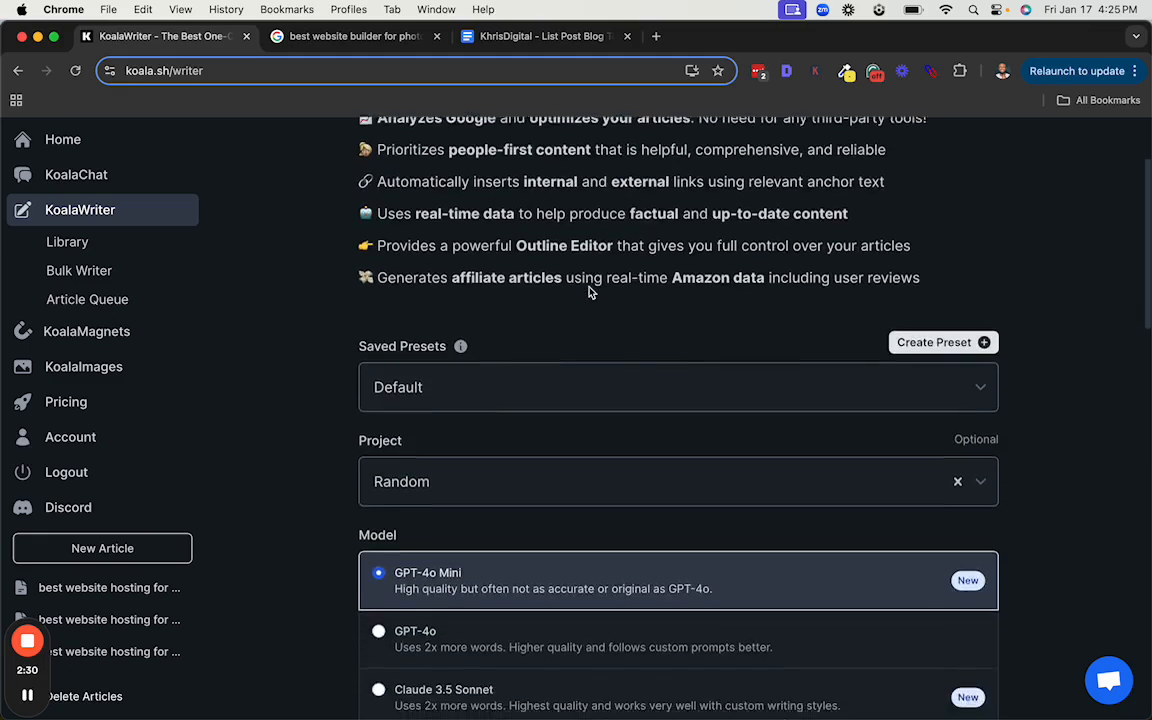
scroll(588, 292, up, 5)
scroll(588, 292, up, 3)
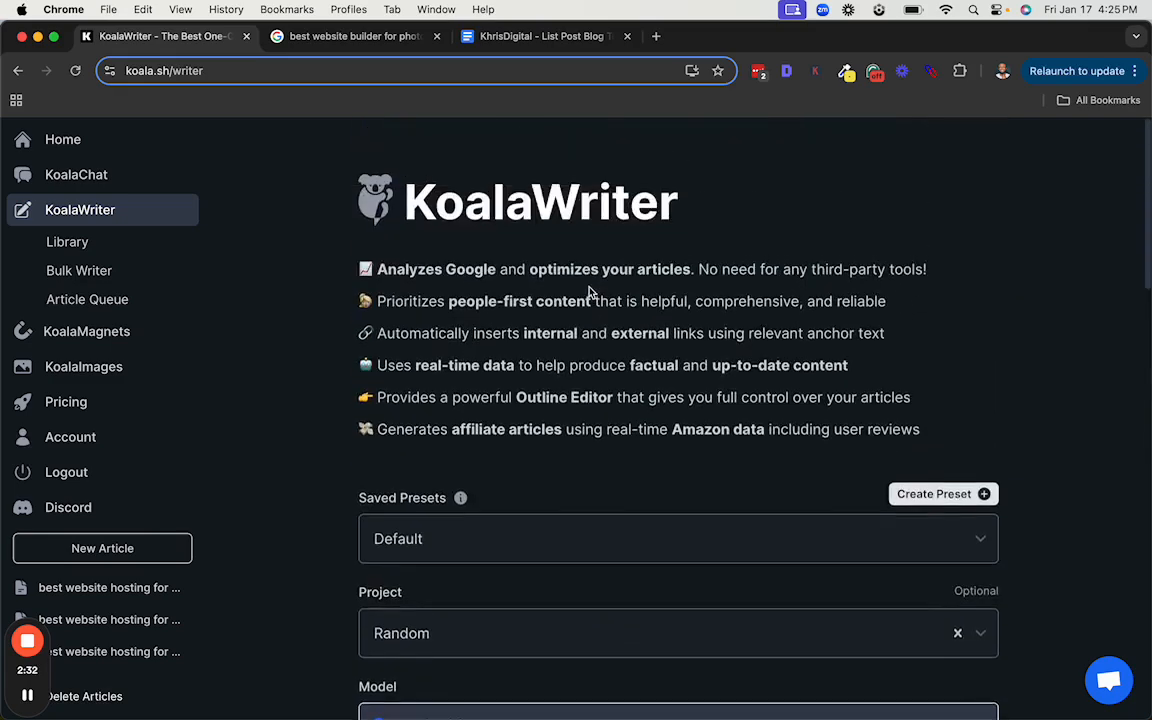
scroll(589, 296, down, 3)
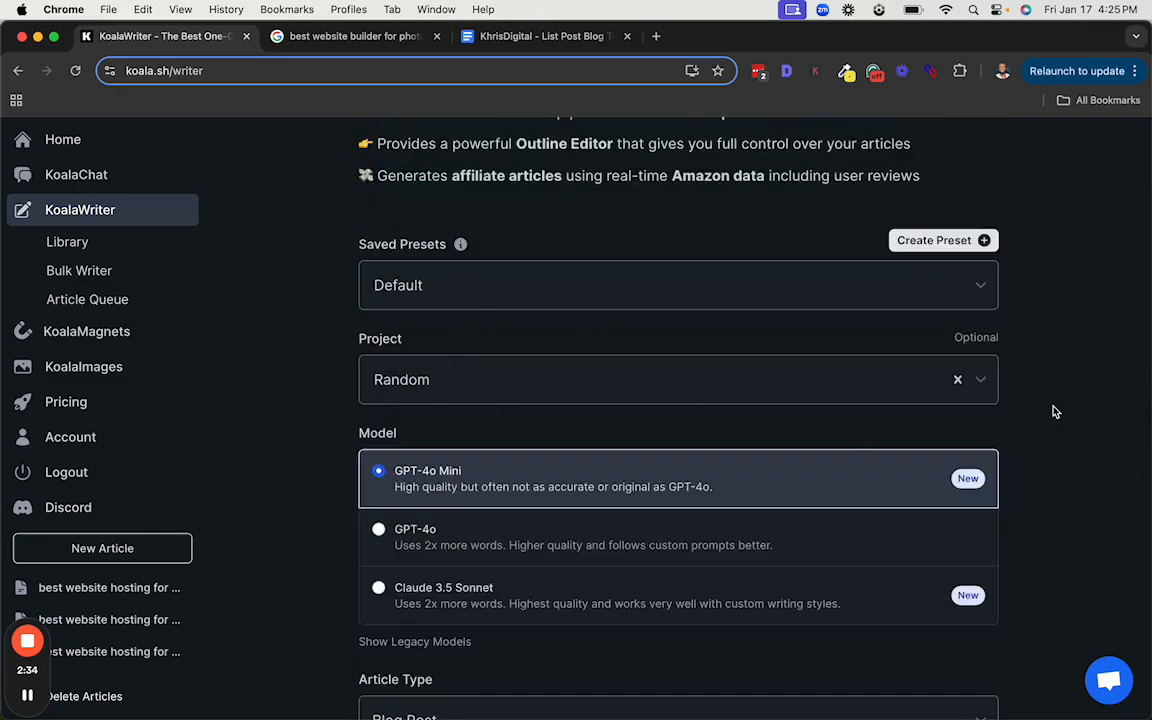
scroll(1056, 390, down, 1)
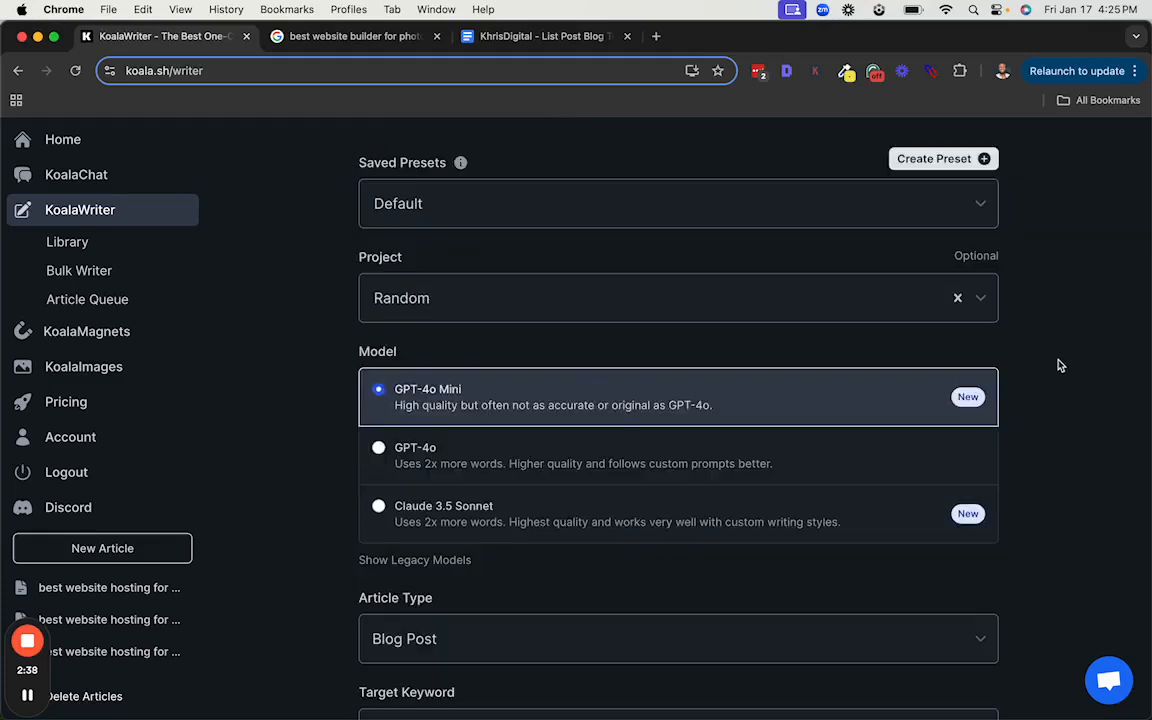
scroll(1053, 364, down, 2)
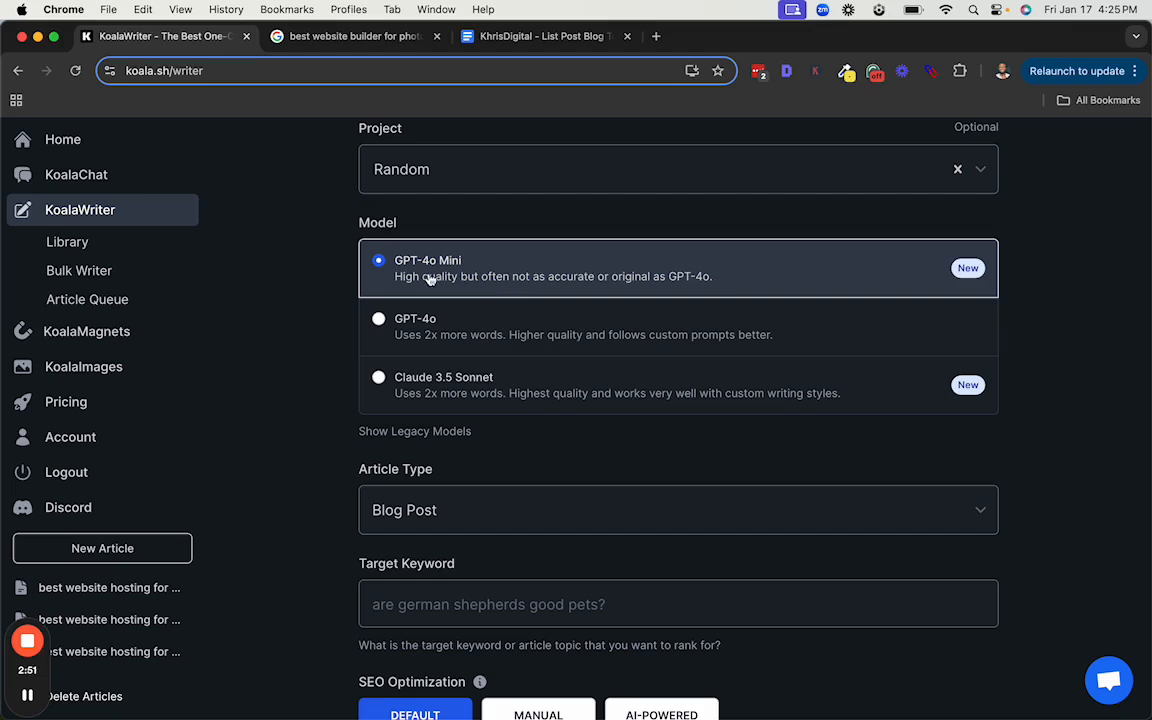
Examine the KoalaWriter article settings, including target keyword, SEO optimization, internal linking, media, article length and tone of voice
scroll(490, 285, down, 3)
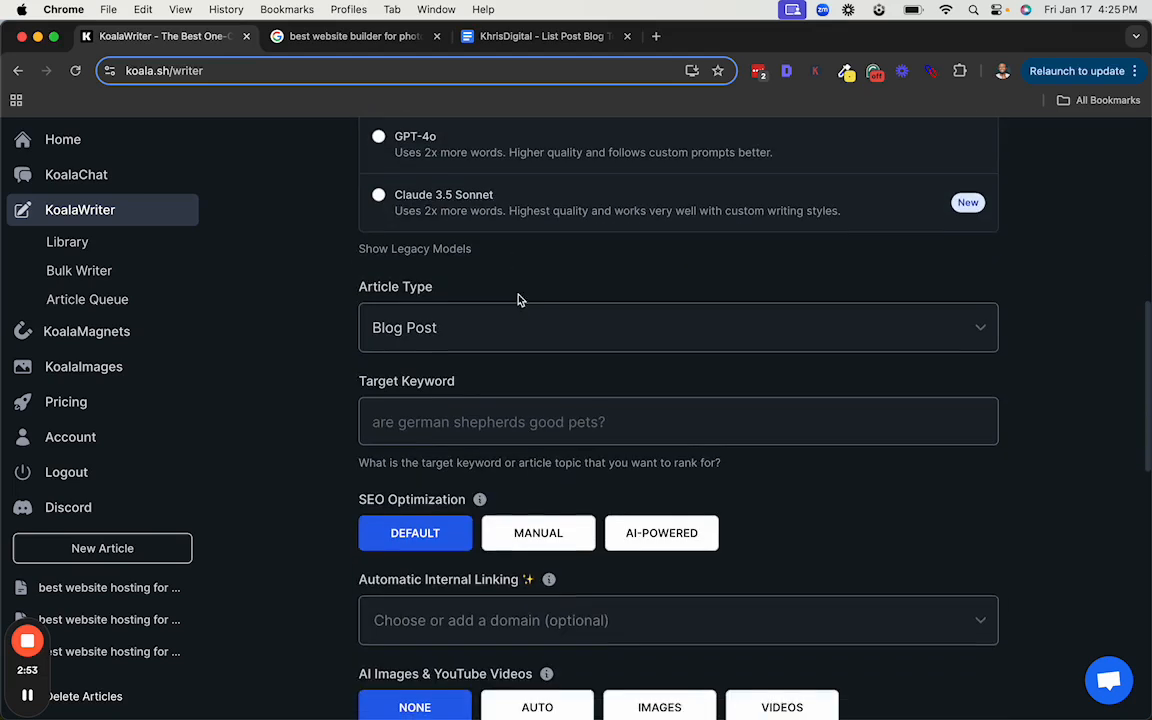
scroll(440, 306, down, 2)
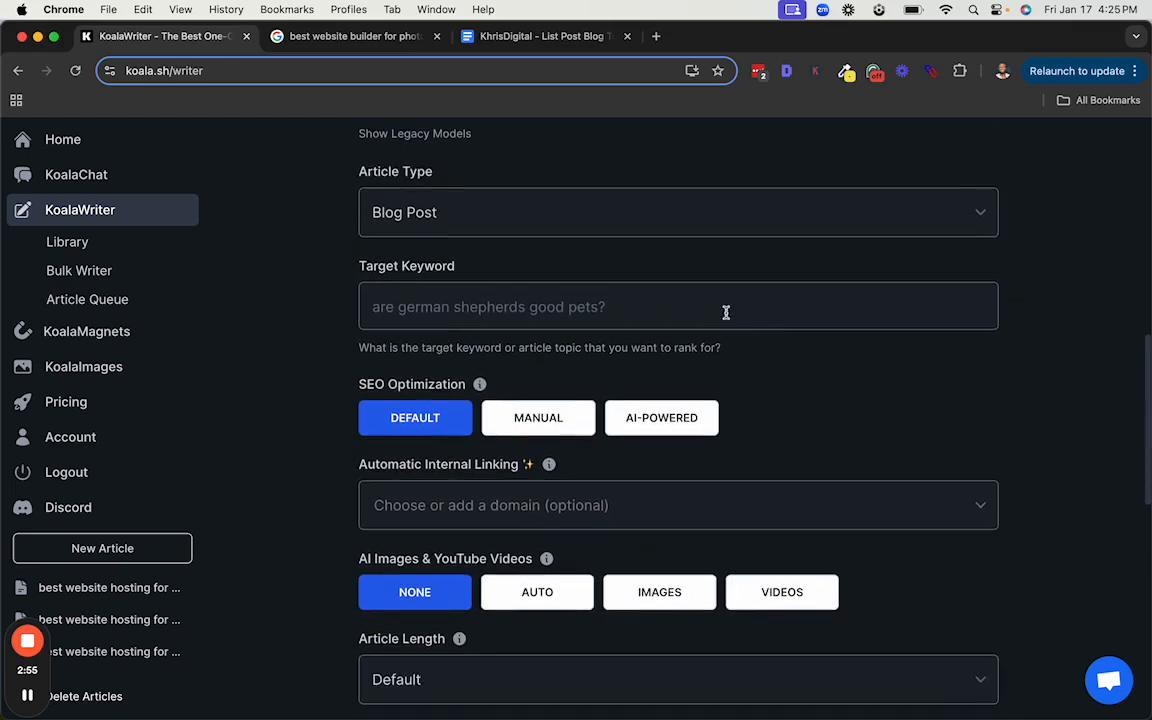
scroll(725, 311, down, 2)
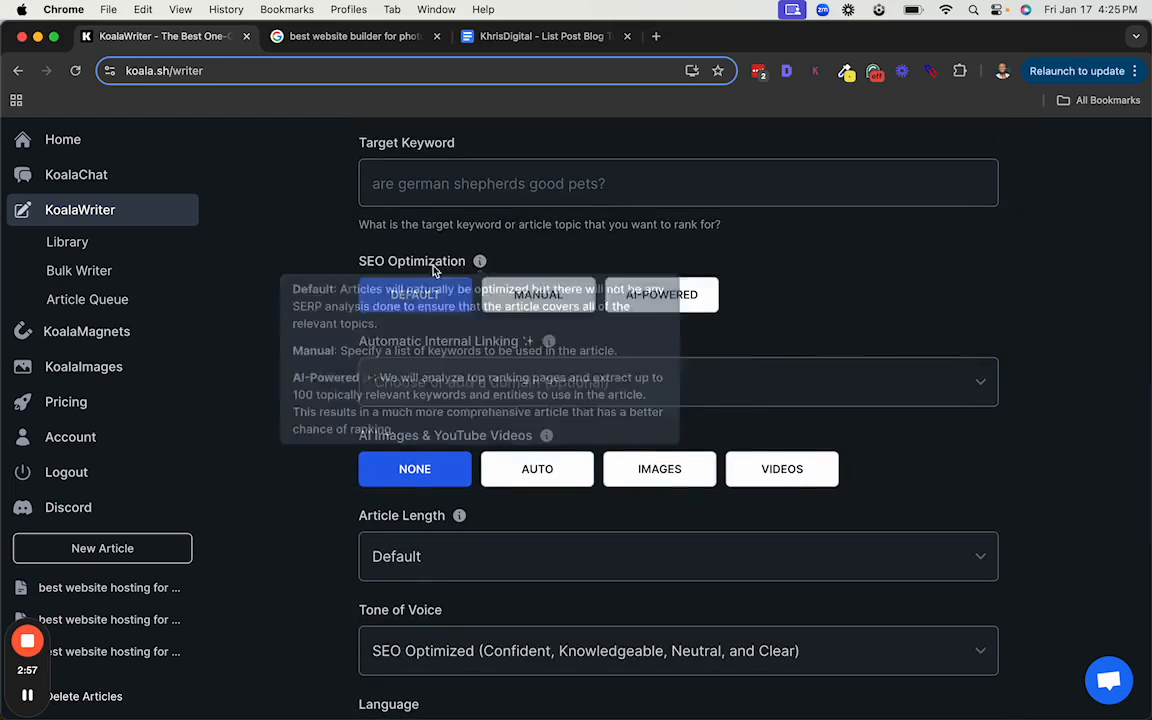
scroll(836, 360, up, 8)
scroll(818, 360, up, 2)
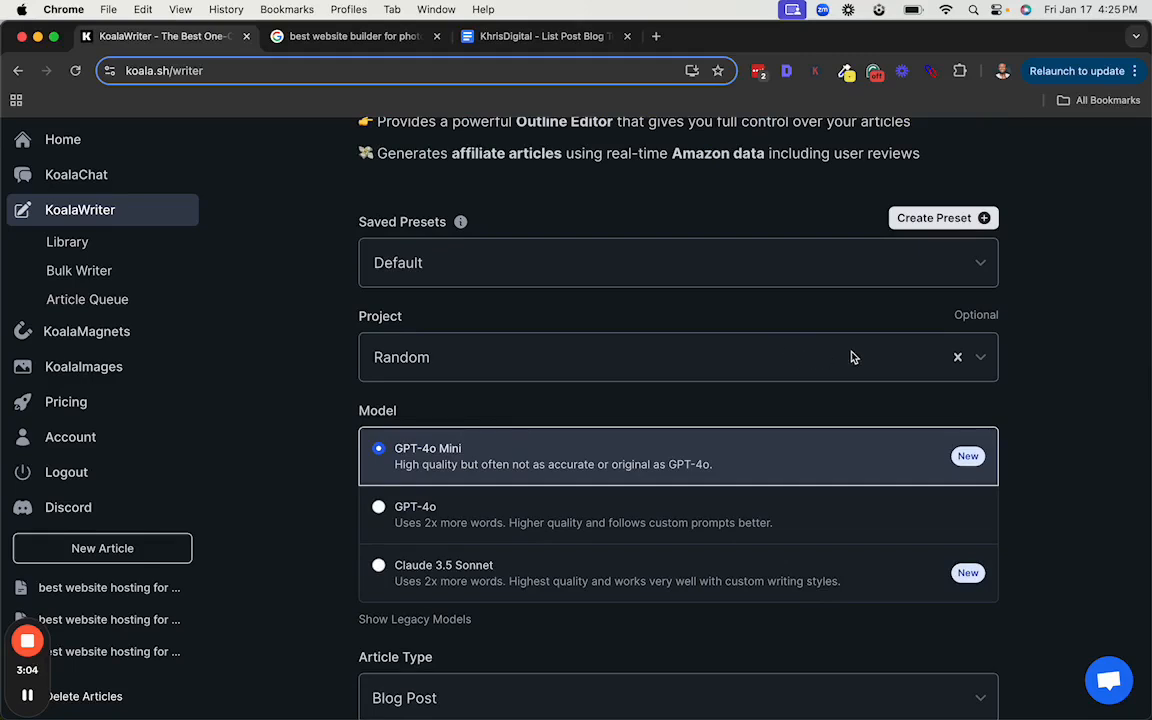
scroll(1028, 403, down, 10)
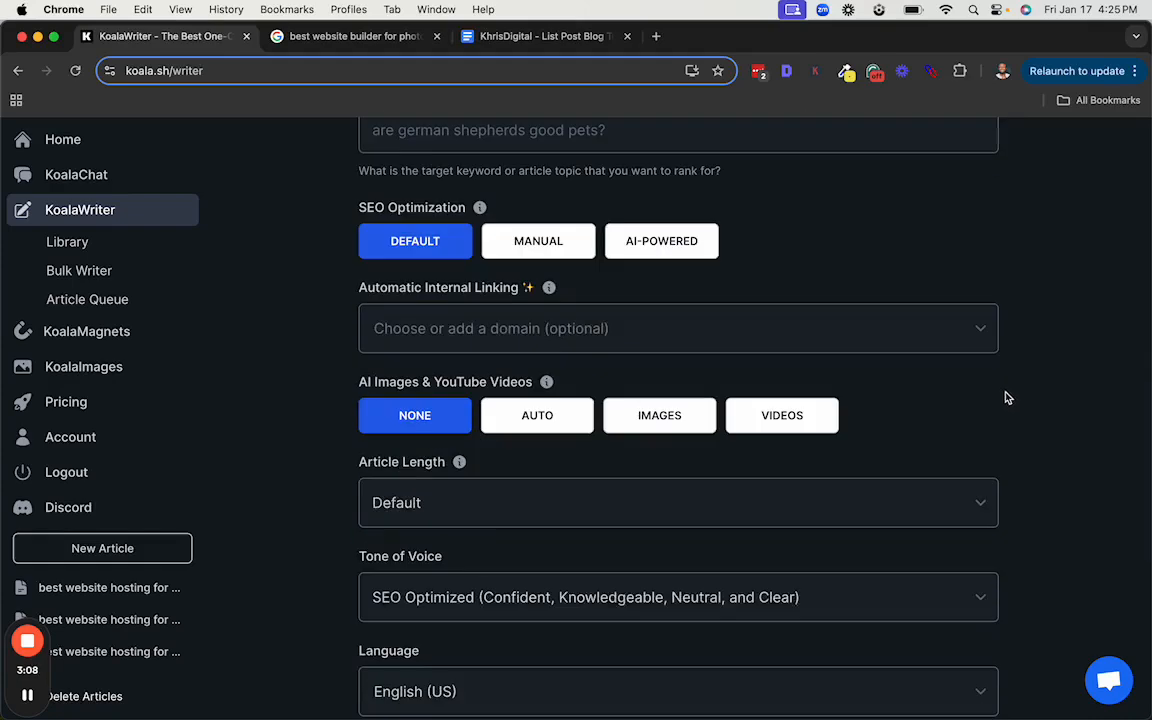
scroll(1007, 397, up, 5)
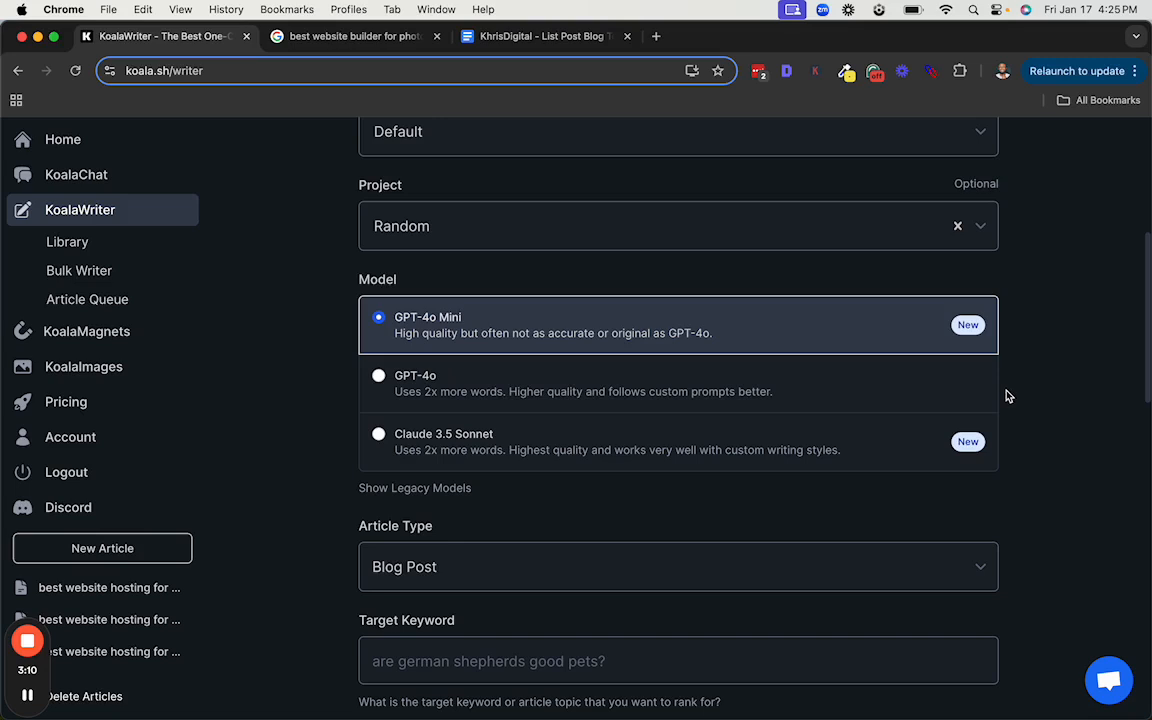
Set the article type to Blog Post
scroll(1018, 401, down, 3)
click(456, 395)
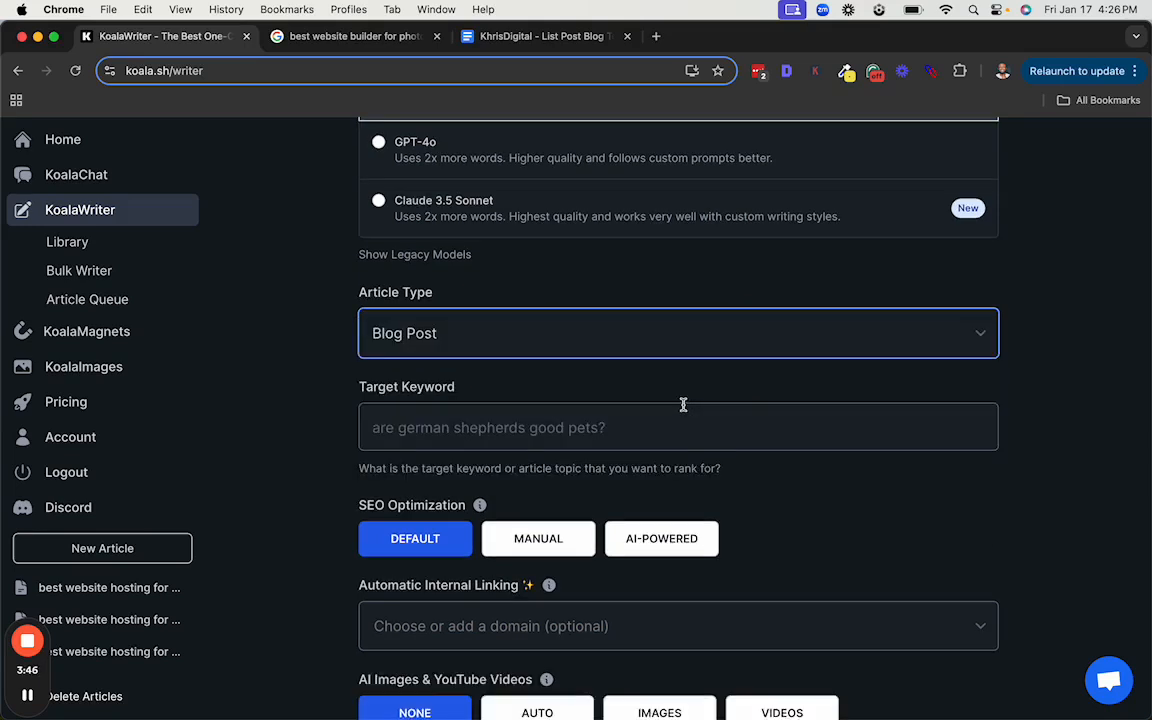
Switch to the Google results for "best website builder for photographers", look through the ranking pages and copy the search phrase
click(344, 38)
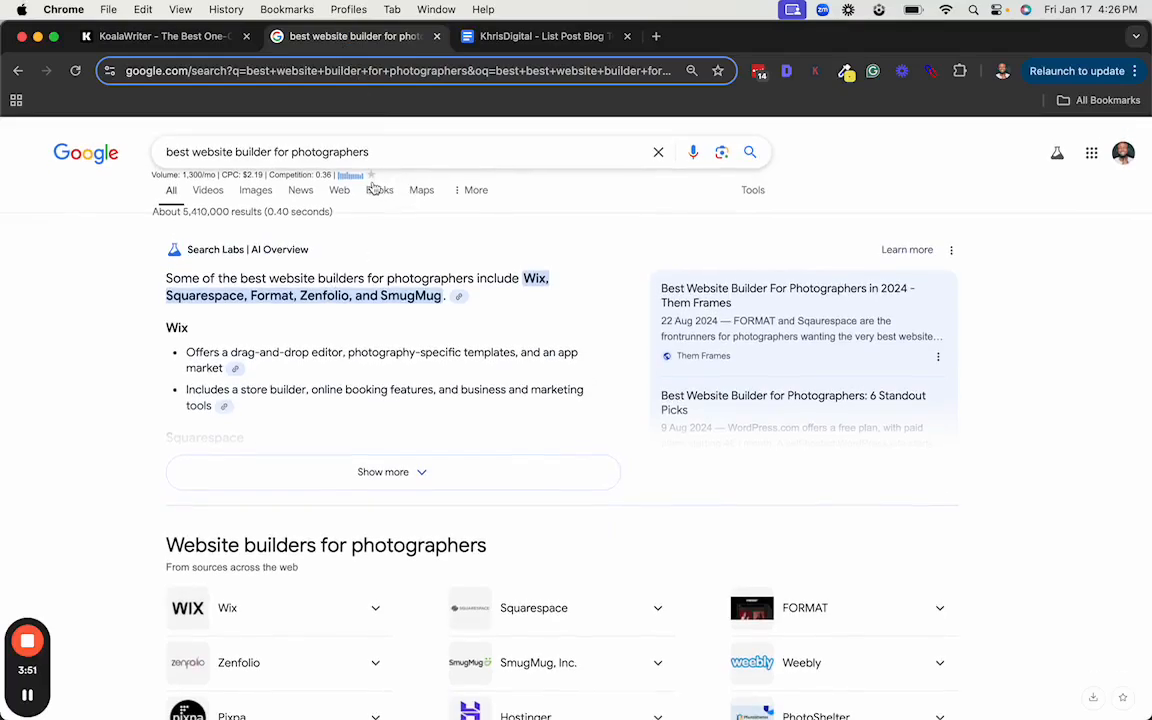
scroll(121, 380, down, 10)
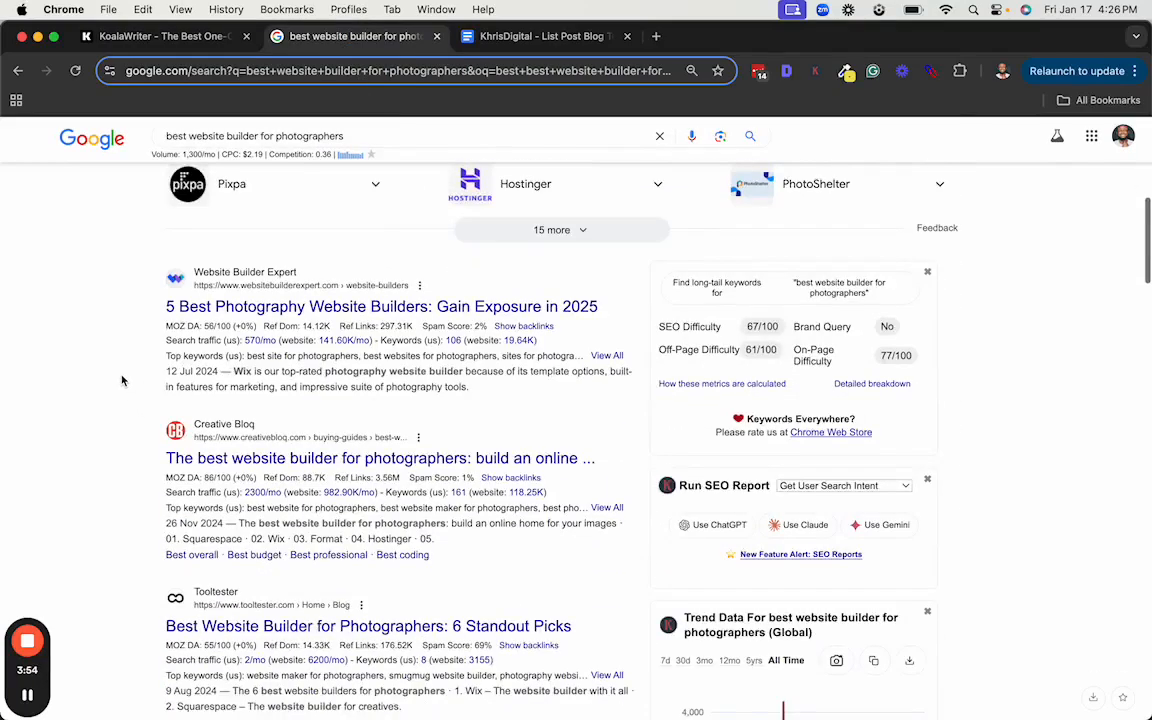
scroll(121, 380, down, 3)
scroll(121, 378, up, 15)
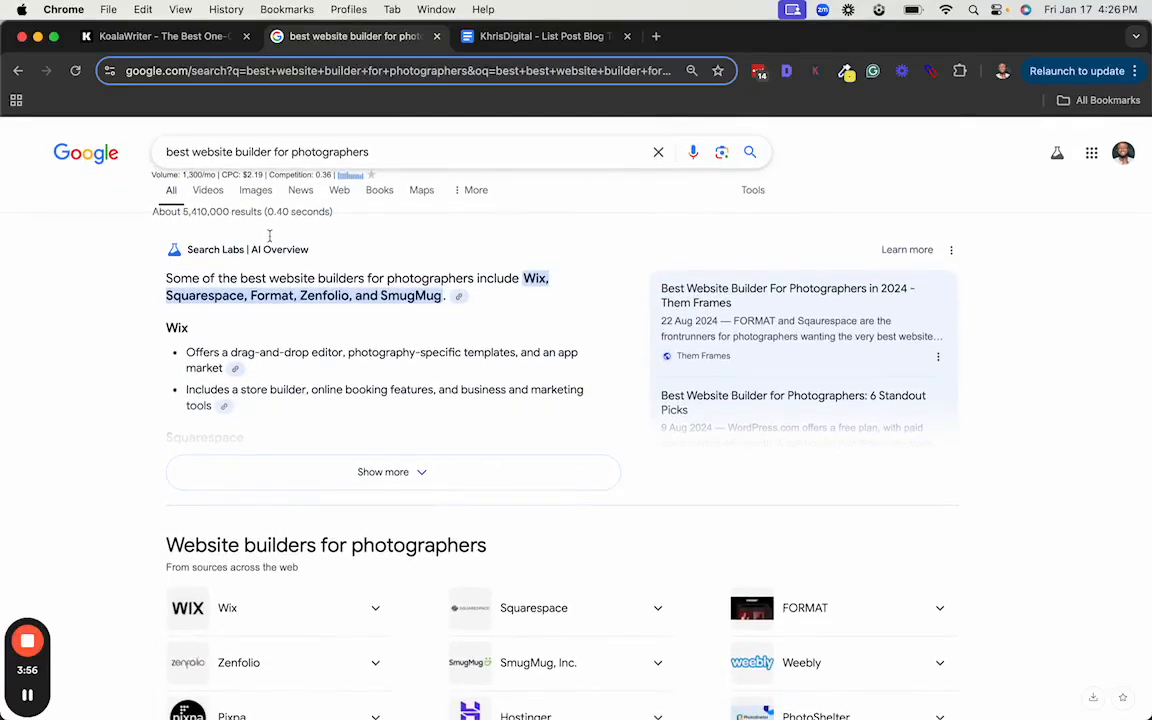
triple_click(285, 156)
key(super+c)
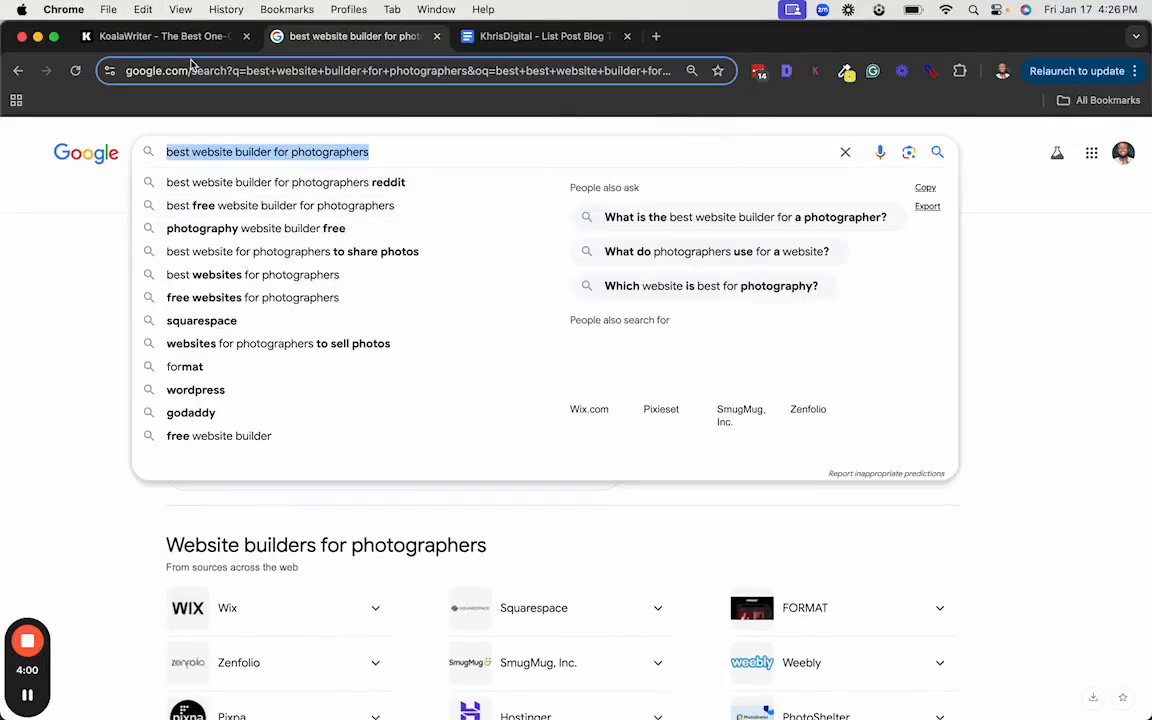
Paste the copied phrase as the KoalaWriter target keyword and prefix it with 5, giving "5 best website builder for photographers"
click(165, 36)
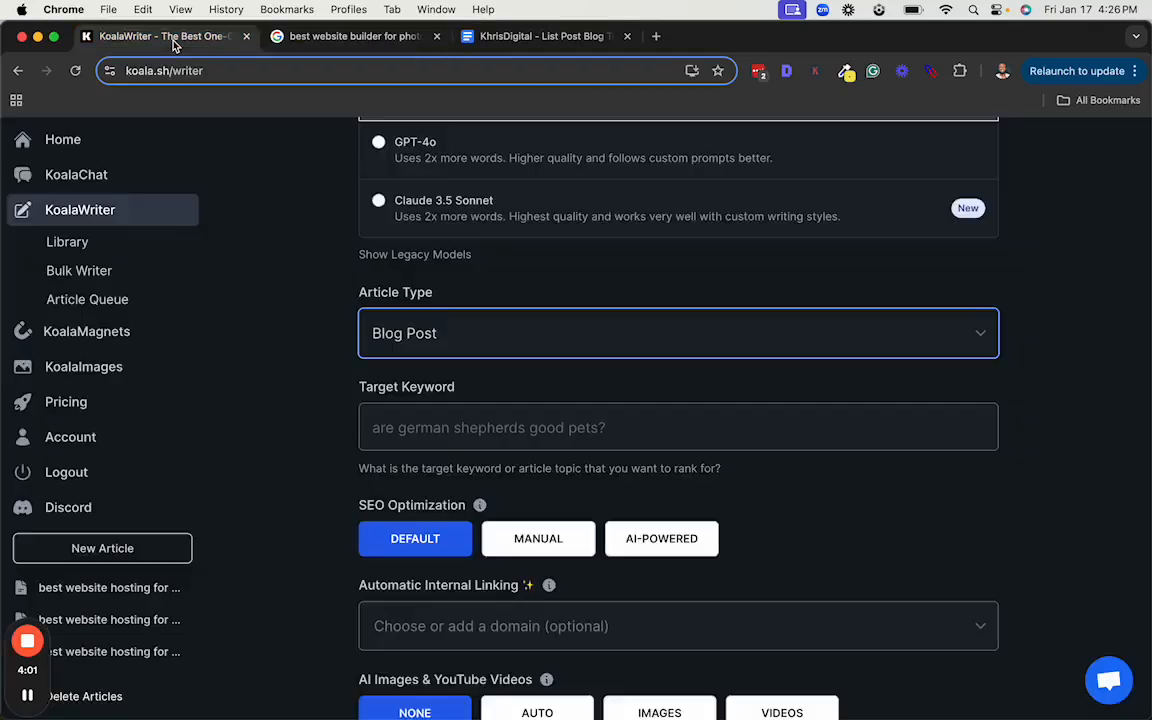
click(455, 422)
key(super+v)
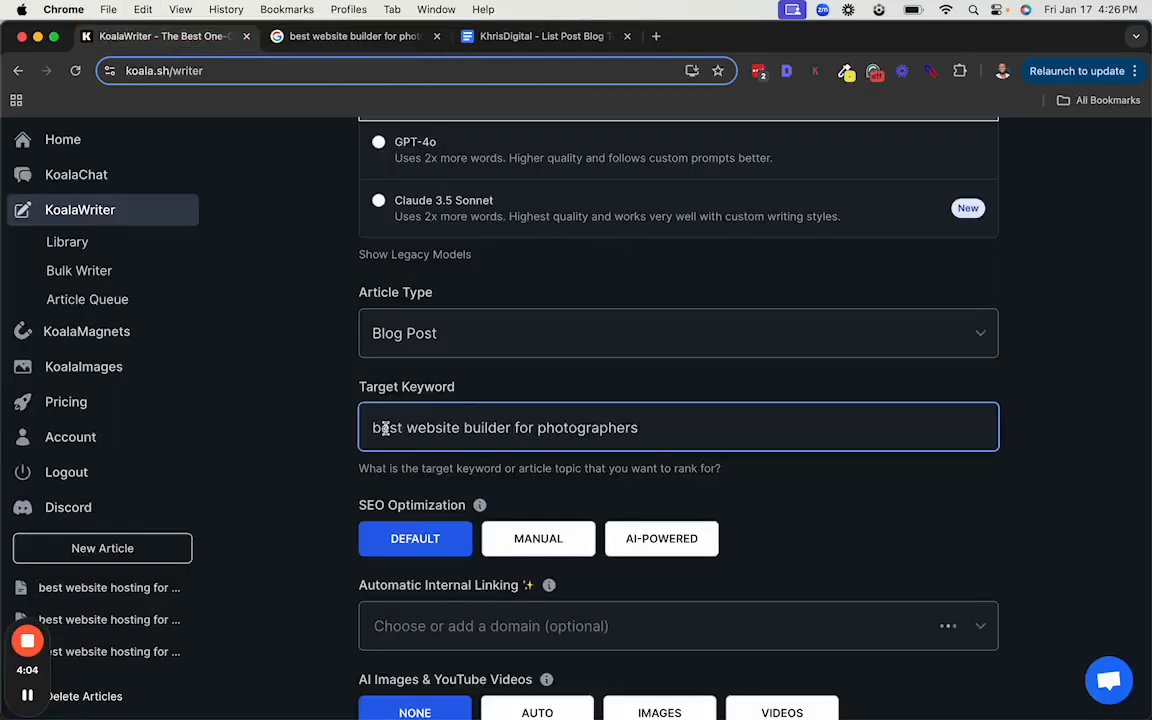
text(5)
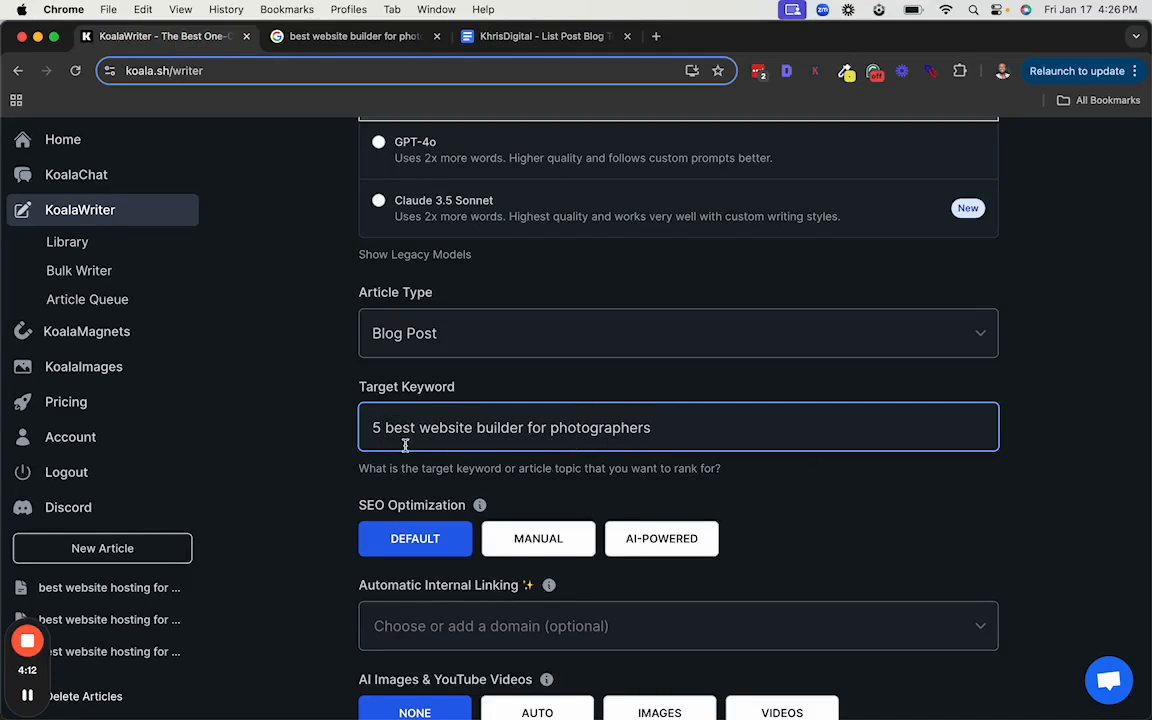
Remove the leading 5 from the target keyword and re-enter it in front of the phrase
key(BackSpace)
key(BackSpace)
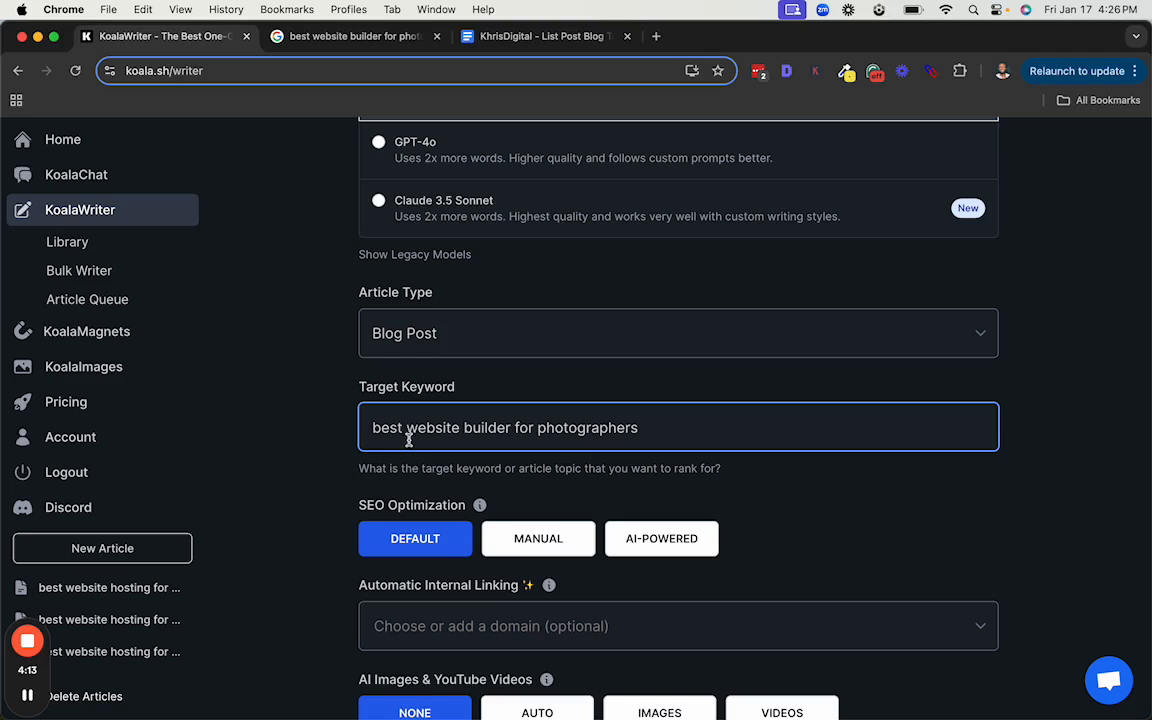
text(5)
double_click(600, 425)
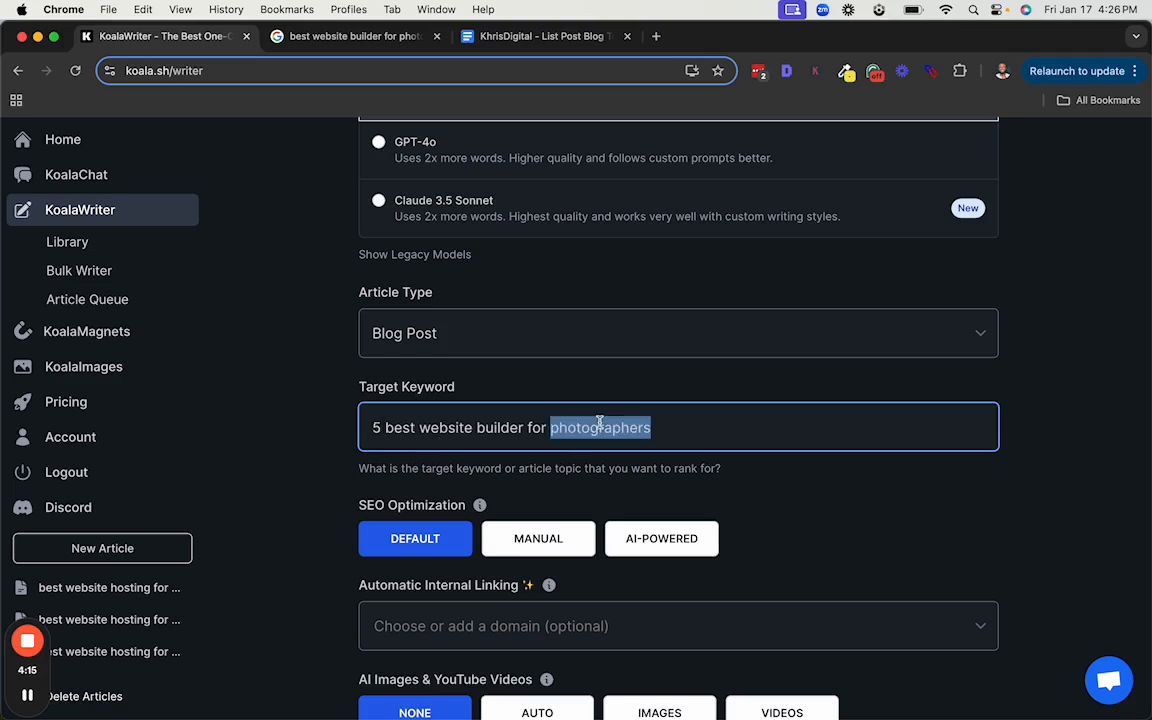
key(super+a)
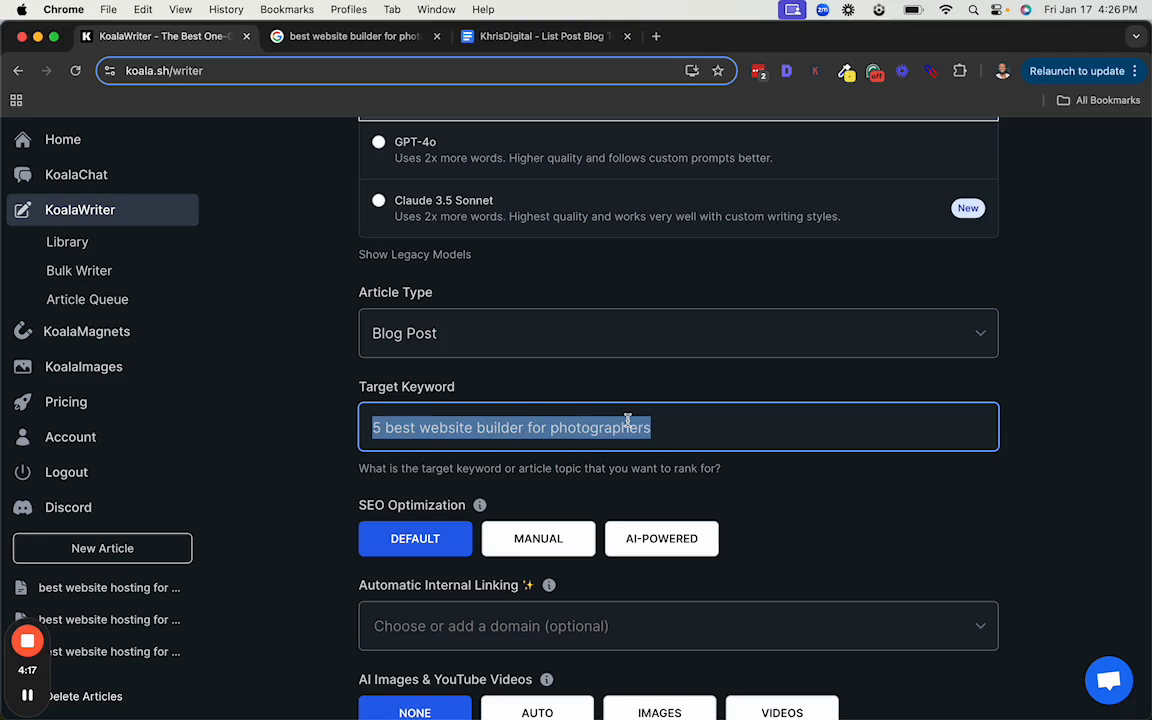
Read the explanation of the Default, Manual and AI-Powered SEO optimization modes
scroll(620, 480, down, 2)
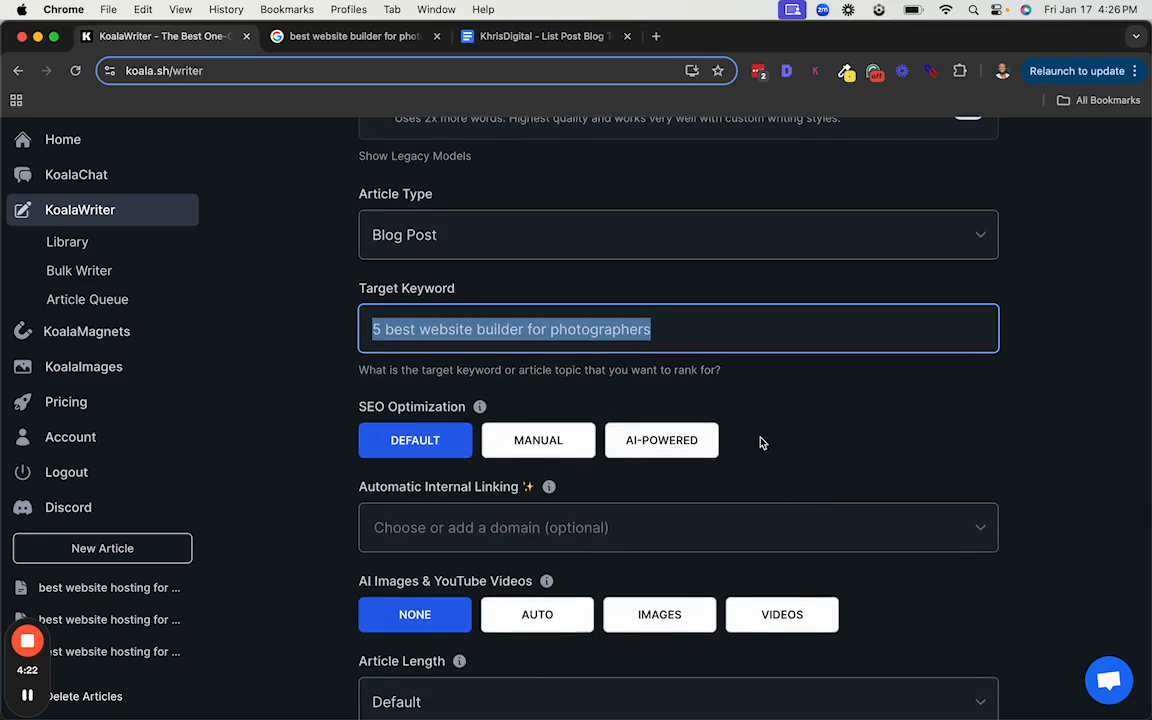
scroll(760, 442, down, 1)
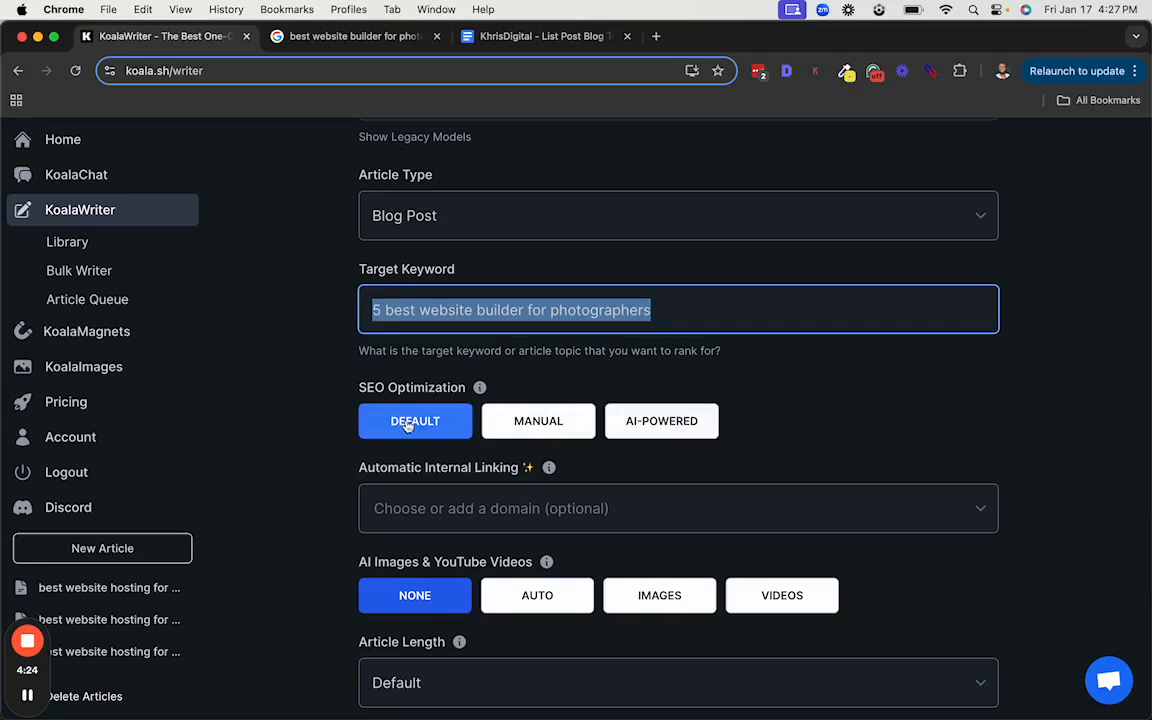
scroll(465, 410, down, 1)
mouse_move(479, 338)
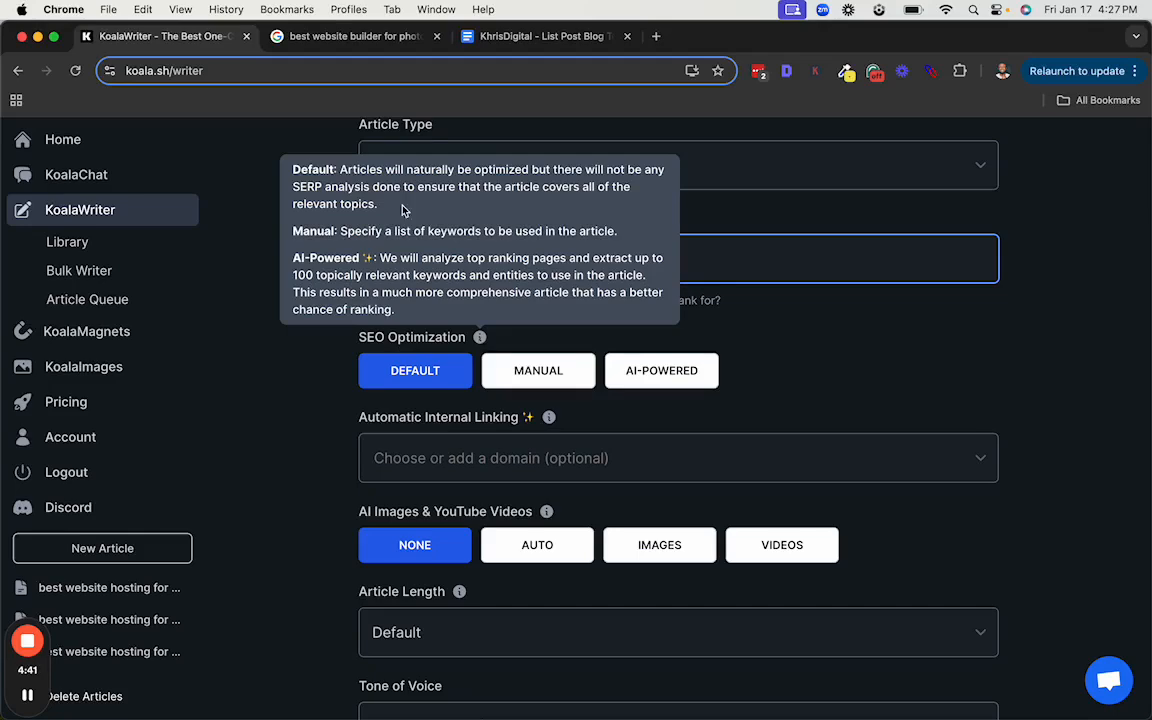
Look through the pages ranking on Google for "best website builder for photographers" and return to KoalaWriter
click(314, 36)
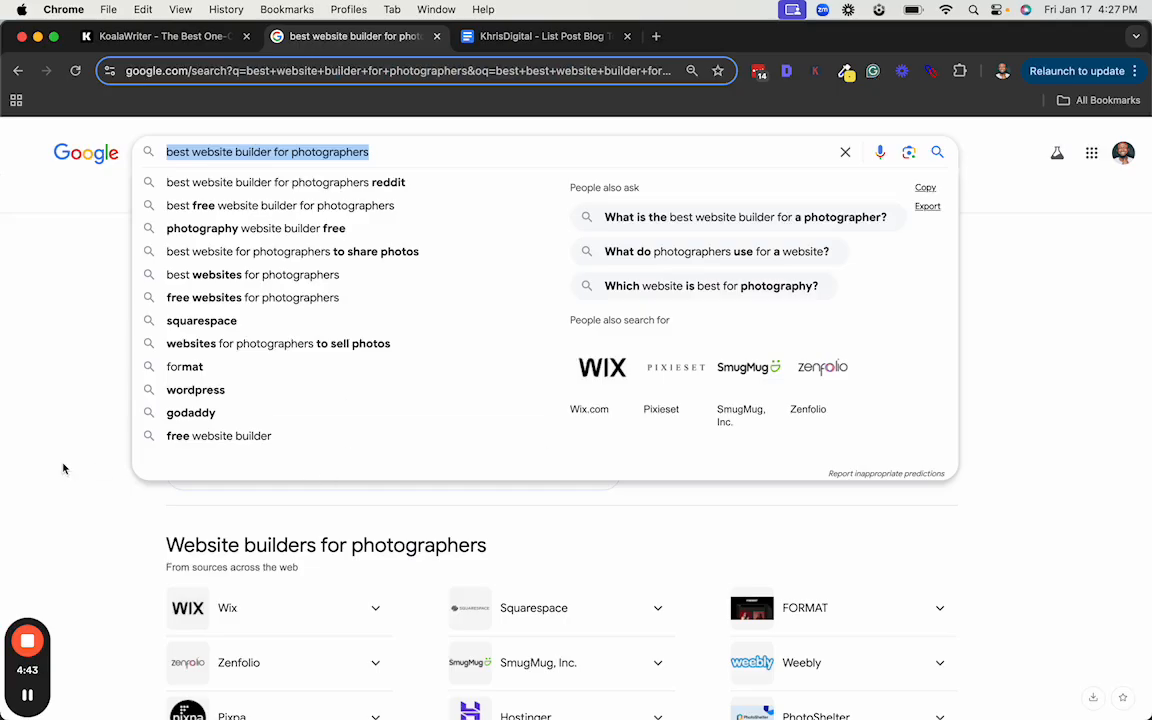
click(100, 465)
scroll(102, 465, down, 20)
scroll(102, 465, up, 20)
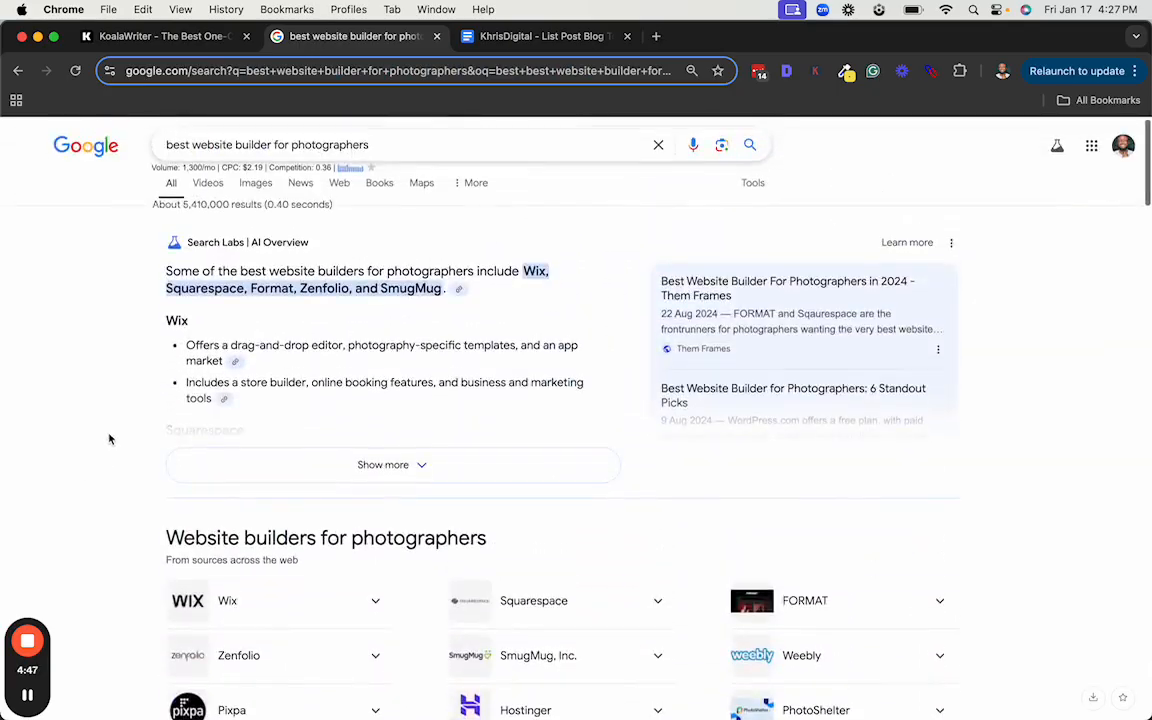
scroll(106, 440, down, 10)
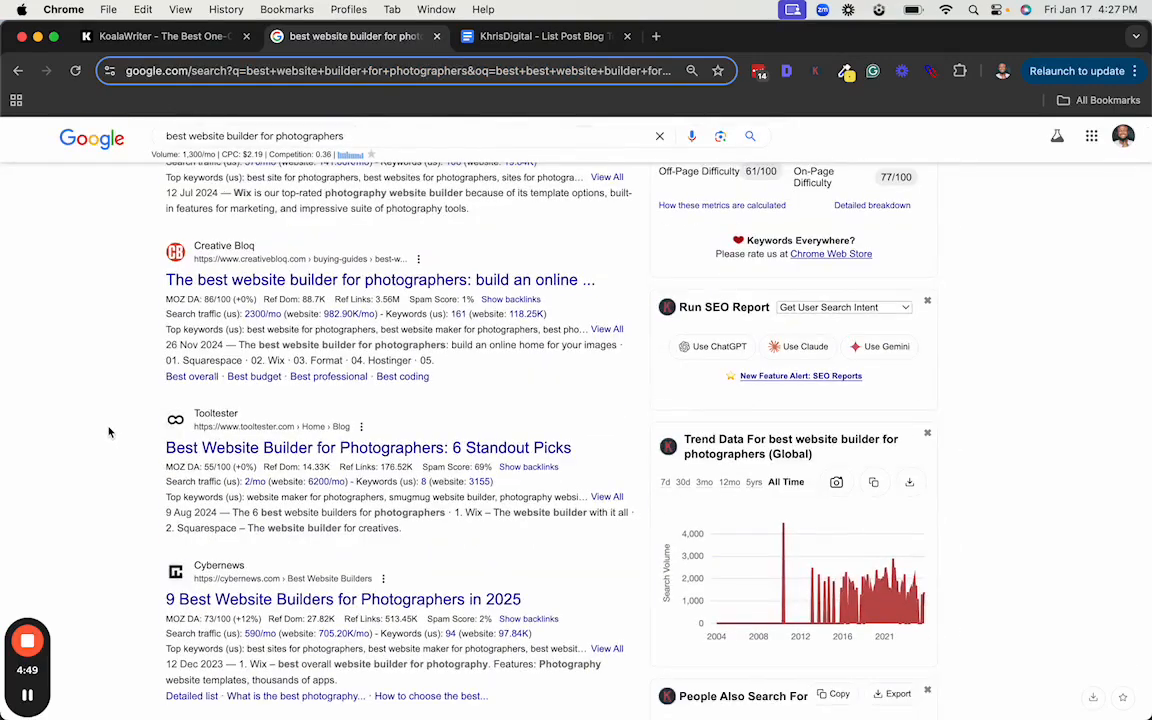
click(140, 36)
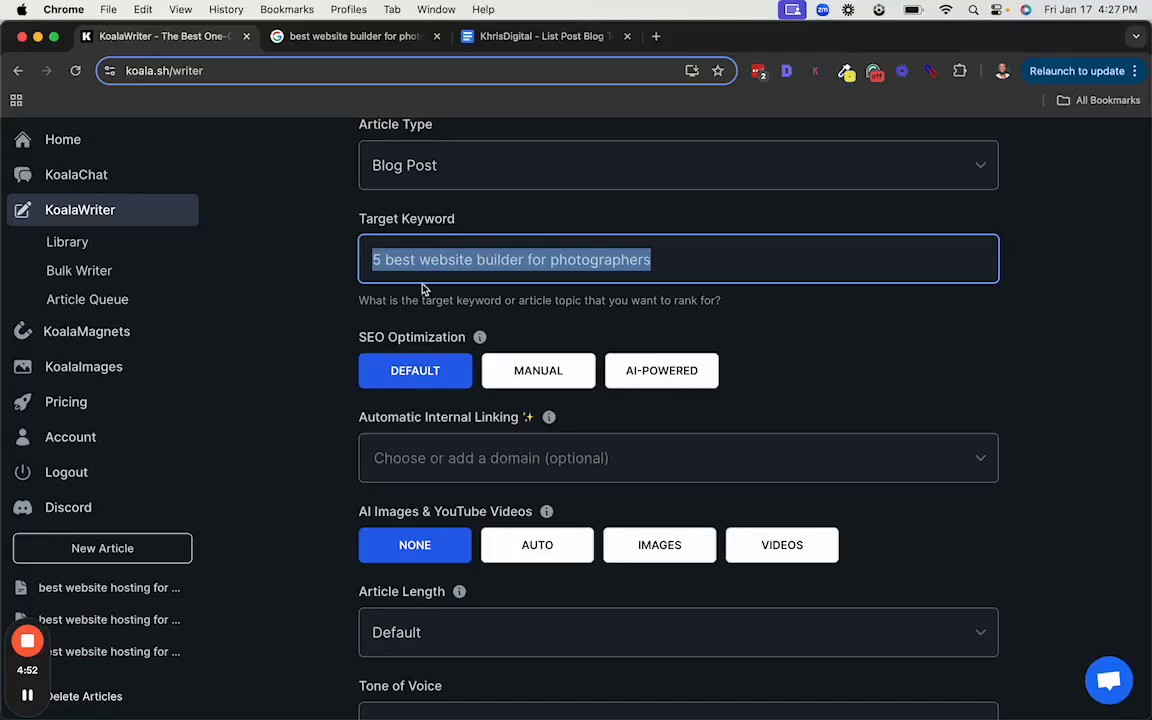
Compare the Manual and AI-Powered SEO optimization modes and set the article to AI-Powered
click(480, 338)
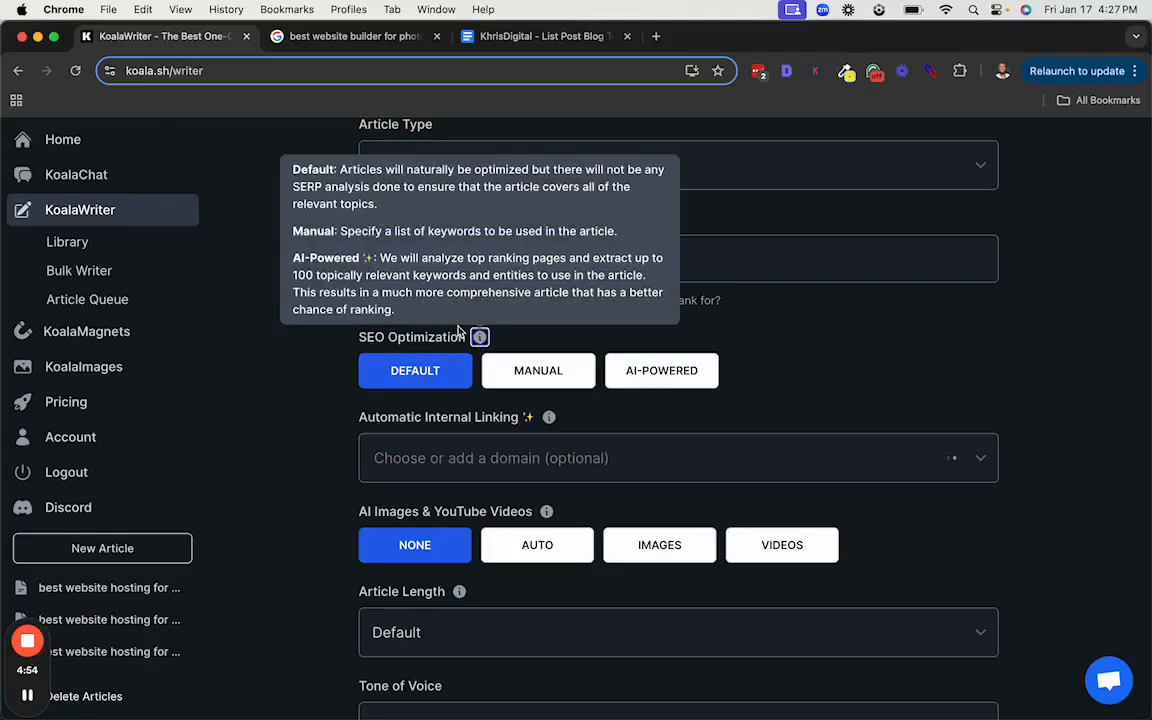
mouse_move(481, 340)
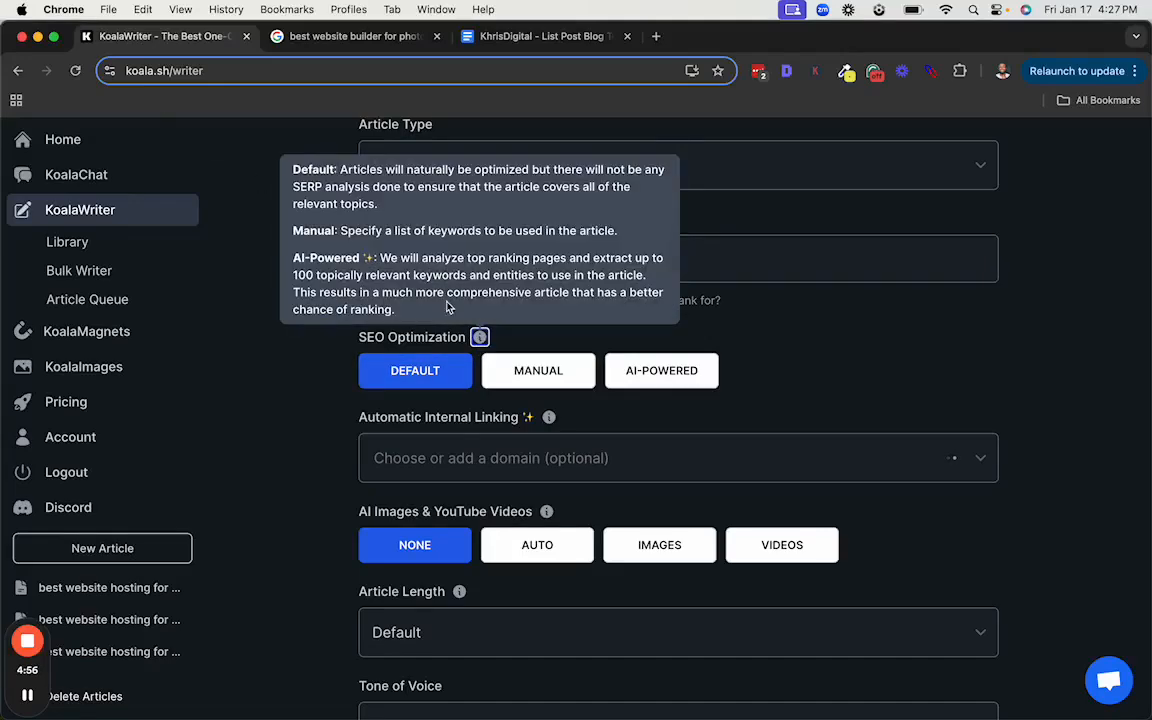
click(522, 370)
scroll(470, 375, down, 2)
click(406, 378)
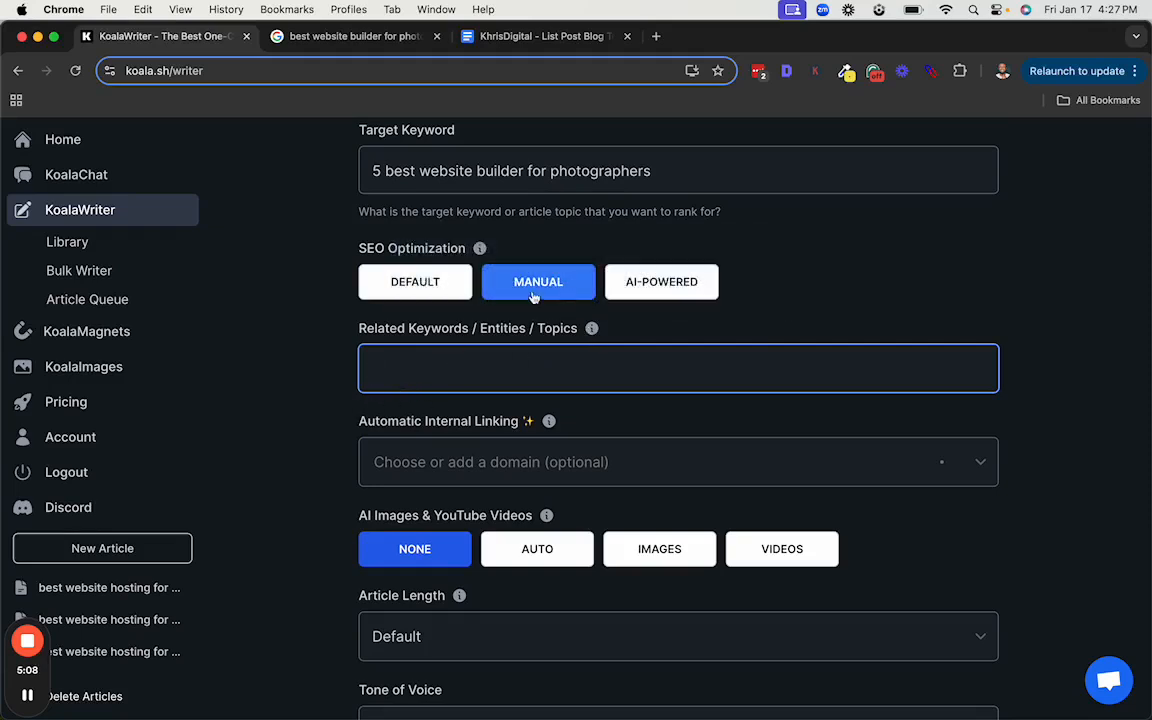
click(648, 286)
mouse_move(479, 251)
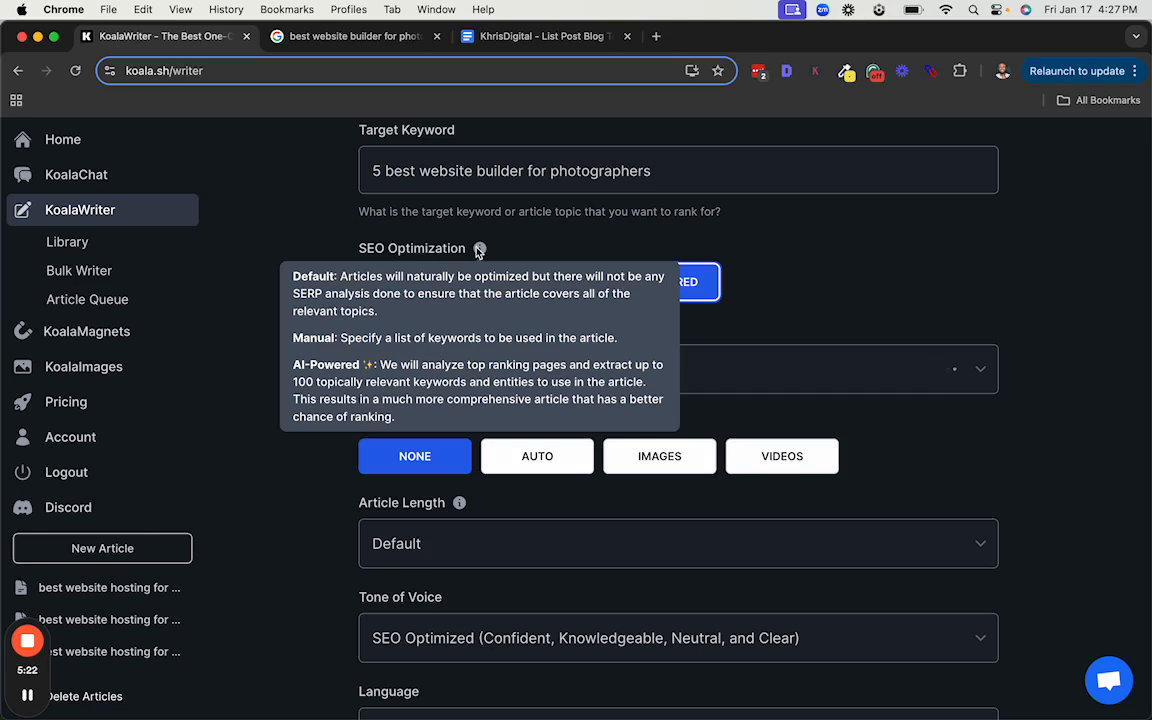
click(516, 284)
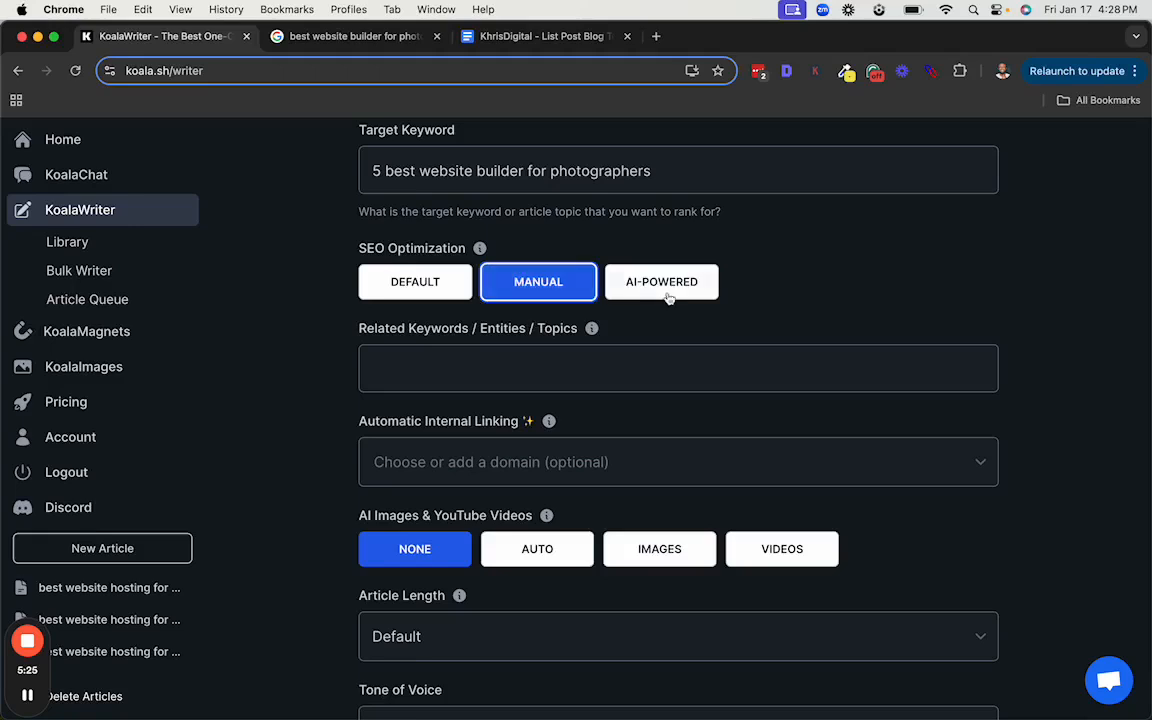
click(678, 285)
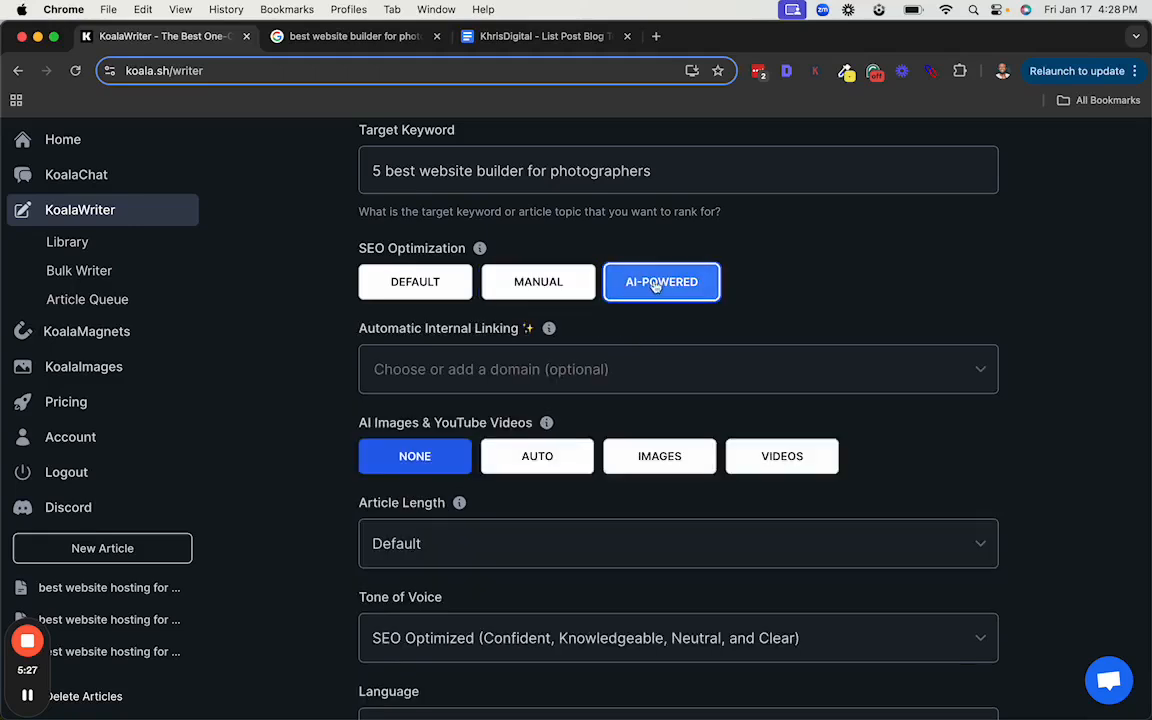
Review the article settings from project and model through target keyword, internal linking and media down to the optional toggles
scroll(425, 295, down, 2)
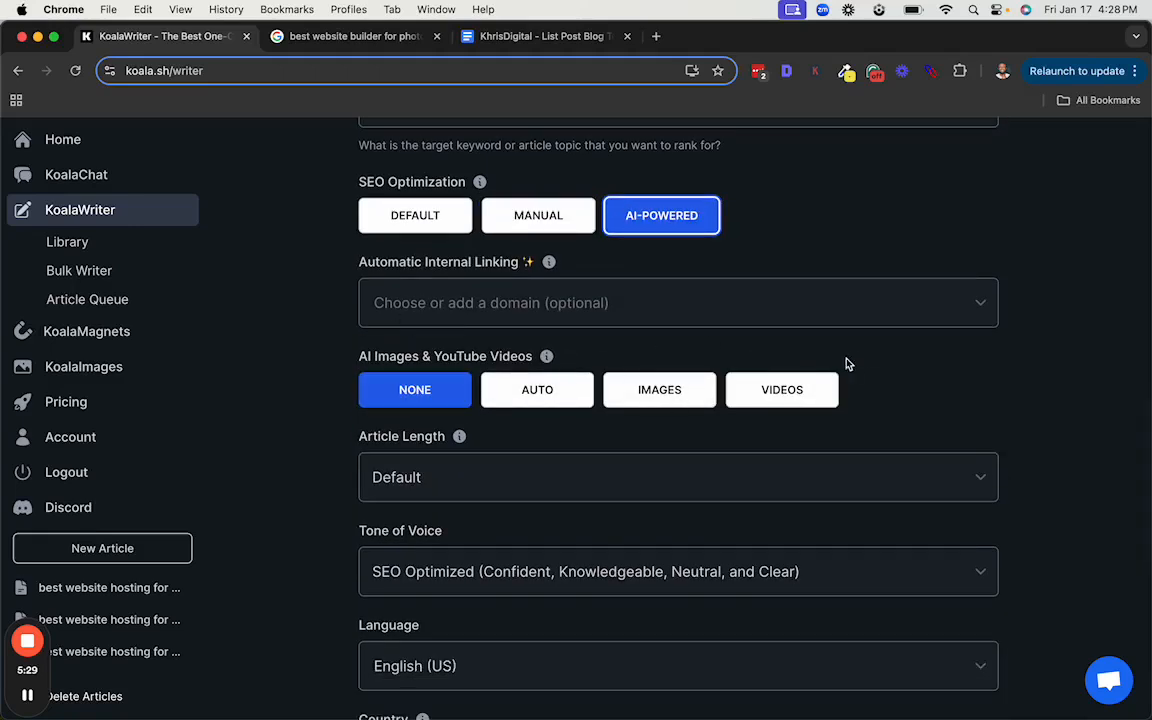
scroll(340, 345, down, 1)
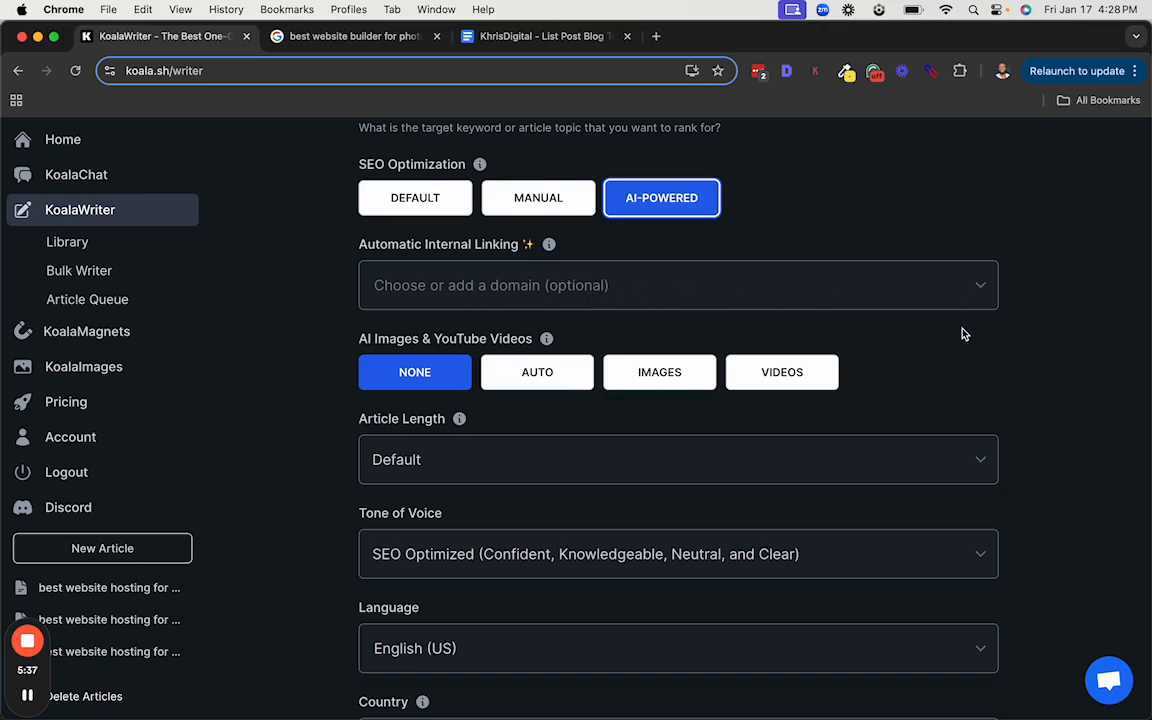
scroll(951, 334, down, 2)
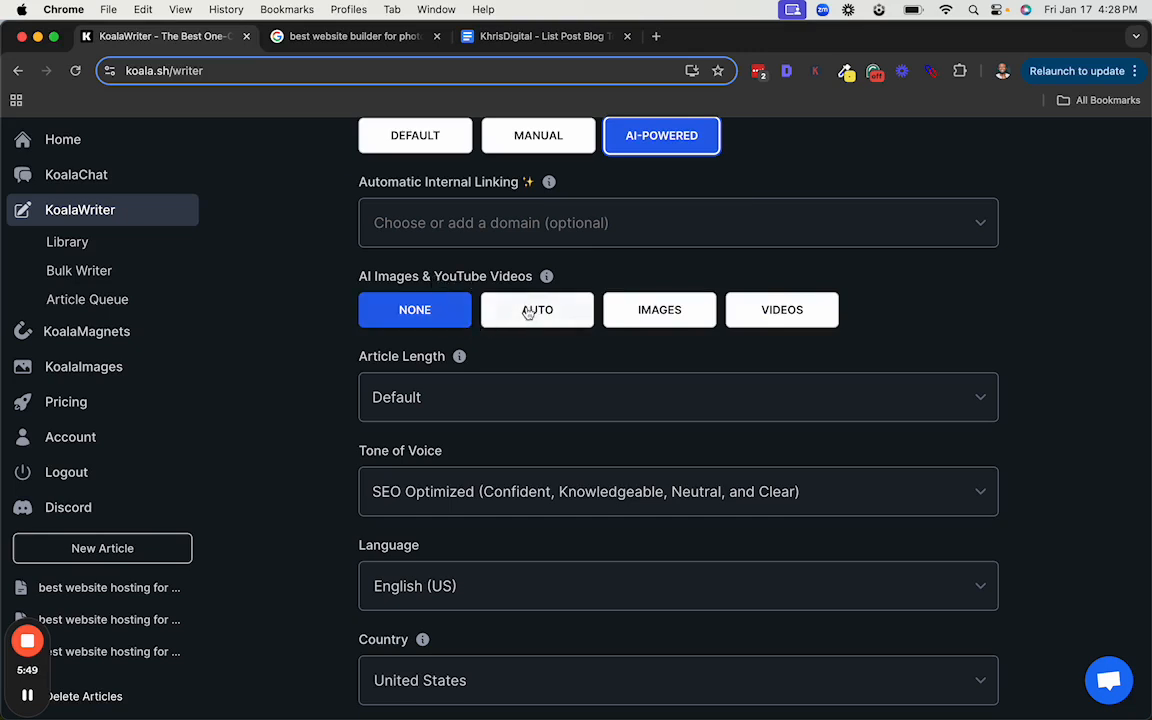
scroll(528, 312, up, 10)
scroll(528, 312, down, 5)
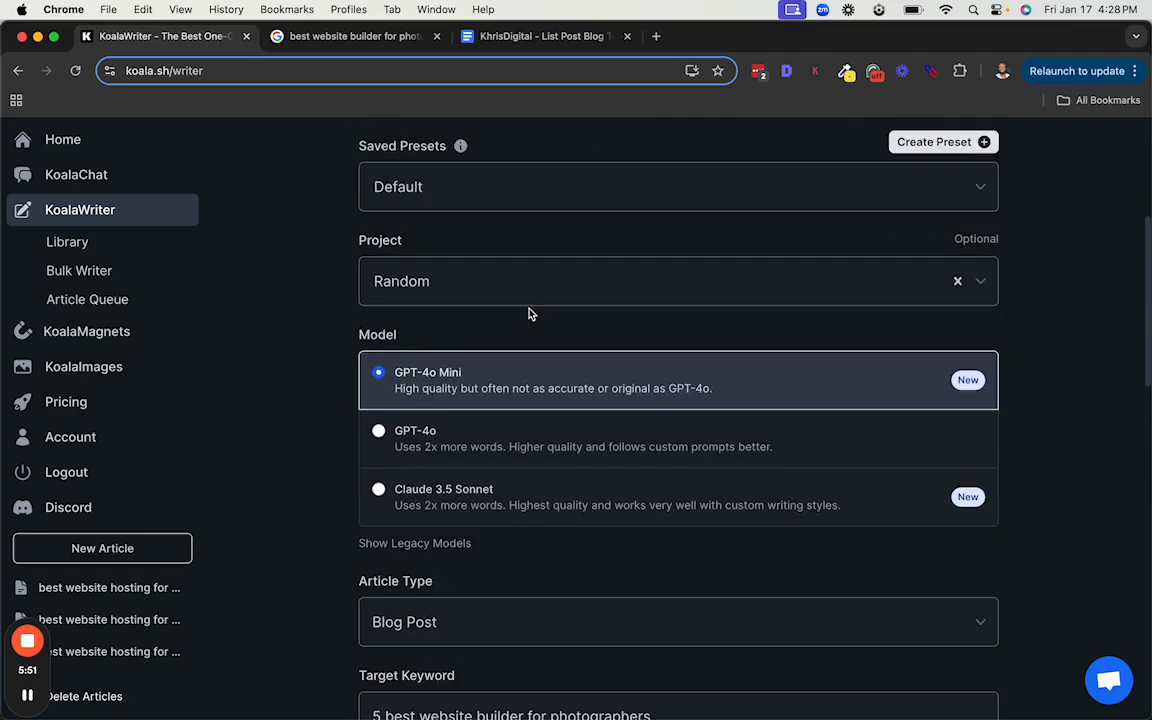
scroll(526, 320, down, 2)
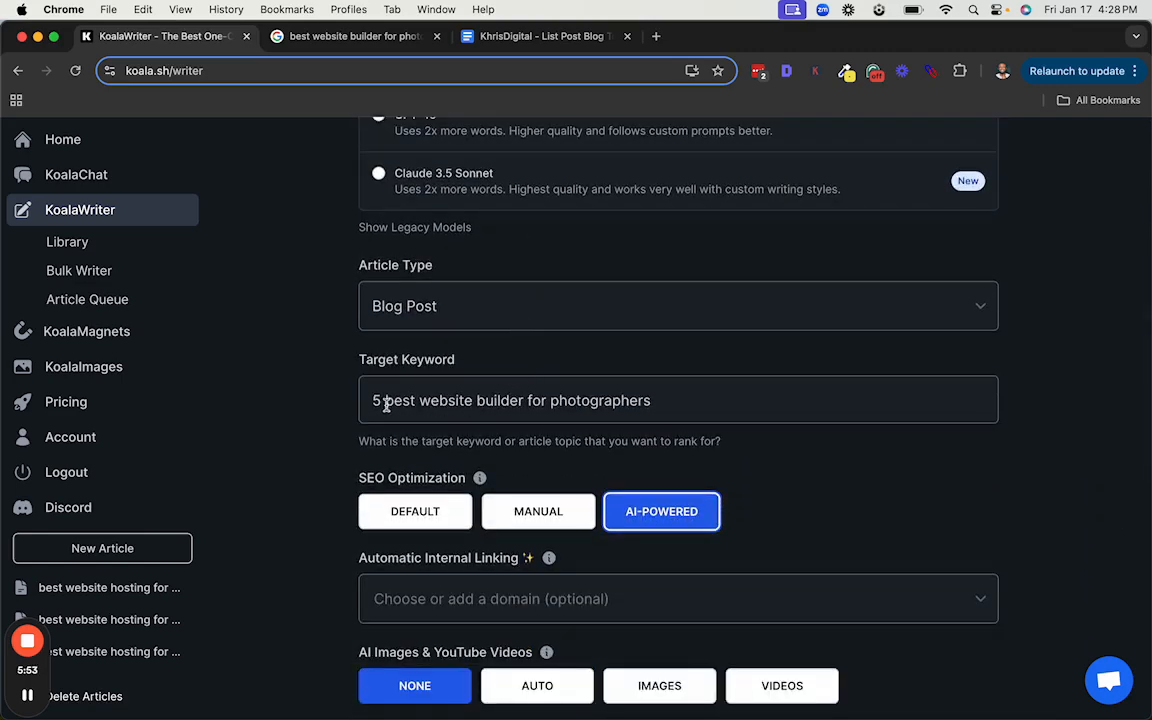
drag(385, 401, 712, 413)
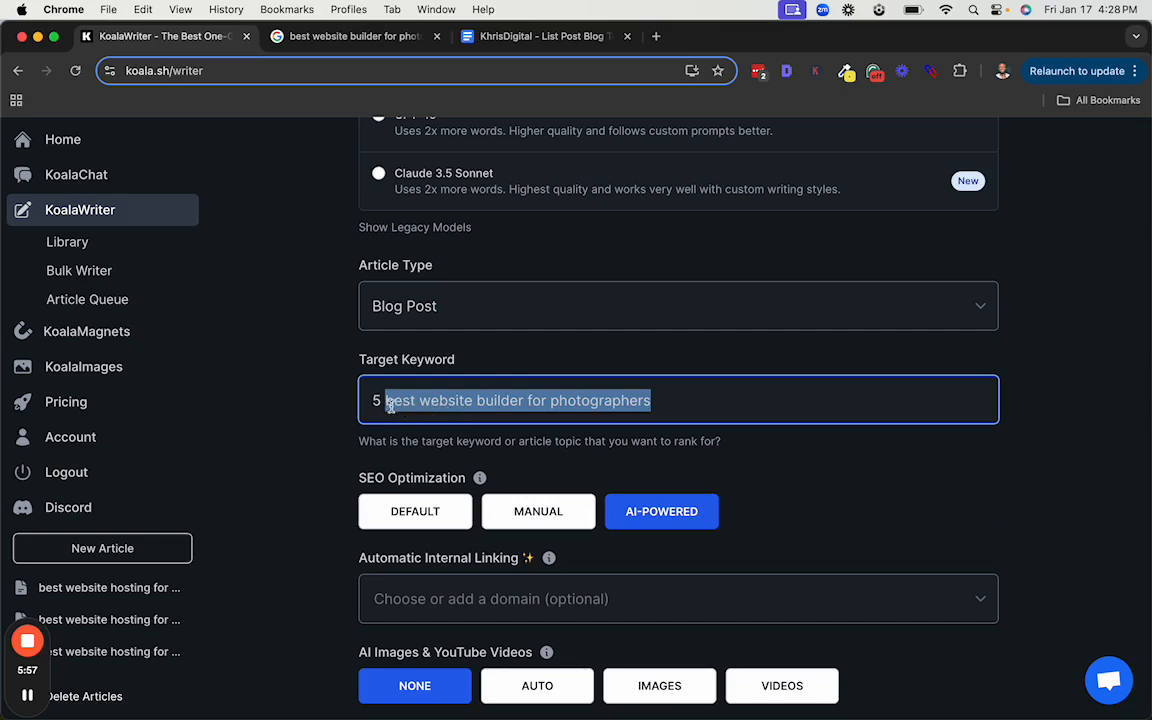
scroll(680, 400, down, 6)
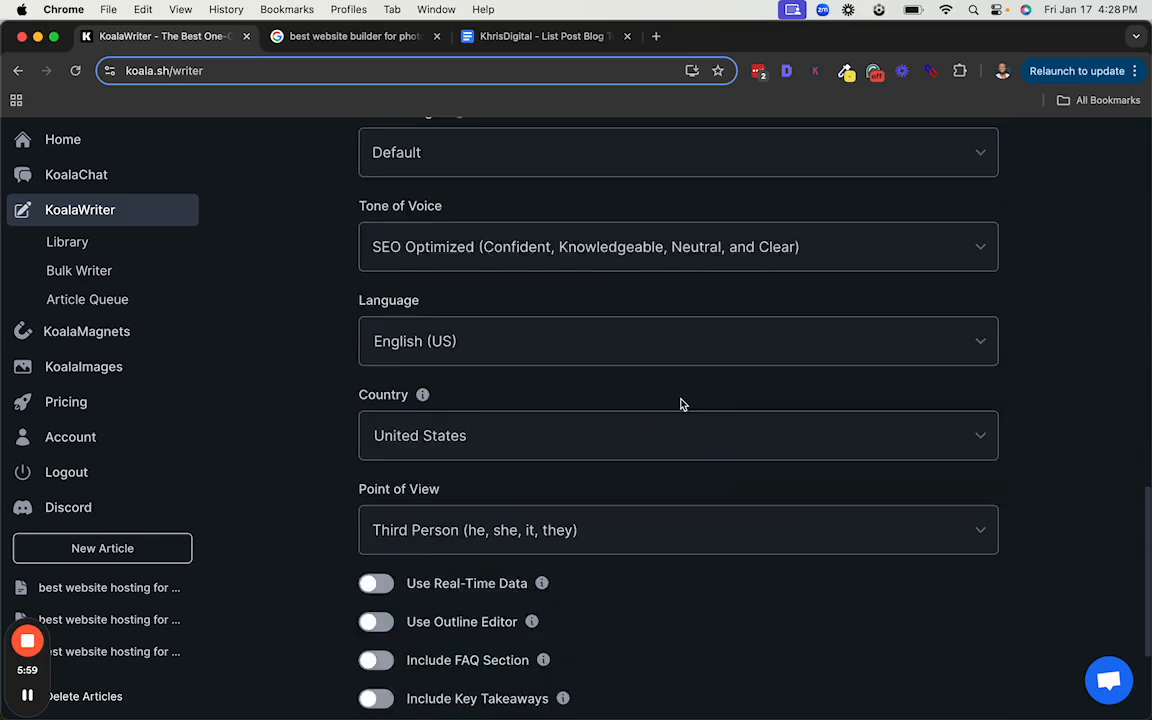
scroll(681, 403, up, 4)
scroll(680, 404, up, 1)
scroll(525, 440, down, 2)
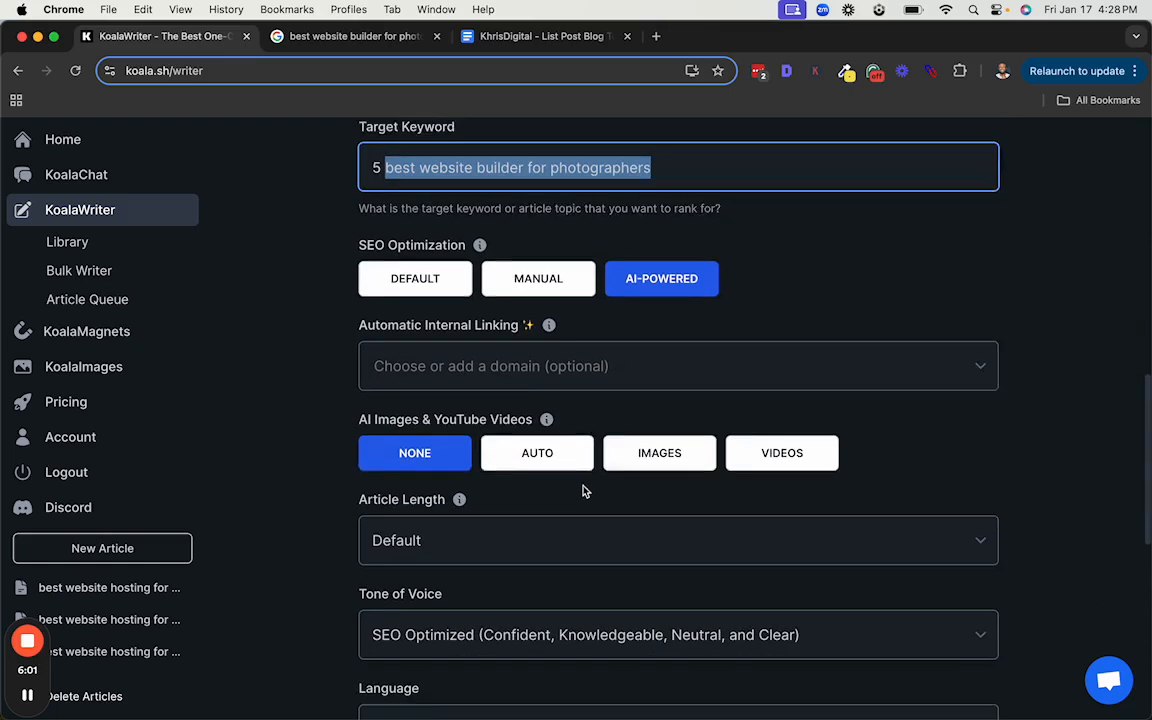
Set AI Images & YouTube Videos to Auto and check the image model and image style choices
click(540, 438)
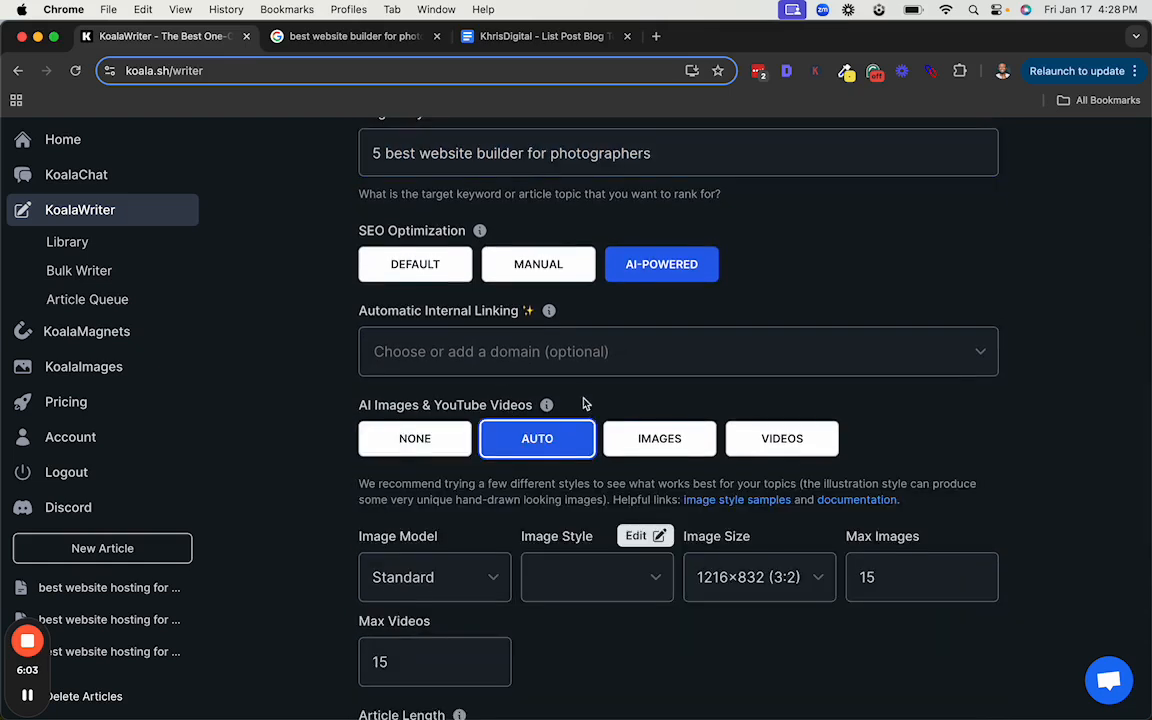
scroll(579, 406, down, 2)
click(465, 466)
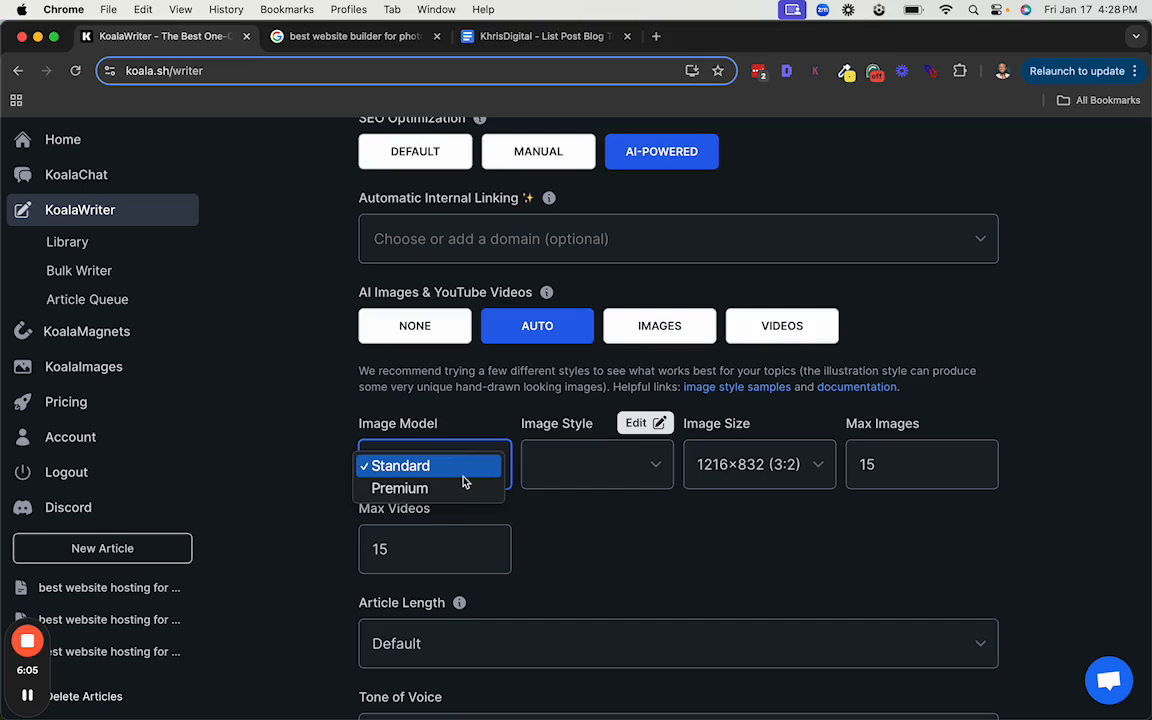
click(684, 468)
click(645, 467)
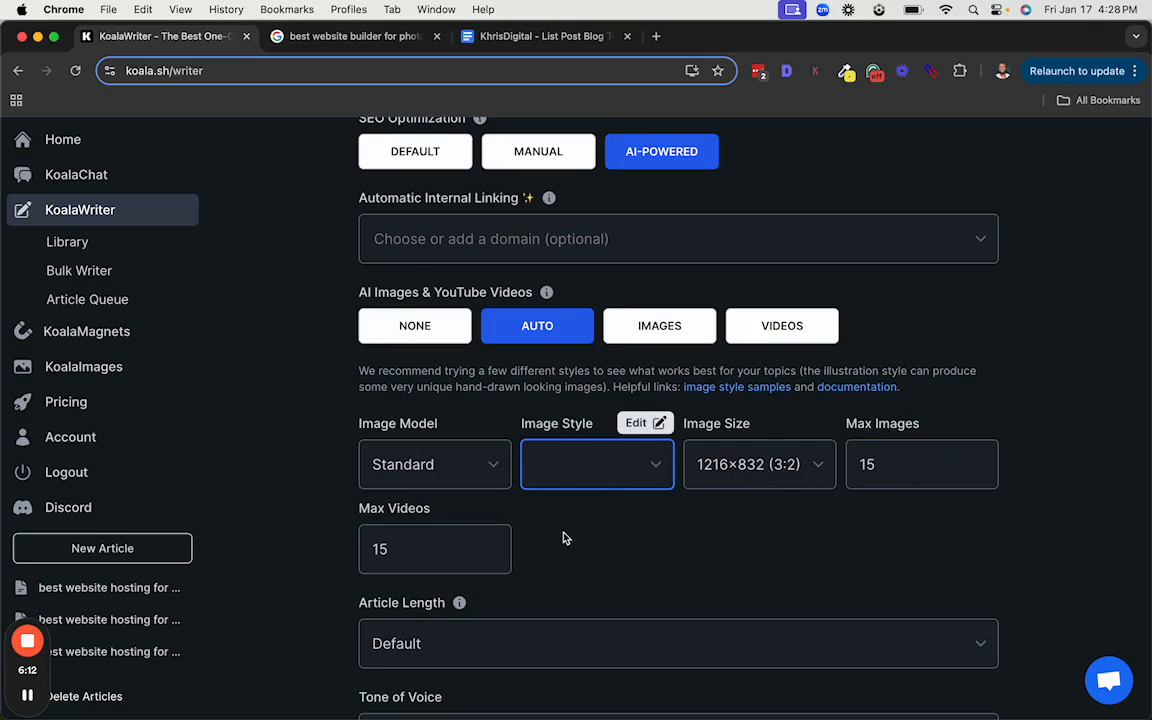
click(627, 330)
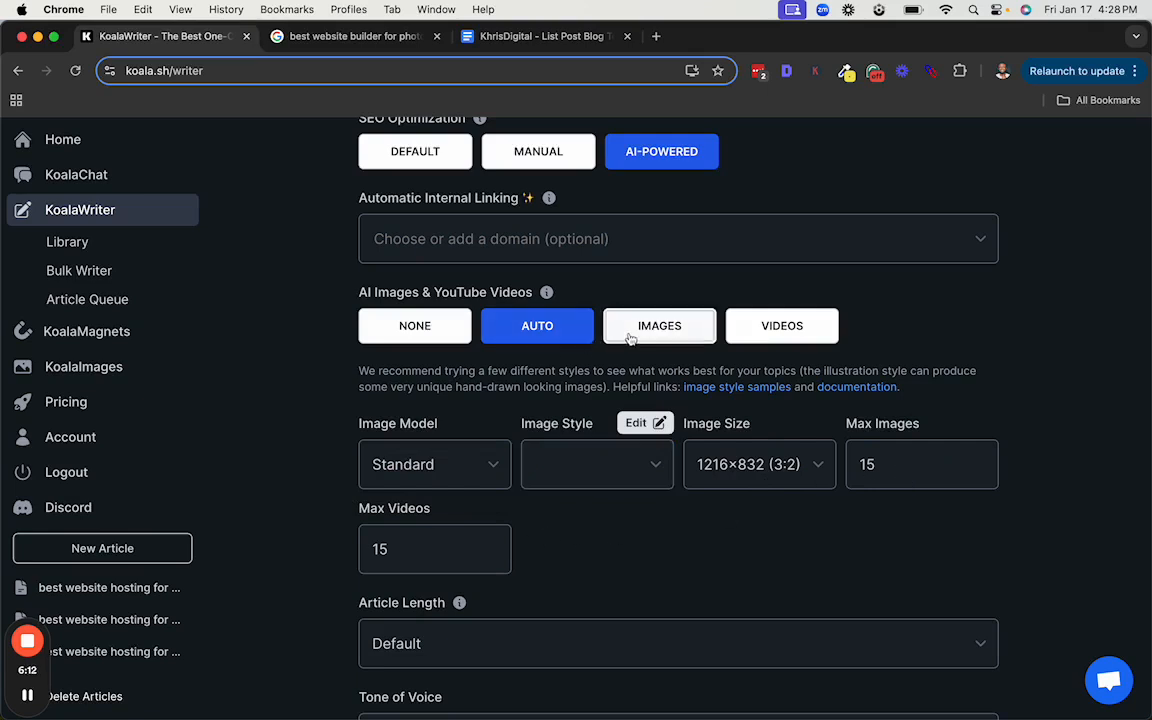
click(537, 327)
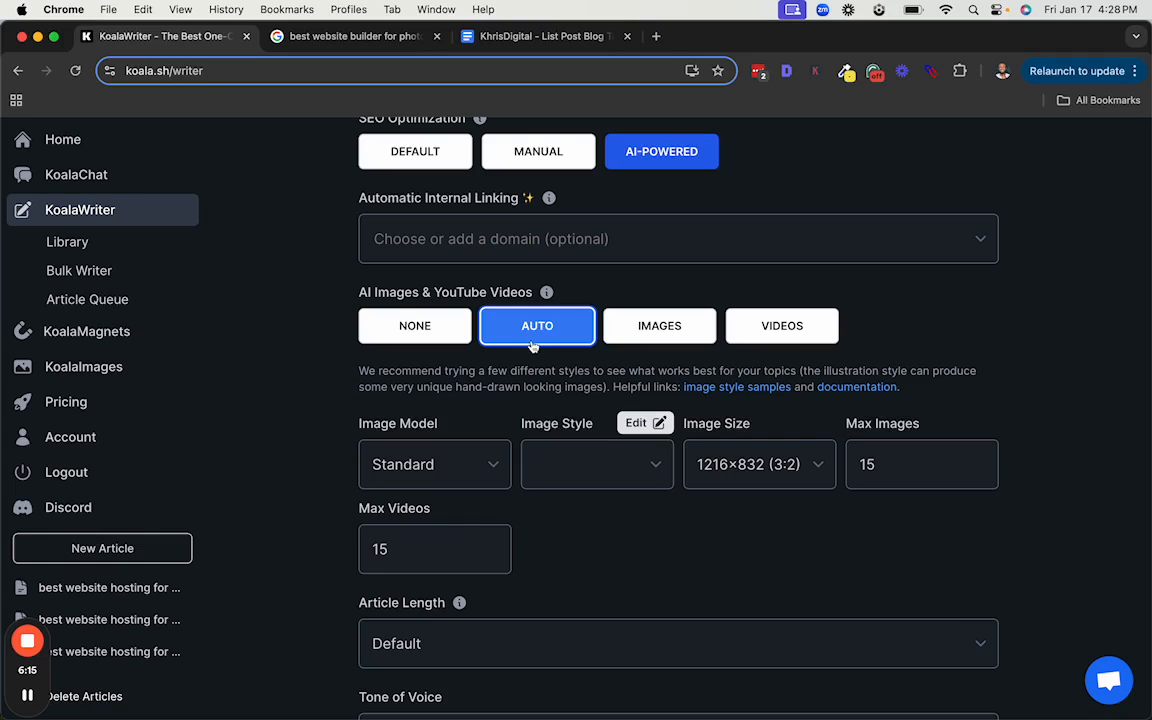
Set AI Images & YouTube Videos to Images with a maximum of 10 images
click(660, 326)
scroll(494, 455, down, 1)
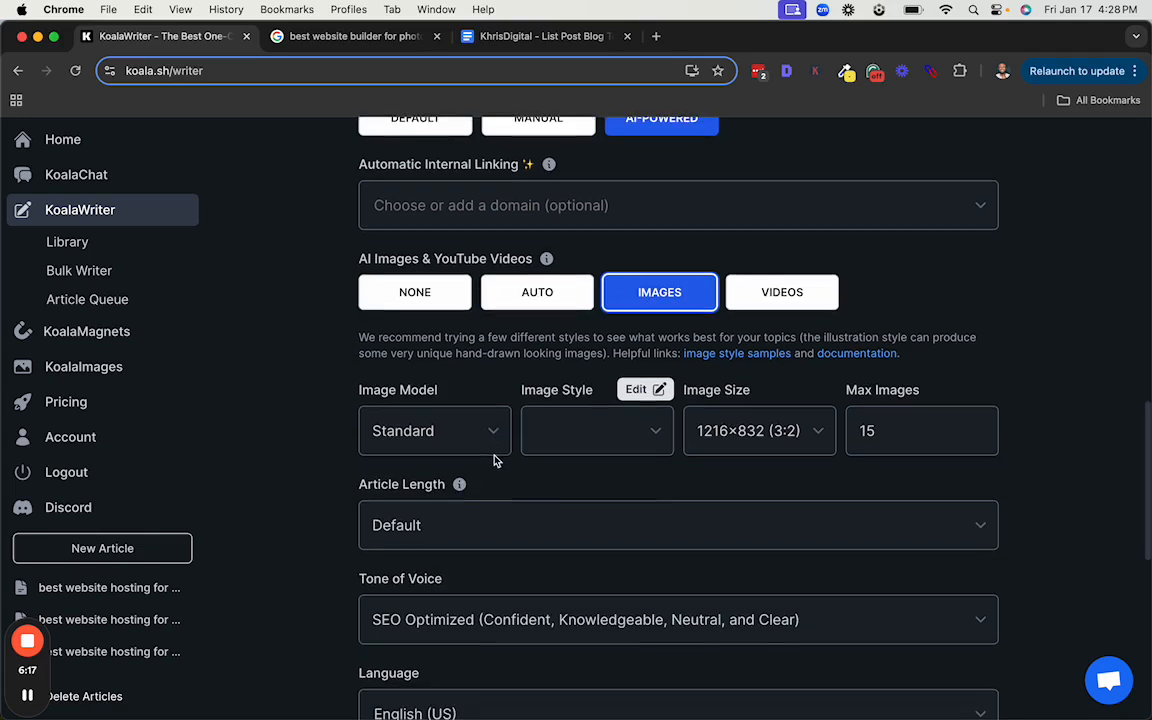
click(485, 438)
click(485, 438)
click(650, 432)
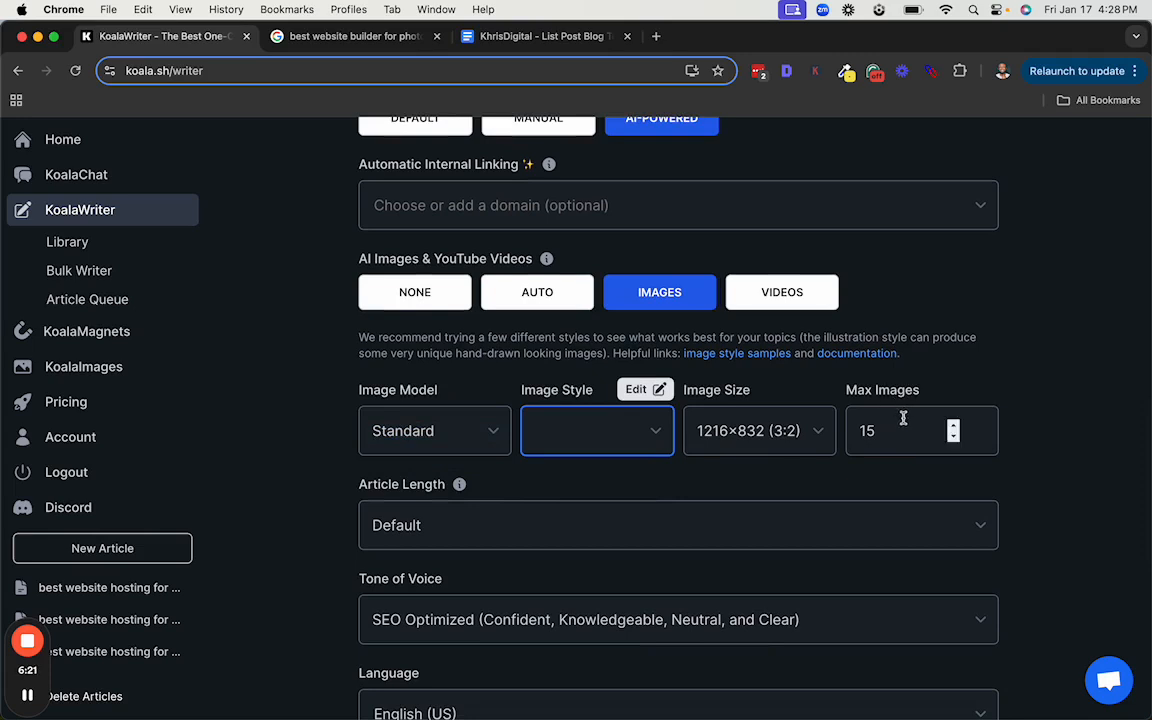
click(953, 437)
click(953, 437)
click(953, 437)
click(953, 437)
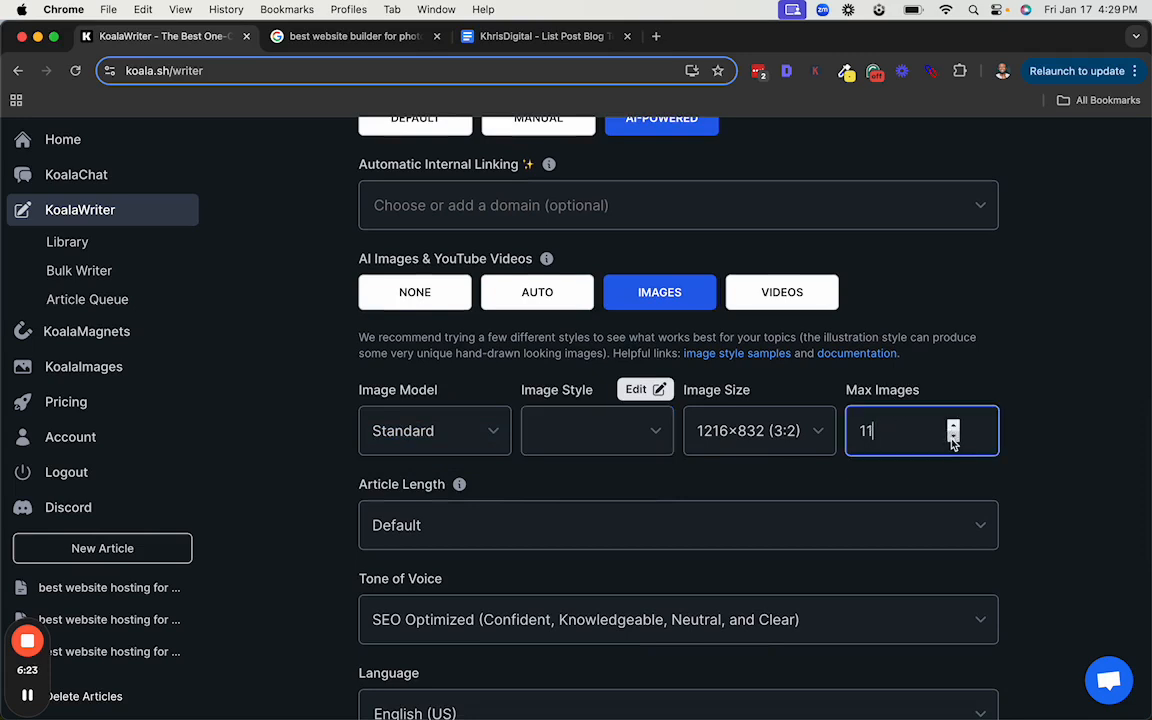
click(953, 437)
scroll(715, 420, down, 1)
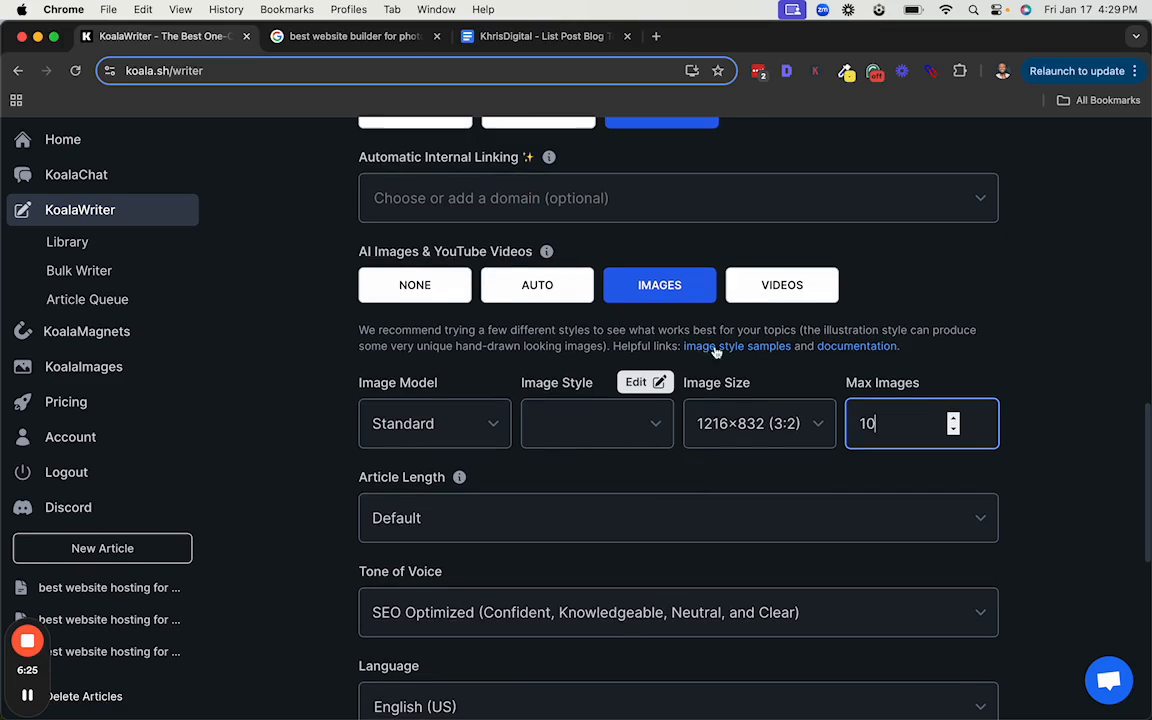
Check the Max Videos setting of the Videos option, and set AI Images & YouTube Videos to None
click(766, 296)
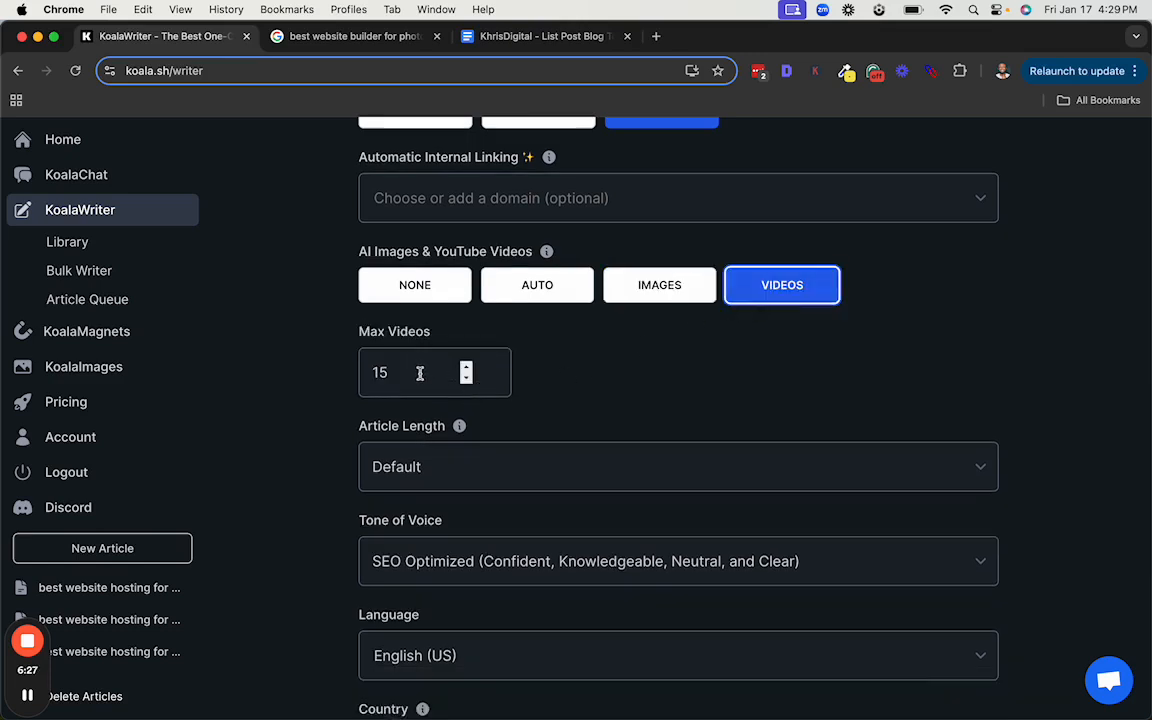
click(386, 373)
drag(386, 373, 365, 370)
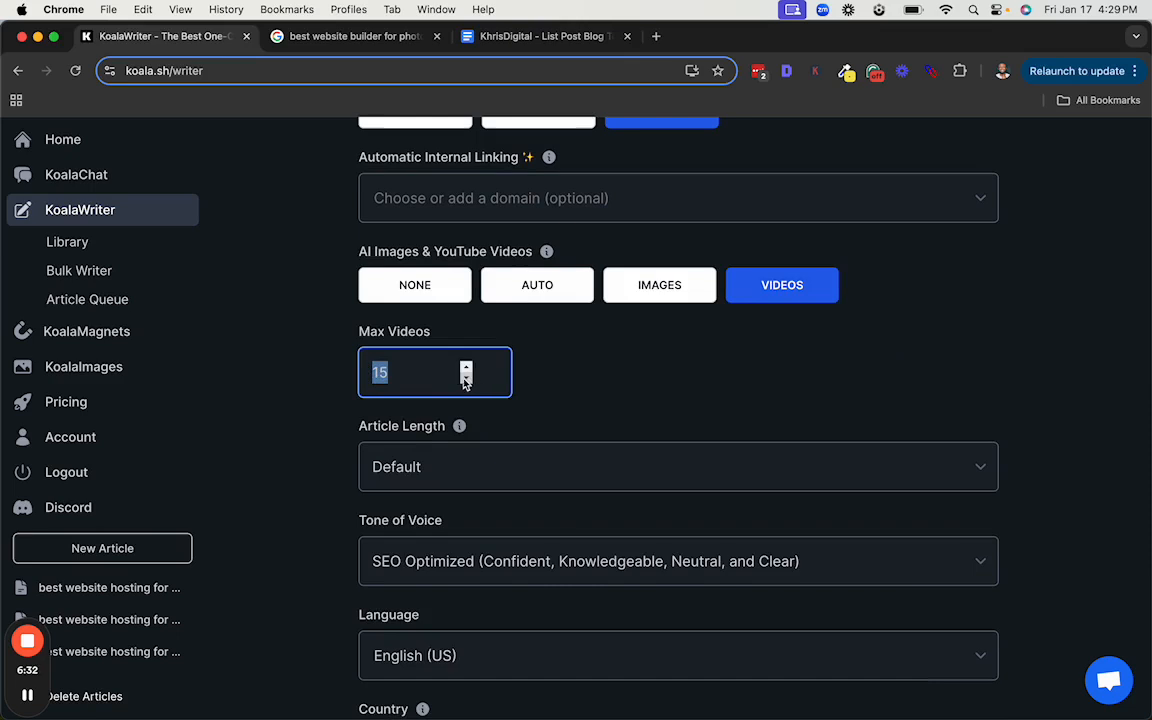
click(421, 299)
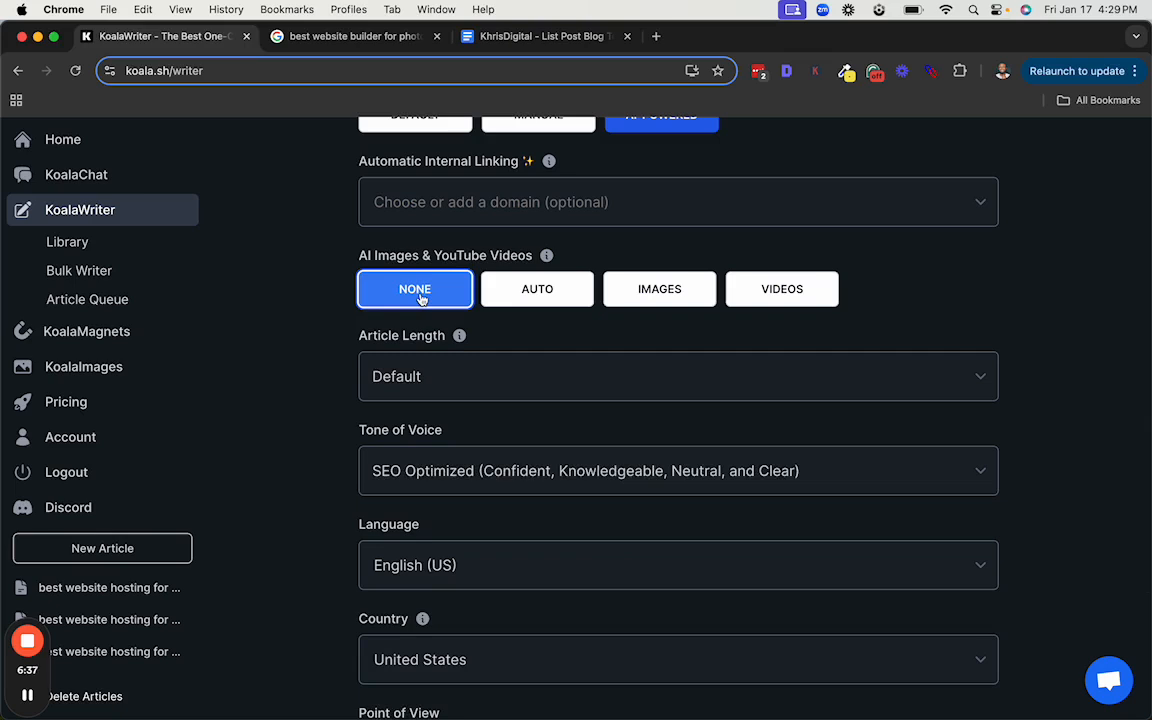
Review the available Article Length options and leave the length at Default
scroll(367, 362, down, 2)
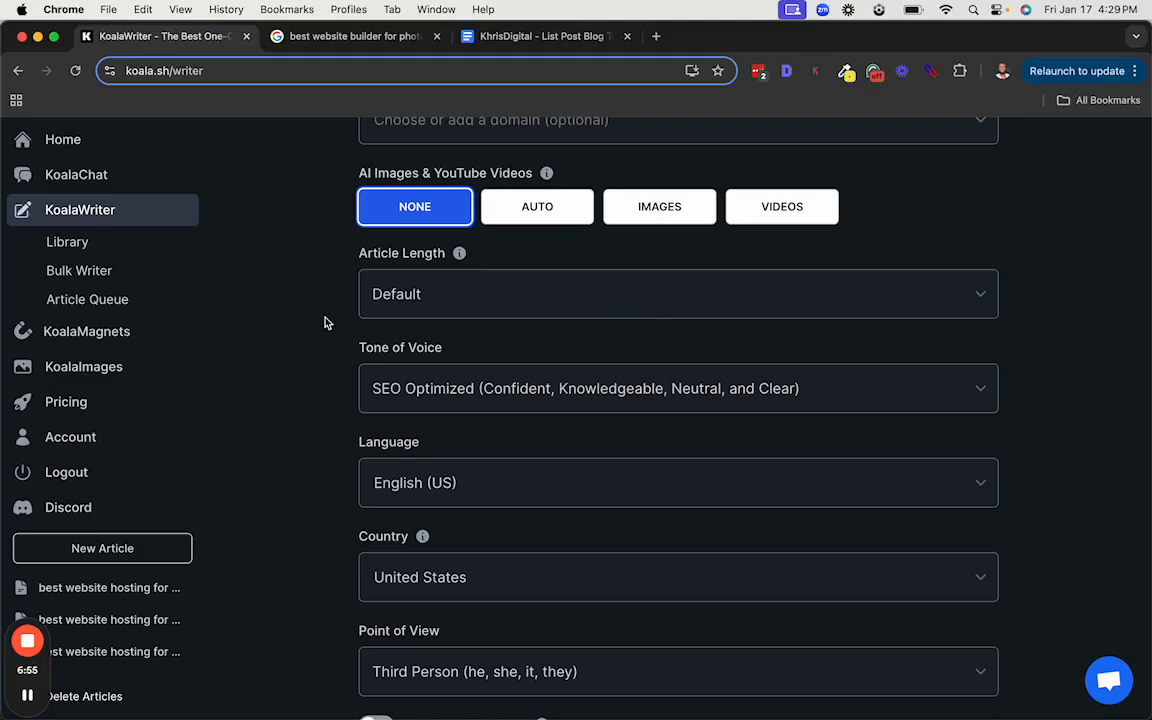
scroll(324, 322, up, 1)
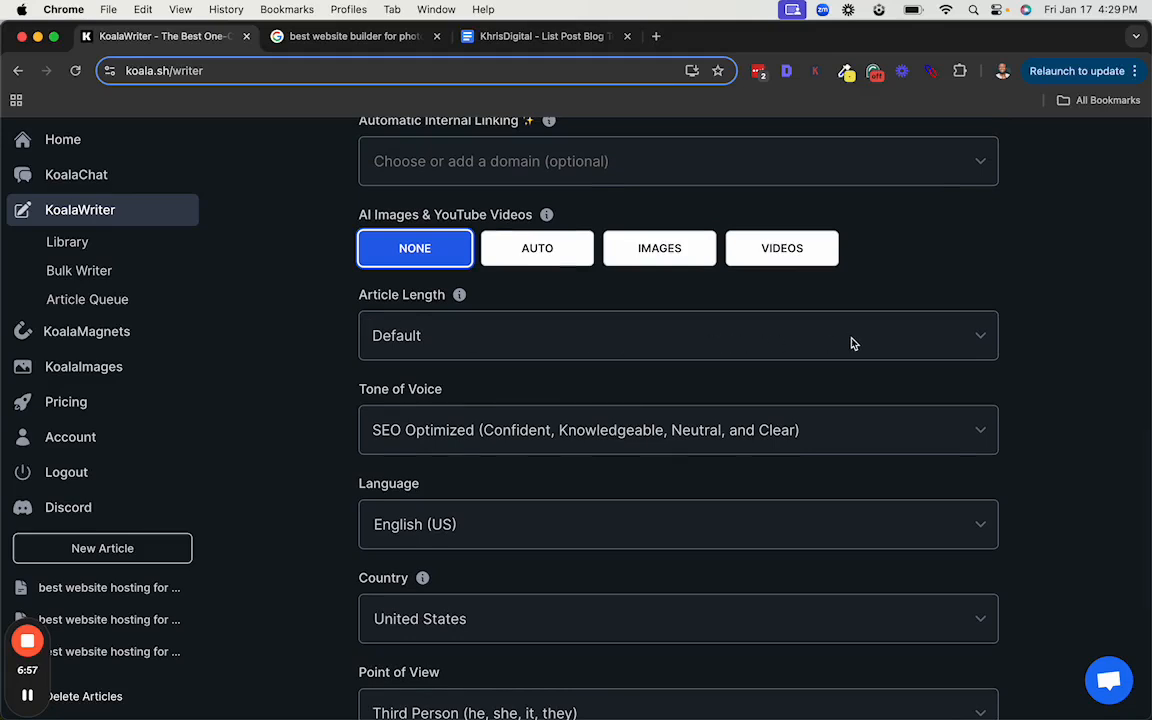
click(853, 343)
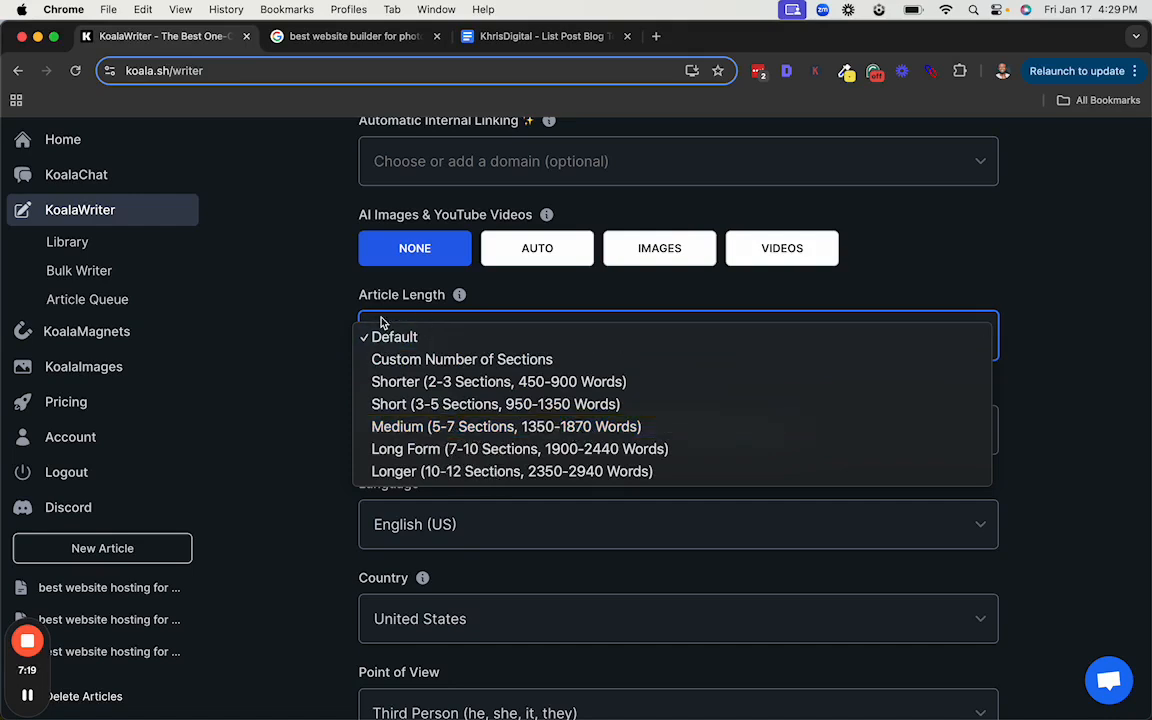
click(333, 314)
scroll(400, 310, up, 2)
scroll(476, 301, down, 3)
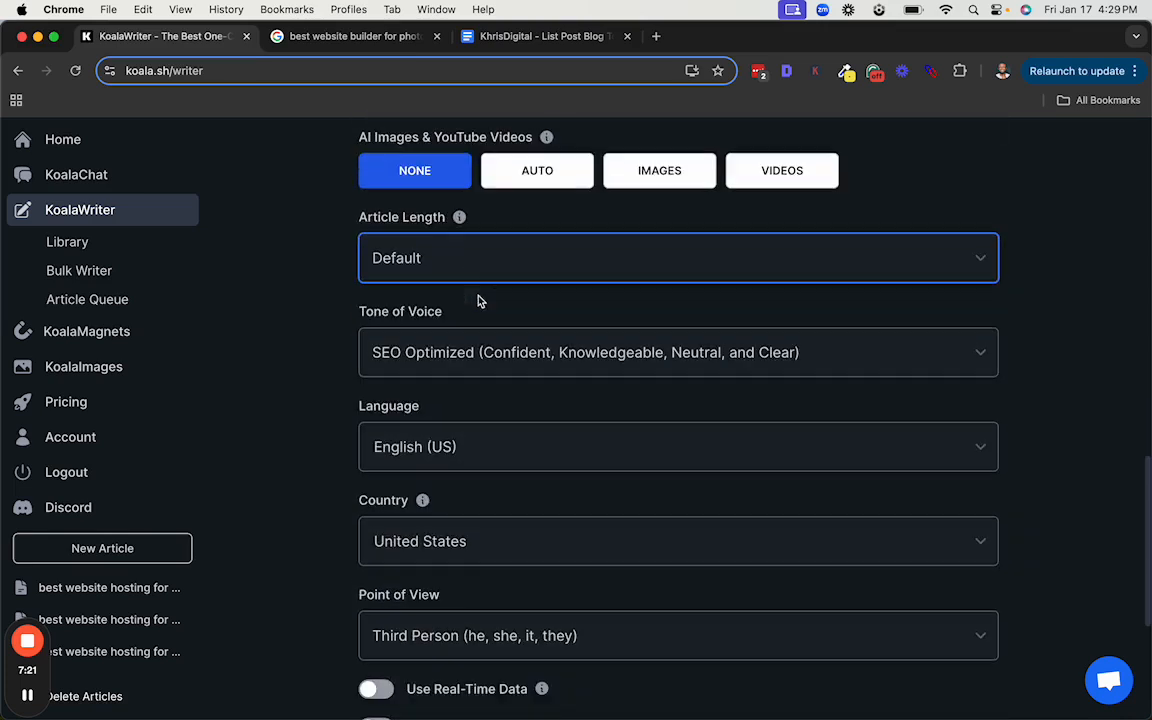
Review the Tone of Voice options and keep SEO Optimized (Confident, Knowledgeable, Neutral, and Clear)
click(479, 326)
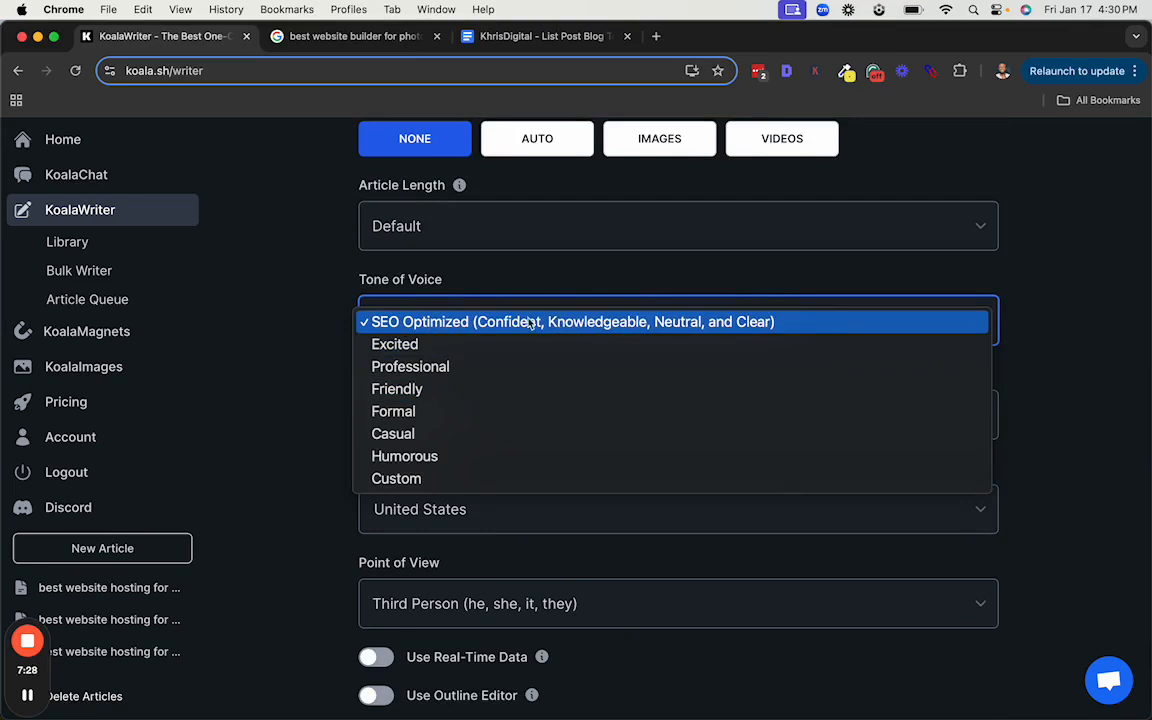
click(427, 321)
scroll(440, 321, down, 5)
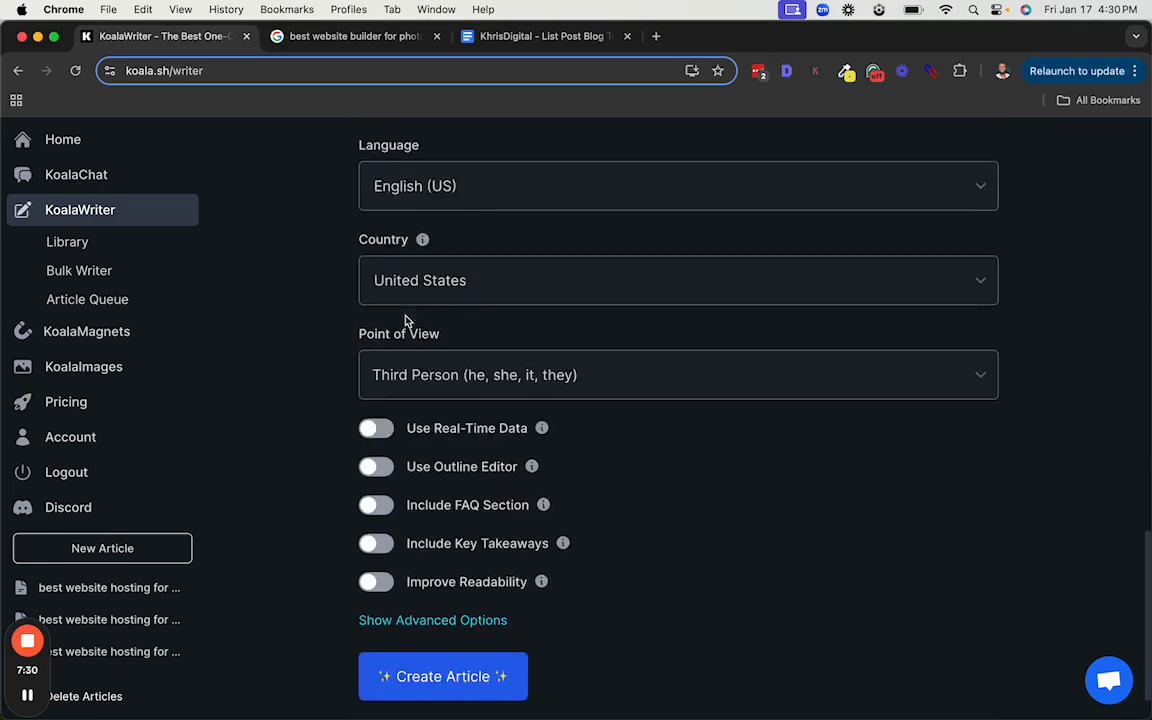
Compare the Point of View options and set the article to Second Person (you, your, yours)
scroll(715, 435, down, 2)
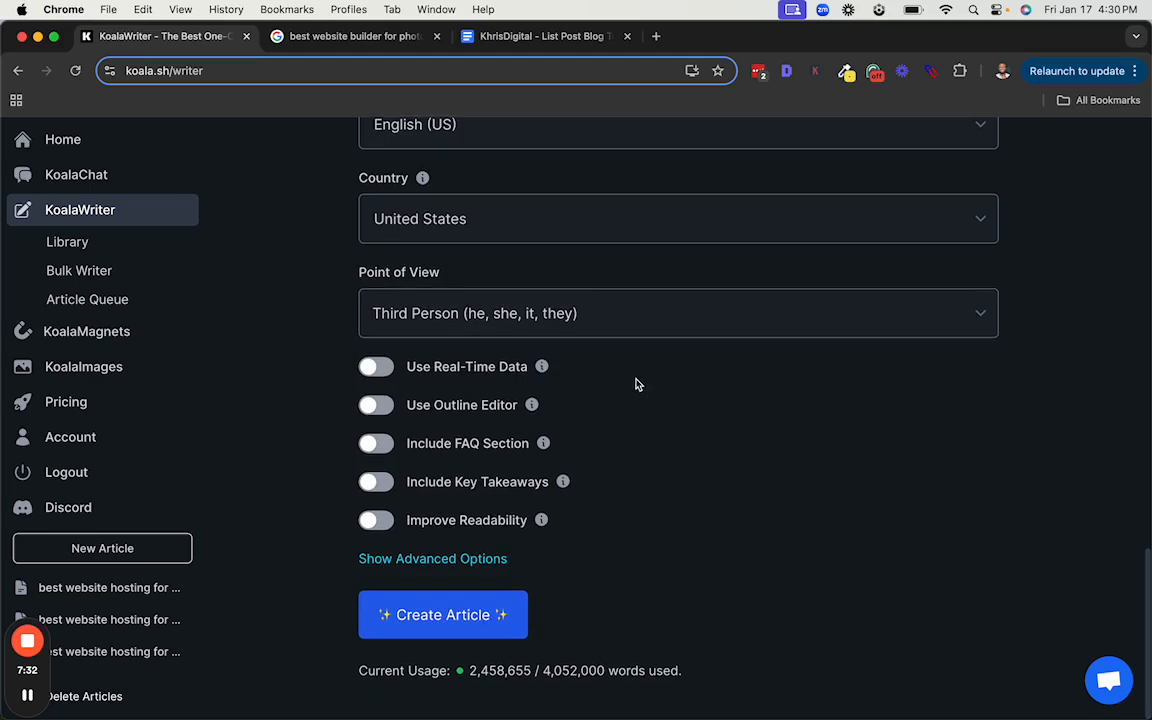
click(593, 323)
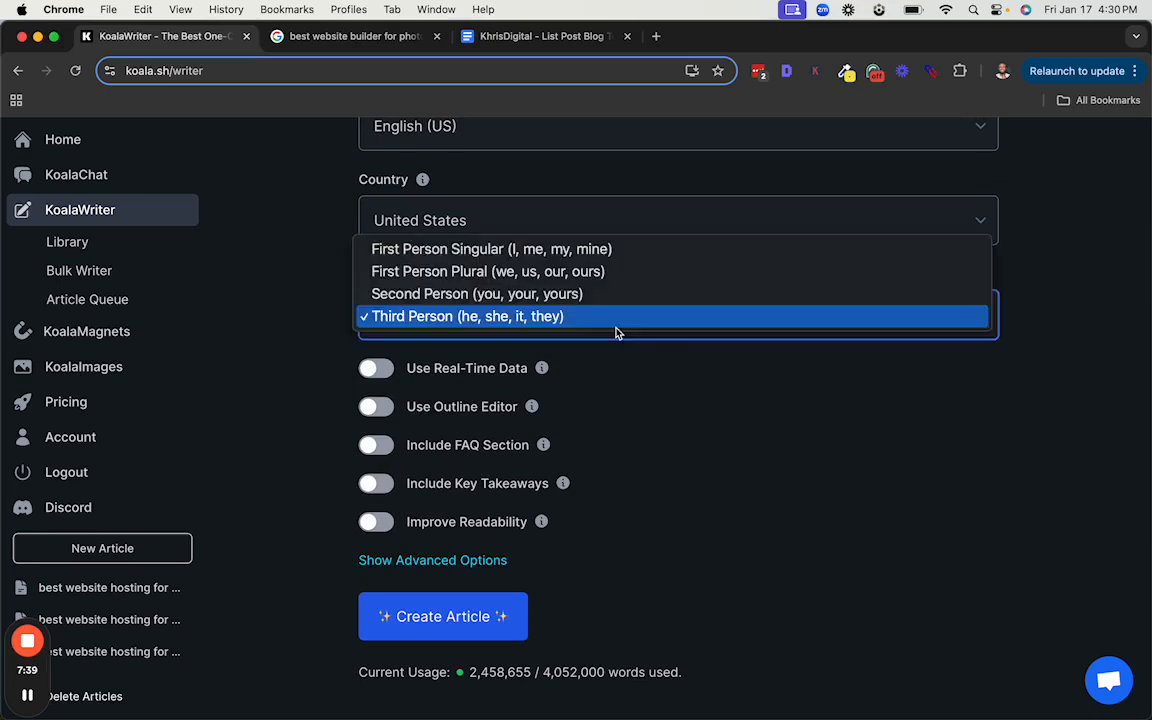
click(864, 440)
scroll(864, 440, up, 3)
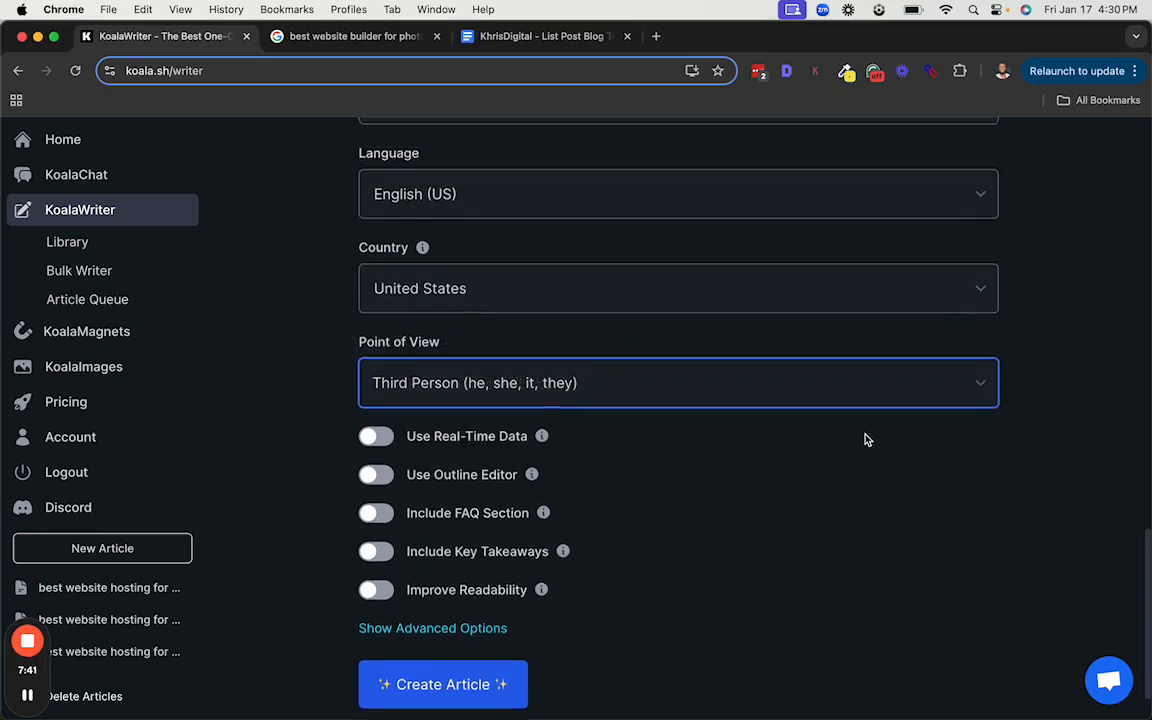
click(848, 449)
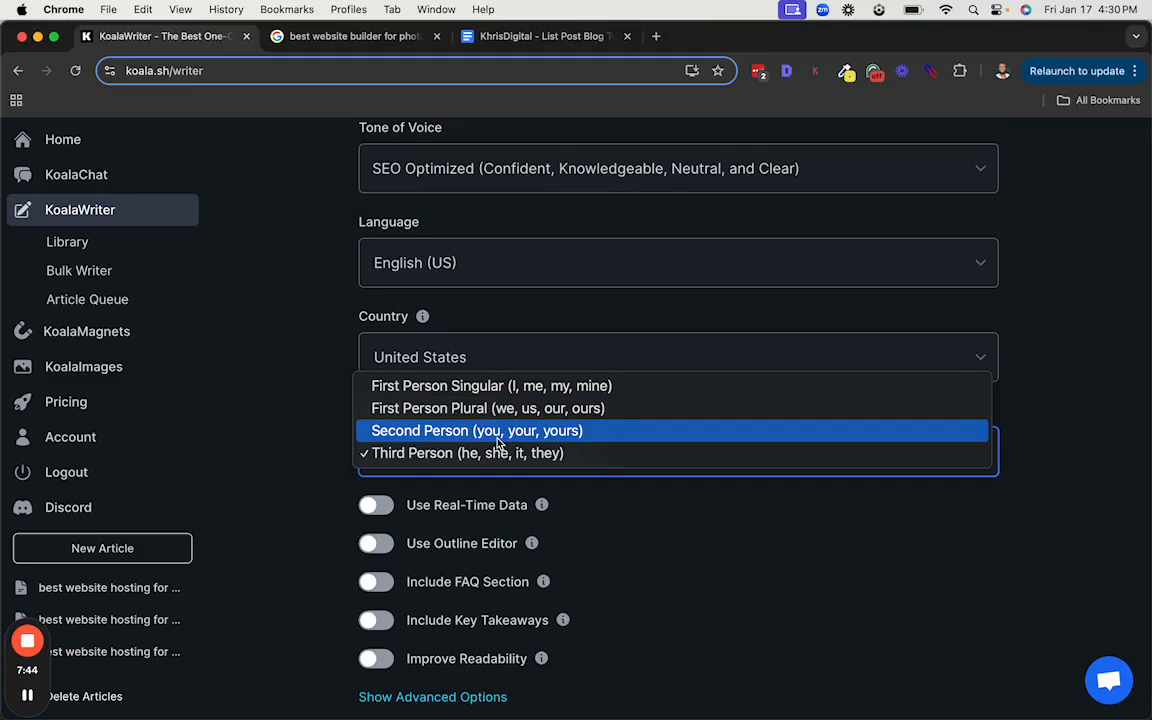
click(497, 441)
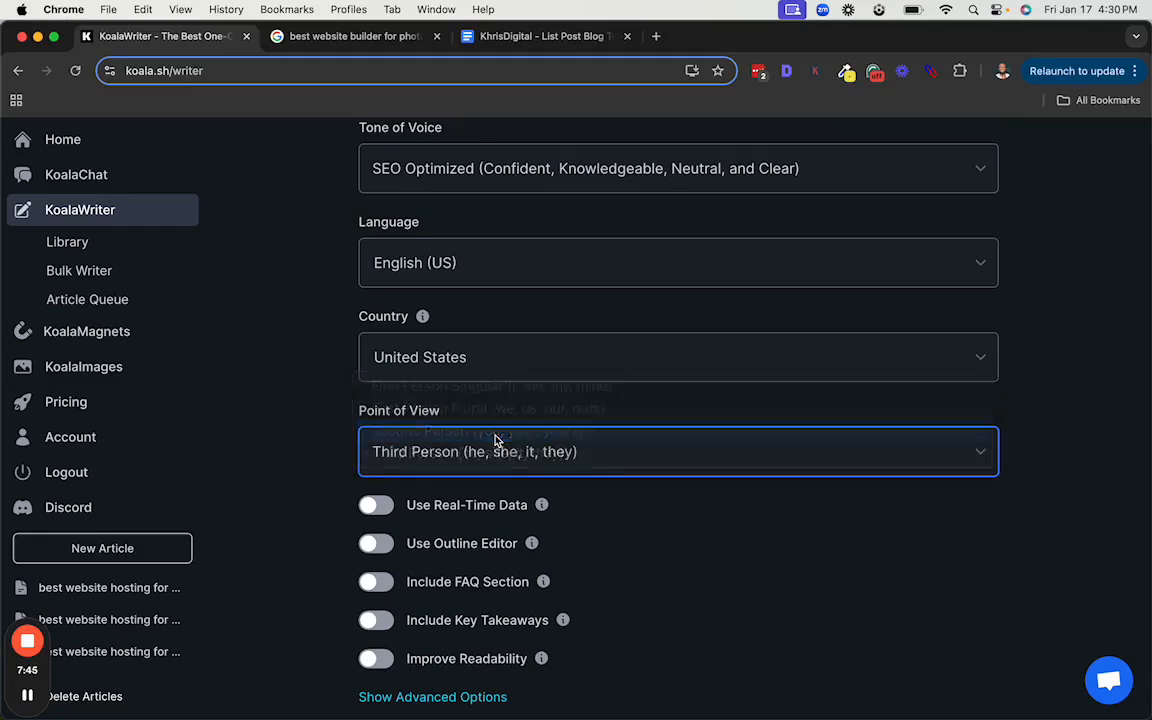
click(607, 457)
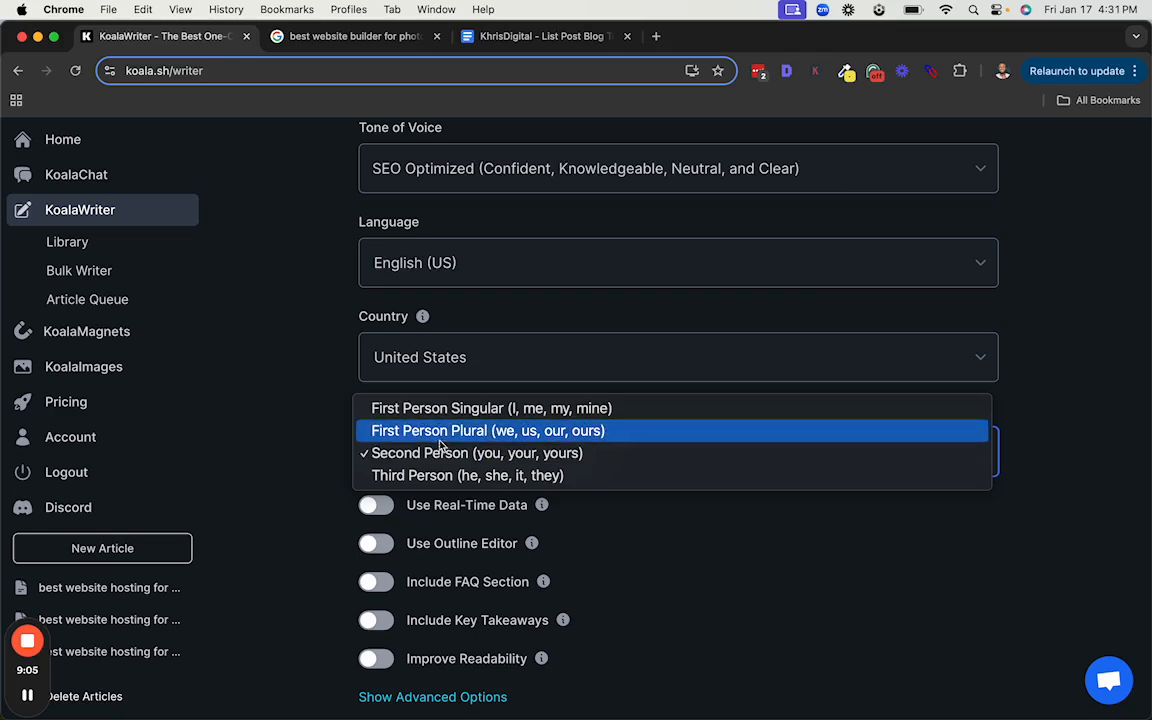
click(568, 488)
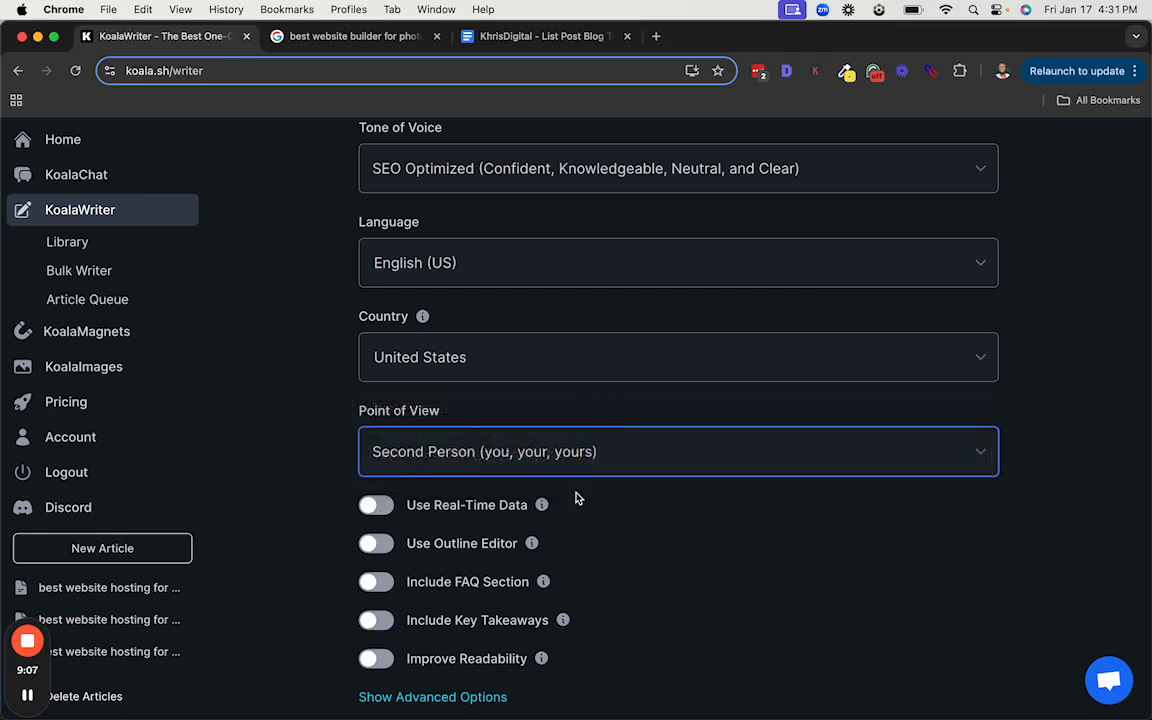
click(507, 454)
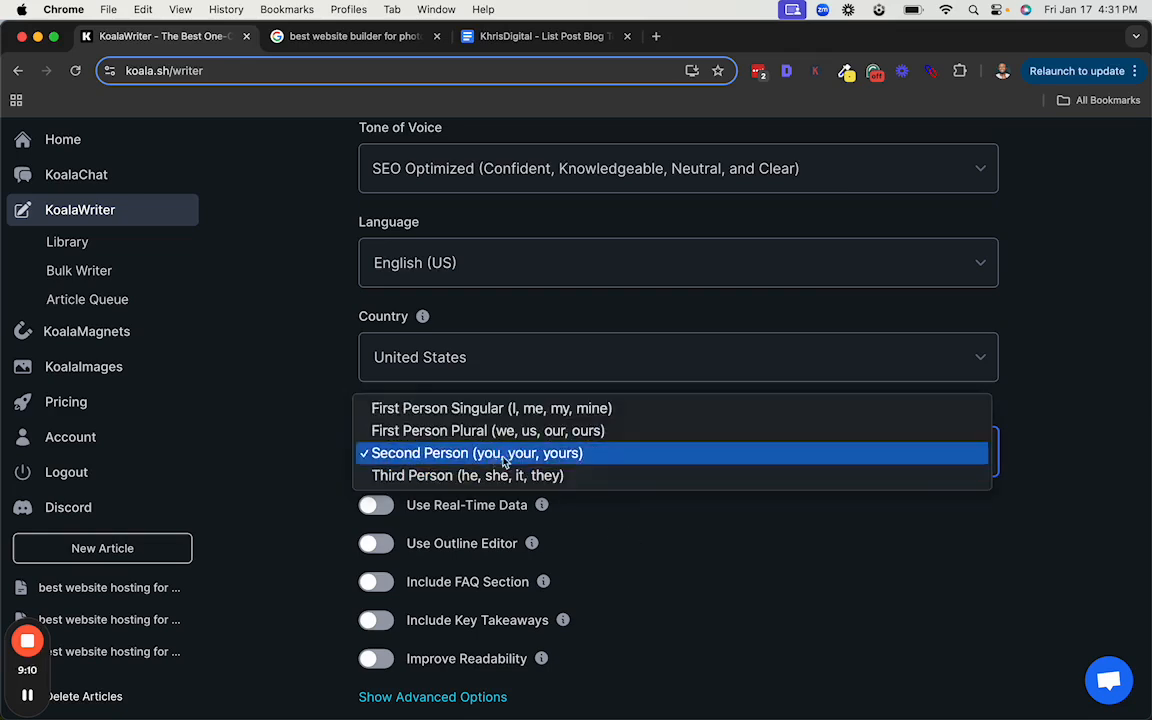
click(612, 504)
Enable Use Real-Time Data for the article and read the option's explanation
scroll(612, 504, down, 1)
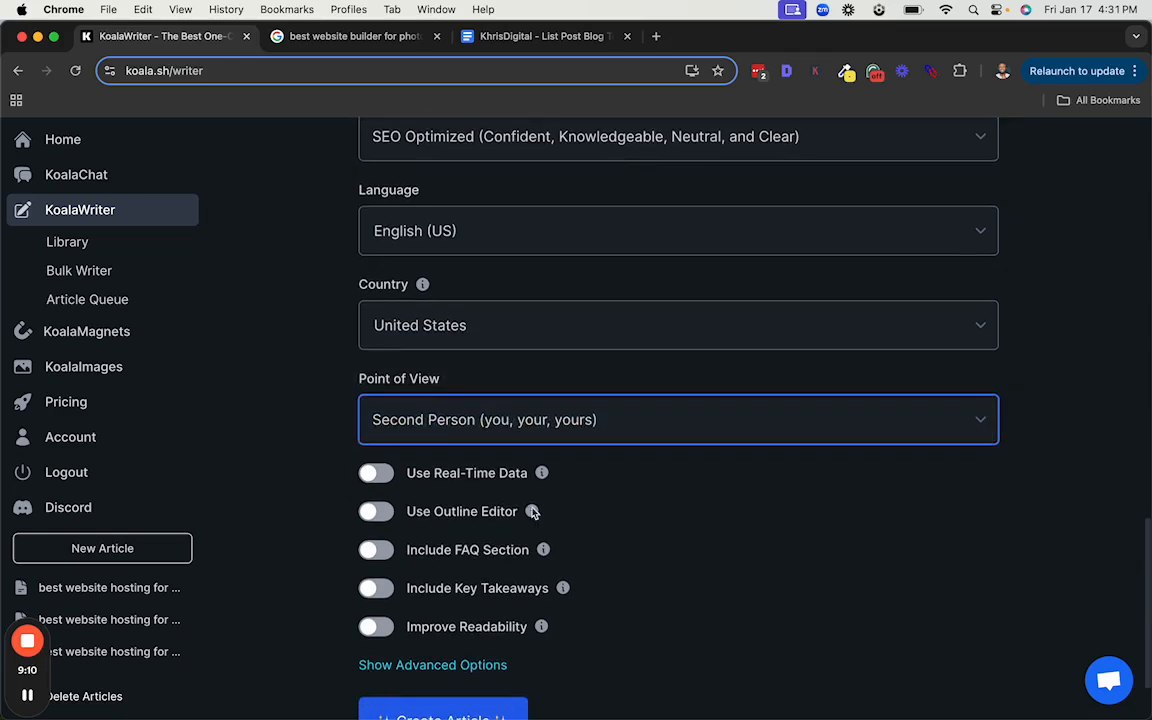
scroll(560, 510, down, 2)
click(380, 370)
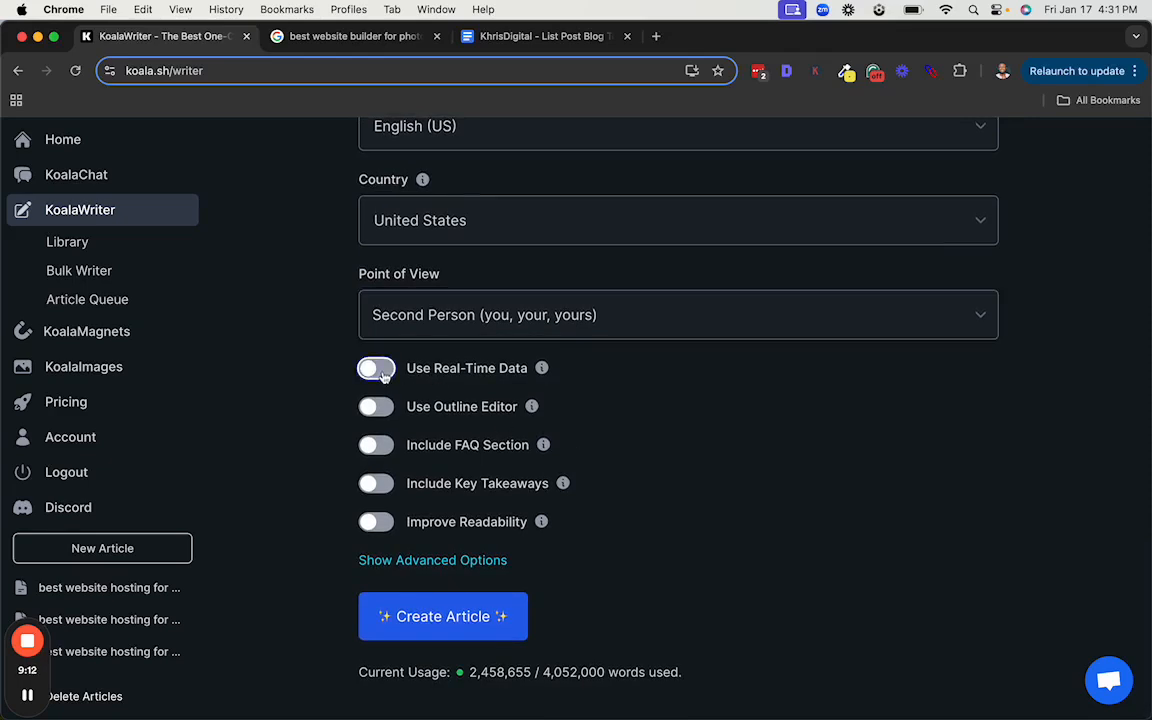
scroll(488, 403, down, 1)
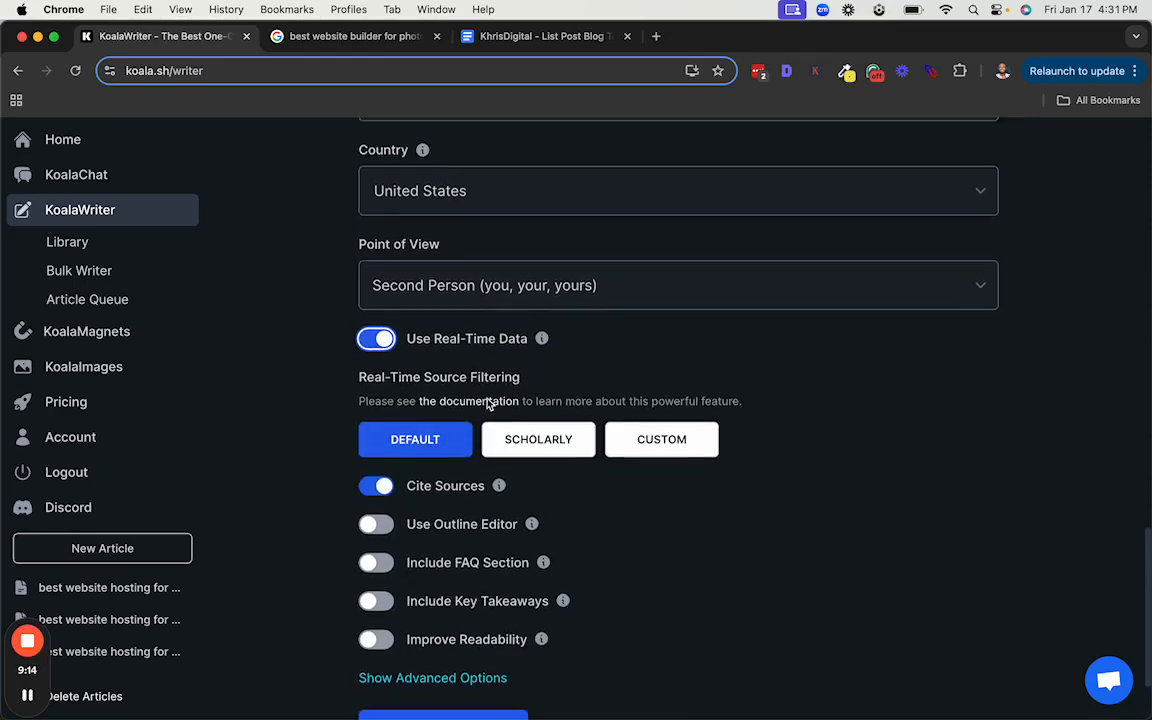
mouse_move(545, 330)
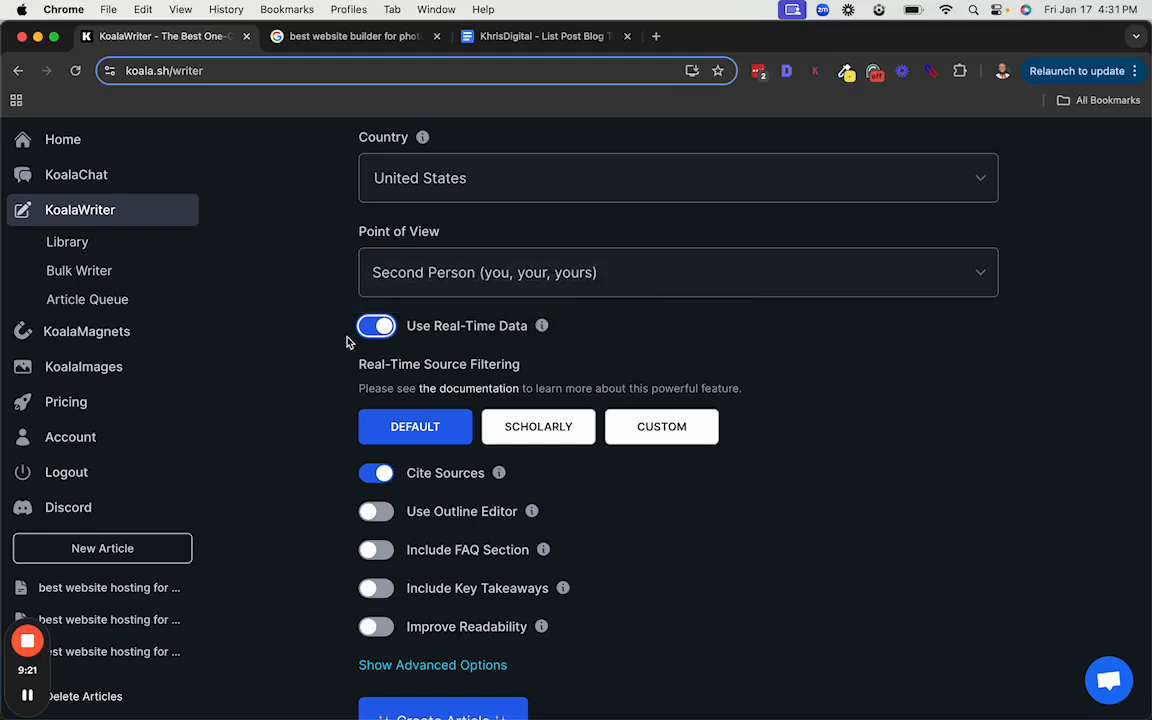
Review the SEO Optimization explanation further up the form and the Real-Time Source Filtering choices
scroll(411, 342, up, 10)
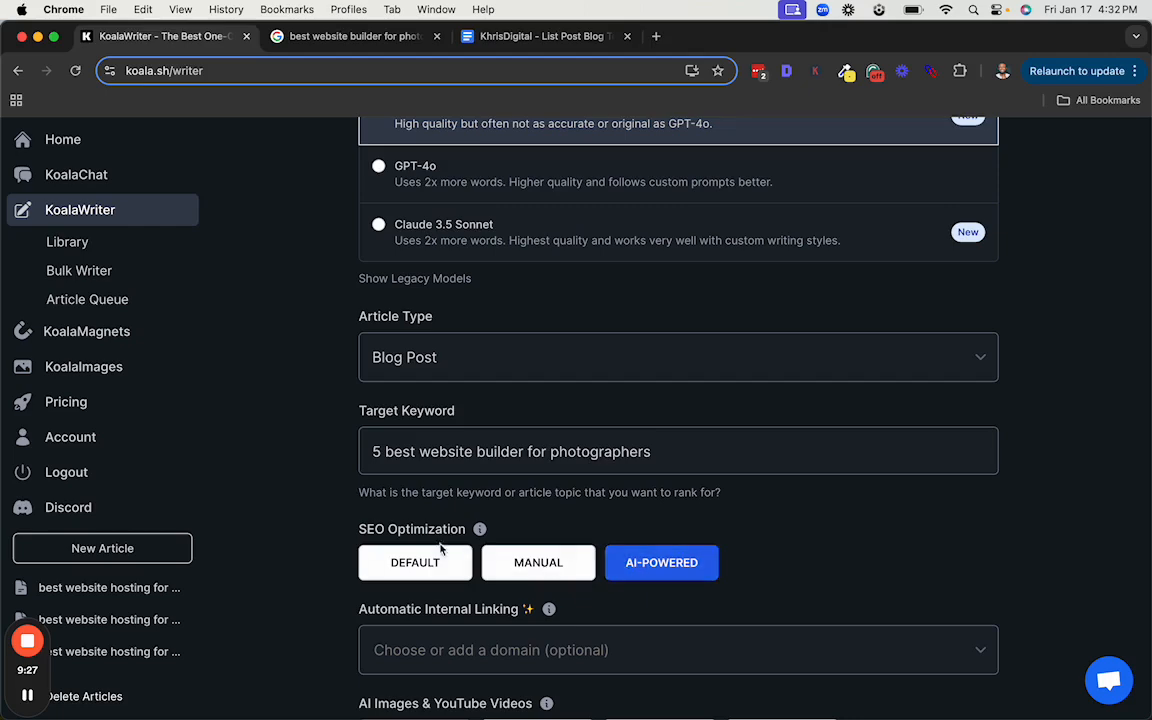
mouse_move(479, 528)
scroll(740, 575, down, 5)
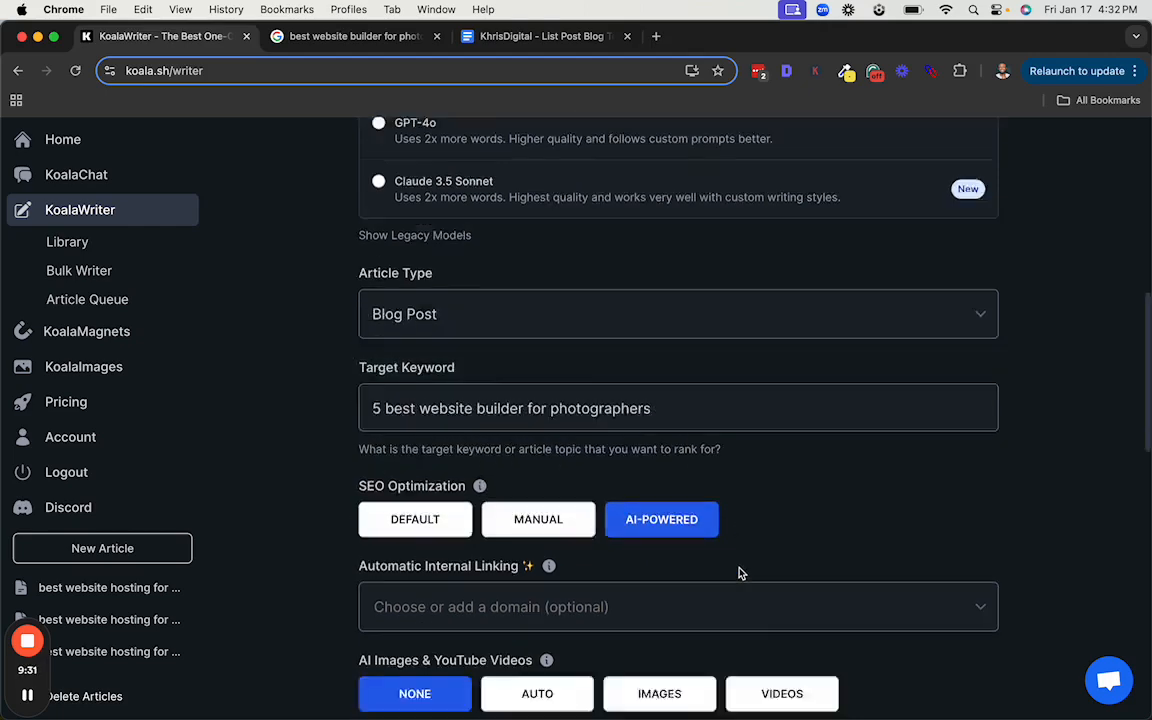
scroll(681, 571, down, 10)
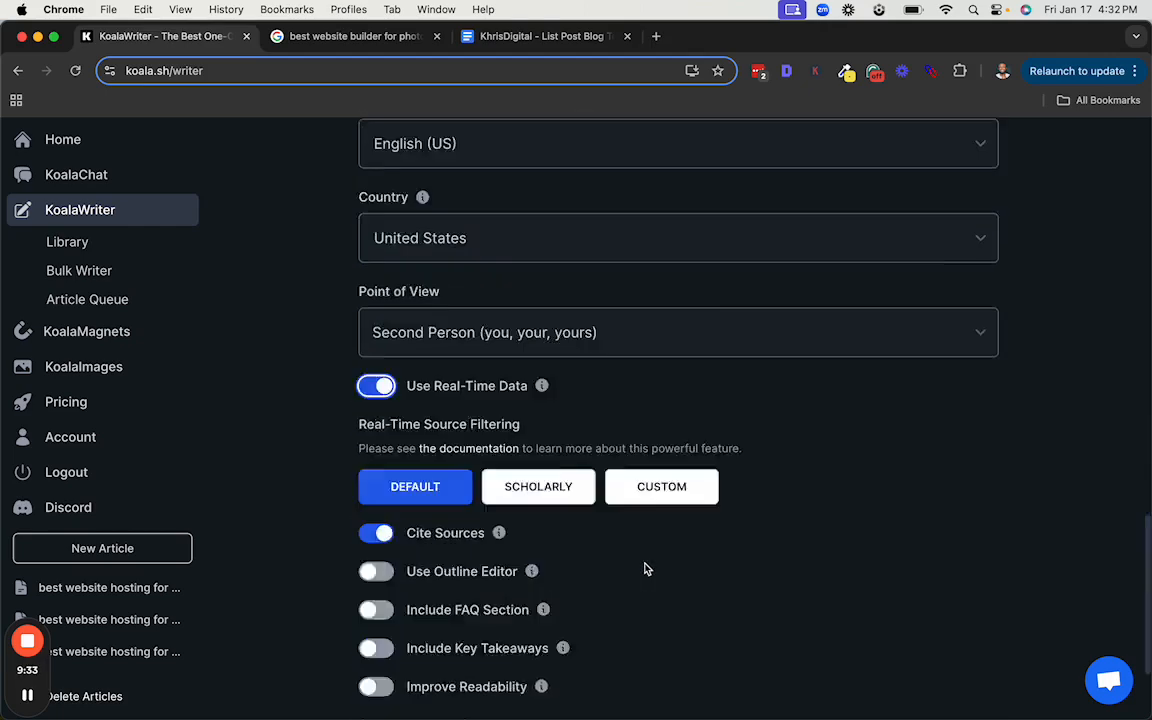
scroll(560, 520, up, 1)
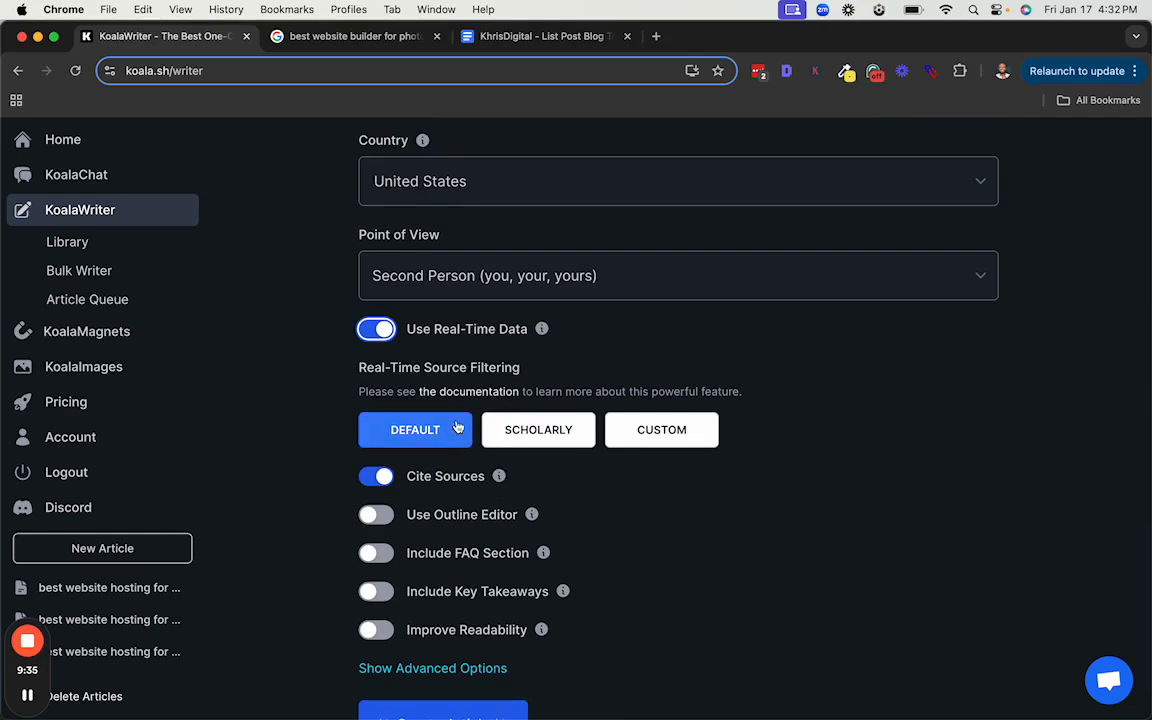
Disable Cite Sources under the real-time data settings
scroll(594, 527, down, 2)
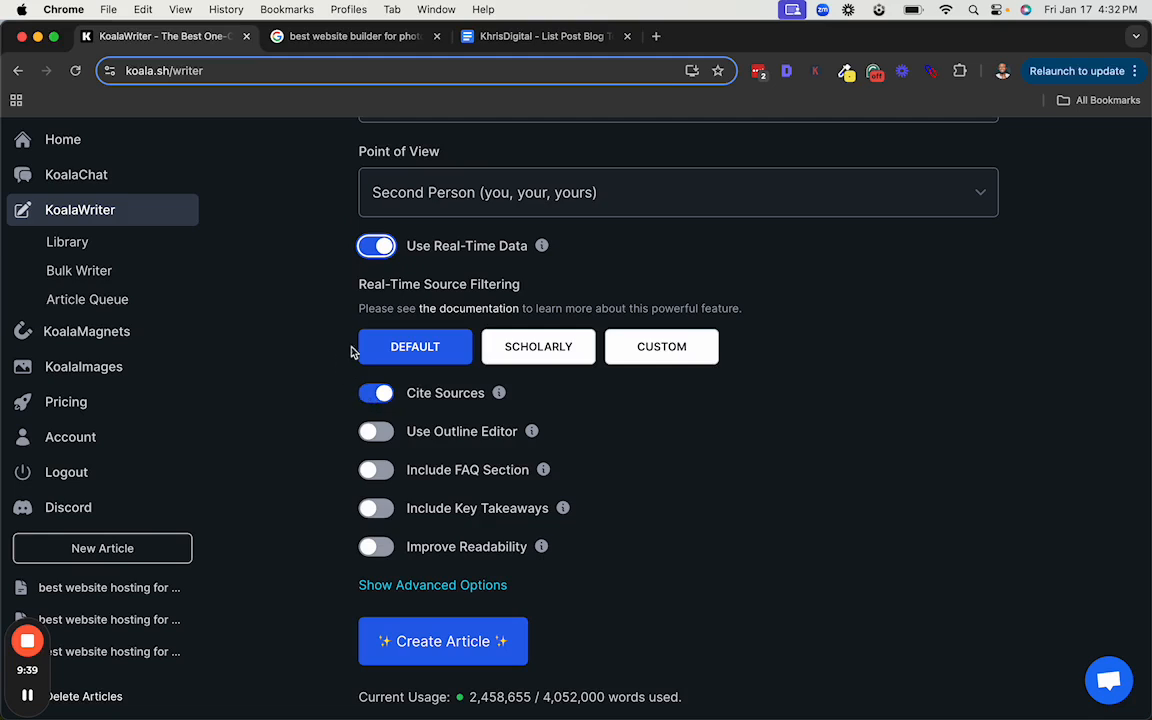
click(378, 395)
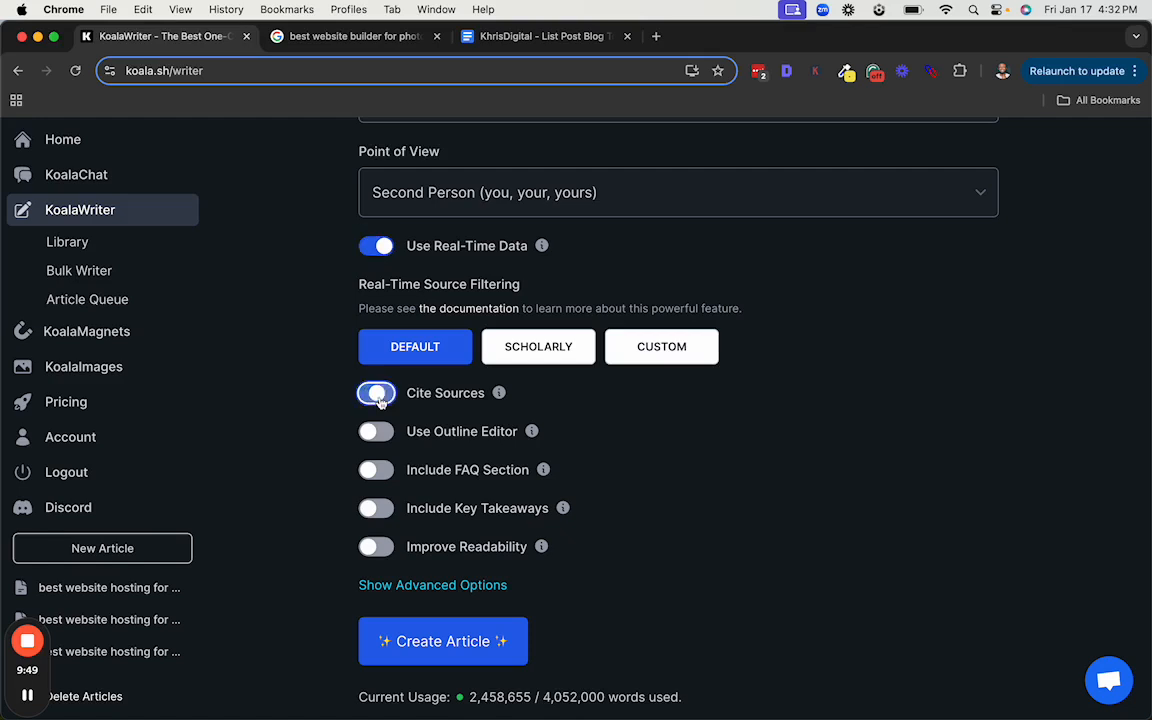
click(378, 395)
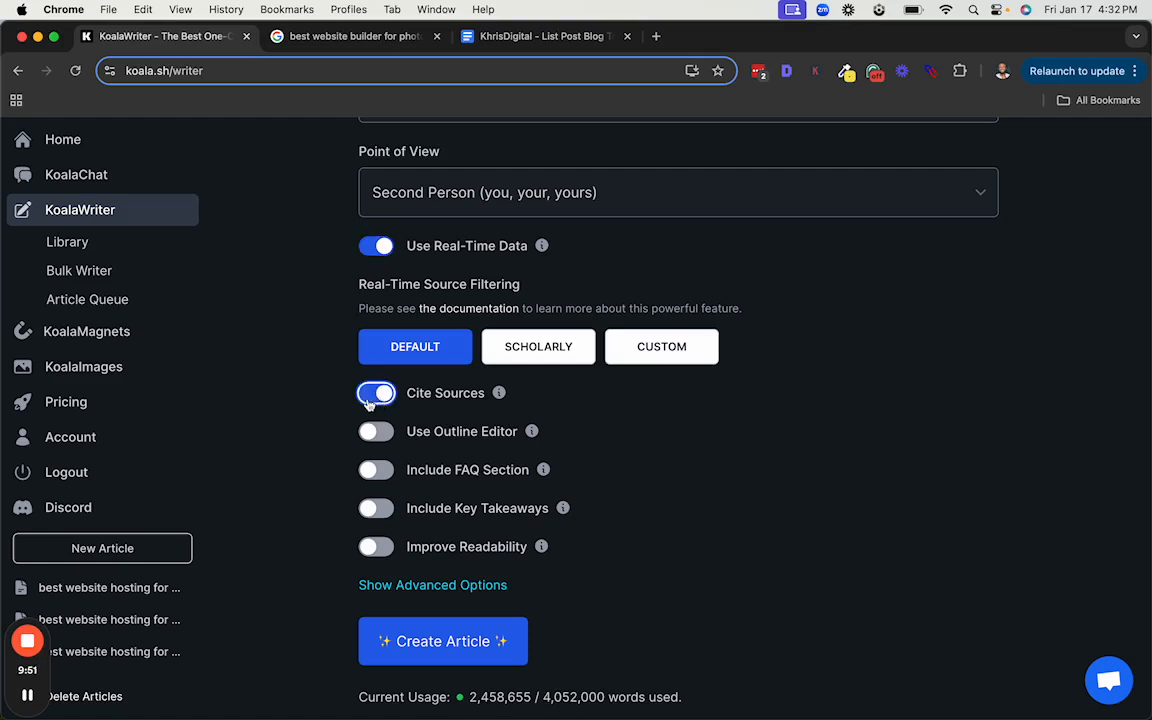
click(375, 400)
Enable Use Outline Editor and read its explanation, comparing the form with the option off and on
scroll(378, 395, down, 1)
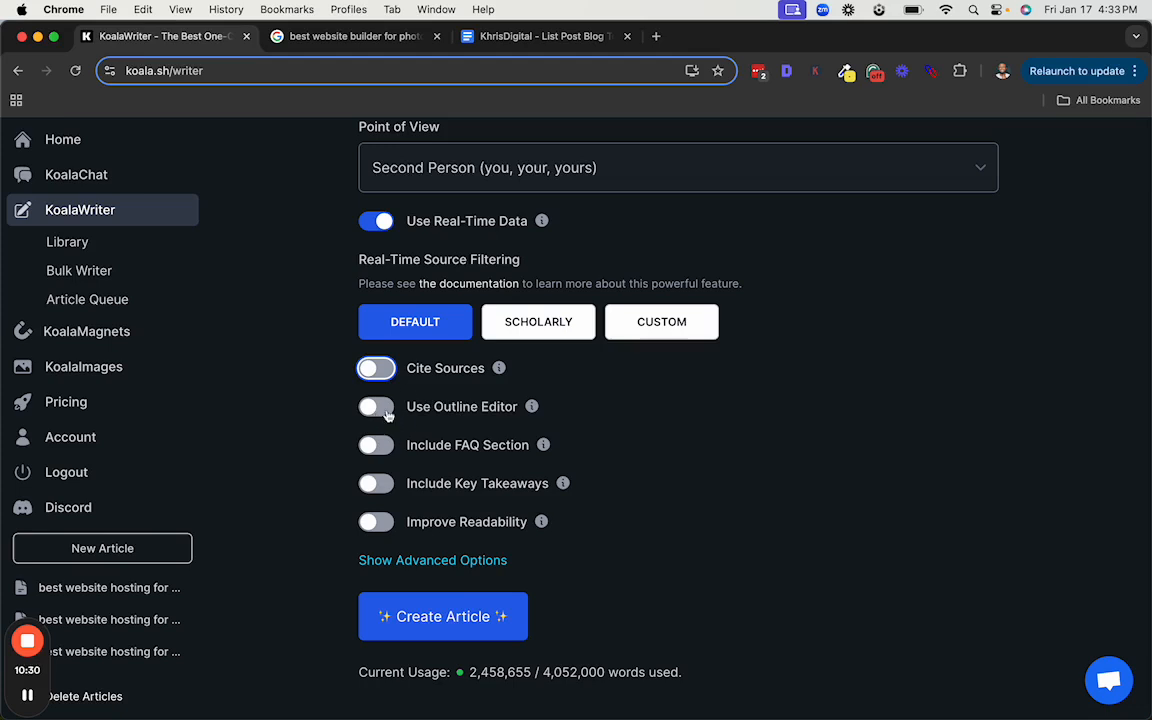
click(378, 410)
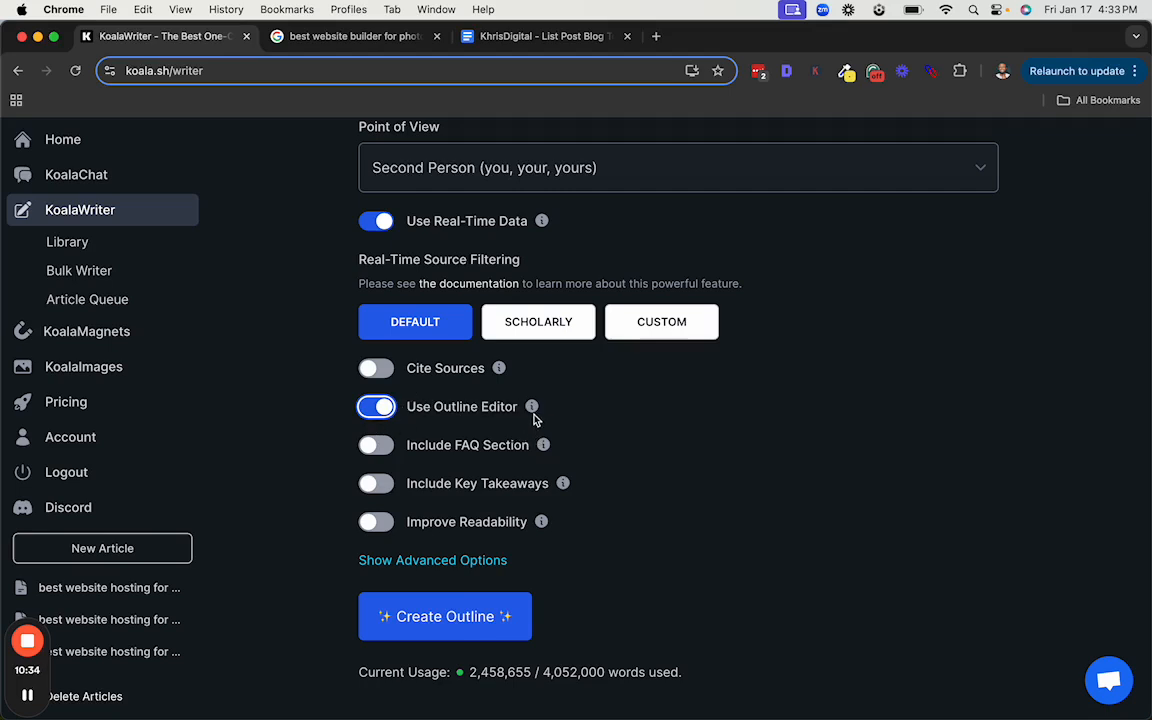
mouse_move(532, 417)
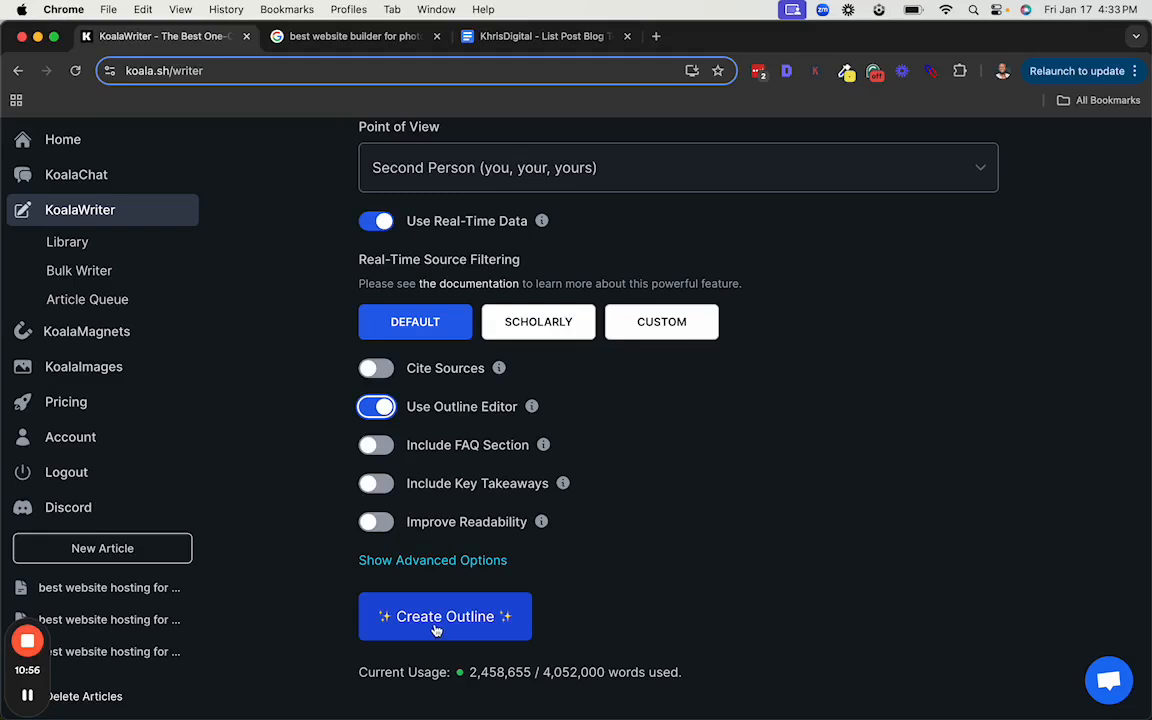
click(373, 407)
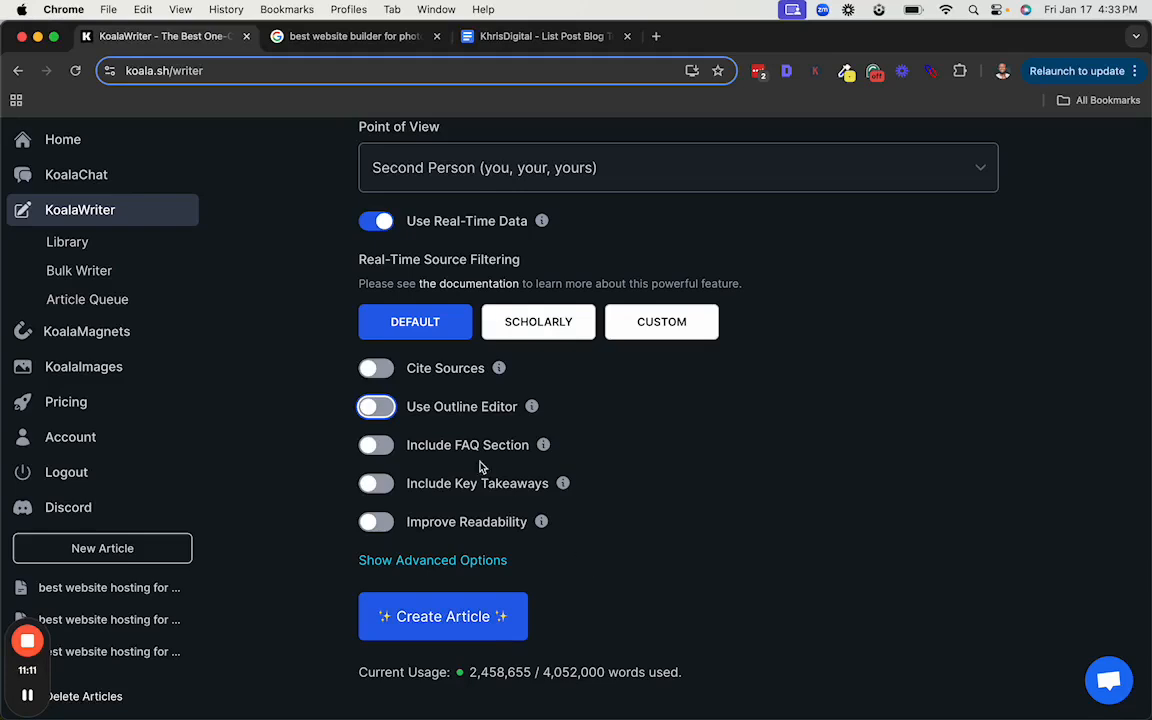
click(388, 418)
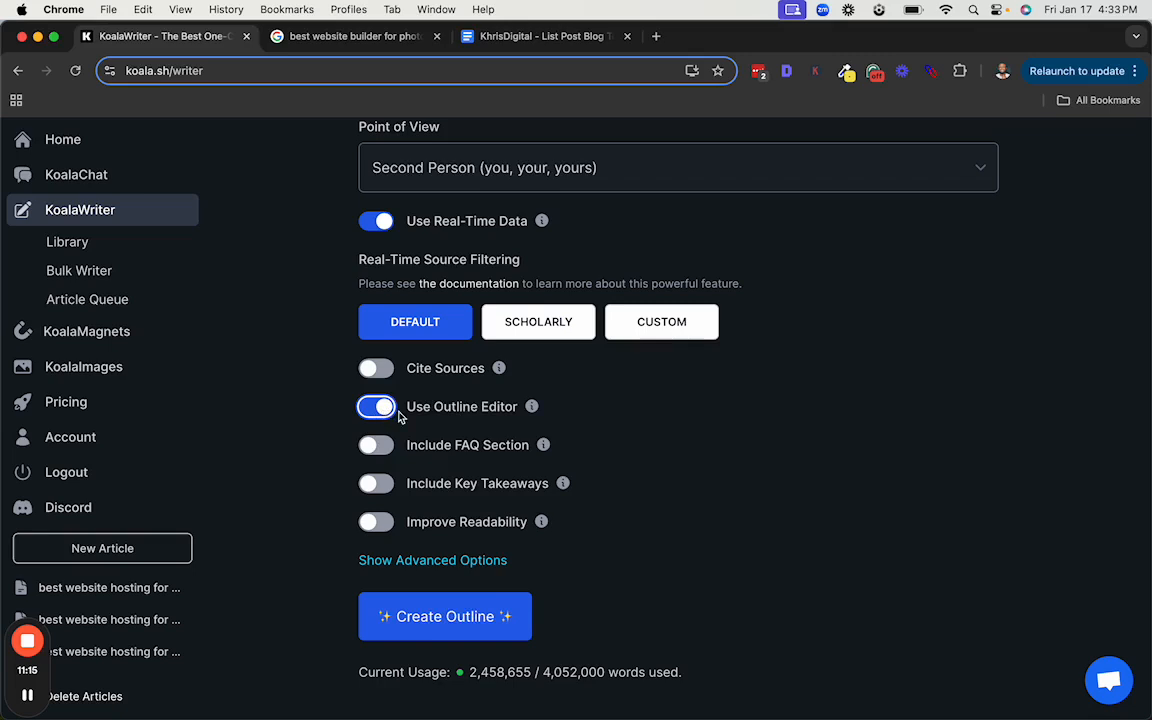
Enable Include FAQ Section and Improve Readability, and read the readability option's explanation
click(379, 448)
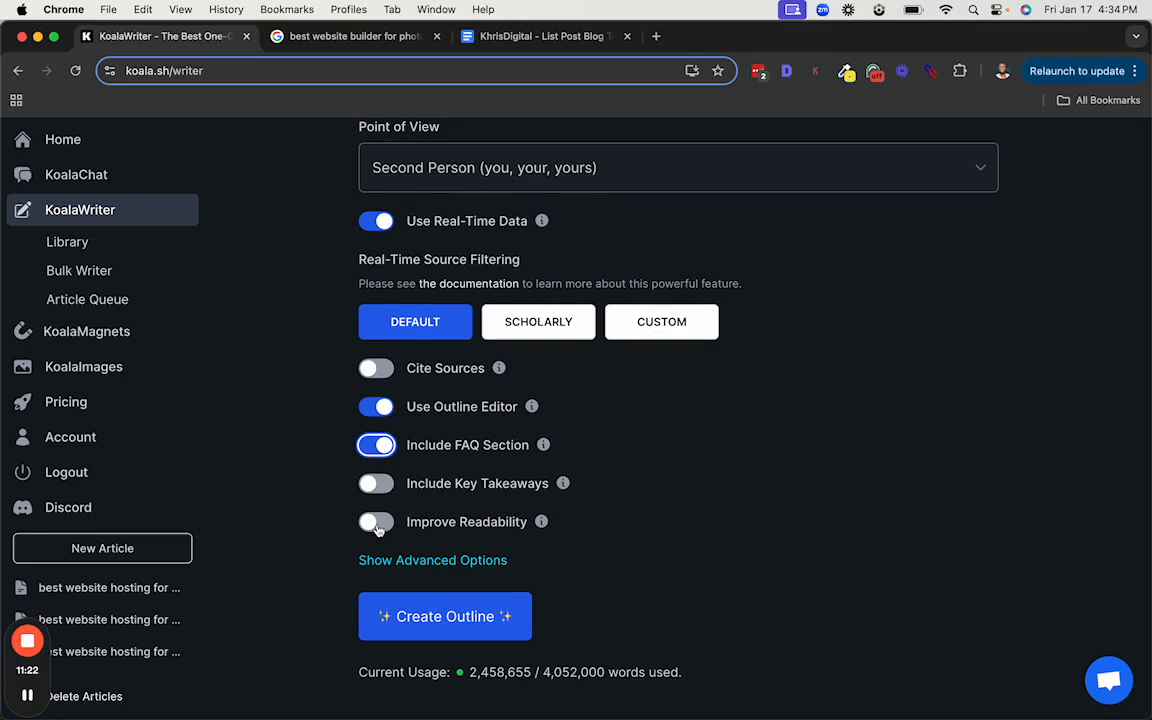
click(377, 524)
mouse_move(540, 521)
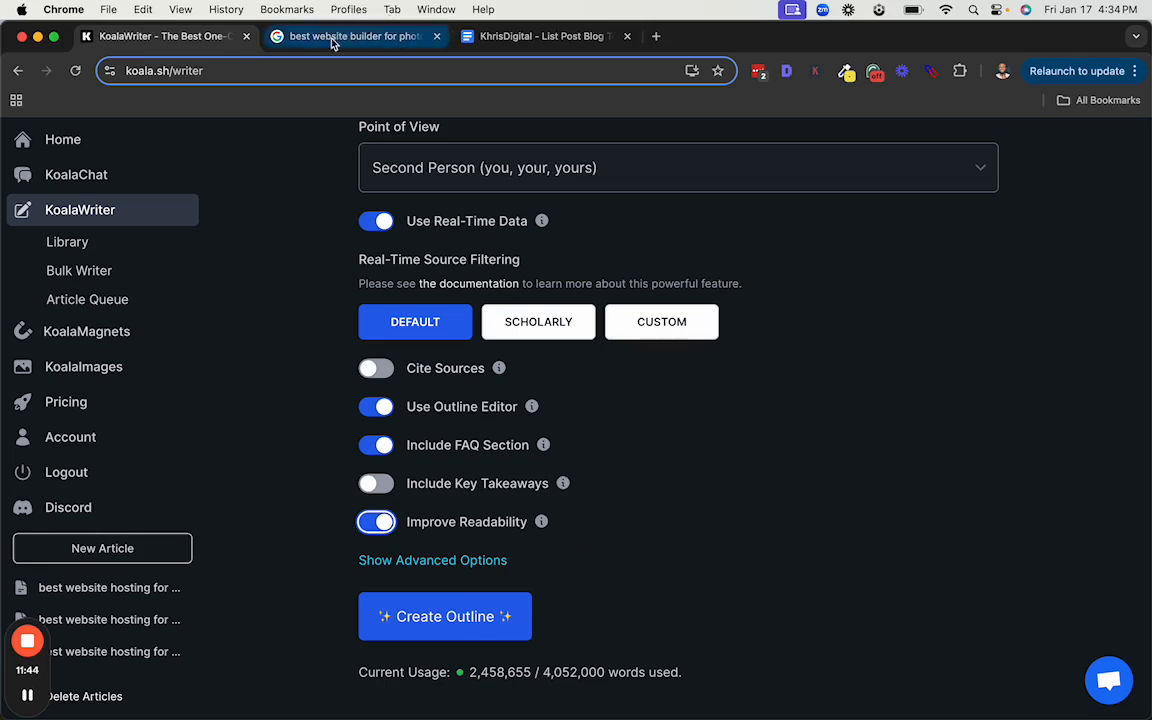
Switch to the Google results for "best website builder for photographers" and review the builders listed from sources across the web
click(300, 36)
scroll(93, 392, down, 1)
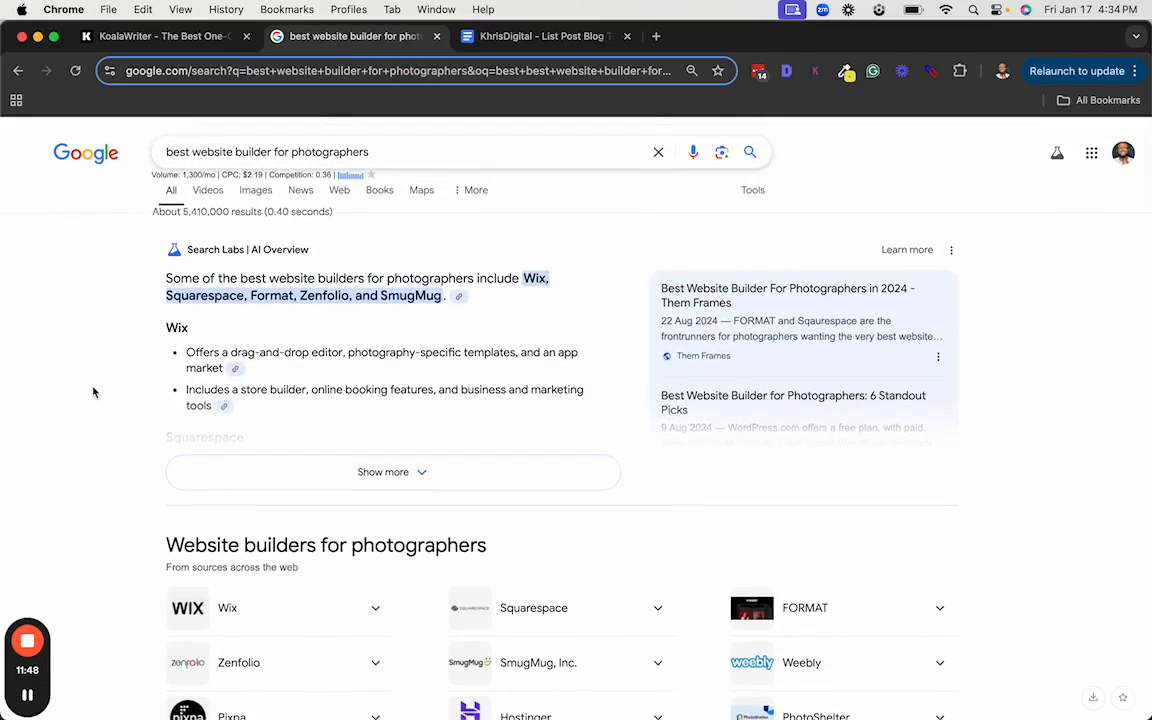
scroll(93, 392, down, 5)
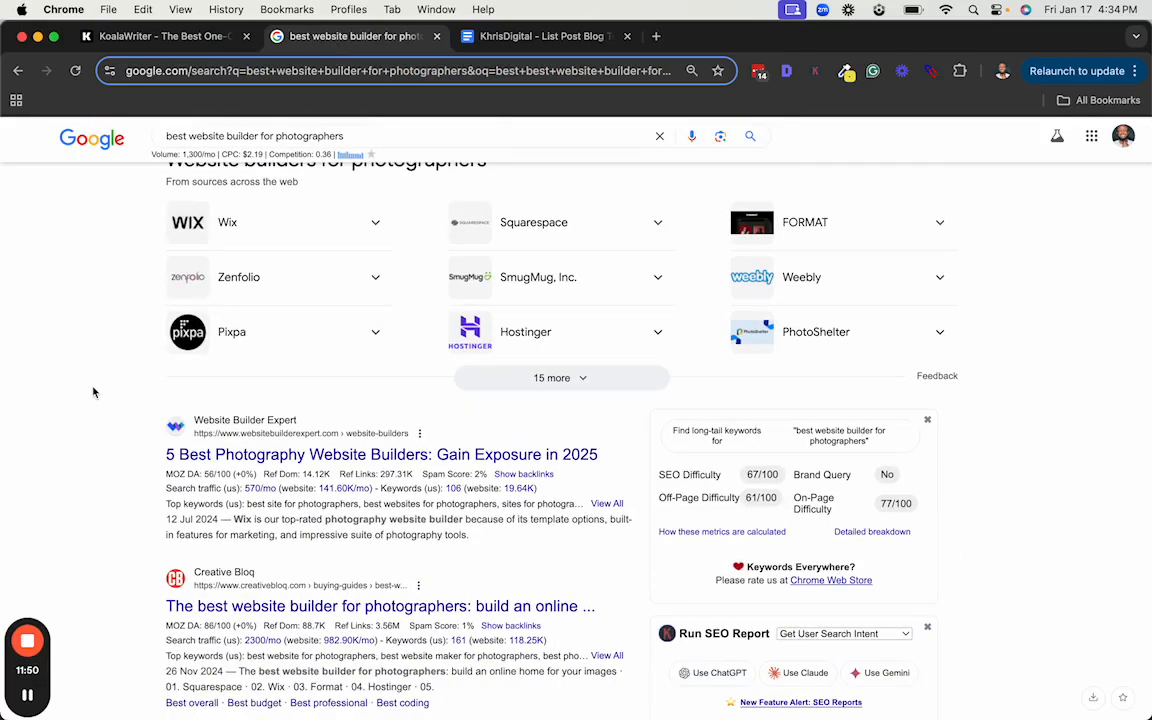
scroll(93, 392, up, 2)
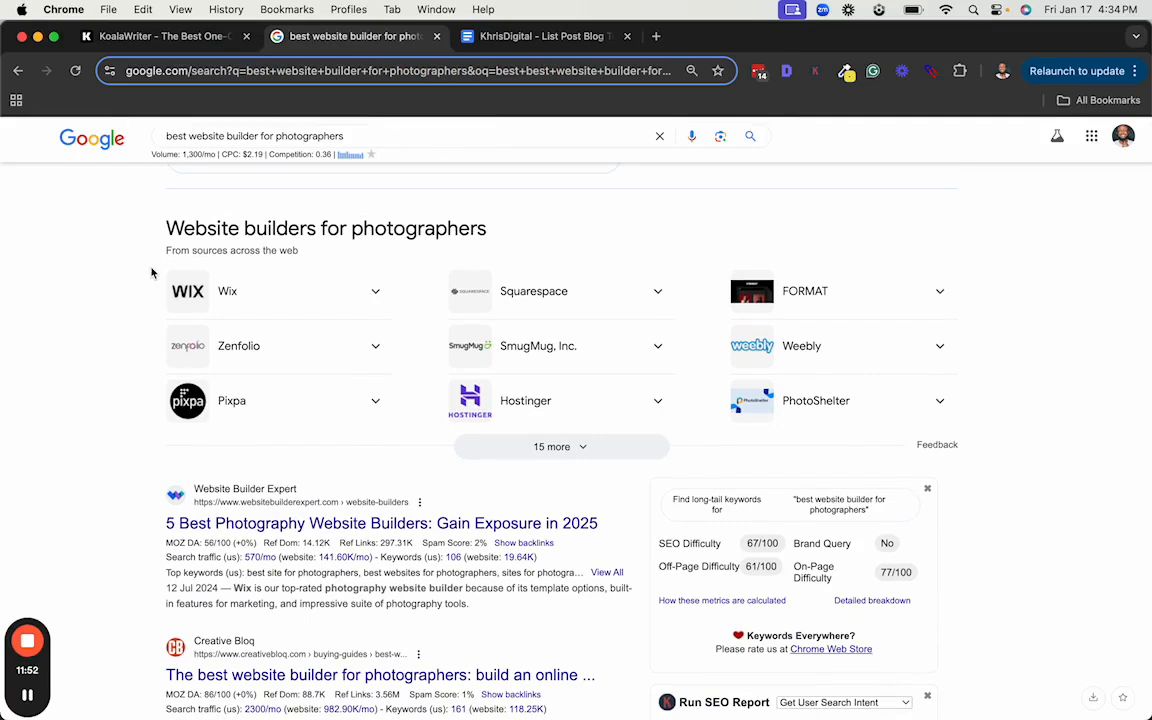
drag(150, 264, 615, 312)
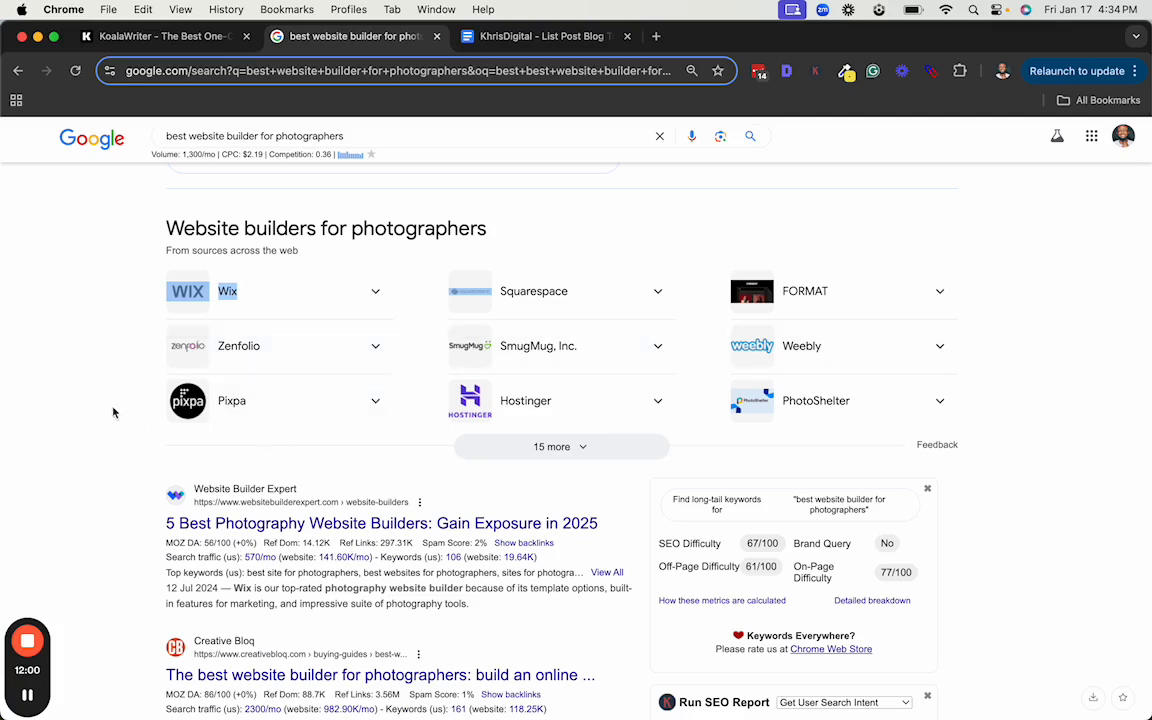
click(95, 424)
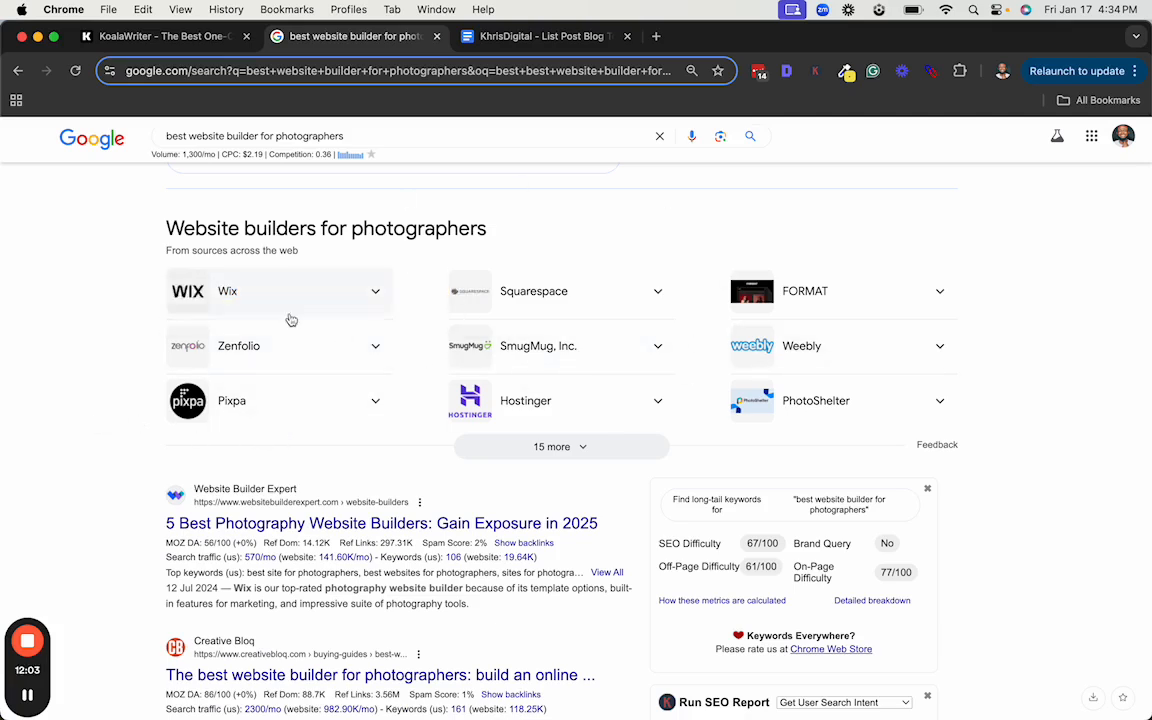
Open the Website Builder Expert and Creative Bloq articles from the search results in new tabs
scroll(185, 365, down, 2)
right_click(214, 360)
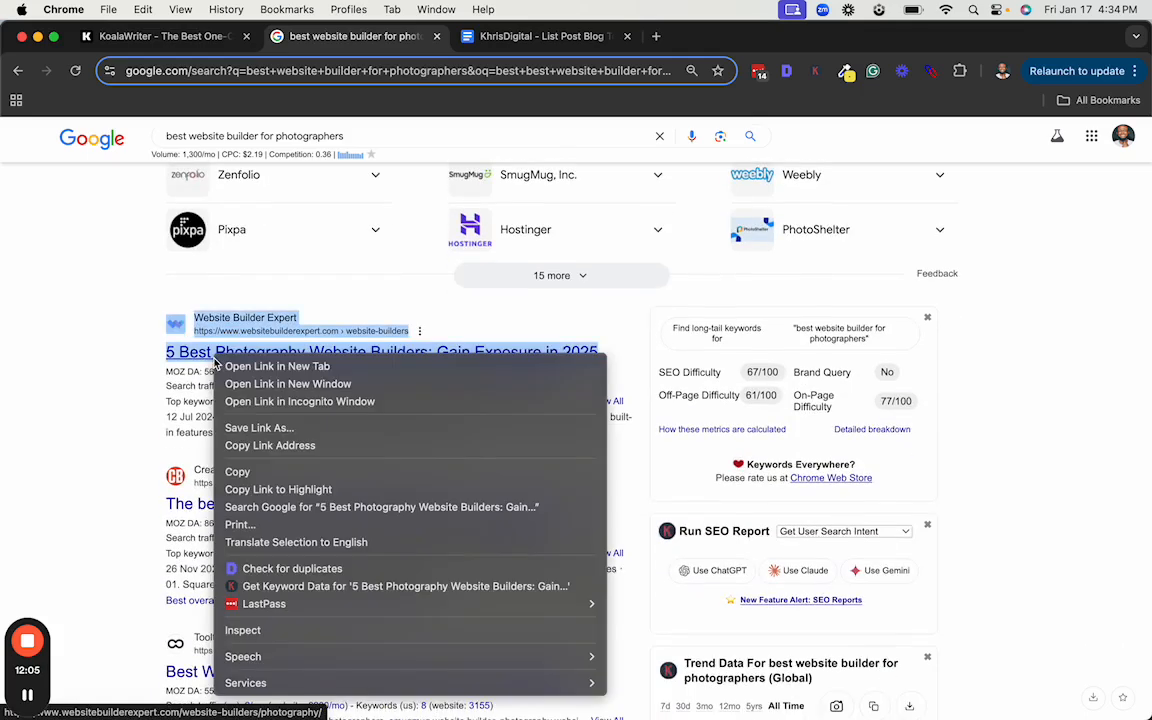
click(262, 366)
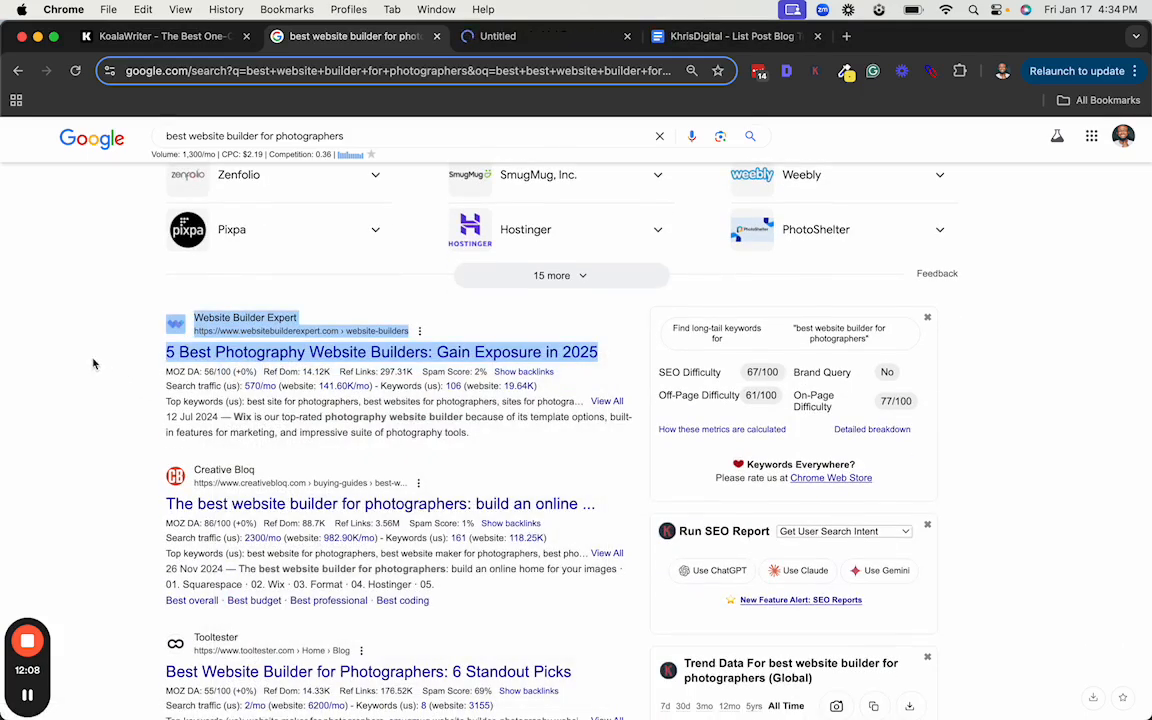
scroll(64, 370, down, 5)
scroll(66, 365, up, 3)
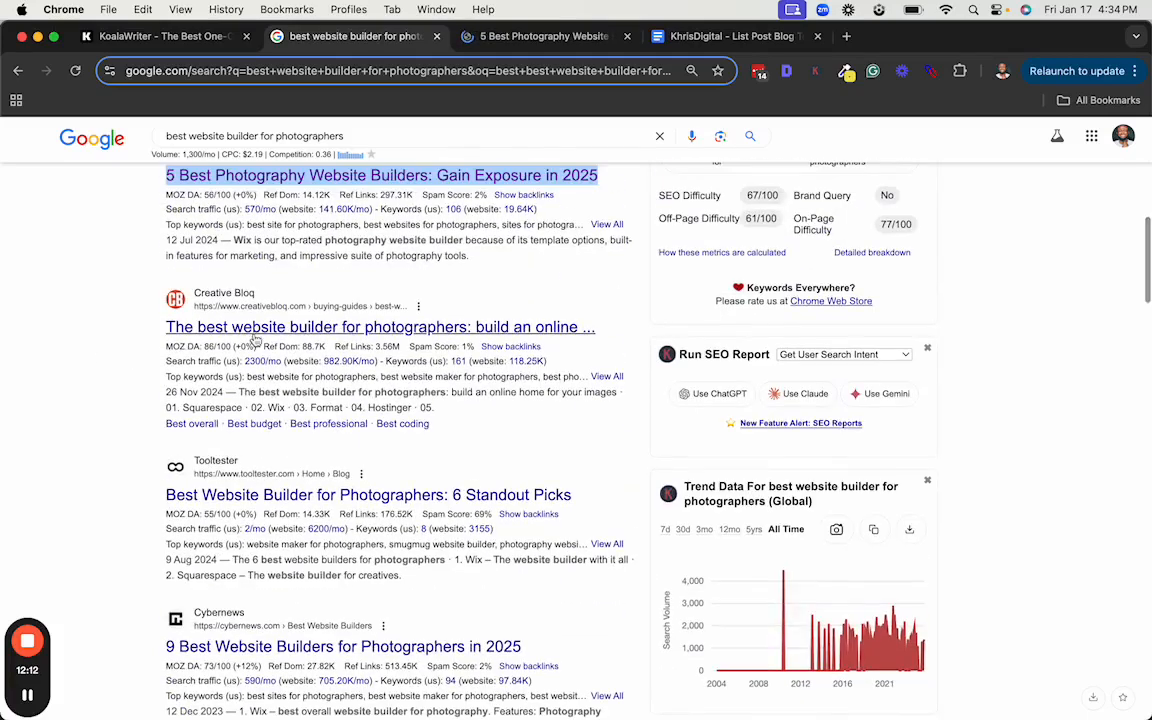
right_click(280, 332)
click(300, 336)
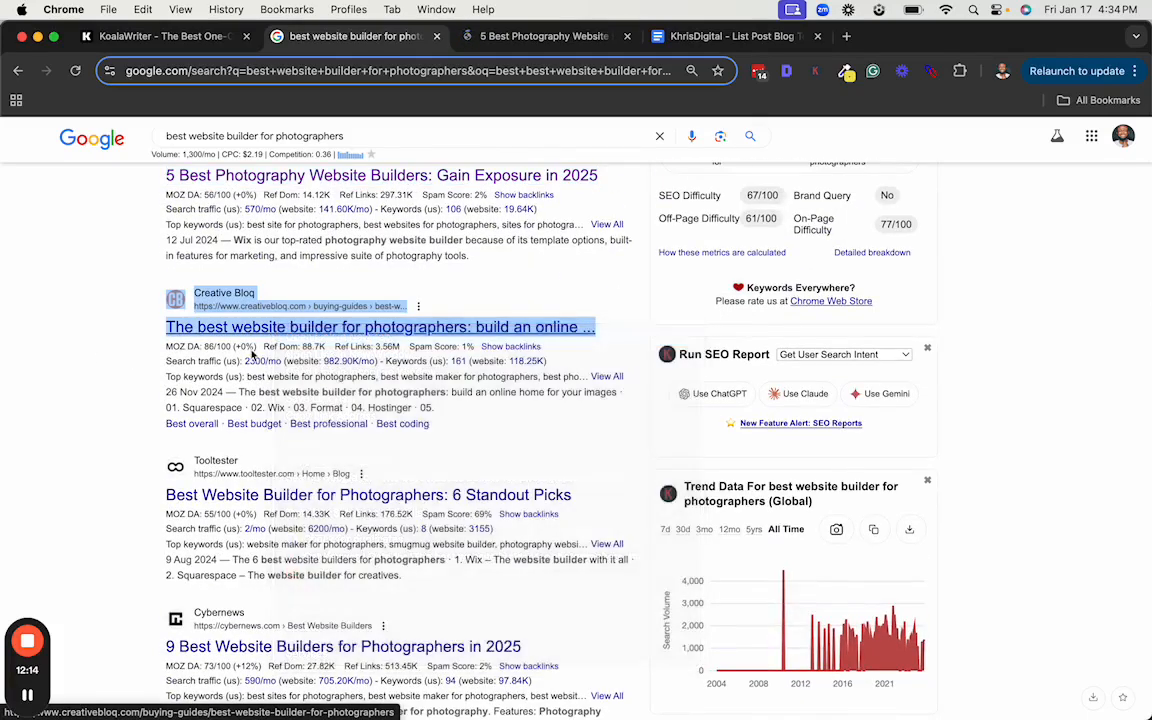
Open the Tooltester and Cybernews articles from the search results in new tabs
scroll(250, 355, down, 3)
right_click(230, 347)
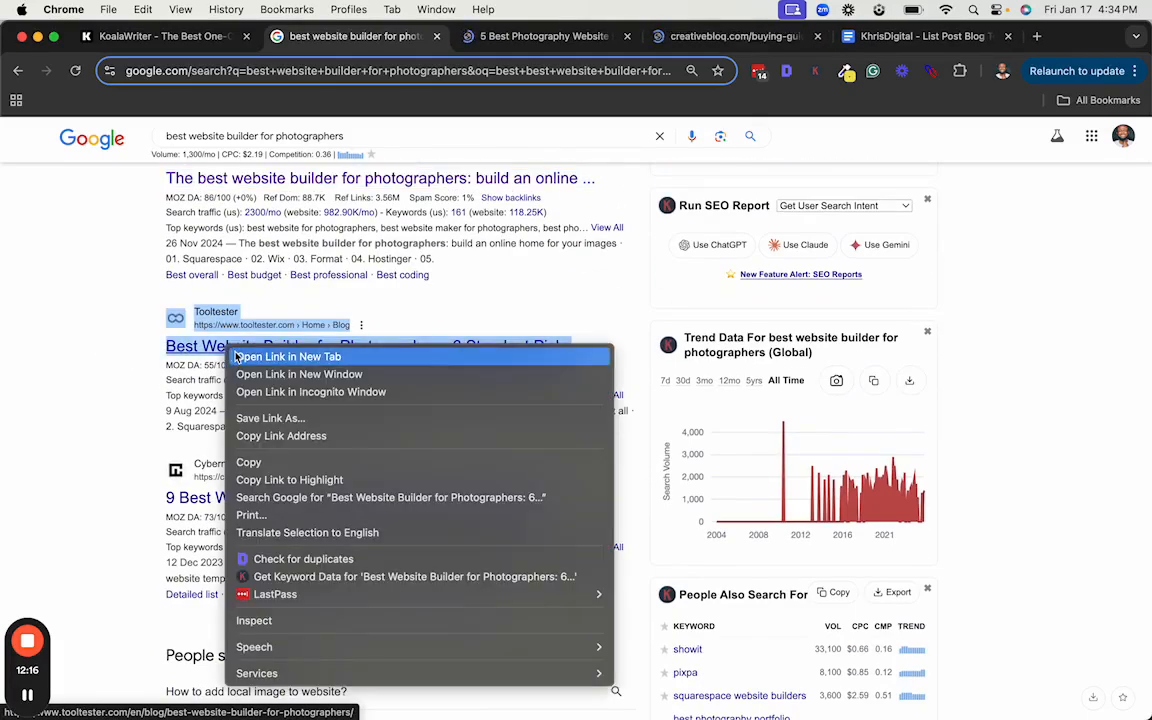
click(183, 390)
scroll(183, 390, down, 3)
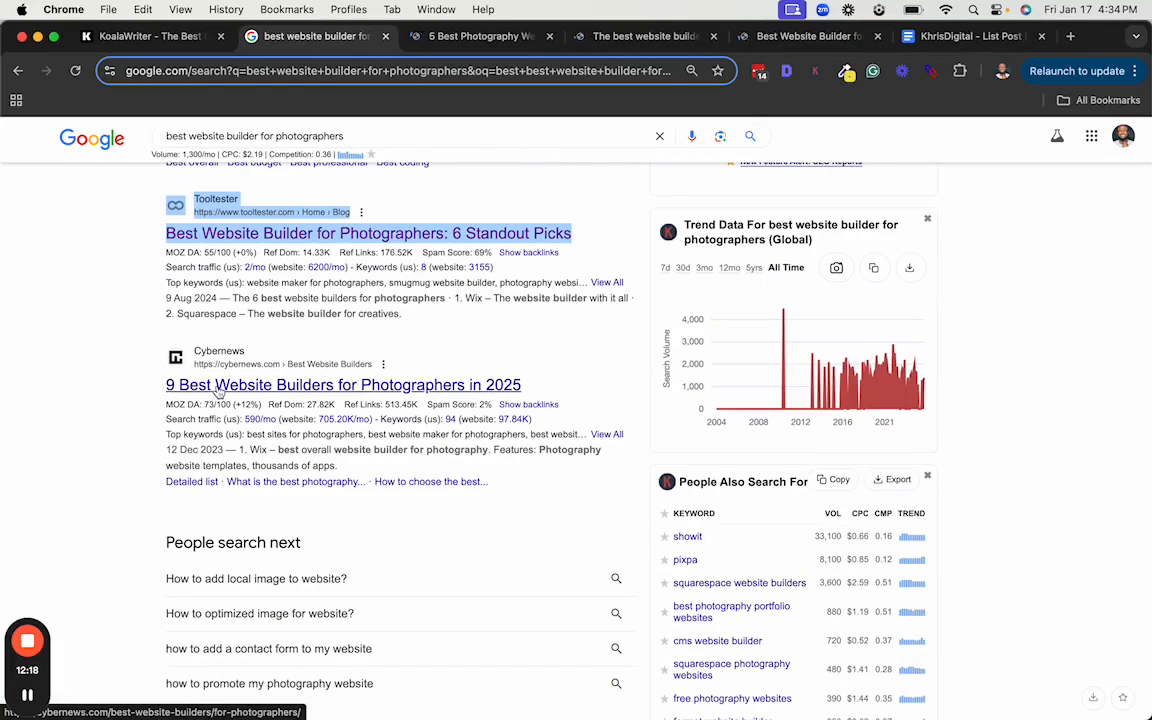
right_click(218, 388)
click(232, 387)
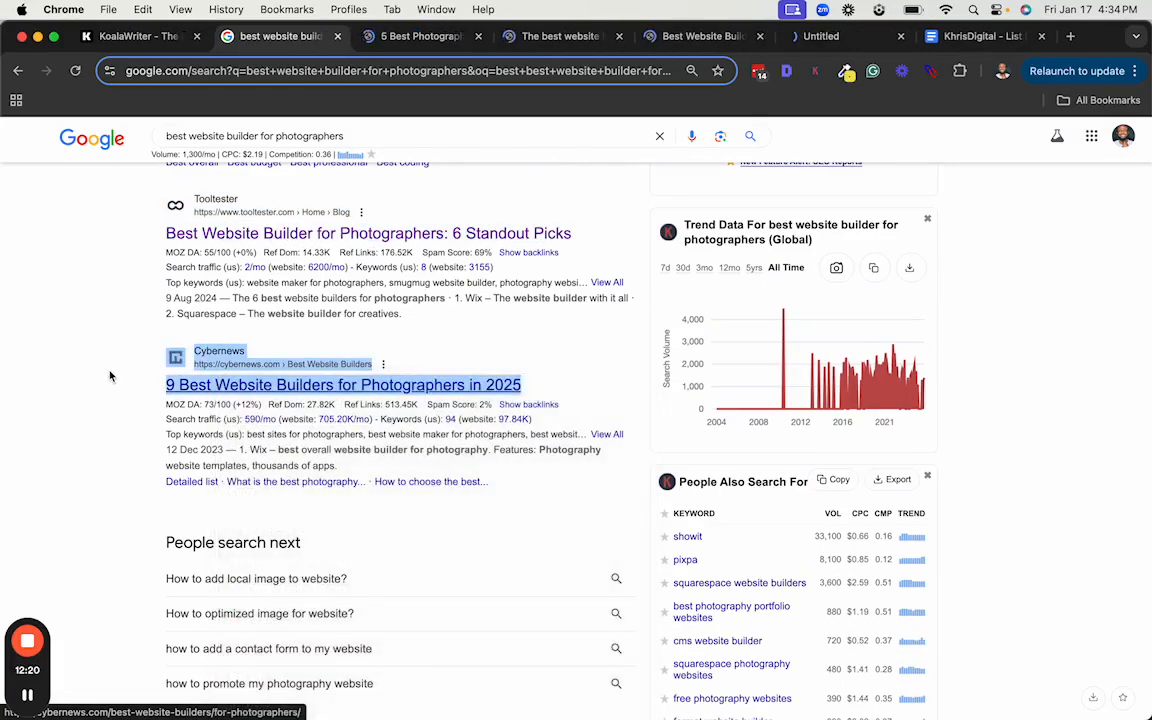
Look over the remaining search results and the AI Overview, and return to the KoalaWriter form
scroll(122, 375, down, 8)
scroll(122, 375, up, 10)
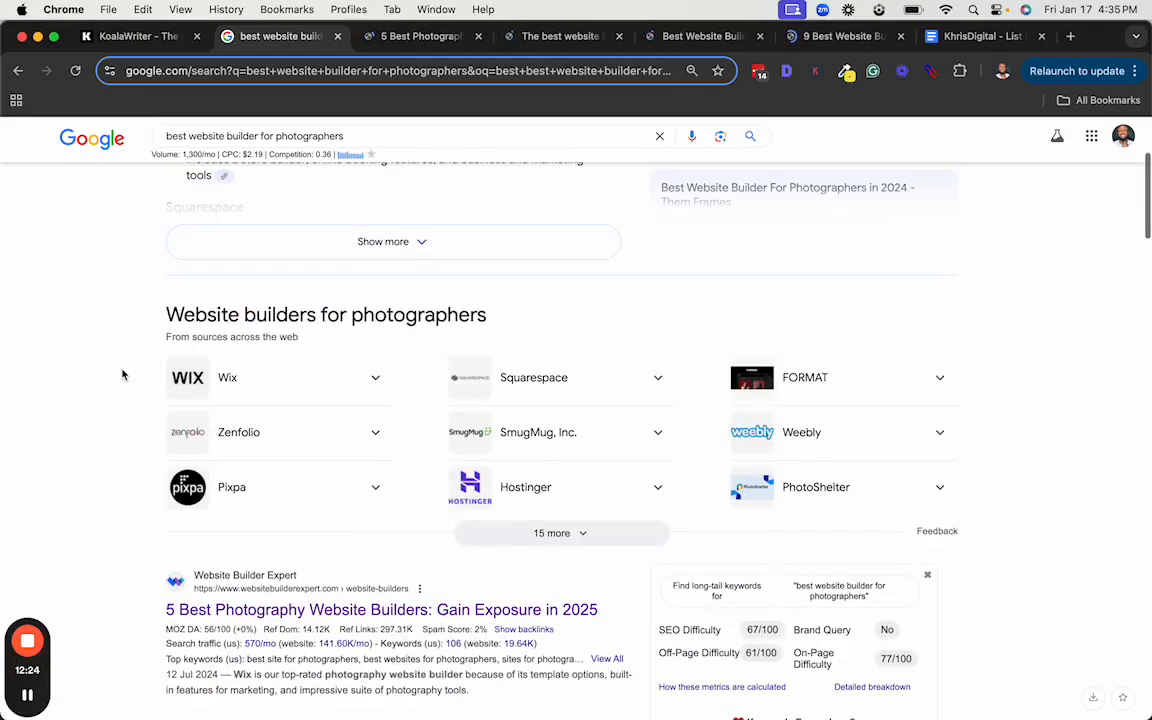
scroll(122, 375, down, 1)
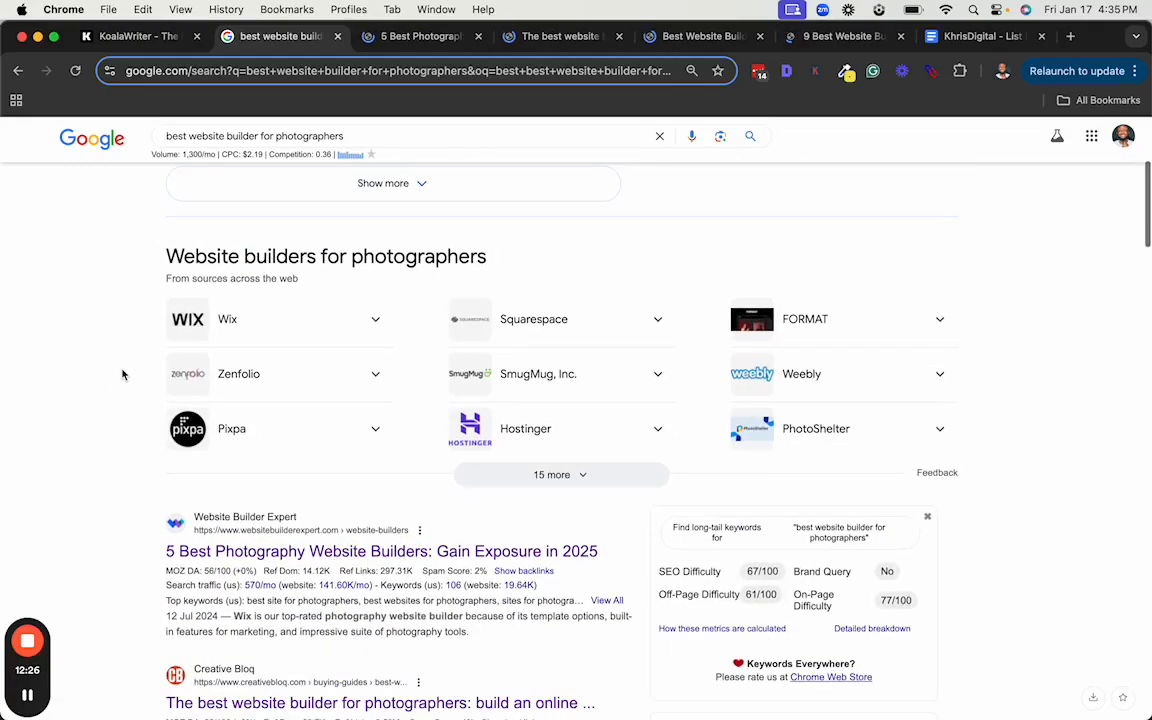
scroll(122, 375, up, 4)
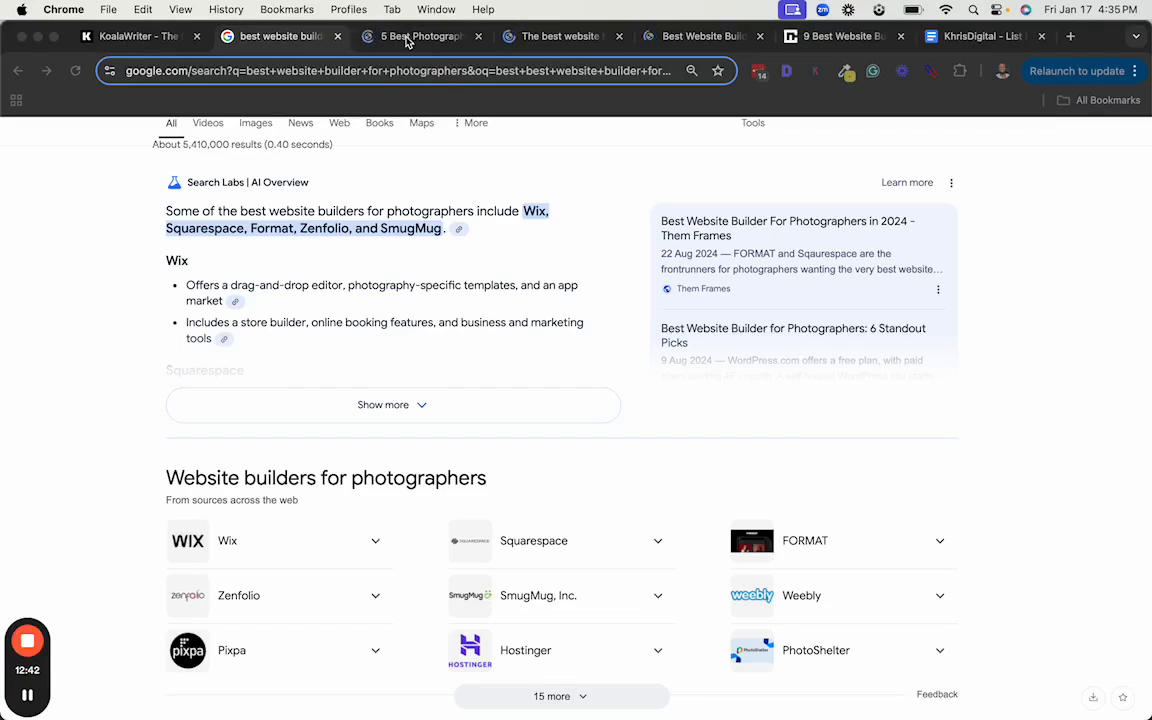
click(123, 42)
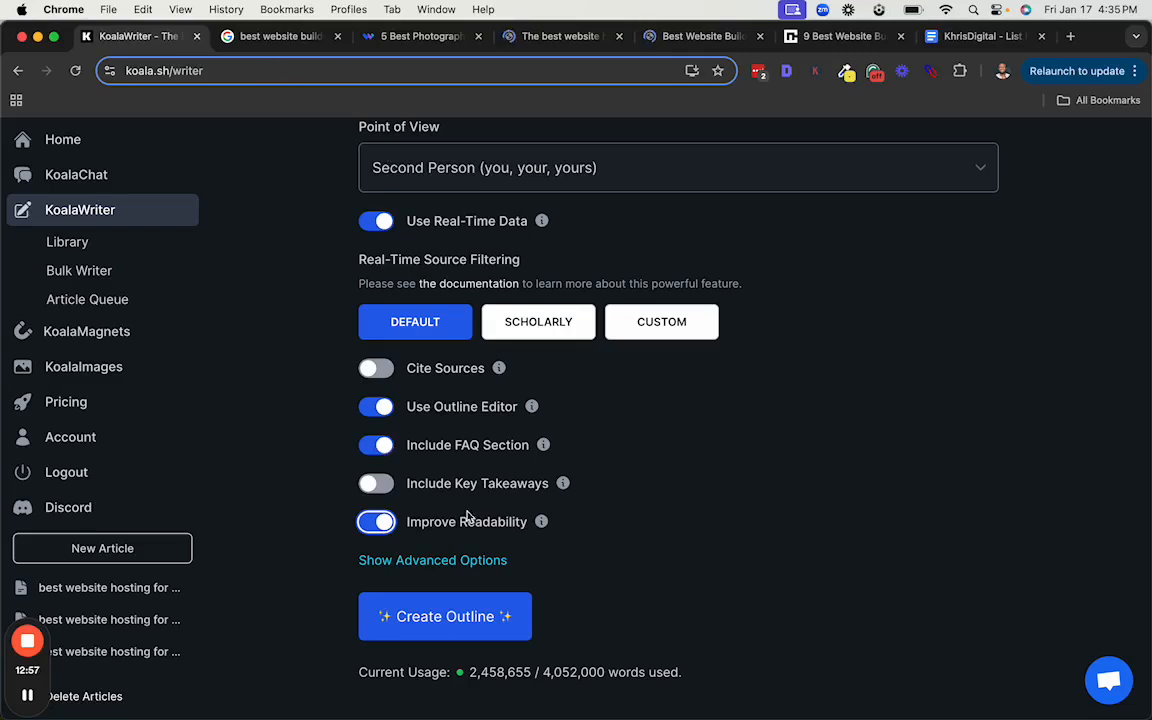
Examine the structure of the Website Builder Expert article, including its top-five list and Wix section
click(424, 40)
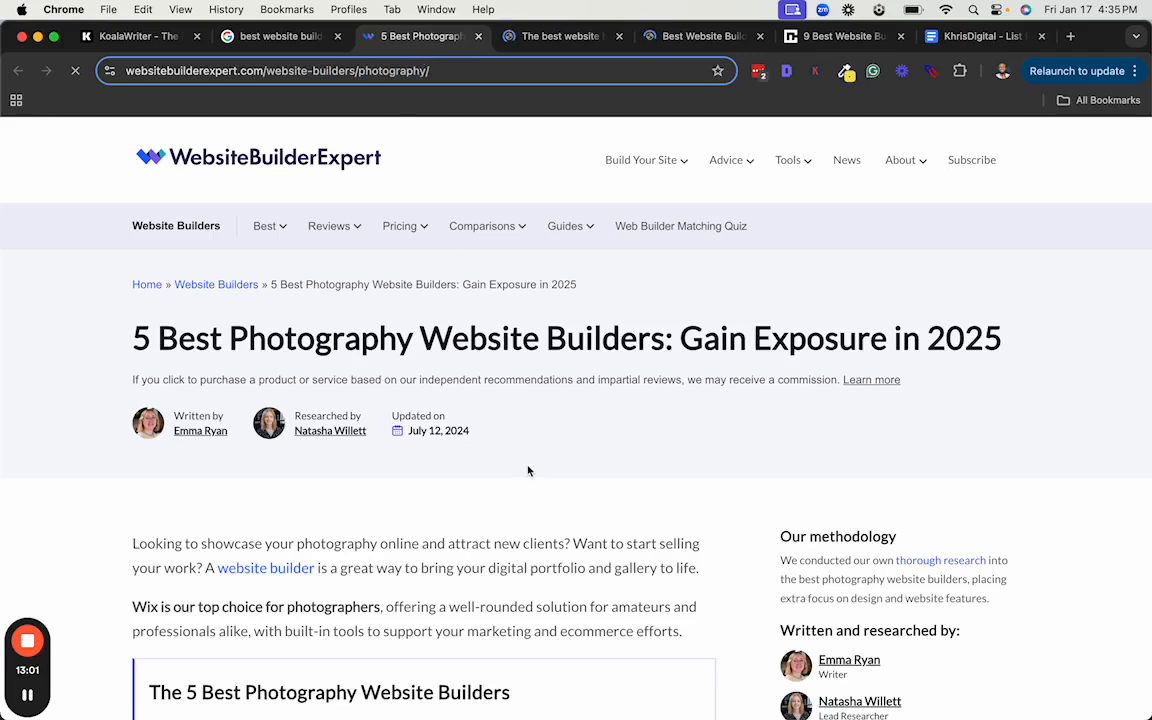
scroll(539, 477, down, 1)
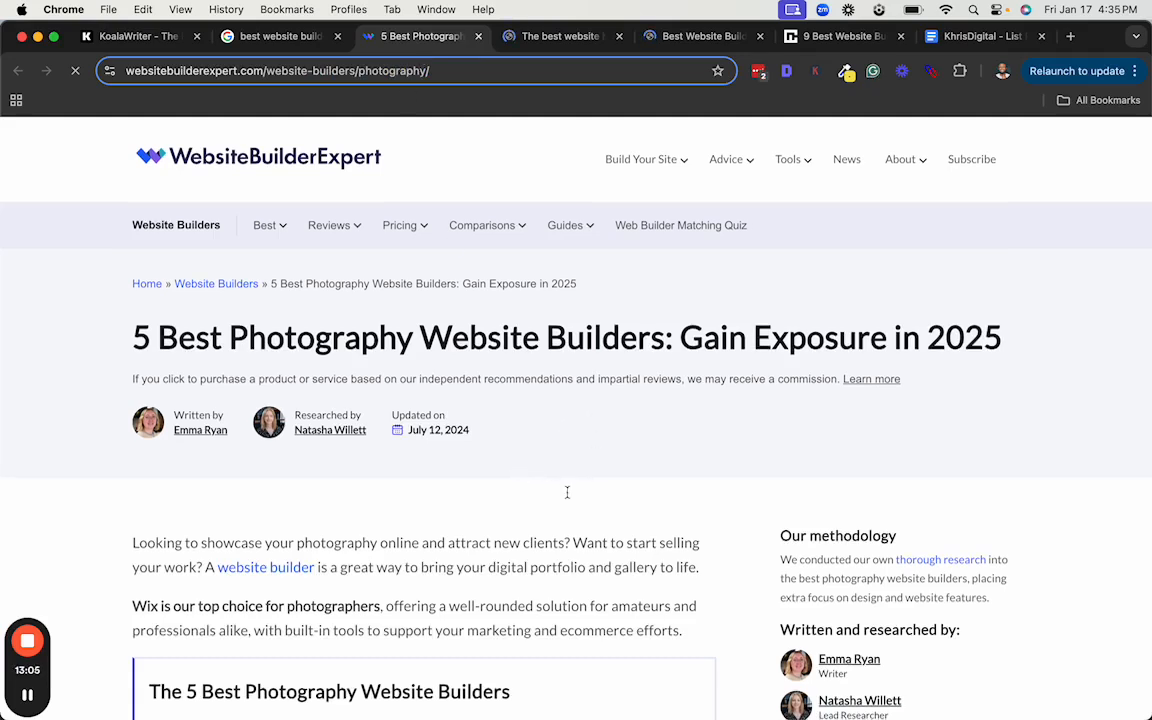
scroll(540, 494, down, 3)
scroll(530, 495, down, 1)
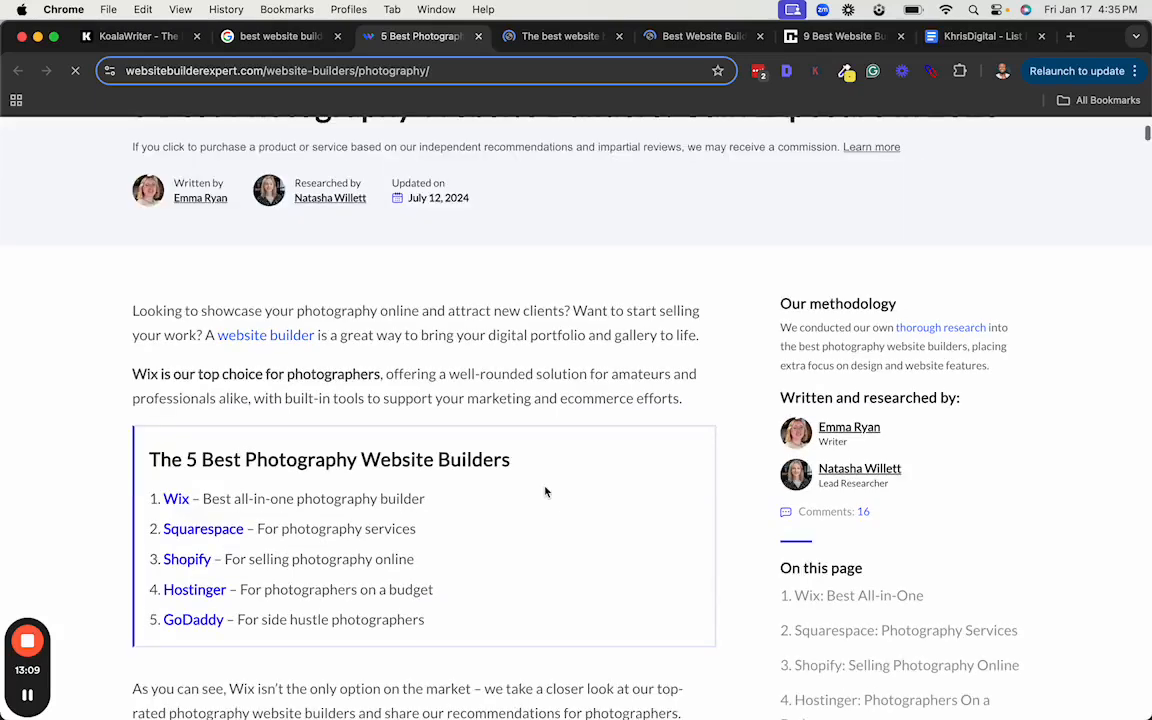
scroll(545, 491, down, 9)
scroll(321, 409, up, 2)
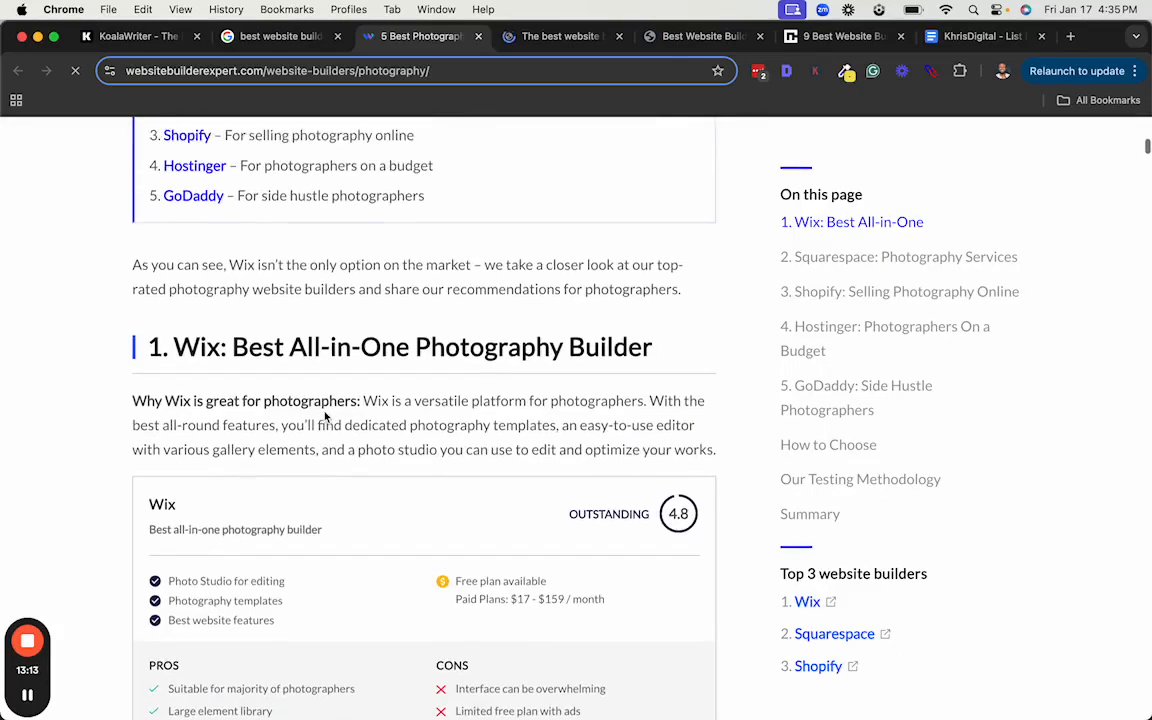
scroll(325, 417, up, 5)
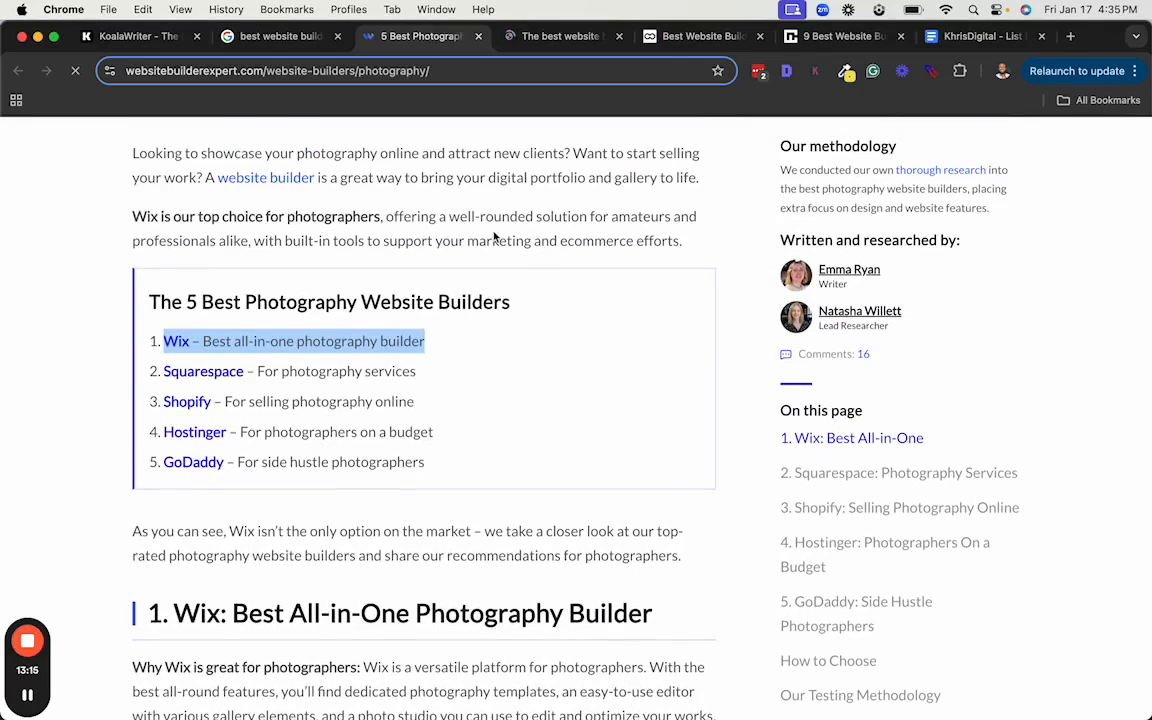
scroll(686, 344, down, 8)
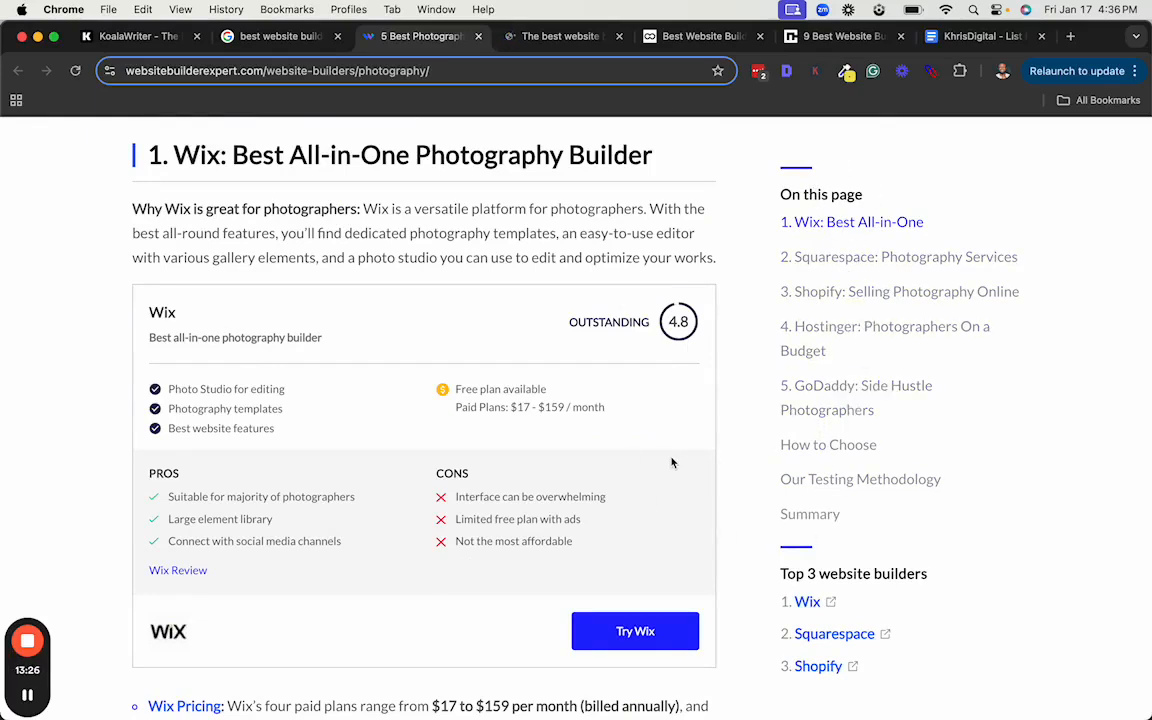
scroll(672, 460, up, 5)
scroll(677, 457, up, 4)
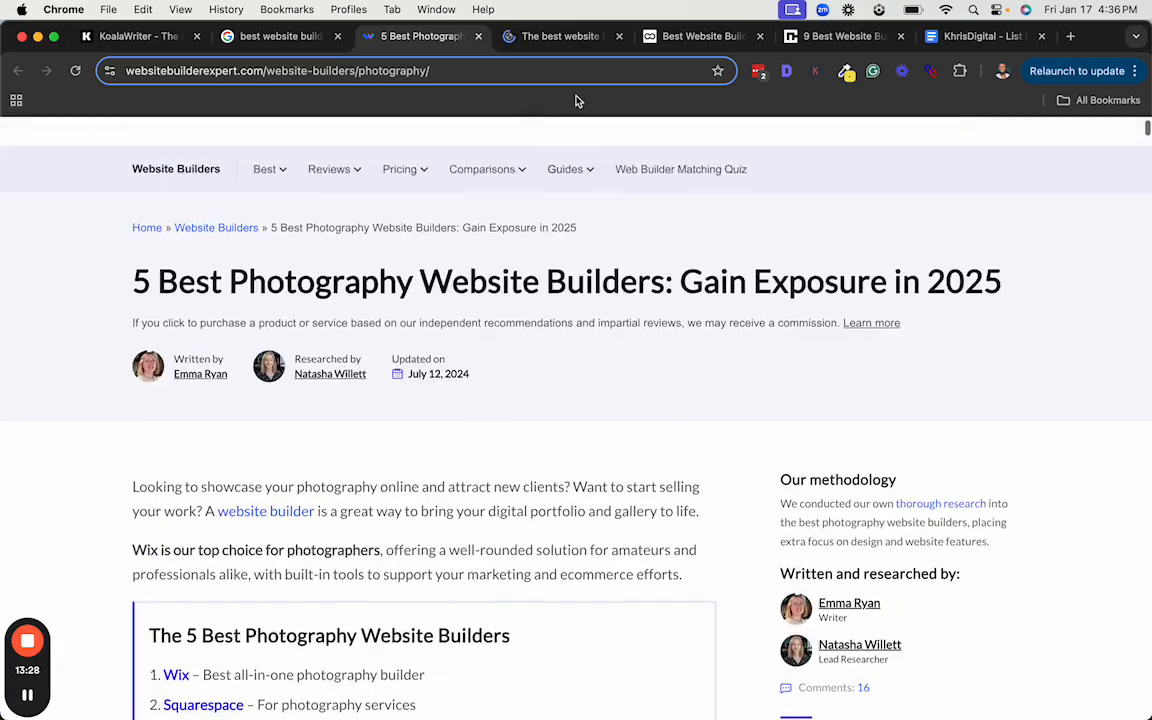
Check the Cybernews article and read through the builder sections of the Tooltester article down to its authors section
click(846, 37)
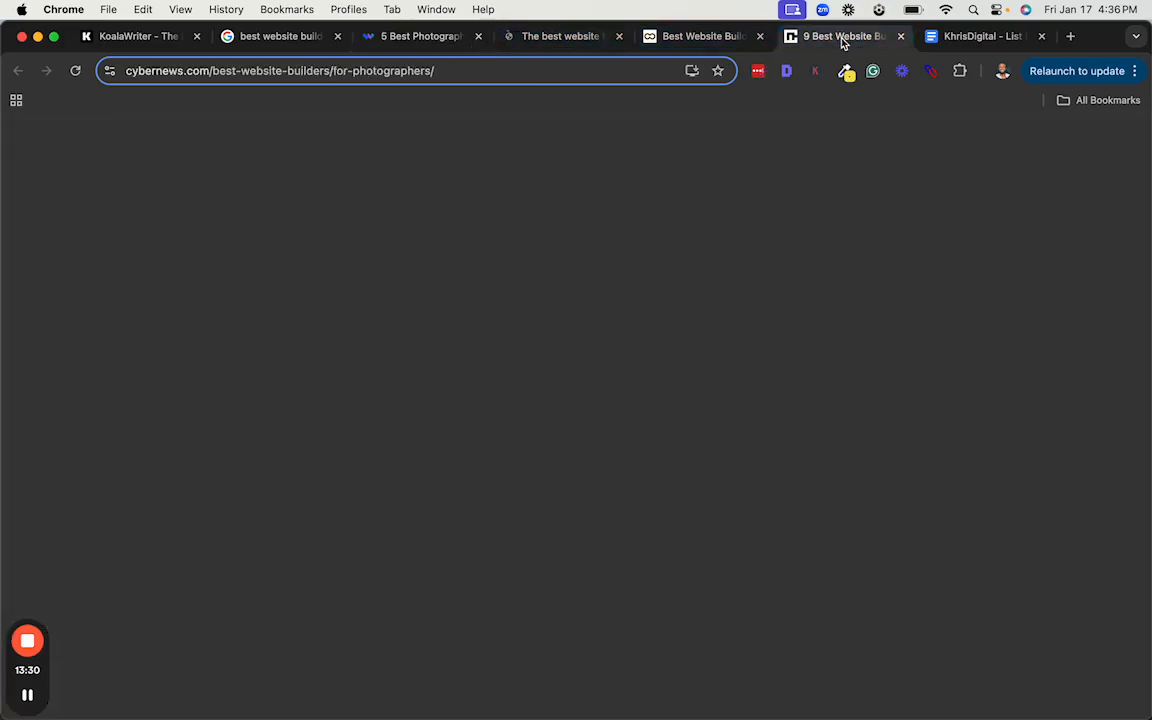
scroll(638, 411, down, 2)
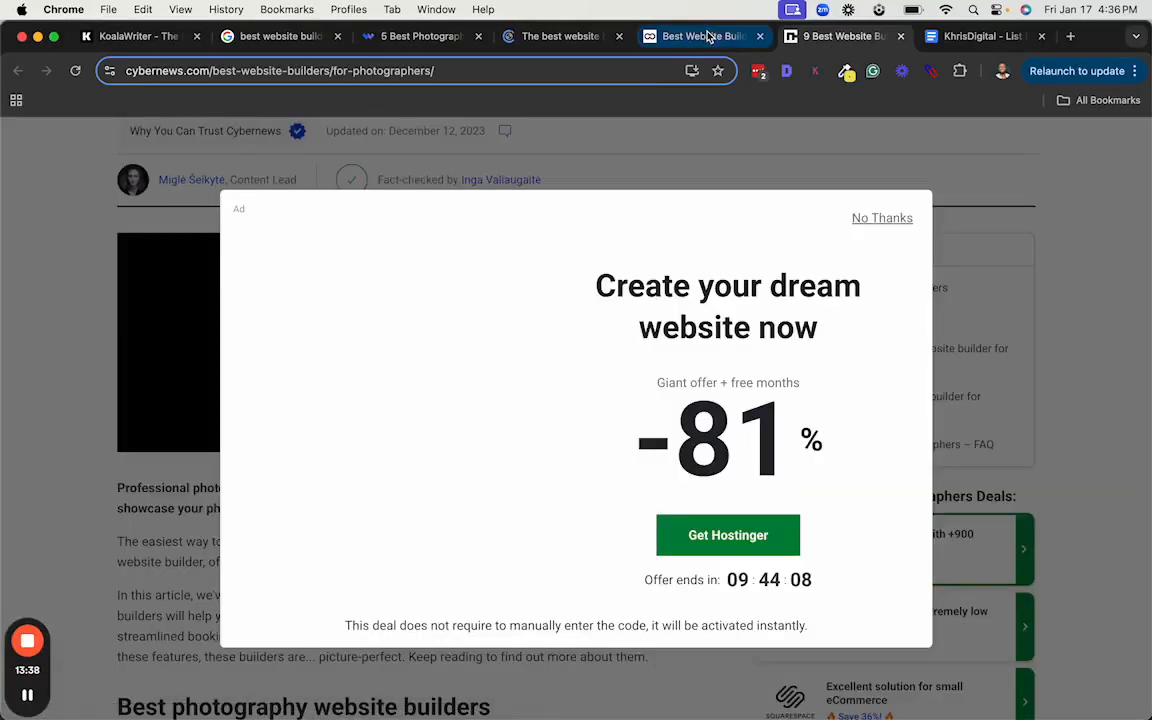
click(707, 37)
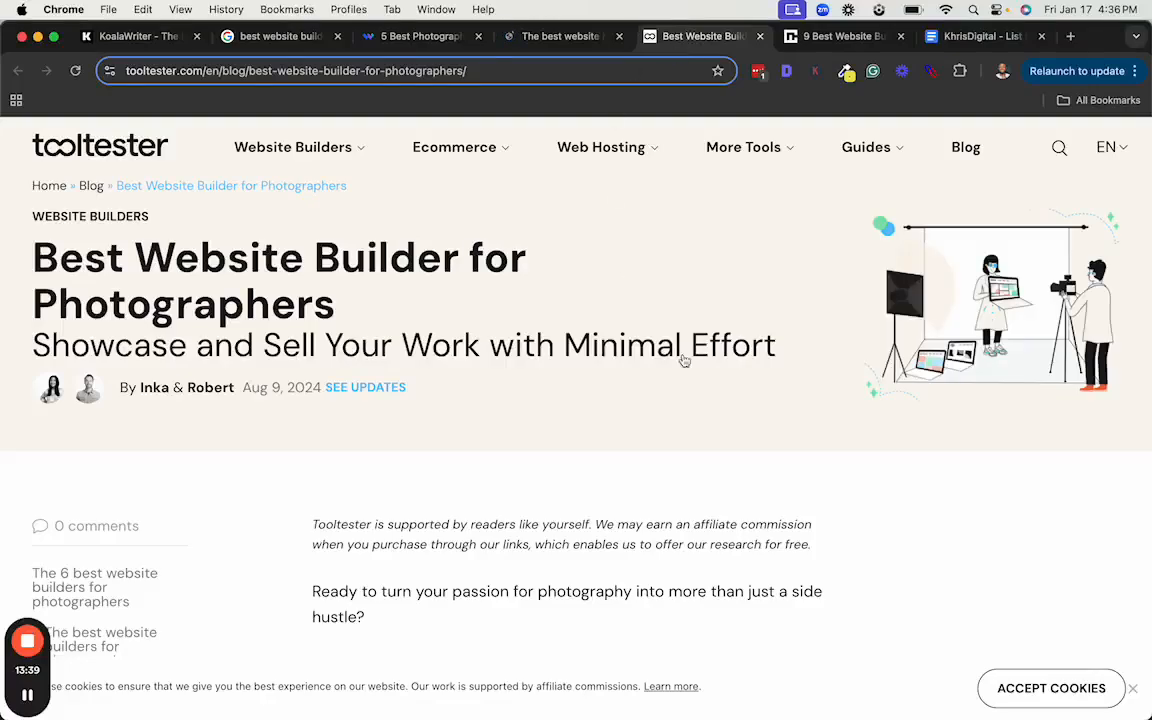
scroll(685, 673, down, 2)
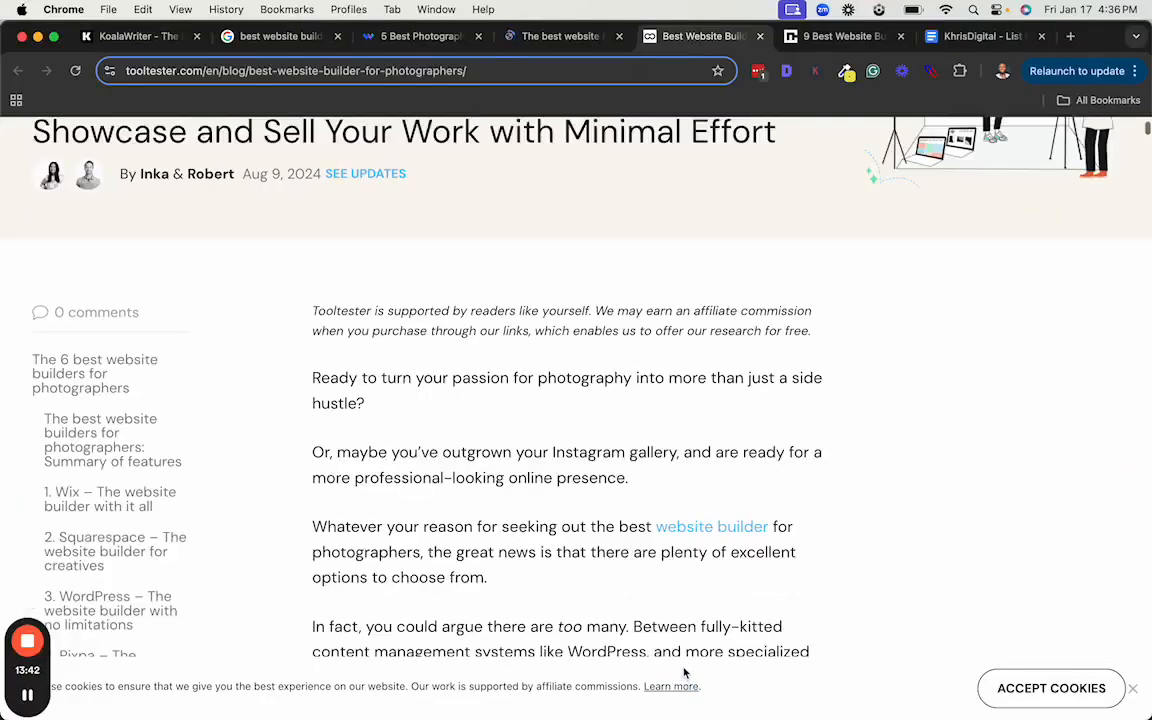
scroll(683, 588, down, 10)
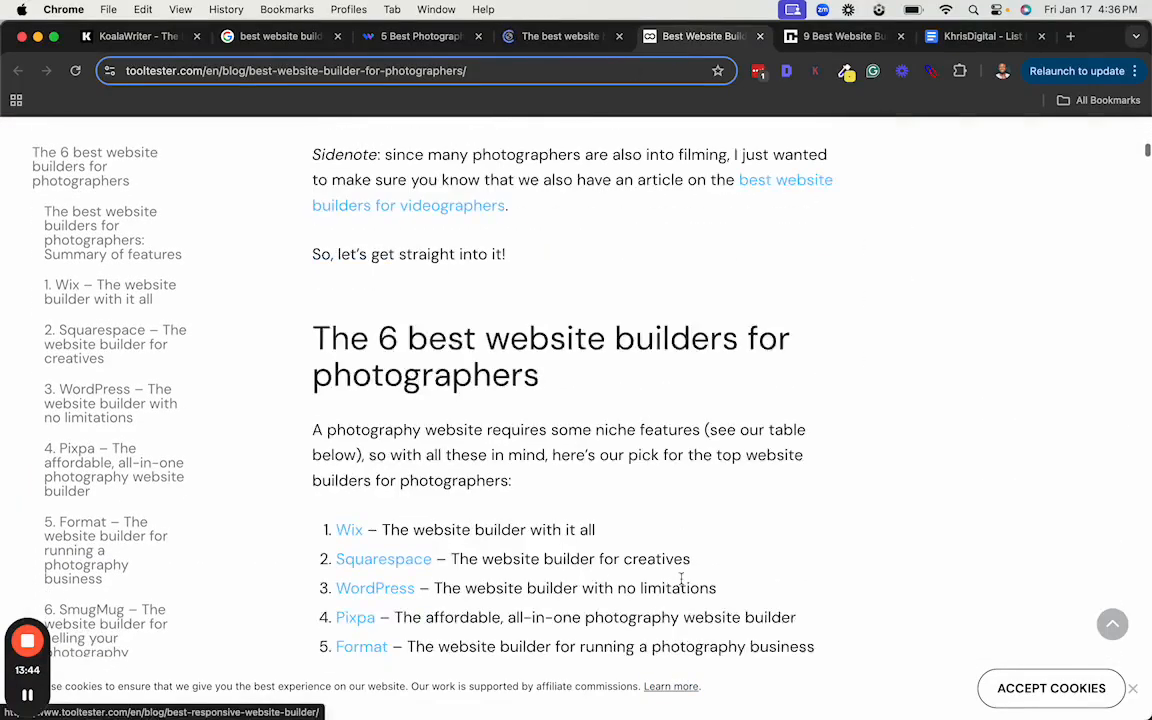
scroll(683, 585, down, 20)
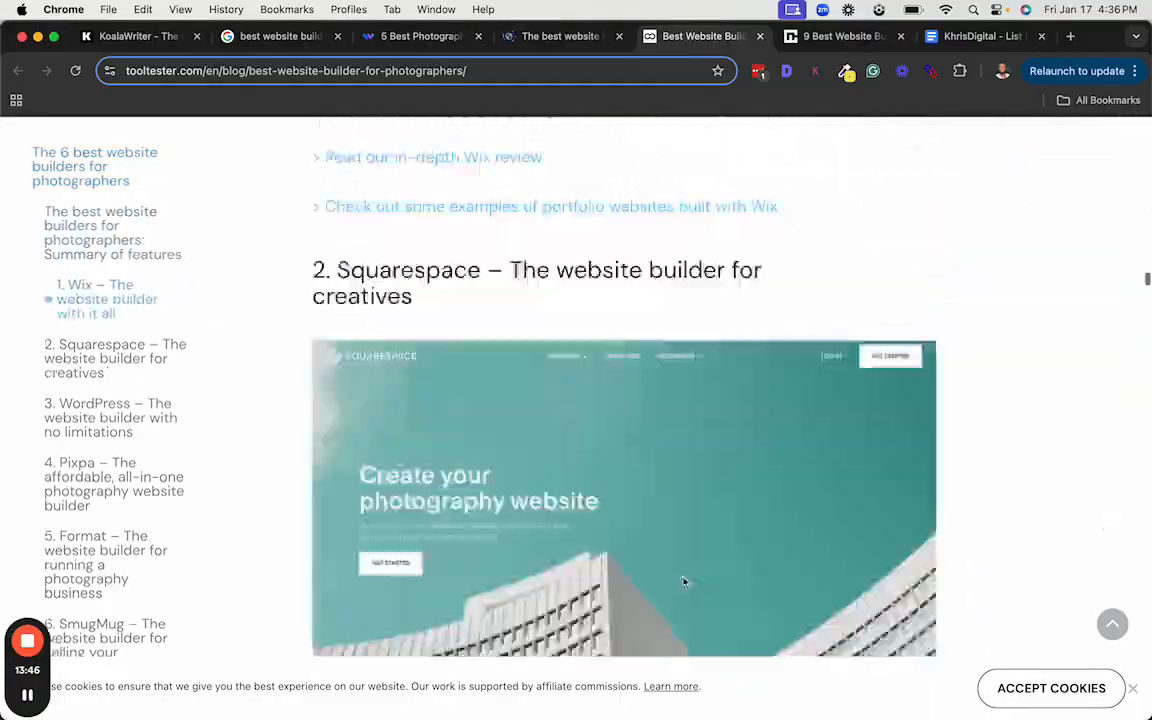
scroll(684, 581, down, 20)
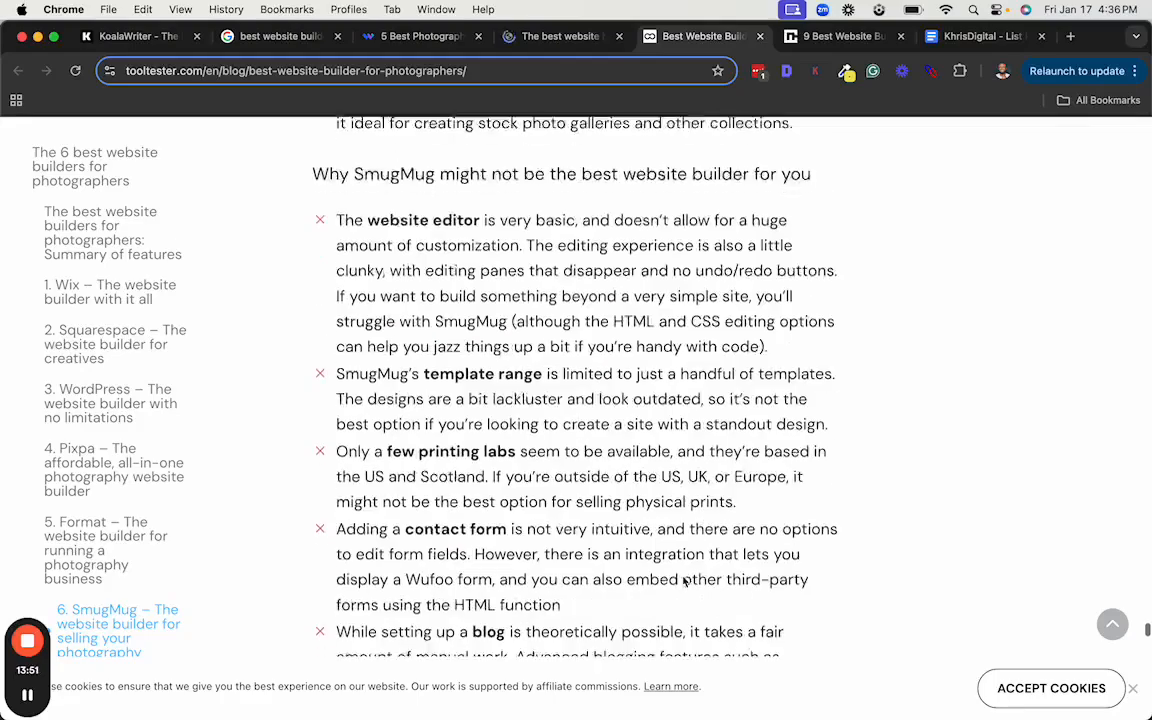
scroll(657, 509, down, 7)
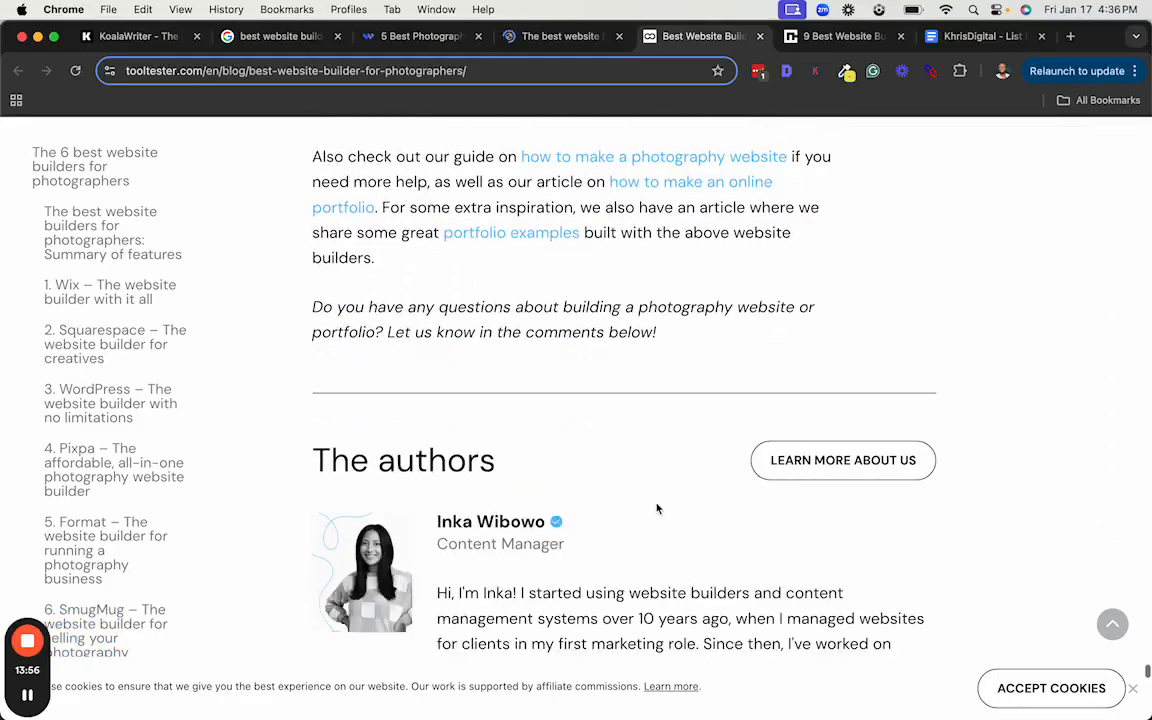
scroll(657, 509, up, 15)
scroll(657, 509, up, 15)
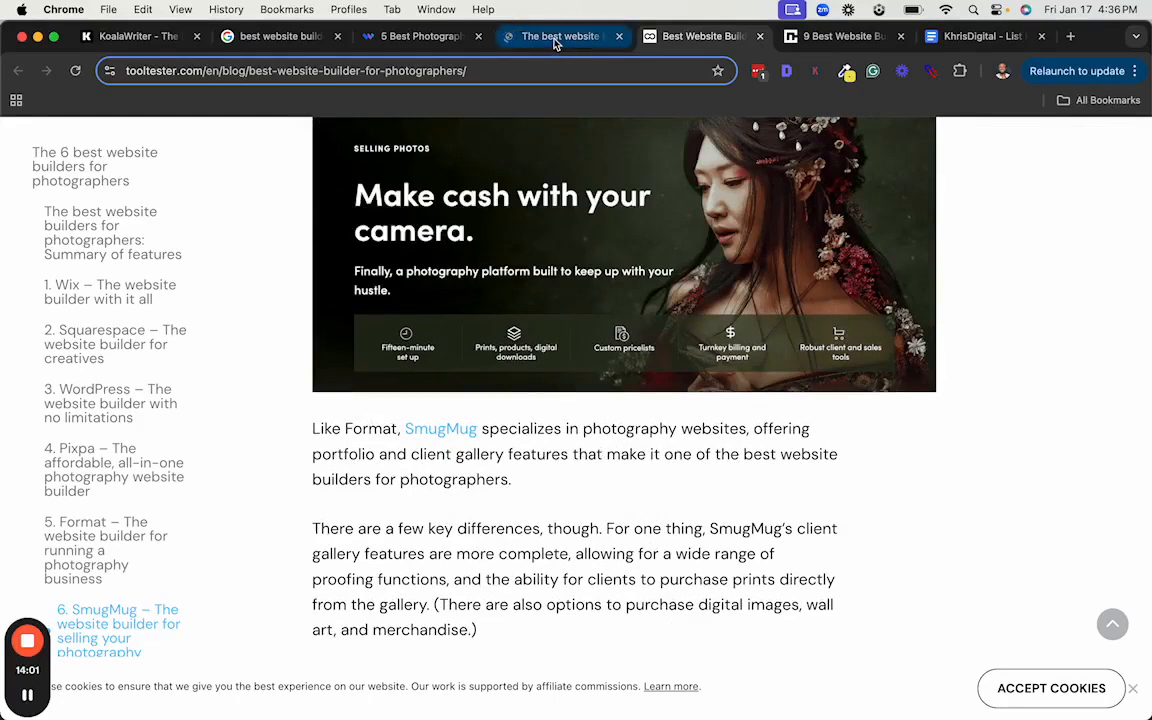
Close the Creative Bloq article and go back to the Google results list
click(555, 38)
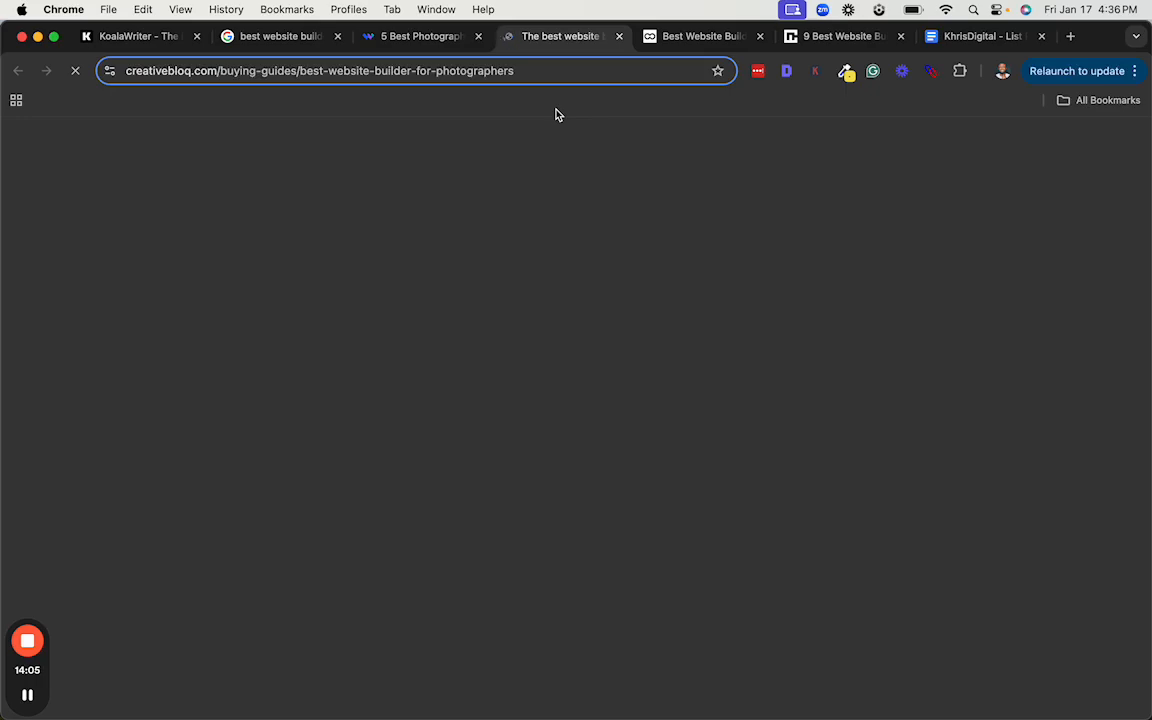
click(620, 37)
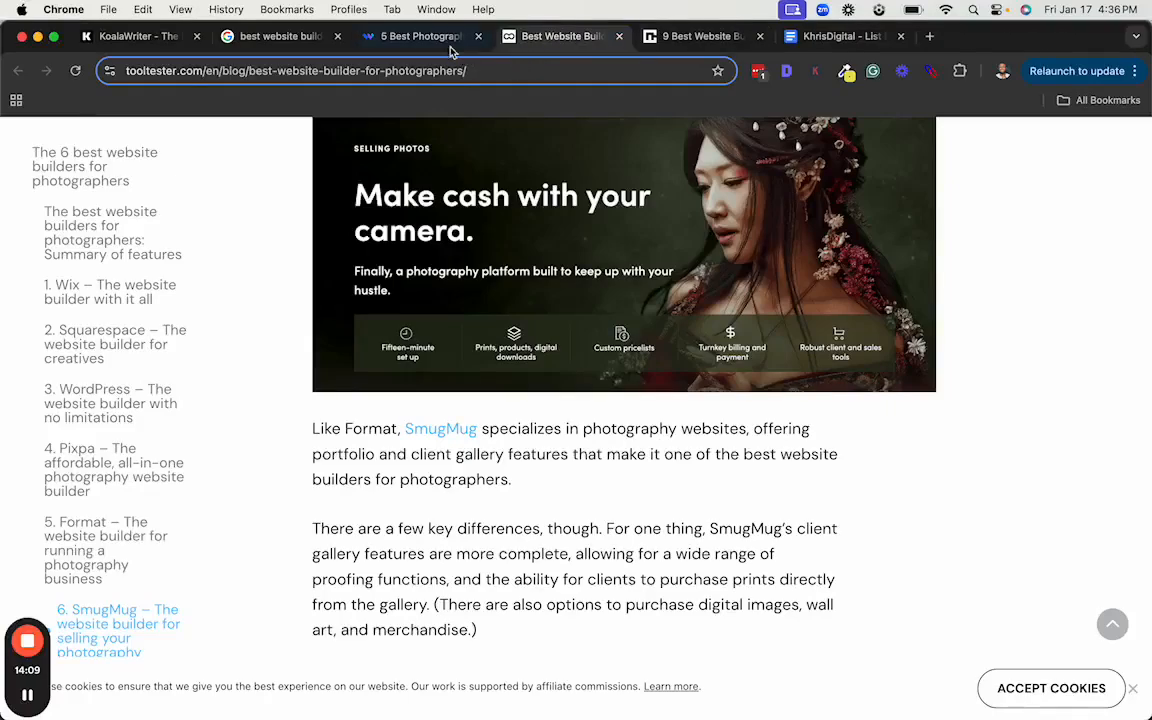
click(272, 40)
scroll(112, 463, down, 10)
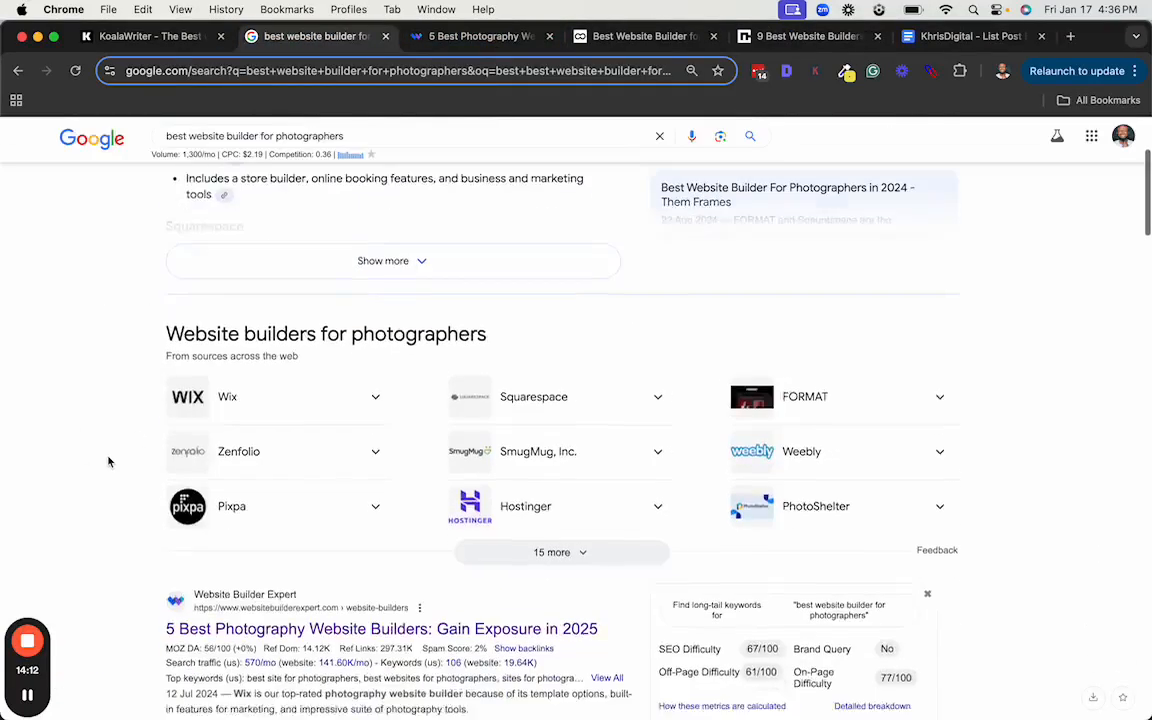
Look over the People also ask questions in the Google results for "best website builder for photographers"
scroll(109, 461, down, 5)
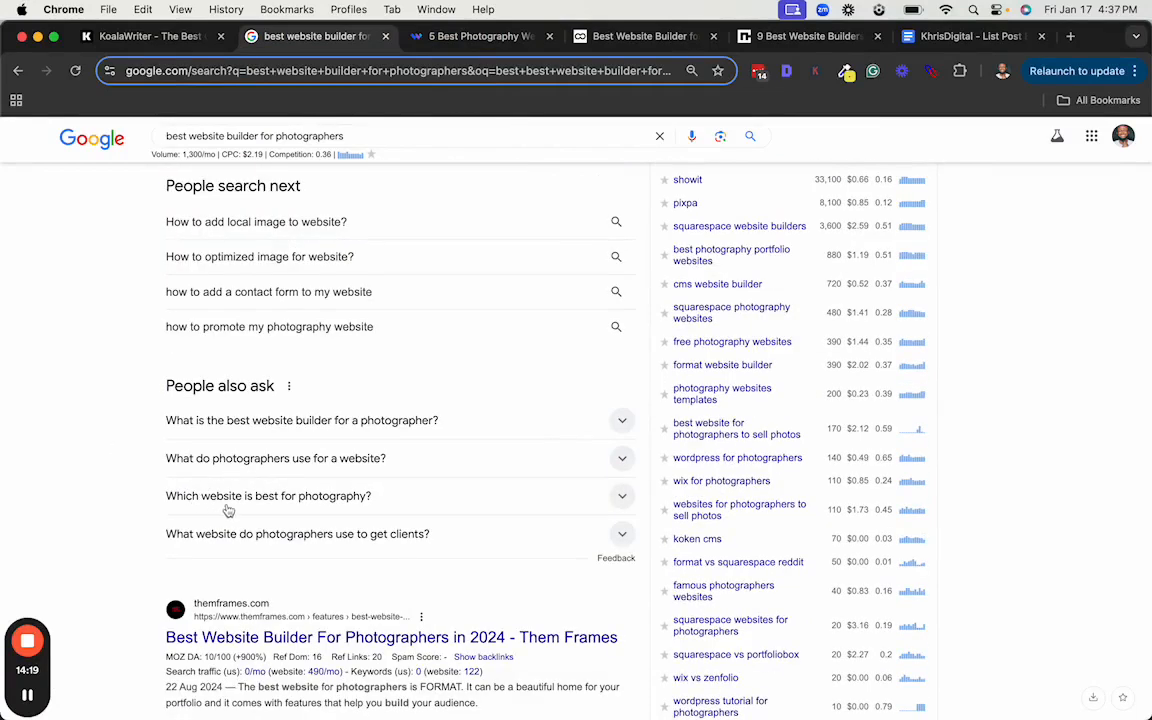
scroll(150, 414, down, 2)
drag(143, 338, 316, 448)
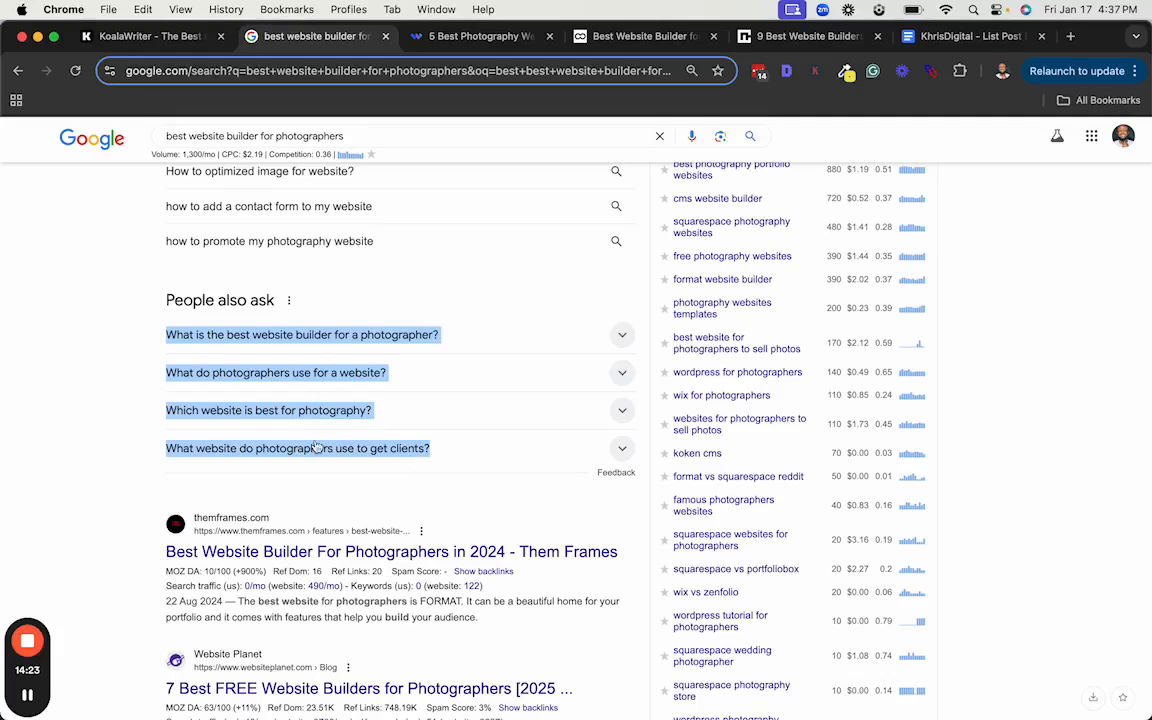
click(80, 411)
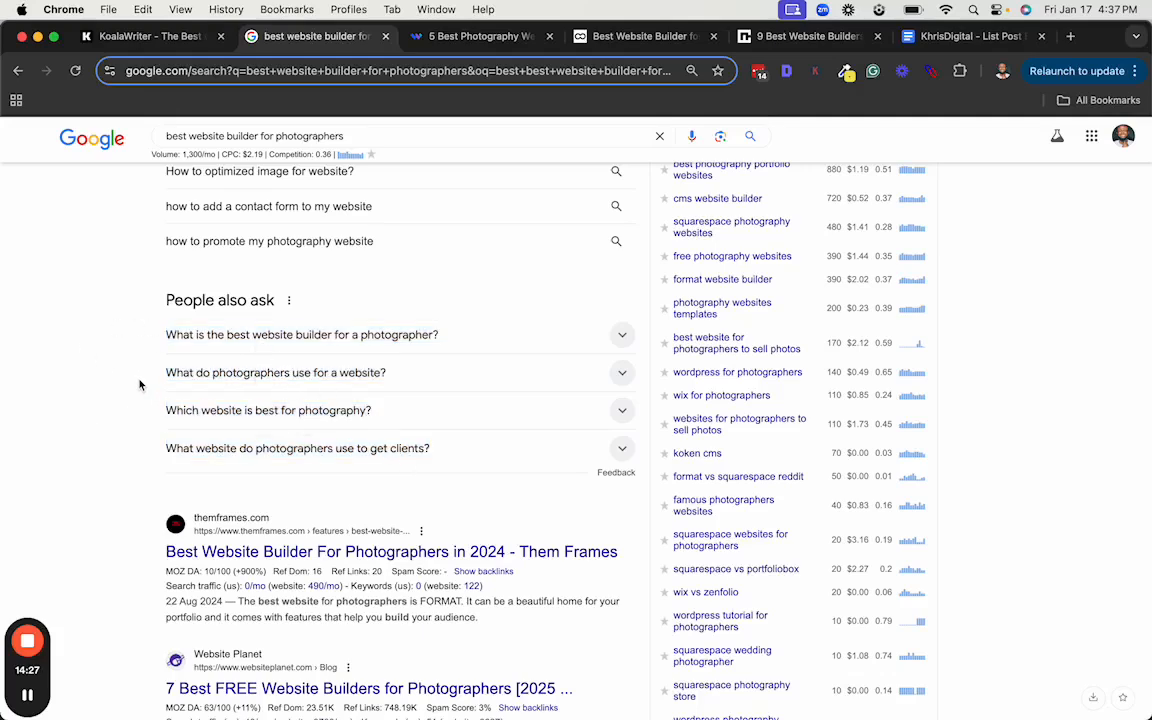
Open Website Planet's "7 Best FREE Website Builders for Photographers" result in a new tab and bring up the article
scroll(121, 383, down, 6)
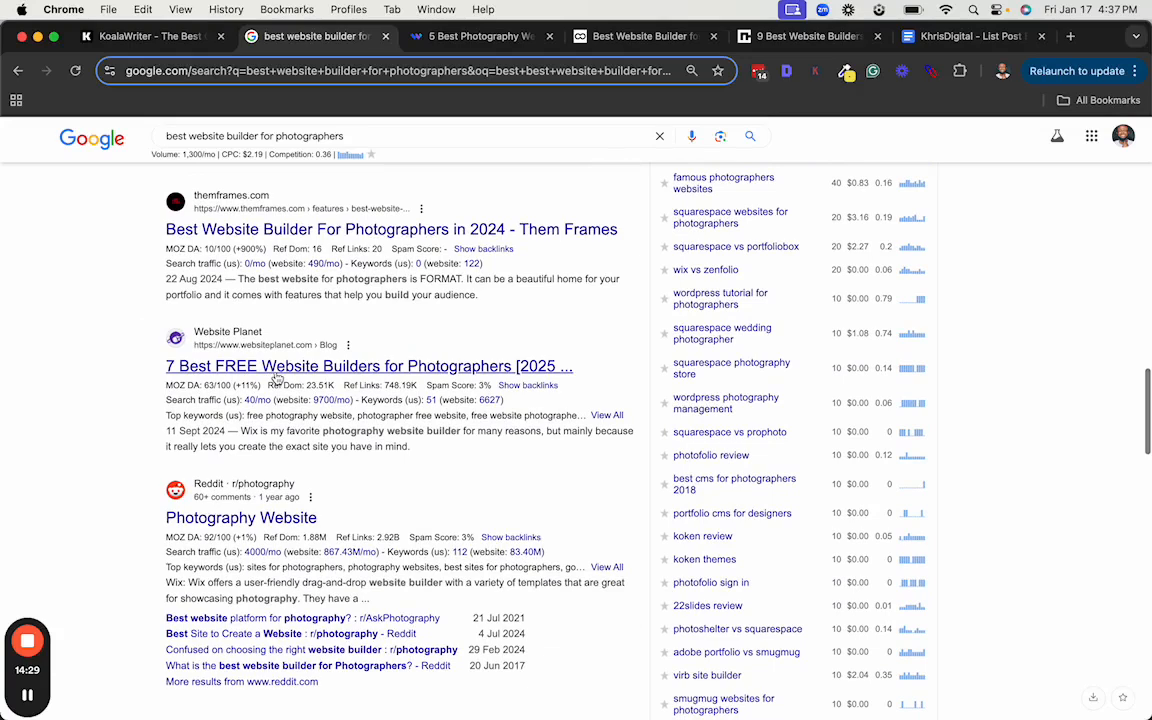
right_click(300, 376)
key(Escape)
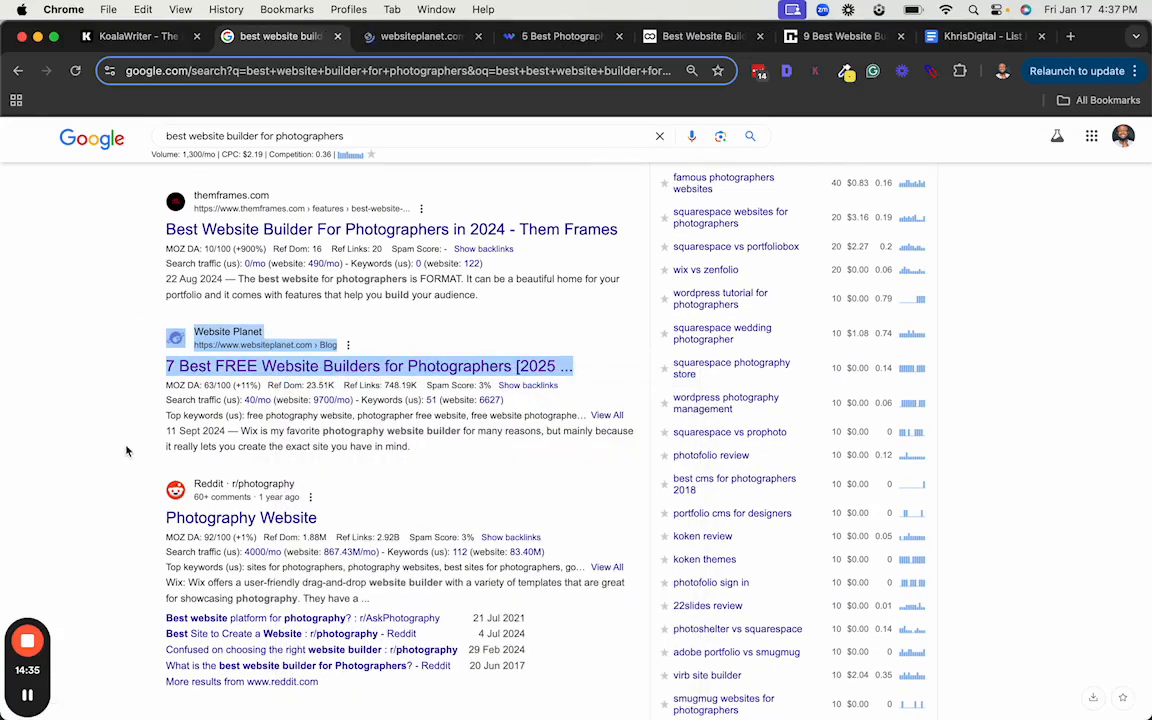
click(415, 40)
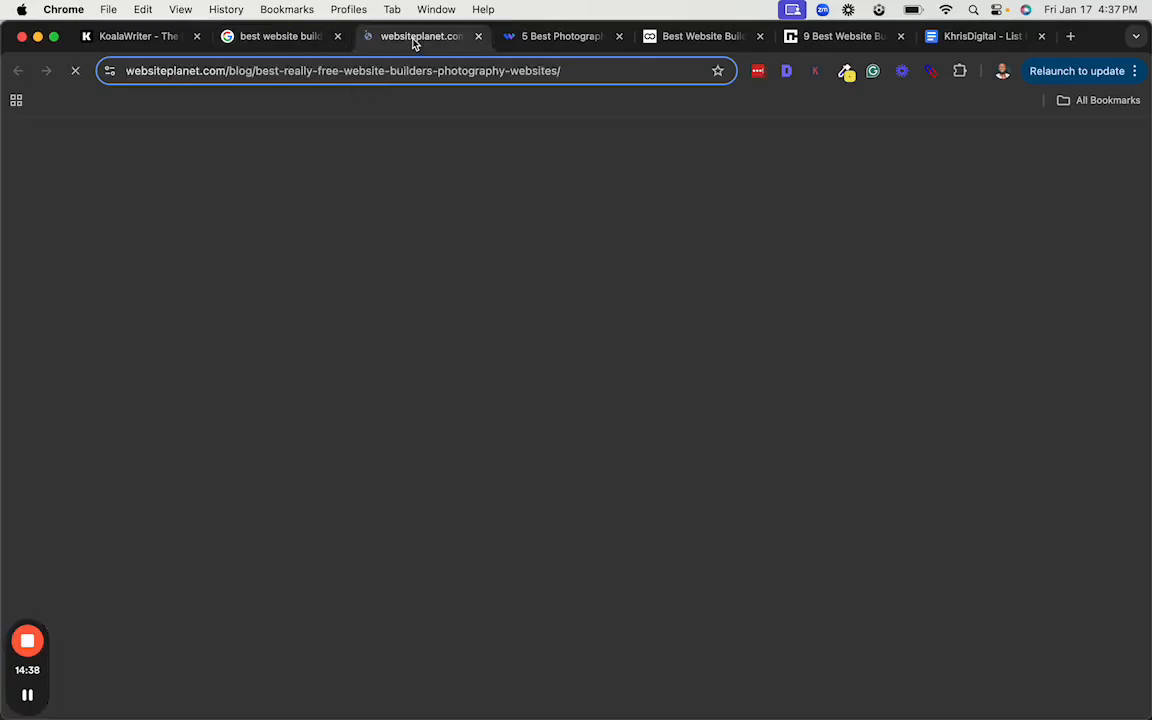
click(285, 42)
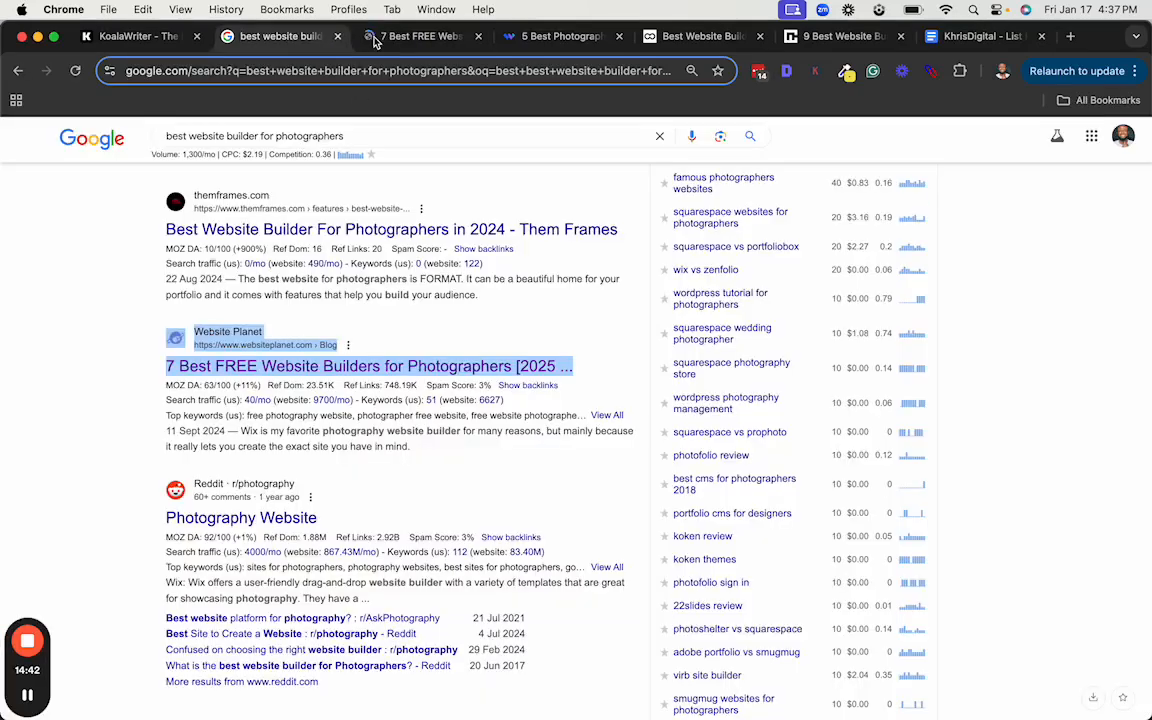
click(384, 42)
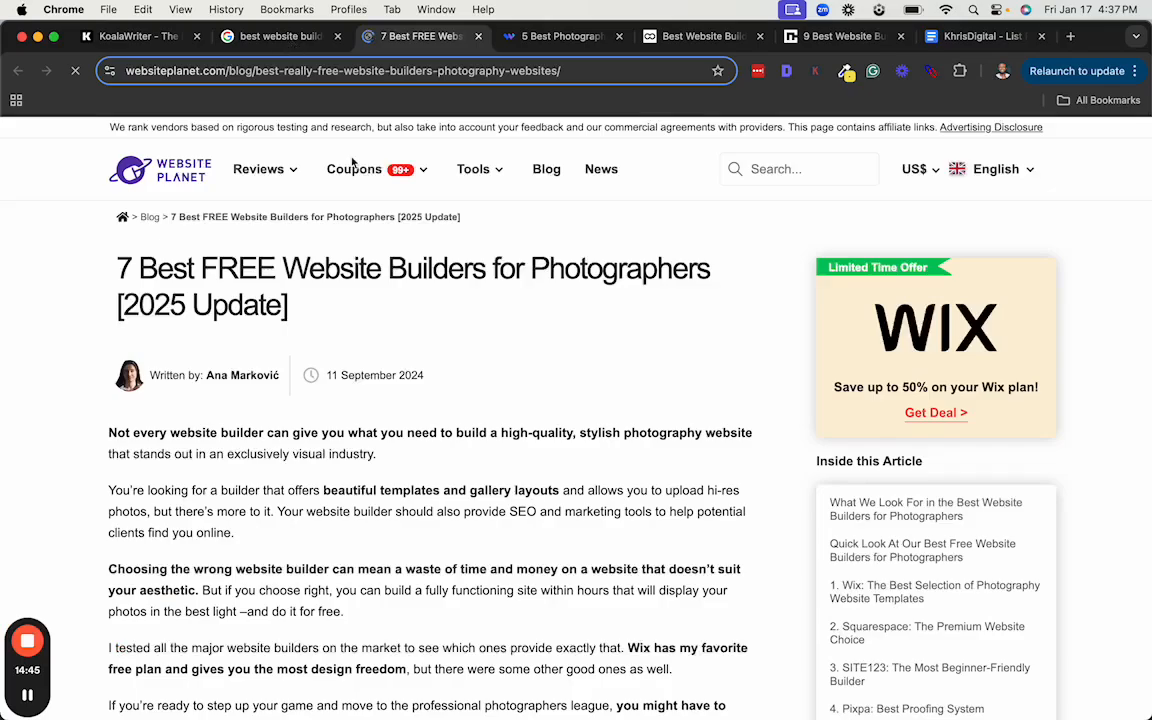
Skim the Website Planet article from its quick picks through the builder sections to the FAQ
scroll(492, 372, down, 10)
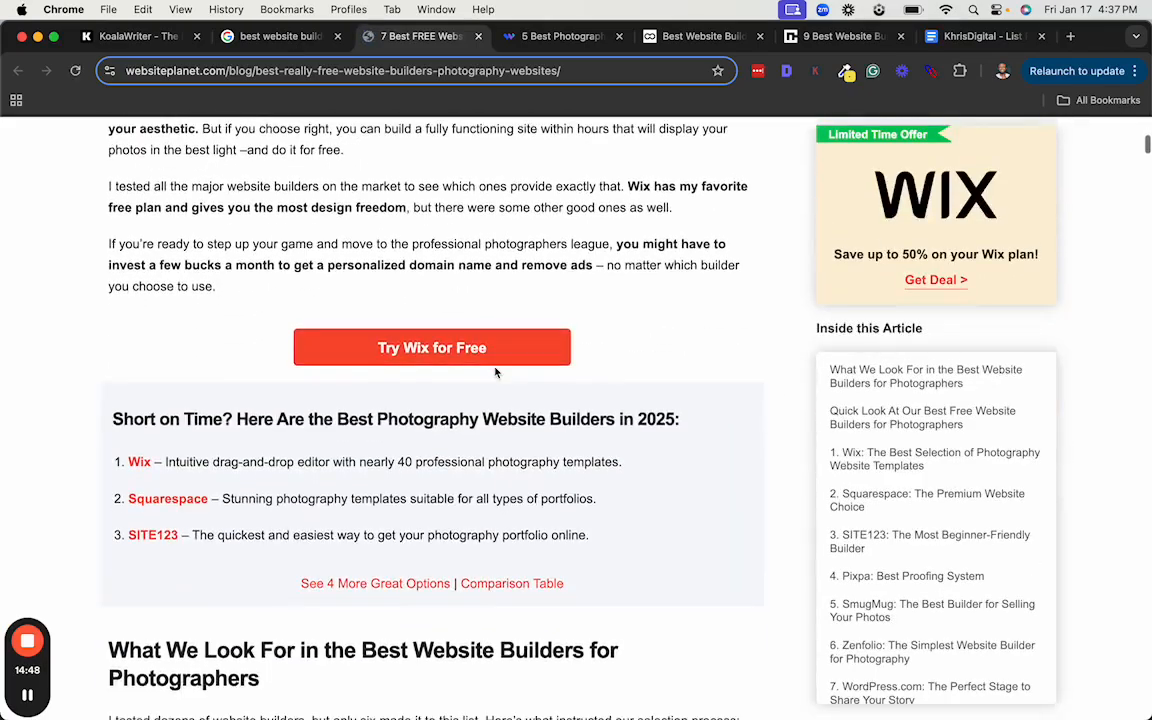
scroll(494, 372, down, 20)
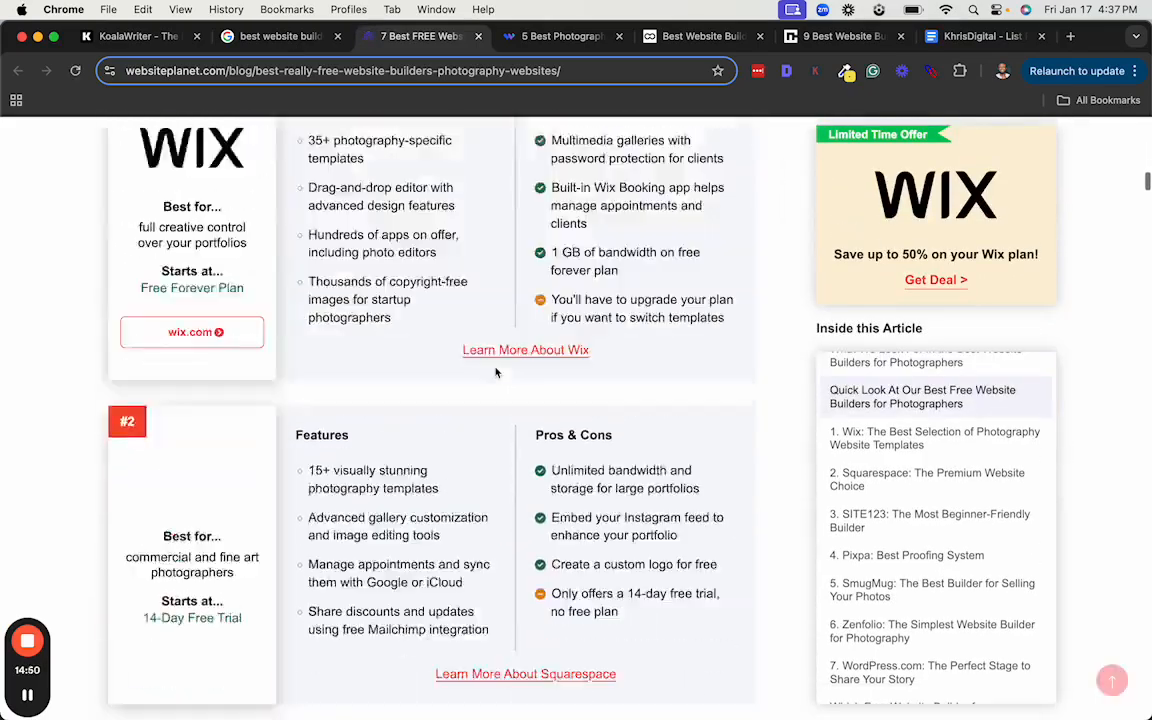
scroll(494, 367, down, 20)
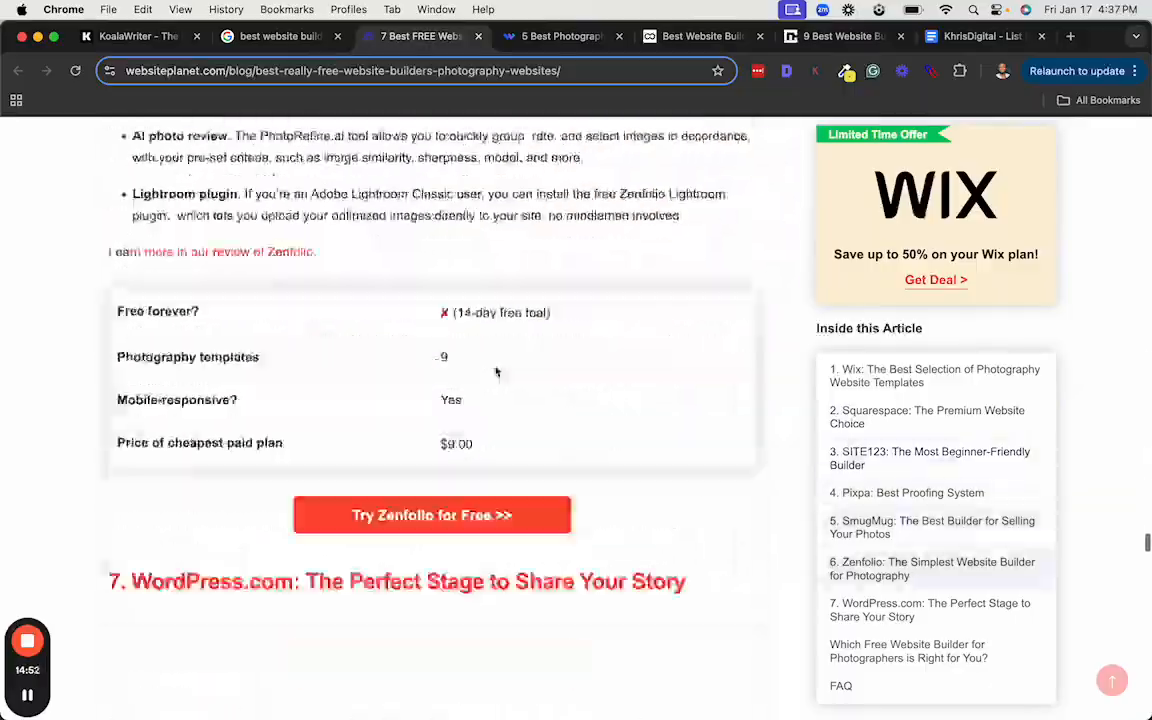
scroll(494, 368, down, 20)
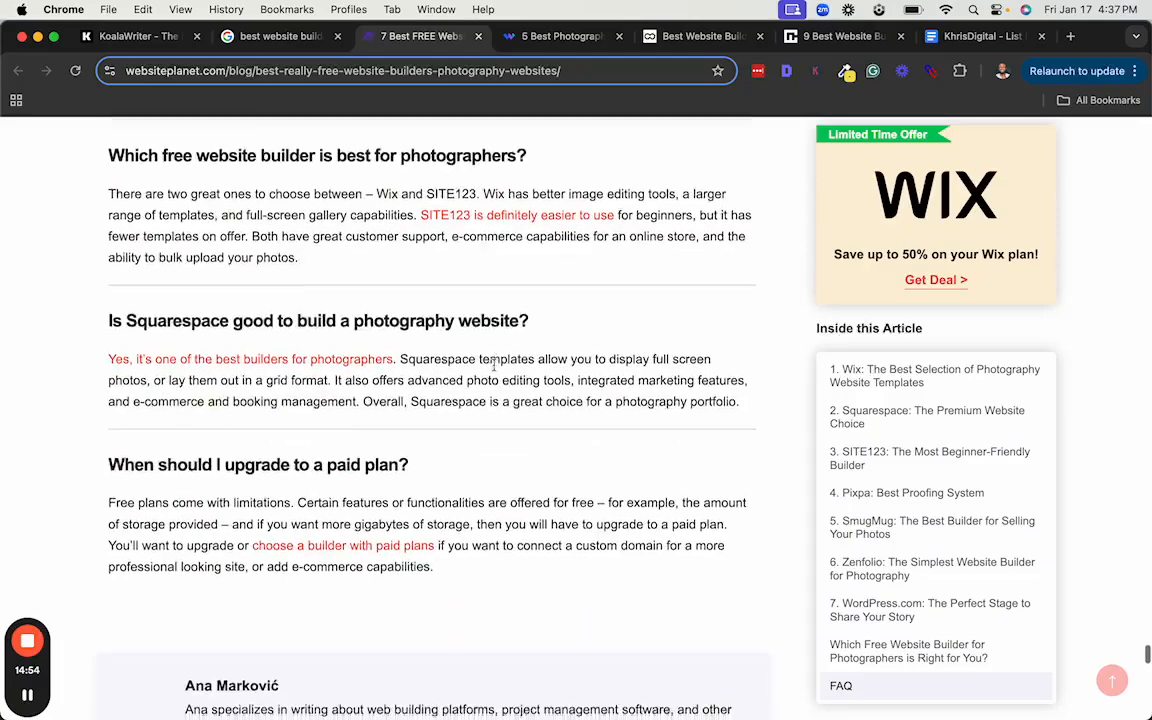
scroll(494, 366, up, 5)
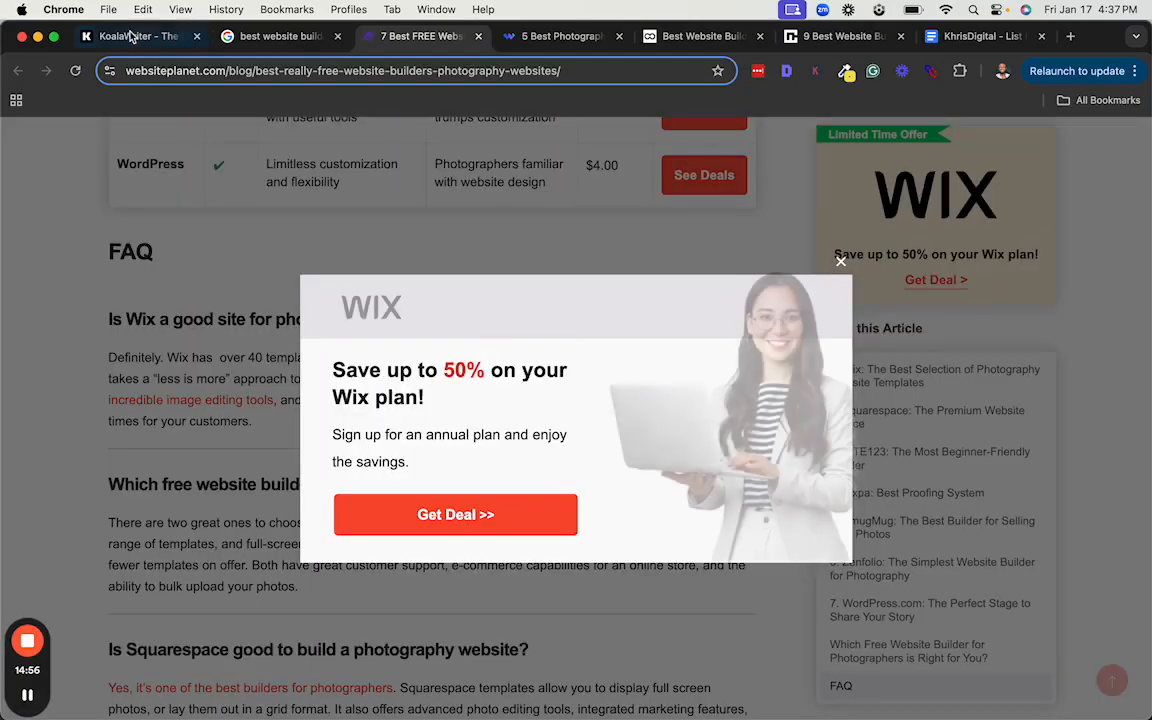
Return to the KoalaWriter form and create the article outline with the current settings
click(125, 35)
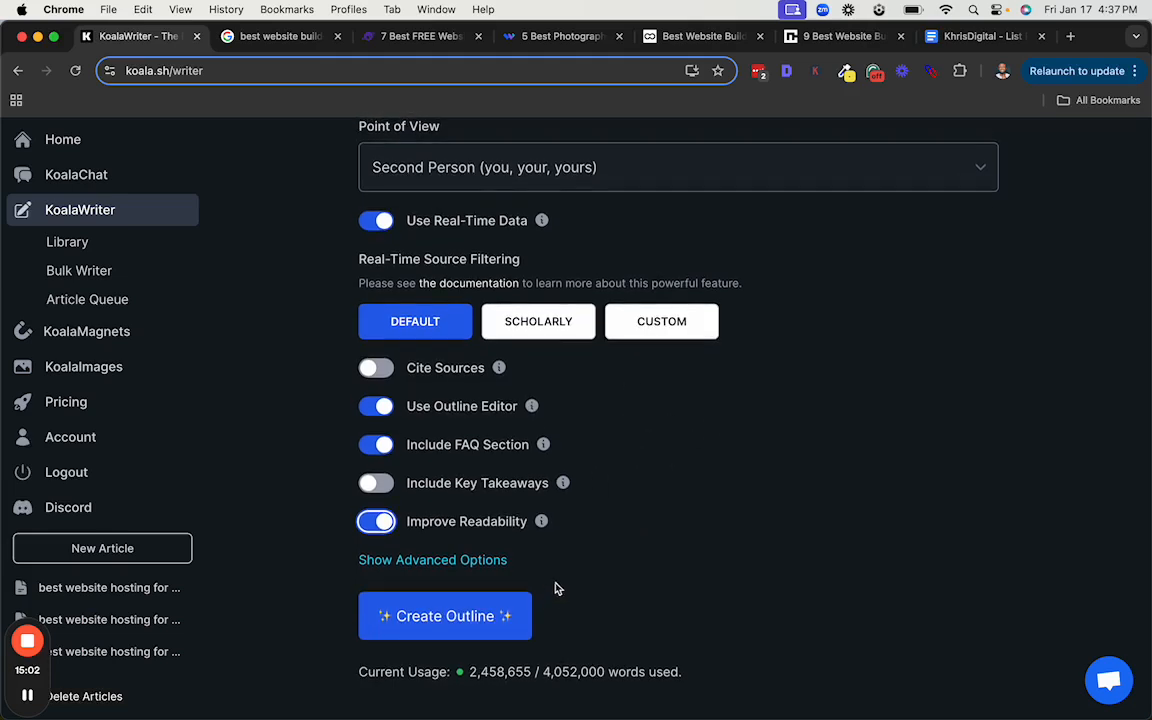
click(463, 627)
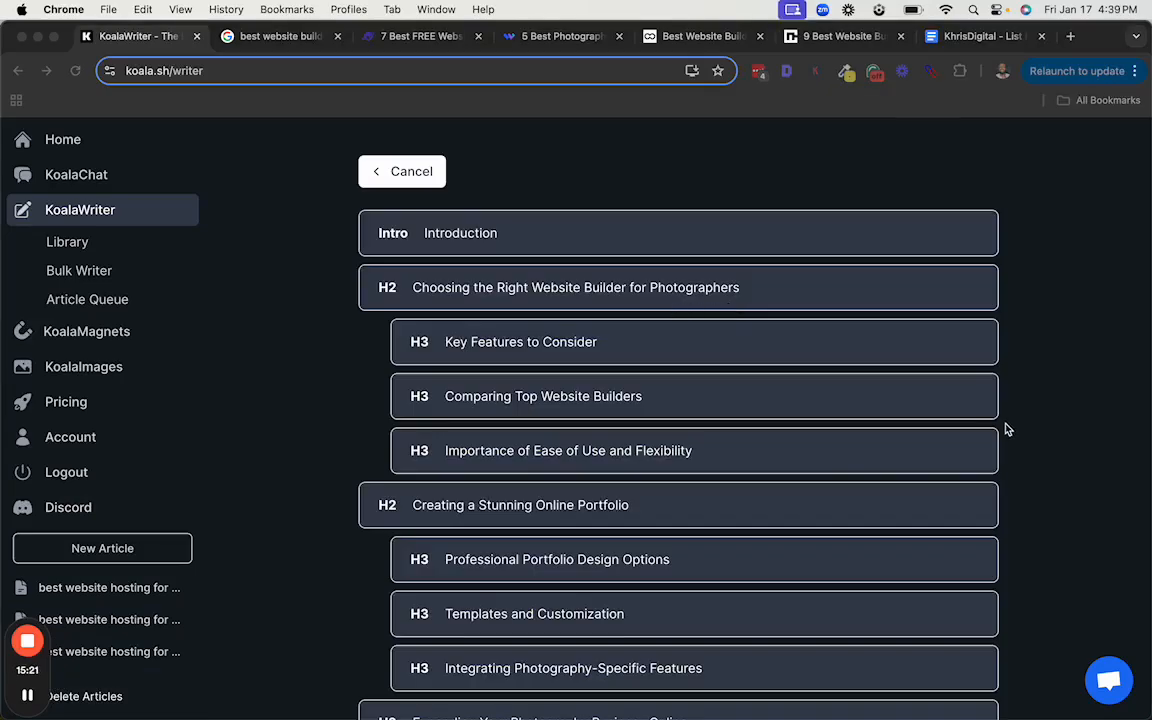
Review the generated outline's H2 and H3 headings from the introduction down to the Frequently Asked Questions section
scroll(1006, 429, down, 8)
scroll(1006, 429, down, 1)
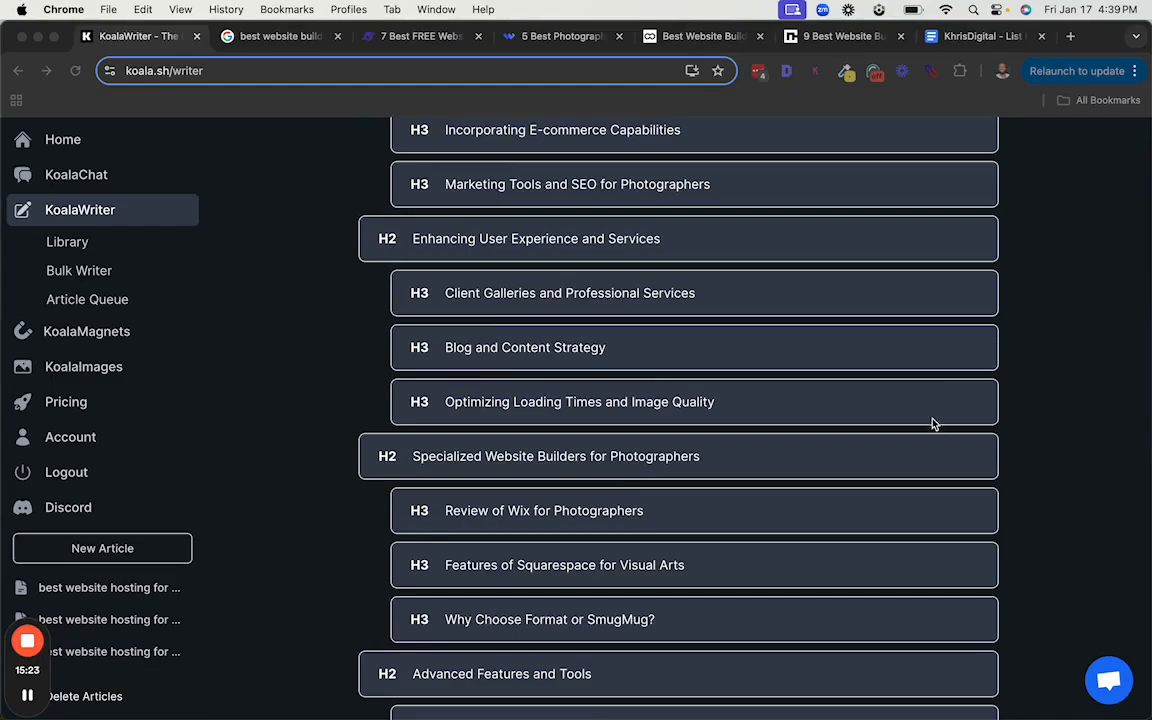
scroll(820, 420, down, 10)
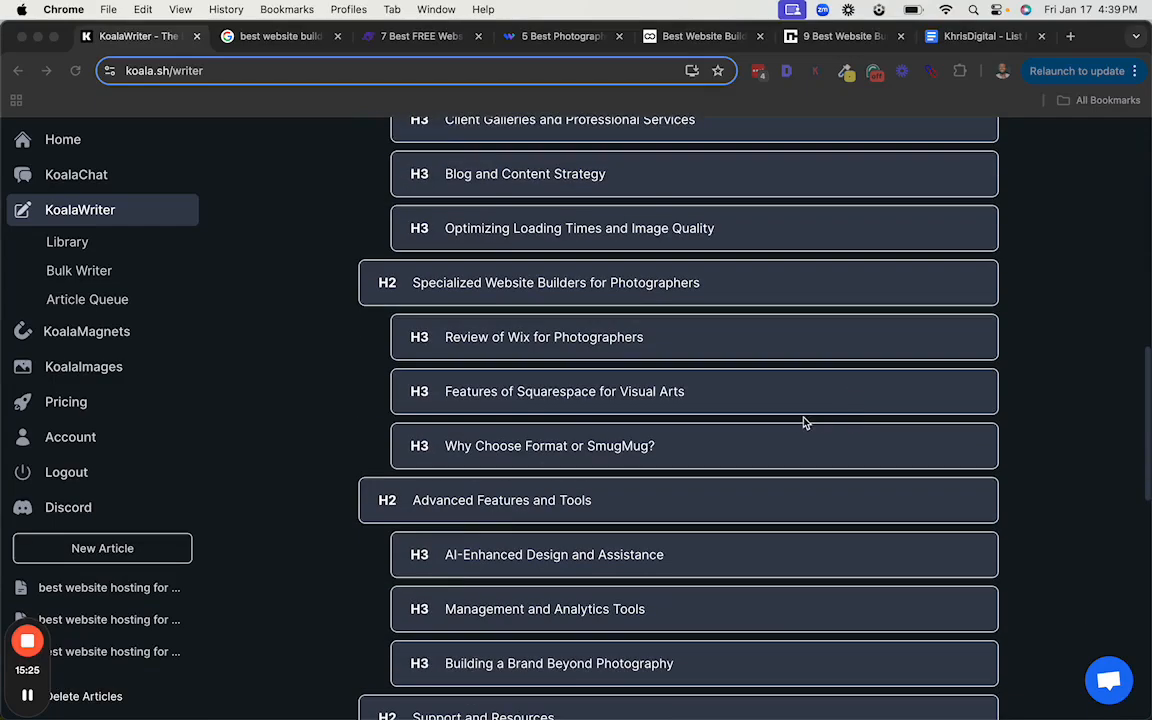
scroll(800, 421, down, 3)
scroll(797, 275, up, 20)
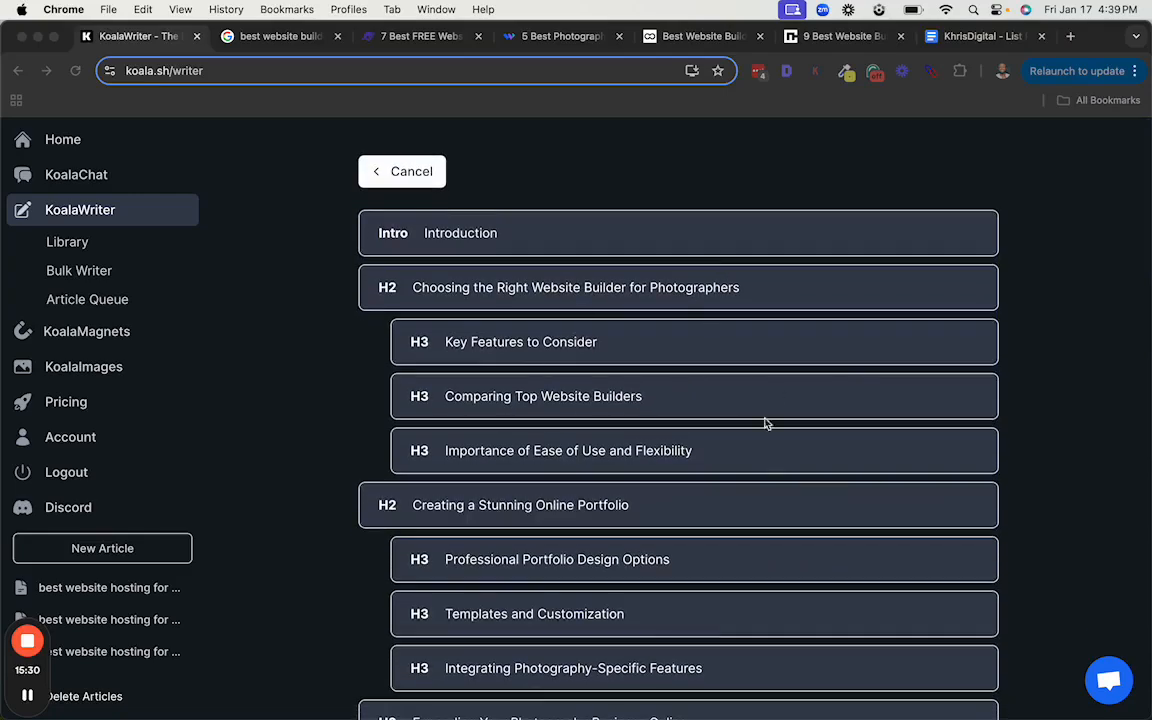
scroll(692, 445, down, 12)
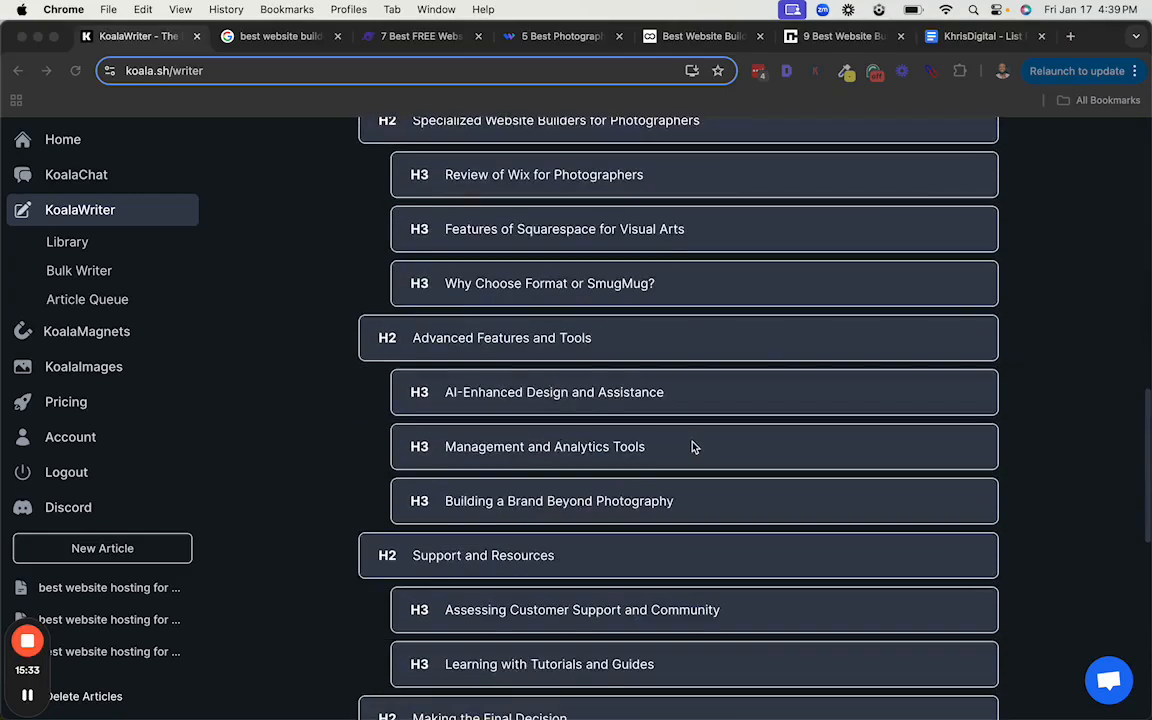
scroll(692, 447, down, 8)
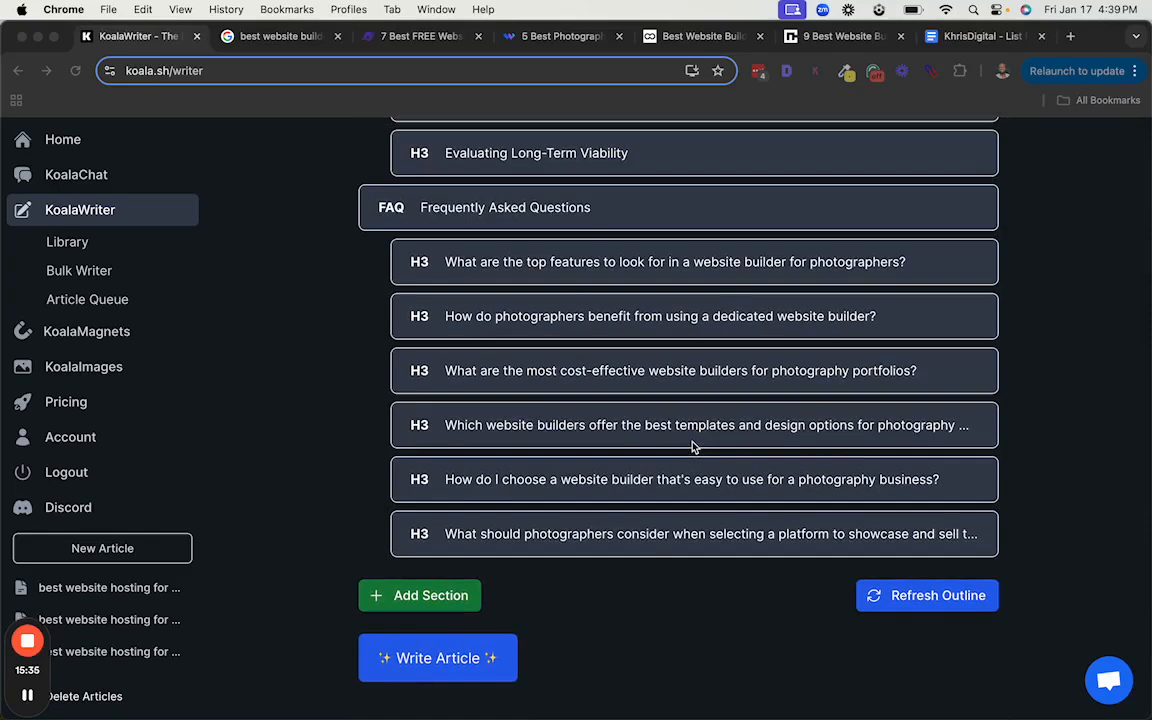
scroll(692, 447, up, 20)
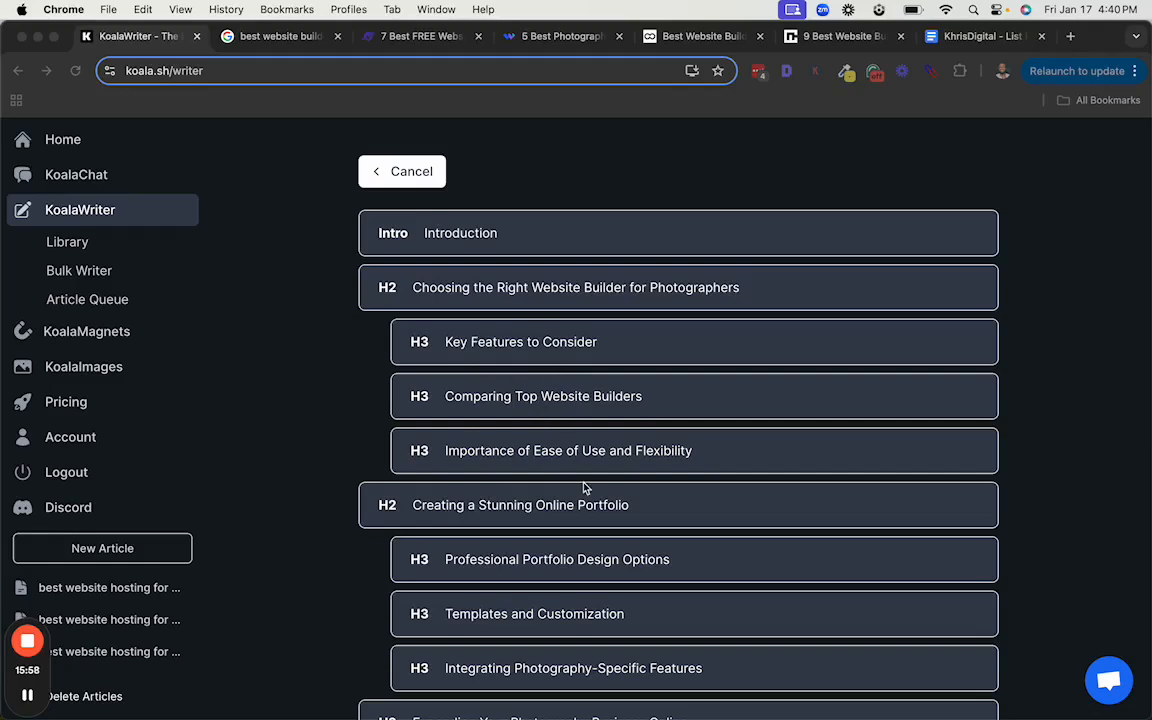
scroll(594, 487, down, 15)
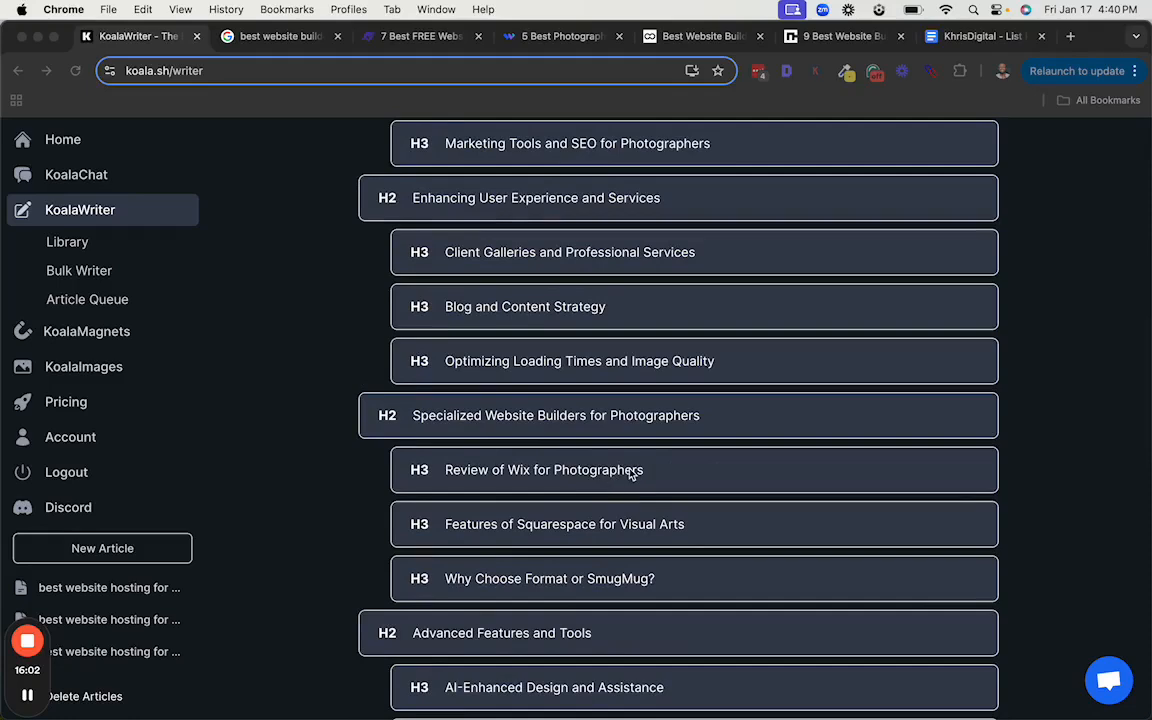
scroll(630, 473, up, 15)
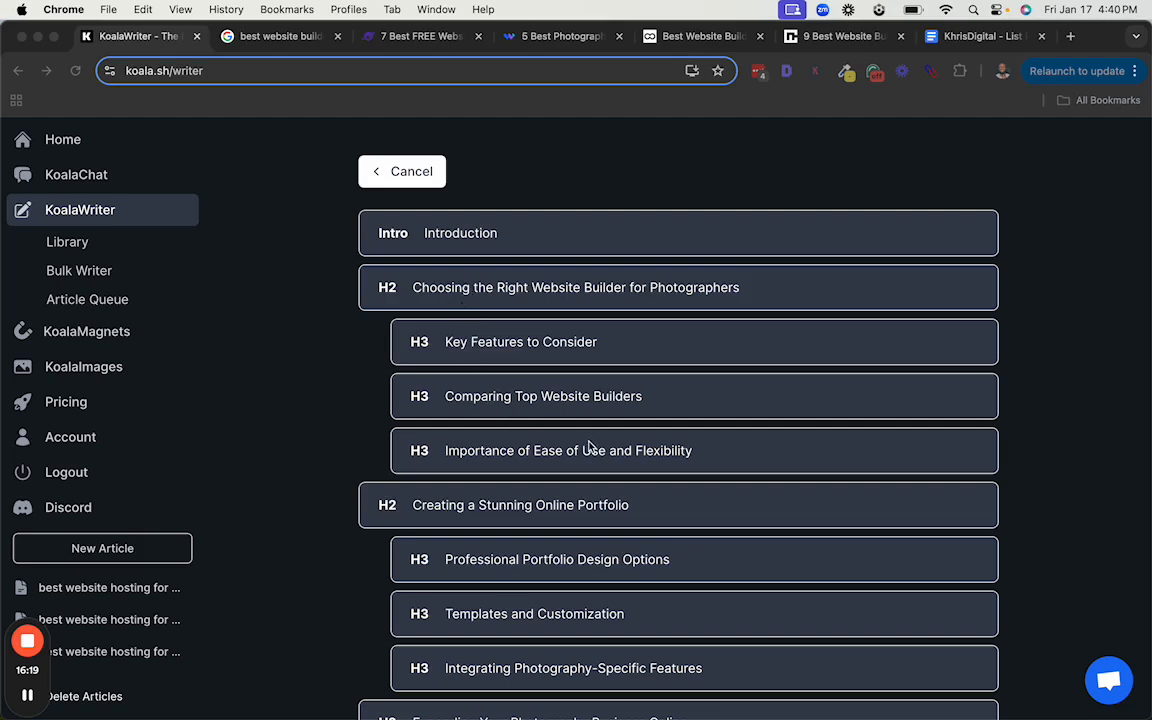
scroll(589, 450, down, 2)
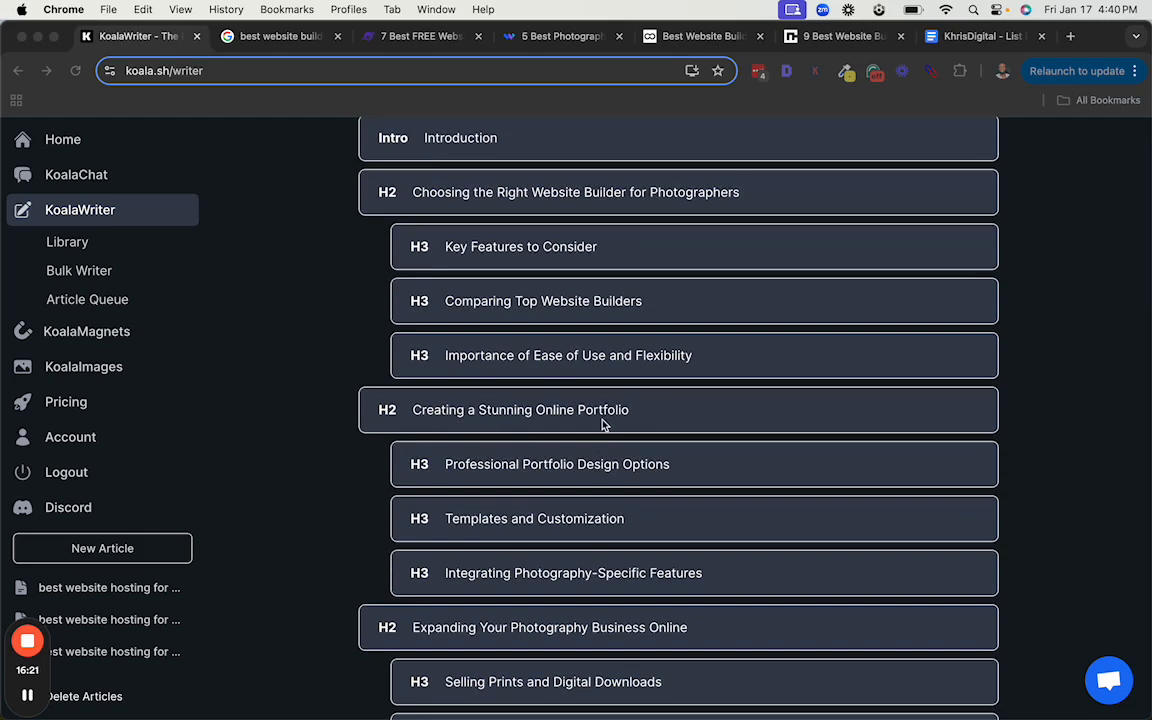
scroll(603, 425, down, 6)
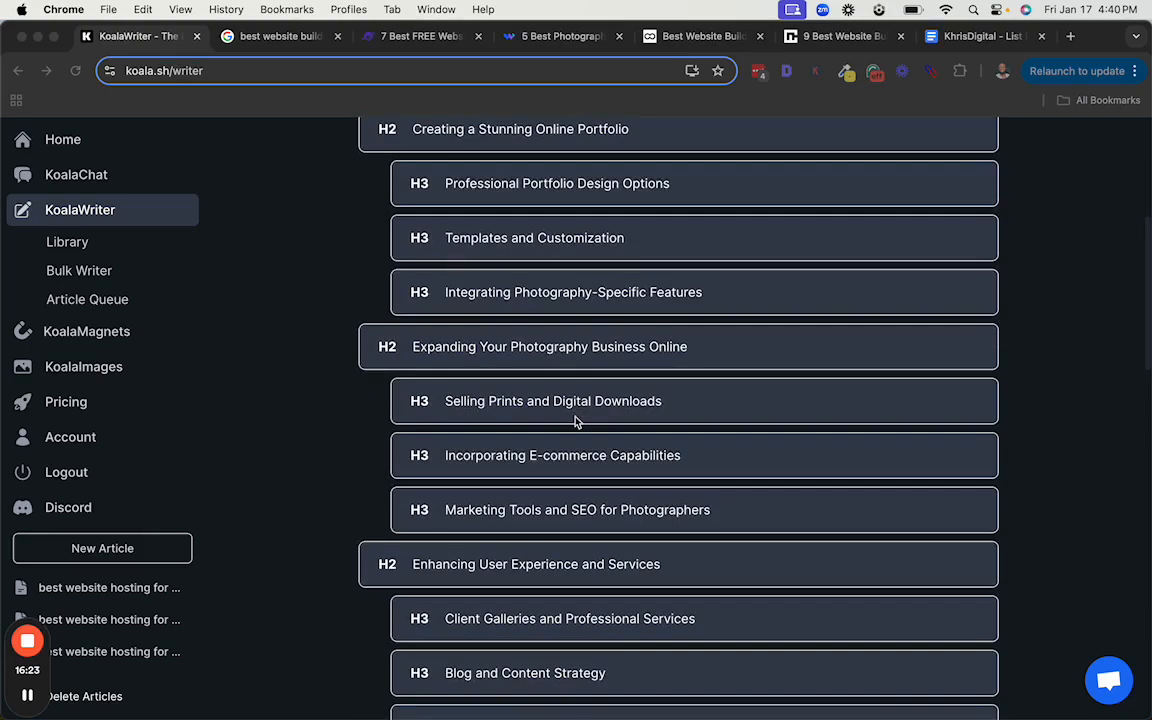
scroll(576, 420, down, 12)
scroll(573, 419, up, 8)
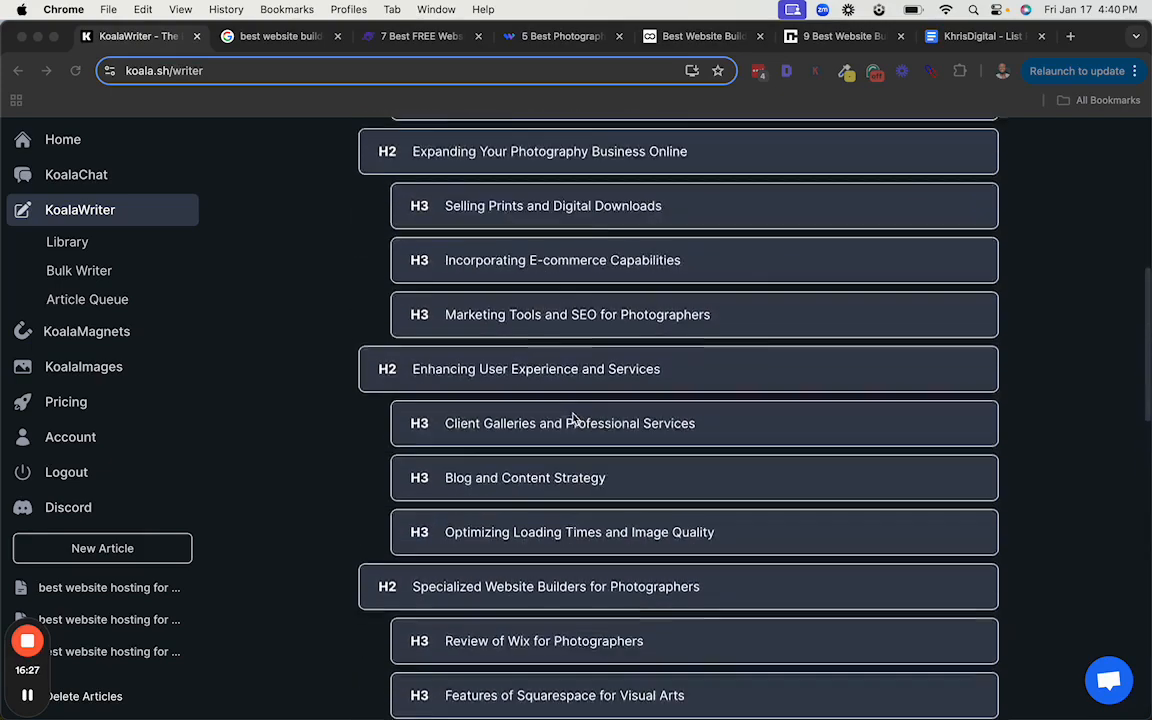
scroll(573, 418, up, 12)
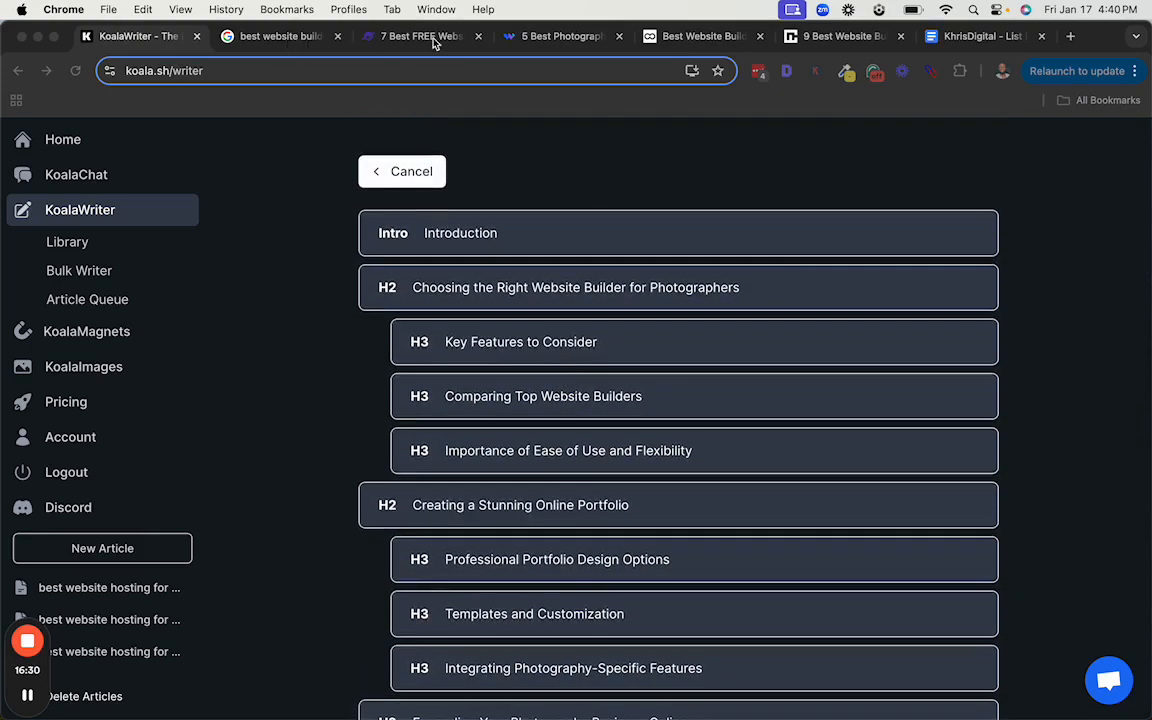
Examine how the Website Planet article is structured, including its quick picks and "What We Look For in the Best Website Builders for Photographers" heading
click(432, 38)
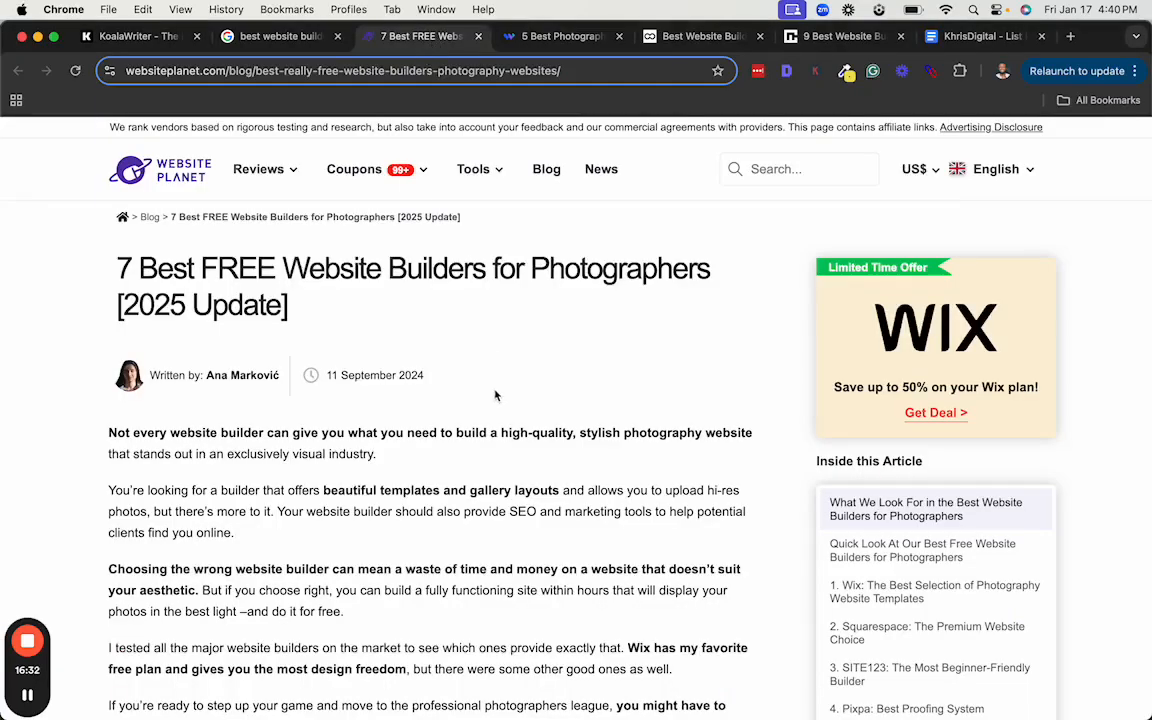
scroll(497, 420, down, 8)
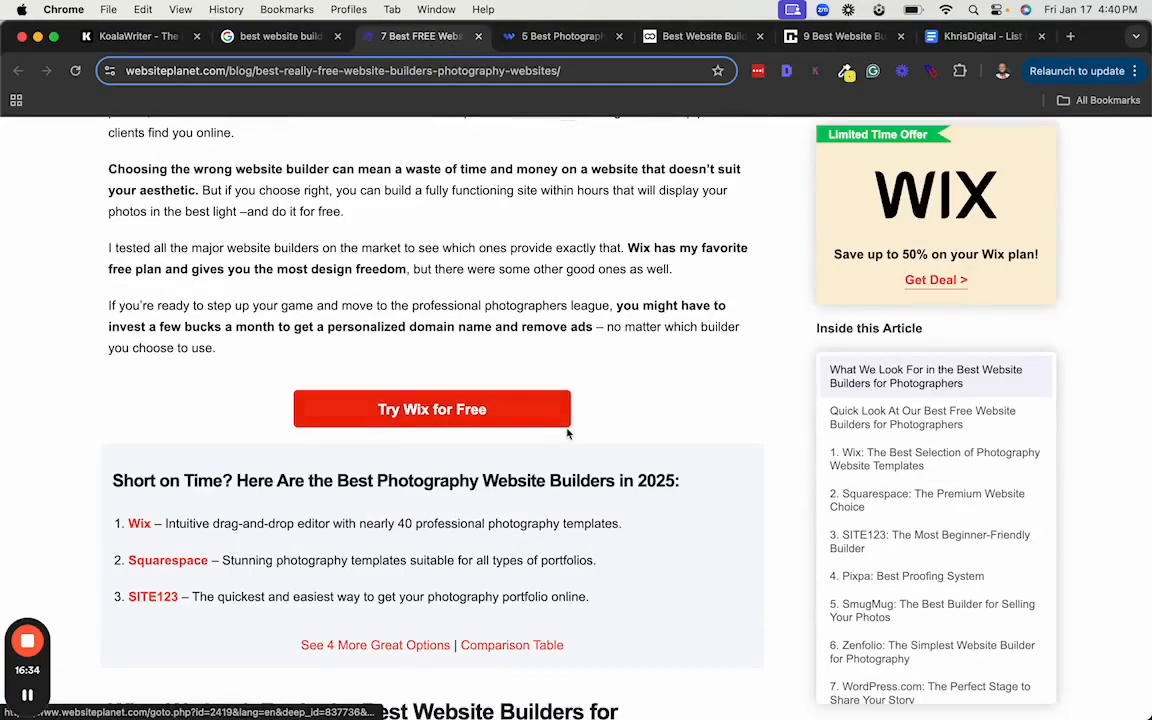
scroll(568, 430, down, 3)
scroll(566, 427, down, 10)
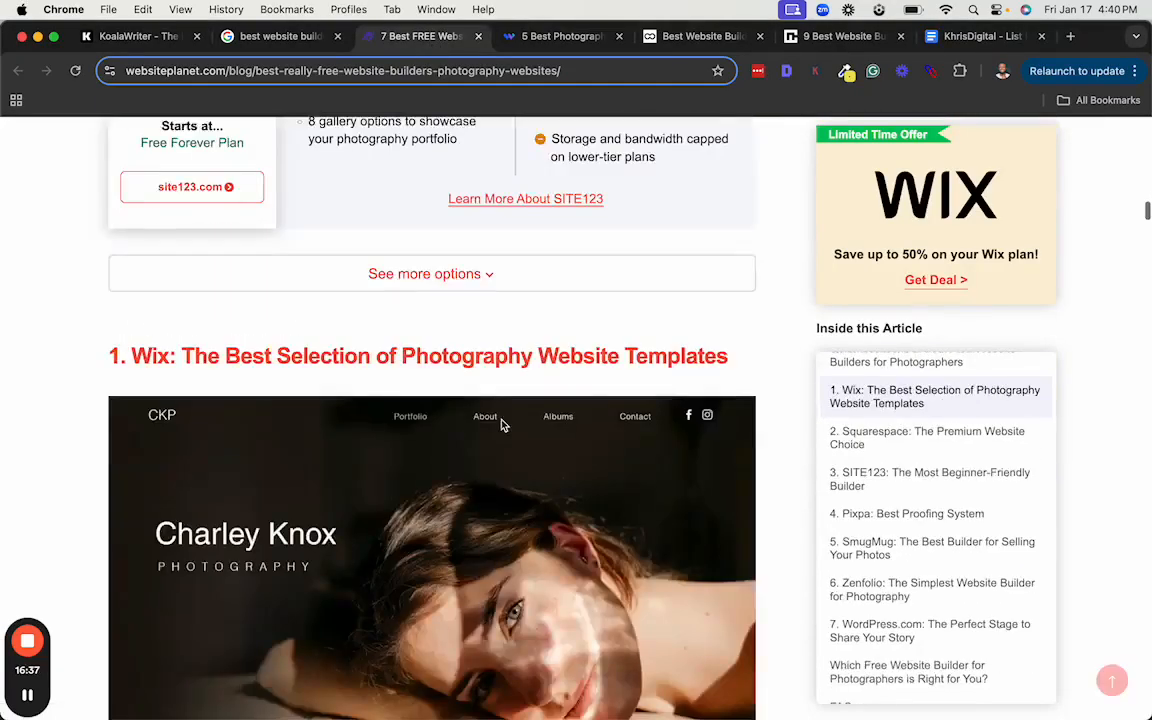
scroll(502, 422, up, 8)
scroll(502, 425, up, 15)
scroll(500, 425, down, 10)
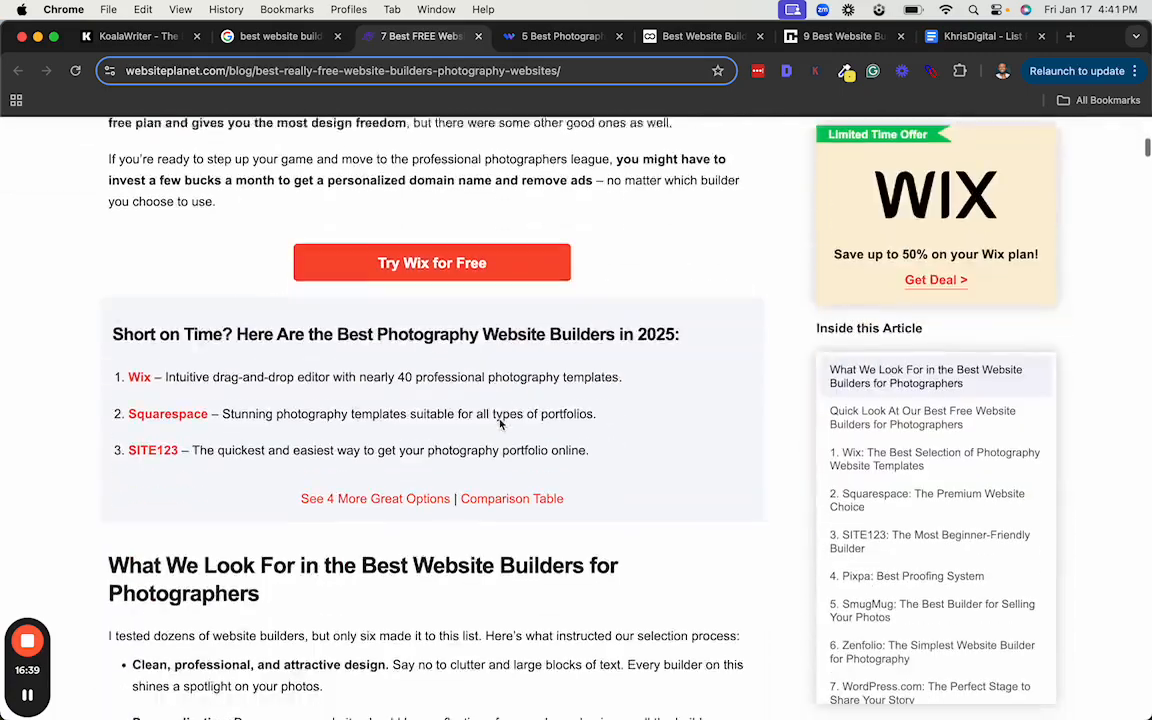
scroll(501, 425, down, 3)
scroll(210, 311, up, 1)
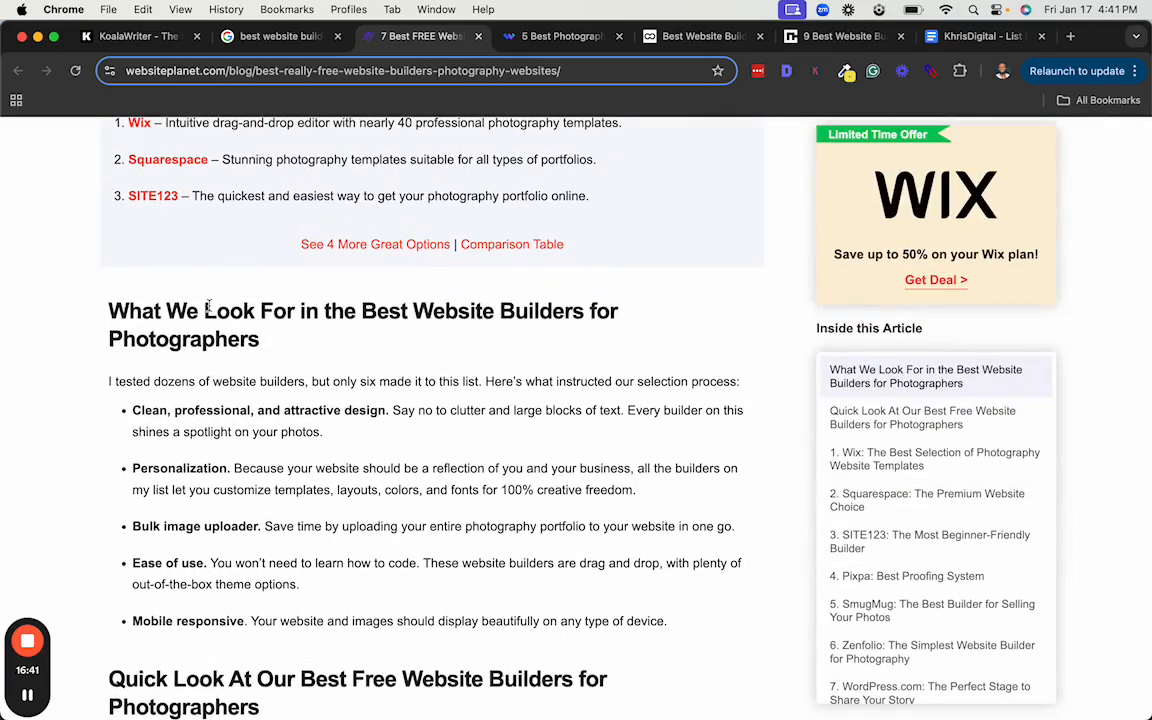
triple_click(208, 307)
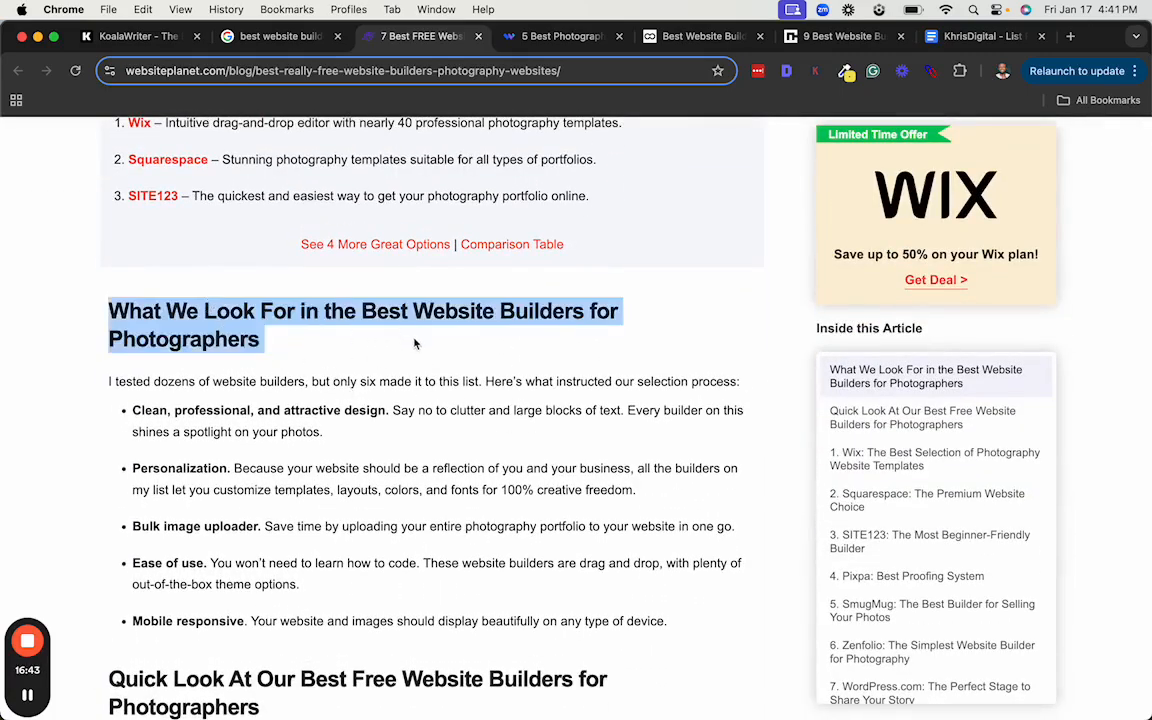
Check the introduction and "The 5 Best Photography Website Builders" list in the Website Builder Expert article
click(560, 36)
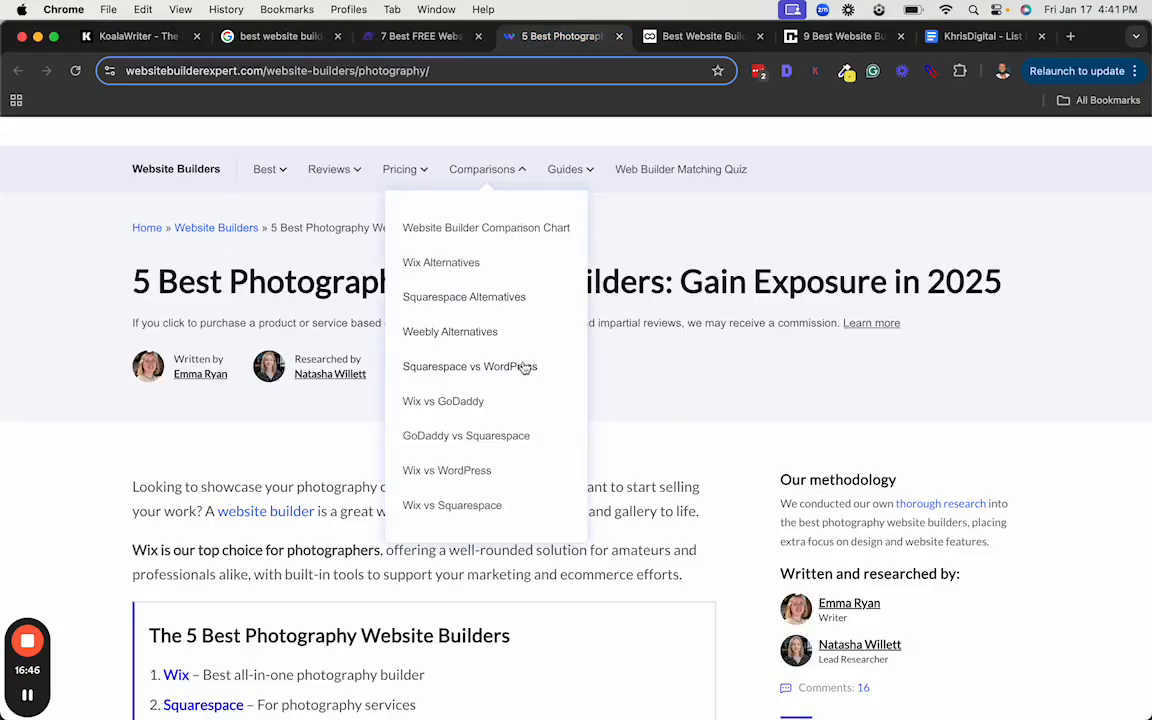
scroll(540, 390, down, 2)
scroll(548, 411, down, 2)
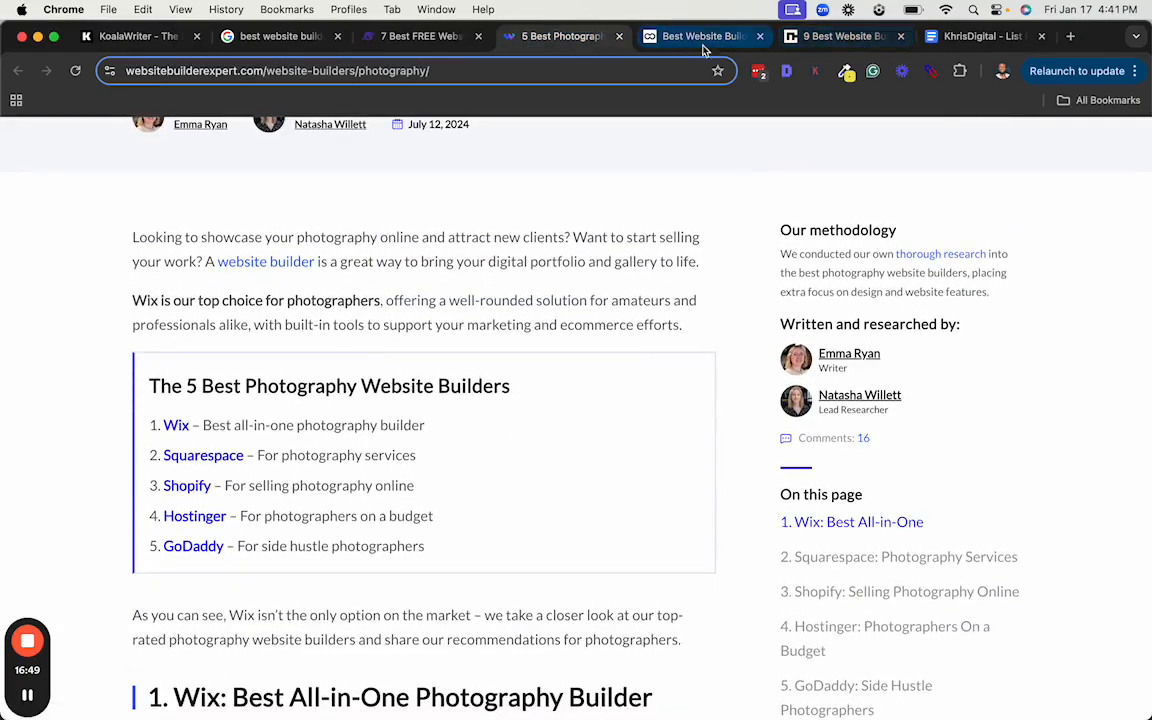
Check the Tooltester article's structure, focusing on its "The 6 best website builders for photographers" section and list
click(688, 44)
scroll(675, 520, up, 15)
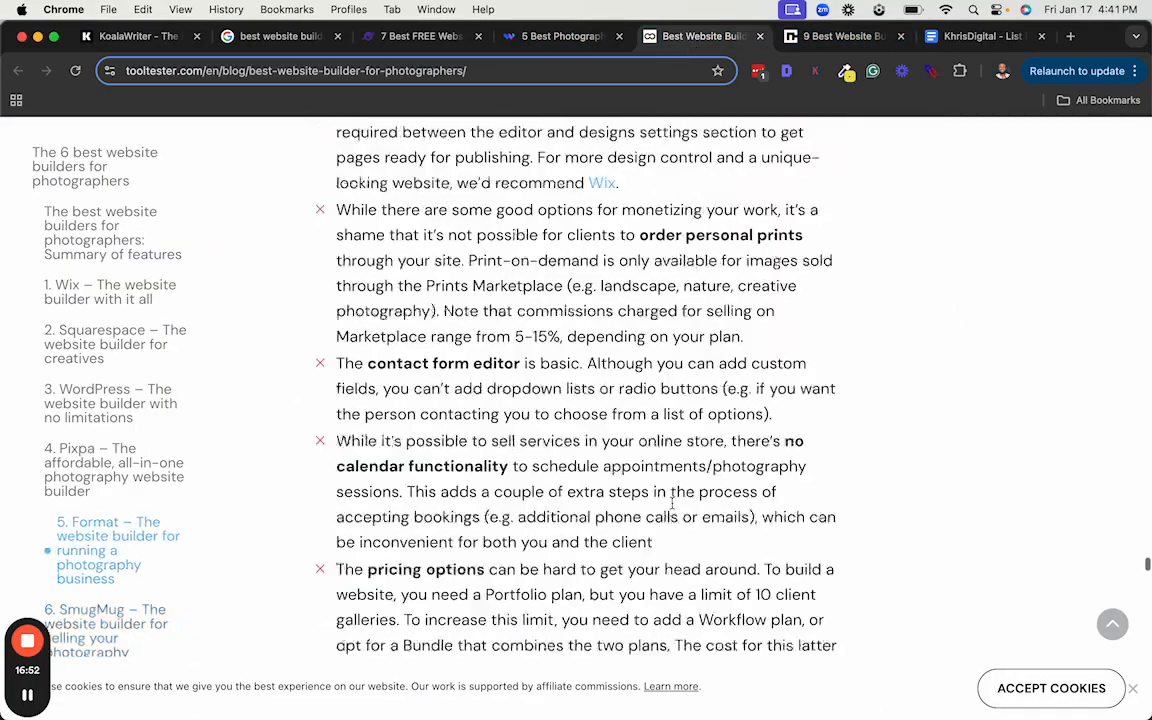
scroll(675, 500, up, 20)
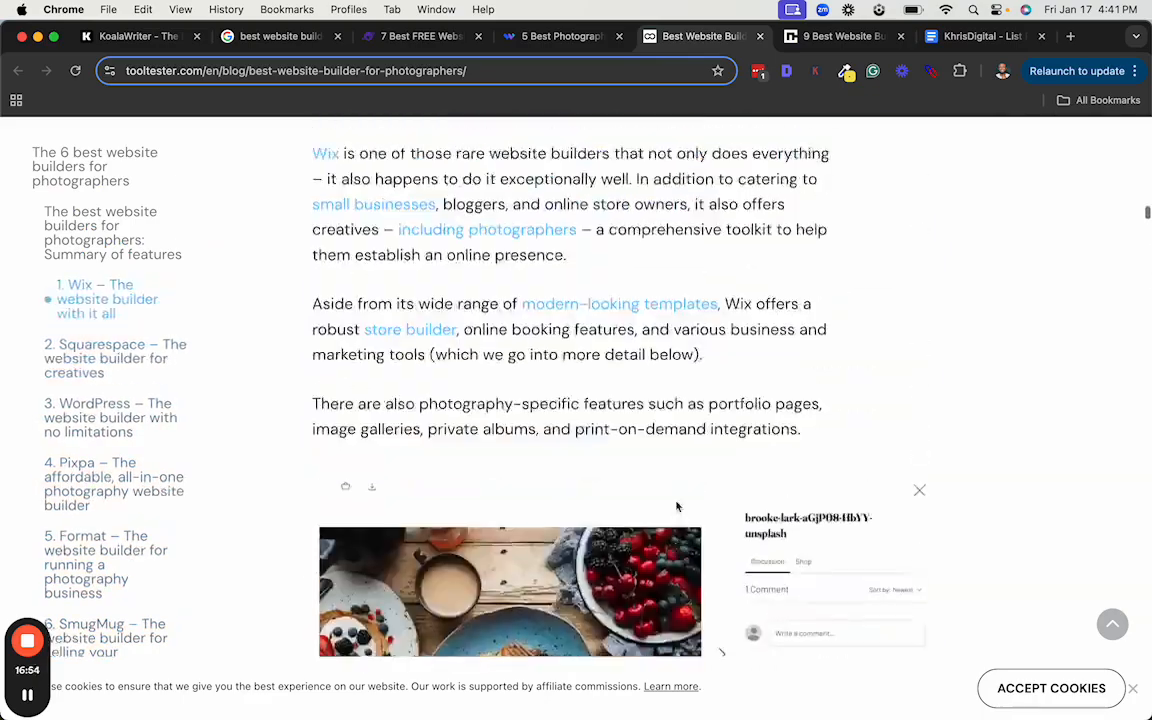
scroll(676, 507, down, 15)
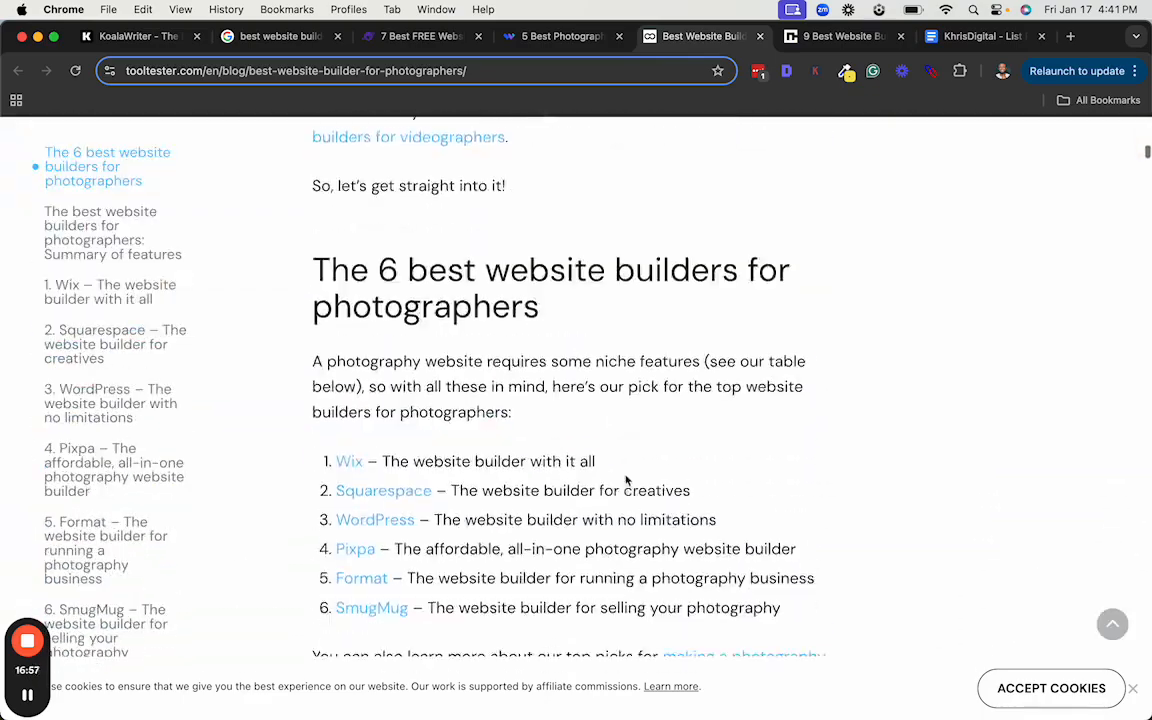
scroll(606, 437, down, 5)
scroll(580, 440, up, 2)
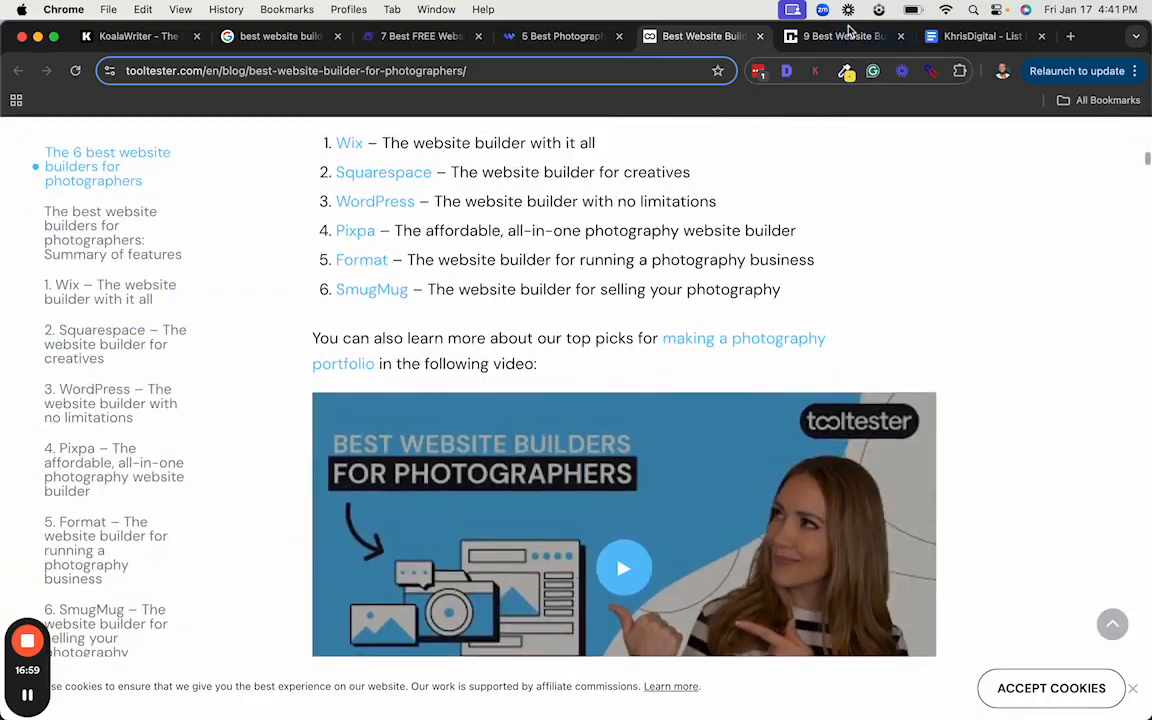
Examine the Cybernews article's title, table of contents, "Best photography website builders" list and detailed list section
click(829, 40)
click(878, 212)
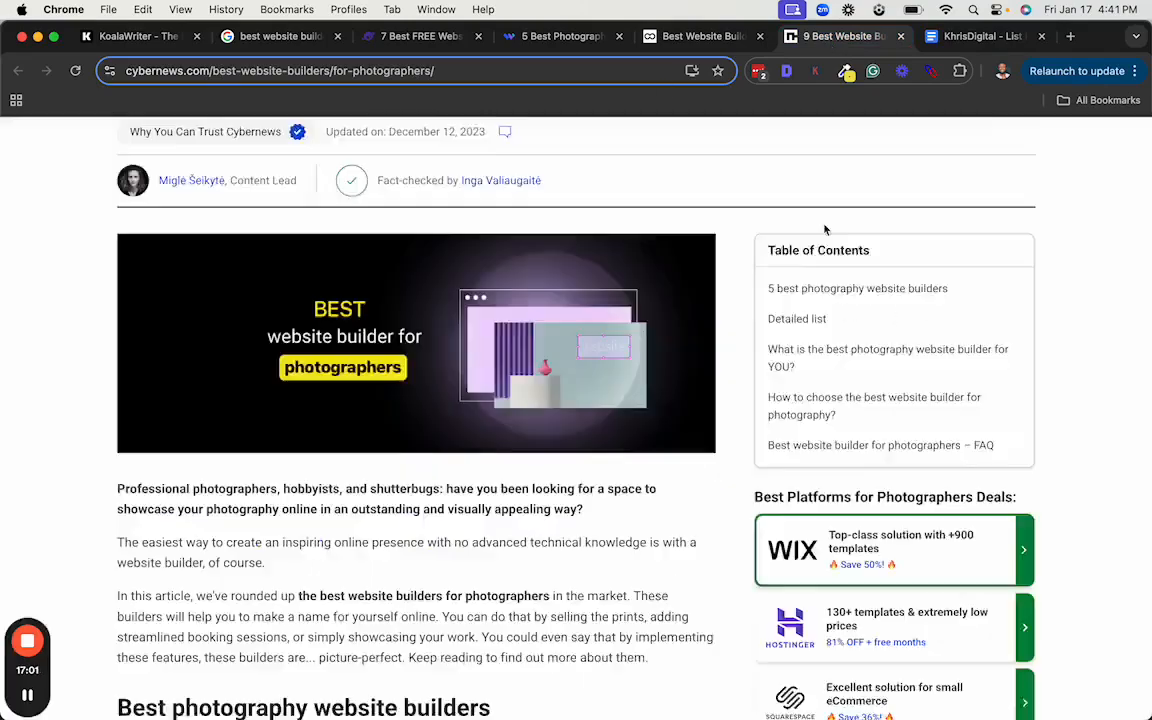
scroll(512, 447, up, 2)
scroll(510, 444, down, 6)
scroll(508, 441, down, 12)
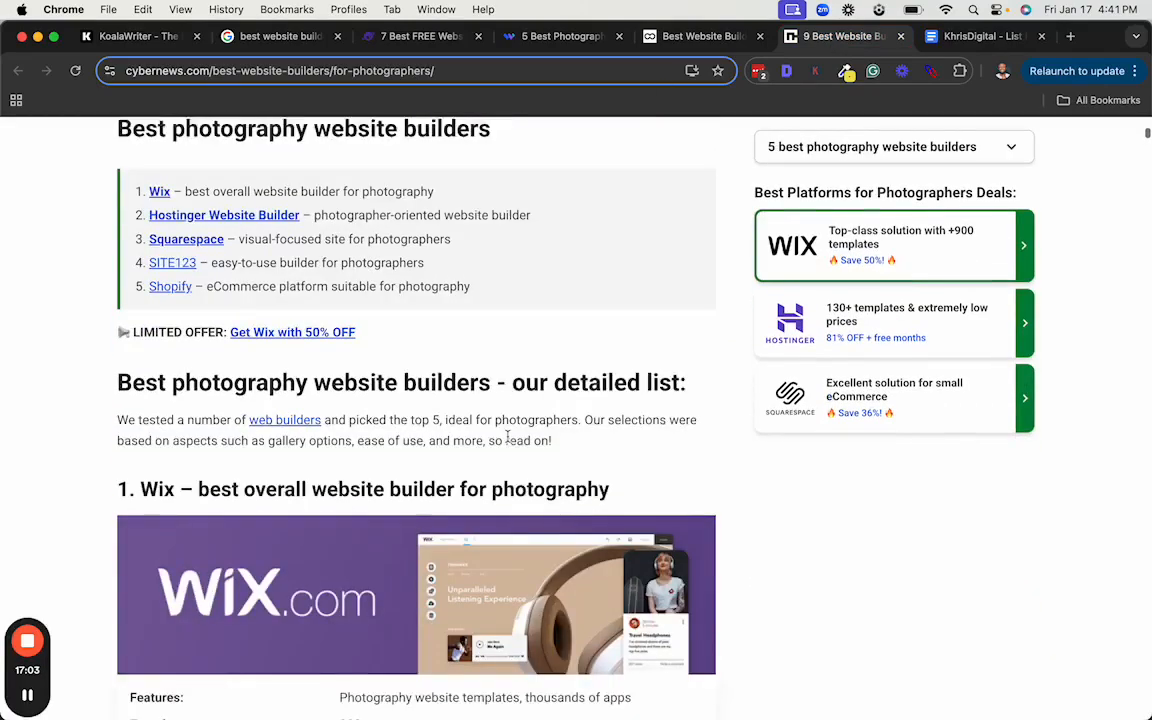
scroll(508, 441, up, 3)
scroll(508, 441, up, 10)
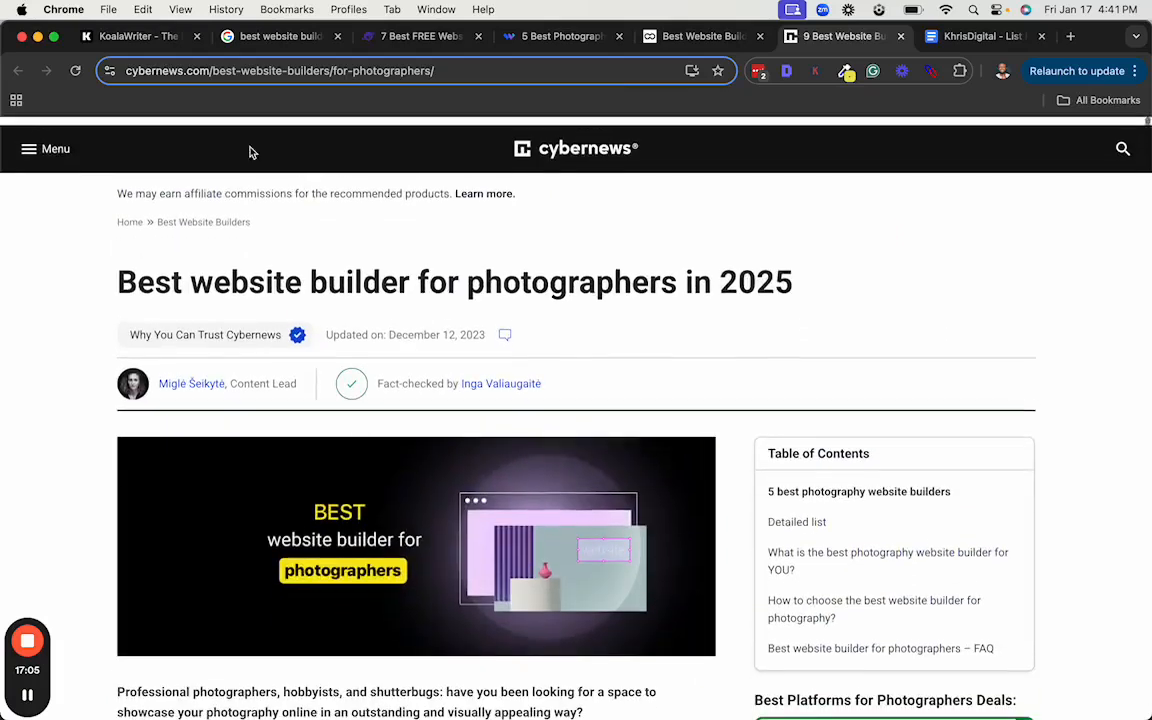
In the KoalaWriter outline, delete every H2 section from "Creating a Stunning Online Portfolio" through "Making the Final Decision"
click(127, 38)
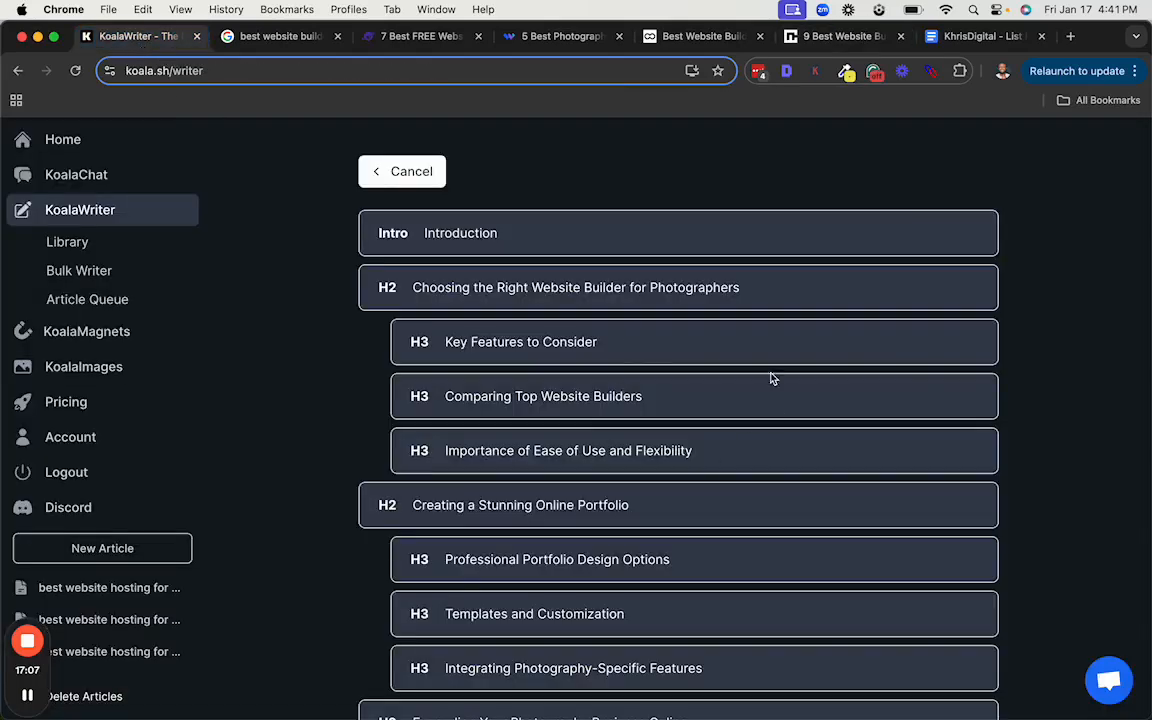
scroll(777, 452, down, 3)
scroll(673, 328, up, 3)
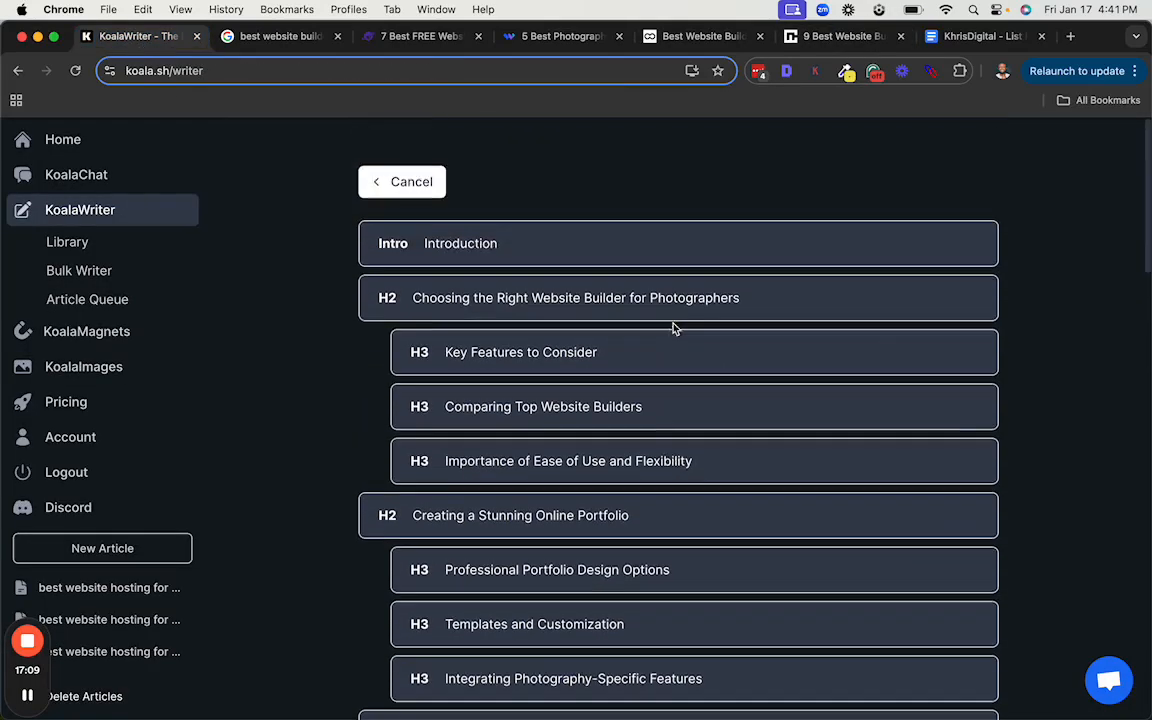
scroll(673, 328, down, 3)
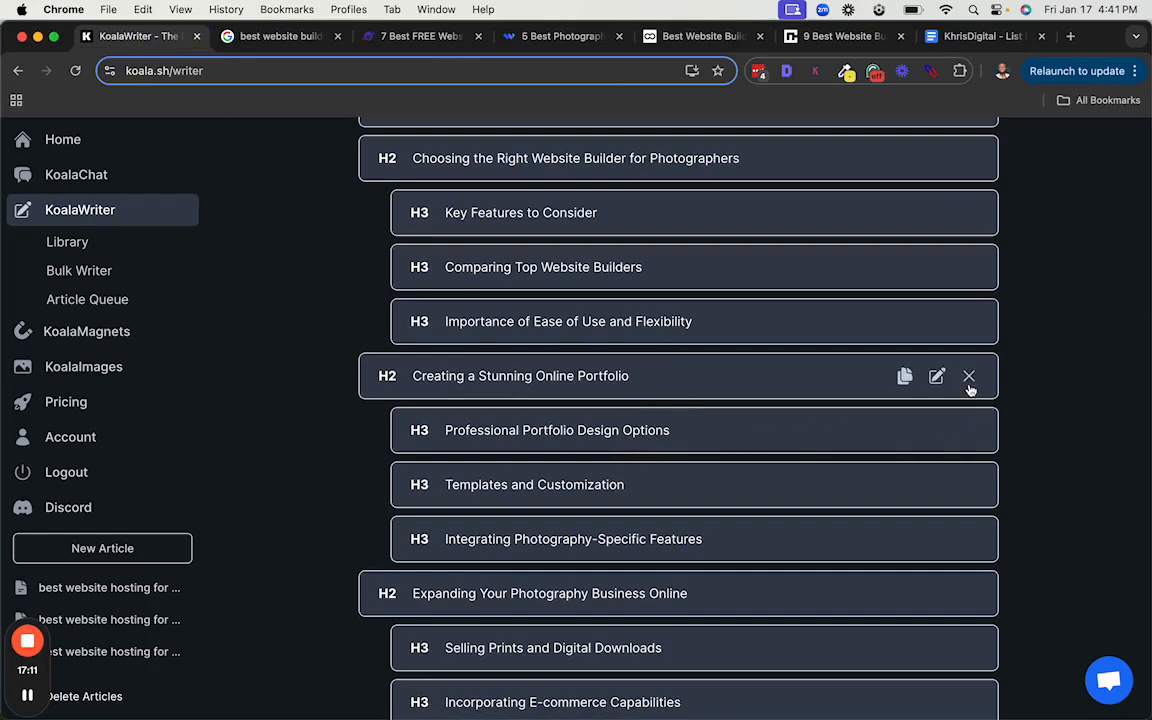
click(968, 377)
click(968, 377)
click(968, 377)
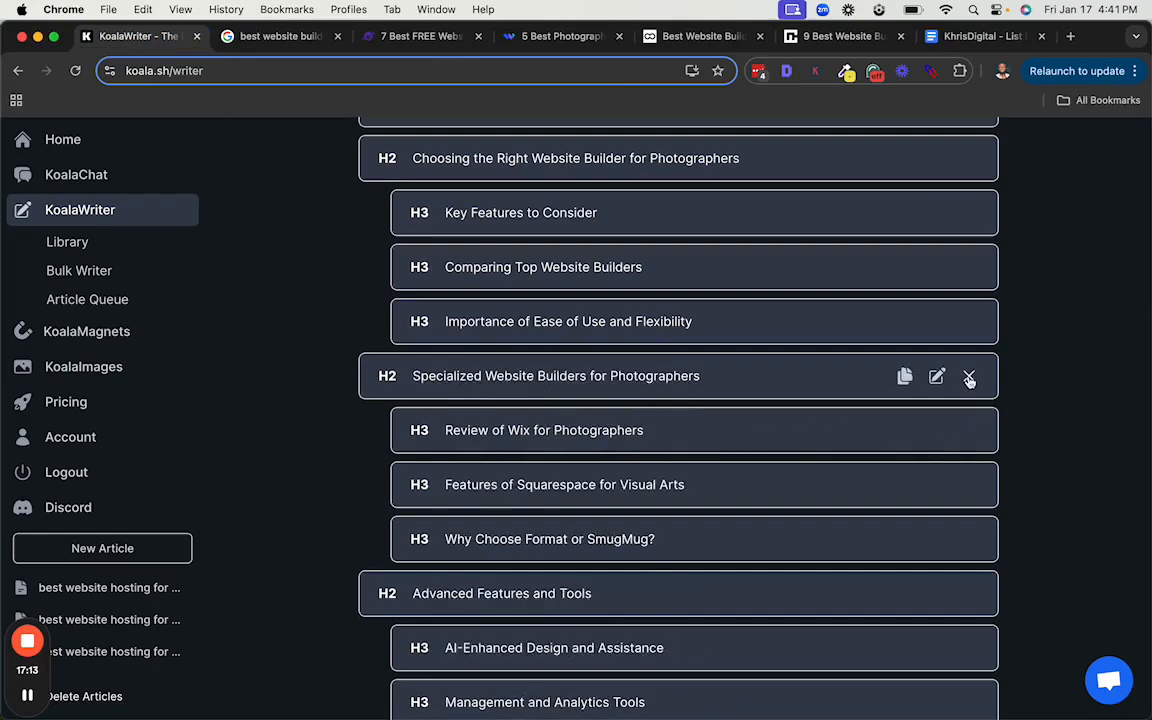
click(968, 377)
click(968, 377)
click(968, 377)
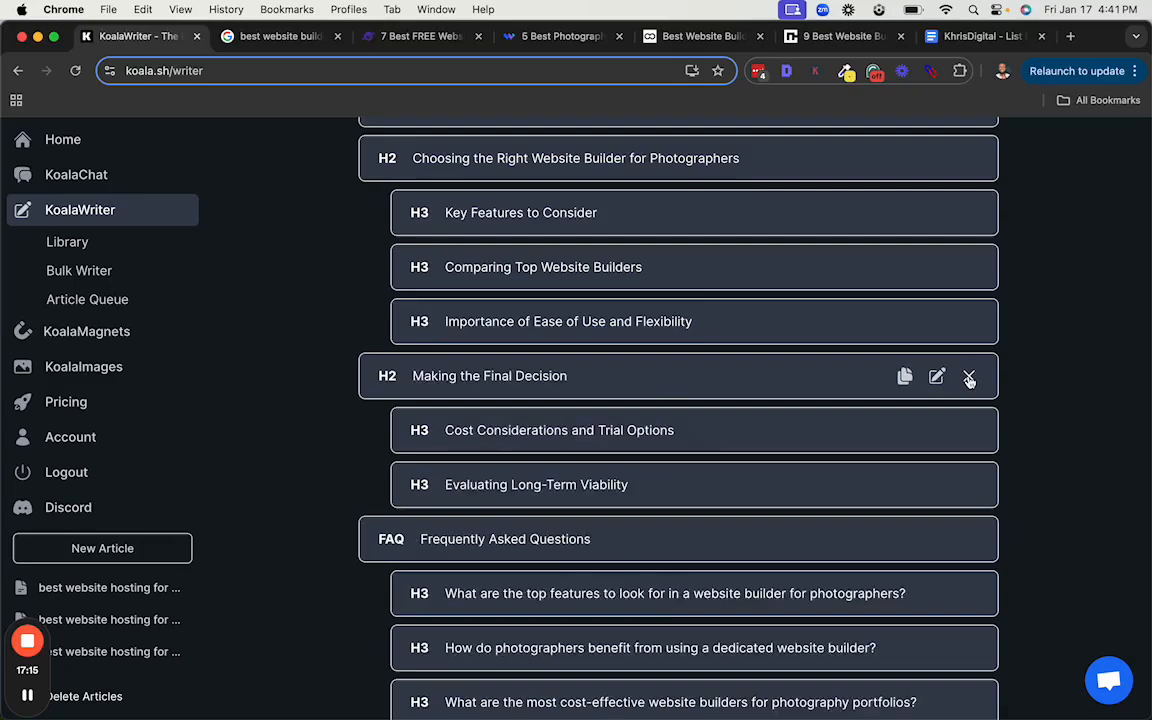
click(968, 377)
scroll(712, 425, up, 3)
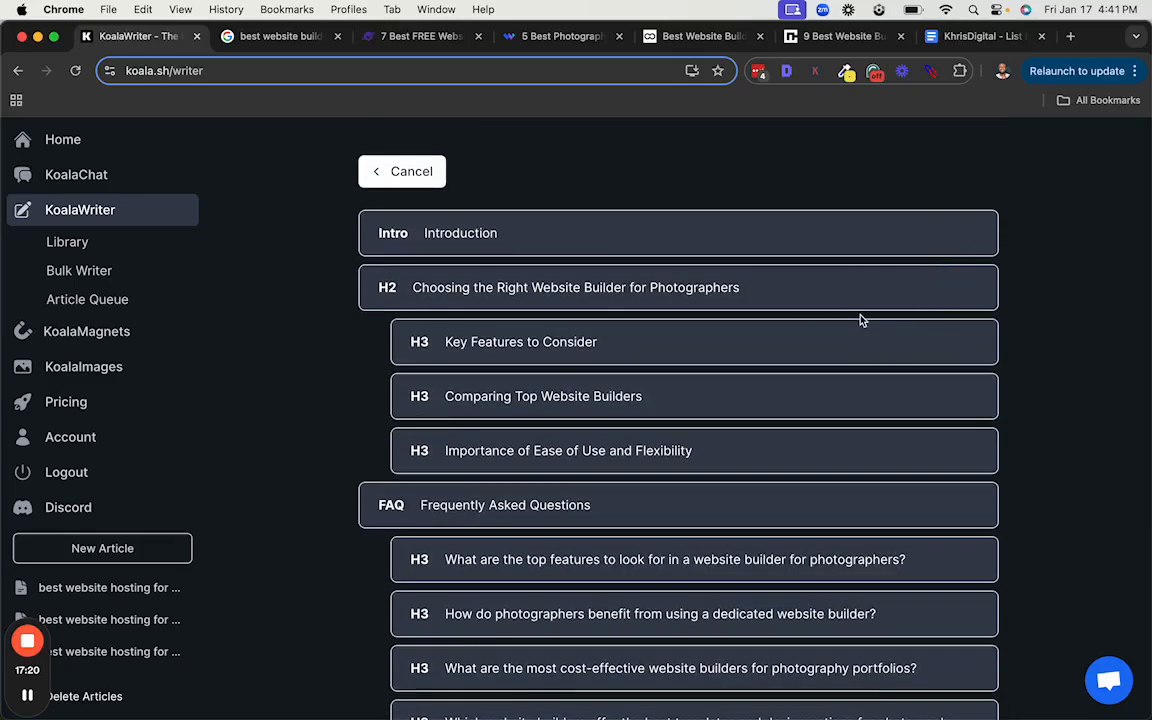
Switch to the List Post Blog Template in Google Docs and move its browser tab beside the KoalaWriter tab
mouse_move(764, 296)
click(968, 36)
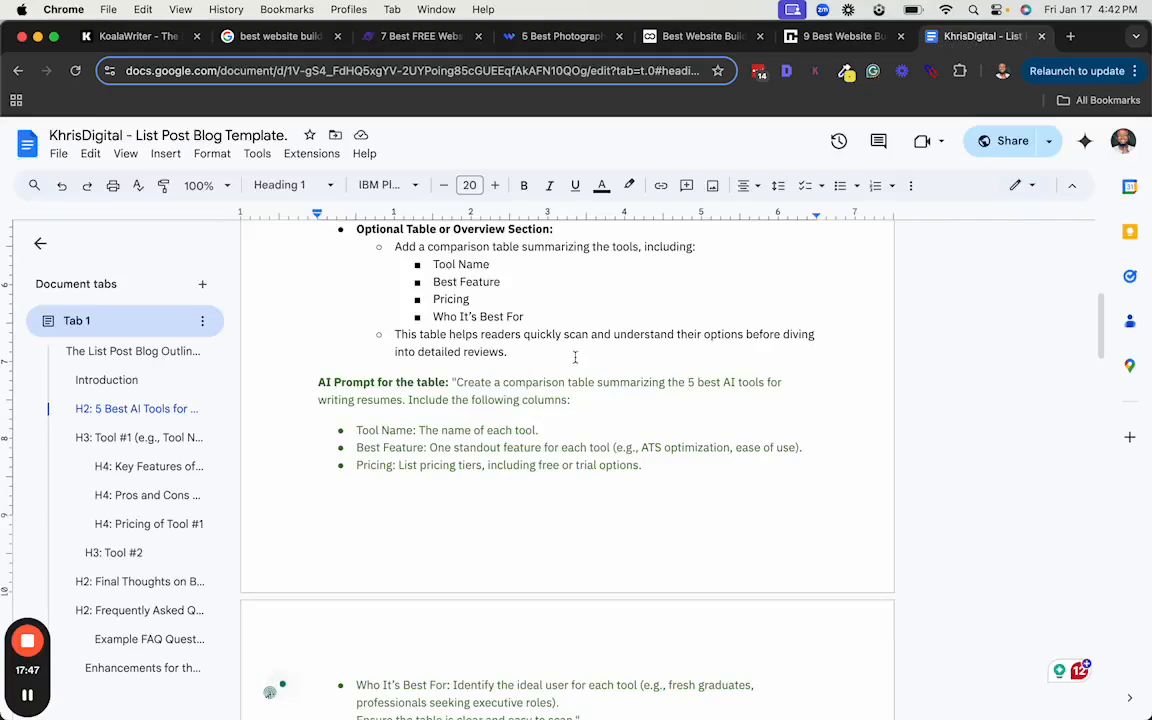
scroll(573, 357, up, 5)
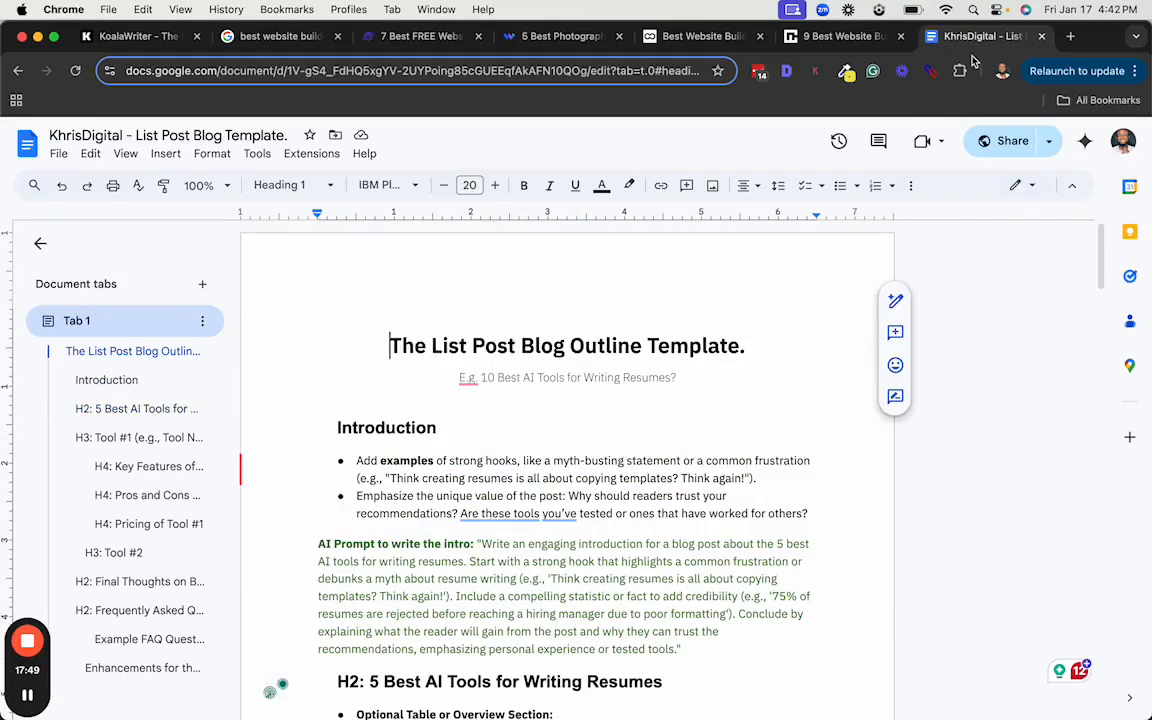
drag(971, 40, 240, 36)
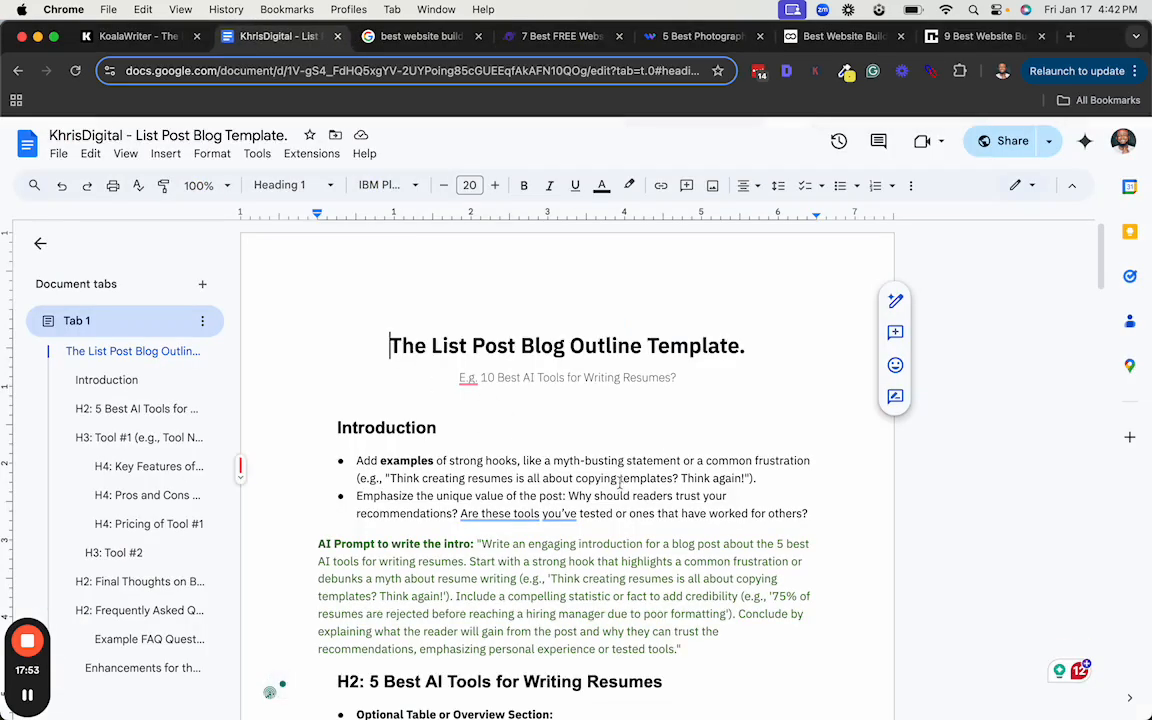
Review the template's Introduction guidance, AI intro prompt and "H2: 5 Best AI Tools for Writing Resumes" section
scroll(482, 476, down, 3)
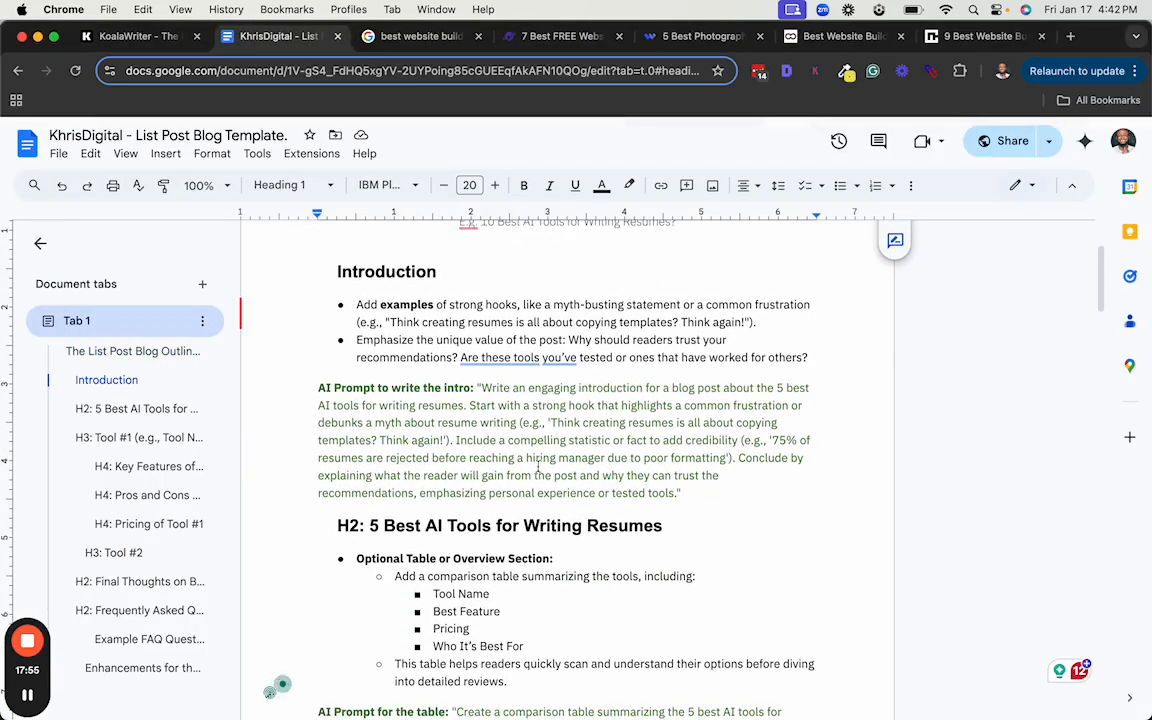
scroll(535, 468, down, 3)
scroll(527, 458, up, 6)
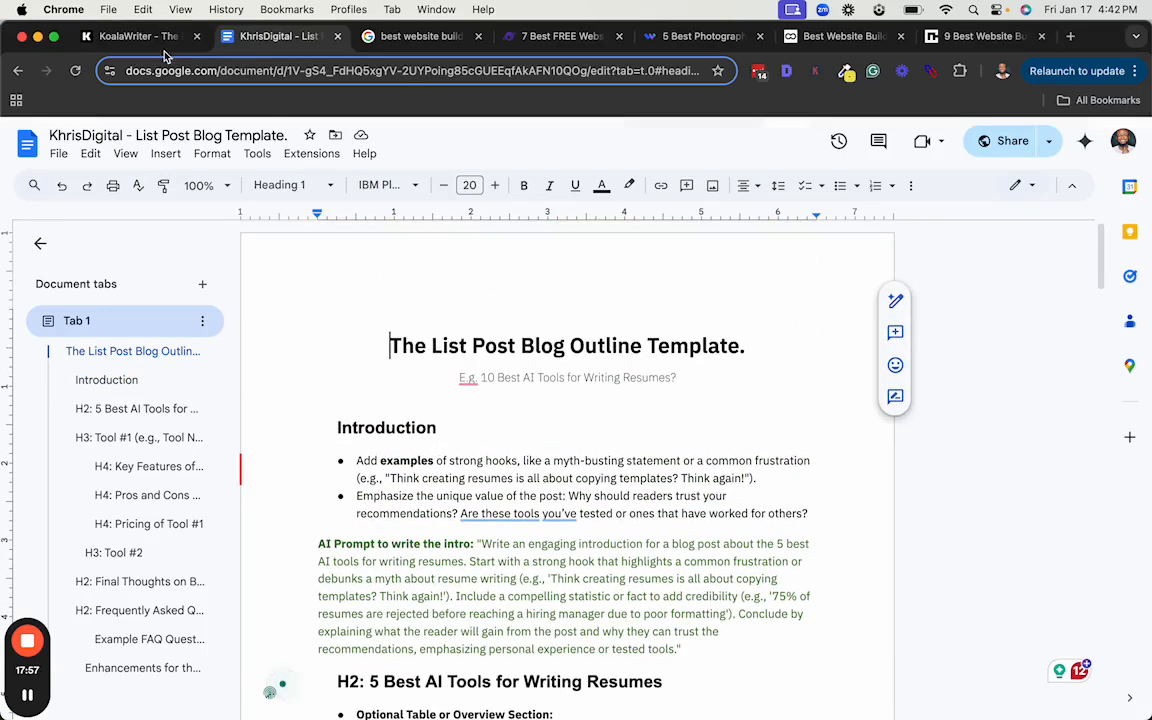
scroll(500, 391, down, 2)
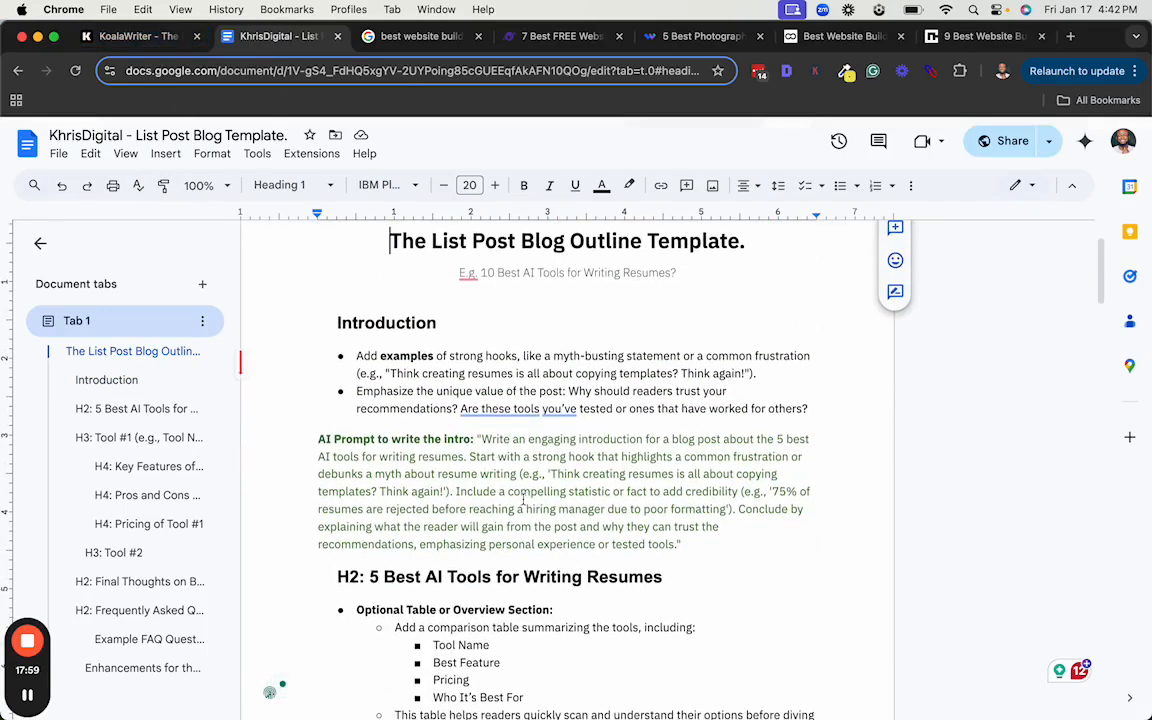
scroll(494, 450, up, 1)
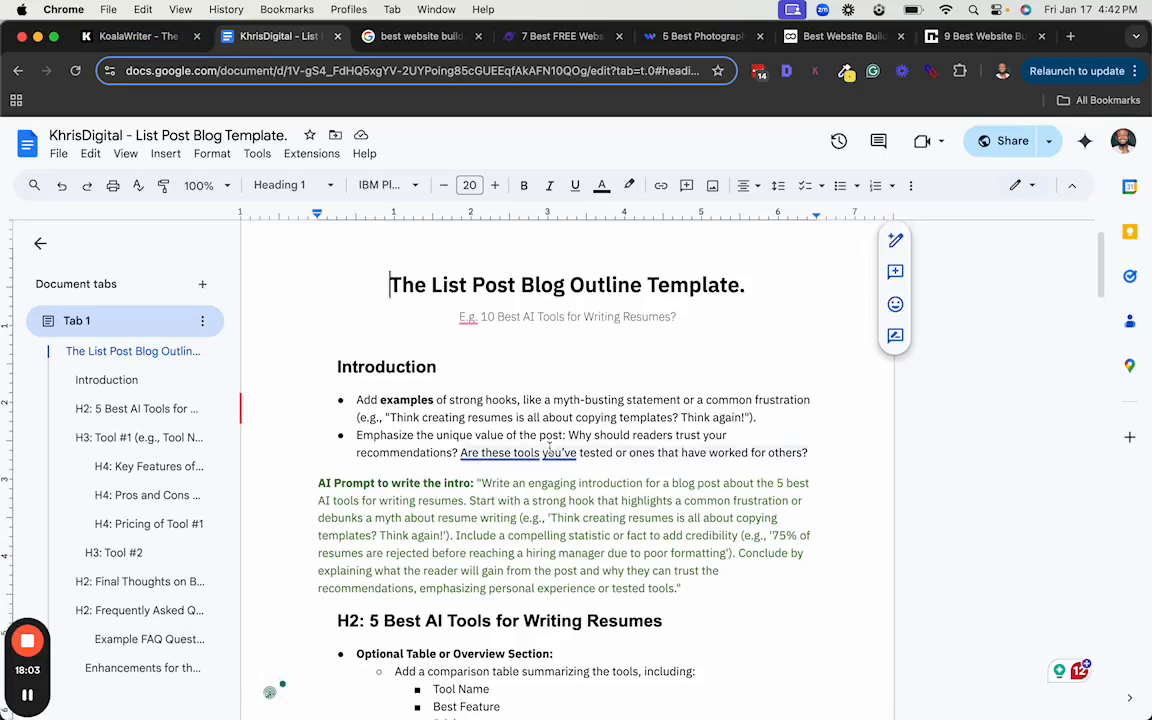
scroll(475, 517, down, 2)
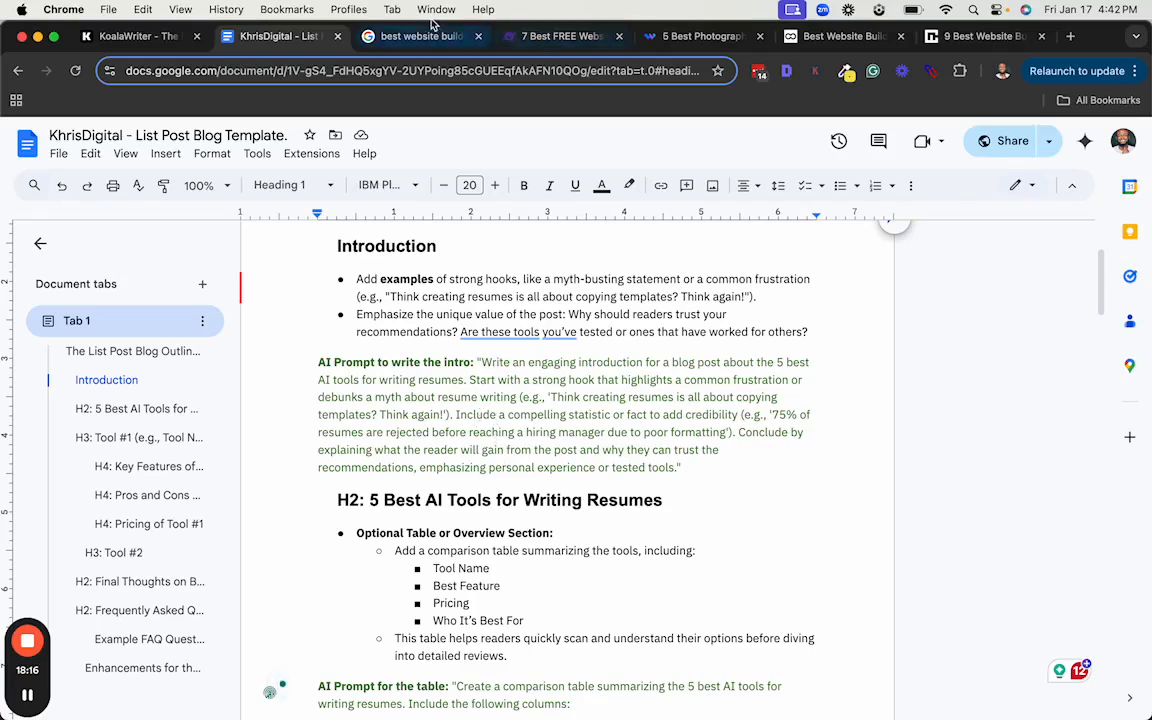
Compare the recommended builder lists in the Website Planet, Website Builder Expert, Tooltester and Cybernews articles
click(533, 40)
scroll(468, 330, up, 5)
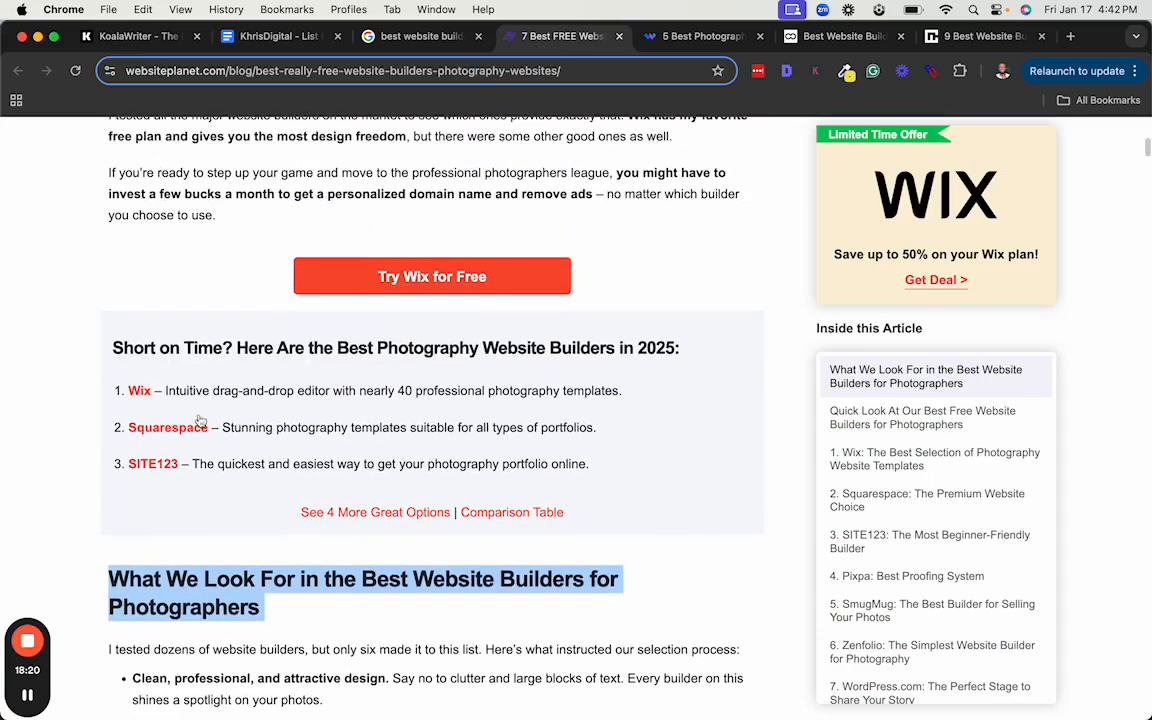
click(700, 36)
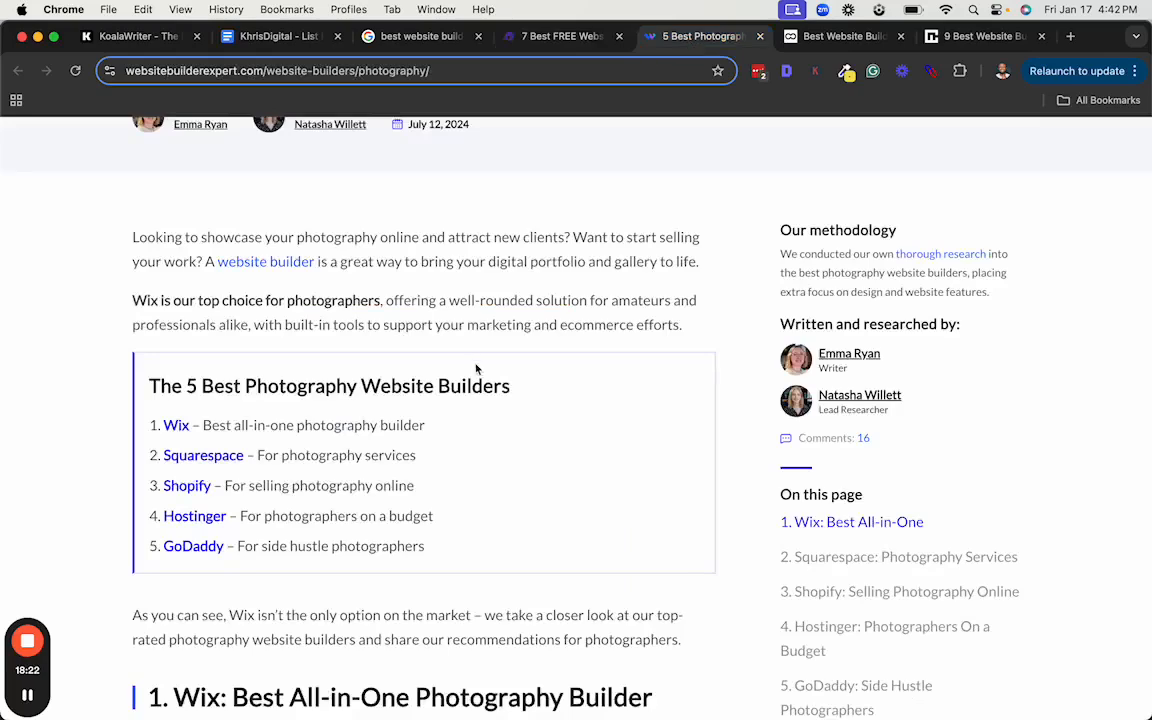
click(845, 38)
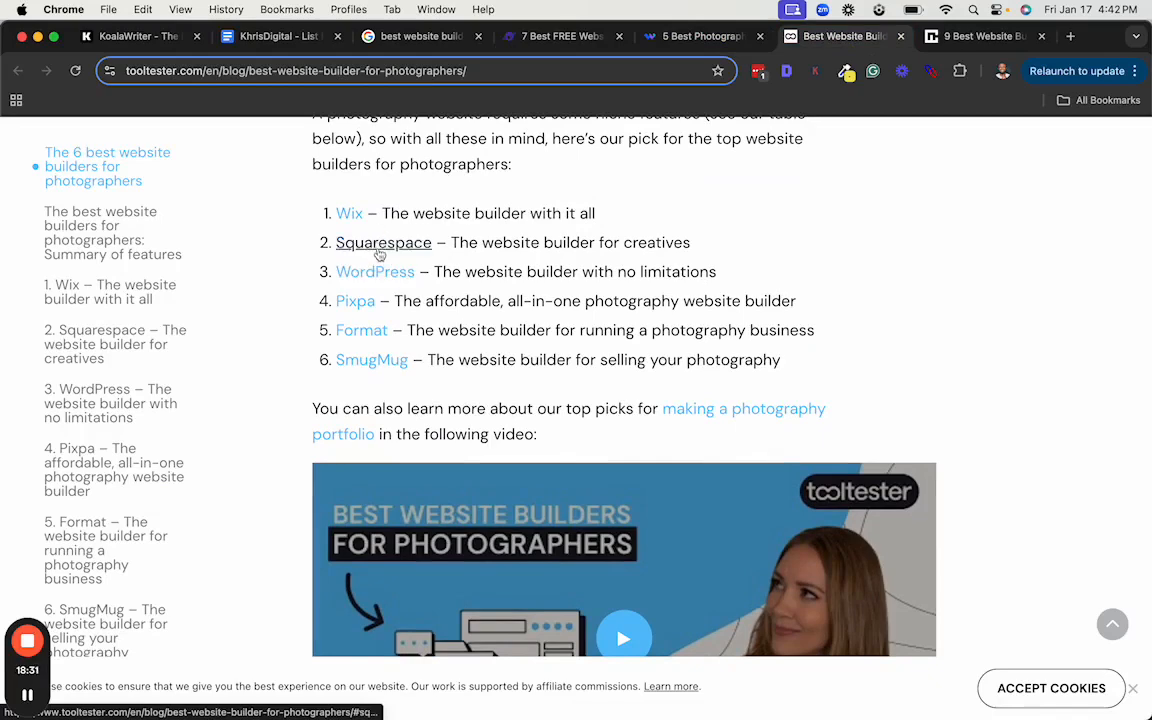
click(955, 38)
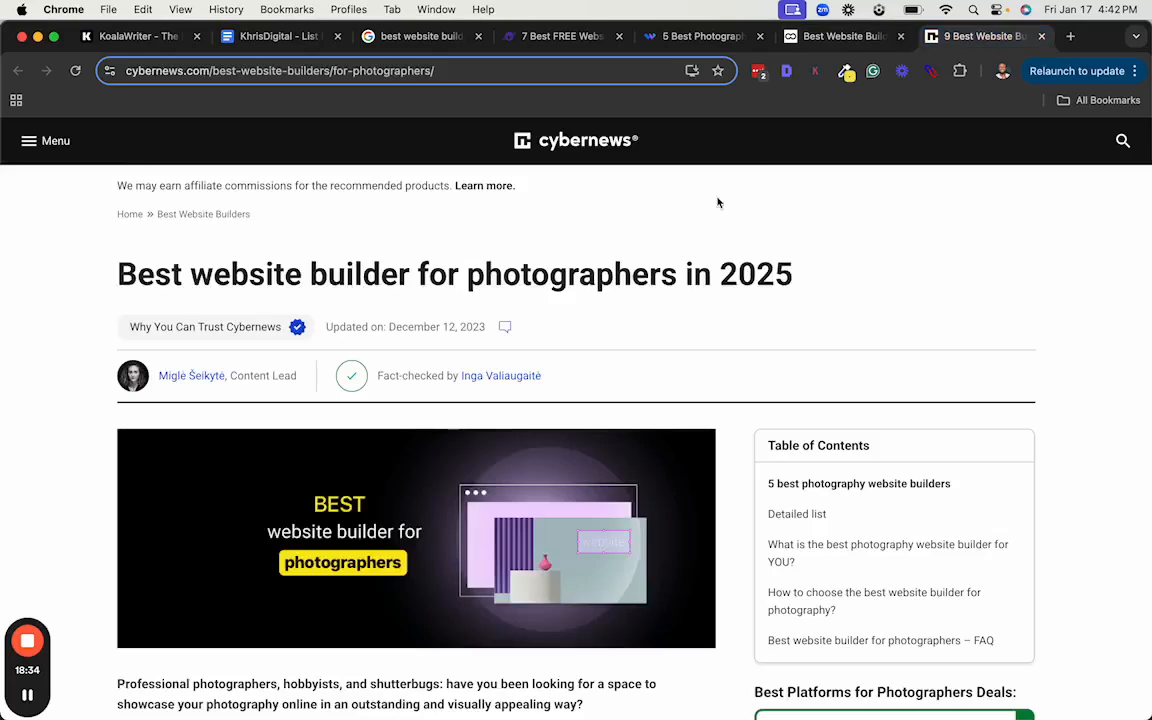
scroll(236, 561, down, 5)
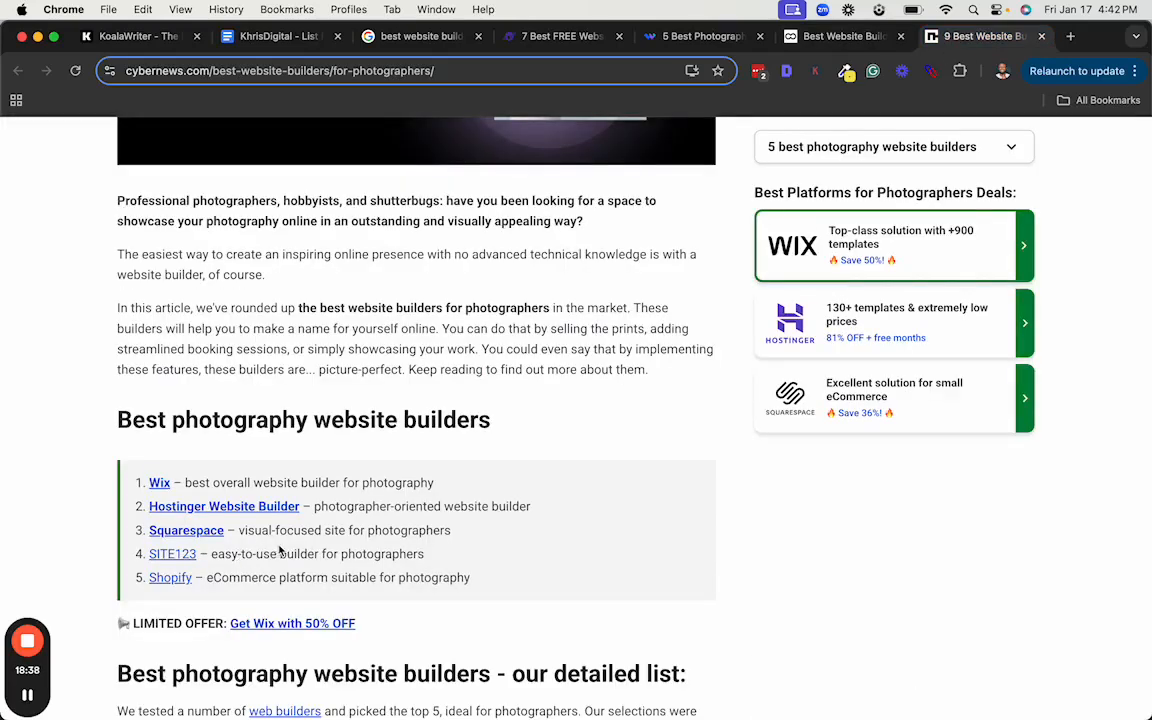
Copy the template's AI intro prompt up to "a myth about resume writing" into the KoalaWriter Introduction section's Extra Section Prompt
click(128, 38)
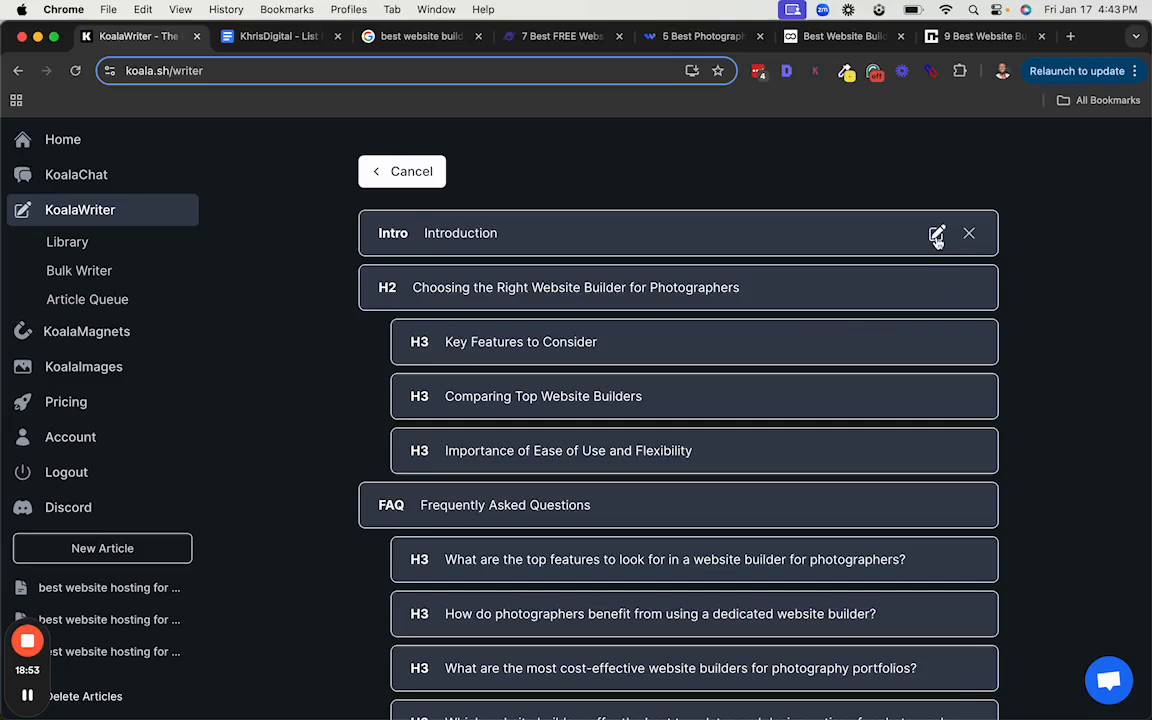
click(937, 236)
click(891, 248)
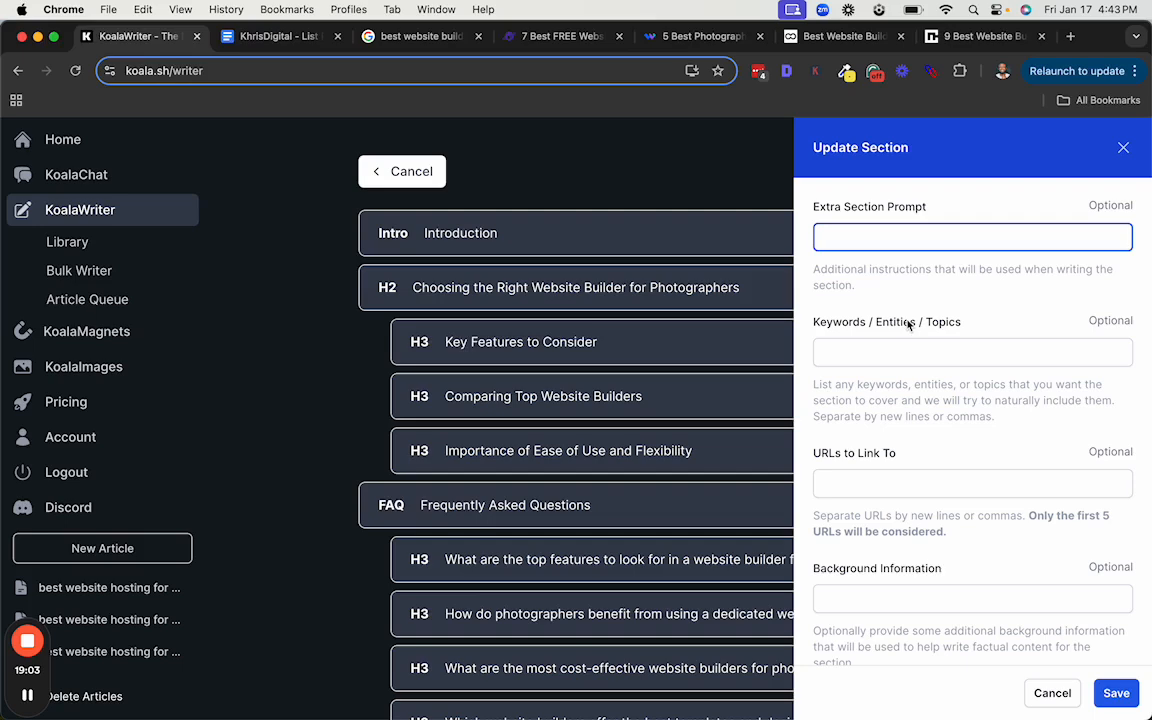
click(252, 38)
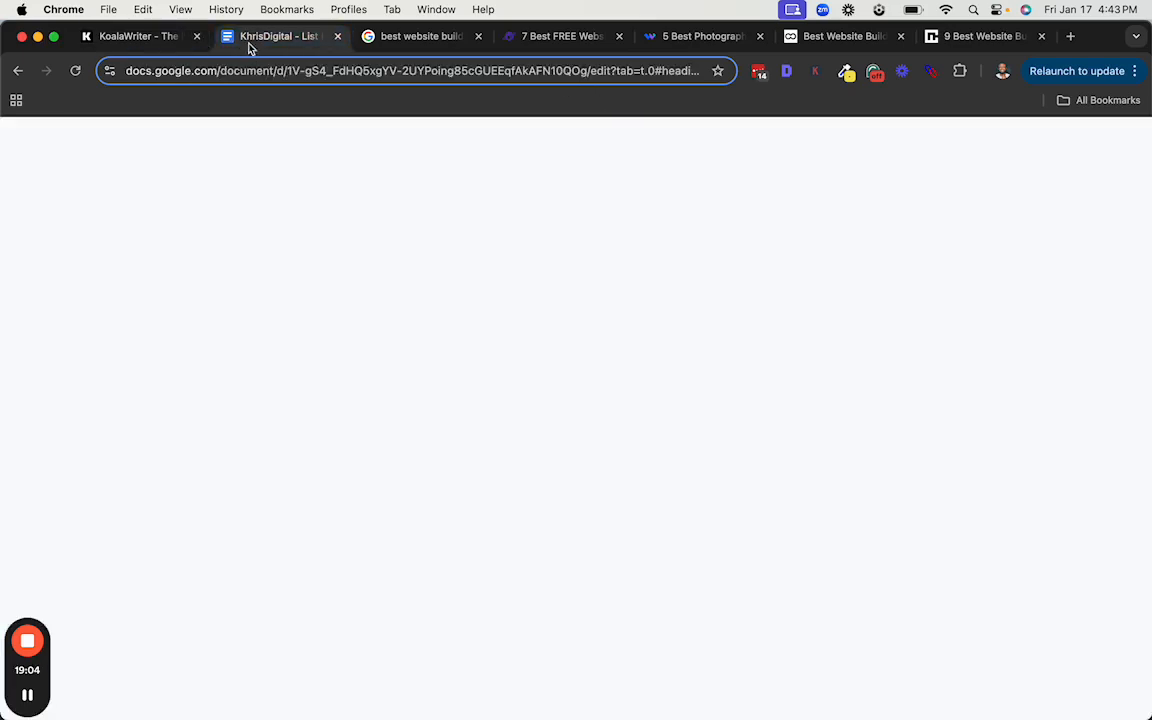
drag(482, 362, 517, 401)
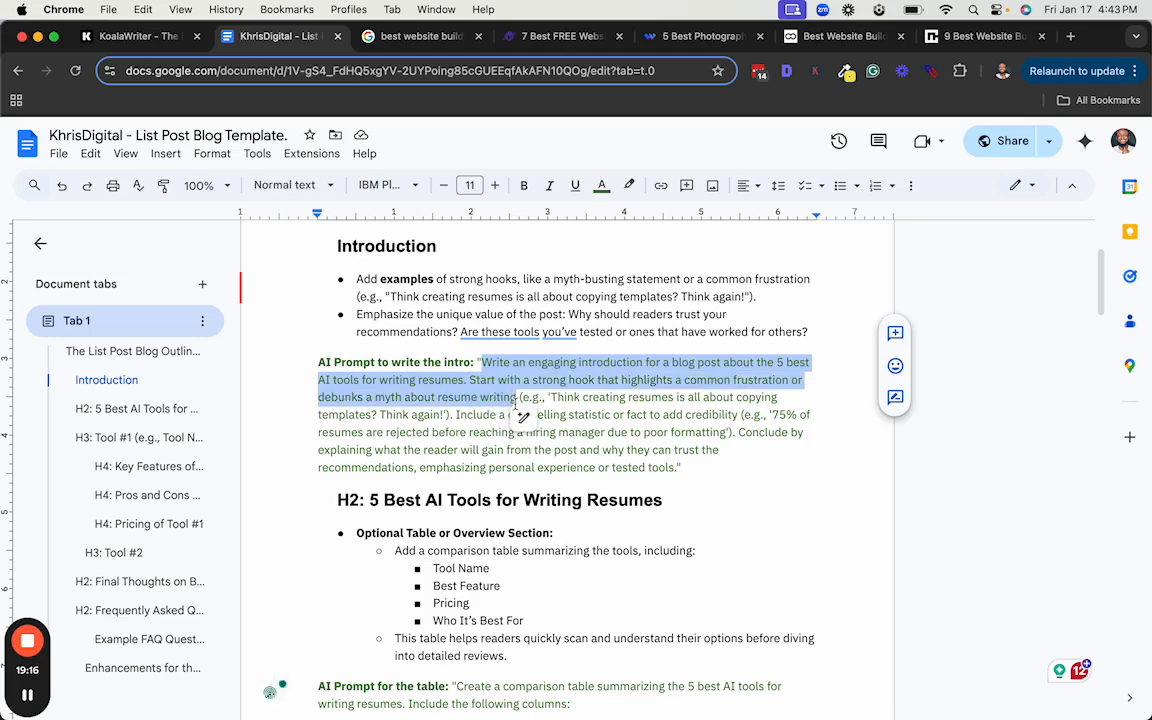
key(super+c)
click(130, 36)
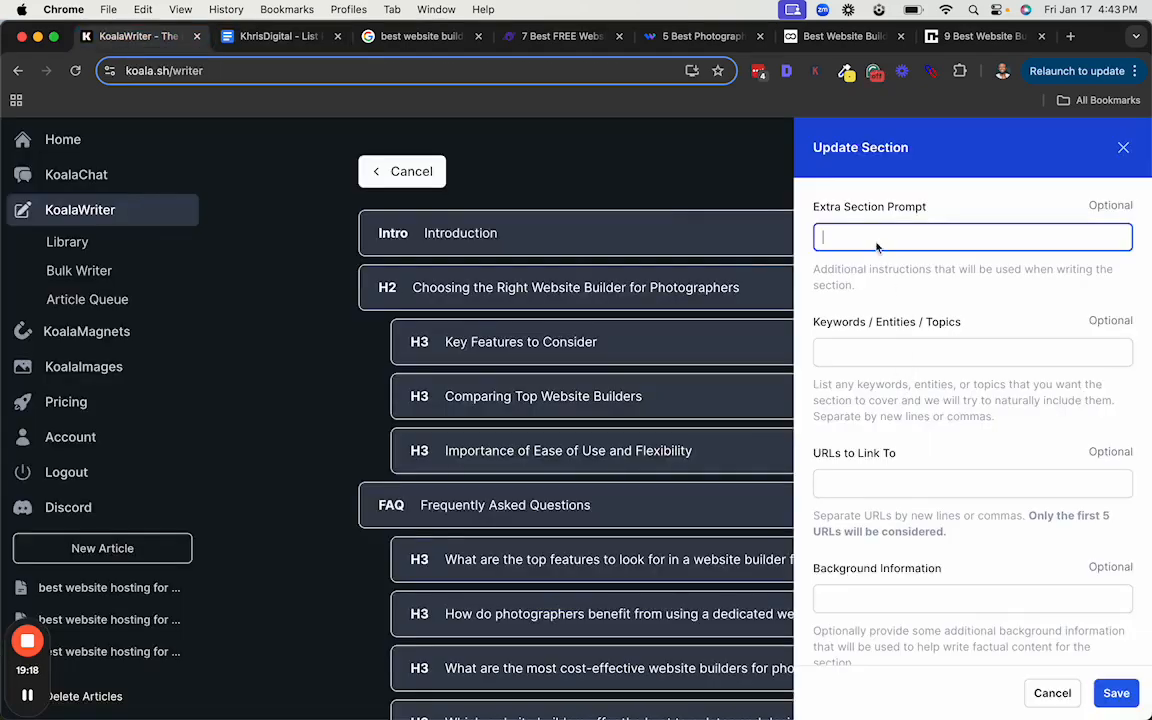
key(super+v)
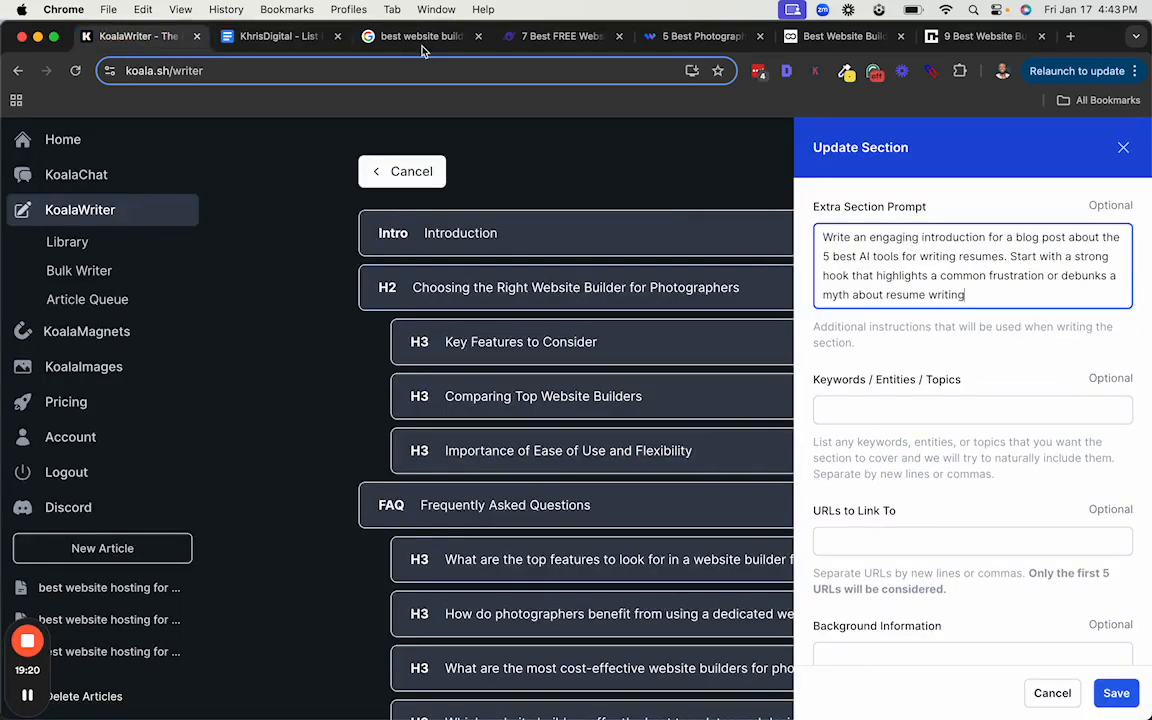
Replace "best AI tools for writing resumes" in the Introduction's extra prompt with "best website builder for photographers"
click(380, 40)
drag(830, 256, 1002, 254)
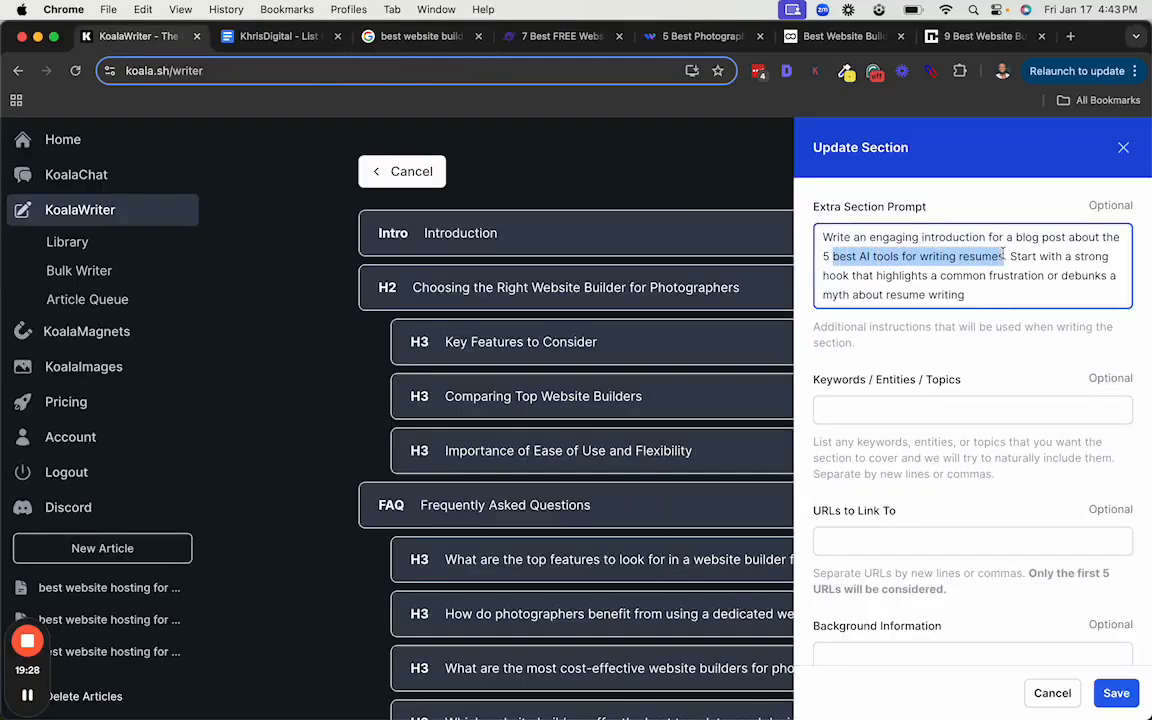
key(super+v)
Replace "resume writing" at the end of the Introduction's extra prompt with "website building for photographers"
click(1045, 297)
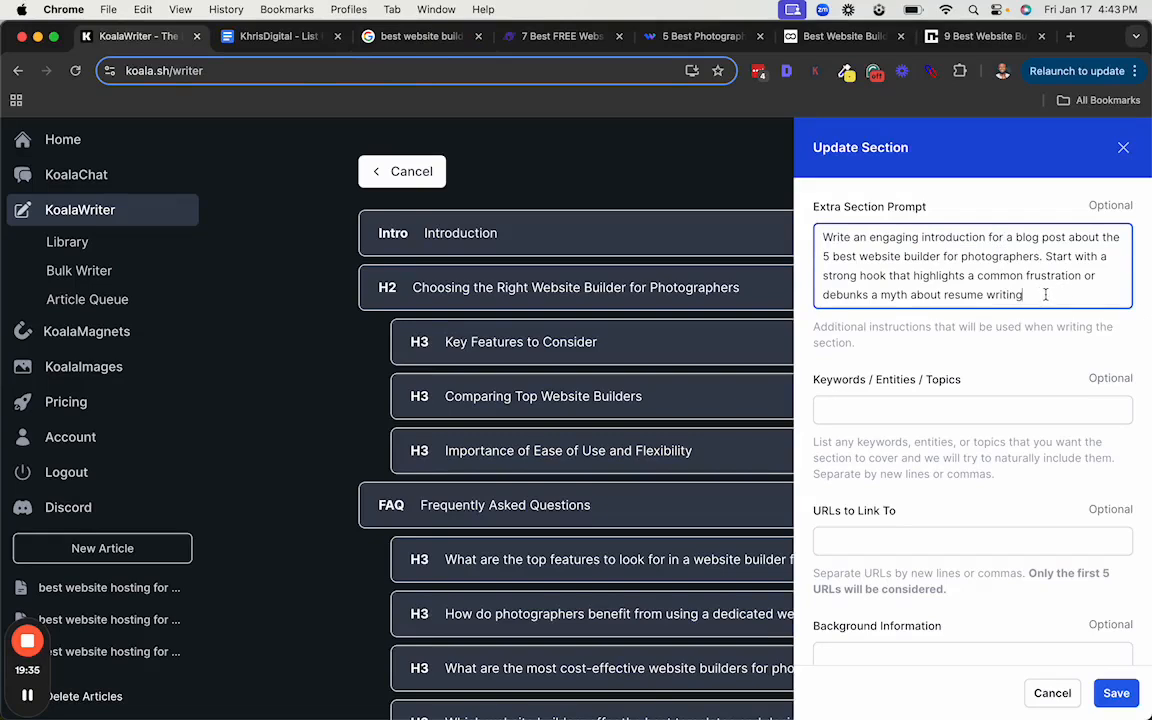
drag(1045, 294, 946, 295)
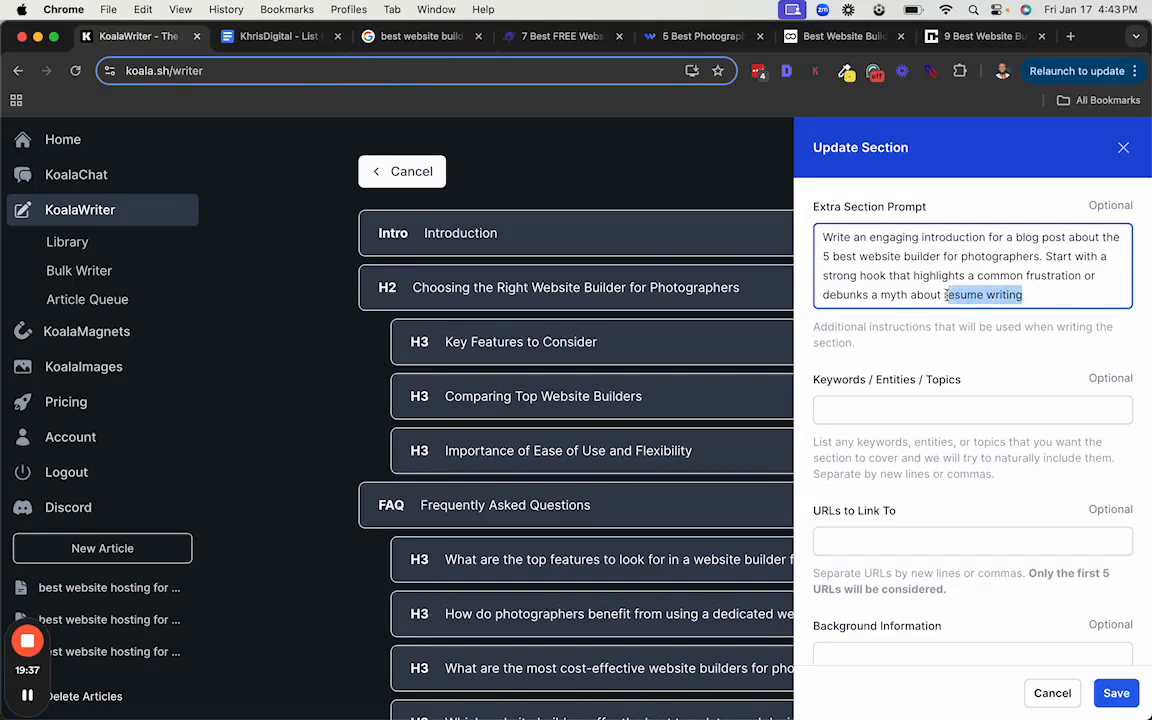
key(BackSpace)
key(BackSpace)
text(websit)
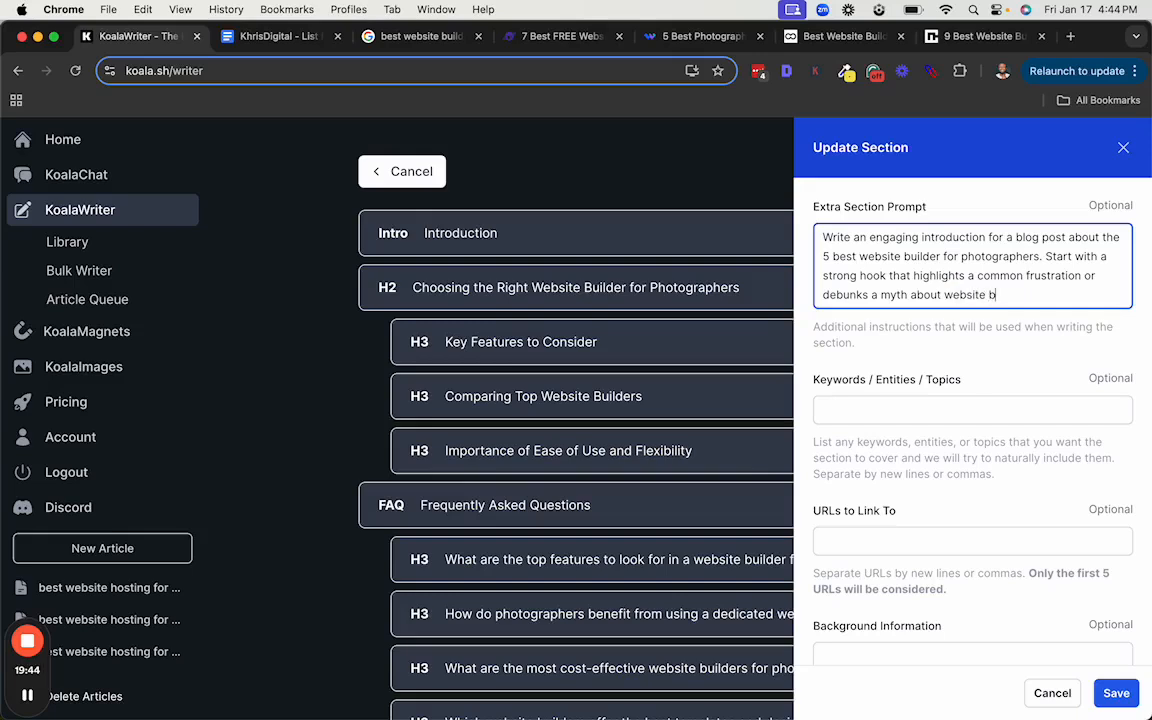
text(e builder)
key(BackSpace)
text(otographers)
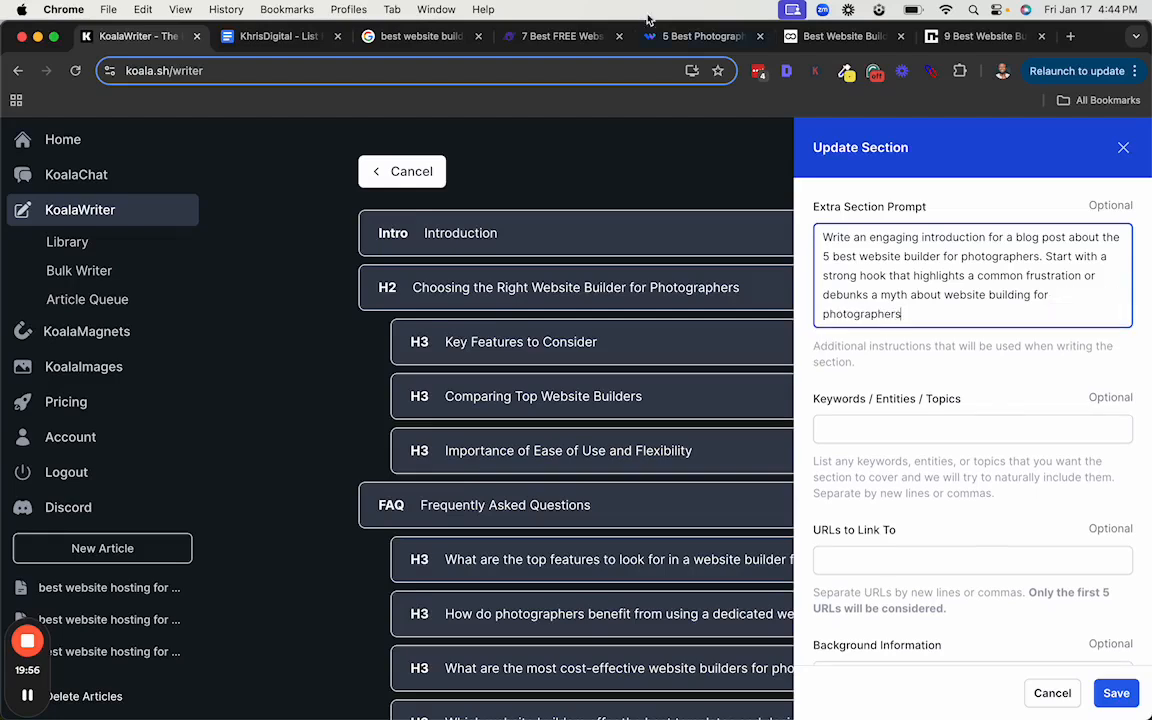
Copy "Include a compelling statistic or fact to add credibility" from the template's intro prompt and append it to the Introduction's Extra Section Prompt
click(289, 37)
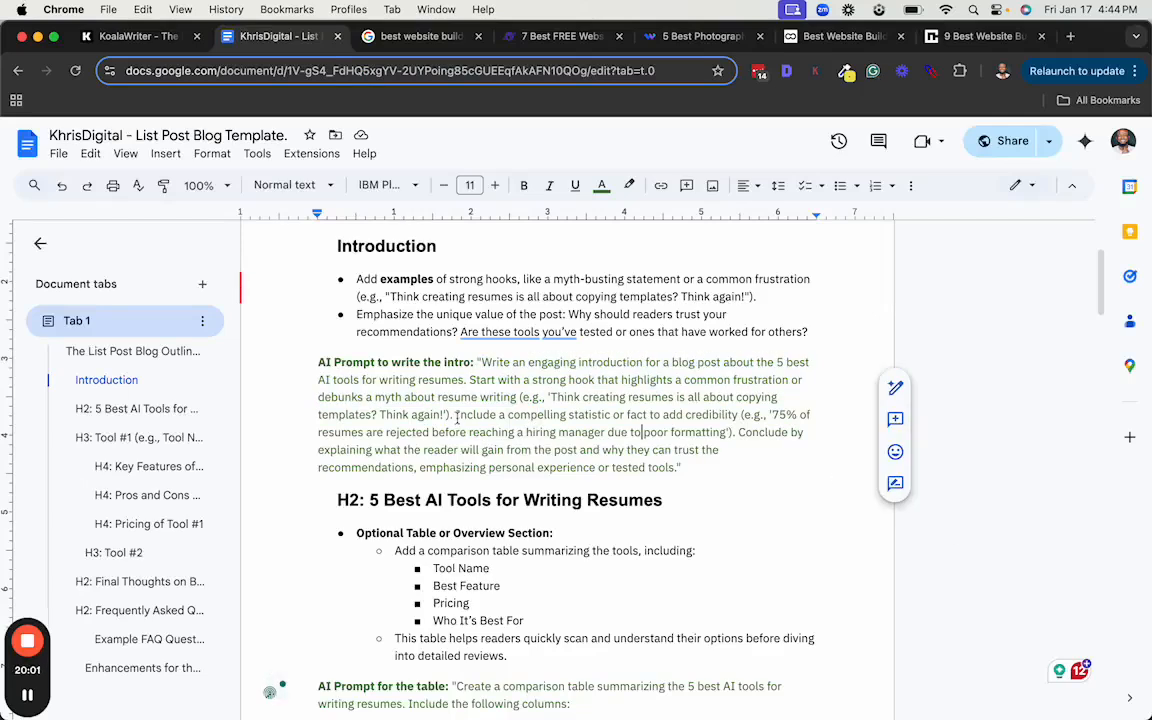
drag(456, 414, 738, 414)
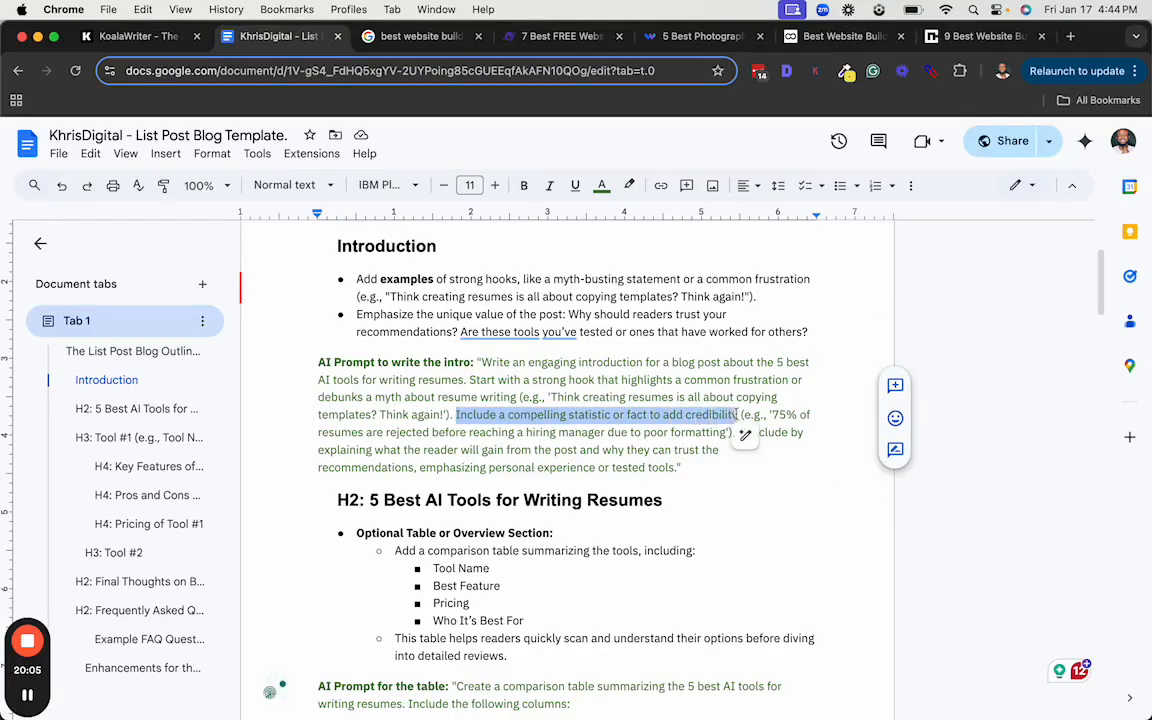
click(557, 432)
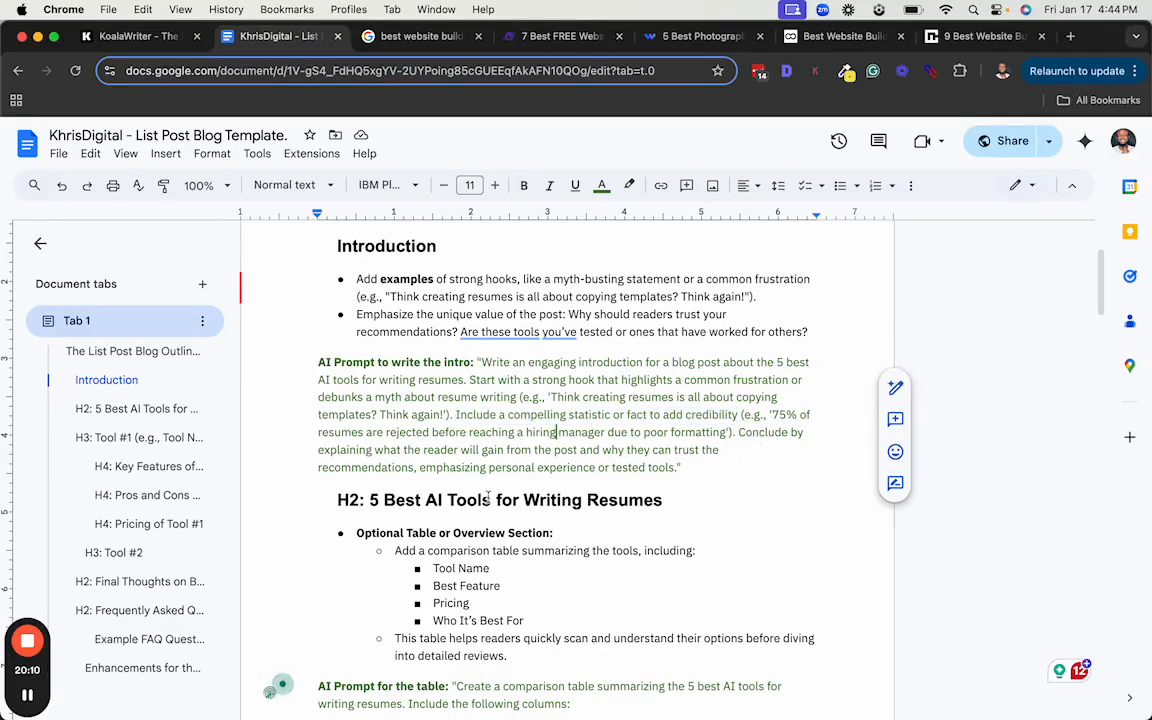
click(143, 40)
key(super+v)
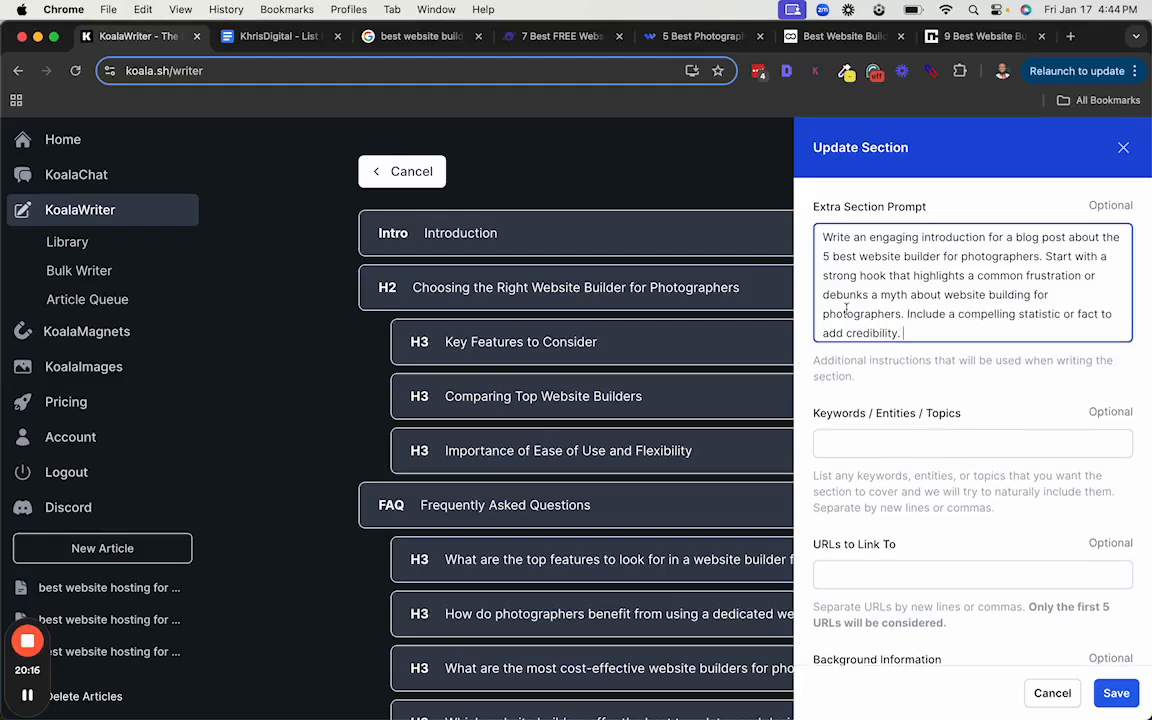
Append the template intro prompt's closing sentence, from "Conclude by explaining" to "tested tools.", to the Introduction's extra prompt and save the section
click(265, 42)
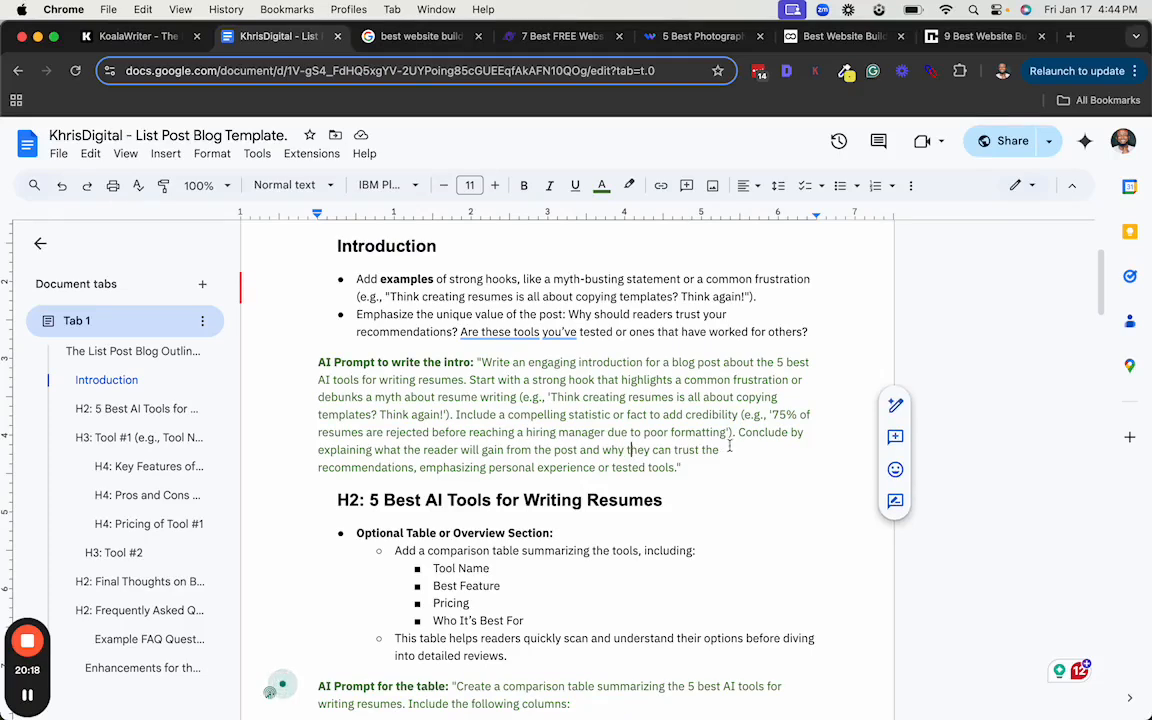
drag(738, 433, 676, 483)
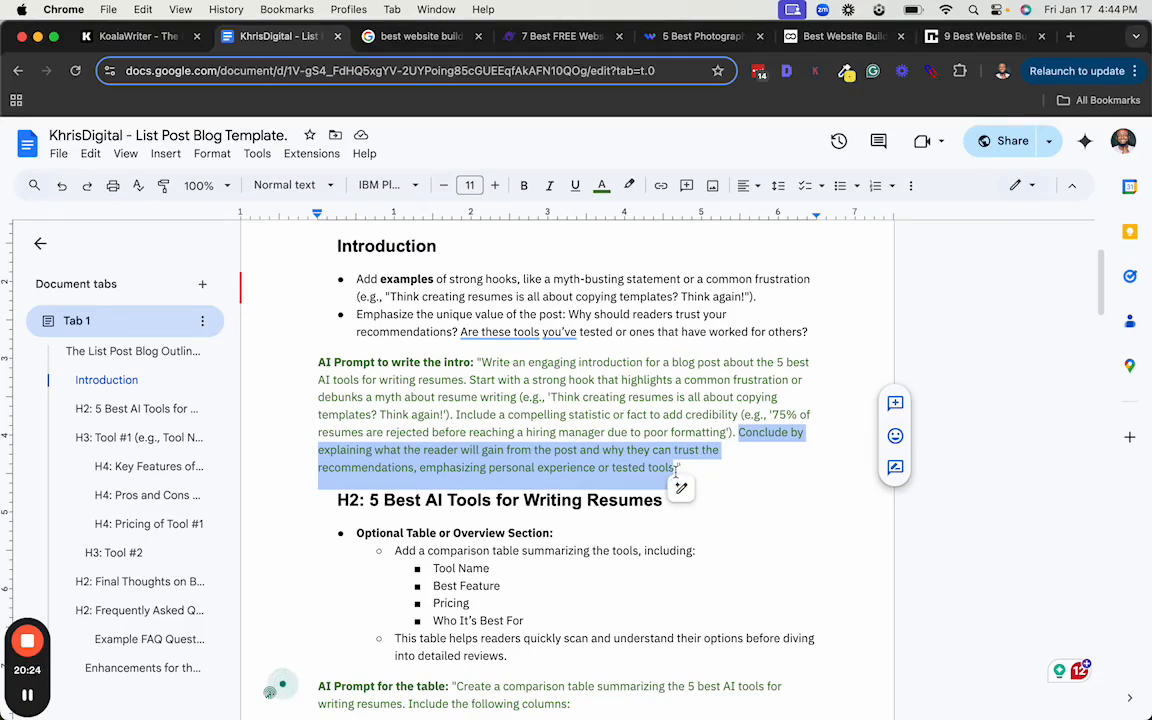
key(super+c)
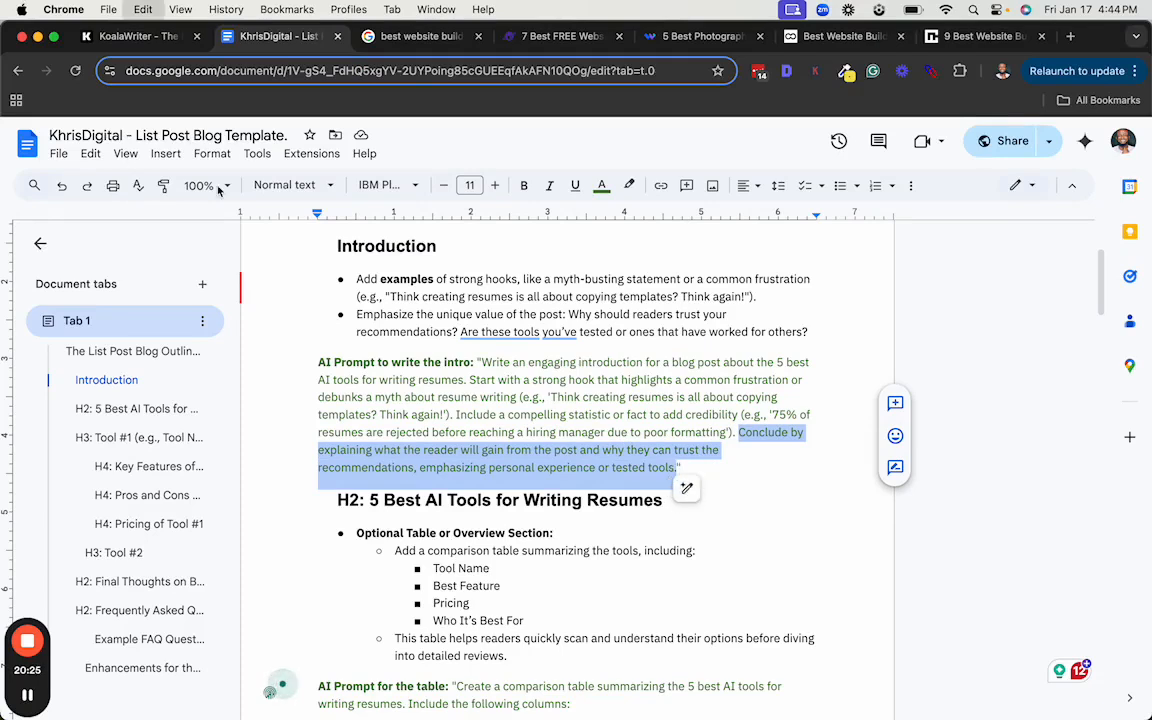
click(150, 36)
key(super+v)
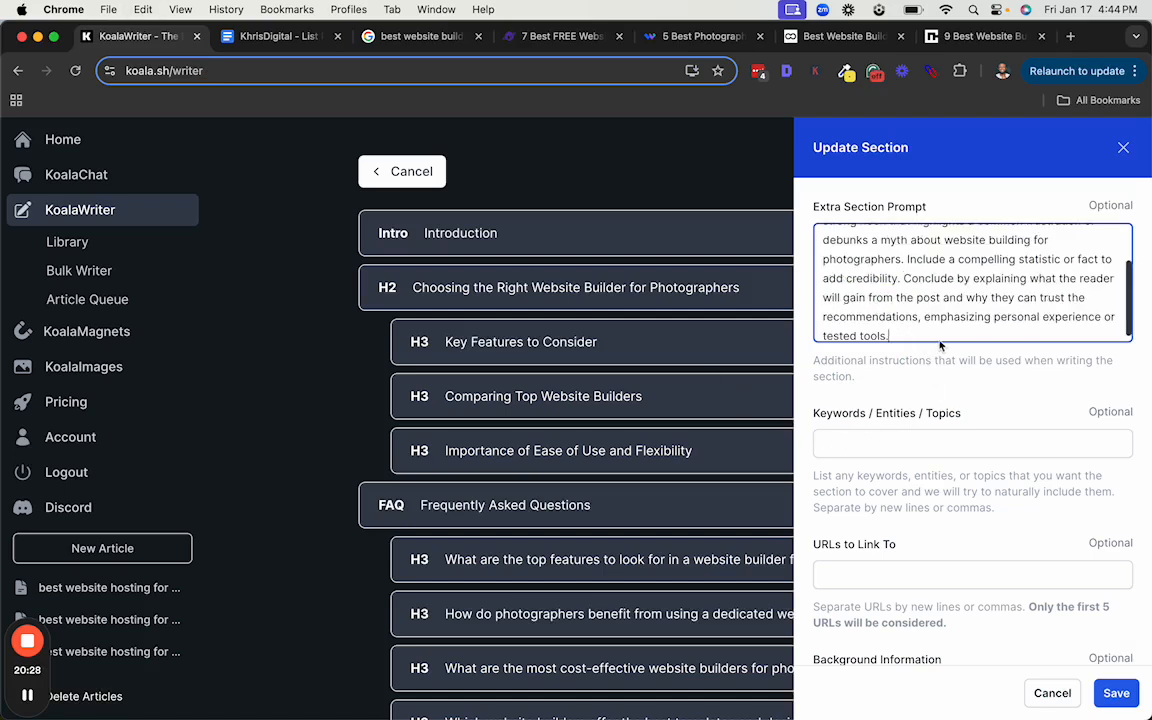
scroll(931, 336, up, 5)
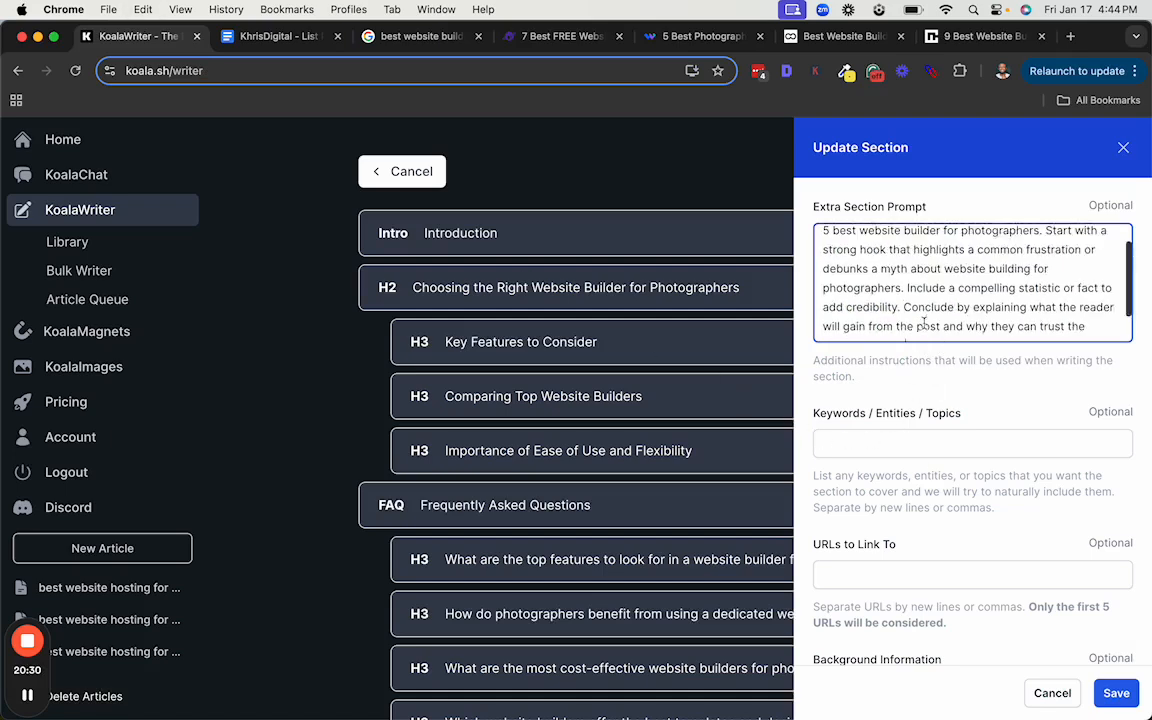
click(1116, 693)
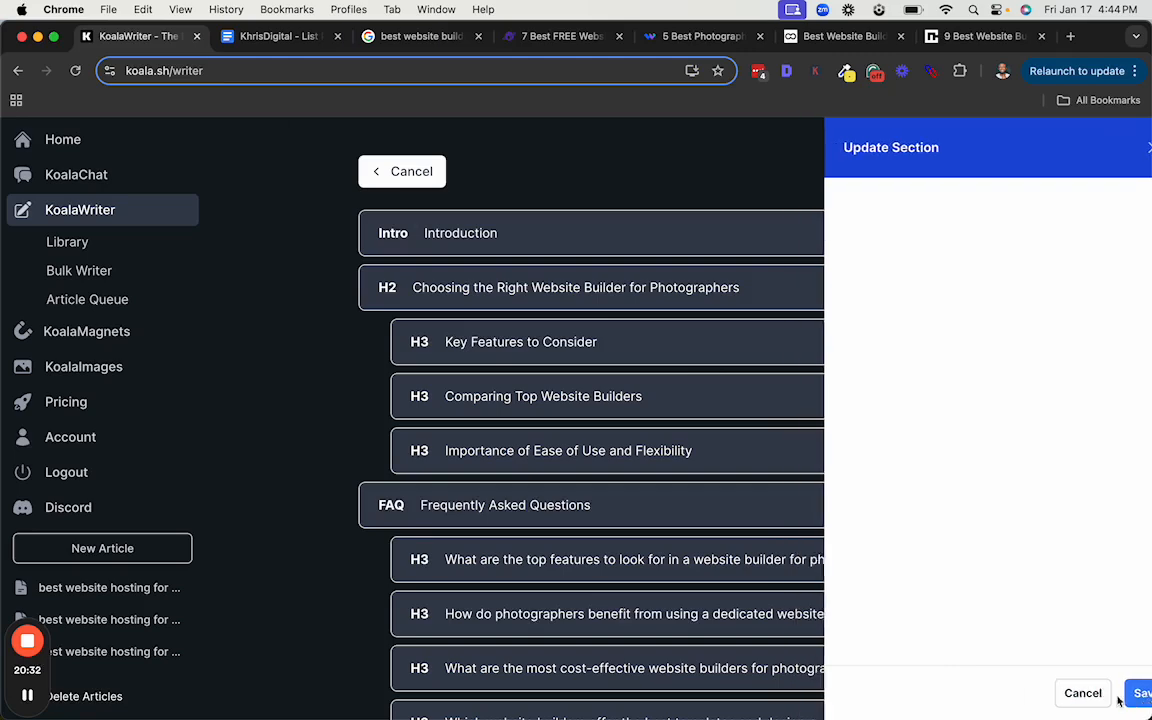
Start a new outline section and fill its Section Name with the Google search phrase "best website builder for photographers"
click(267, 42)
scroll(390, 428, down, 2)
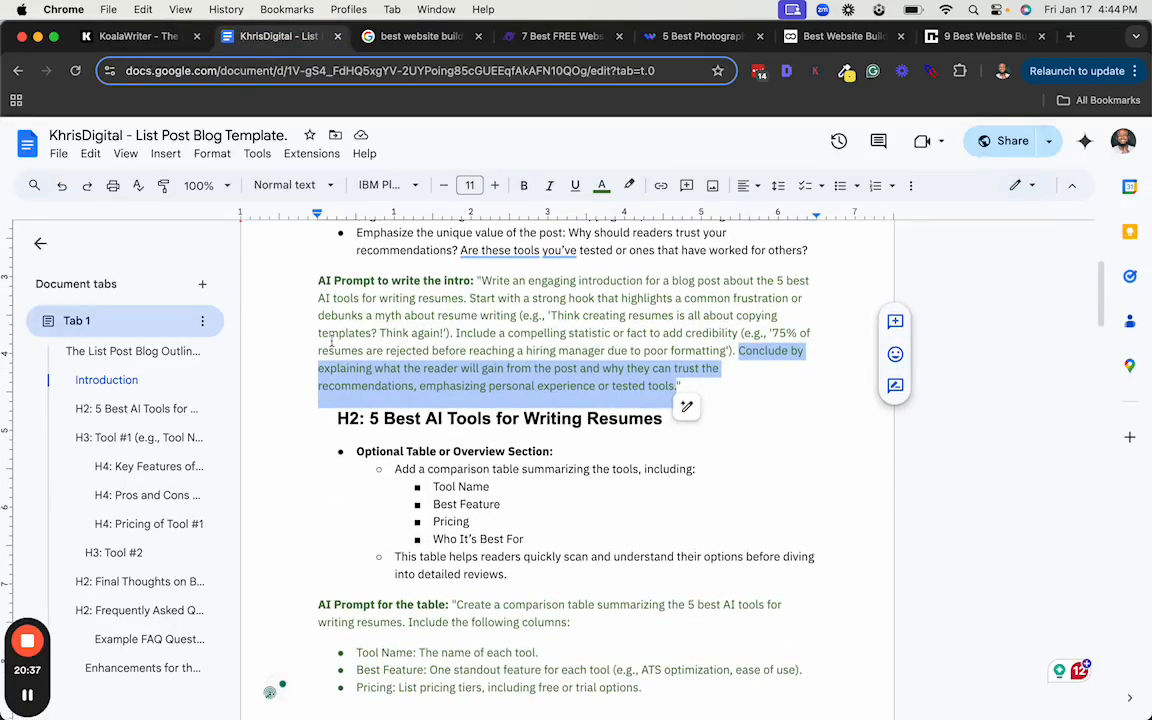
click(125, 37)
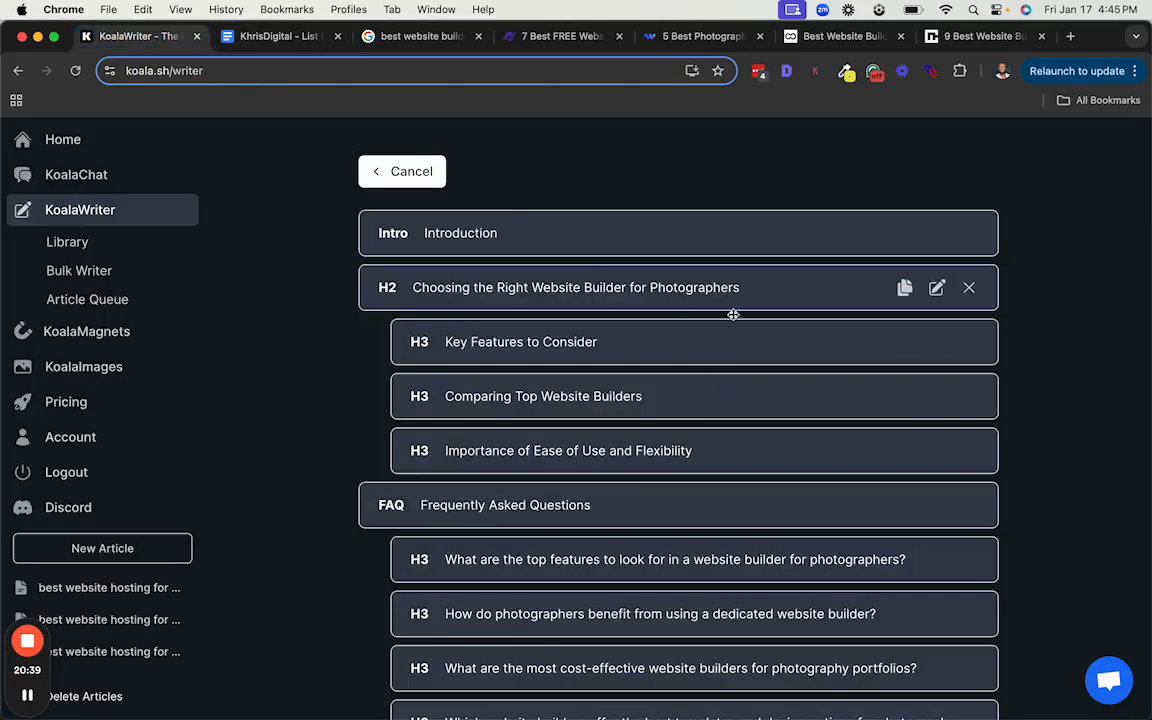
scroll(851, 373, down, 2)
scroll(851, 373, down, 5)
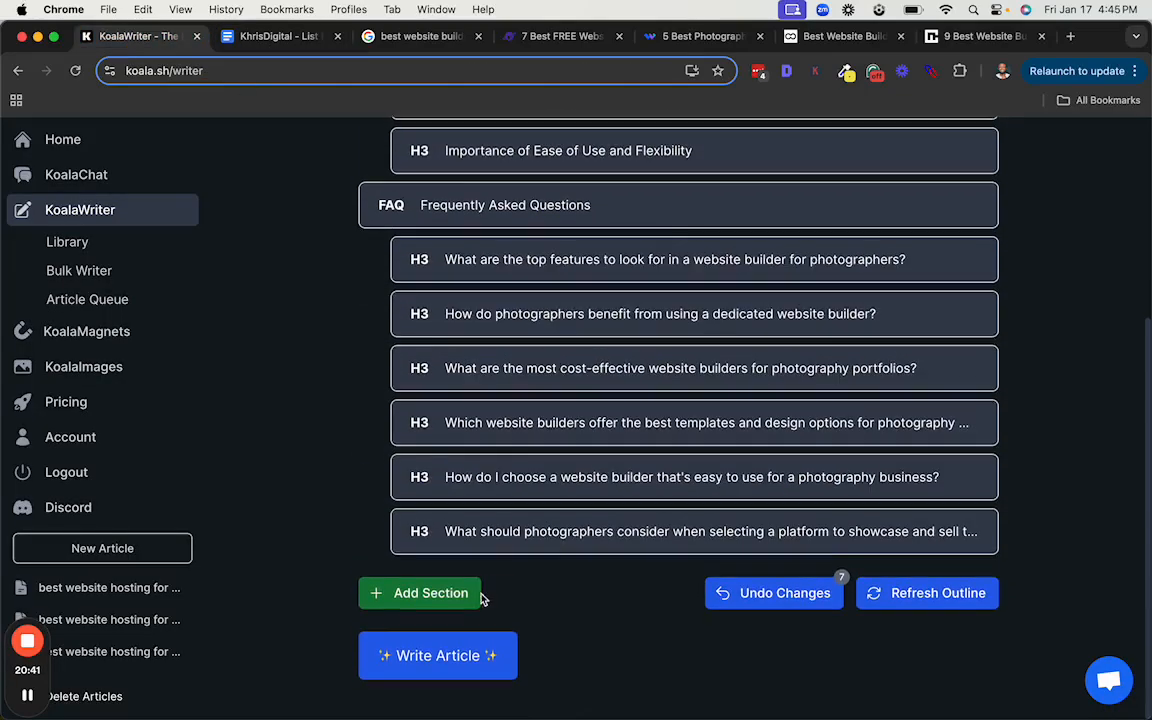
click(424, 597)
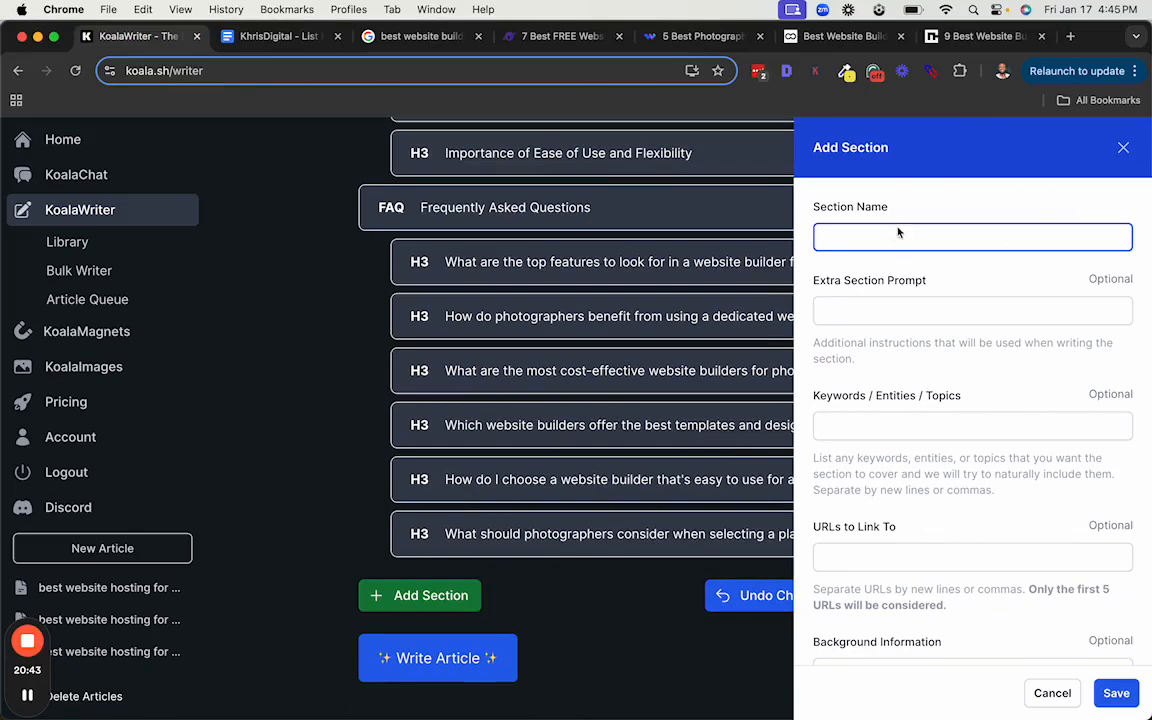
click(429, 40)
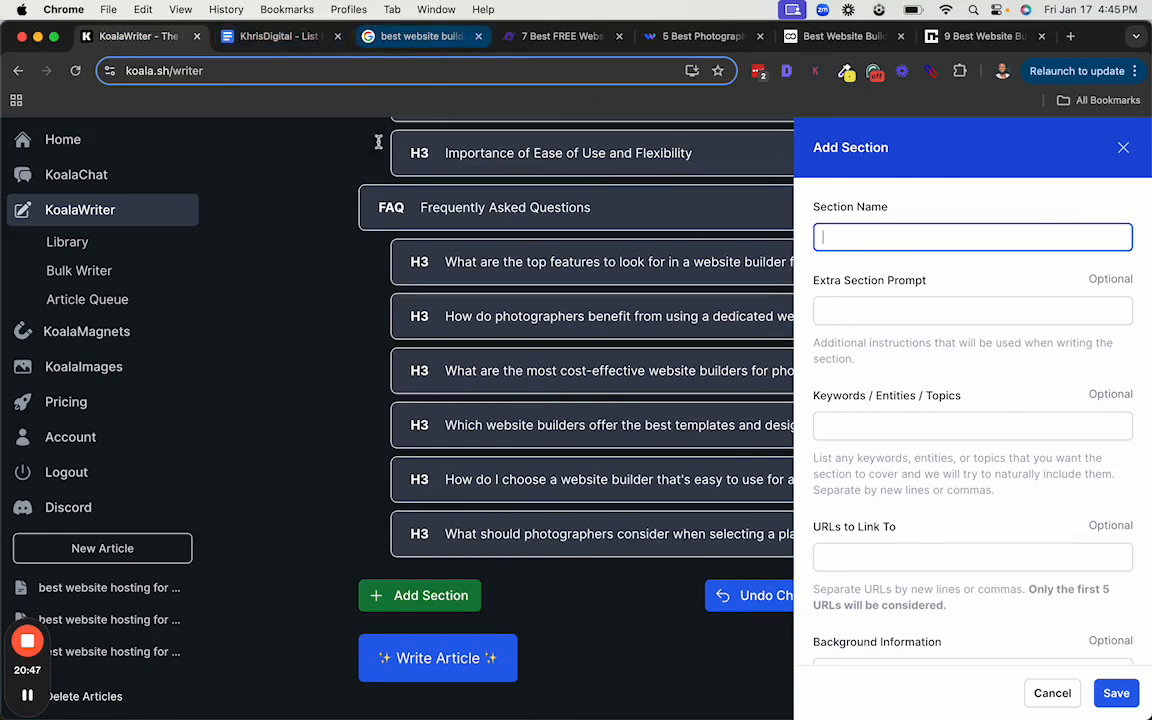
key(super+z)
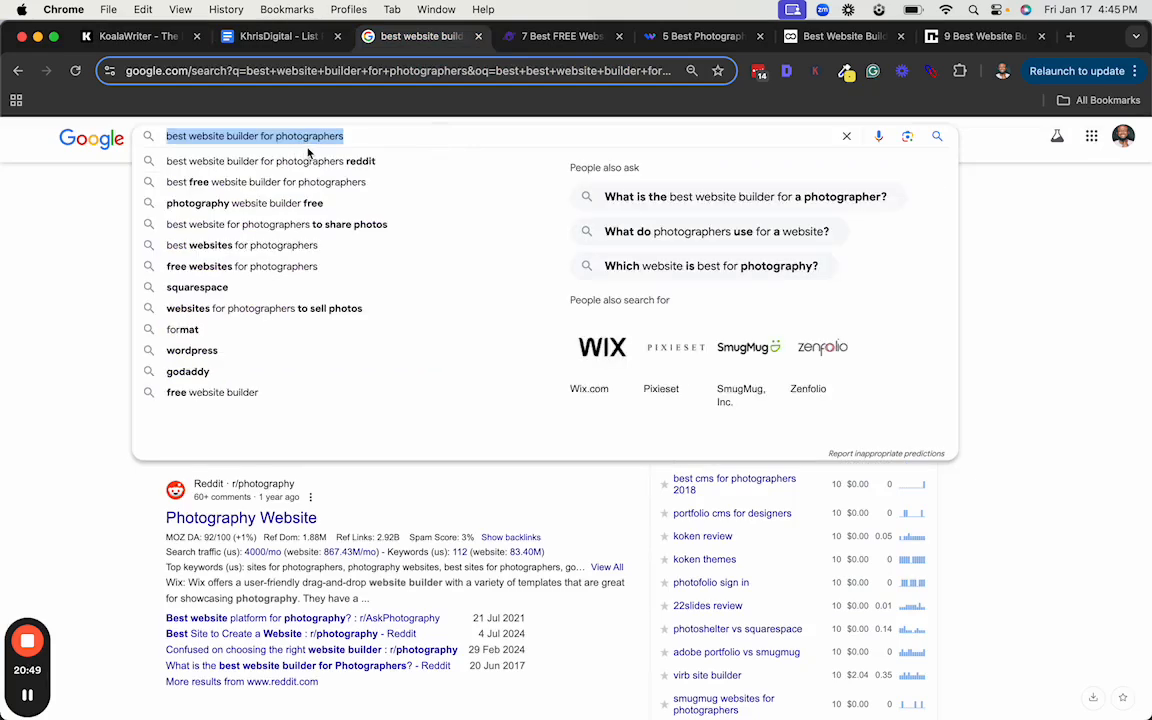
click(144, 41)
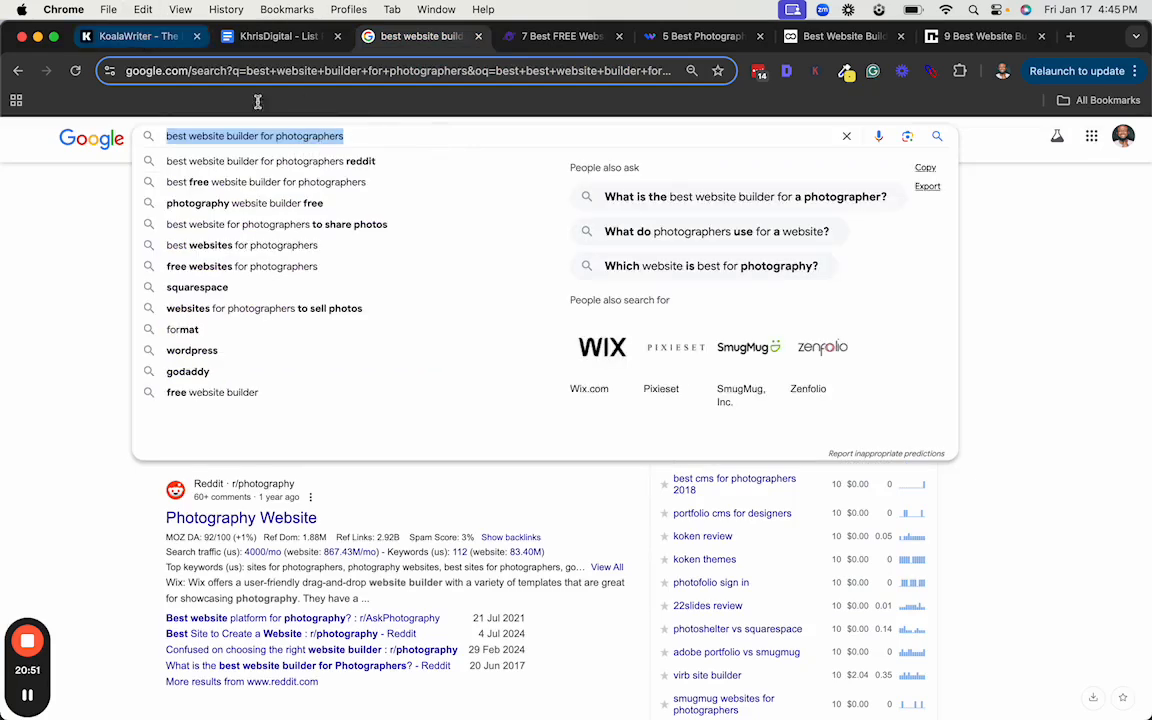
key(super+v)
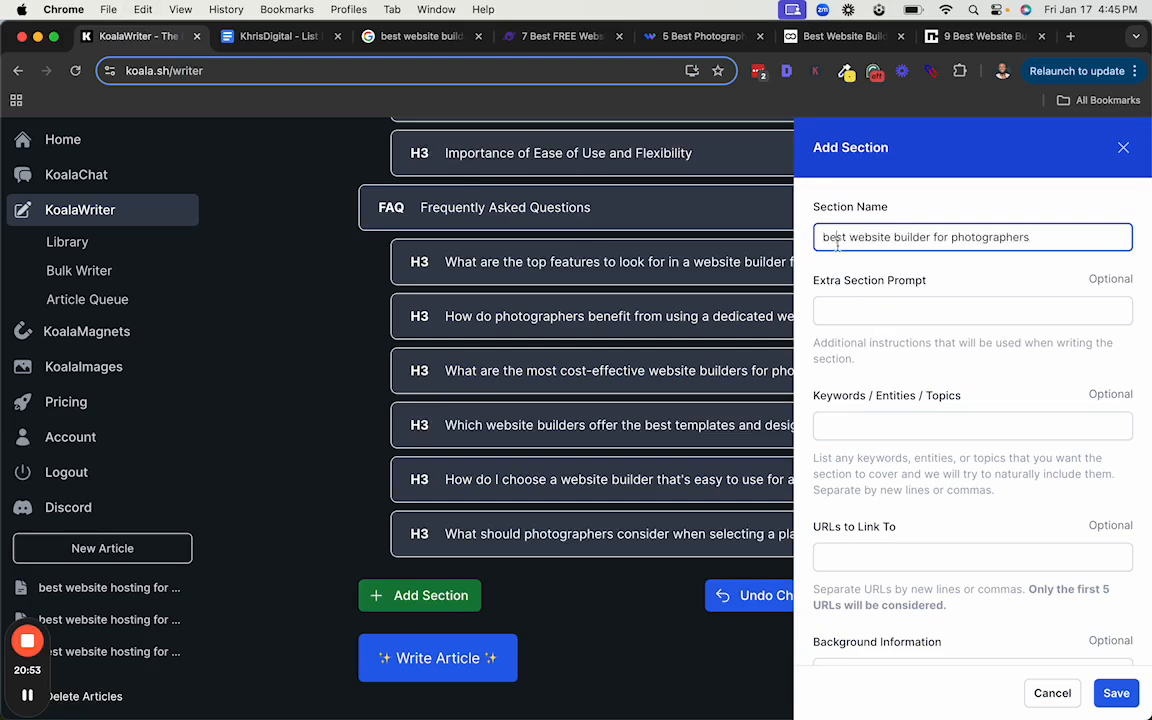
Edit the new section's name to read "5 Best Website Builders for Photographers"
key(super+a)
key(Left)
text(5)
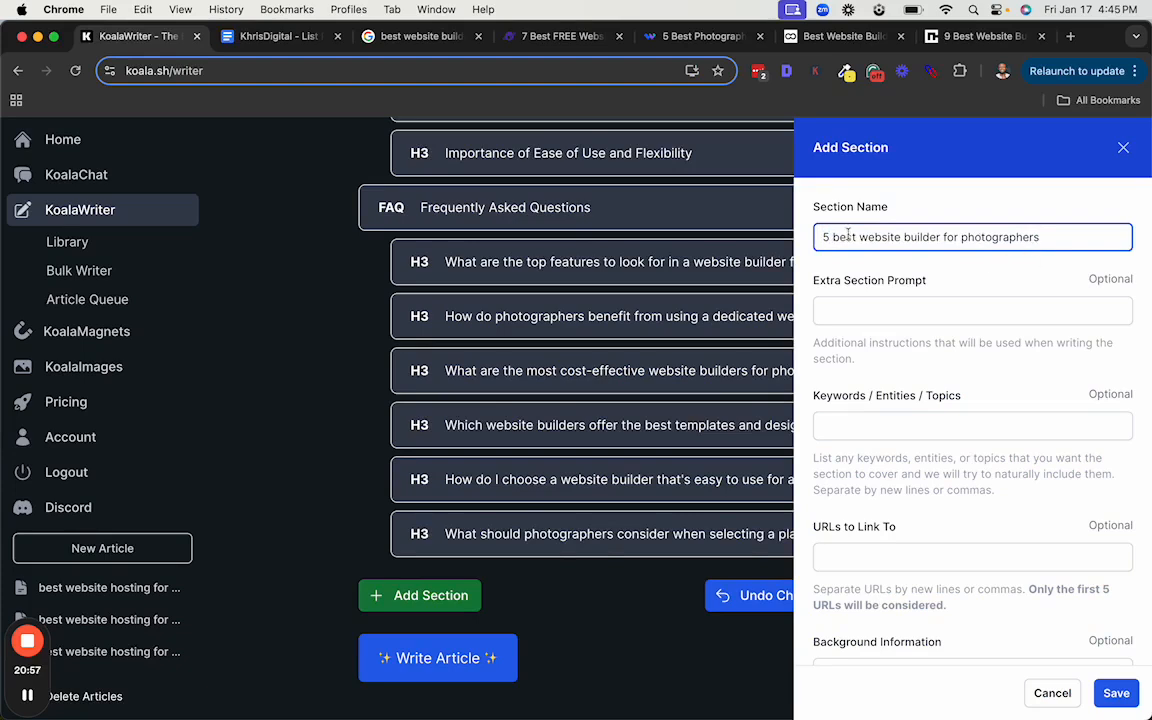
key(Right)
key(BackSpace)
text(B)
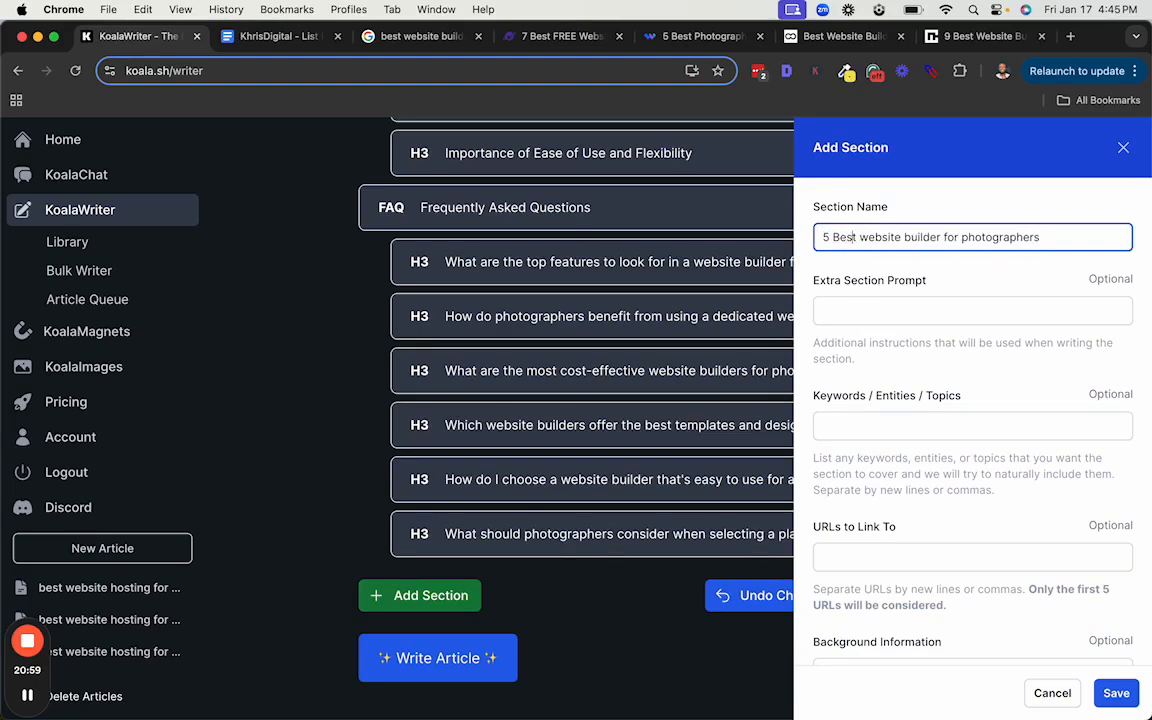
click(866, 237)
key(BackSpace)
text(W)
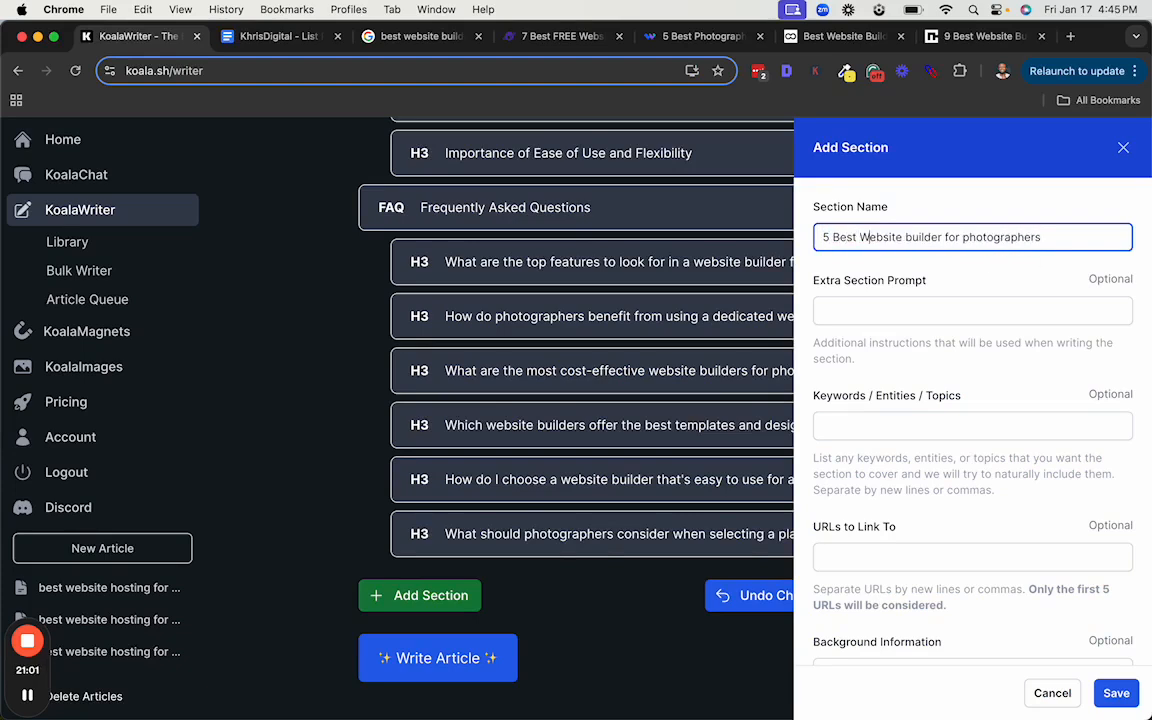
click(910, 237)
key(BackSpace)
text(B)
click(964, 237)
key(BackSpace)
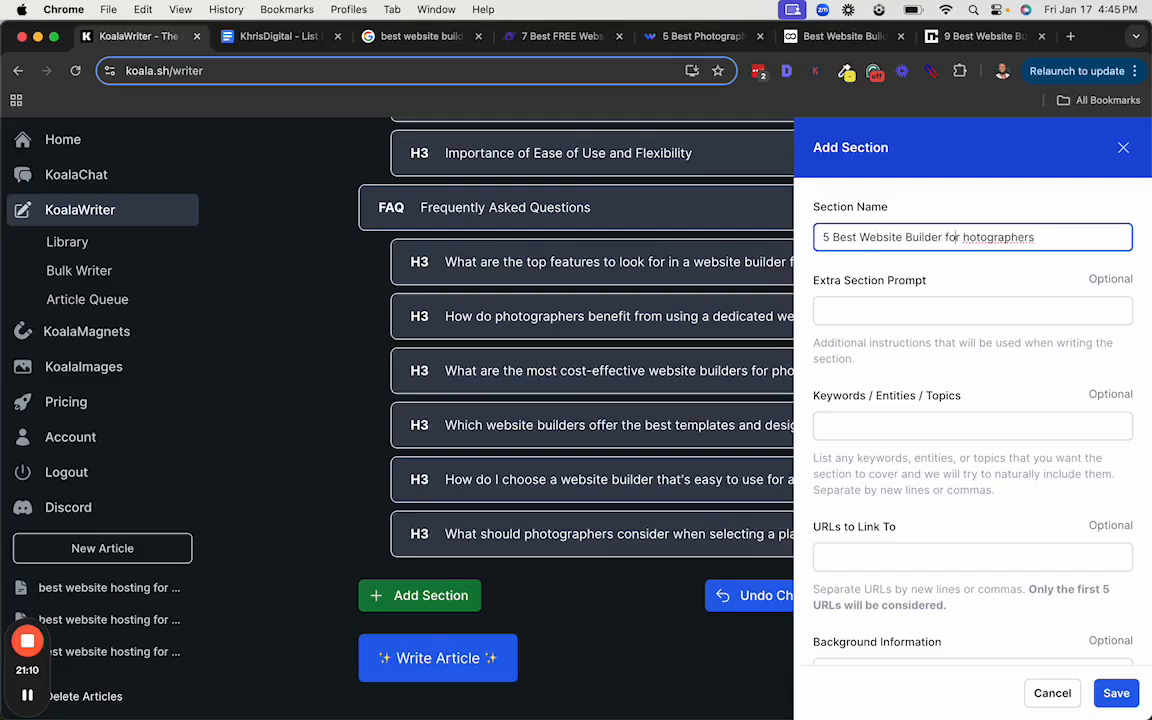
text(P)
click(947, 237)
text(s)
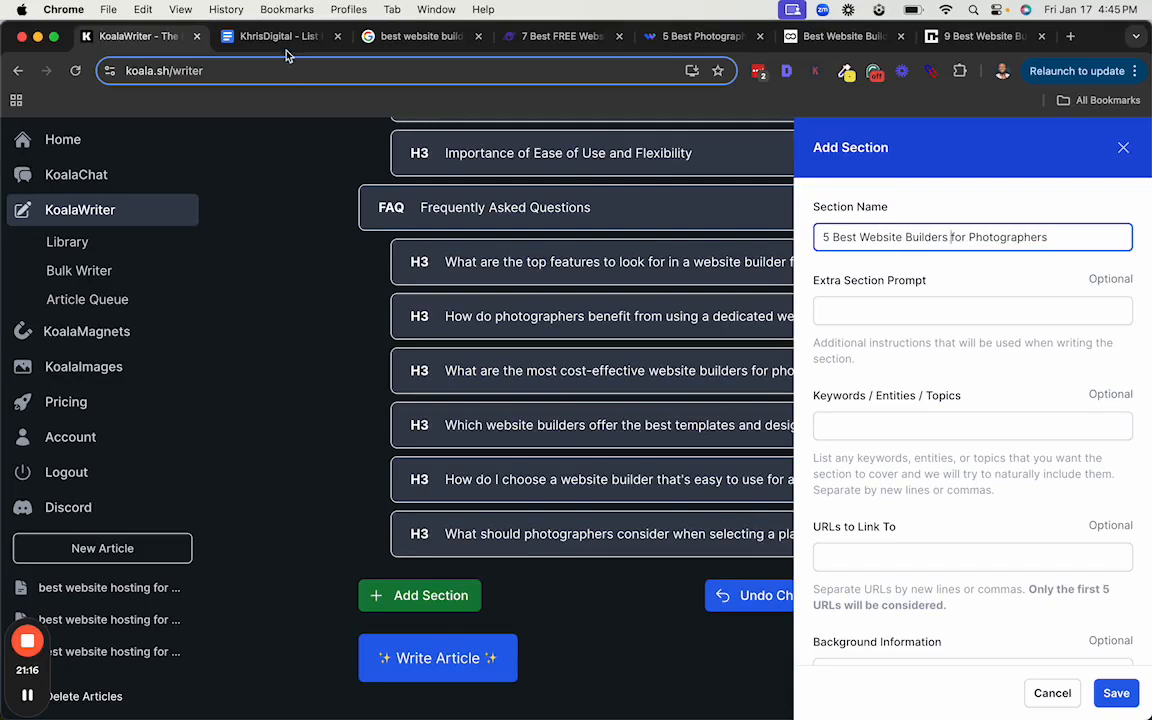
Review the template's comparison table guidance, and compare the recommended builder lists in the Cybernews, Tooltester, Website Builder Expert and Website Planet articles
click(251, 40)
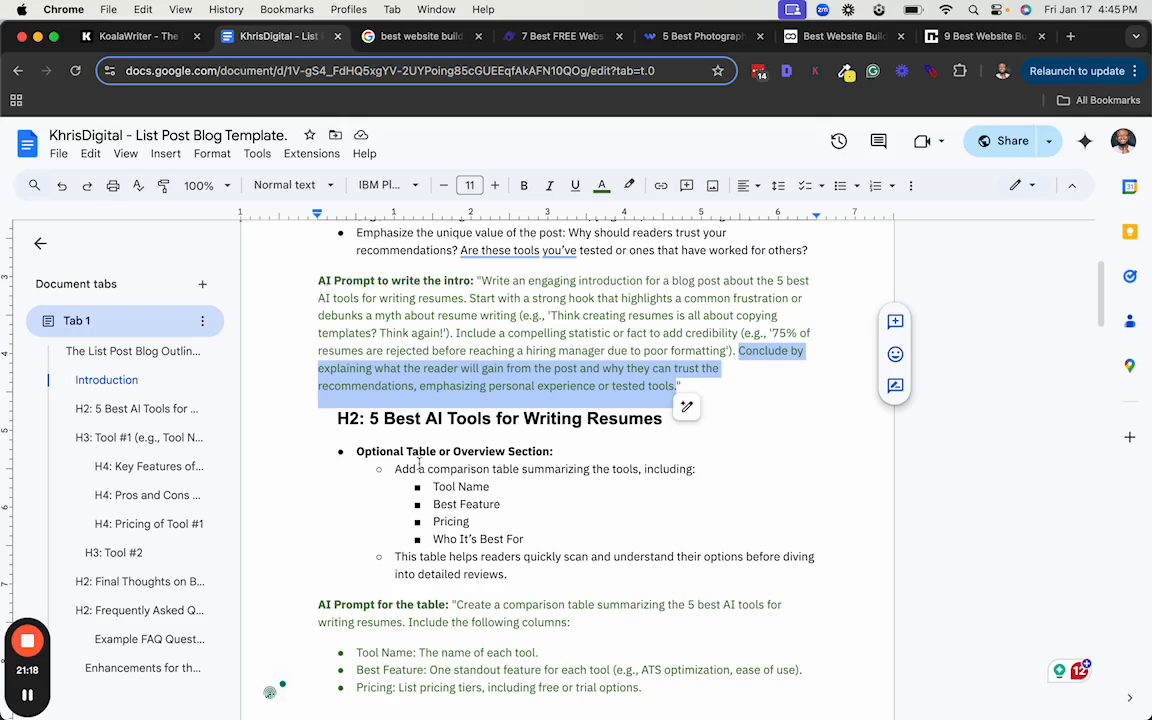
scroll(465, 464, down, 1)
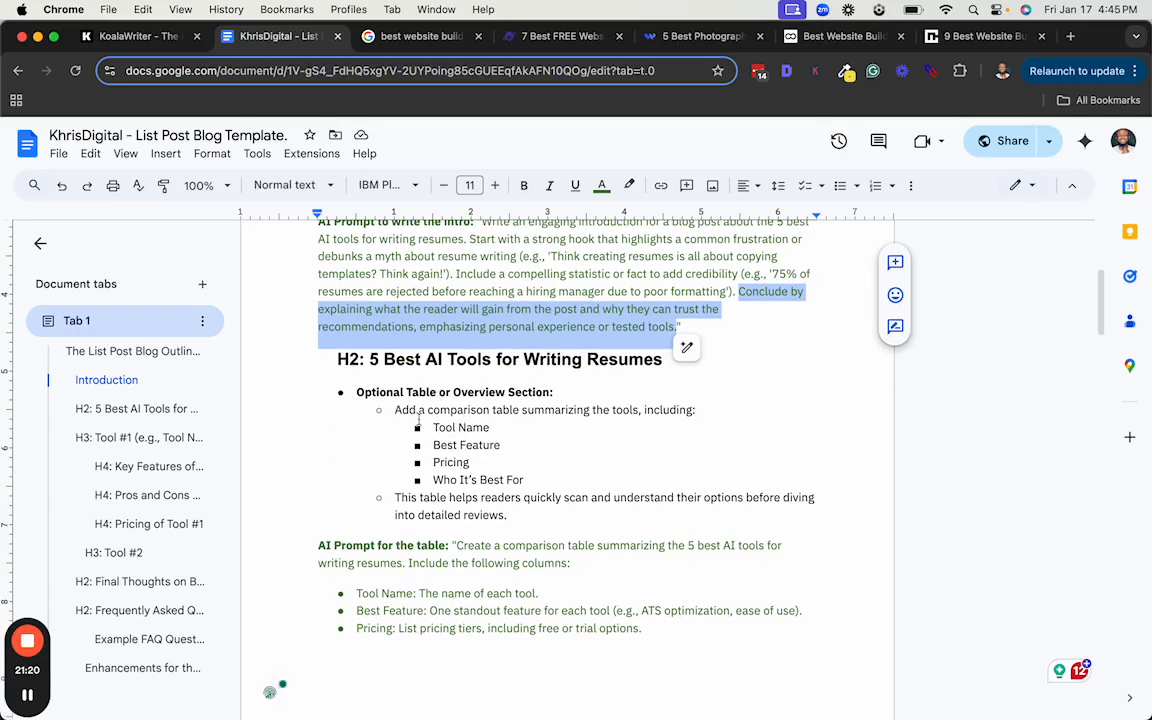
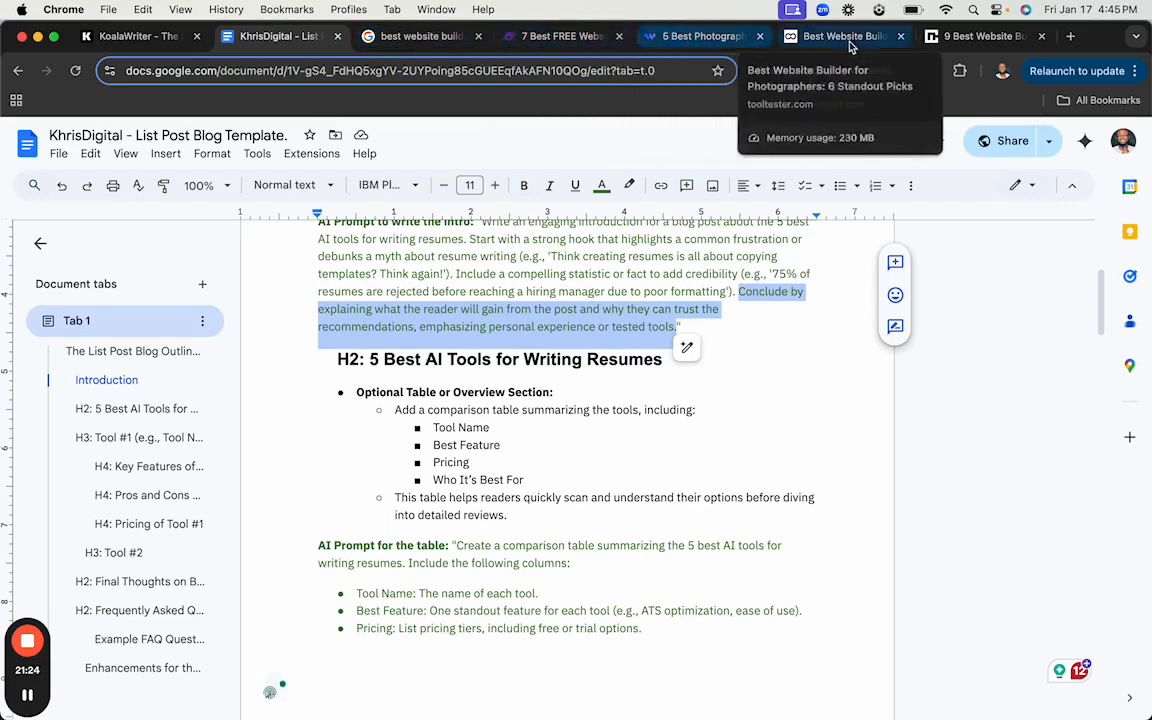
click(950, 36)
scroll(405, 471, down, 2)
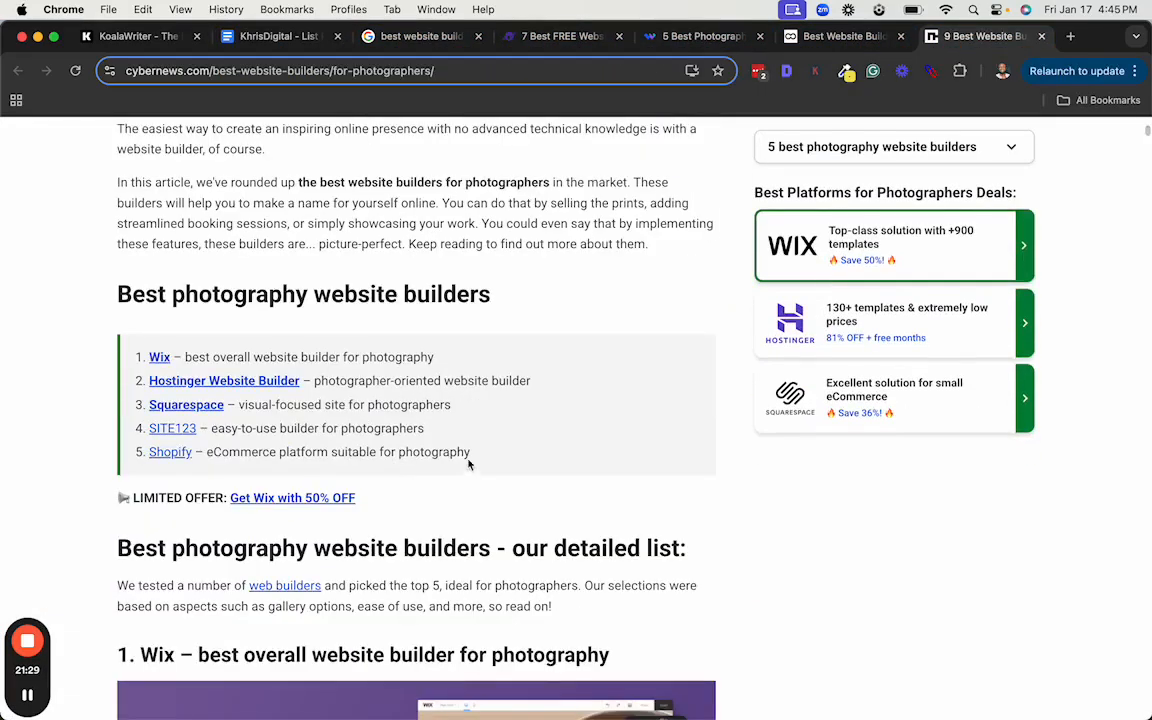
drag(470, 458, 125, 354)
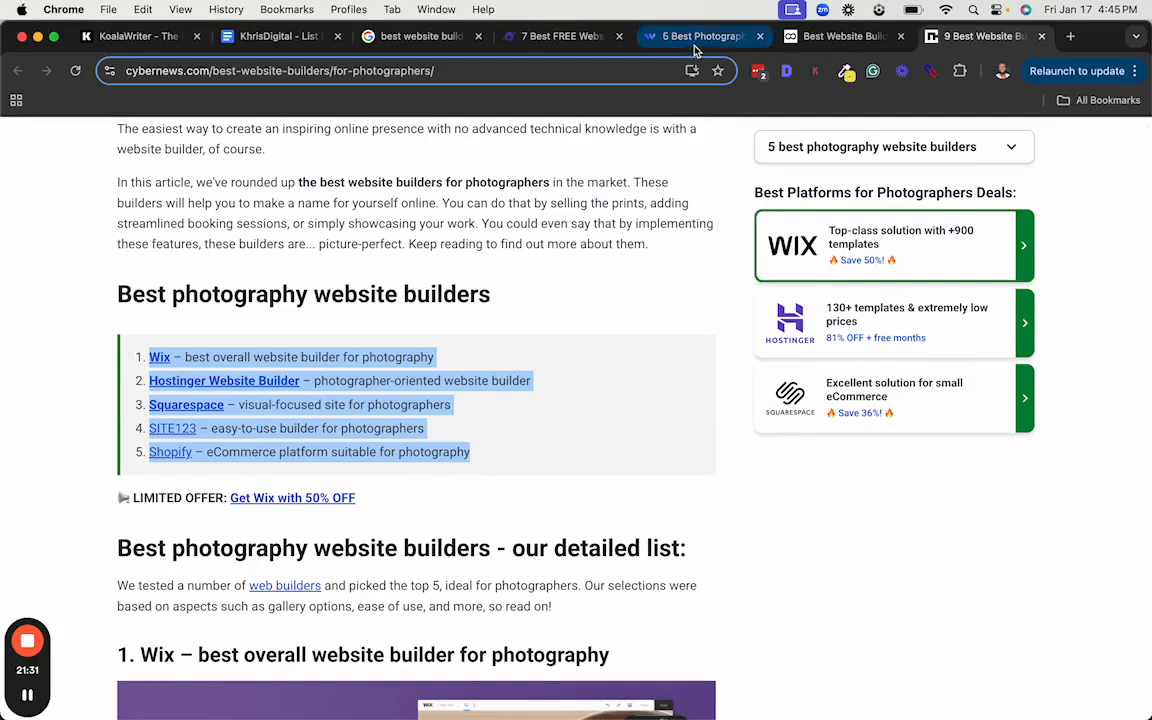
click(812, 40)
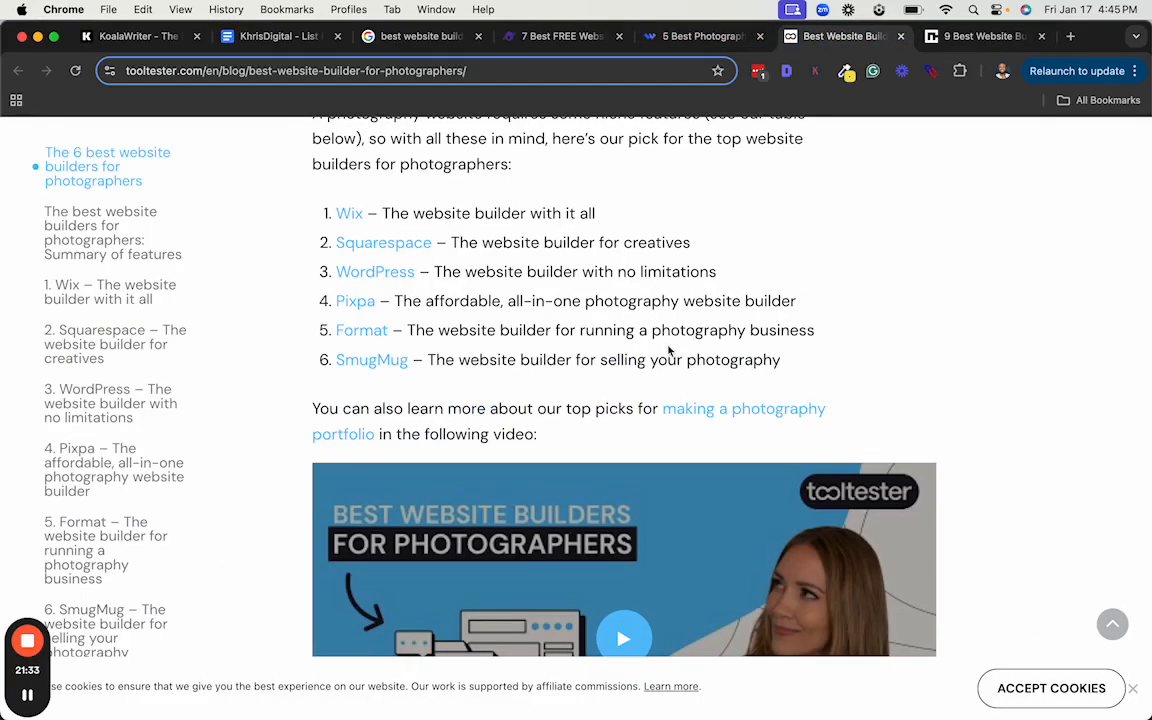
drag(826, 365, 296, 254)
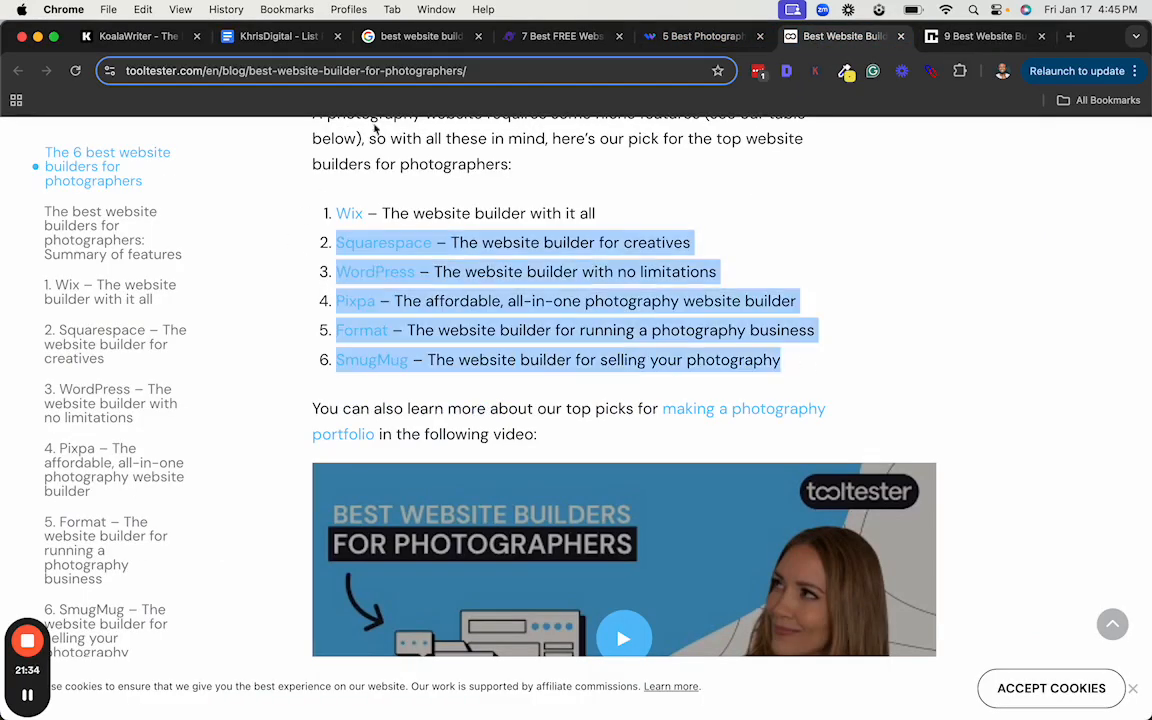
click(692, 40)
drag(504, 545, 146, 386)
click(557, 40)
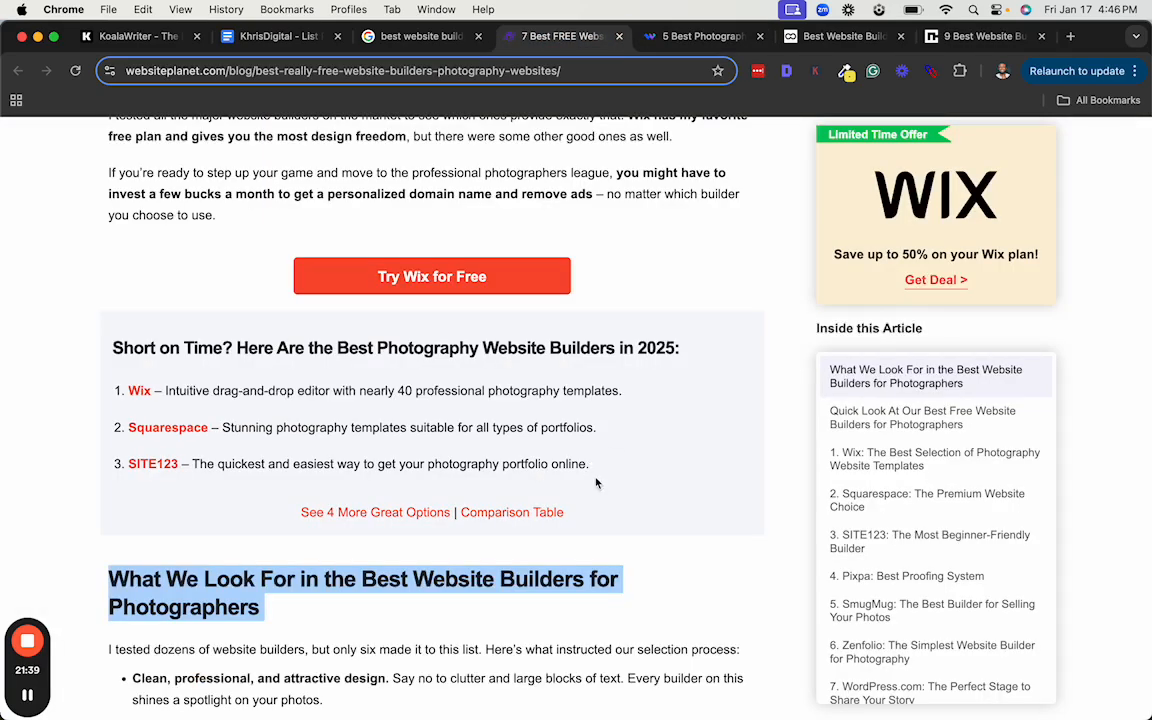
drag(603, 482, 2, 363)
click(216, 237)
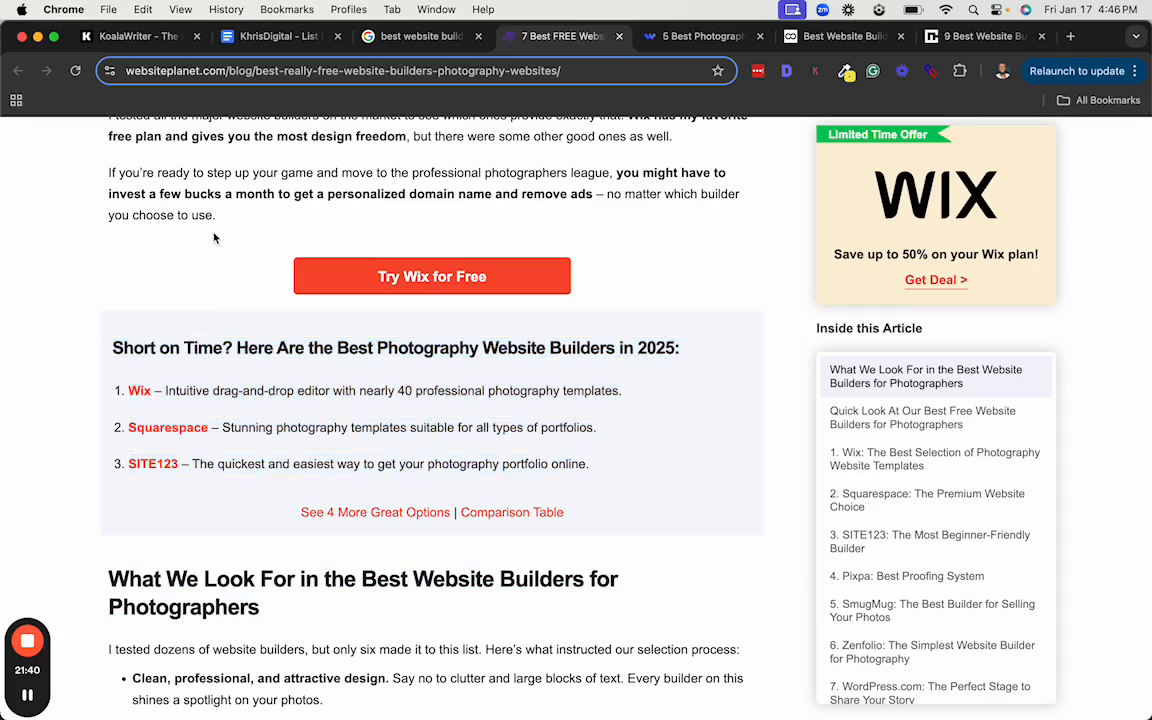
scroll(445, 310, up, 2)
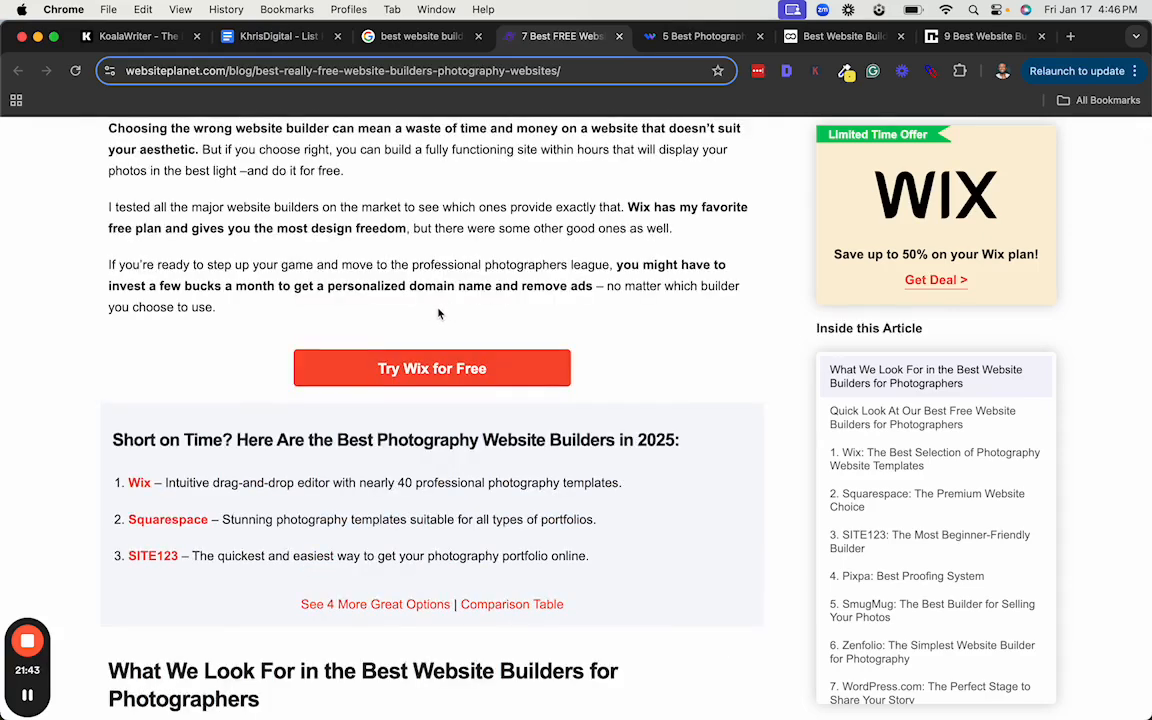
scroll(451, 313, up, 1)
scroll(455, 311, down, 3)
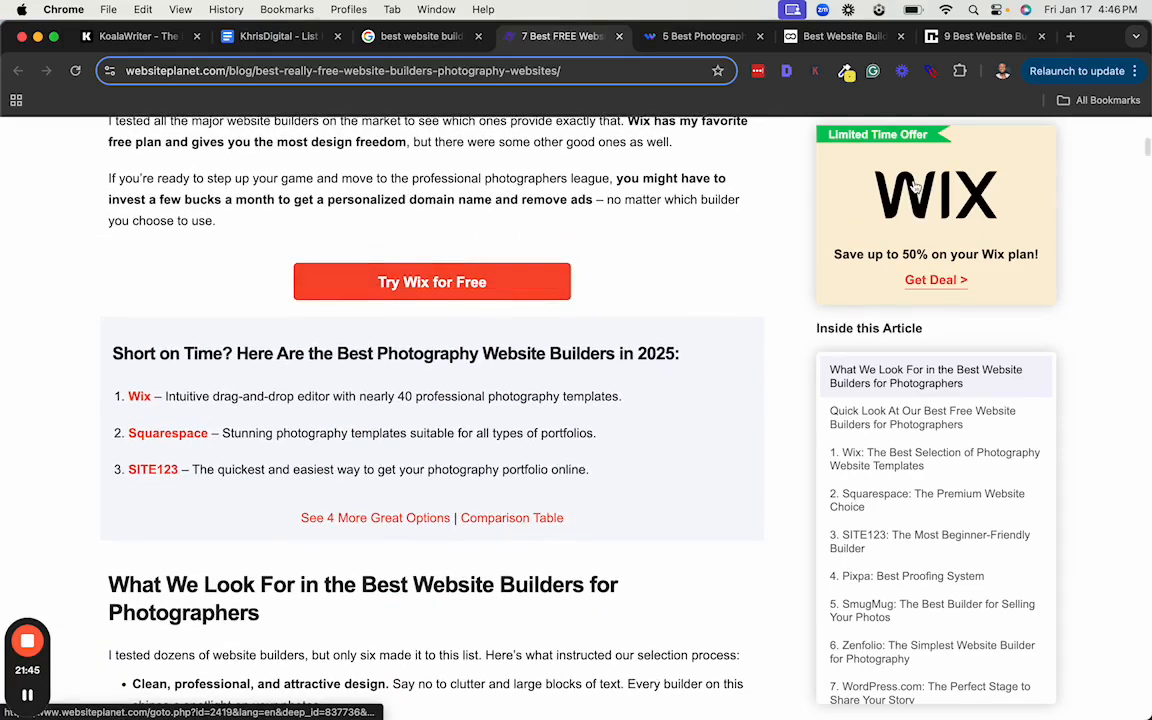
Copy the template's AI prompt for the table, from "Create a comparison table" to "easy to scan.", into the new KoalaWriter section's extra prompt
click(133, 40)
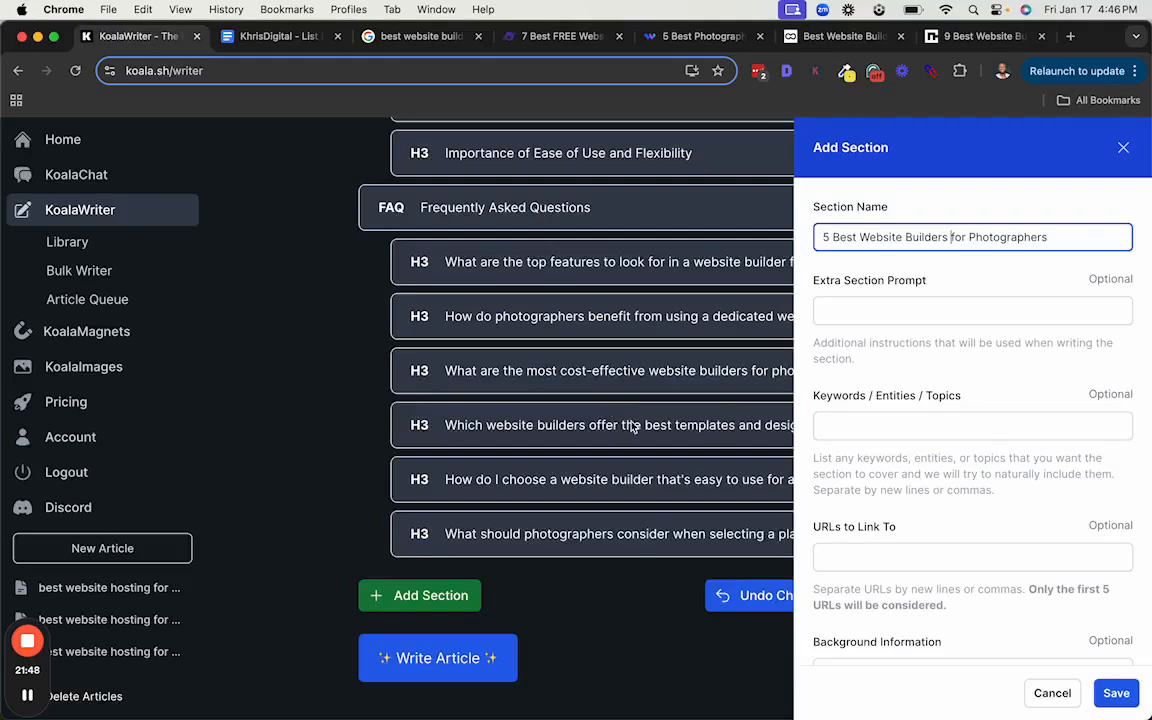
click(905, 316)
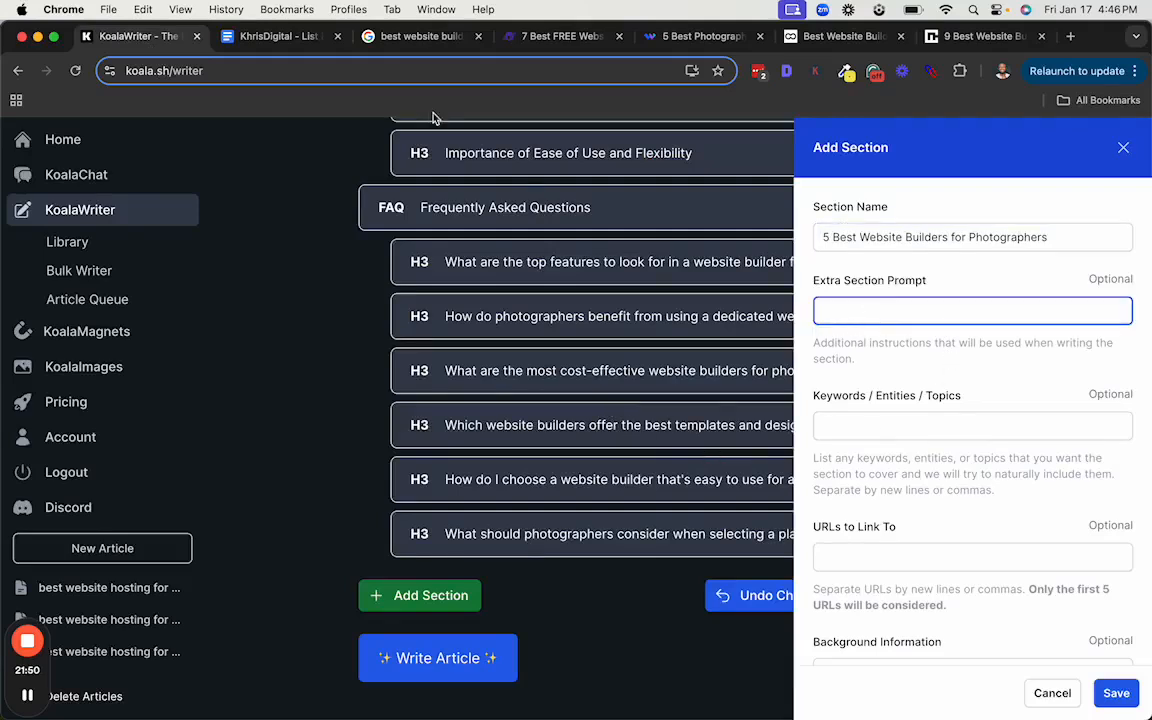
click(281, 40)
scroll(435, 440, down, 2)
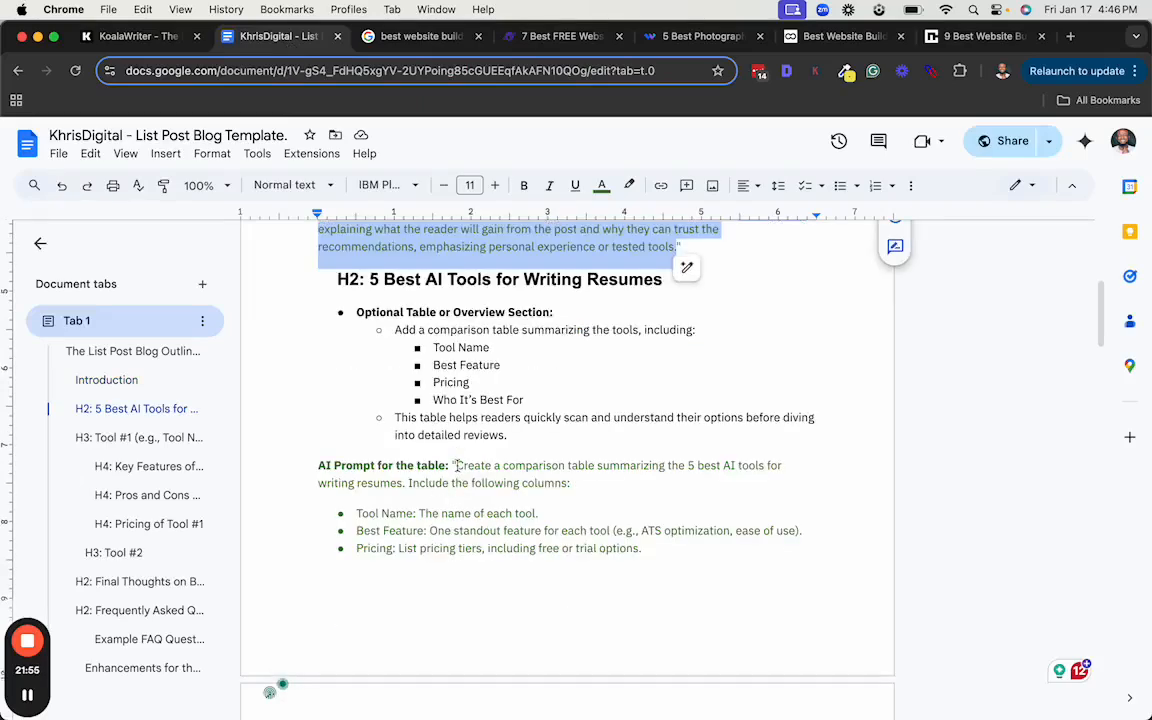
drag(456, 466, 598, 548)
scroll(597, 528, down, 2)
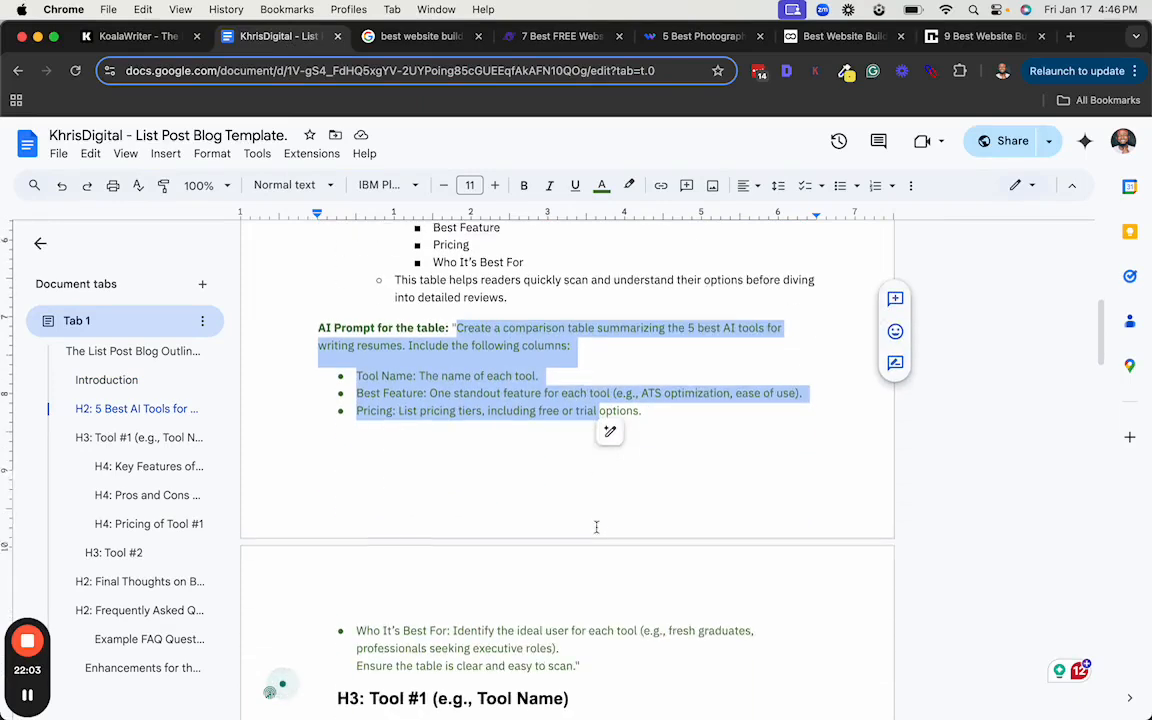
click(596, 528)
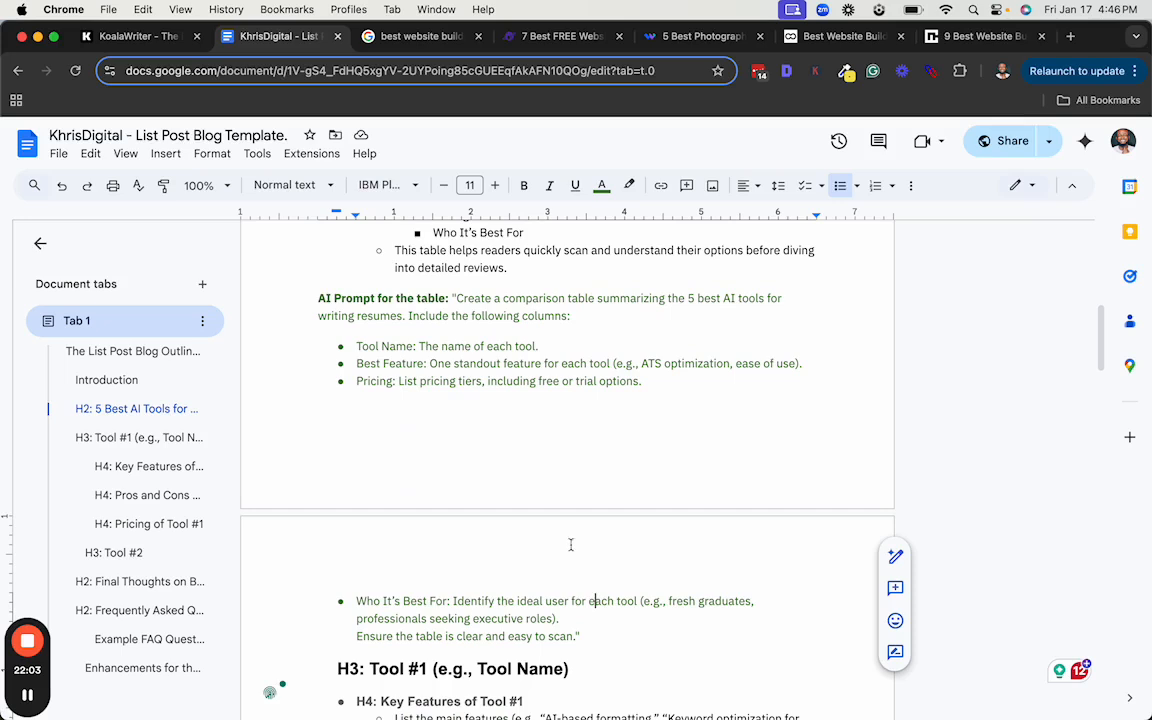
drag(597, 636, 341, 428)
click(578, 634)
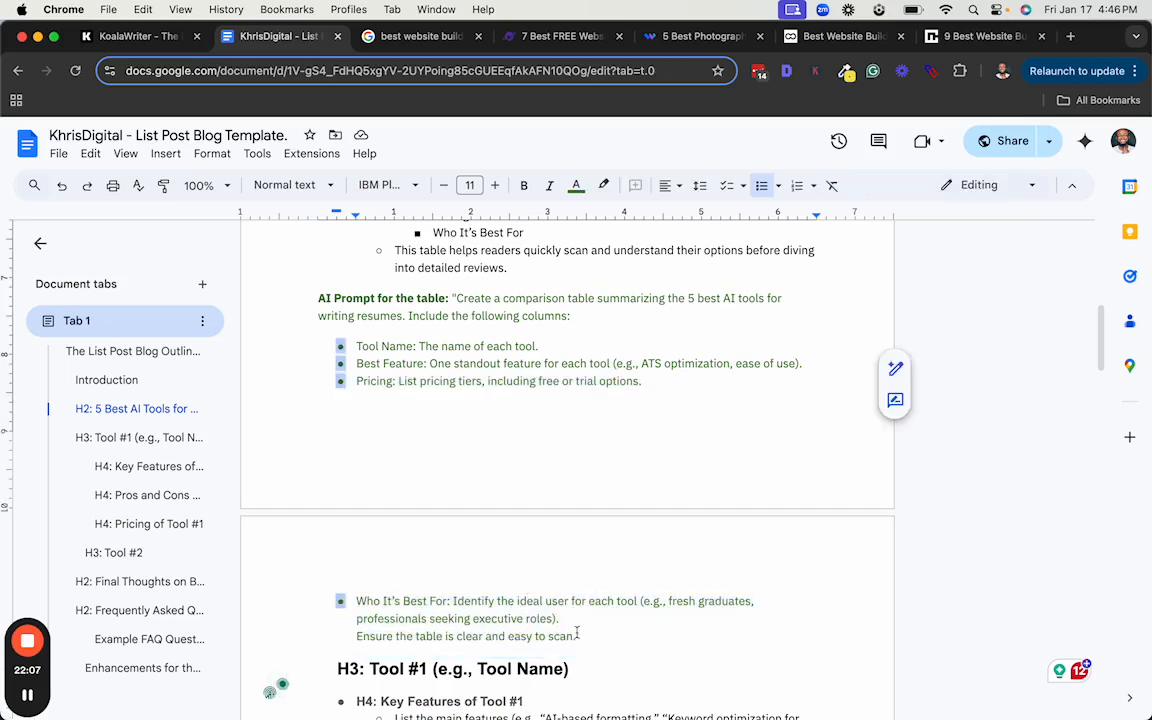
drag(578, 634, 455, 294)
key(super+c)
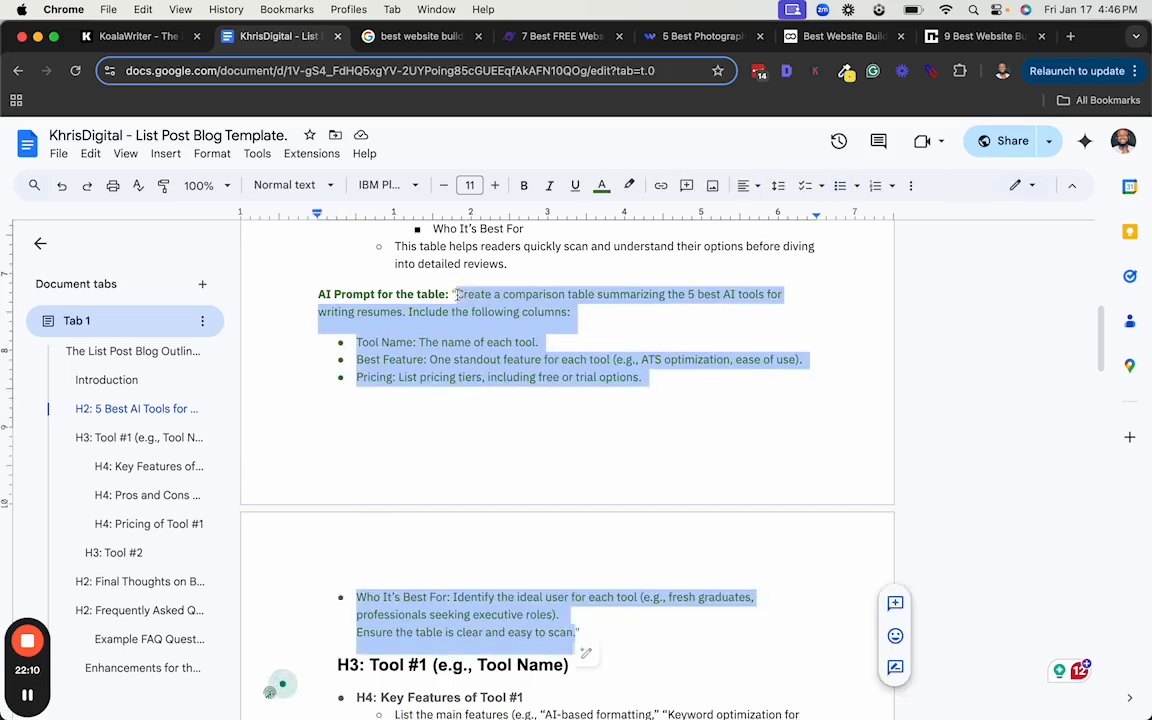
click(145, 37)
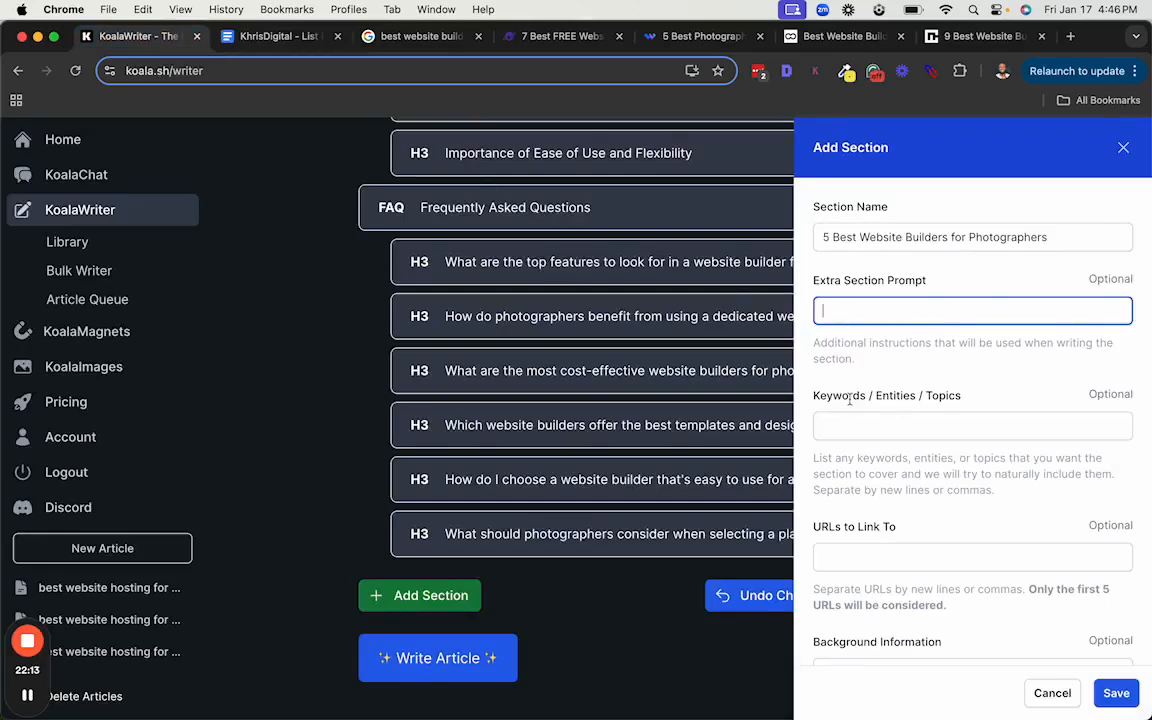
key(super+v)
Replace "best AI tools for writing resumes" in the extra section prompt with the Google search phrase "best website builder for photographers"
click(426, 38)
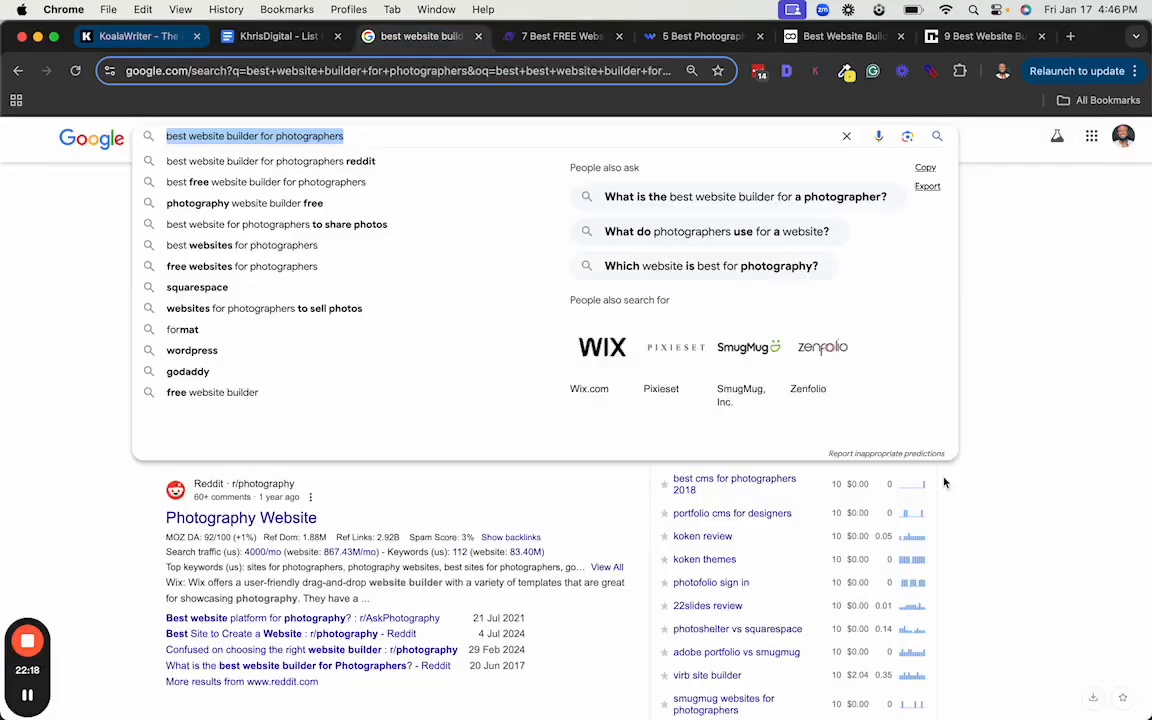
click(140, 37)
scroll(919, 352, up, 4)
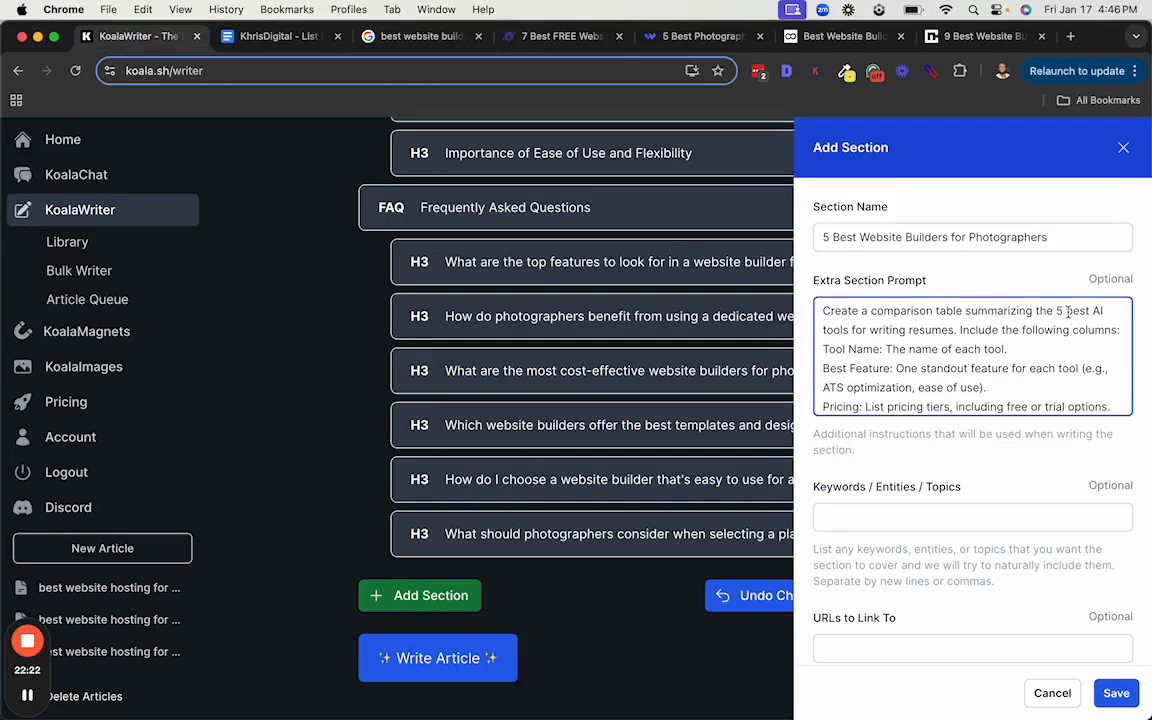
drag(1064, 311, 958, 330)
text(best website builder for photographers)
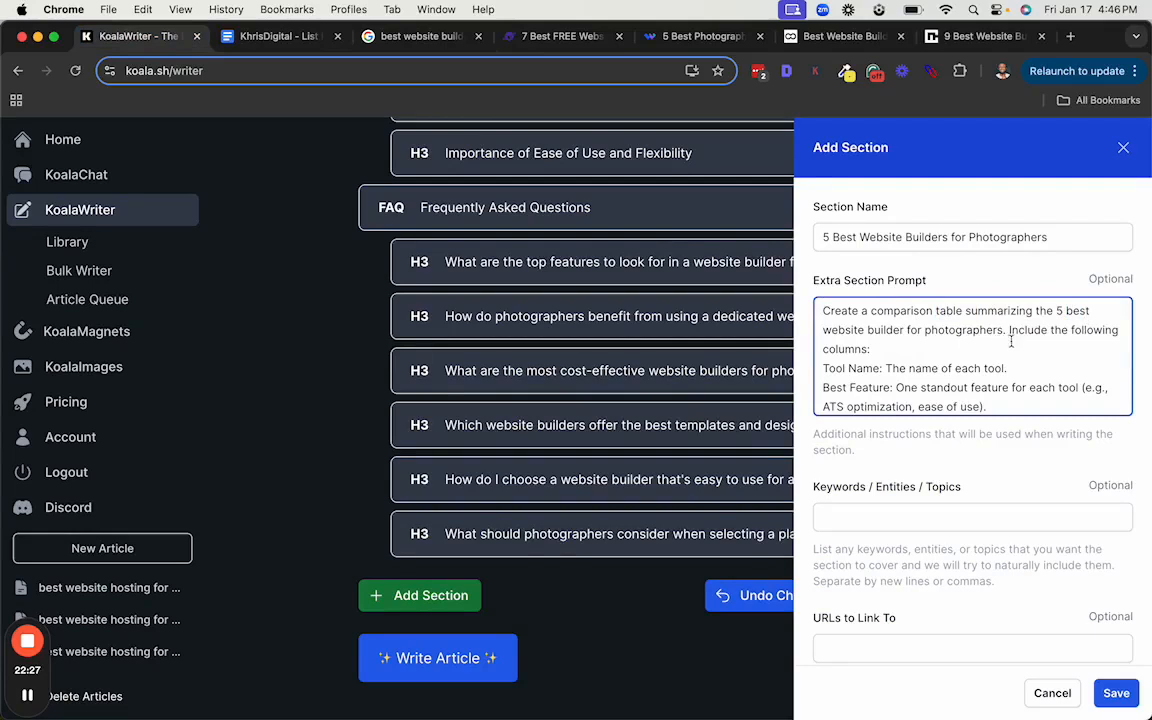
Rename the "Tool Name" column in the extra section prompt to "Website Builder"
scroll(894, 356, down, 1)
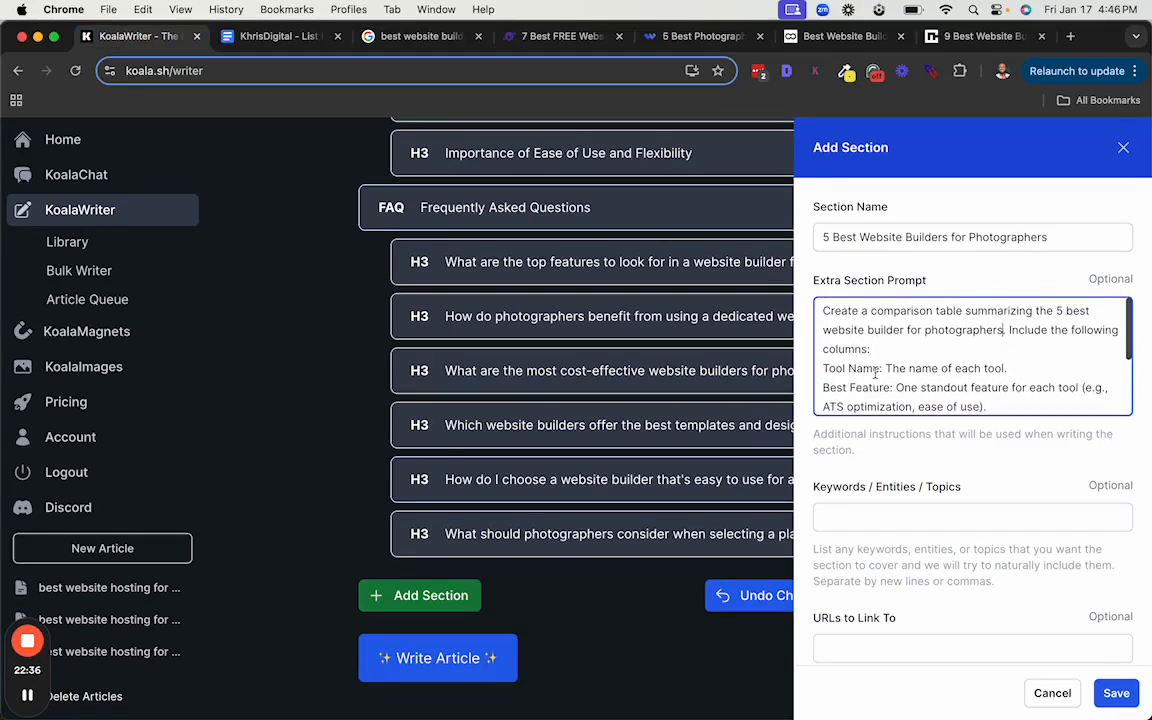
drag(880, 368, 818, 368)
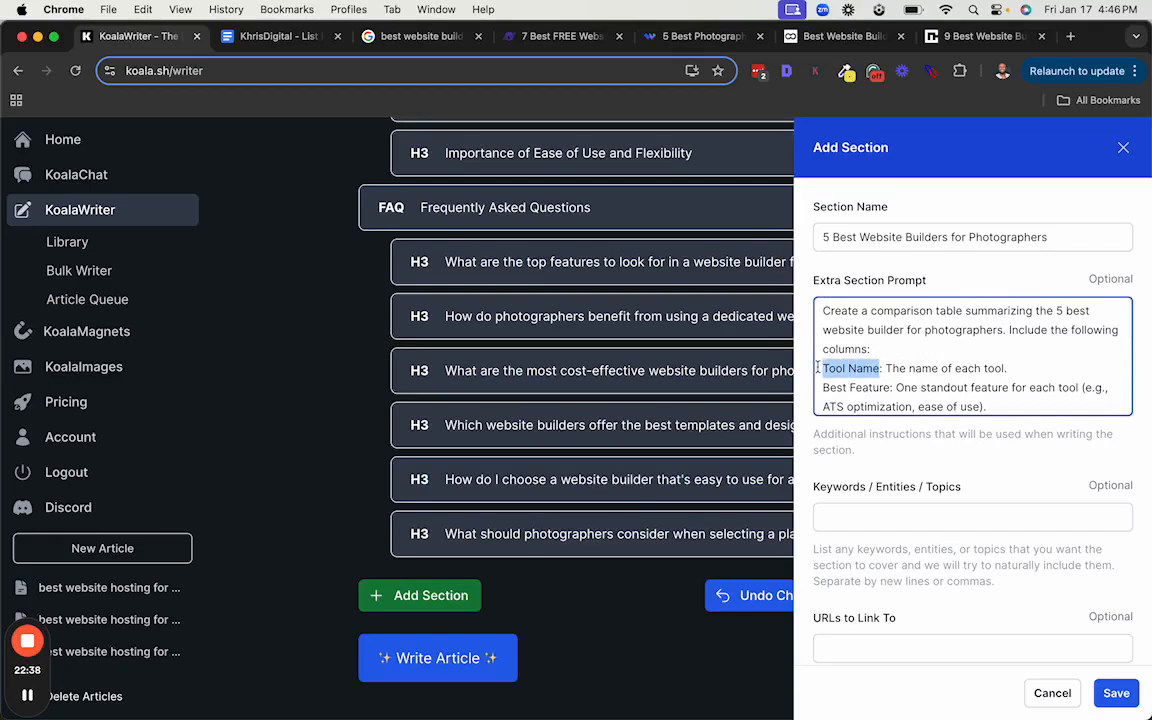
text(Website)
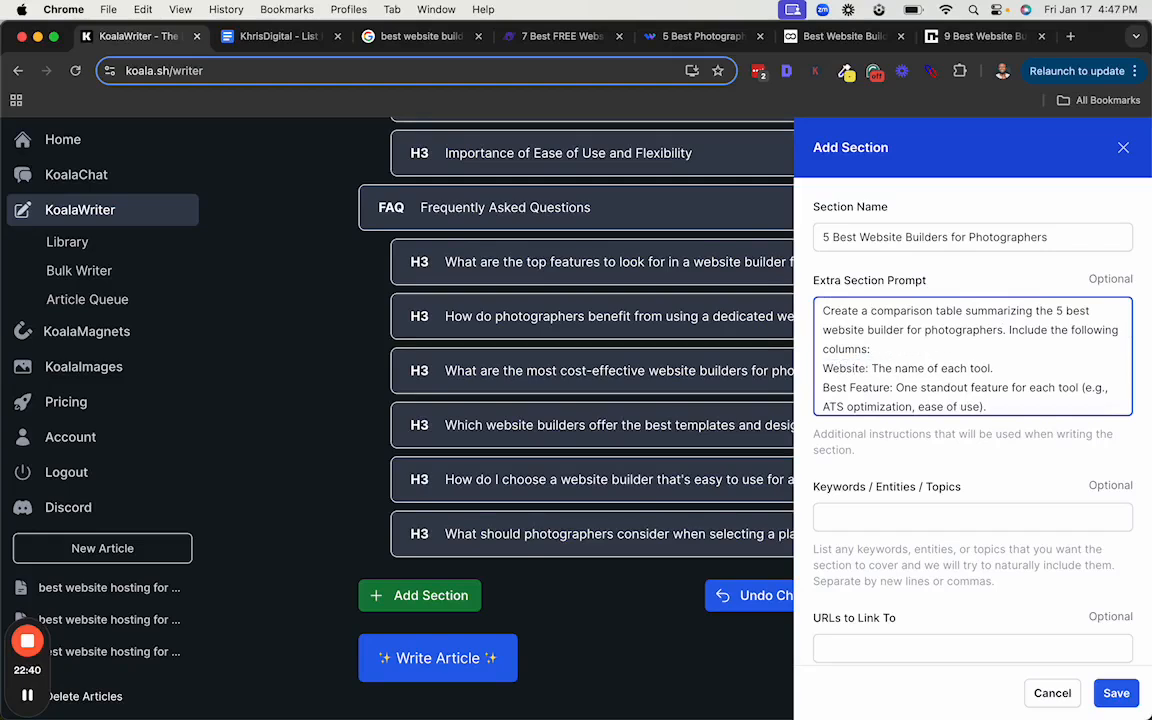
text( Builder)
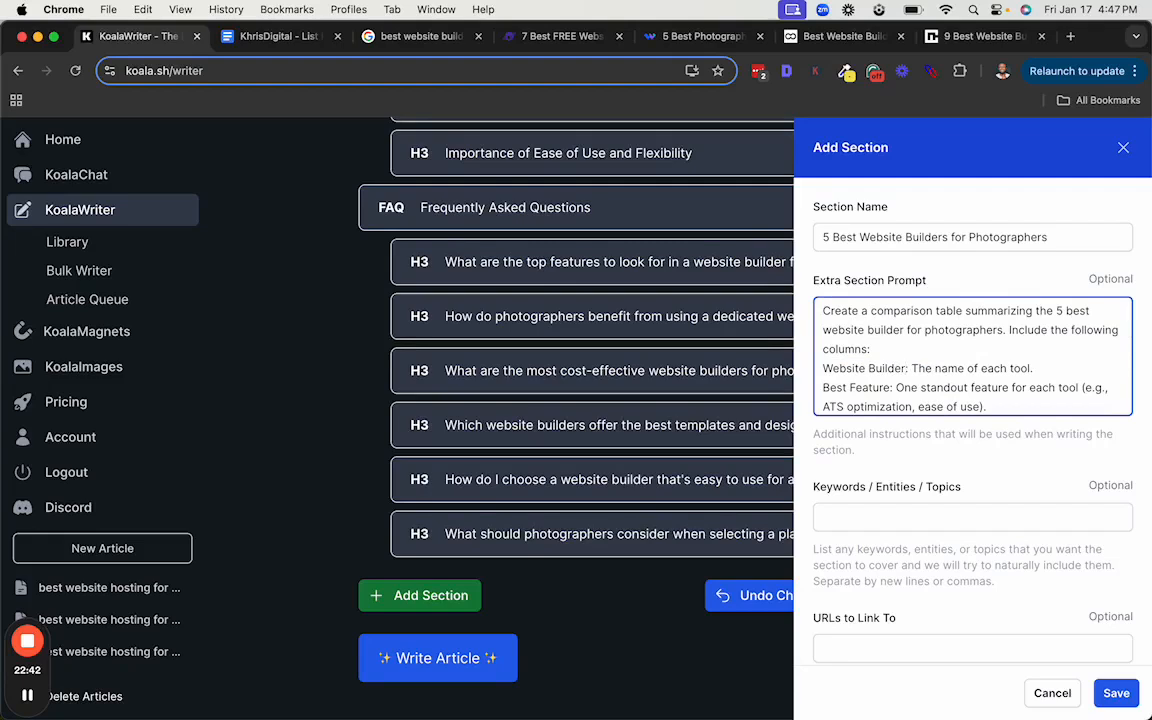
Delete the parenthetical example about ATS optimization and ease of use from the prompt's Best Feature line
scroll(855, 330, down, 2)
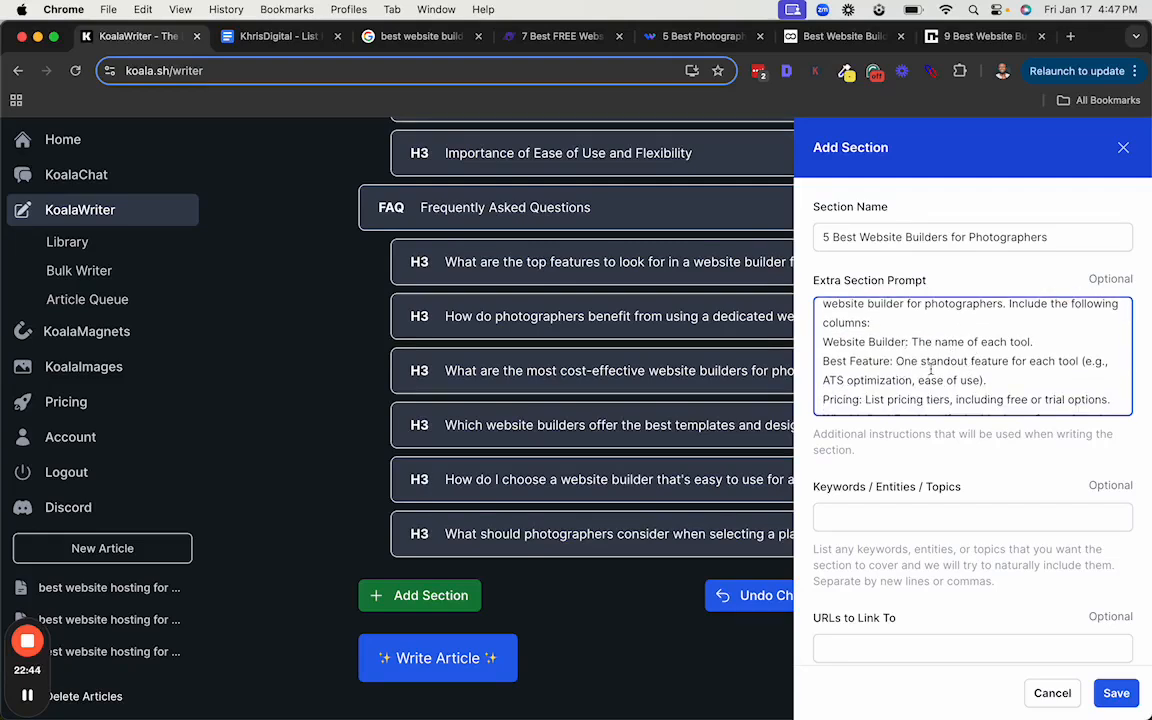
drag(987, 380, 1083, 361)
key(BackSpace)
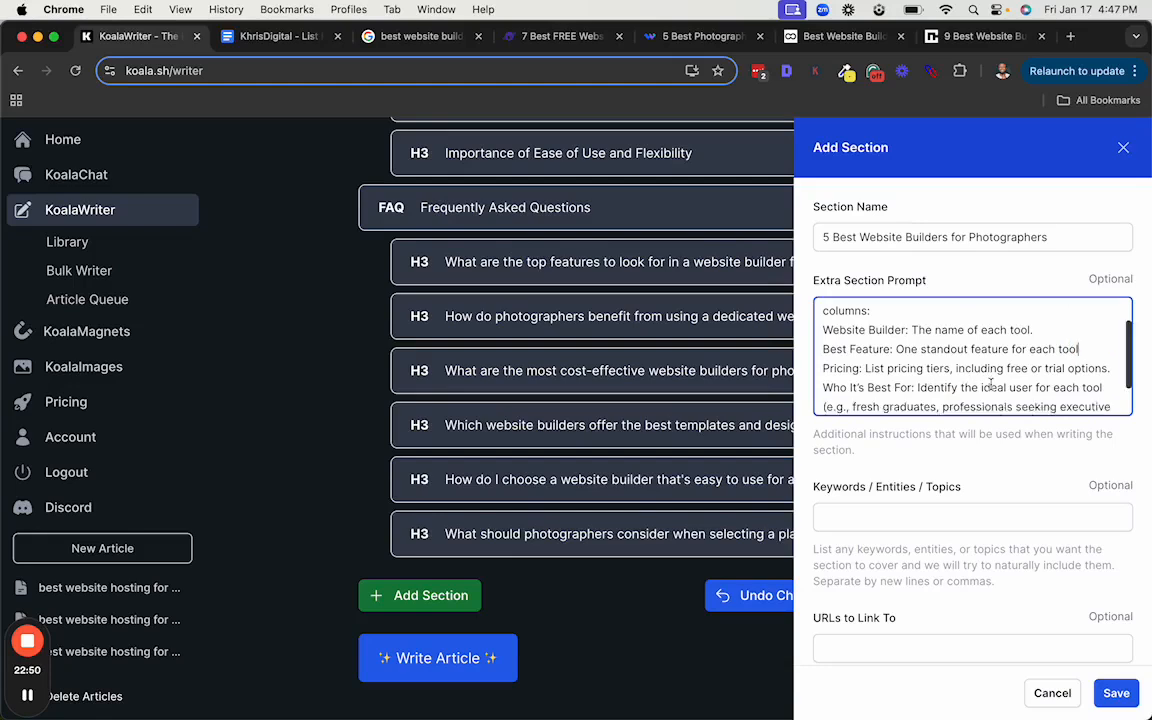
Delete the "Who It's Best For" column description, including its examples, from the extra section prompt
scroll(960, 392, down, 1)
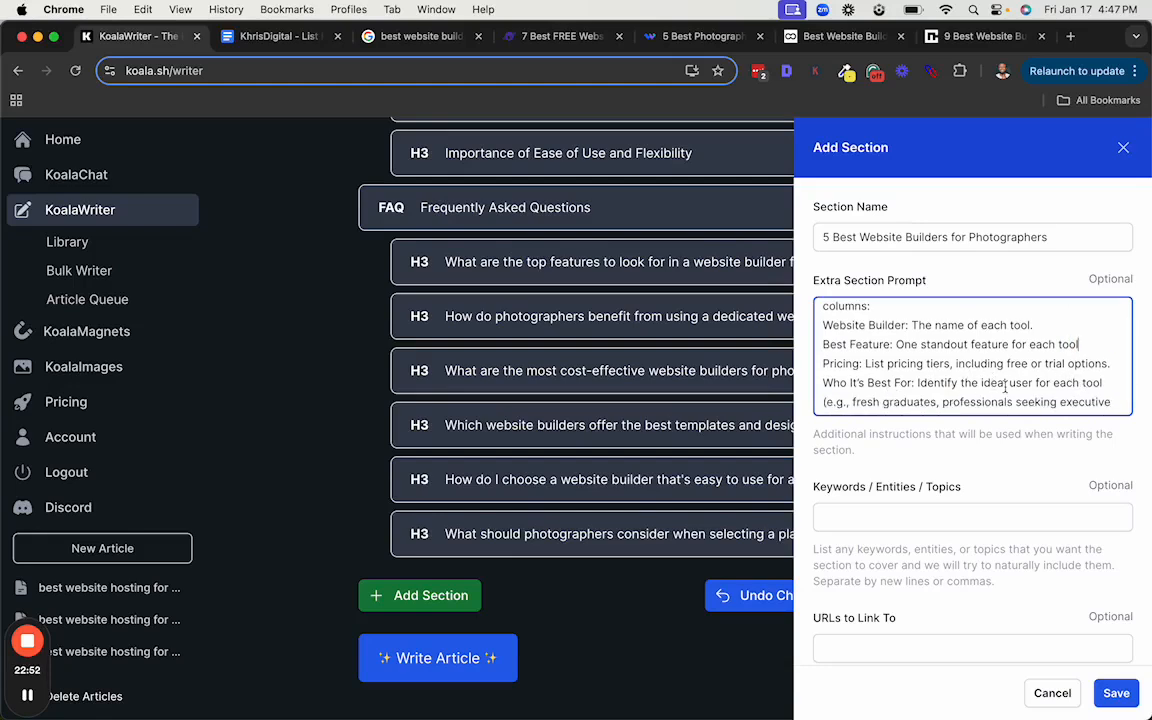
scroll(960, 385, down, 1)
drag(857, 394, 823, 356)
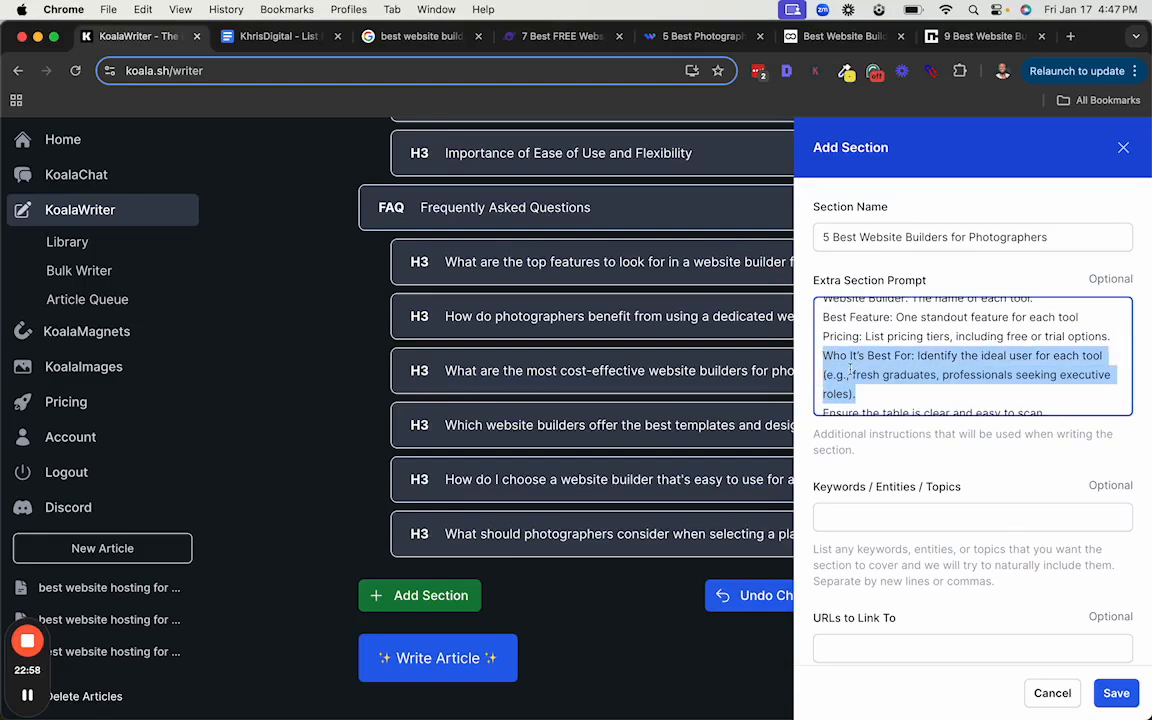
key(BackSpace)
scroll(877, 376, down, 2)
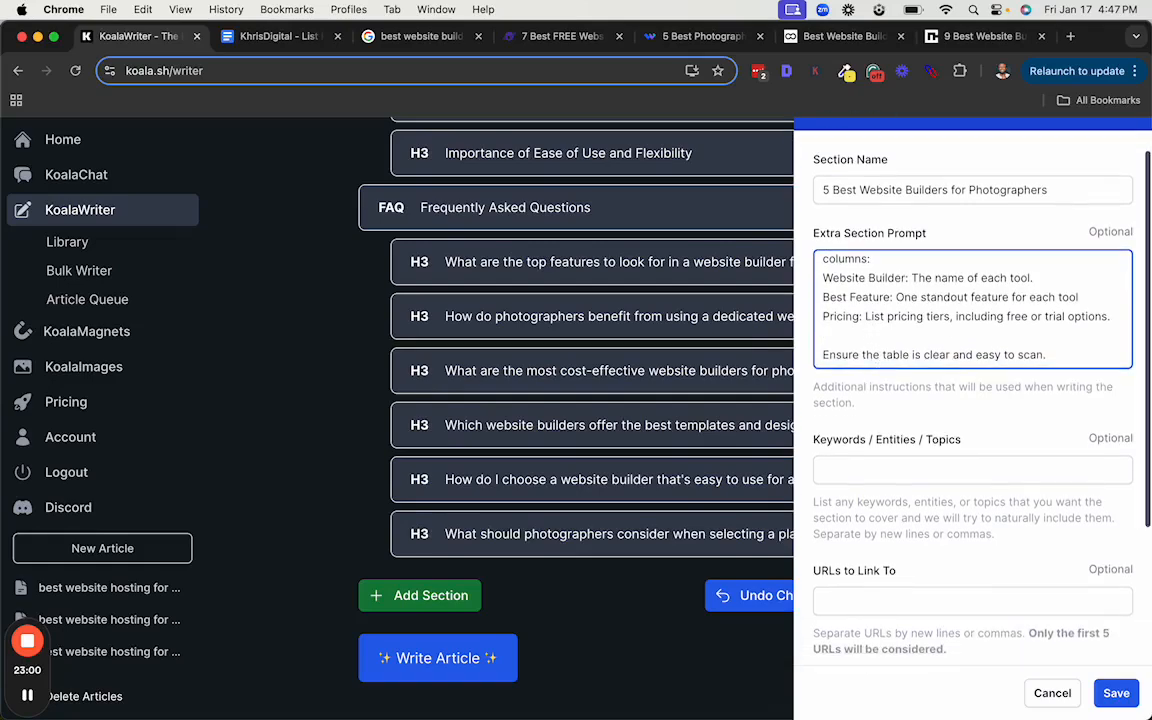
Remove the blank line after the Pricing instruction in the extra section prompt and save the "5 Best Website Builders for Photographers" section
key(BackSpace)
scroll(878, 268, up, 2)
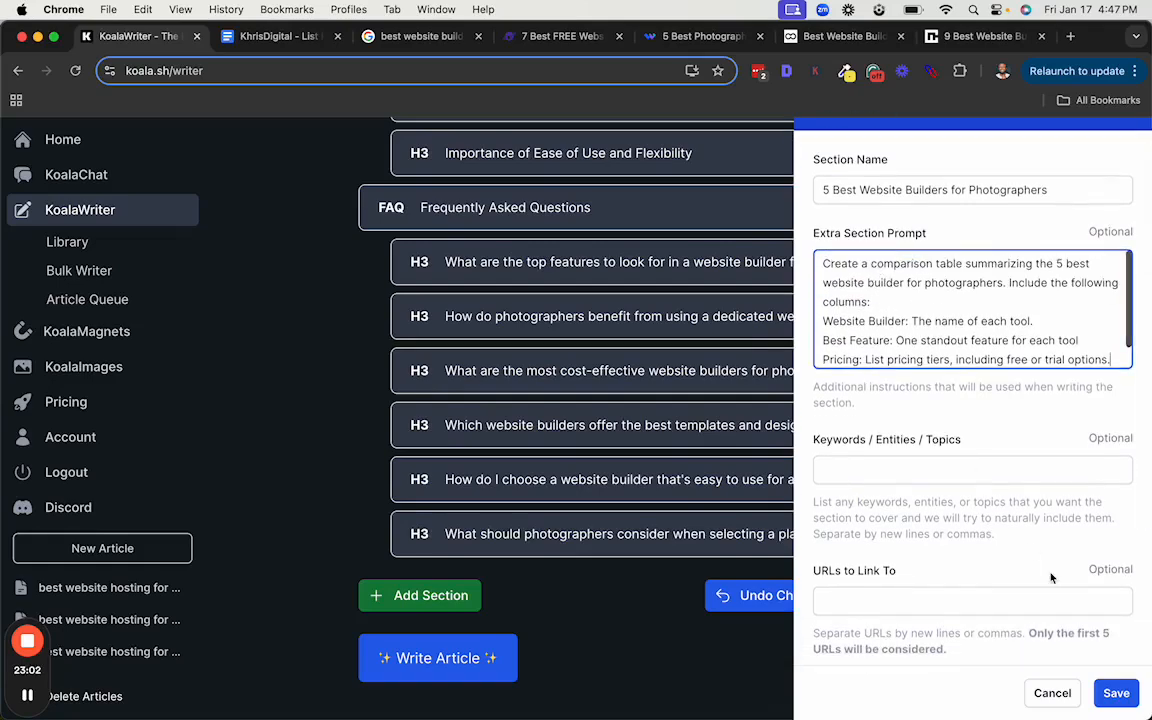
click(1115, 693)
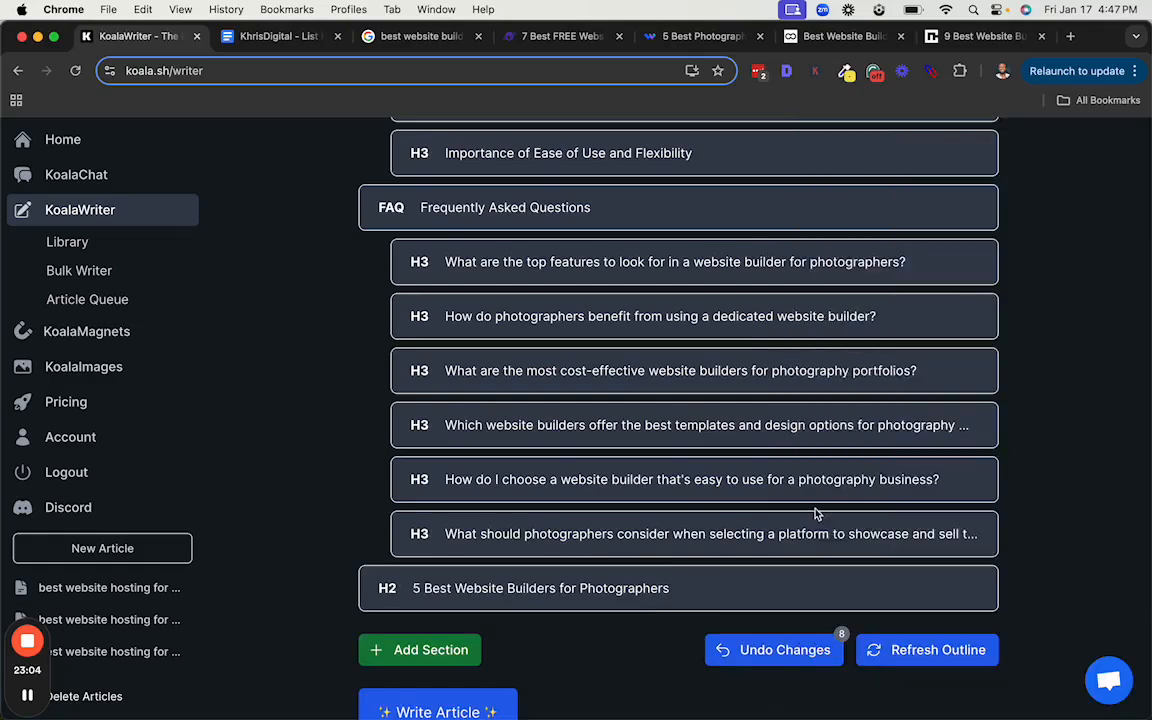
Move the "5 Best Website Builders for Photographers" section directly beneath the Introduction in the outline
scroll(817, 514, up, 1)
drag(595, 658, 578, 293)
scroll(578, 296, up, 3)
scroll(578, 296, up, 2)
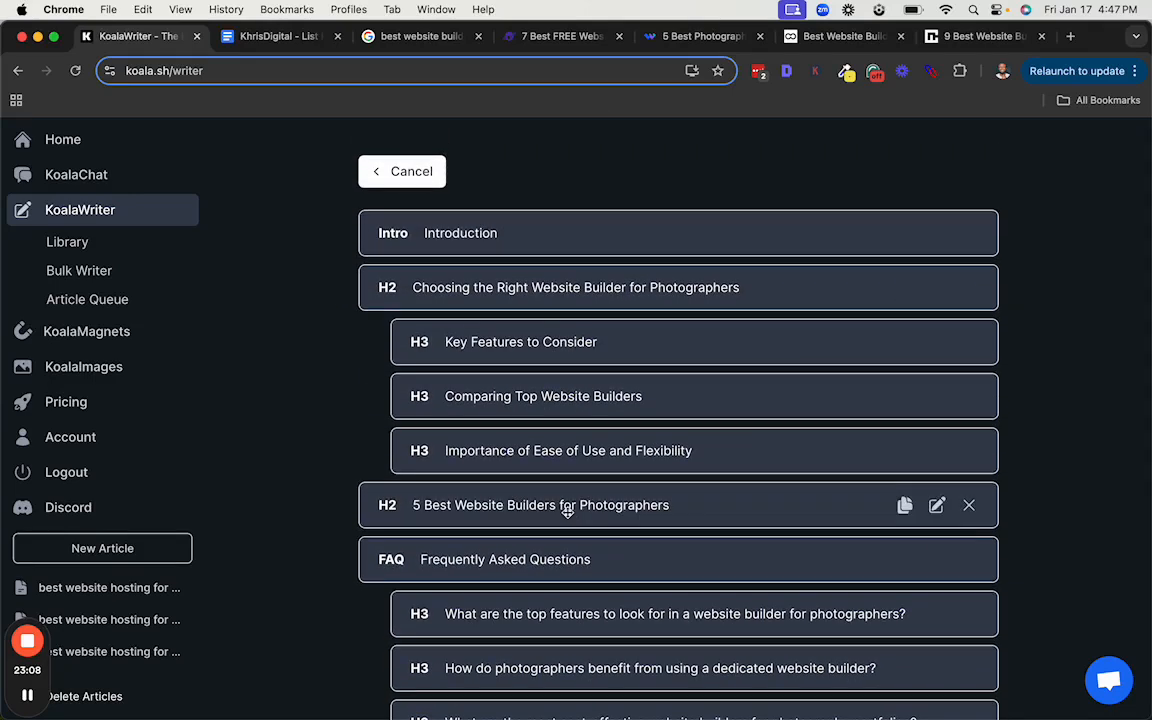
drag(566, 506, 586, 312)
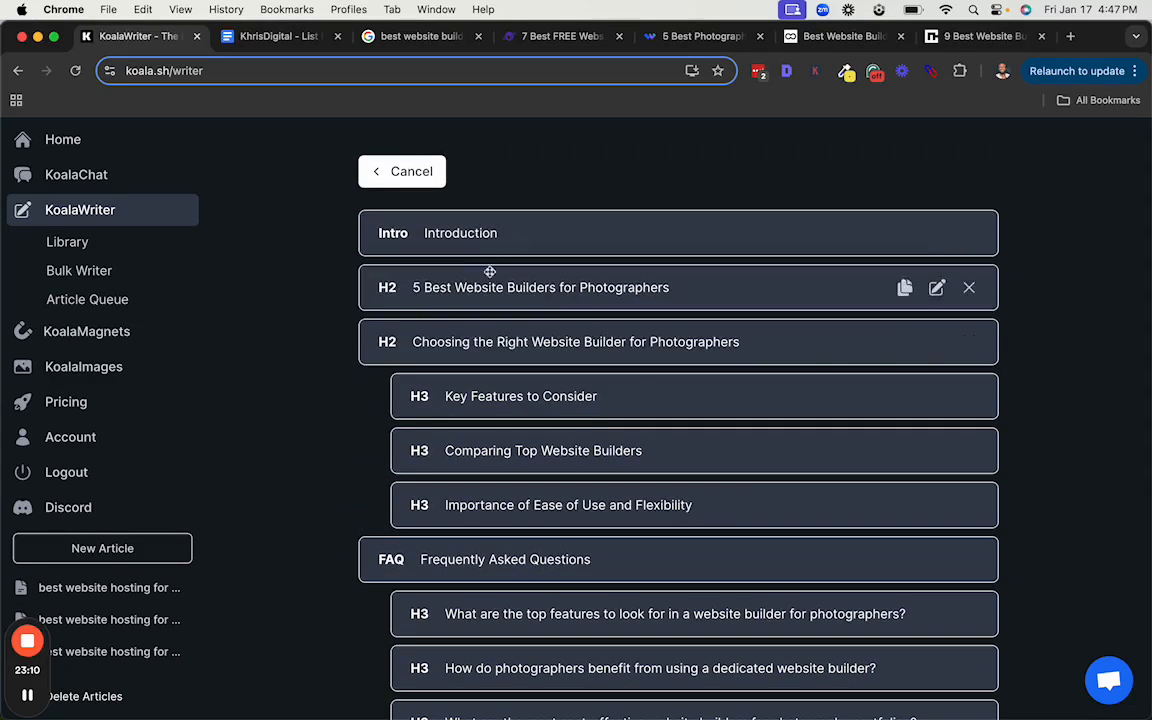
Switch to the List Post Blog Template document in Google Docs and review the H3 Tool #1 section
click(270, 40)
scroll(530, 462, down, 5)
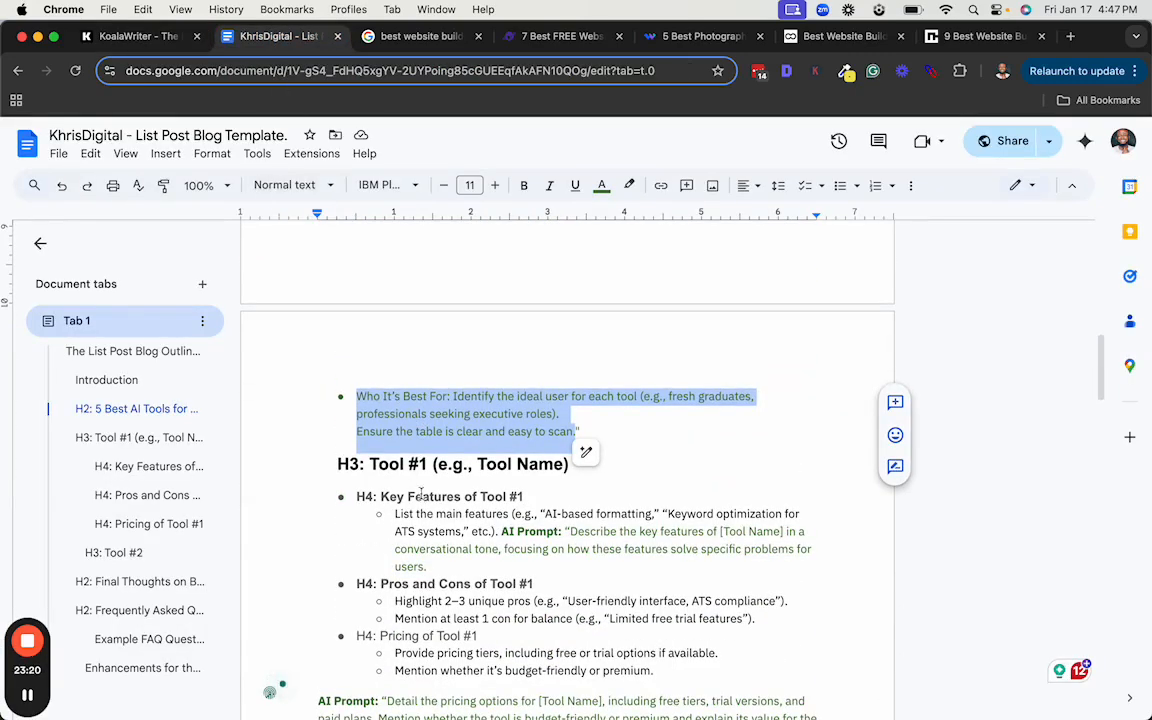
scroll(420, 493, down, 1)
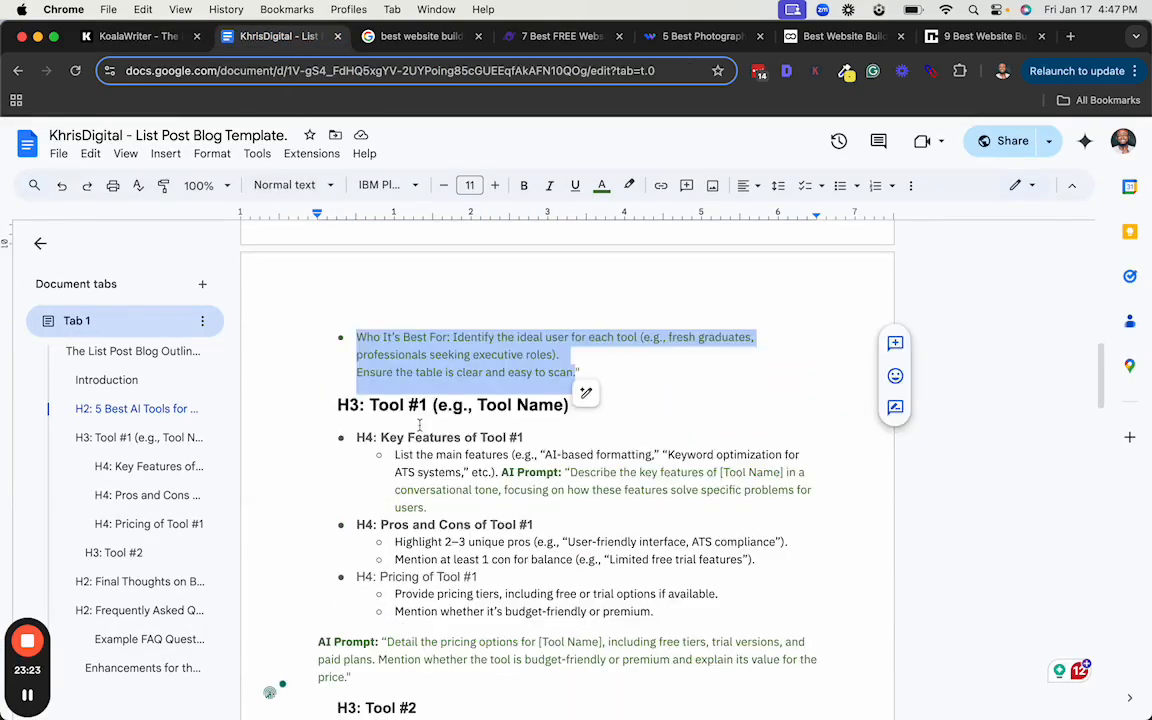
click(352, 403)
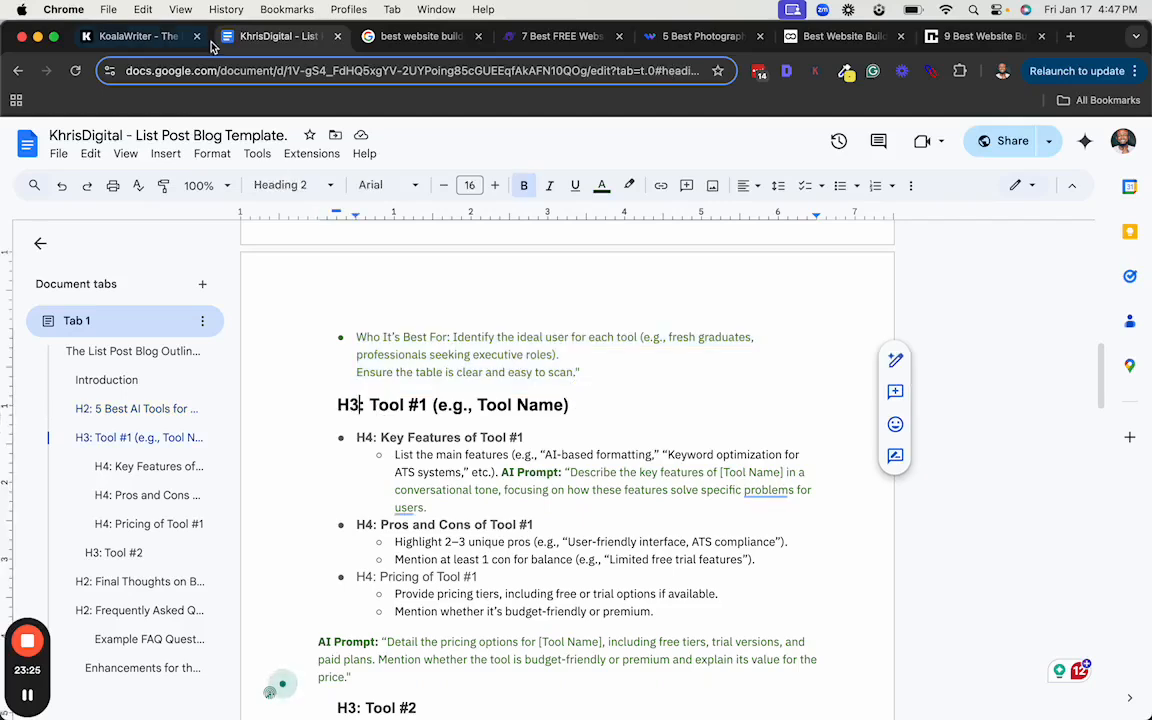
Return to KoalaWriter and open the "5 Best Website Builders for Photographers" section for editing
click(135, 36)
scroll(695, 347, down, 5)
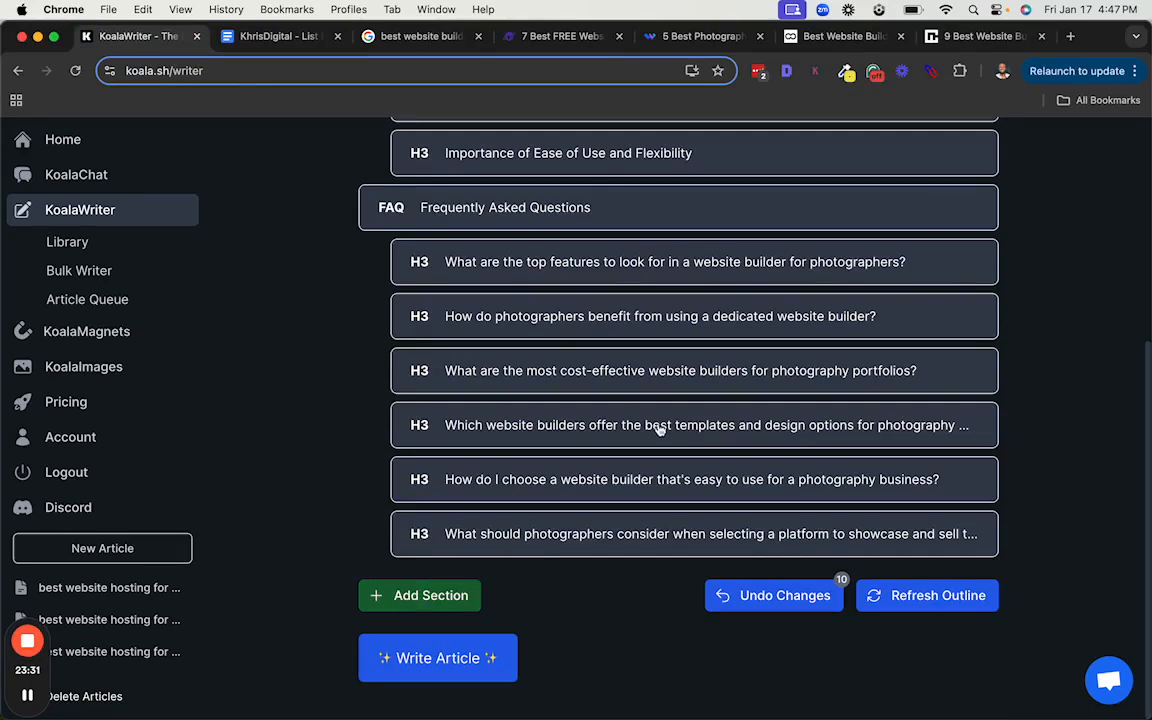
scroll(690, 330, up, 3)
scroll(699, 334, up, 3)
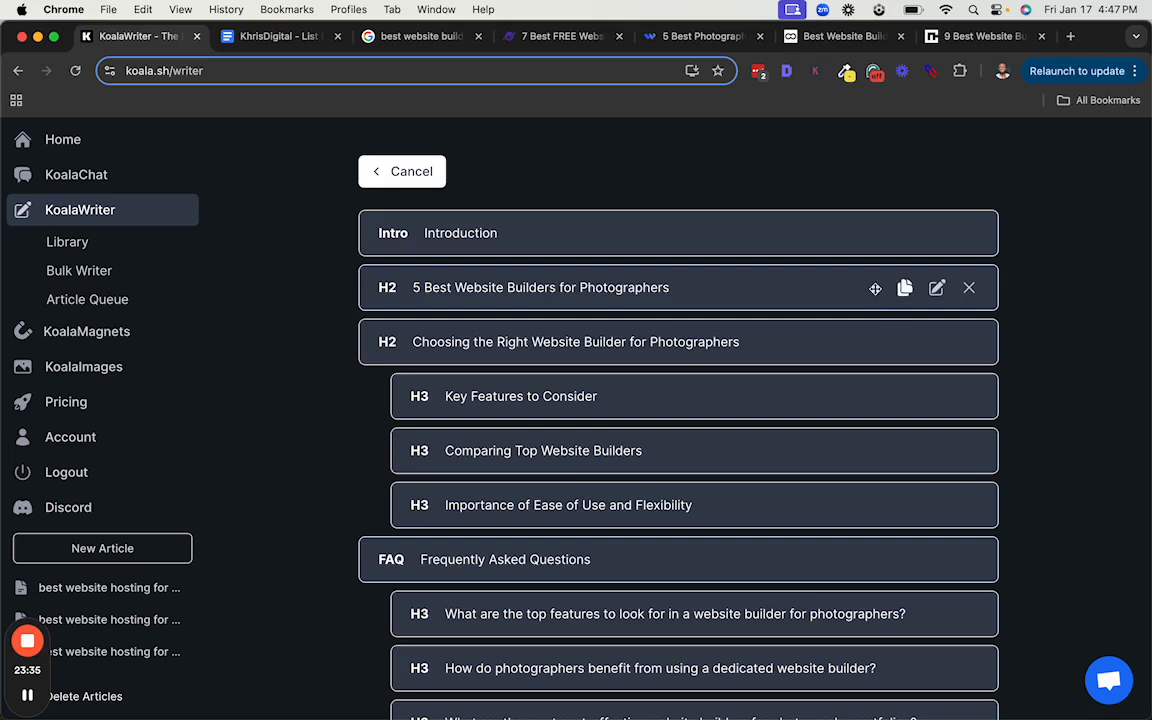
click(936, 288)
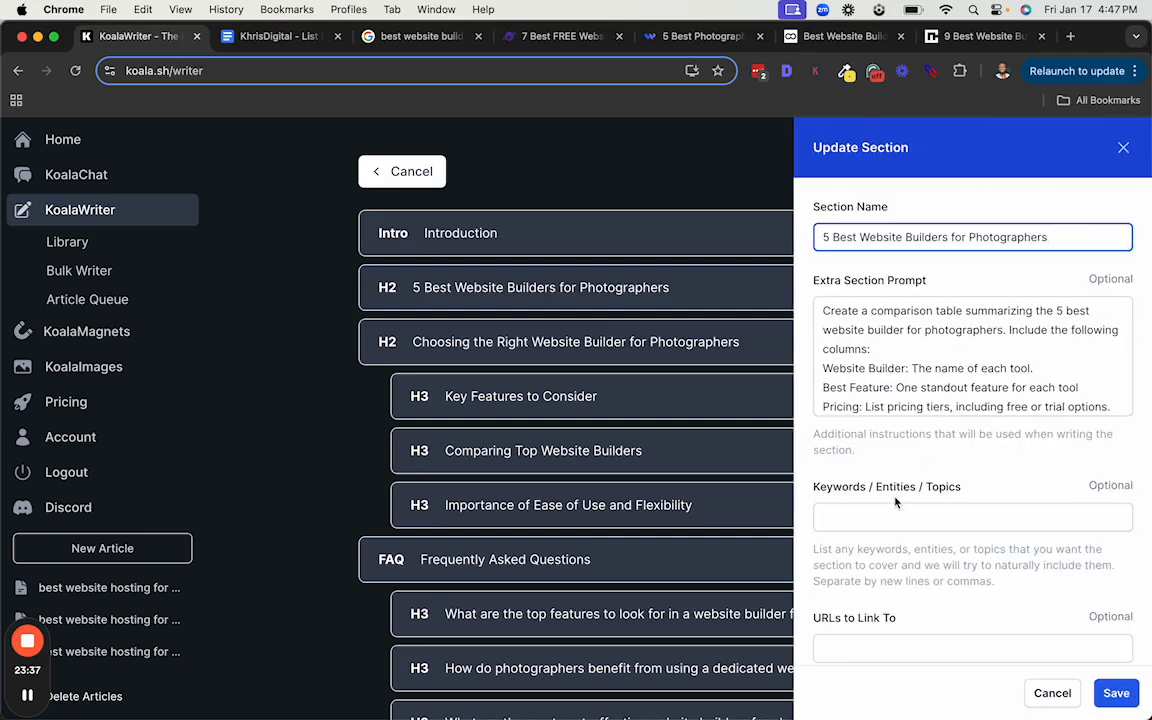
List Wix, Squarespace, WordPress and Shopify on separate lines as the section's keywords
click(862, 516)
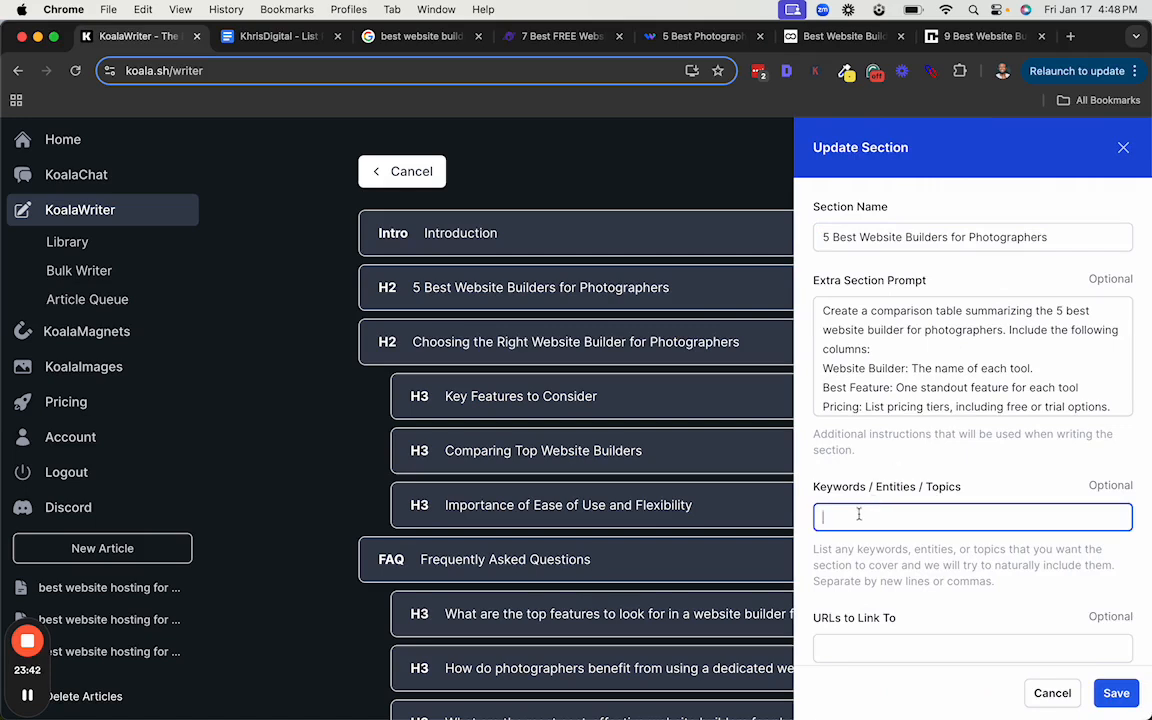
text(Wiz)
key(Return)
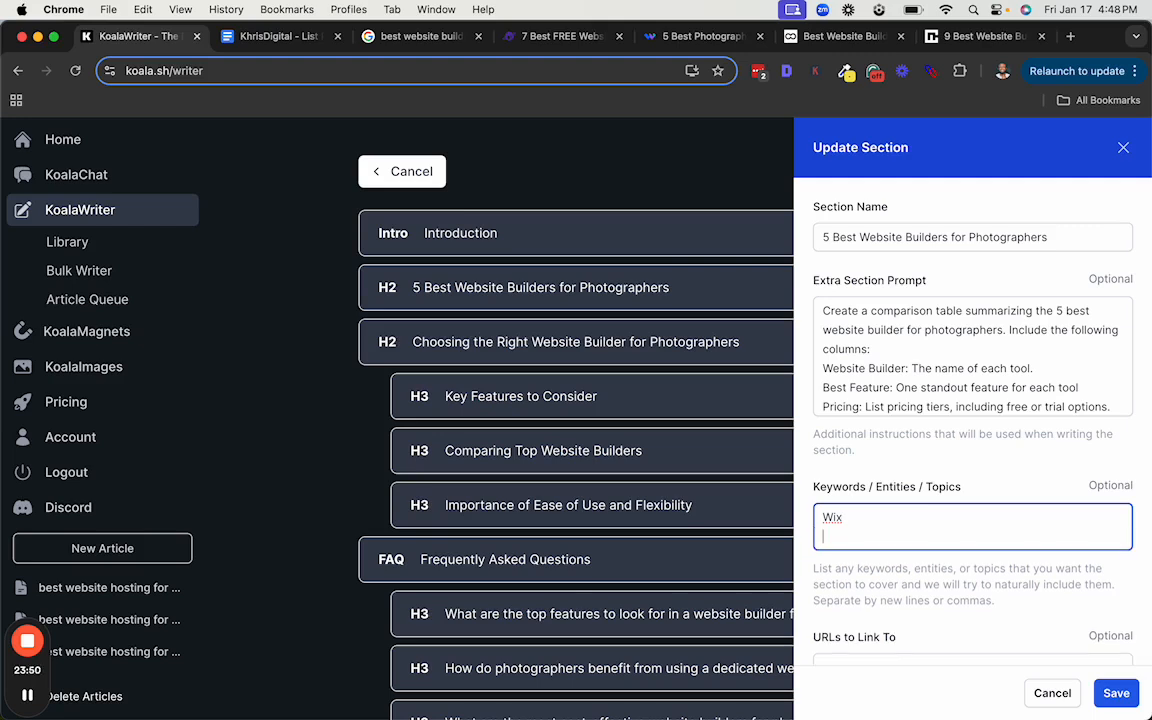
text(Squarespace)
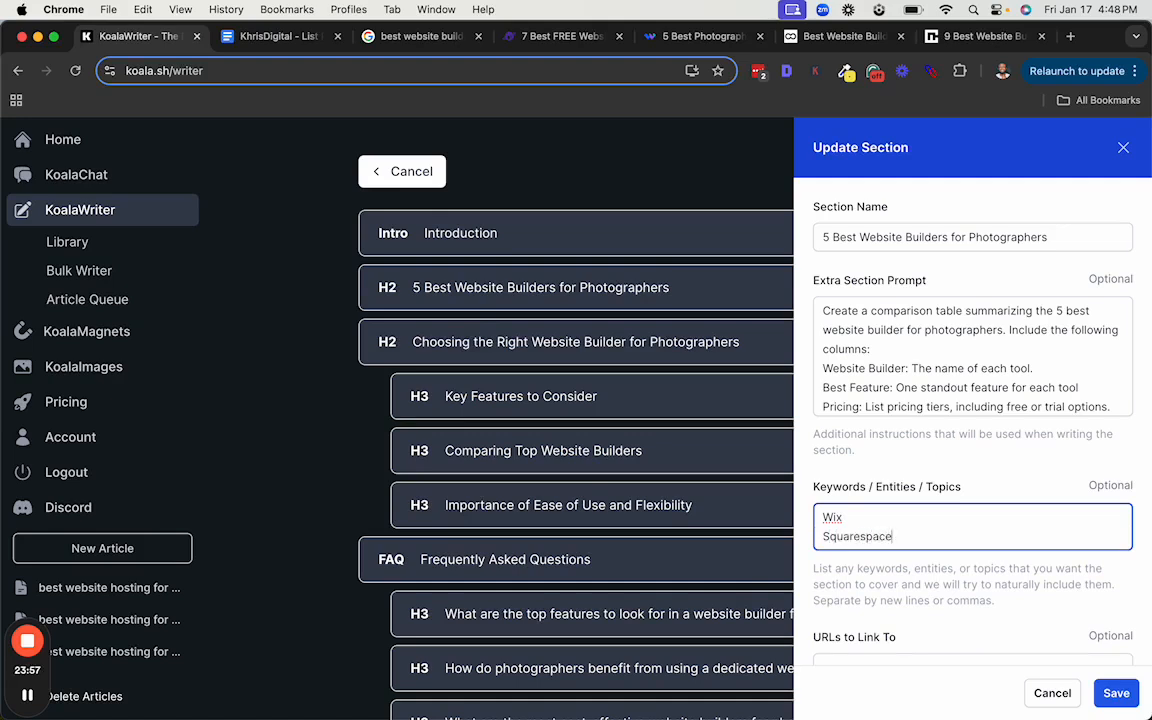
key(Return)
text(WordPress)
key(Return)
text(Sh)
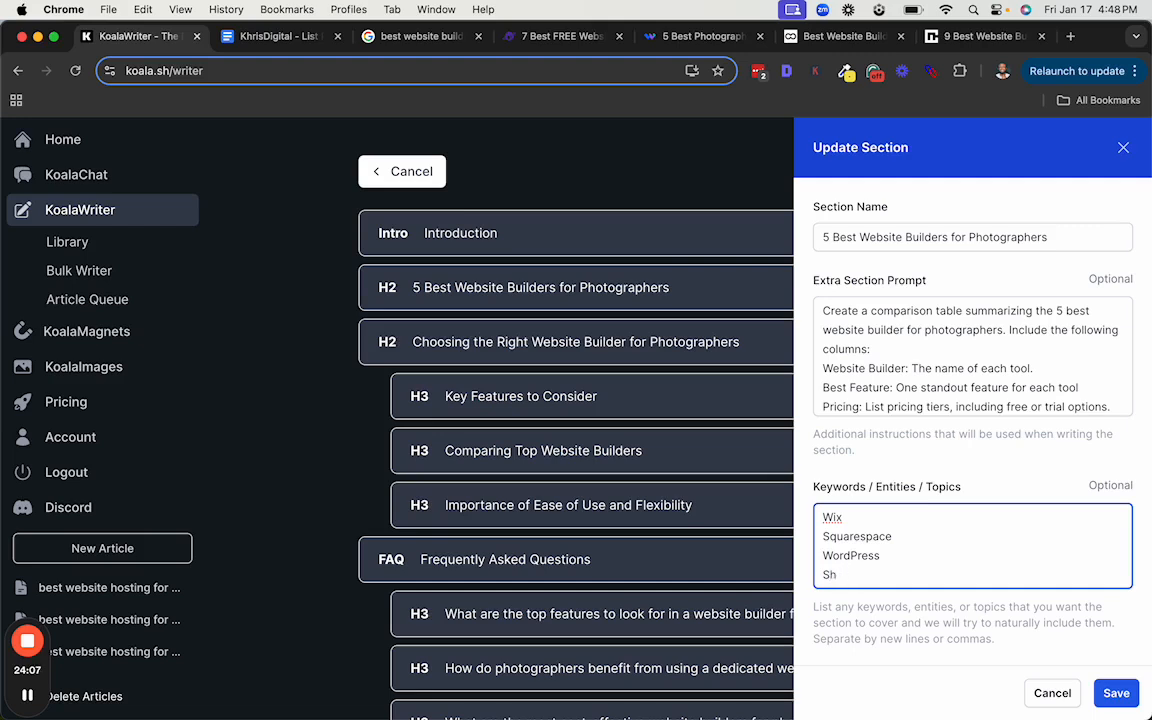
key(BackSpace)
text(hopify)
key(Return)
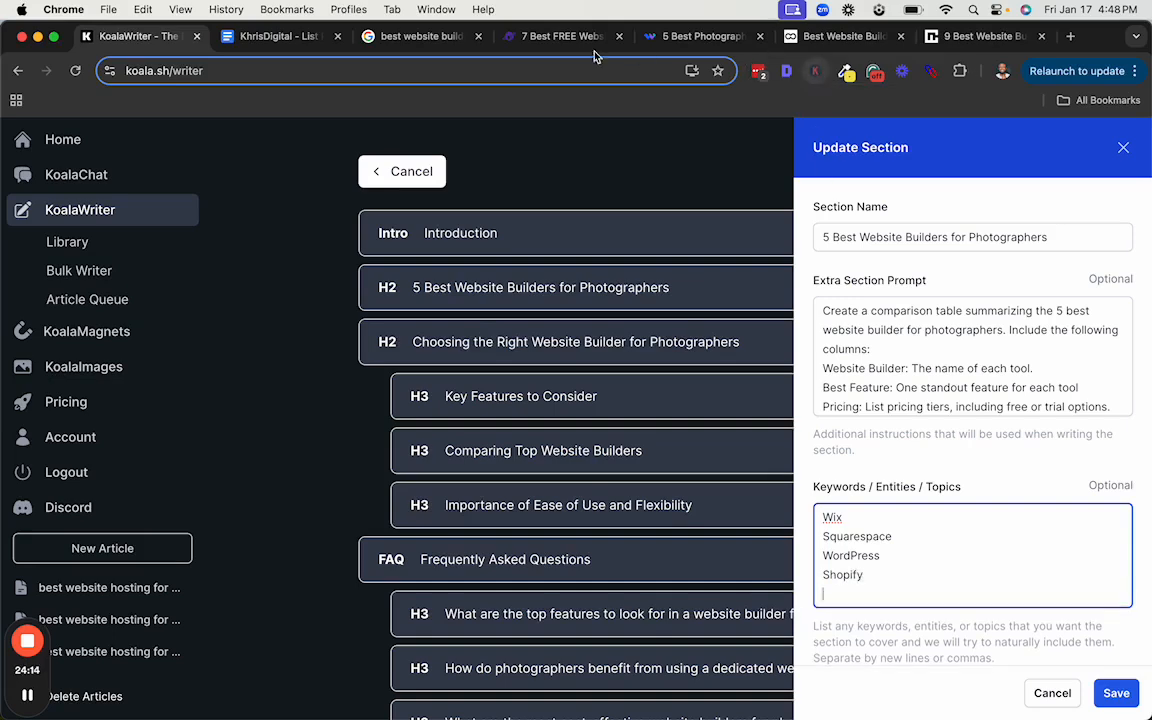
Copy Hostinger from the websitebuilderexpert.com photography builders list and add it as the fifth keyword of the section in KoalaWriter
click(562, 36)
key(ctrl+Tab)
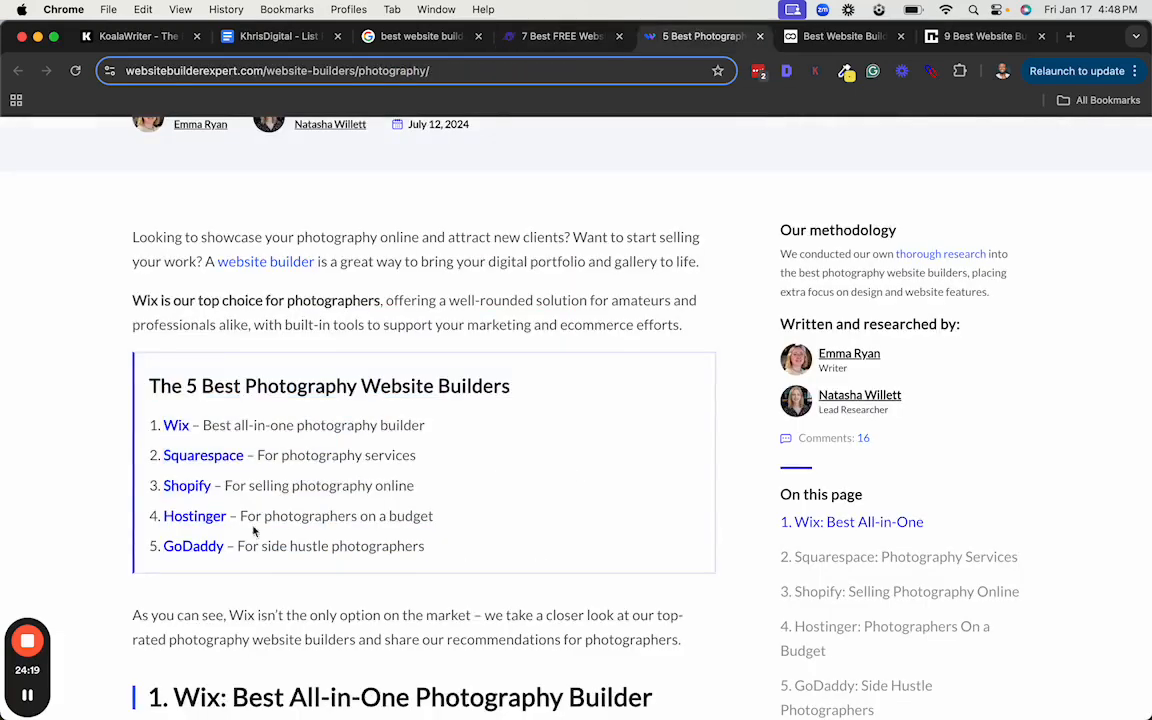
drag(160, 516, 228, 516)
key(super+c)
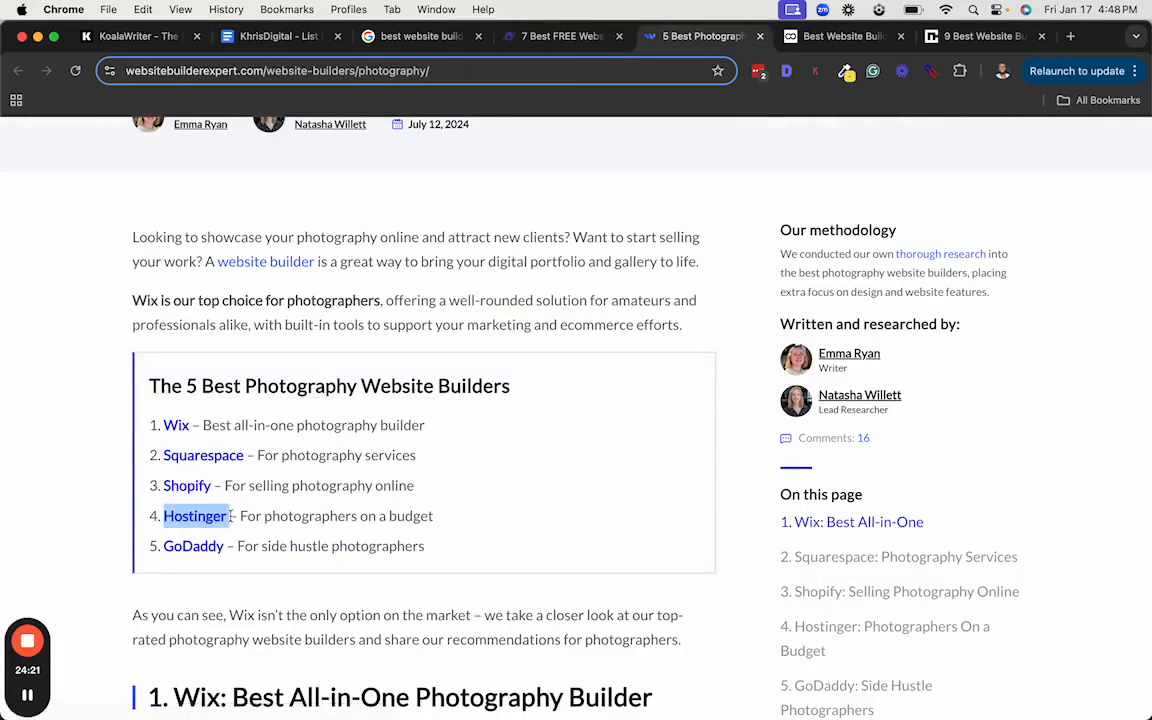
click(140, 37)
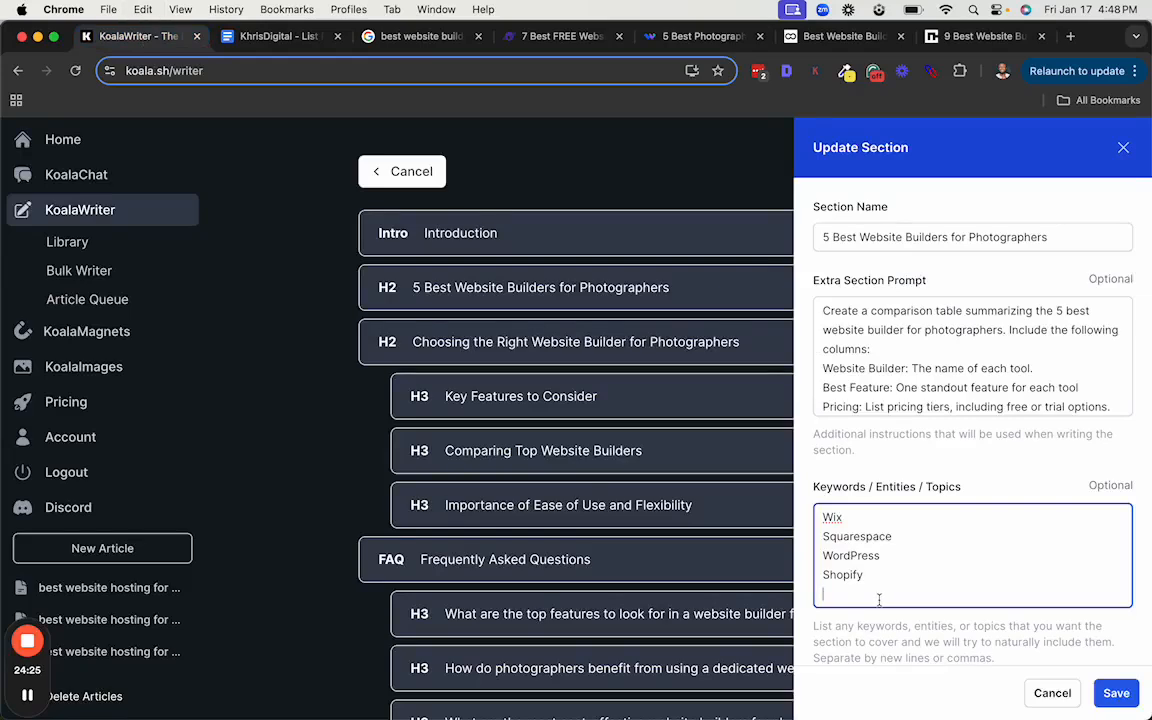
key(super+v)
Copy the full keyword list of five website builders and save the section
drag(888, 594, 806, 517)
key(super+c)
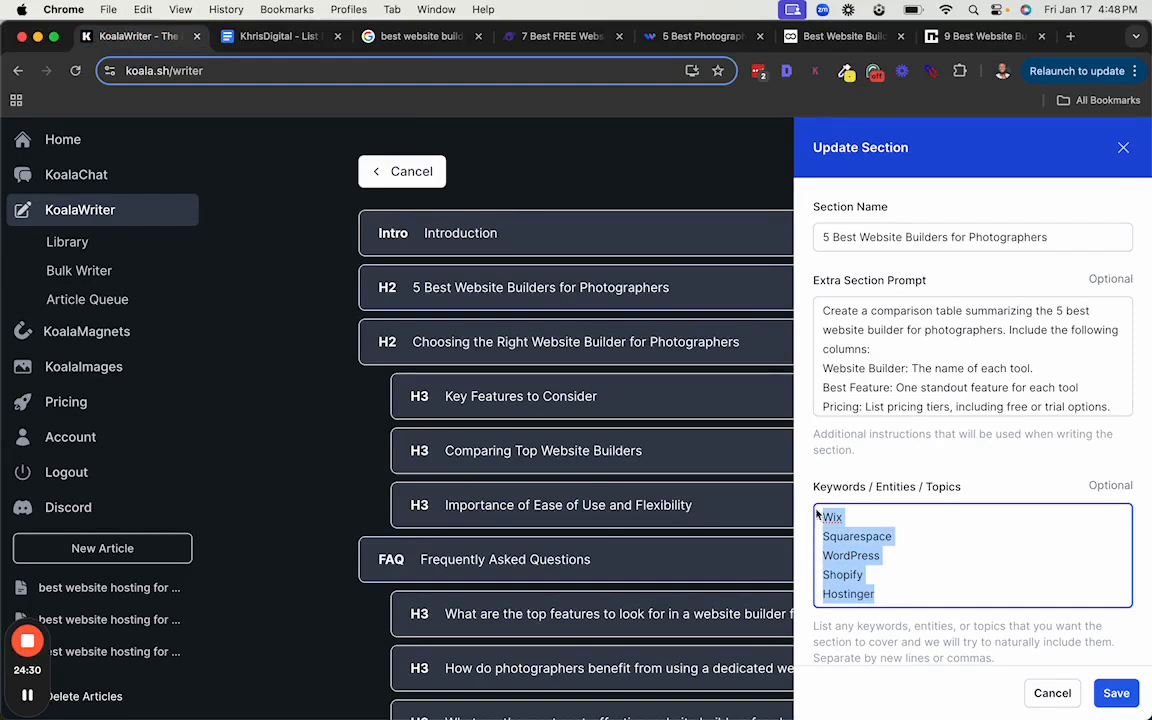
click(1116, 693)
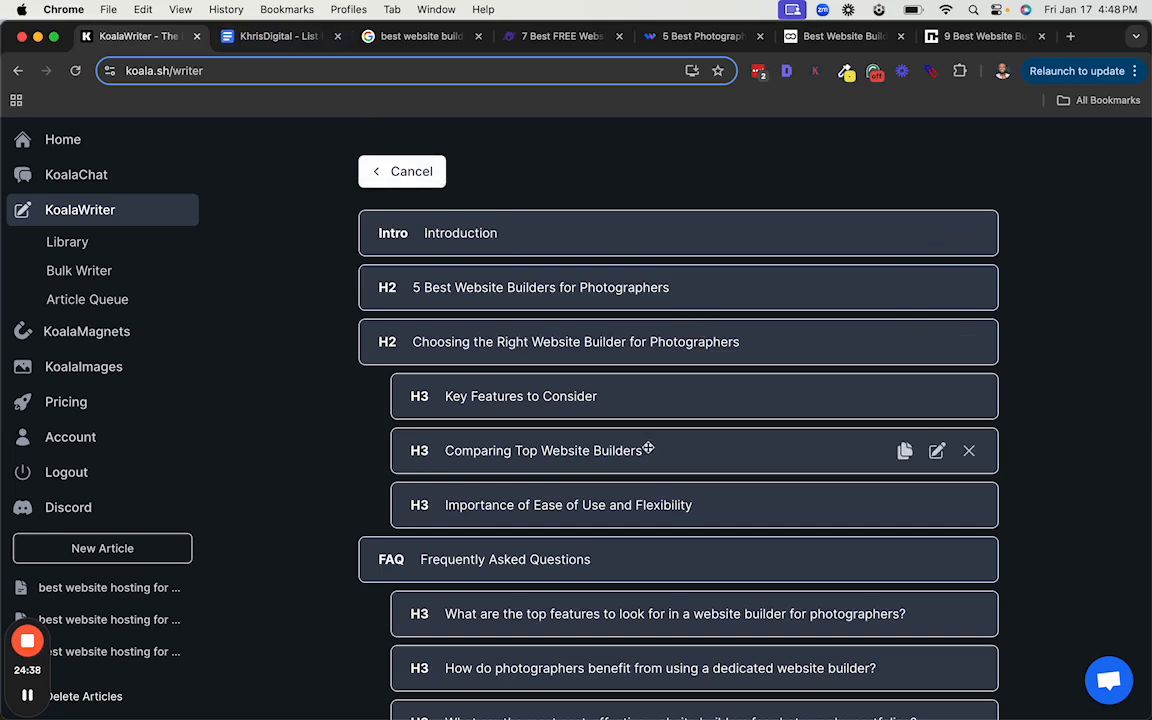
scroll(645, 447, down, 5)
click(437, 658)
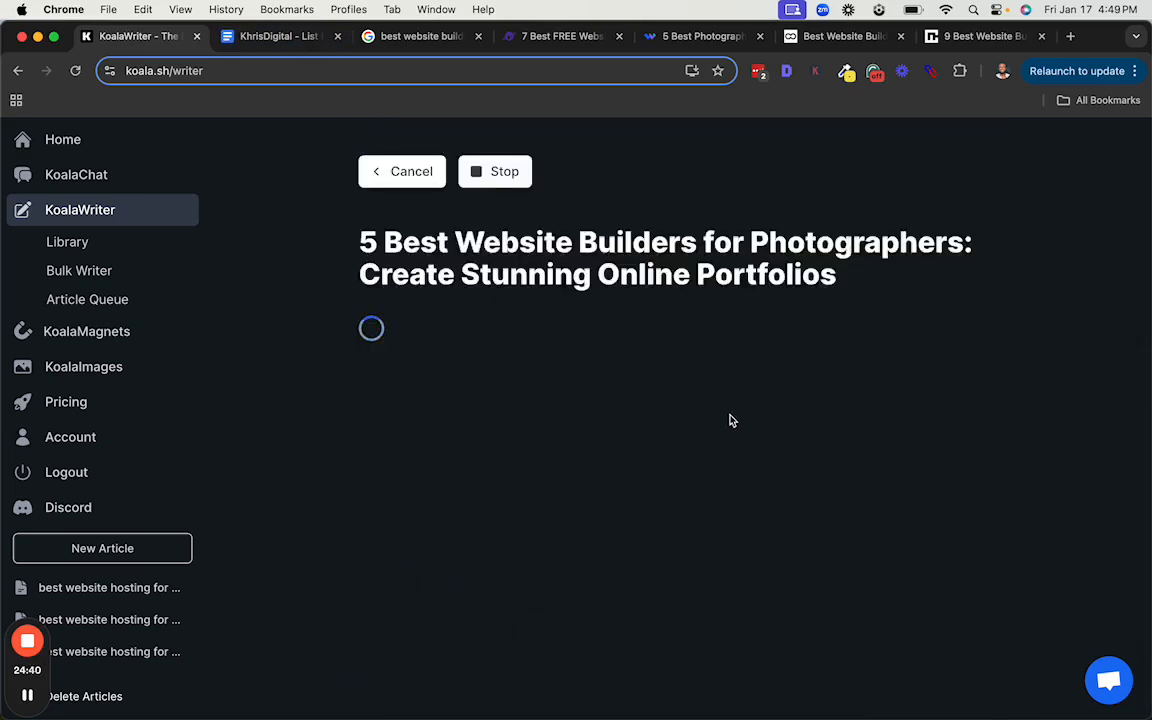
click(481, 180)
click(404, 180)
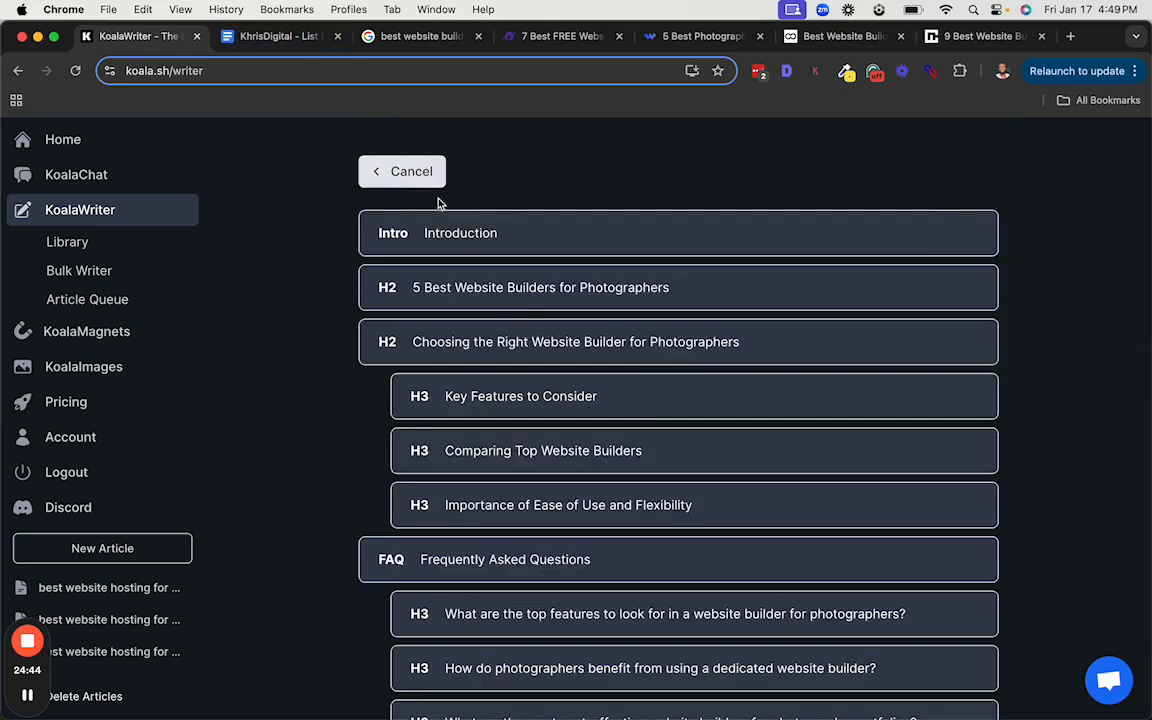
Add a section named "1. Wix" and place it directly beneath the "5 Best Website Builders for Photographers" section
scroll(511, 628, down, 5)
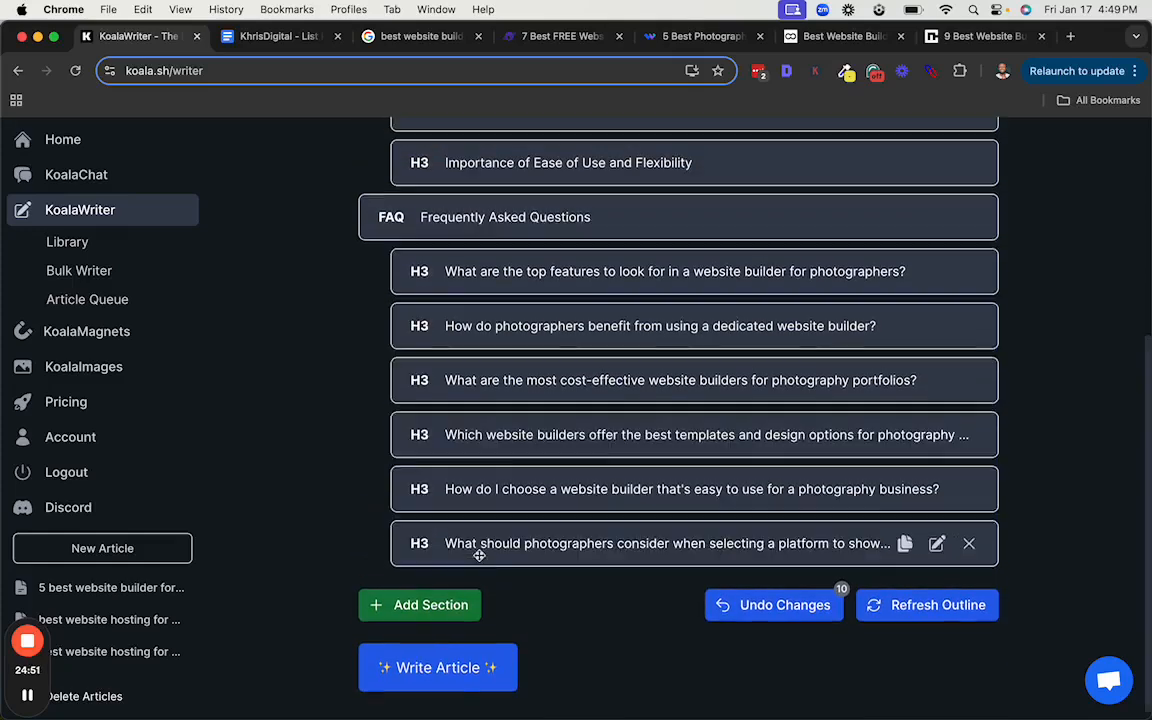
scroll(485, 510, up, 5)
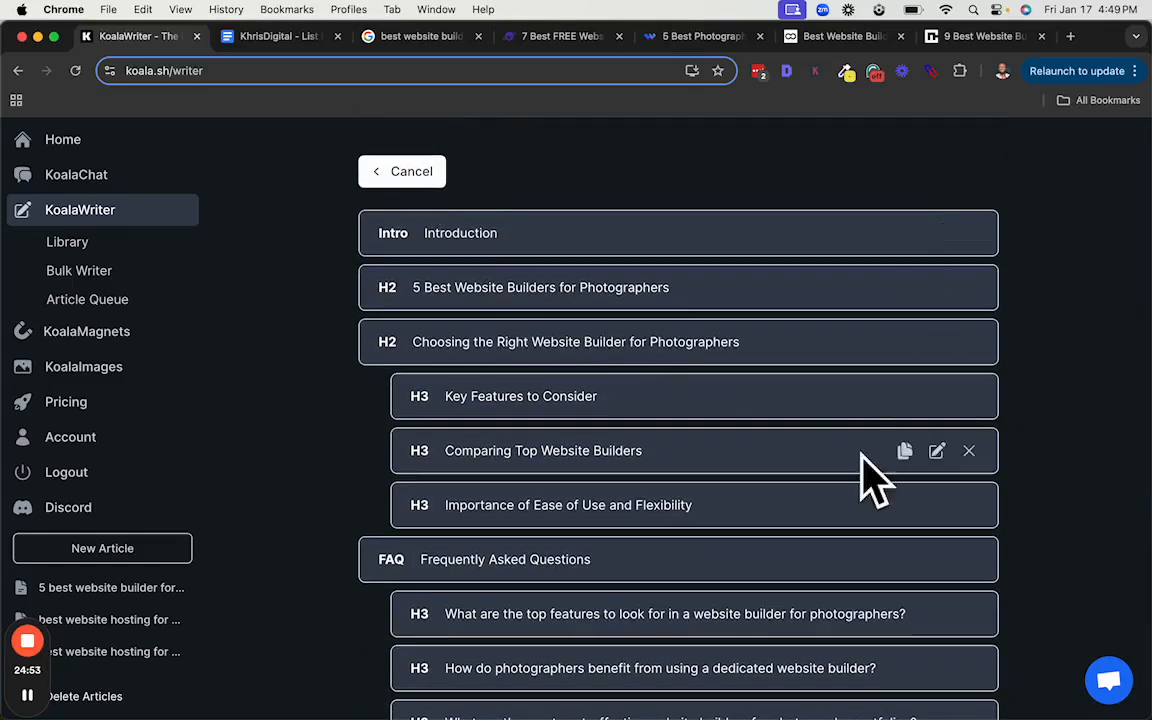
scroll(617, 378, down, 5)
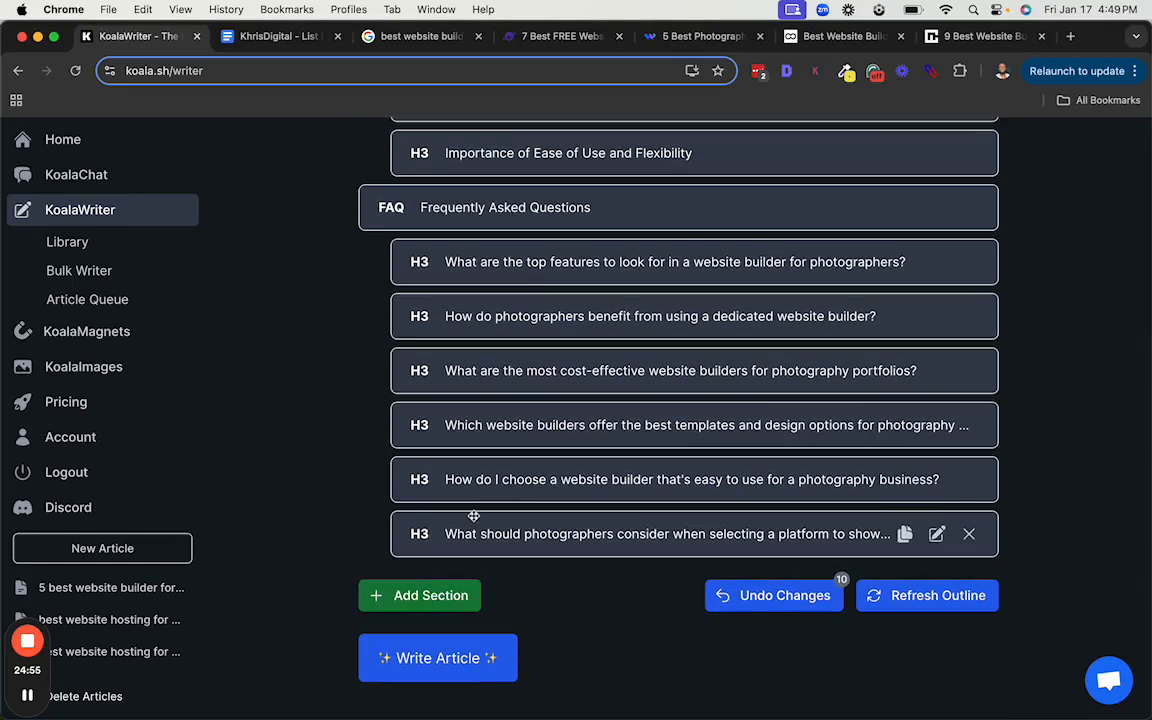
click(428, 600)
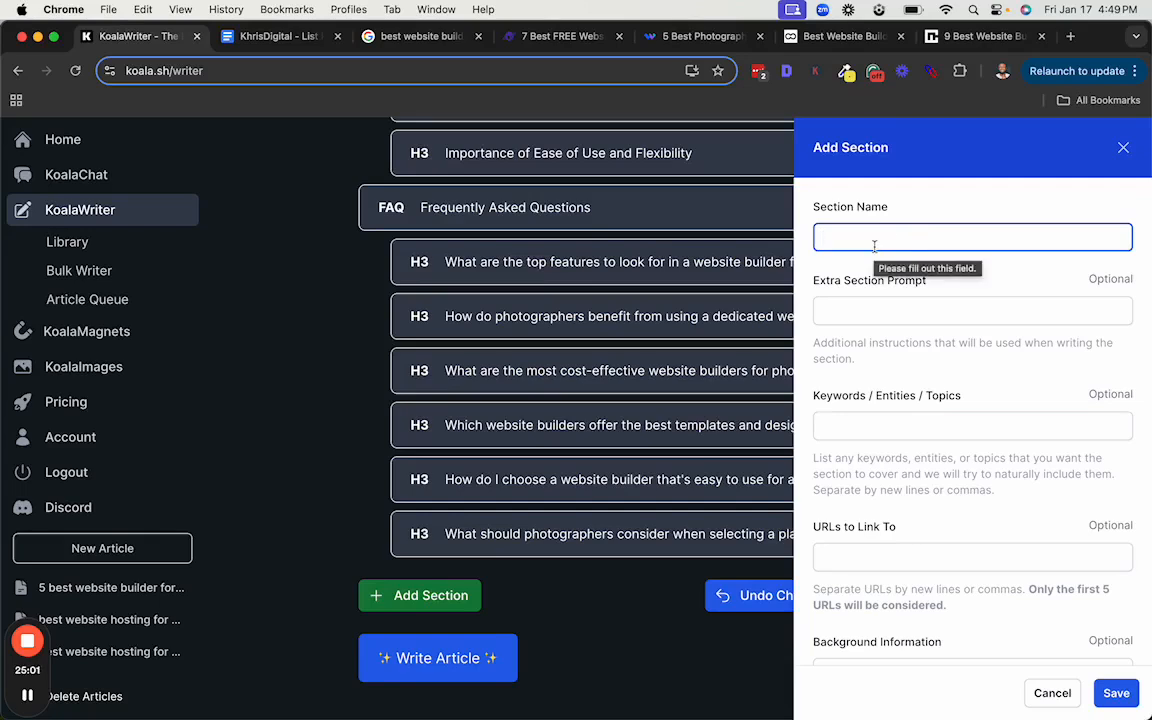
text(1.)
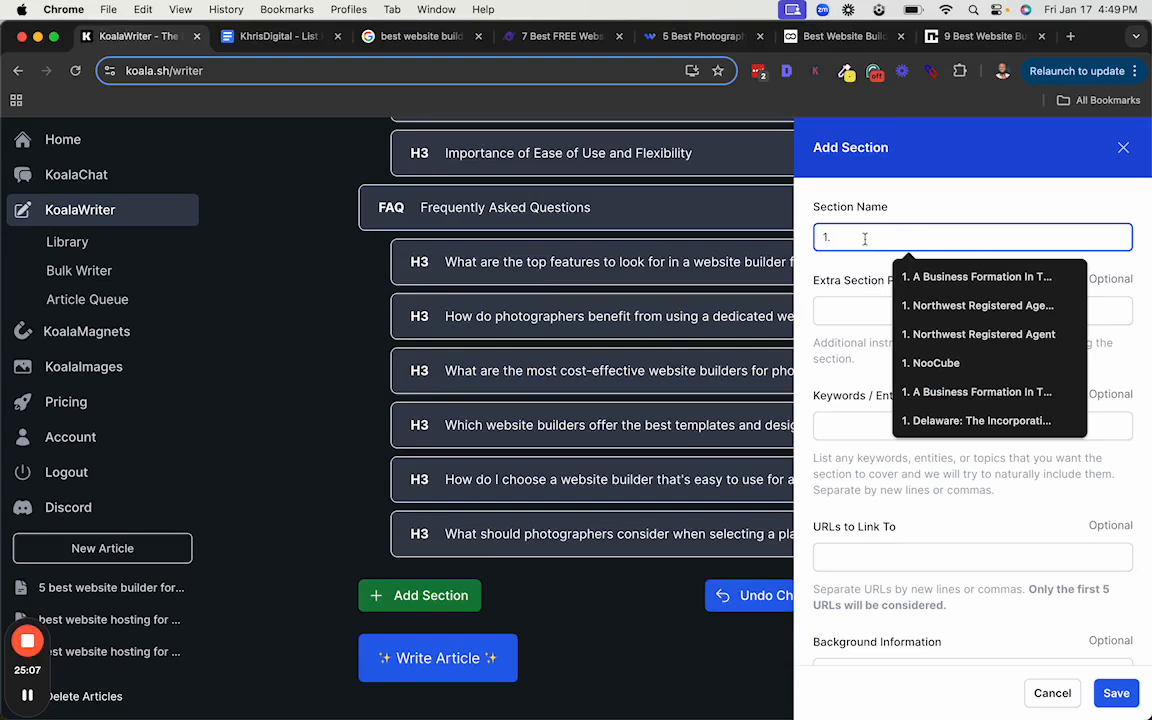
key(super+v)
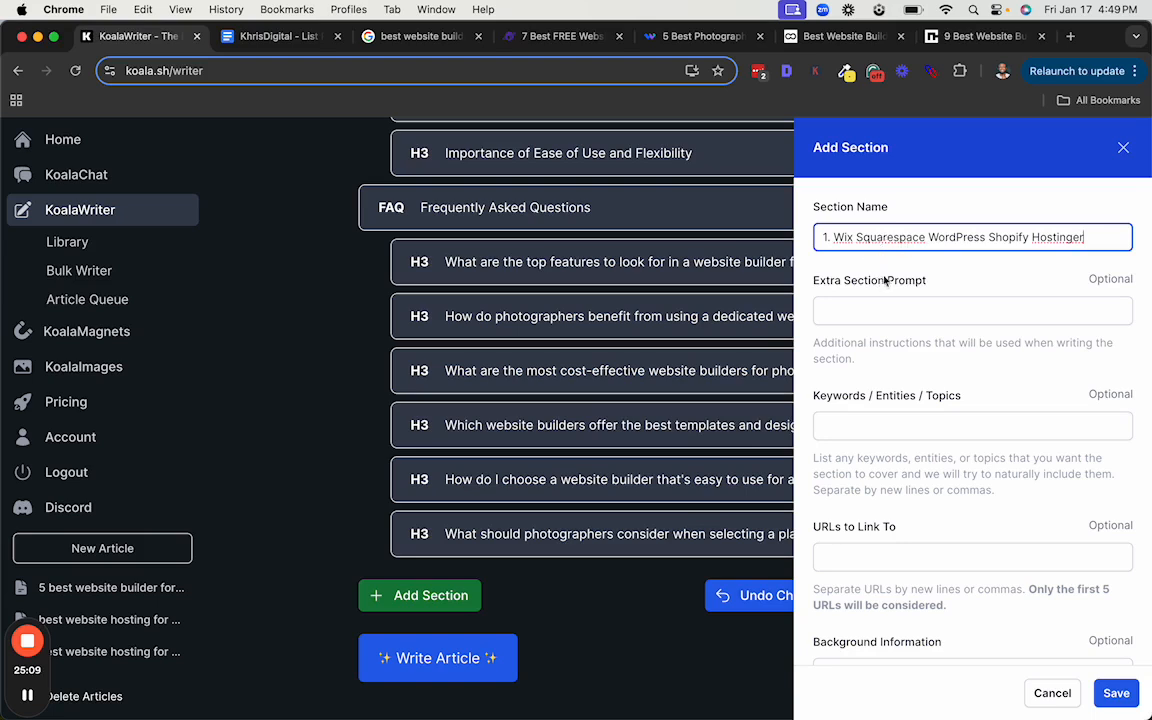
drag(857, 241, 1090, 237)
key(BackSpace)
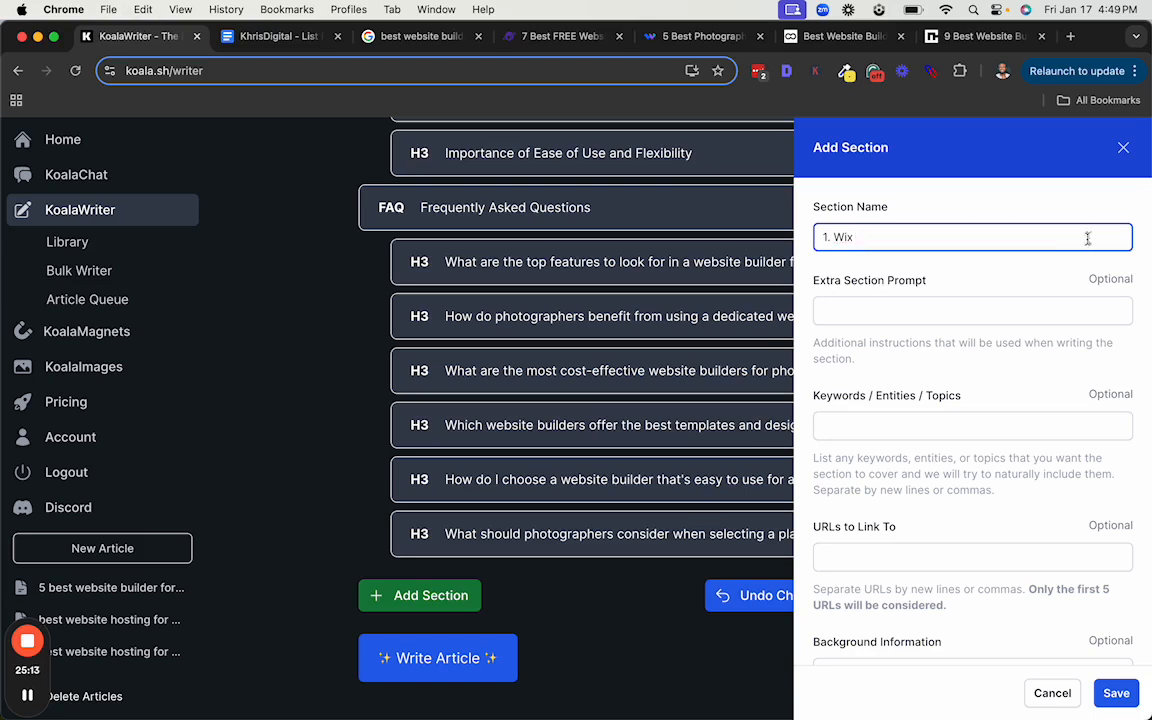
click(1116, 692)
drag(609, 632, 563, 265)
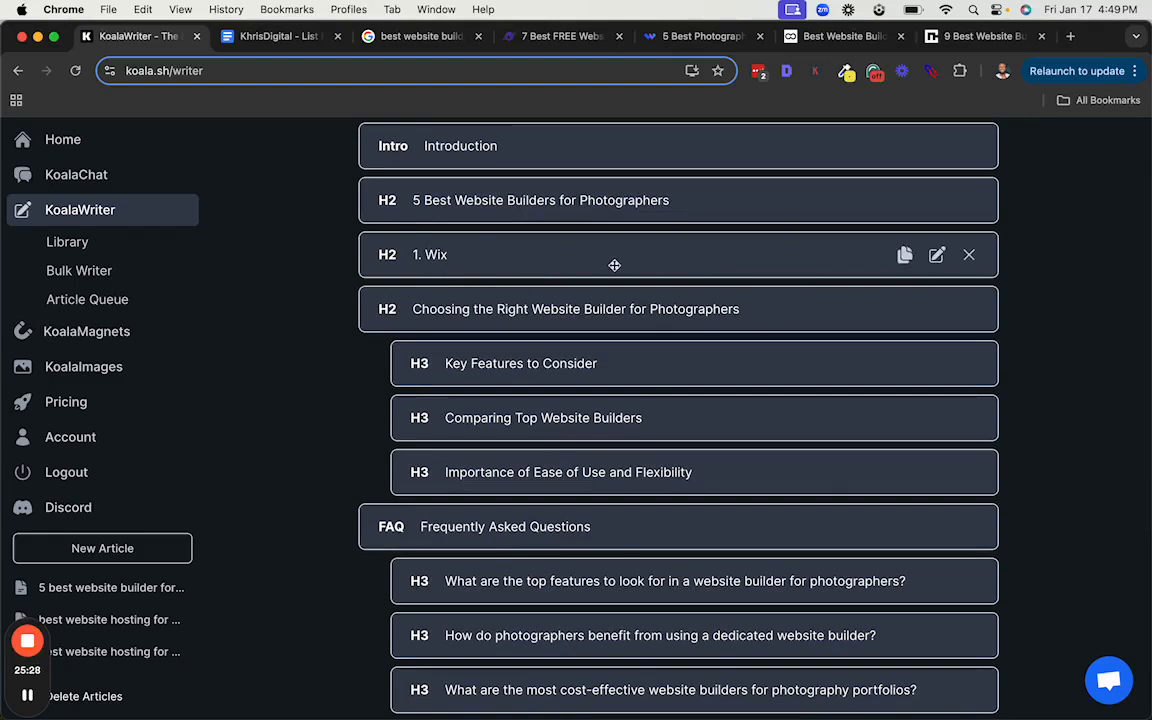
mouse_move(614, 265)
mouse_down()
mouse_move(650, 257)
mouse_move(606, 264)
mouse_up()
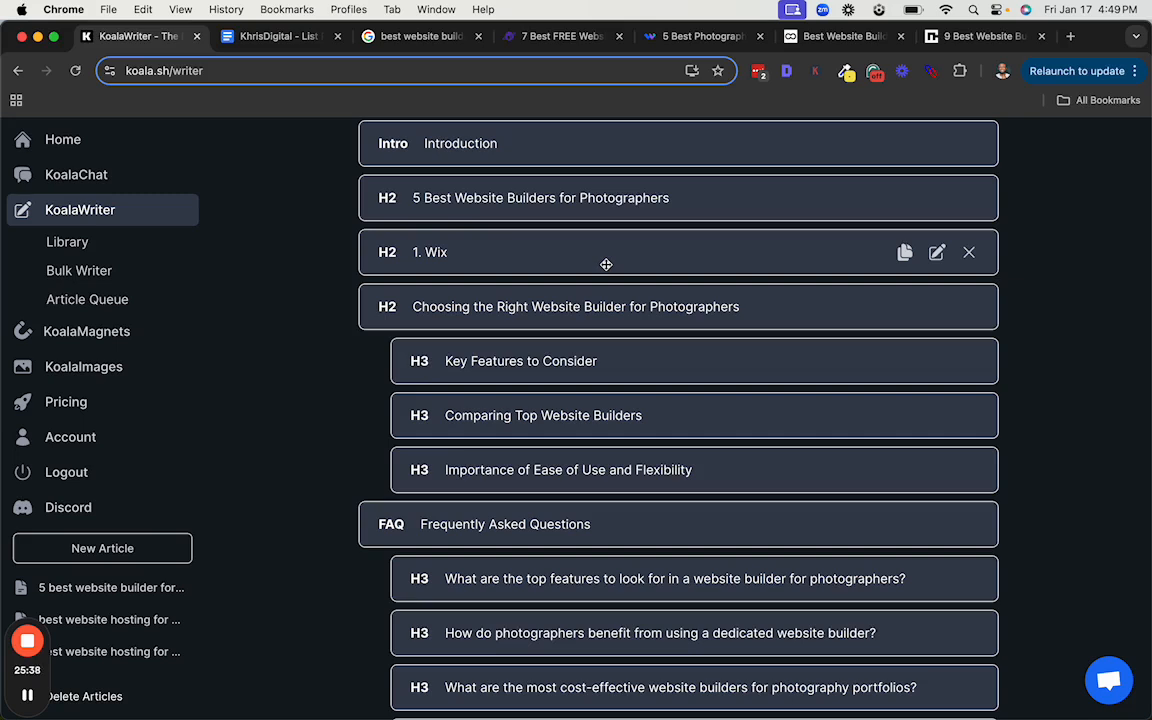
Open the H2 section "1. Wix" and examine its optional prompt, keyword, URL and background information fields, then close it without changes
click(937, 254)
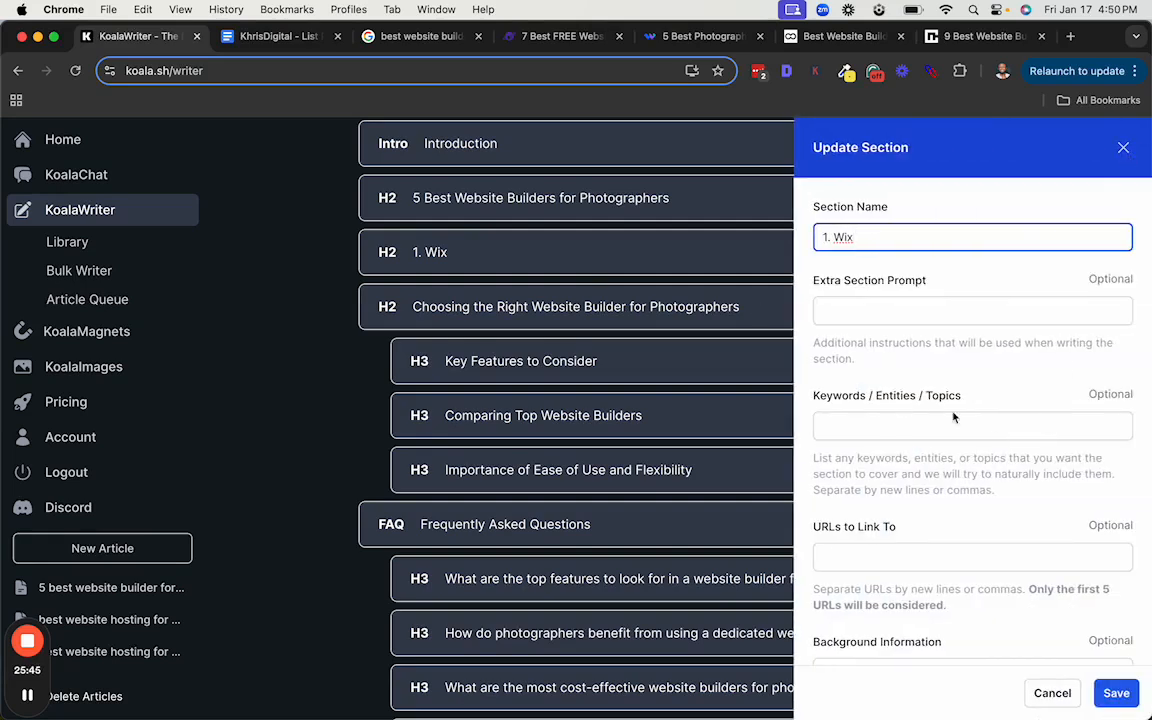
scroll(953, 418, down, 3)
click(858, 524)
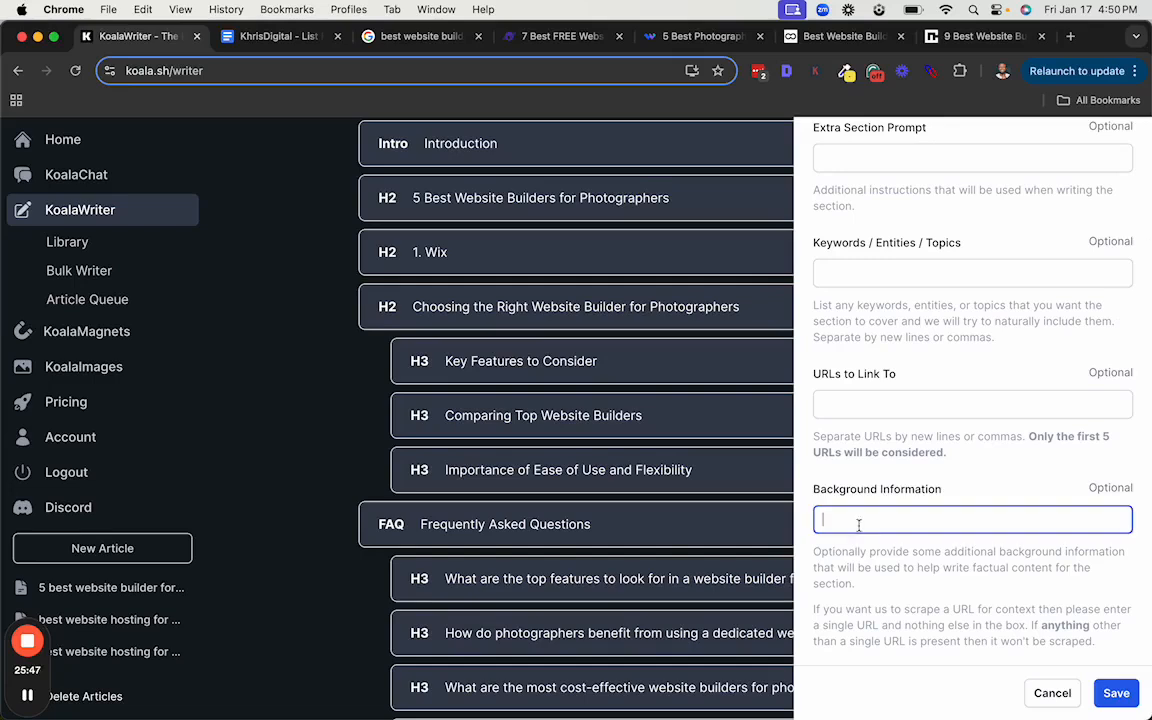
click(862, 407)
scroll(862, 407, up, 3)
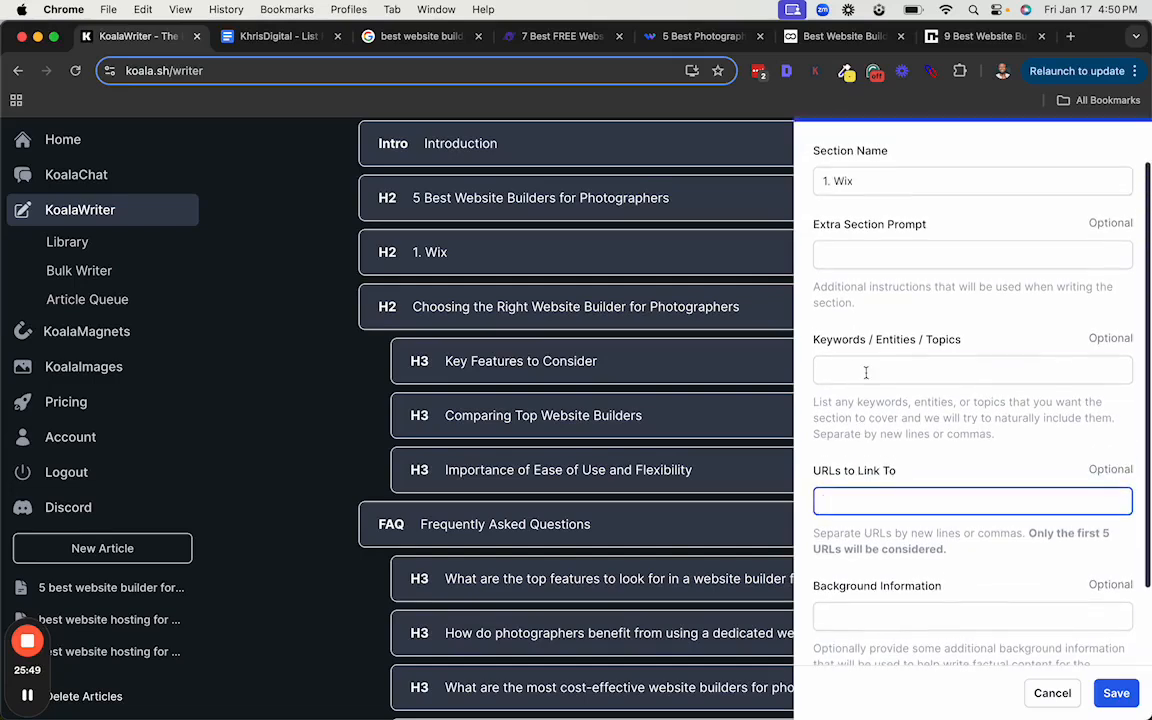
click(864, 370)
click(875, 312)
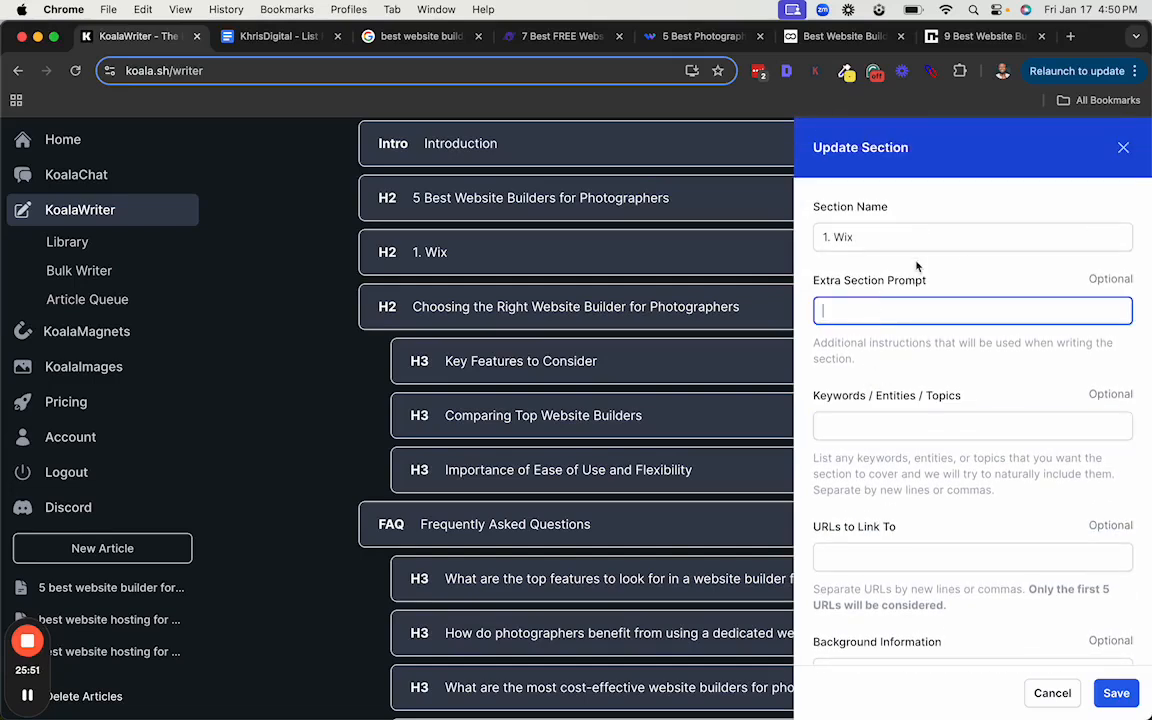
click(1122, 148)
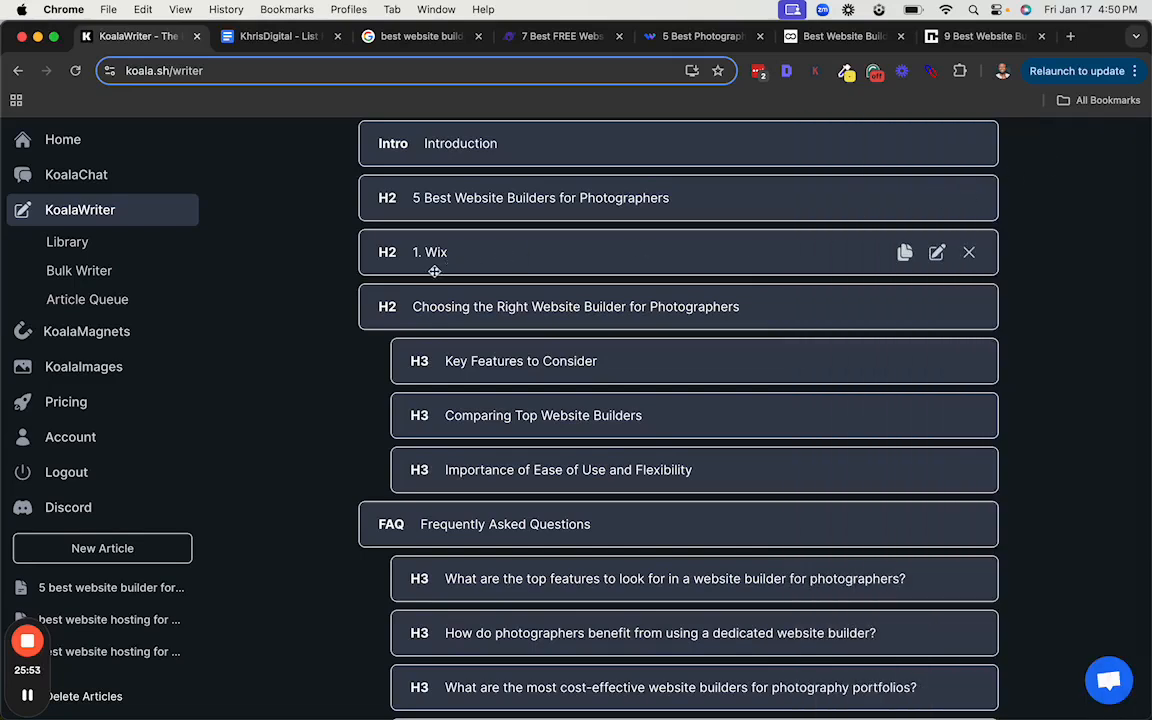
Try nesting "1. Wix" as an H3 under "5 Best Website Builders for Photographers" and check which fields it offers
drag(499, 257, 542, 271)
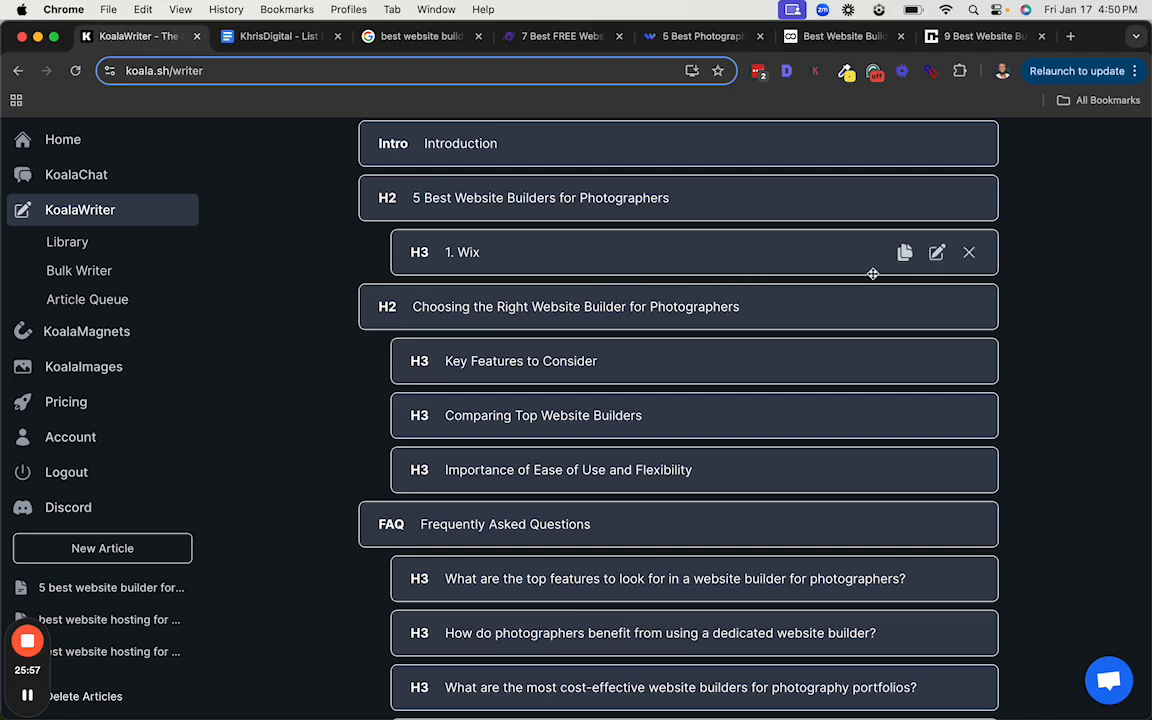
click(936, 252)
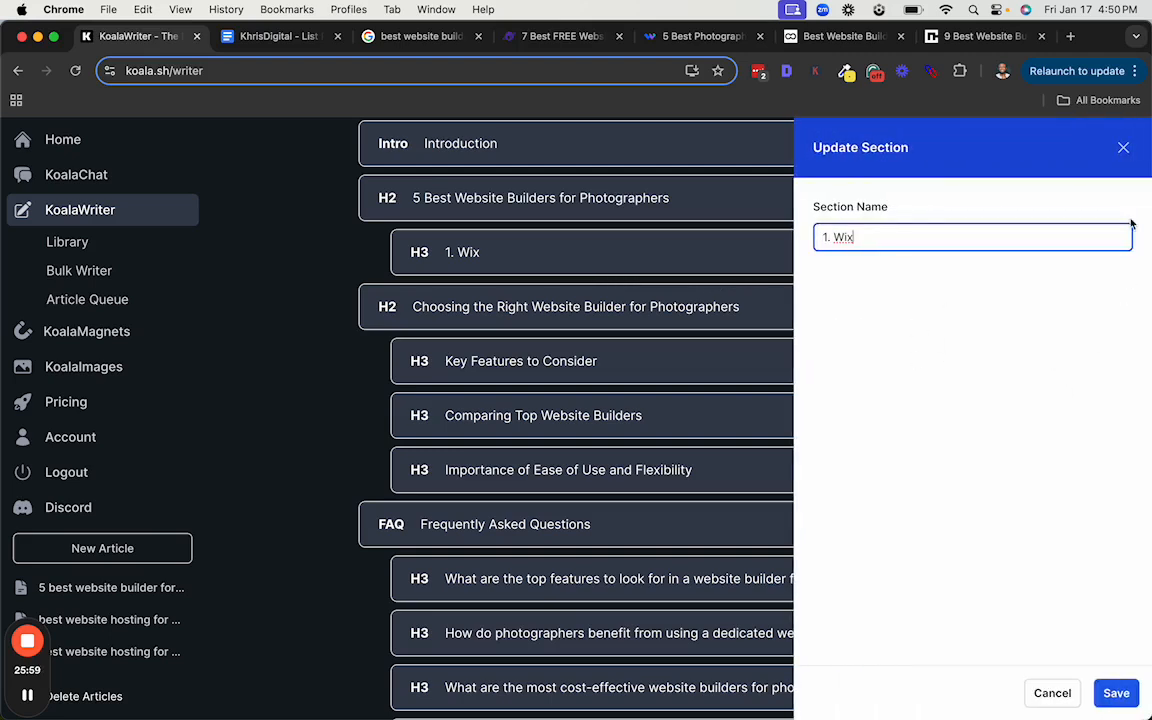
click(1123, 147)
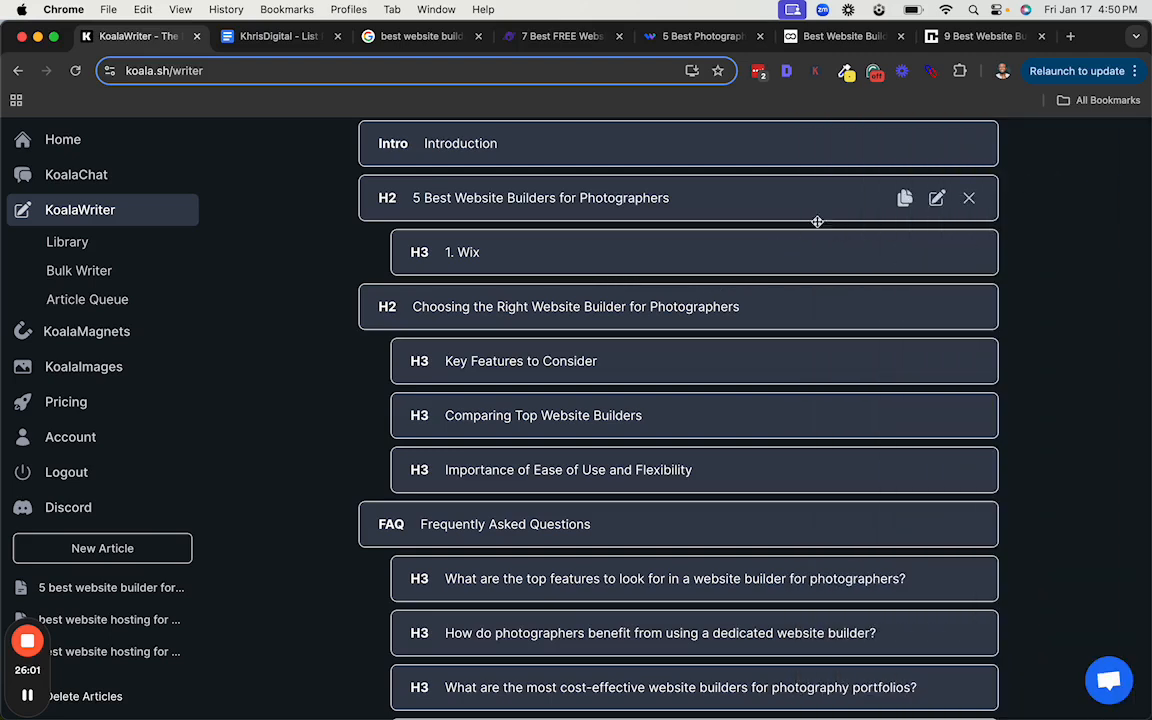
Review the extra section prompt and keywords of the "5 Best Website Builders for Photographers" section
click(937, 199)
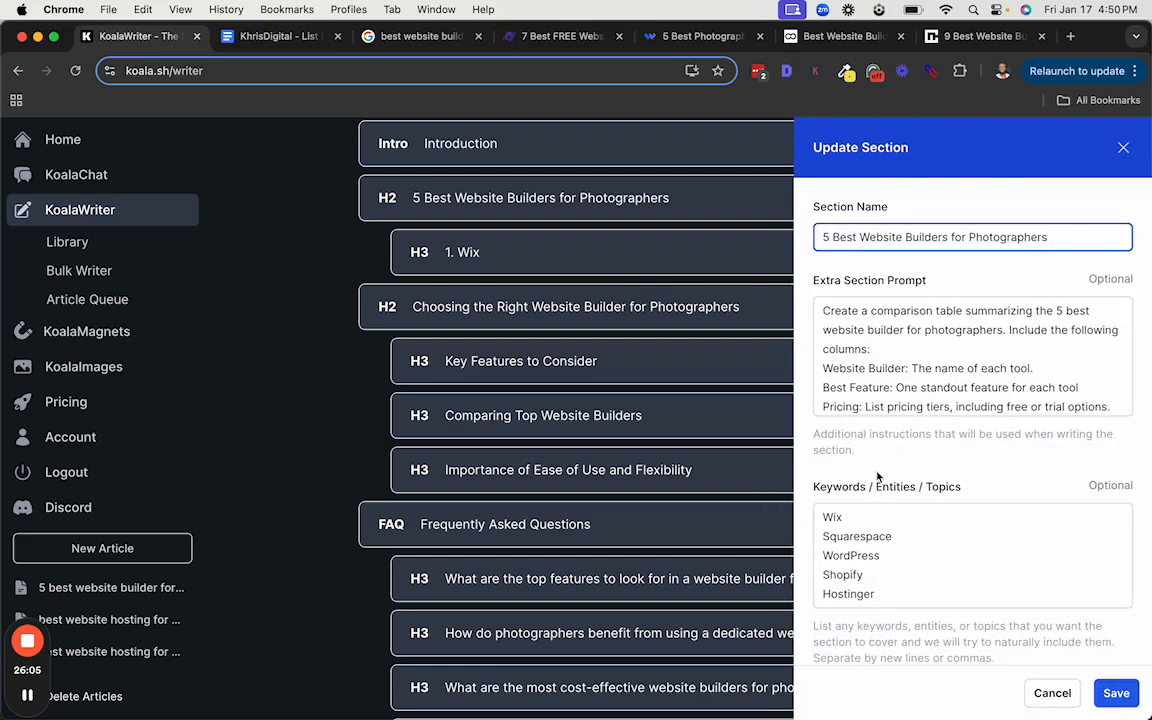
scroll(878, 478, down, 5)
scroll(879, 476, up, 5)
click(1123, 148)
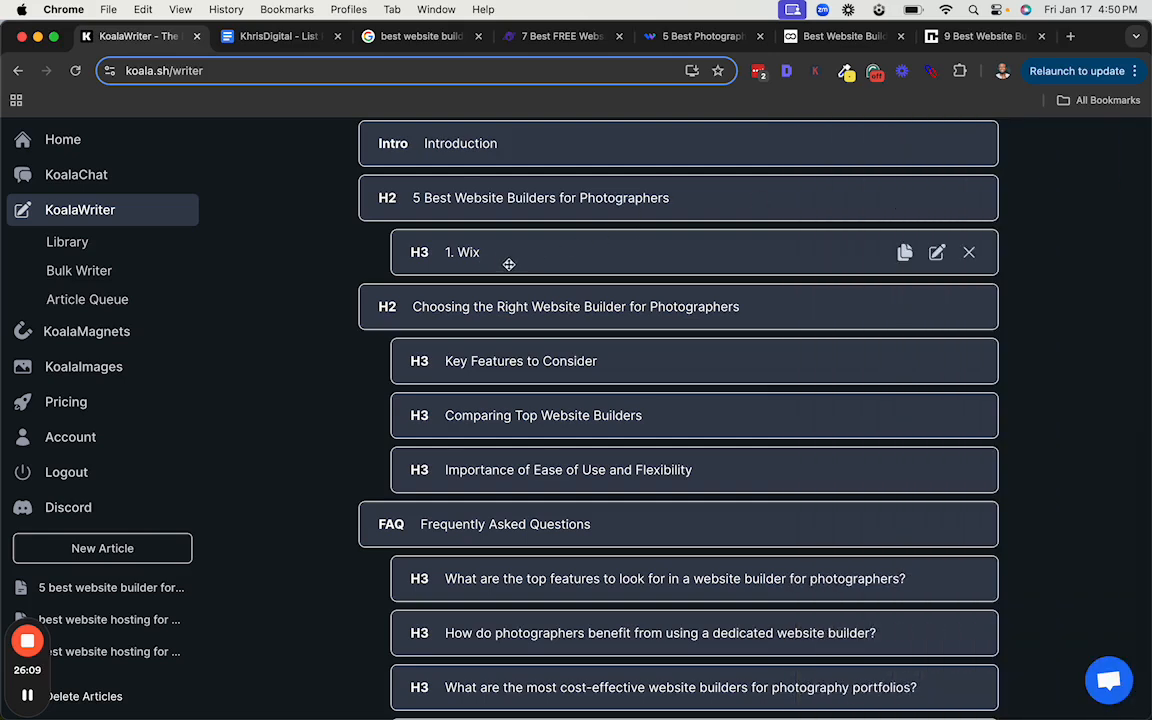
Try duplicating the "1. Wix" H3 section twice and remove both copies
click(904, 252)
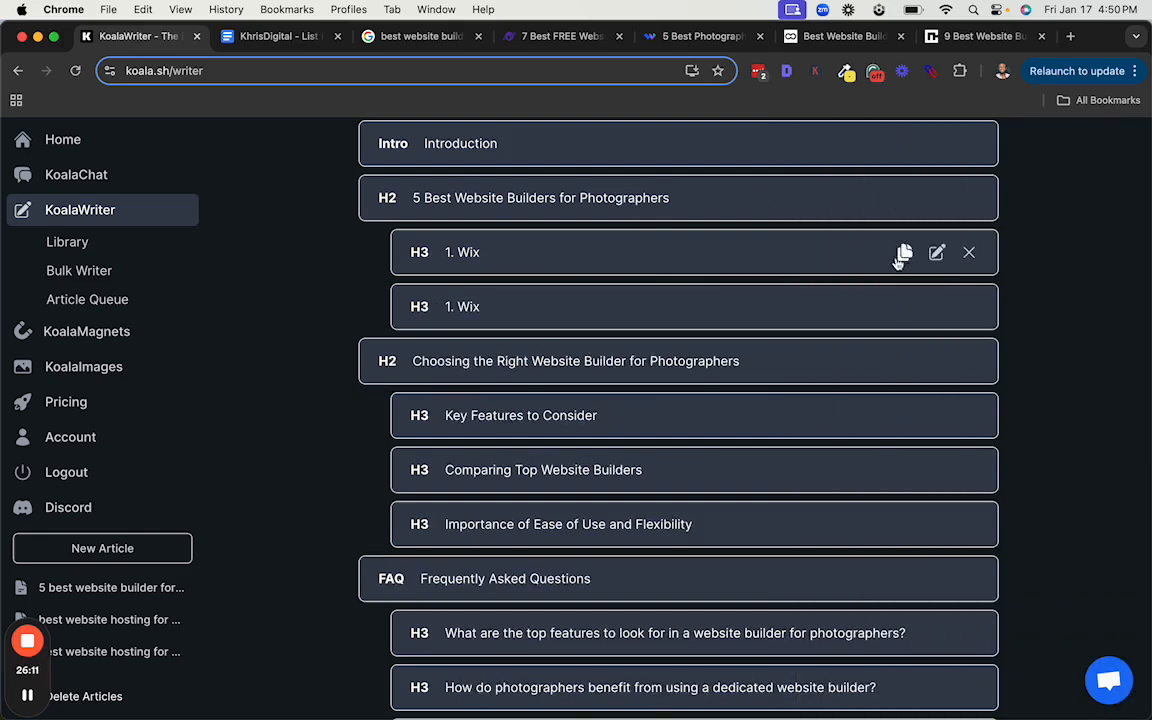
click(904, 307)
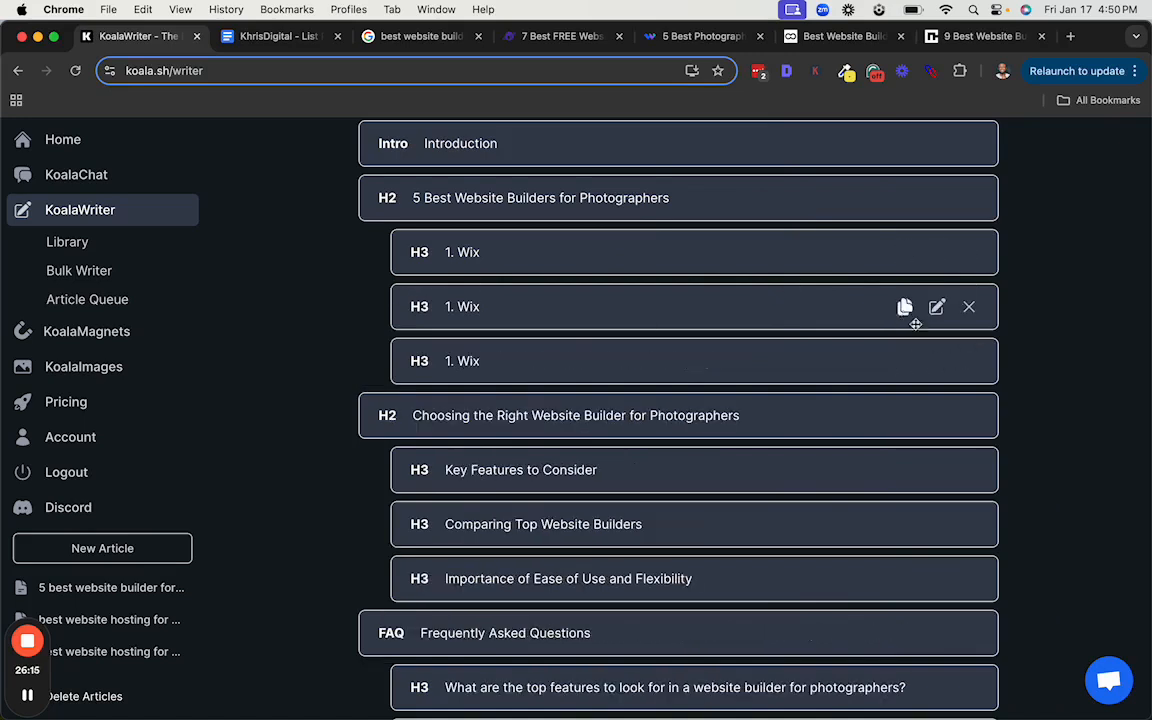
click(969, 363)
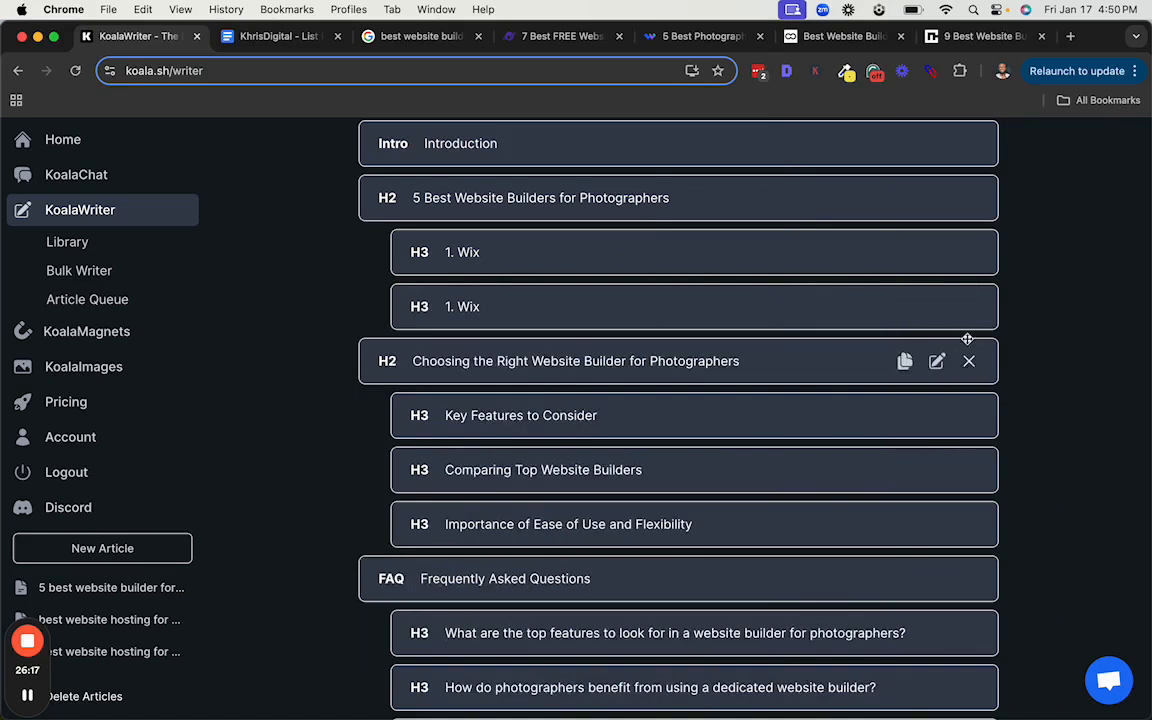
click(968, 307)
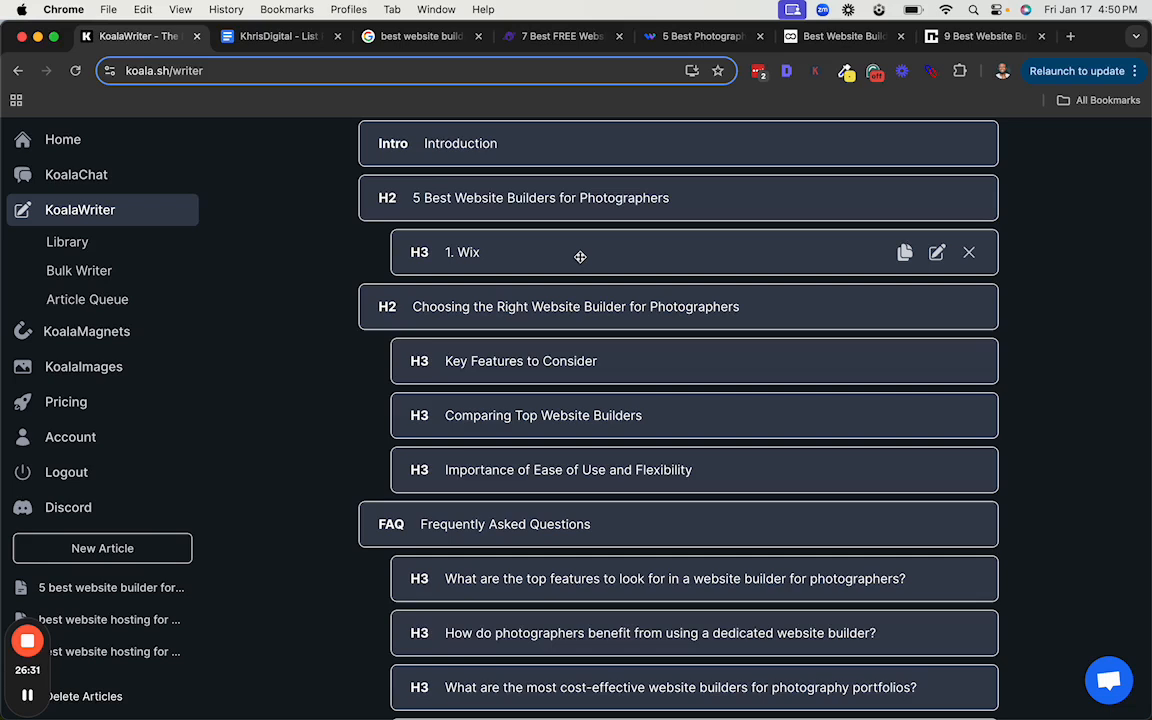
Return "1. Wix" to H2 level and check its optional section fields
drag(580, 257, 535, 257)
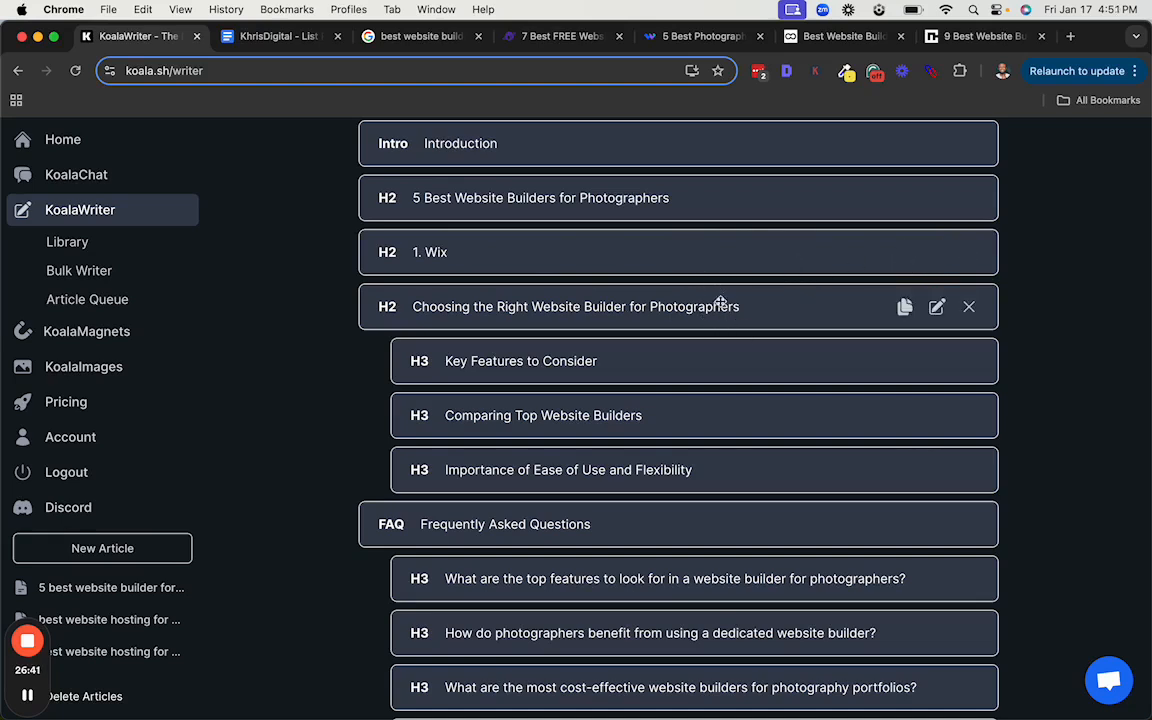
click(936, 252)
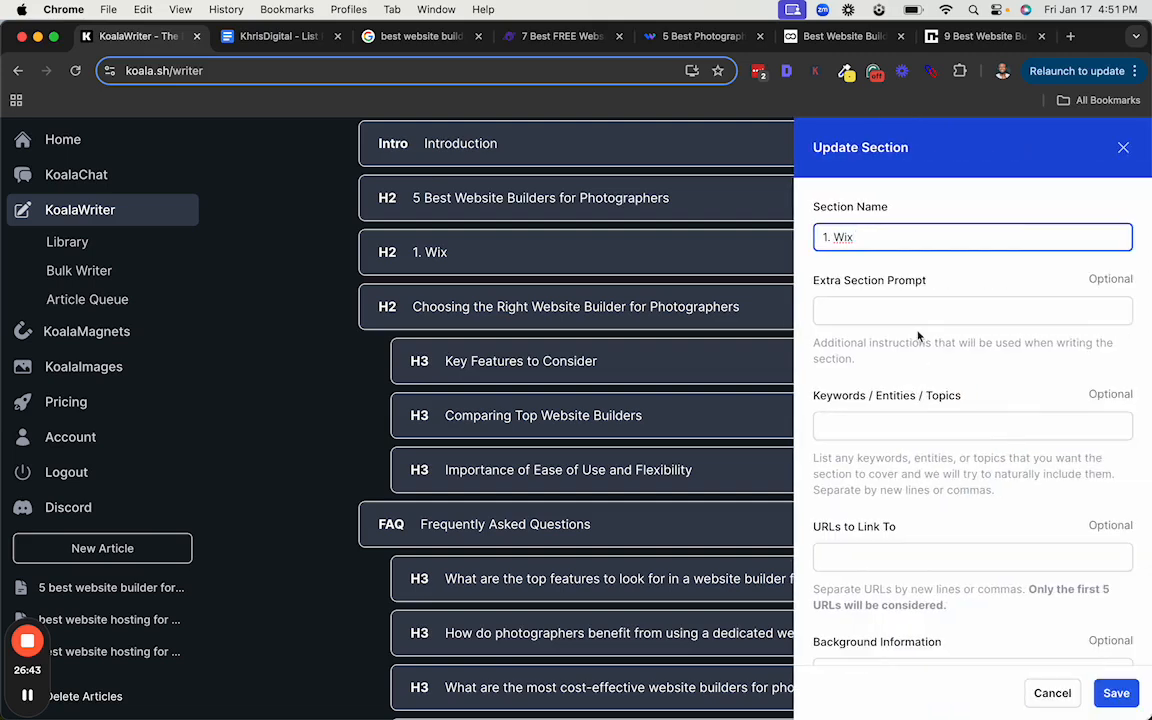
click(1123, 148)
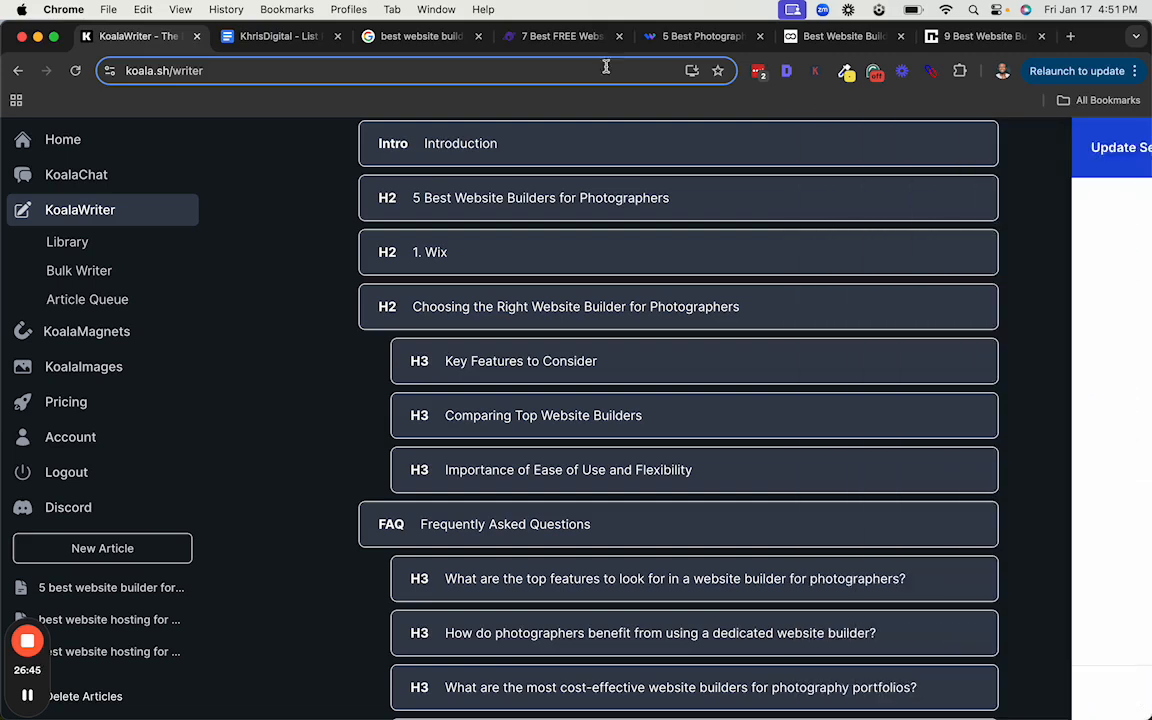
Review the Tool #1 structure in the Google Docs list post template, covering key features, pros and cons, and pricing
click(265, 38)
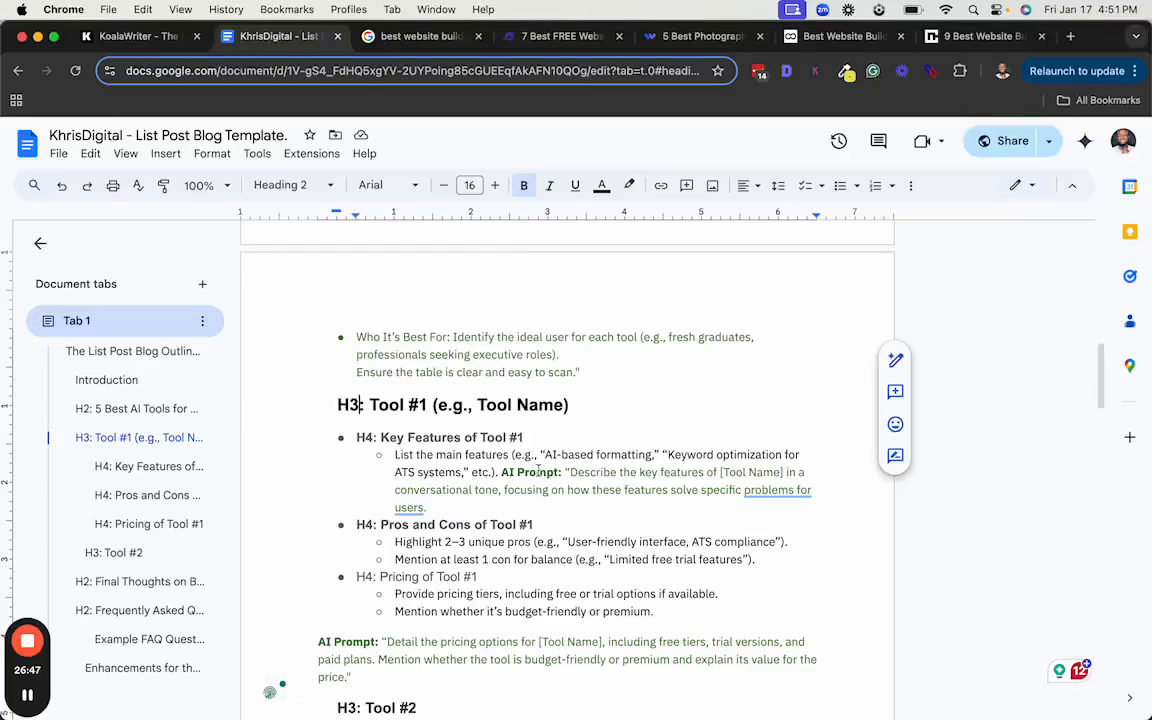
scroll(520, 400, down, 2)
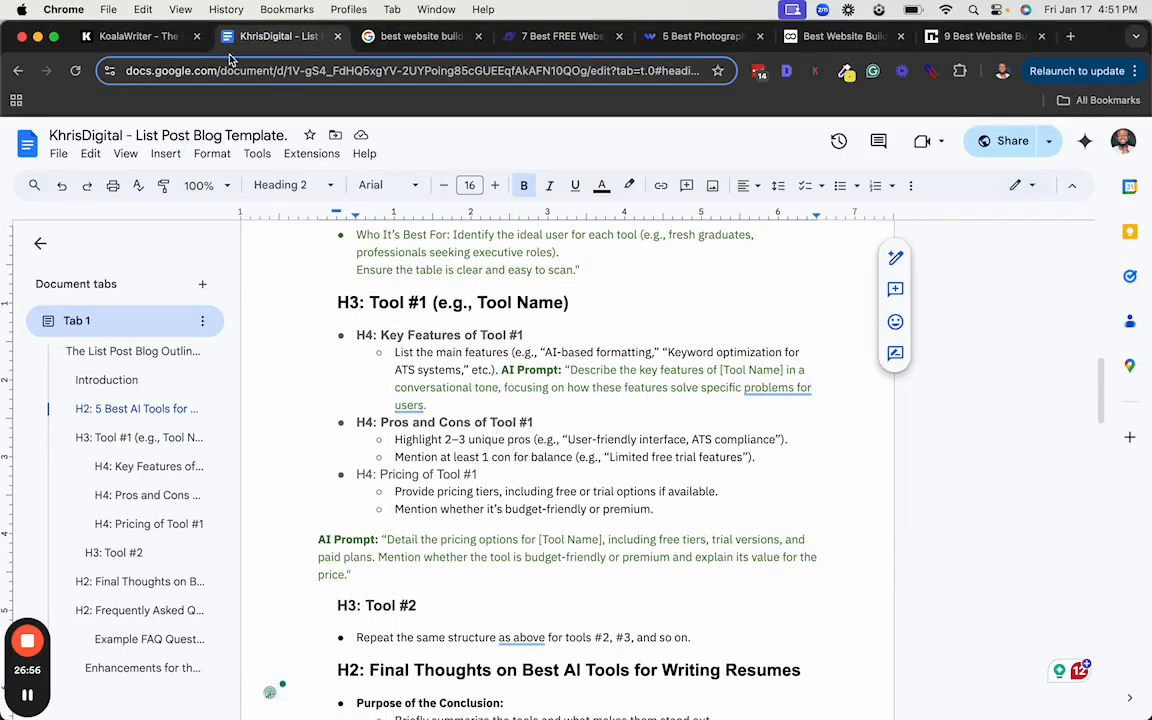
click(131, 38)
Try duplicating the "1. Wix" H2 section in the KoalaWriter outline and delete the copy
scroll(761, 267, up, 2)
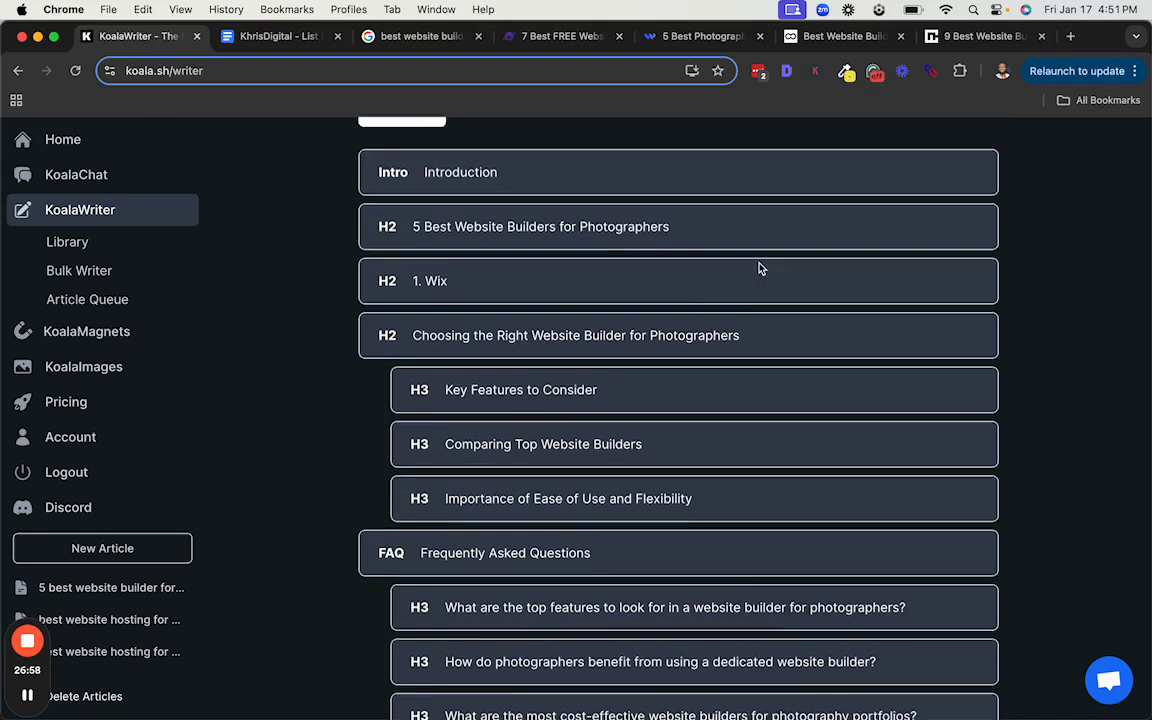
click(904, 331)
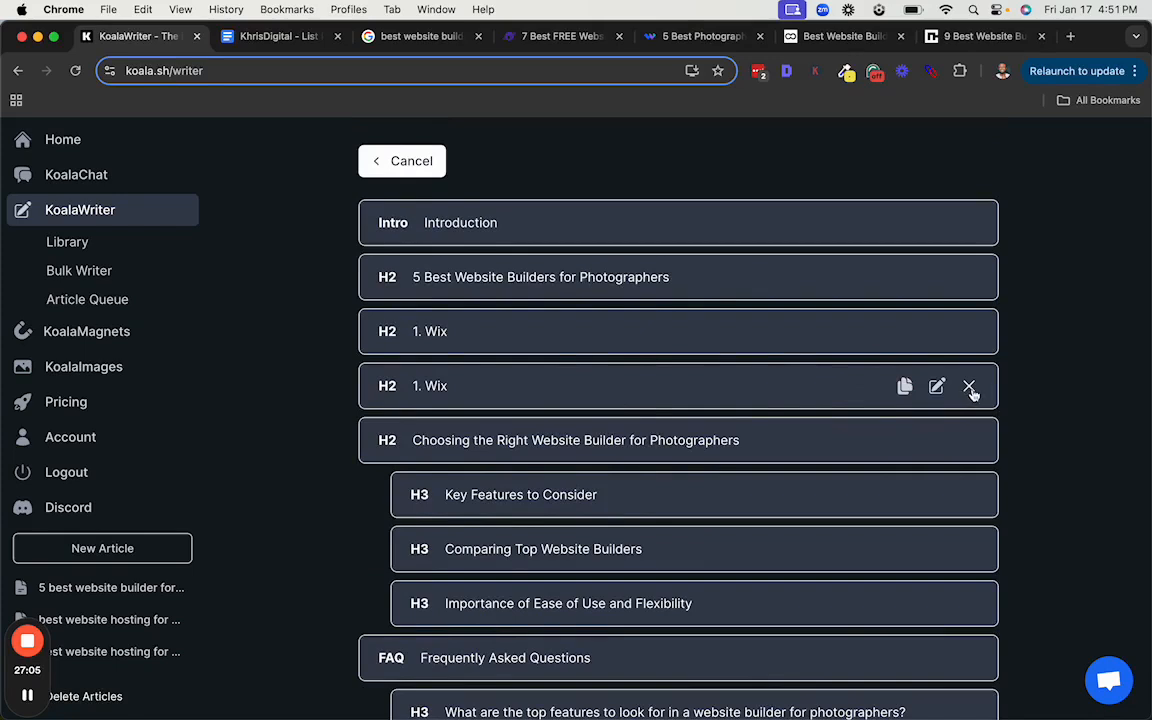
click(969, 388)
scroll(830, 362, up, 1)
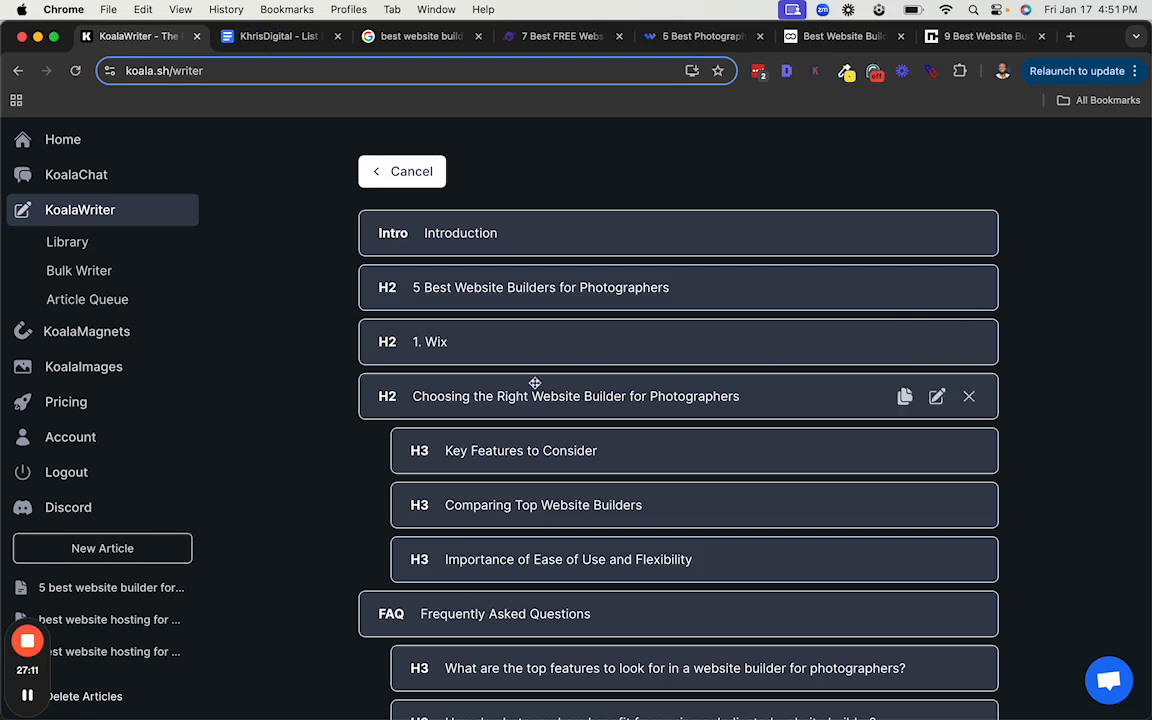
Try duplicating the "5 Best Website Builders for Photographers" section twice and delete the copies
click(904, 289)
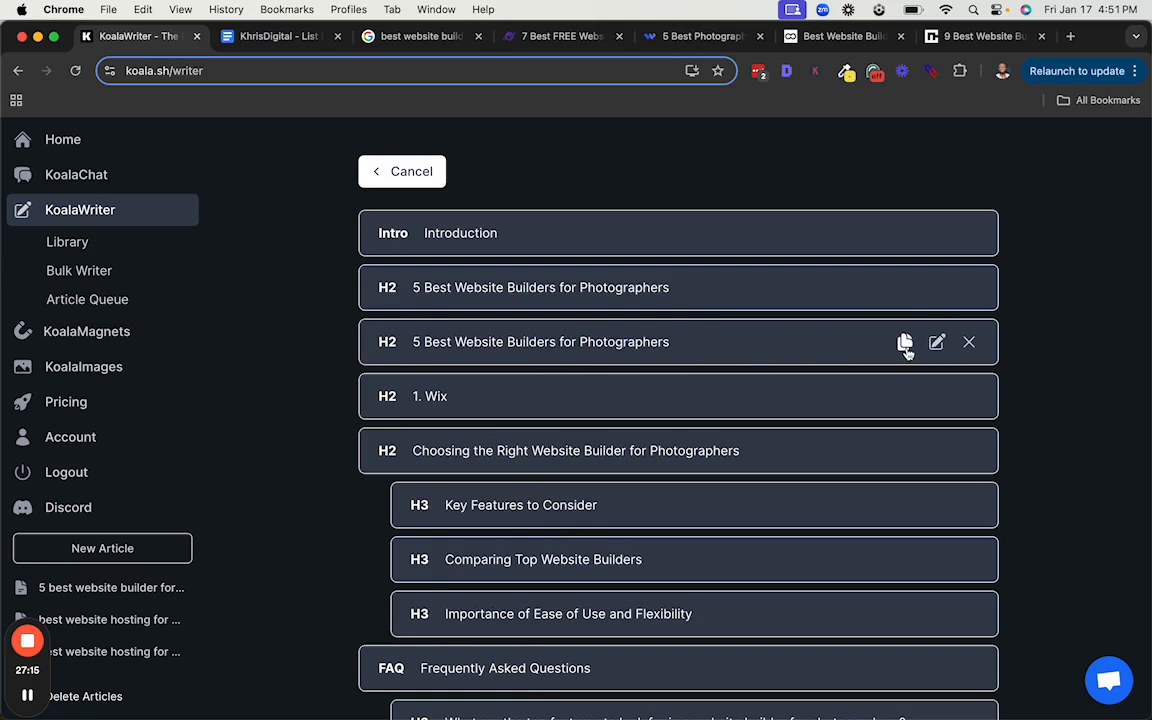
click(905, 344)
click(969, 344)
click(969, 344)
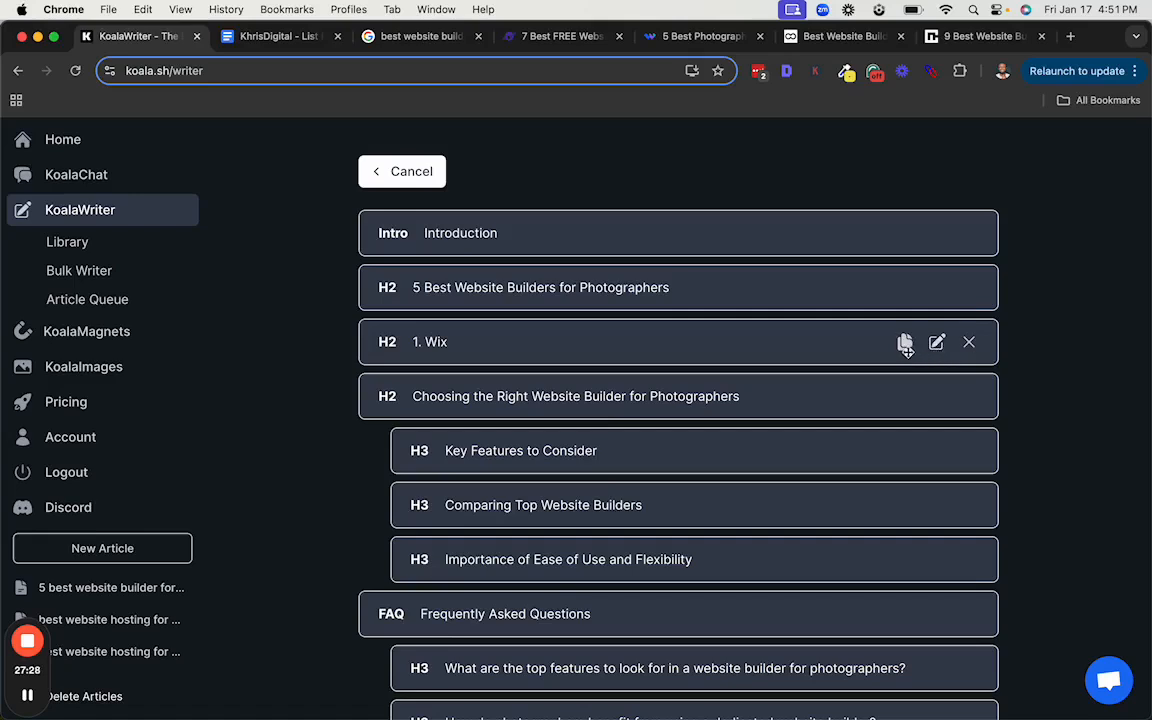
Copy the key features AI prompt from the Google Docs template into the extra section prompt of "1. Wix" in KoalaWriter, without the trailing blank line
click(937, 344)
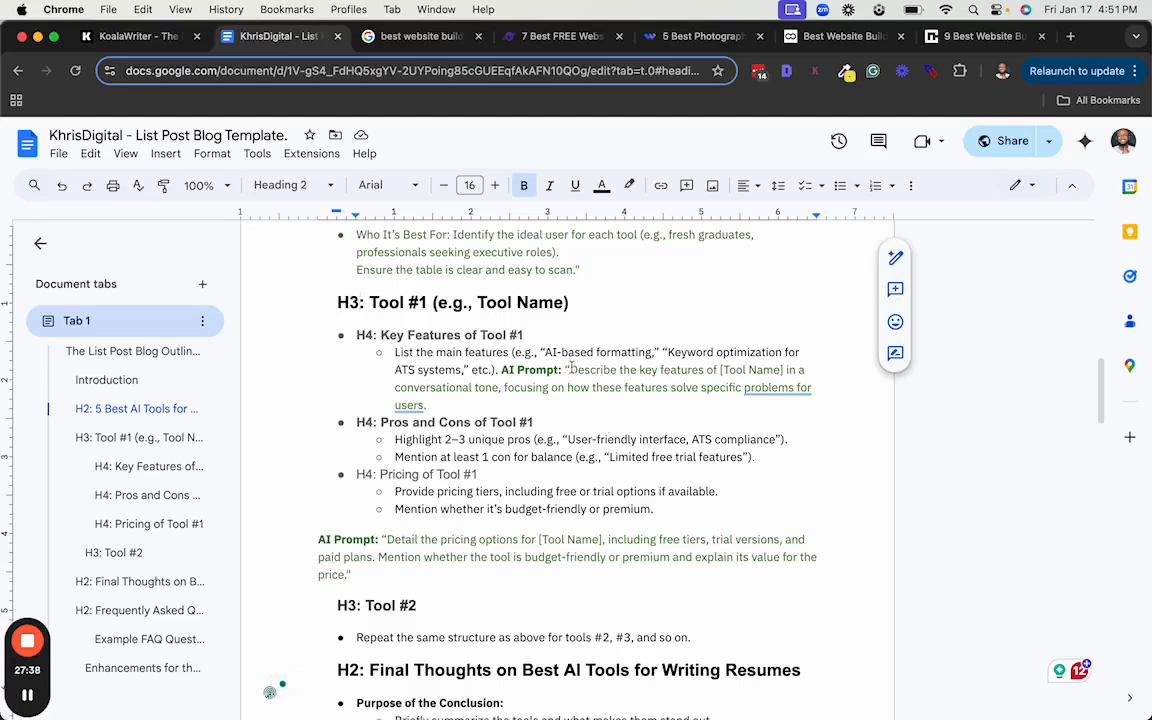
drag(570, 369, 502, 403)
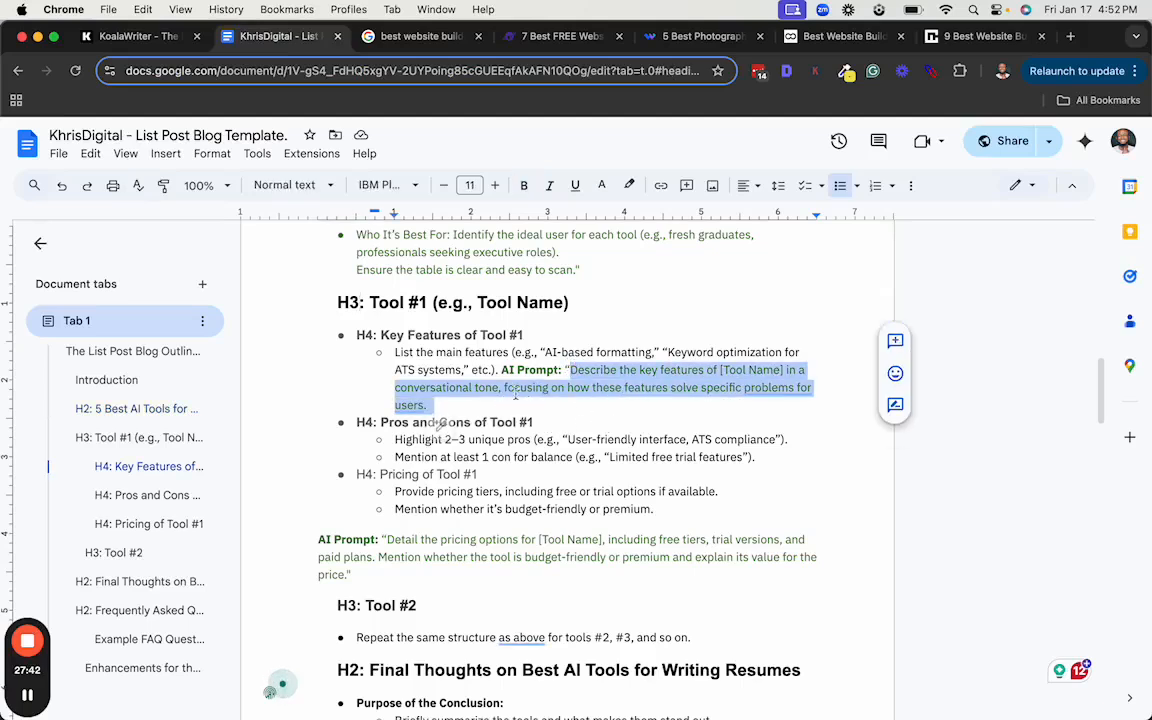
click(148, 40)
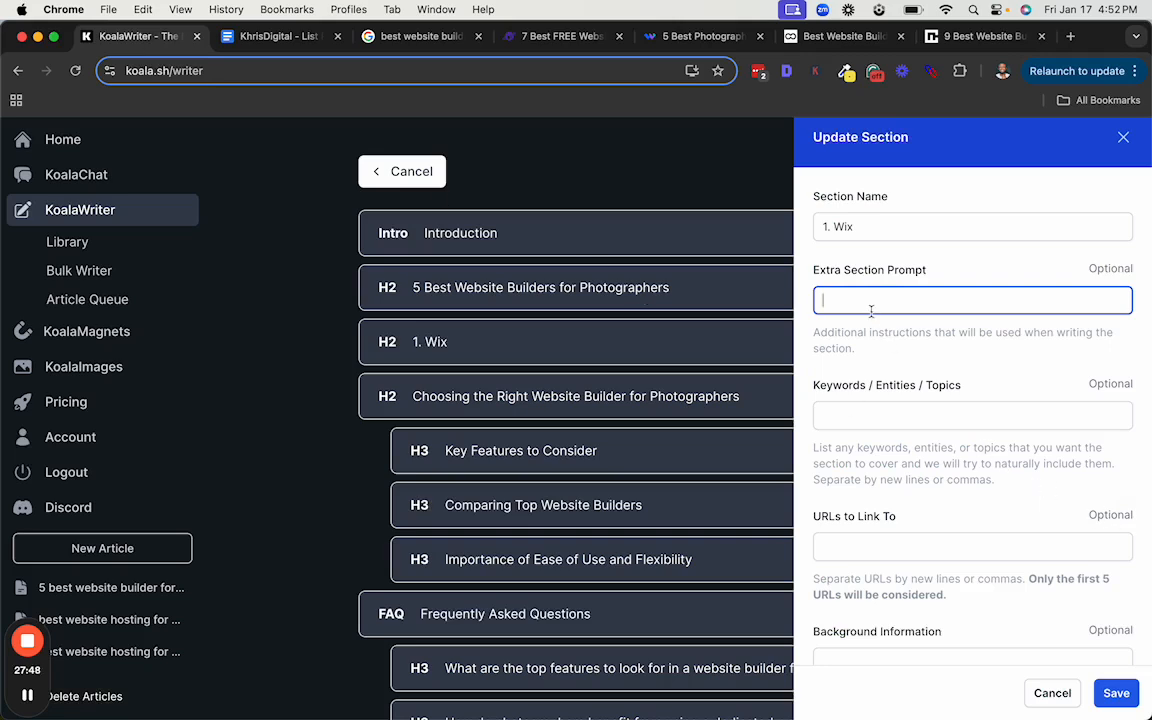
key(ctrl+v)
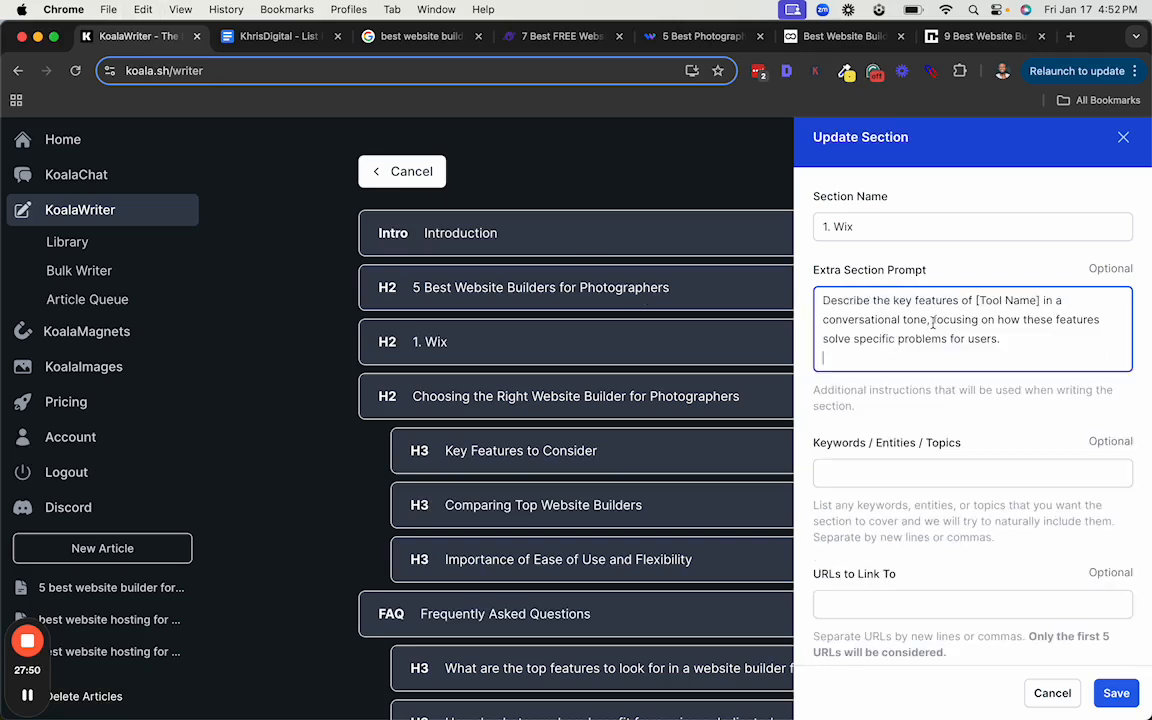
key(BackSpace)
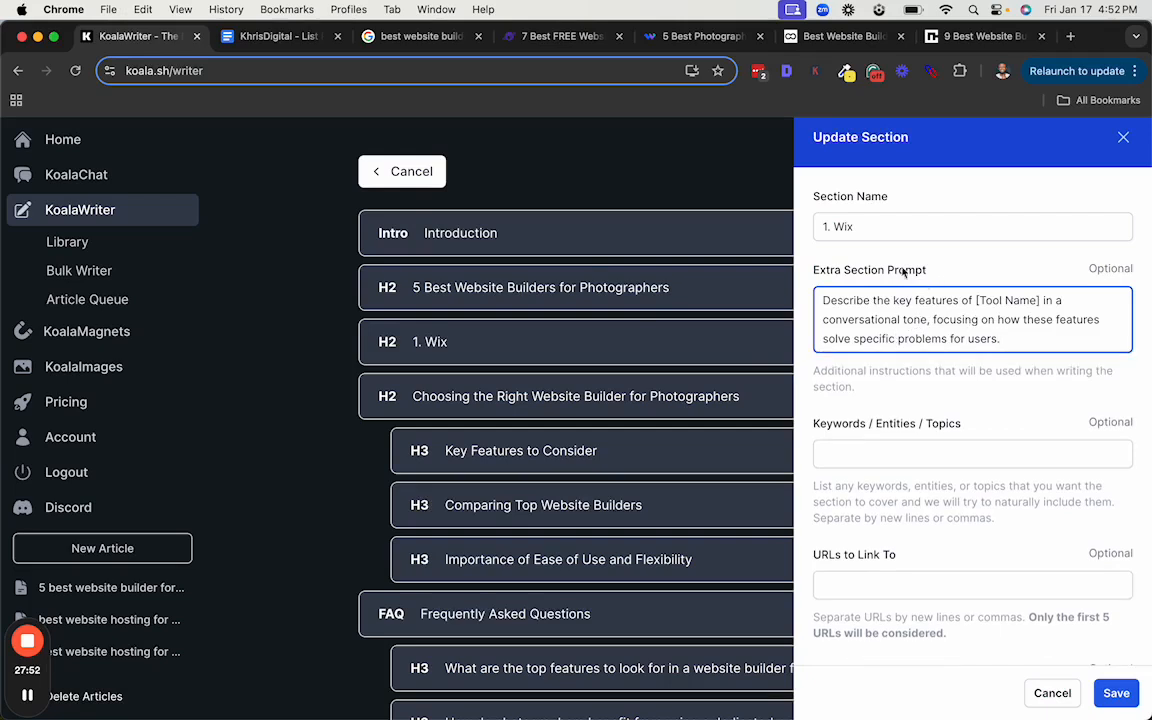
Replace the [Tool Name] placeholder in the extra section prompt with Wix, copied from the section name
drag(836, 227, 852, 227)
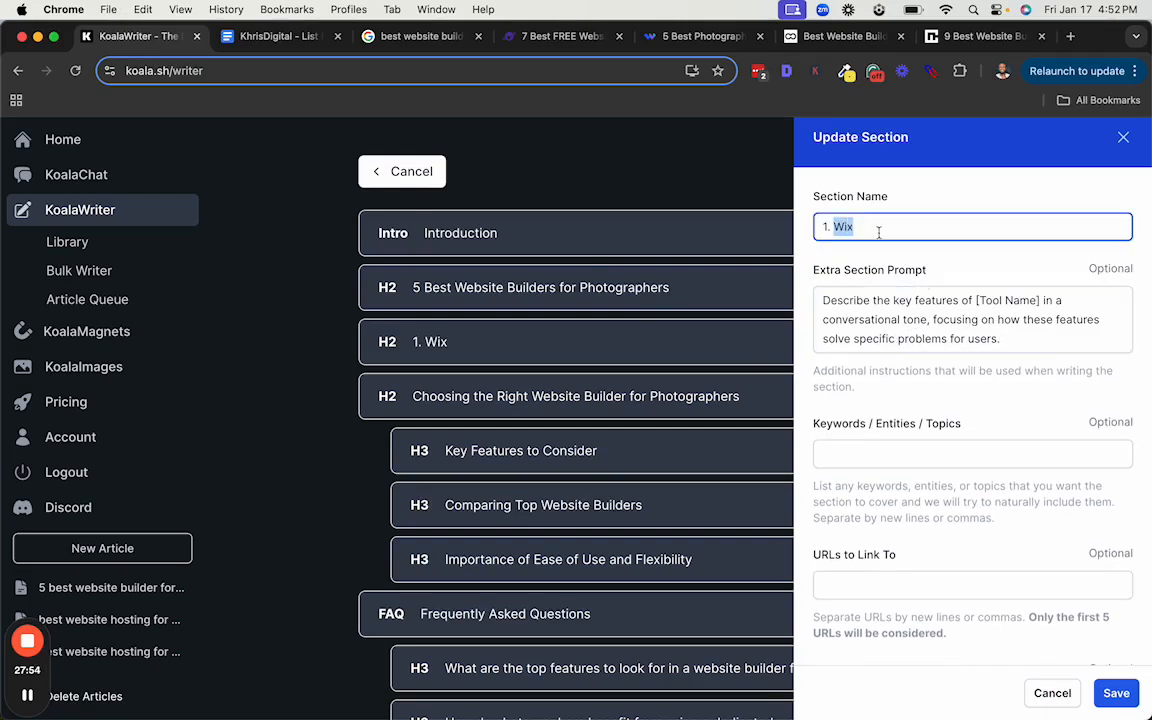
drag(1040, 300, 978, 300)
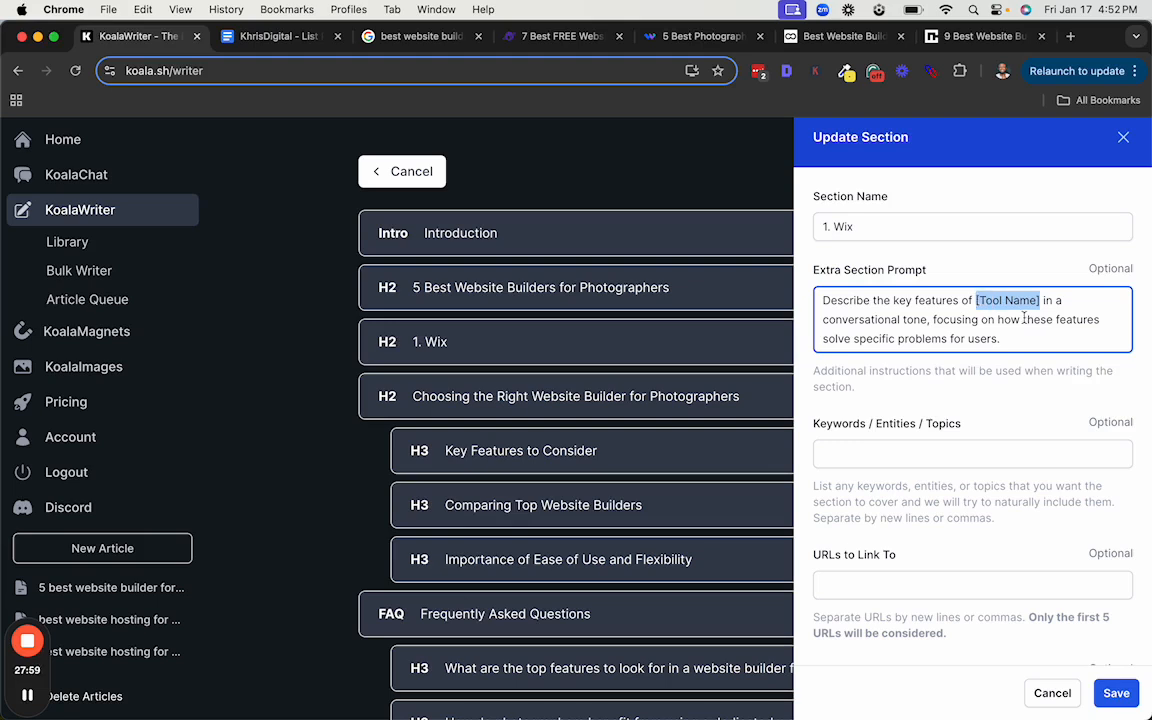
key(super+v)
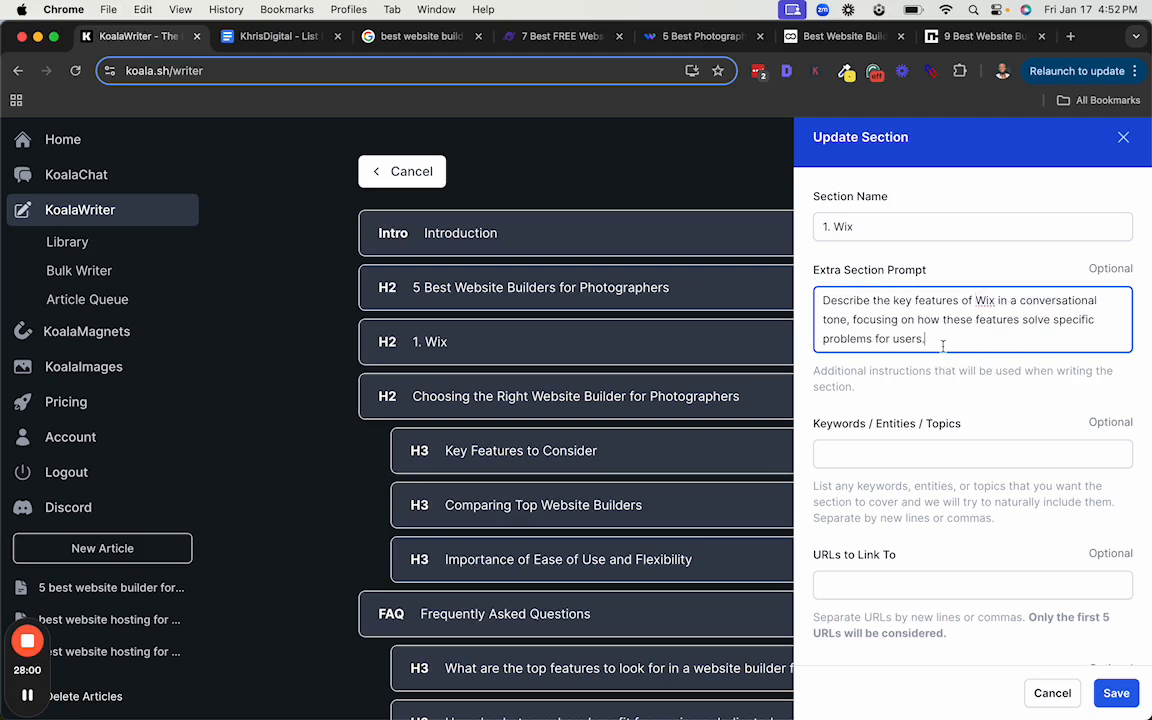
Check the Tool #1 subsections for pros and cons and pricing in the Google Docs template, and save the "1. Wix" section in KoalaWriter
click(271, 43)
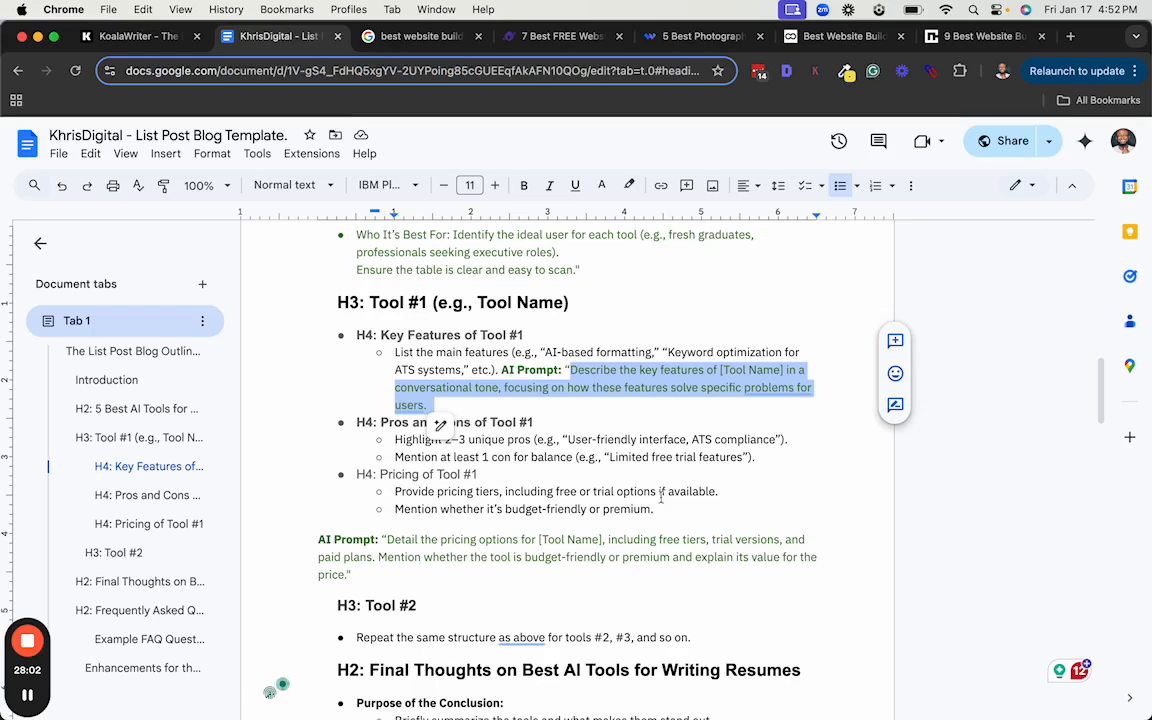
click(483, 474)
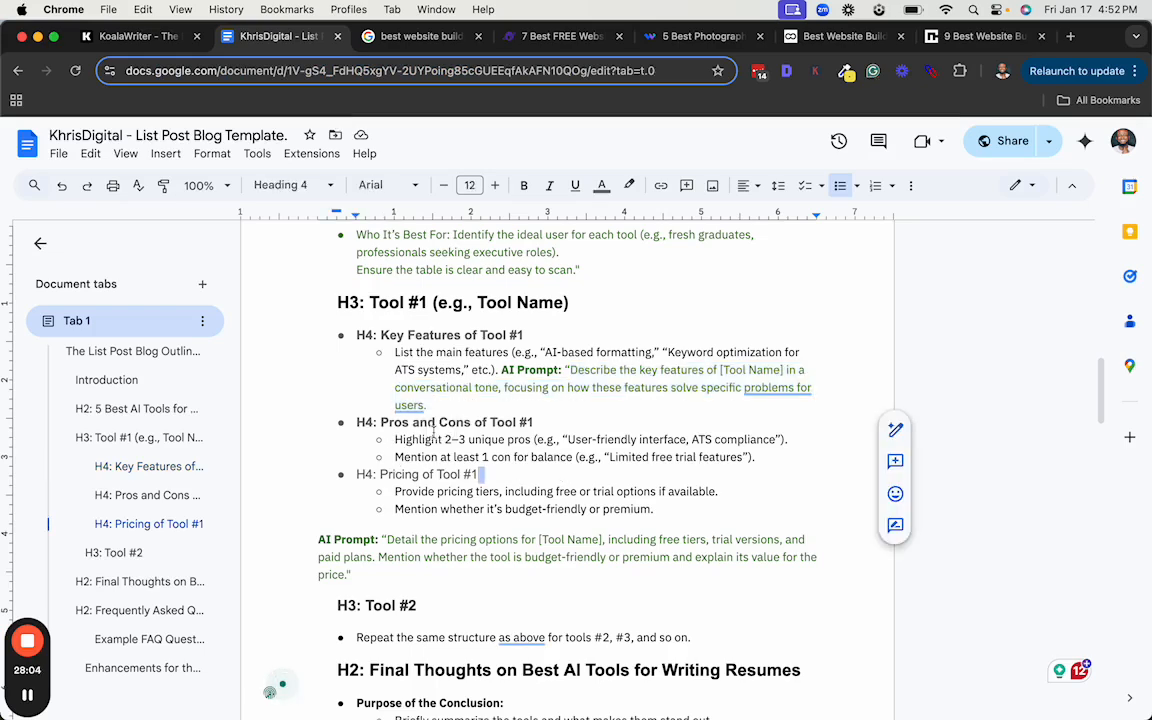
click(433, 435)
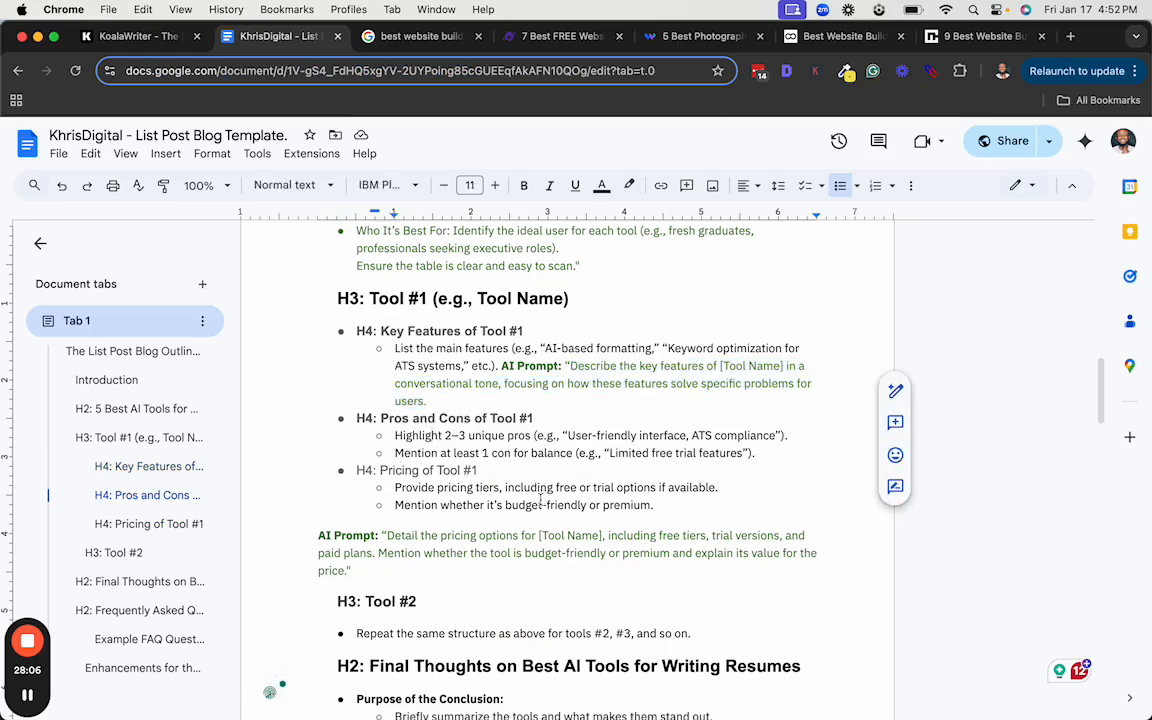
scroll(500, 512, down, 1)
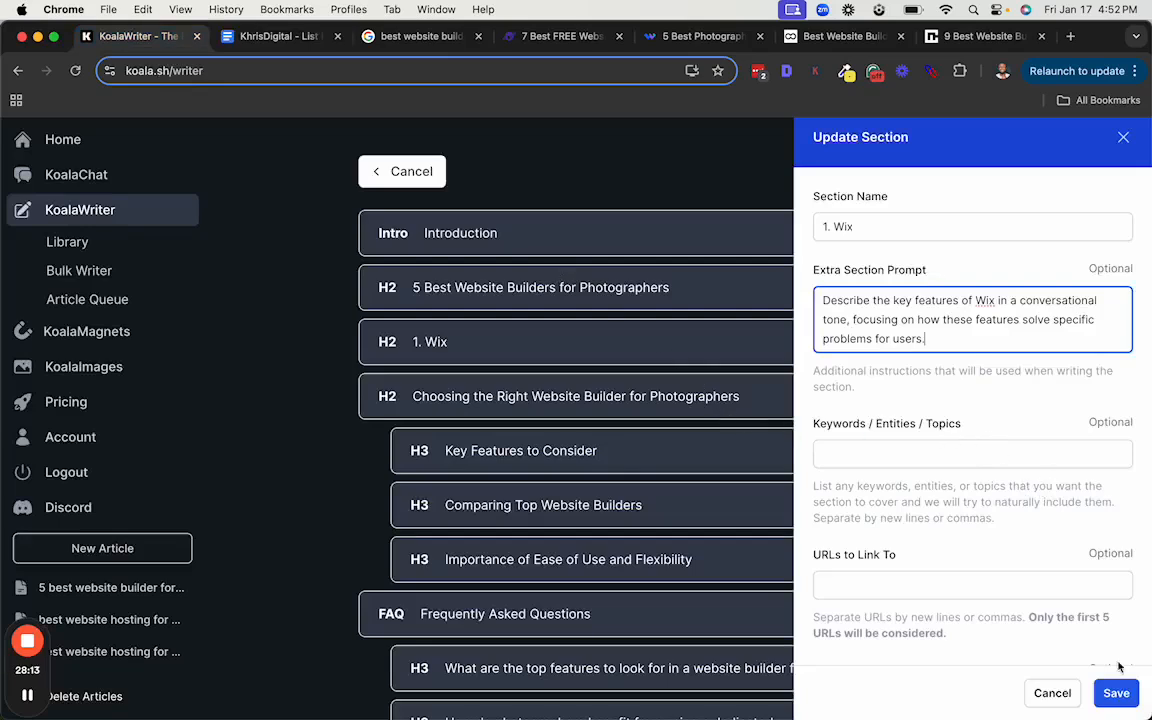
click(1116, 693)
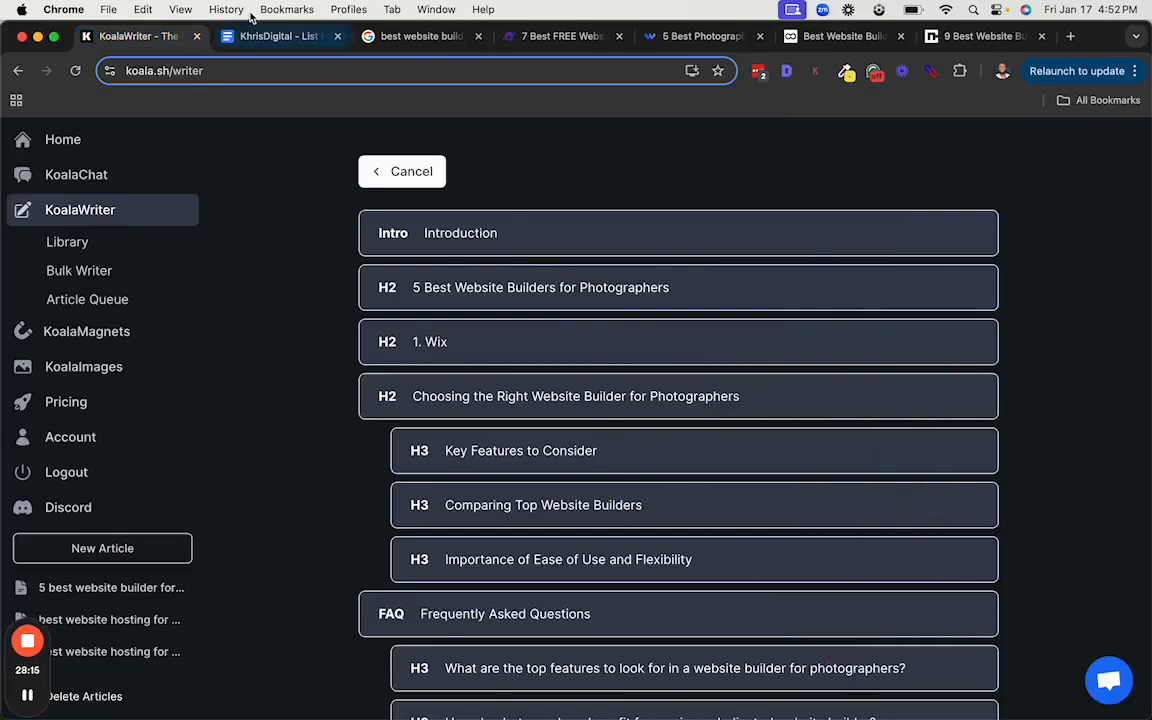
Examine how the Website Planet and Website Builder Expert articles structure their Wix sections, including features, pricing and templates
click(507, 38)
scroll(533, 391, down, 2)
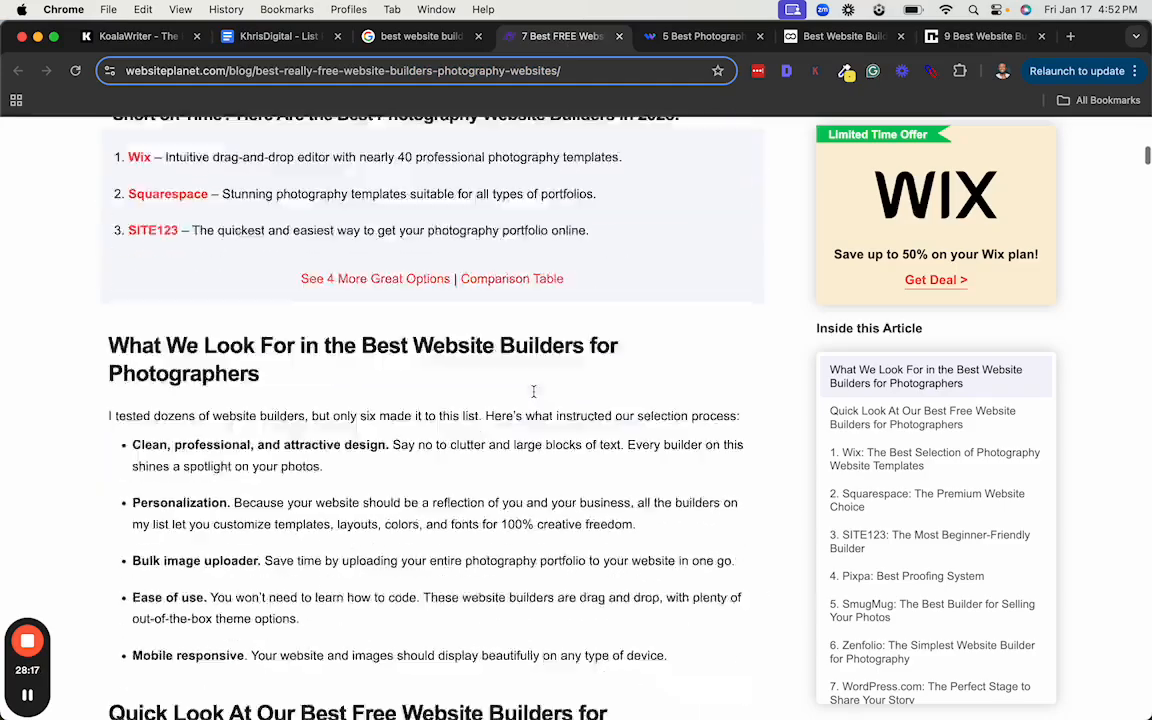
scroll(533, 391, down, 15)
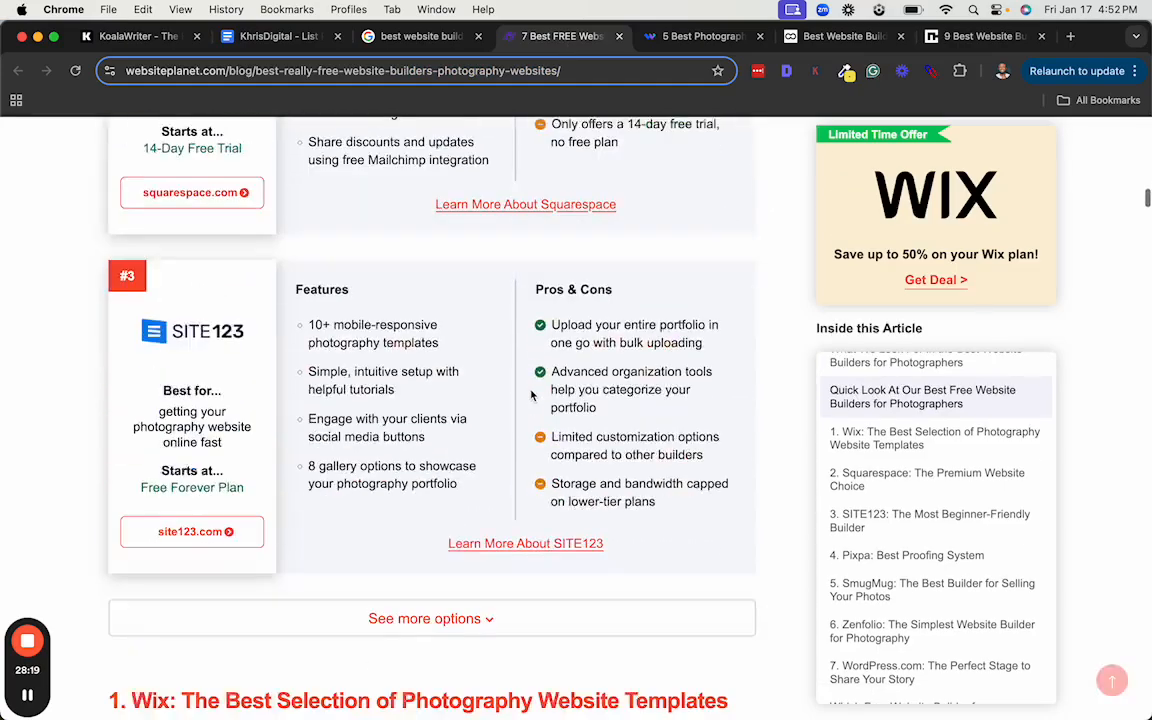
scroll(531, 395, down, 20)
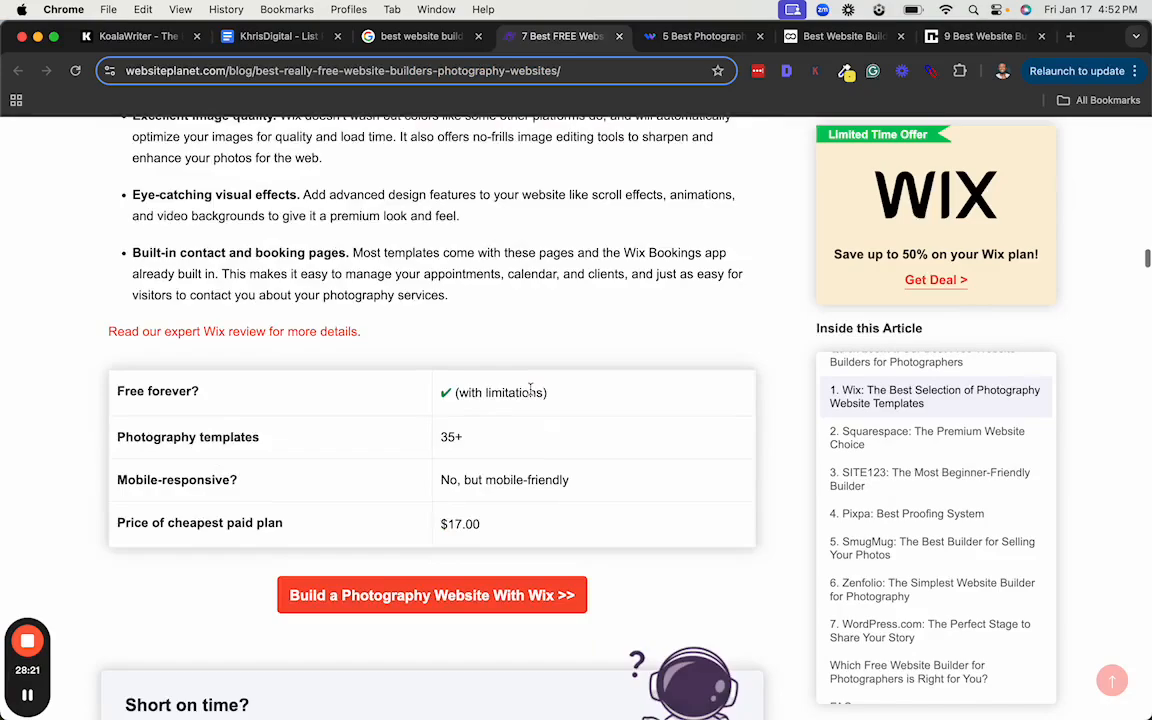
scroll(530, 390, down, 7)
scroll(530, 392, up, 13)
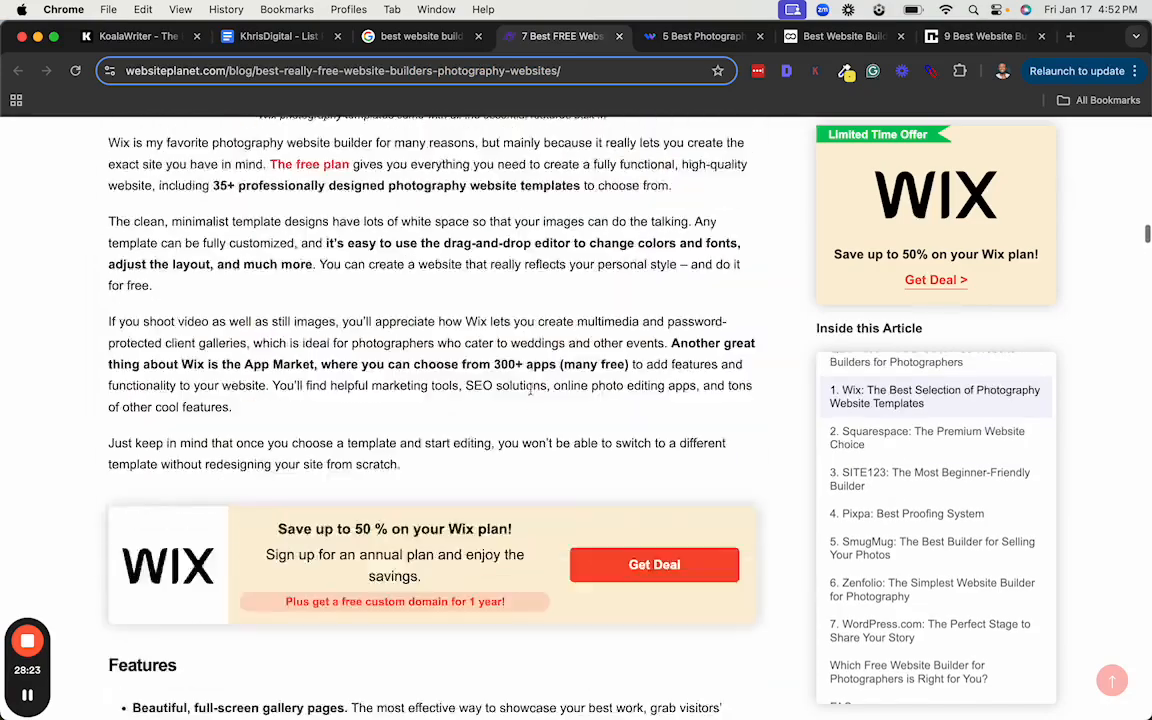
scroll(530, 390, down, 10)
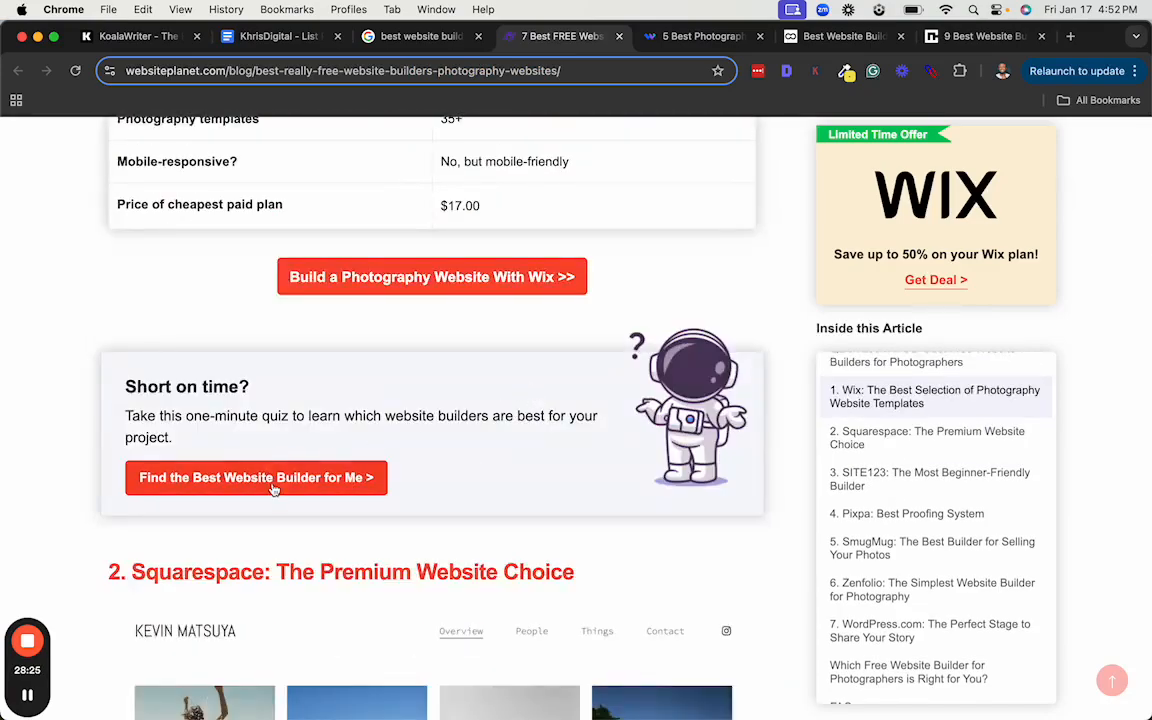
click(681, 46)
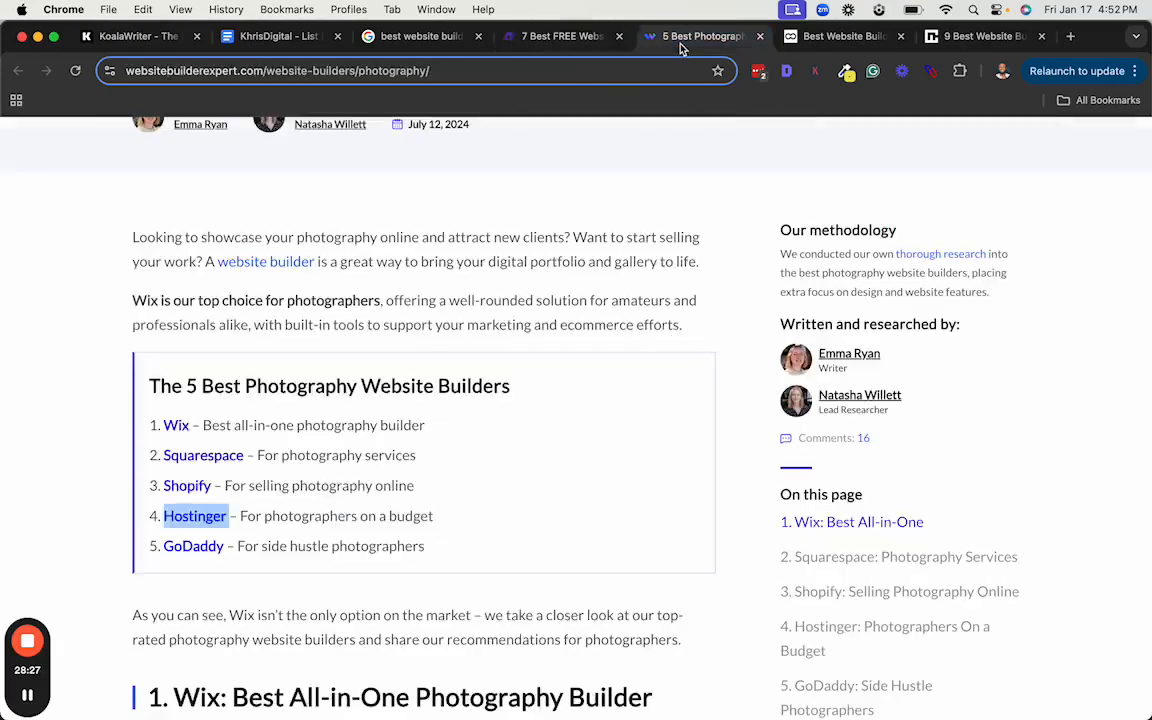
scroll(423, 509, down, 10)
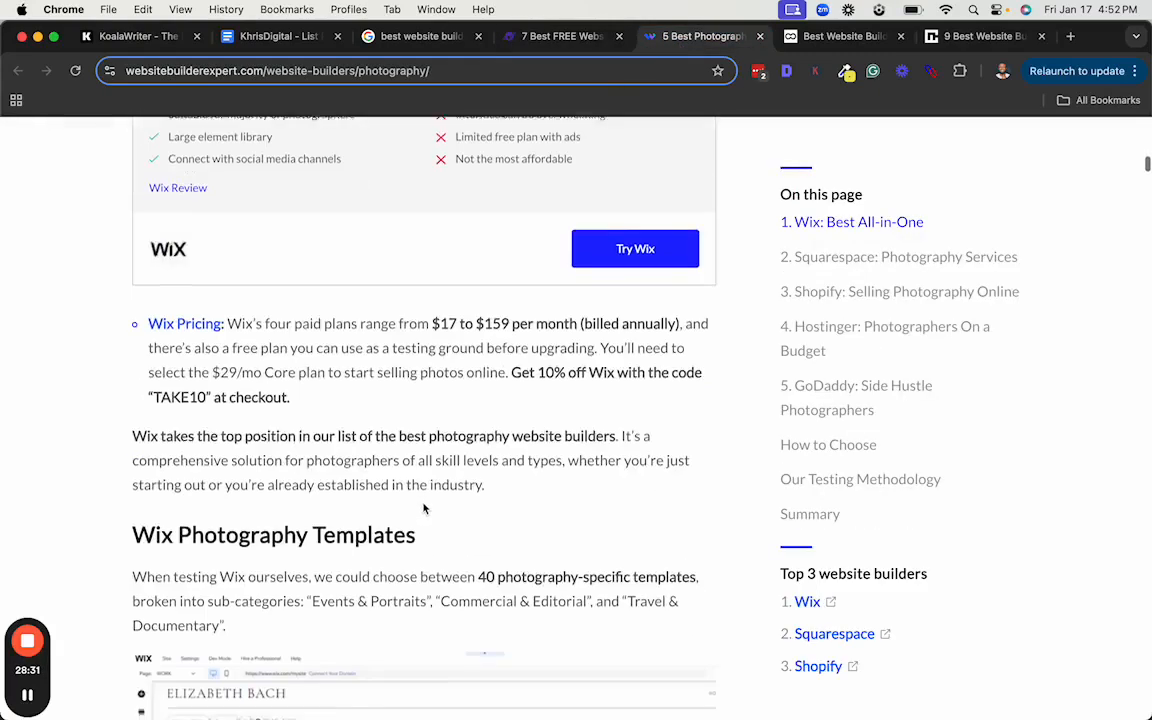
scroll(423, 509, down, 8)
Examine the feature summary table and the Wix section's drawbacks and pricing in the Tooltester article
click(842, 38)
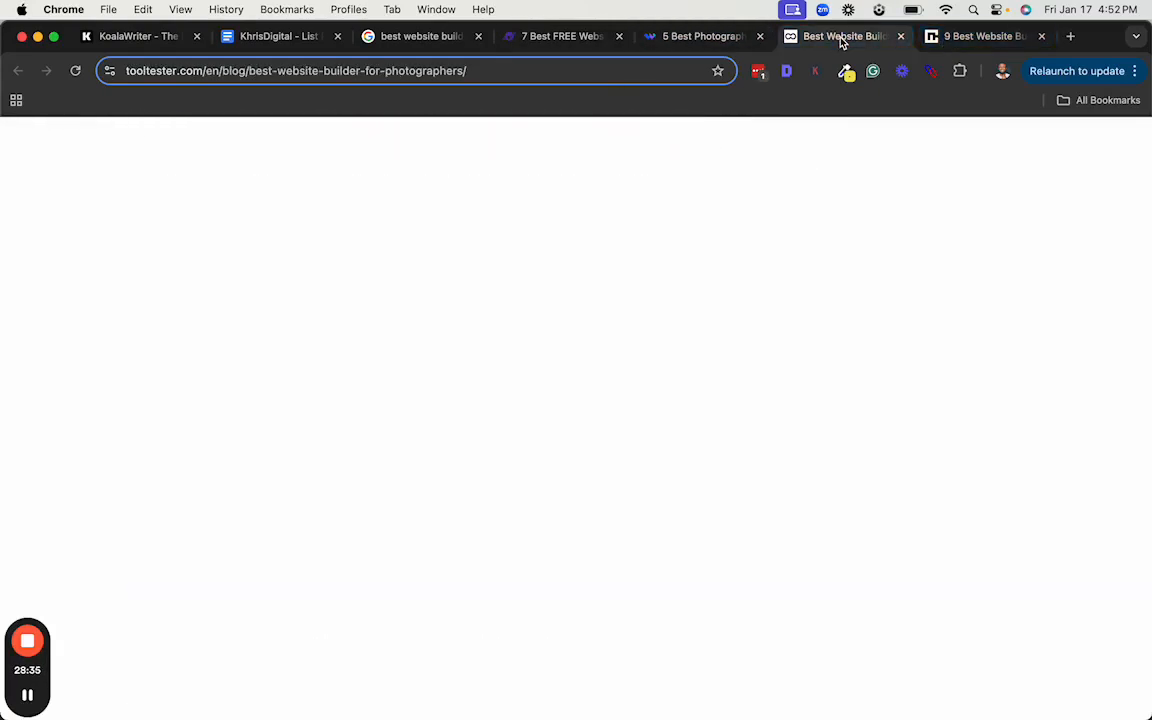
click(636, 360)
scroll(636, 360, down, 7)
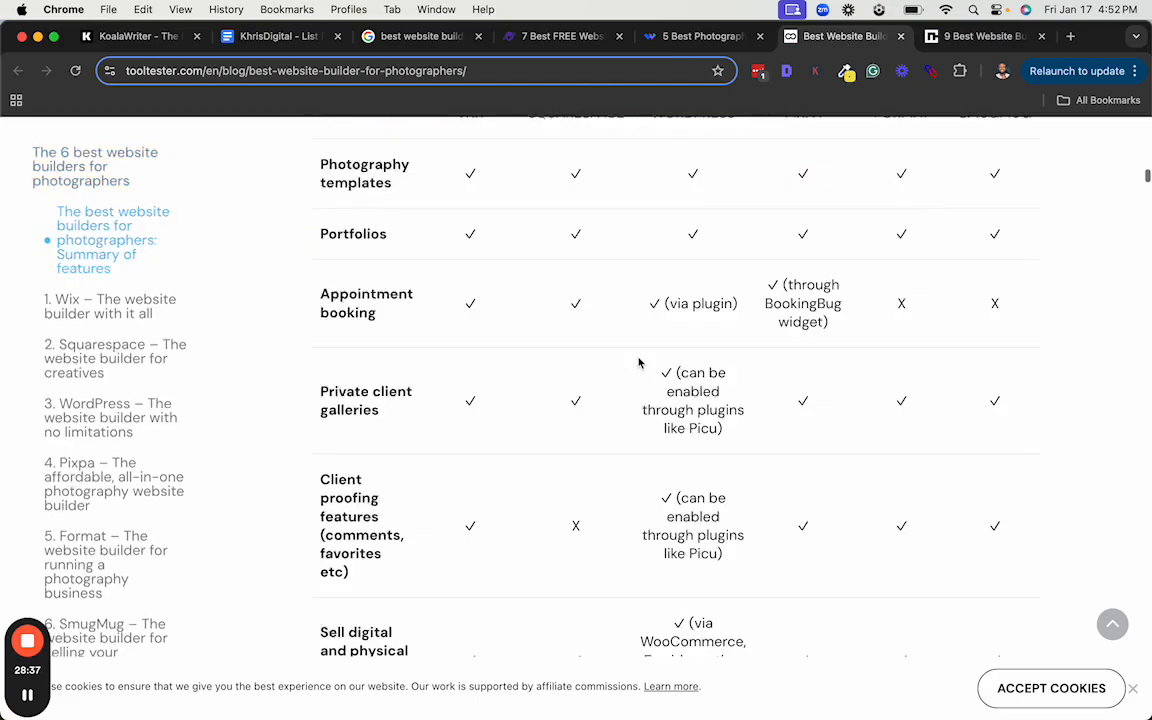
scroll(638, 362, up, 4)
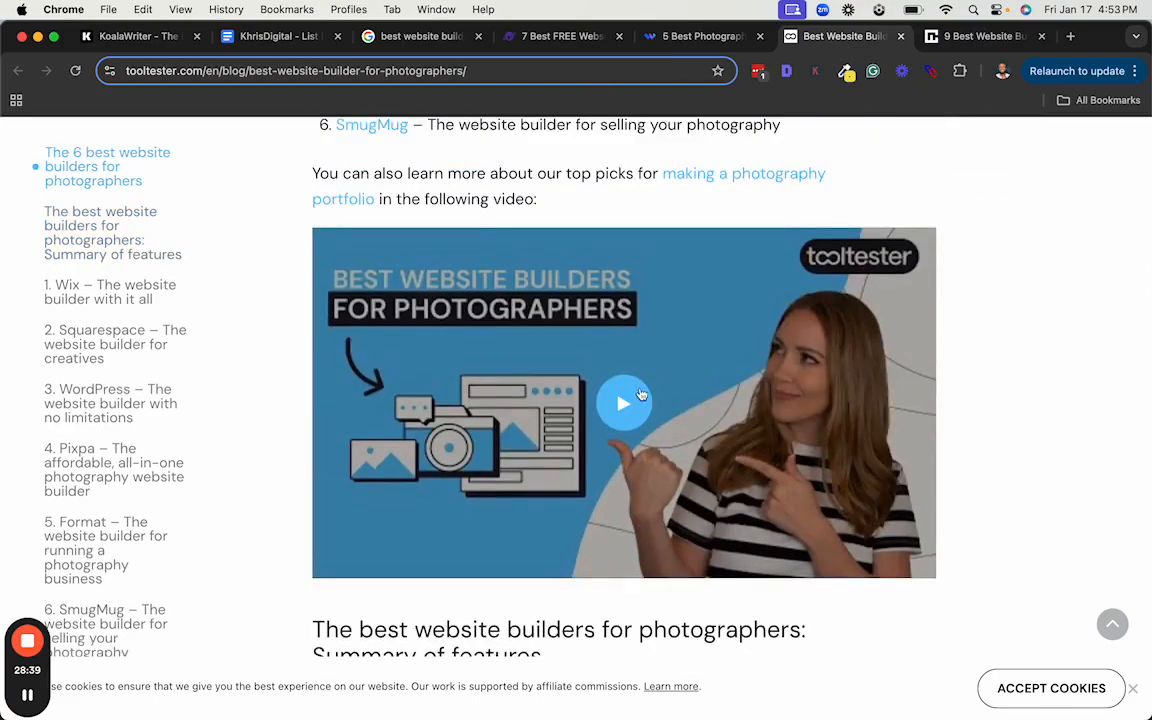
scroll(638, 365, down, 12)
scroll(641, 392, down, 3)
scroll(641, 392, up, 14)
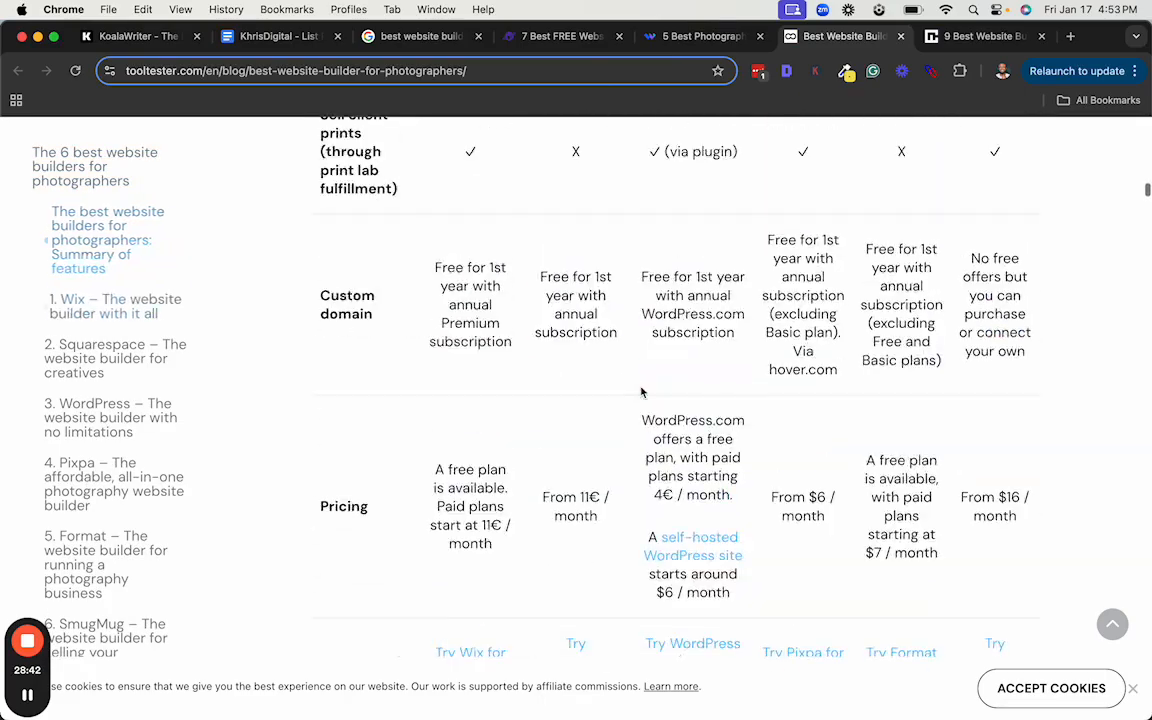
scroll(641, 392, up, 2)
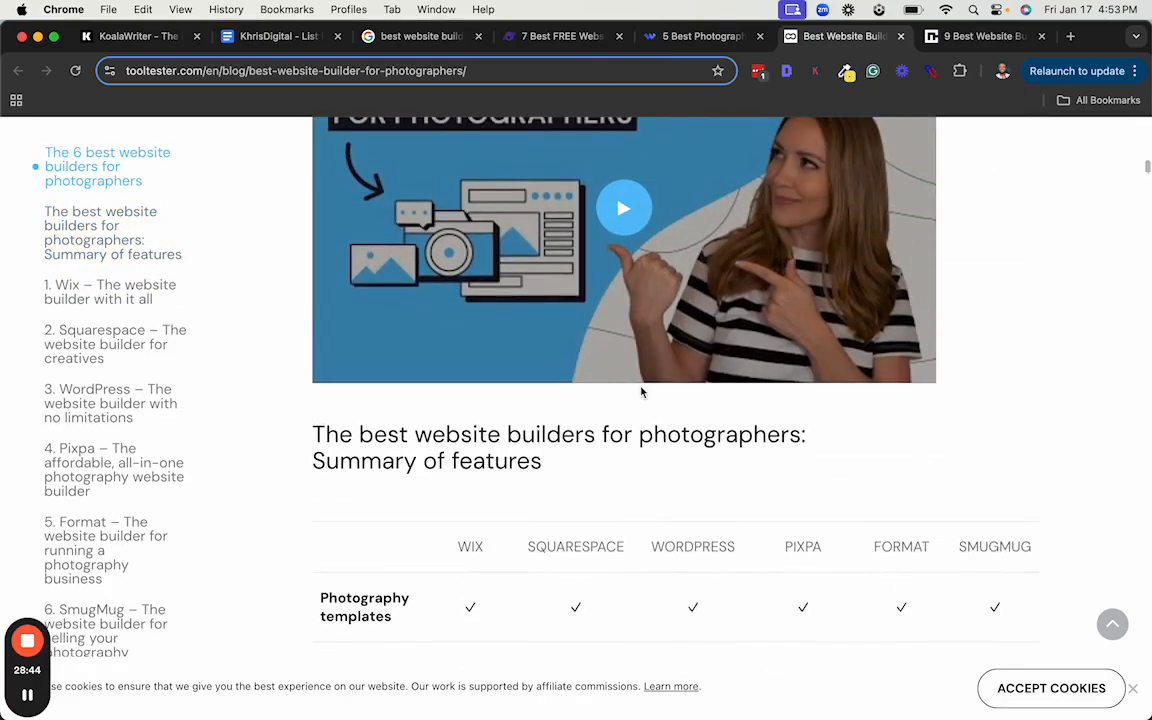
scroll(641, 392, down, 20)
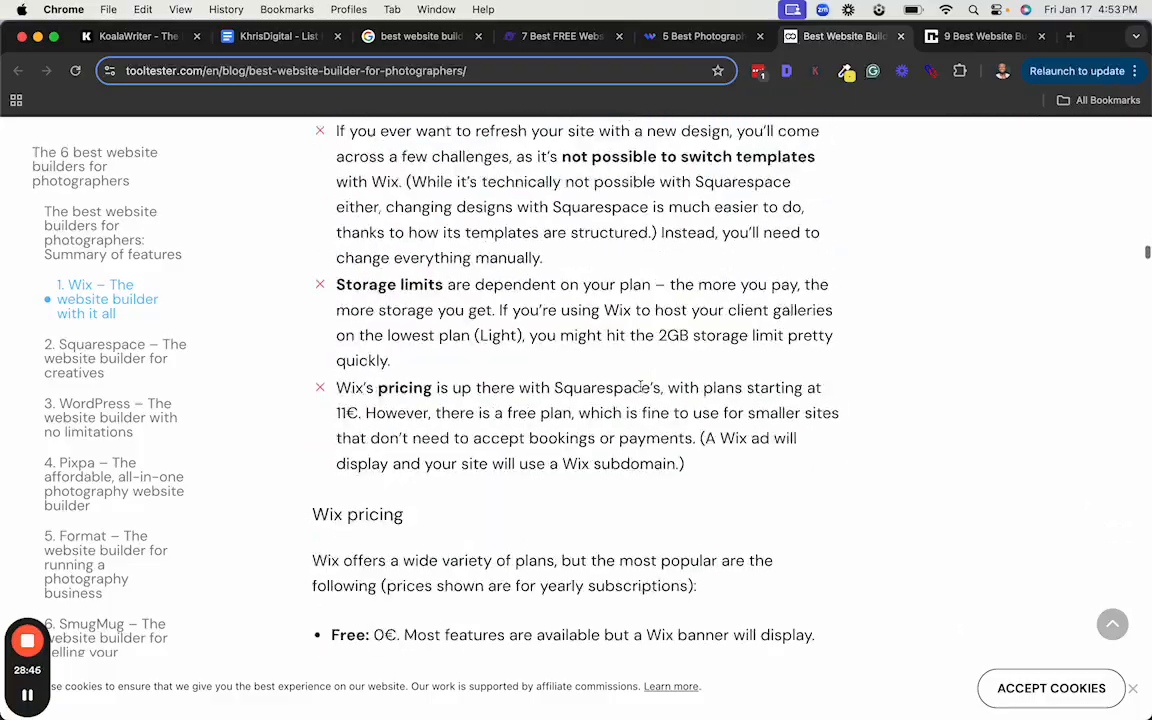
scroll(641, 389, down, 5)
scroll(640, 389, up, 6)
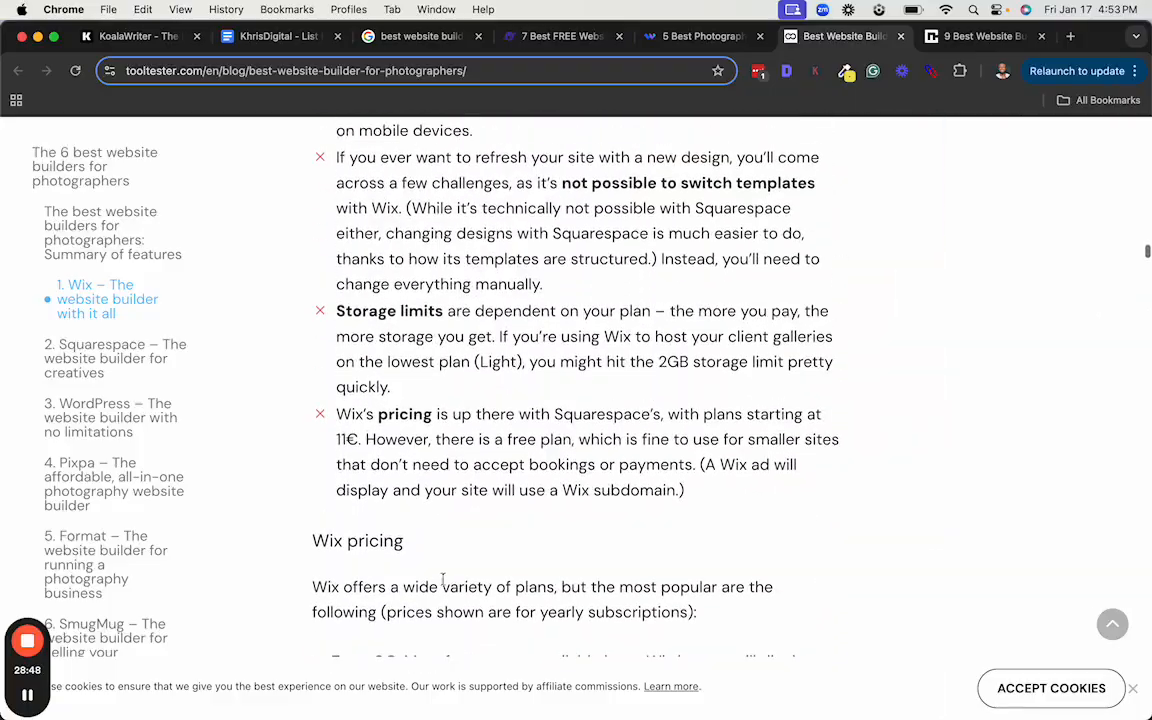
scroll(443, 580, up, 10)
scroll(576, 503, down, 9)
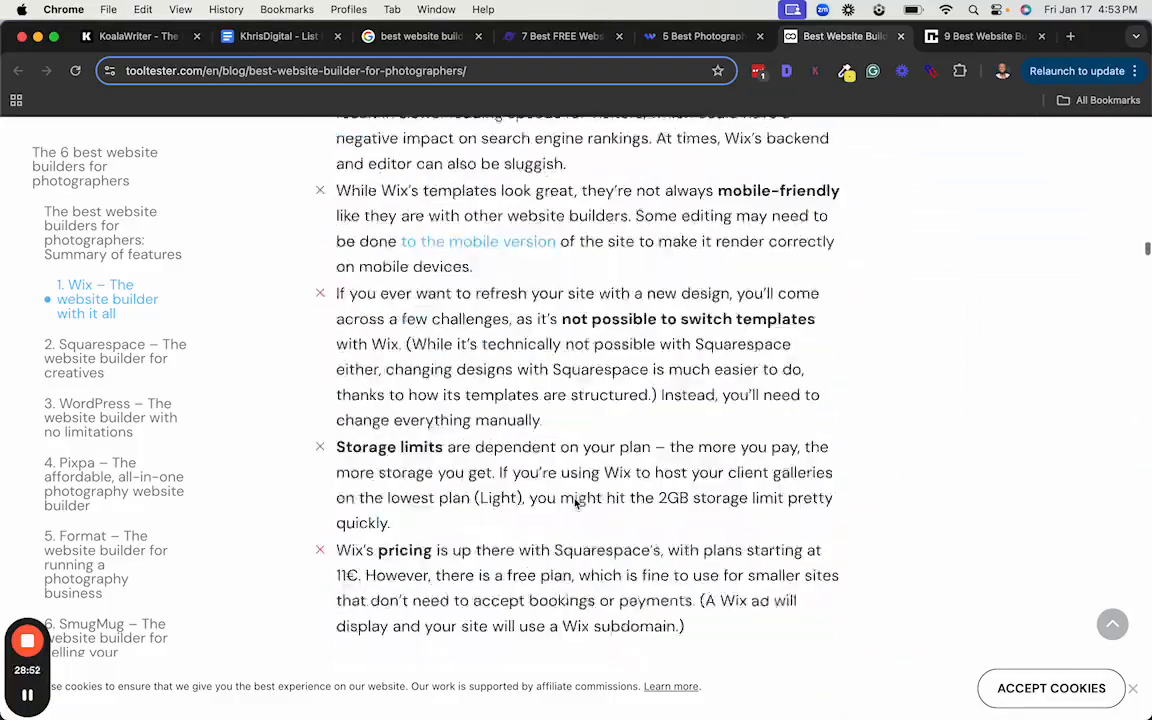
scroll(574, 500, down, 15)
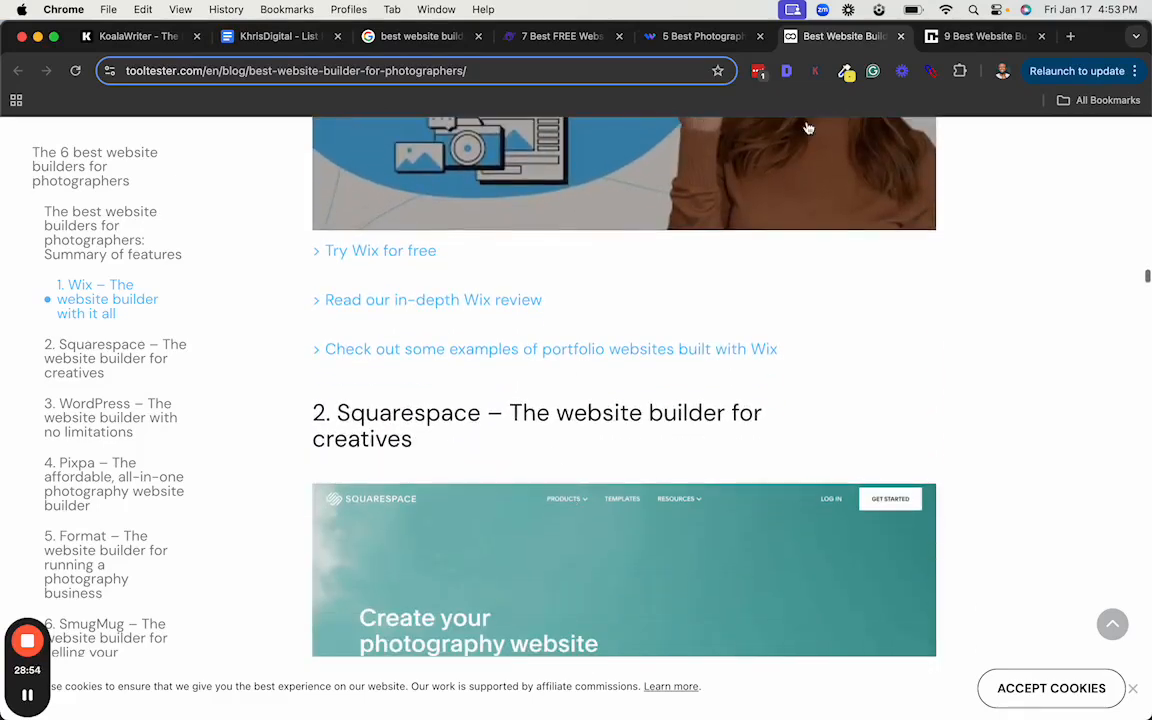
Examine how the Cybernews article covers Wix, from its feature summary through to its pros and cons
click(978, 40)
scroll(595, 350, down, 10)
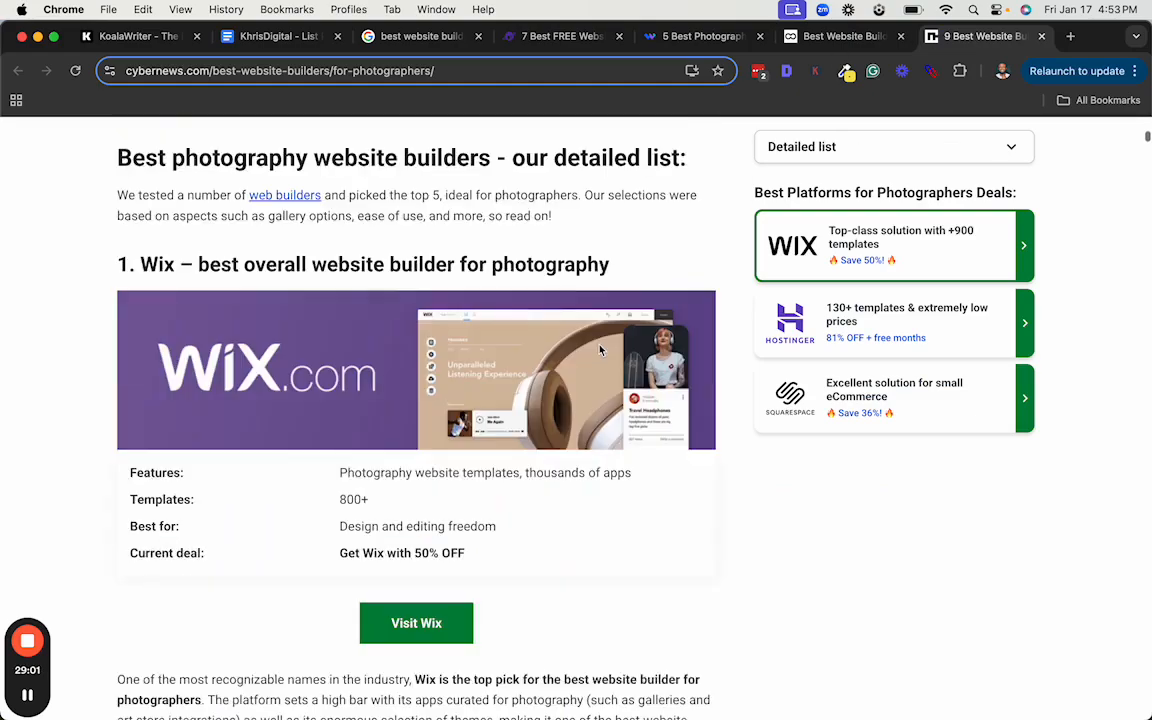
scroll(600, 350, down, 10)
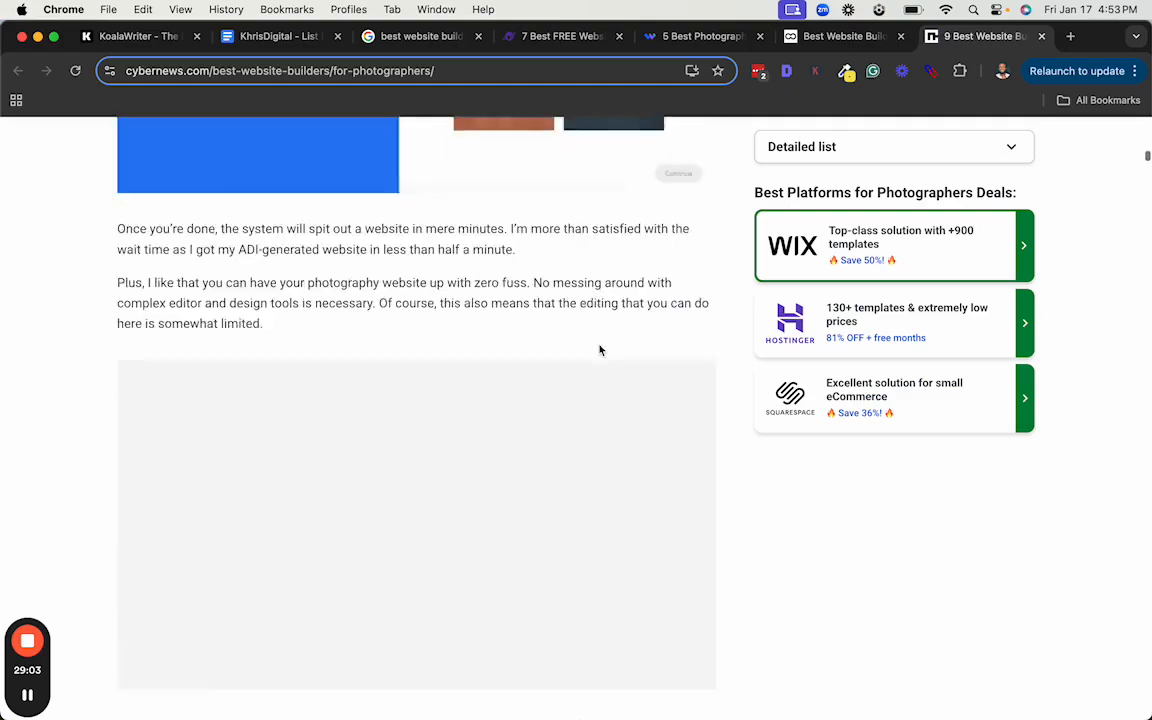
scroll(600, 350, down, 10)
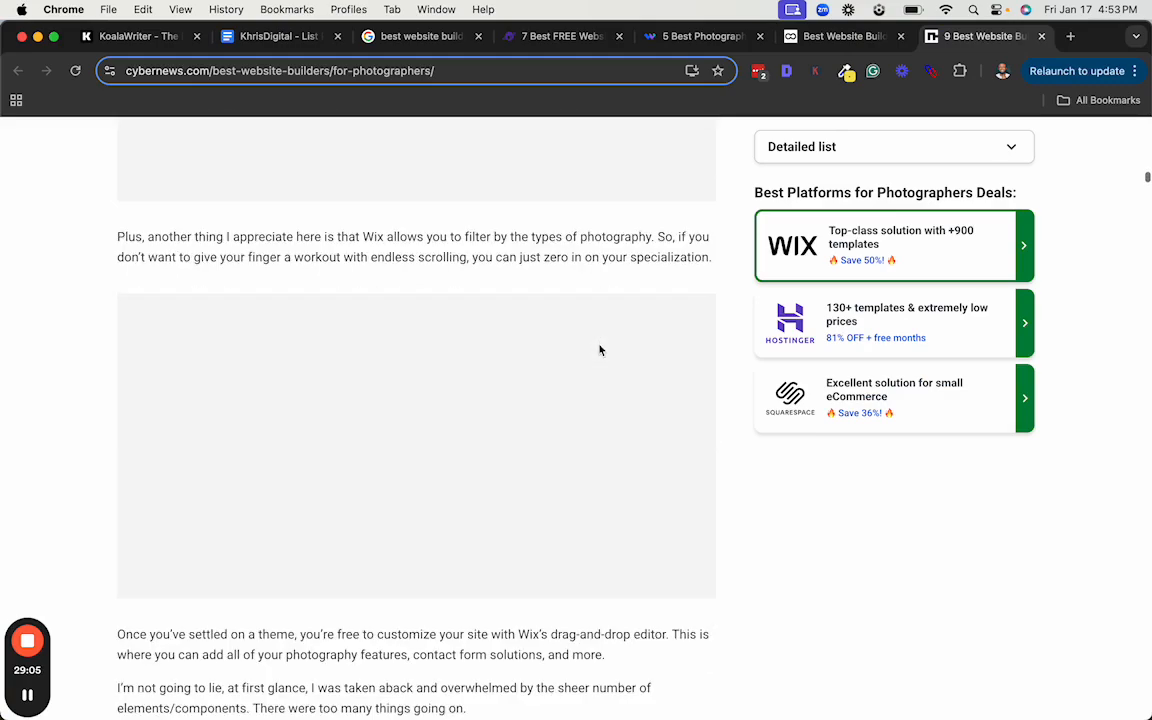
scroll(600, 350, down, 10)
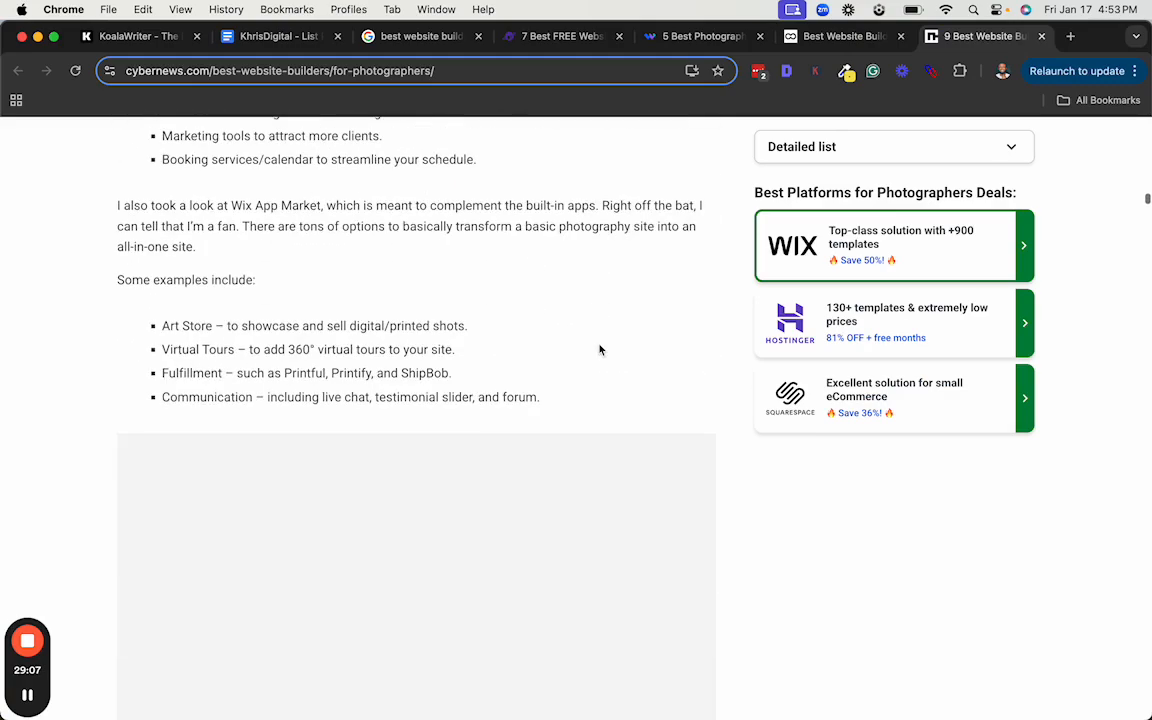
scroll(588, 344, down, 10)
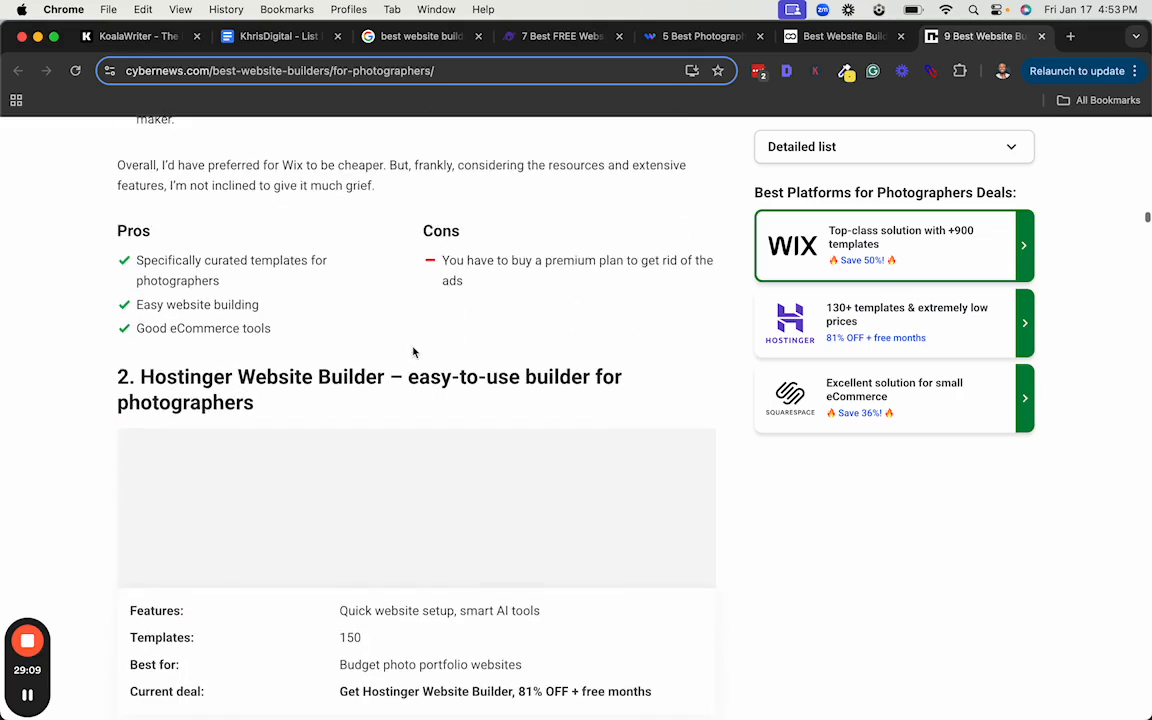
Duplicate the "1. Wix" H2 section twice in the KoalaWriter outline
click(138, 37)
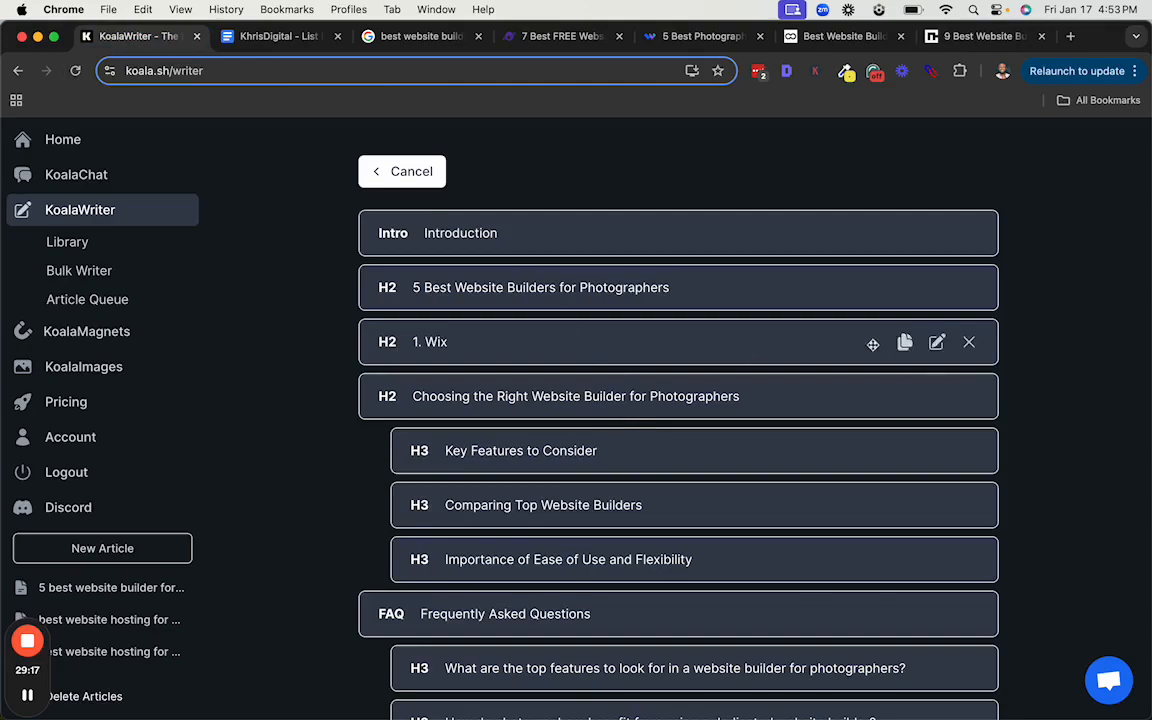
scroll(818, 386, down, 8)
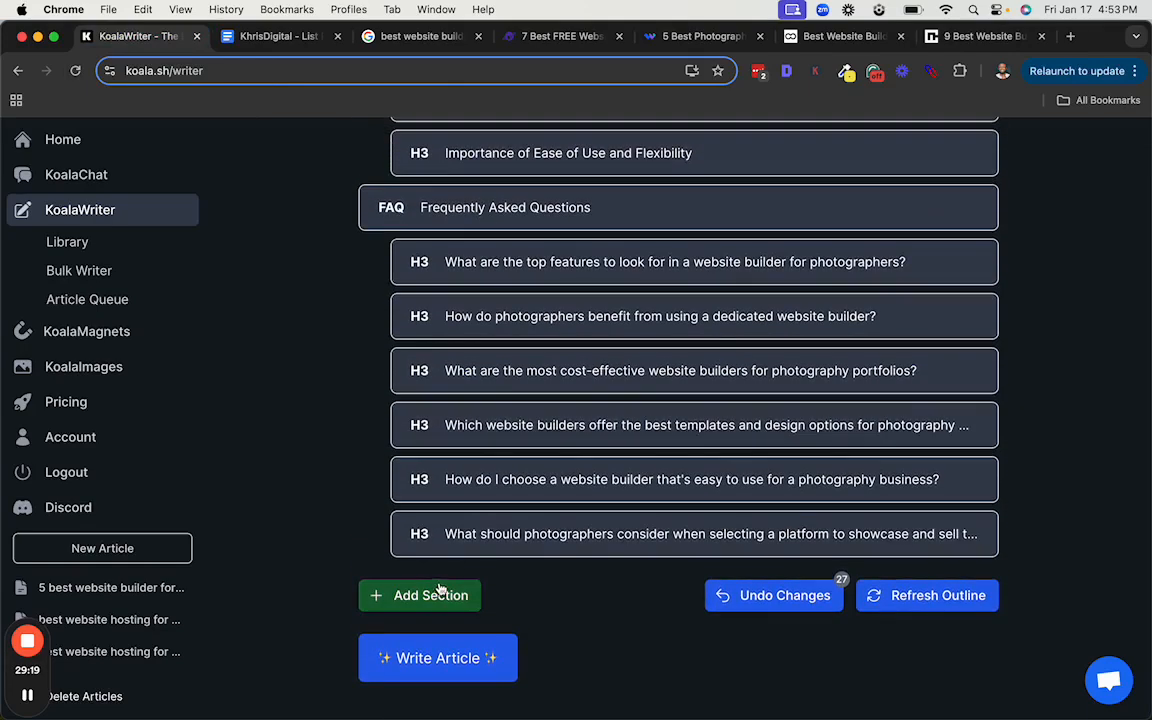
scroll(760, 390, up, 2)
scroll(760, 390, up, 5)
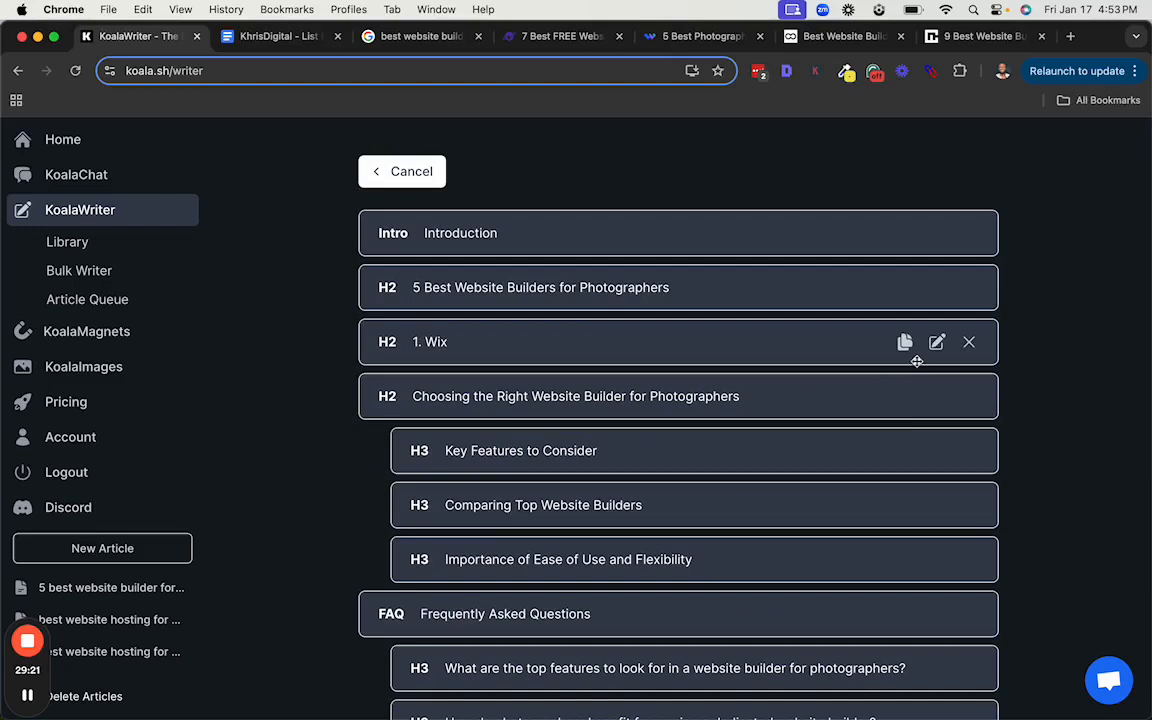
click(905, 344)
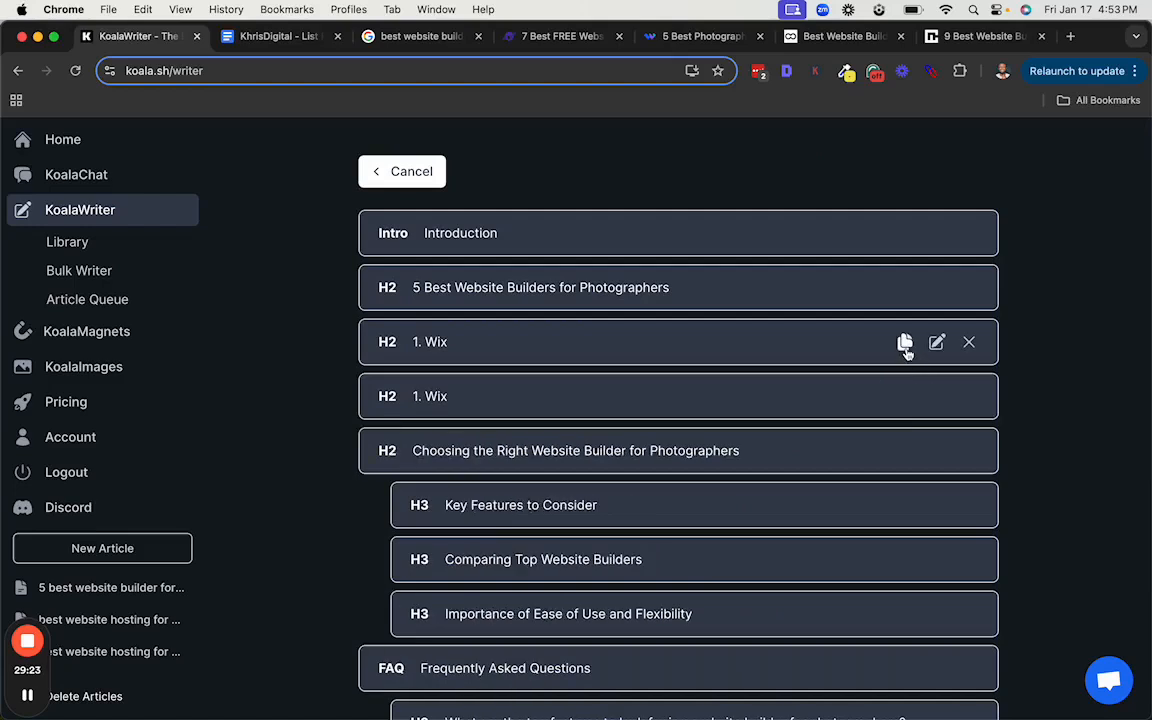
click(905, 344)
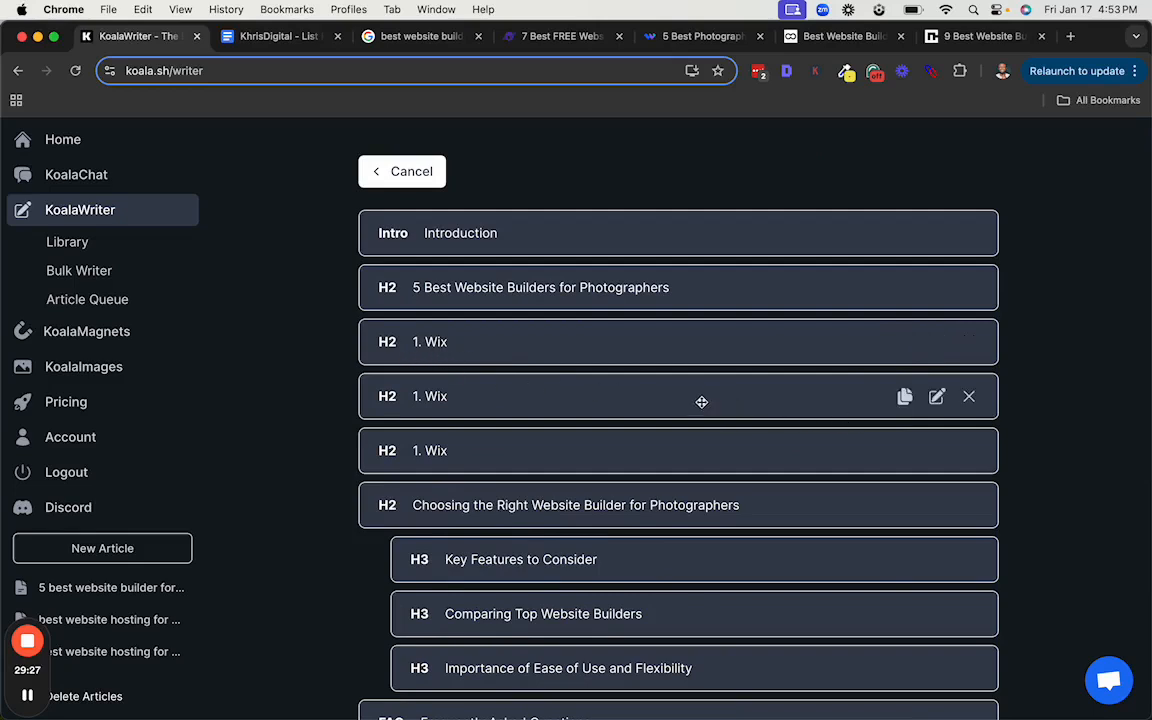
Nest the first copy of "1. Wix" as an H3 under the original "1. Wix" section, leaving its section details as they are
drag(679, 401, 700, 399)
click(936, 396)
click(1118, 692)
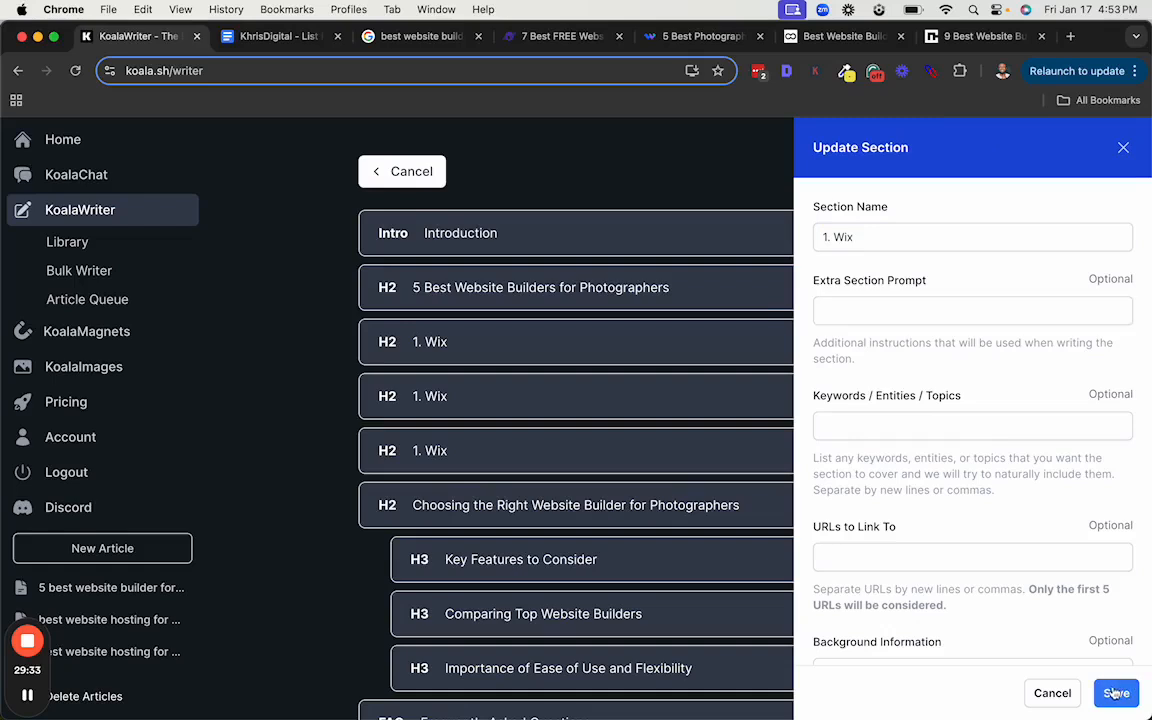
drag(725, 405, 825, 401)
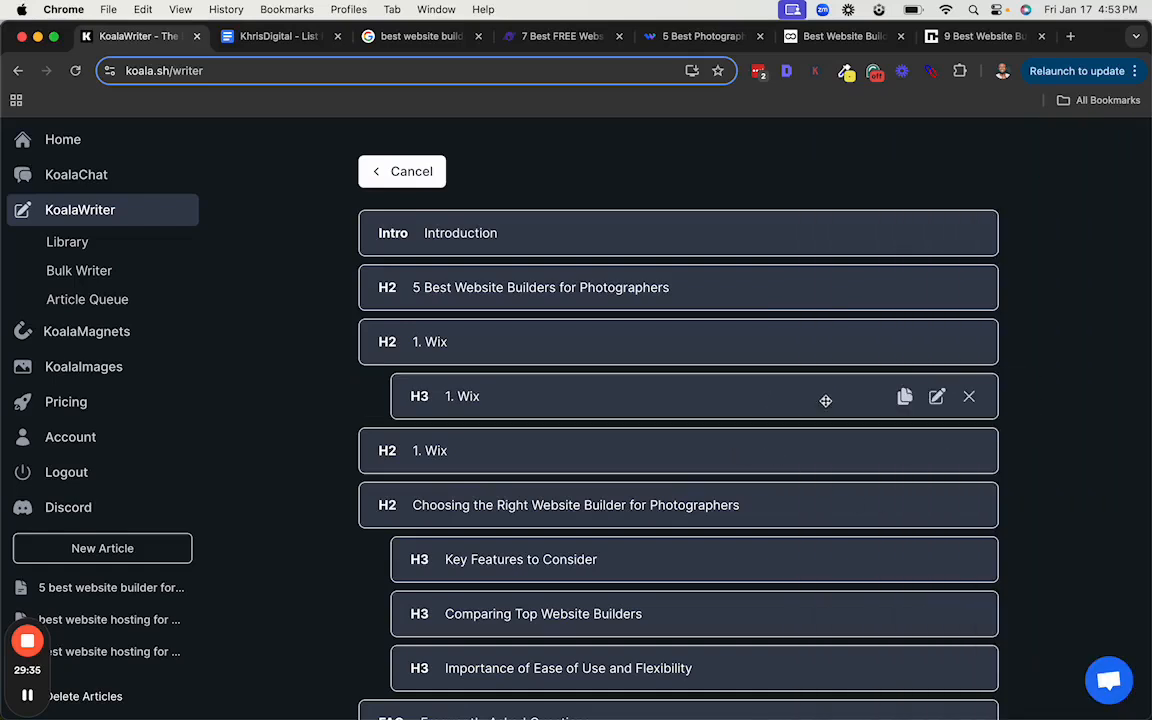
Rename the H3 "1. Wix" subsection as "Wix Pricing" and save it
click(934, 397)
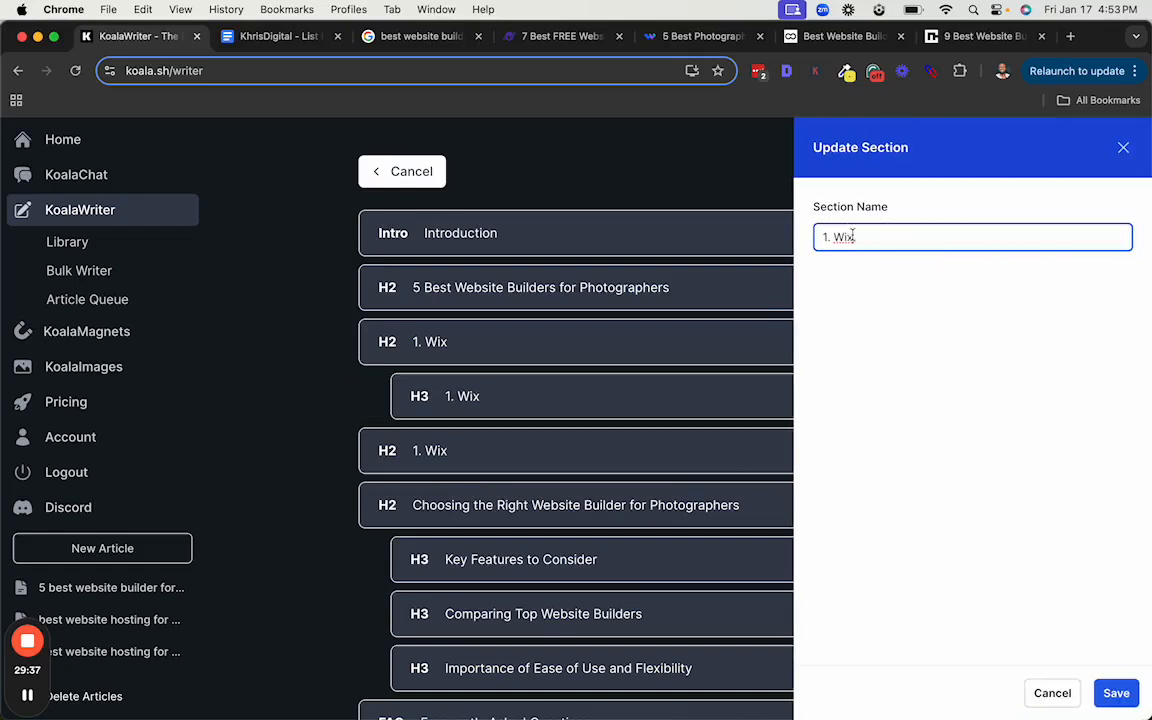
key(BackSpace)
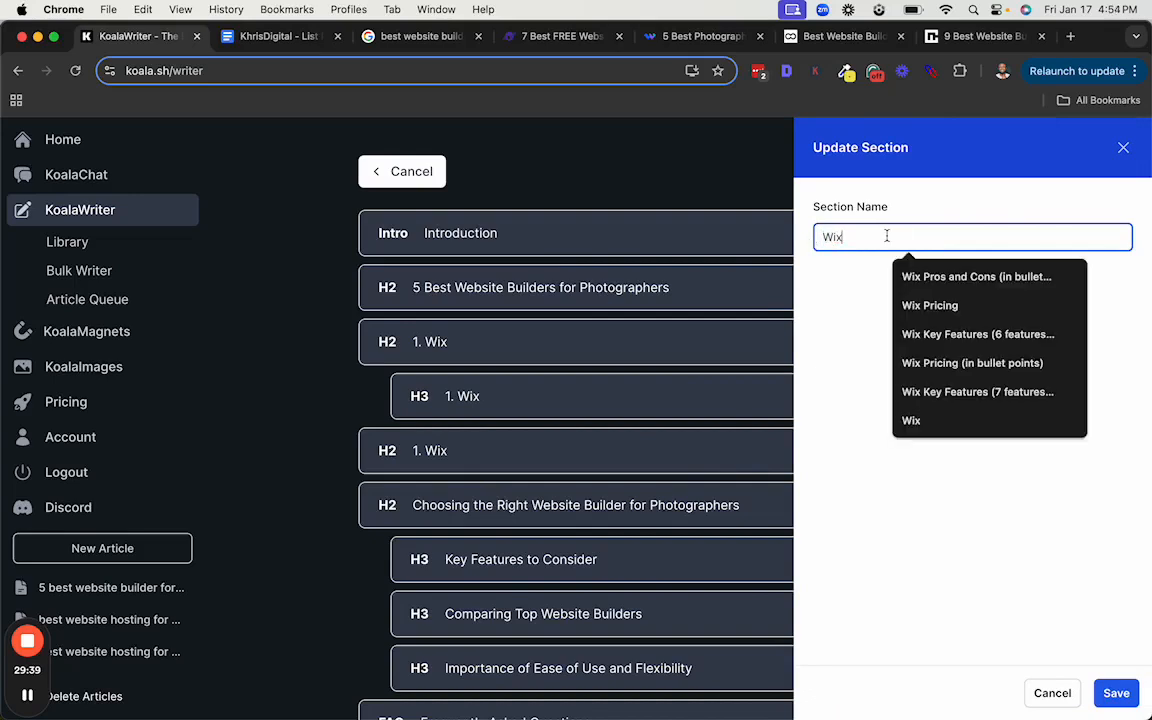
text(Pricing)
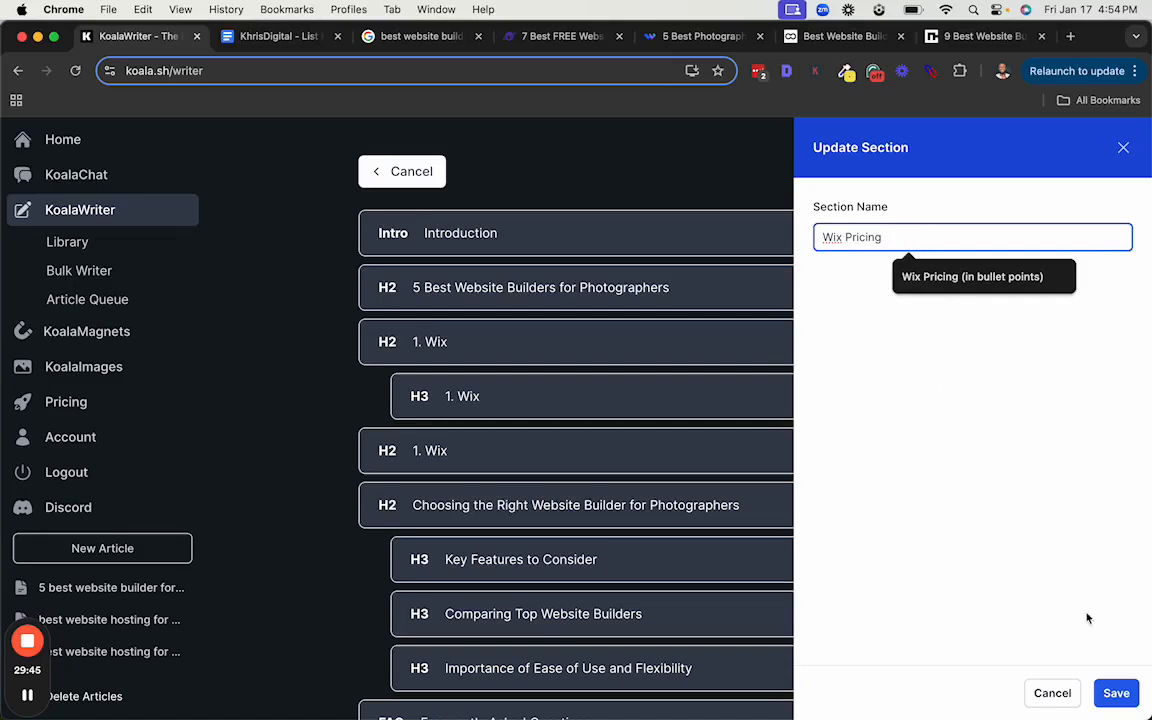
click(1117, 697)
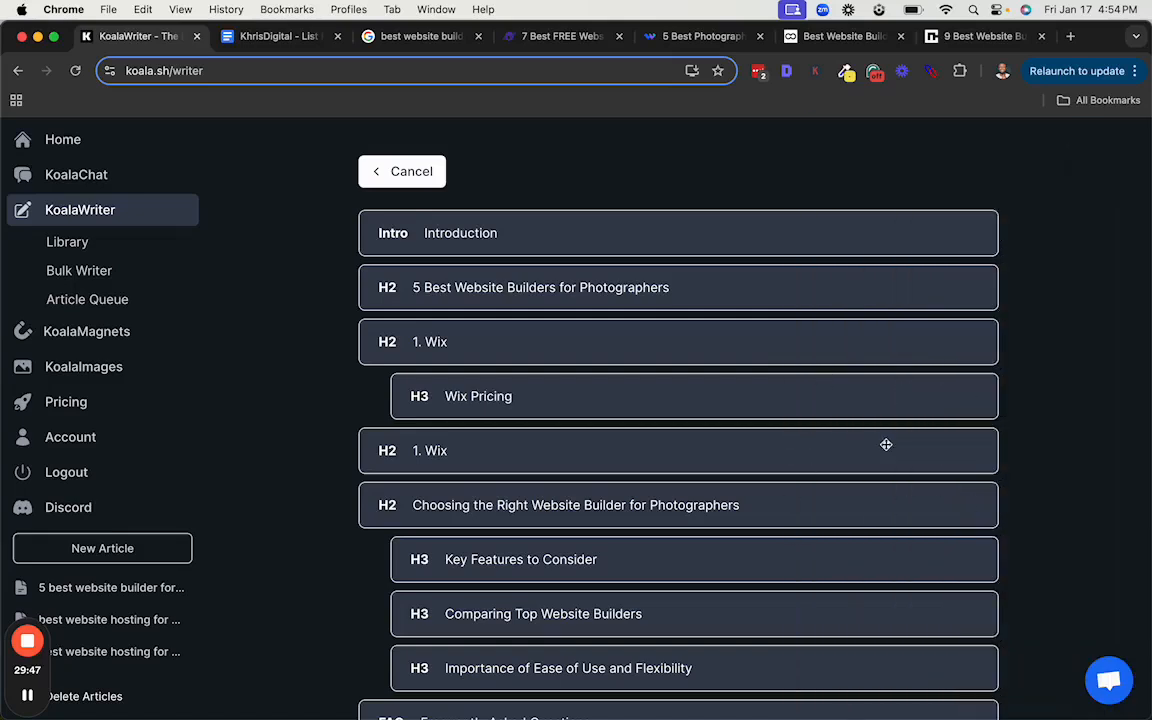
Duplicate the "Wix Pricing" H3 and rename the copy as "Wix Pros and Cons"
click(904, 398)
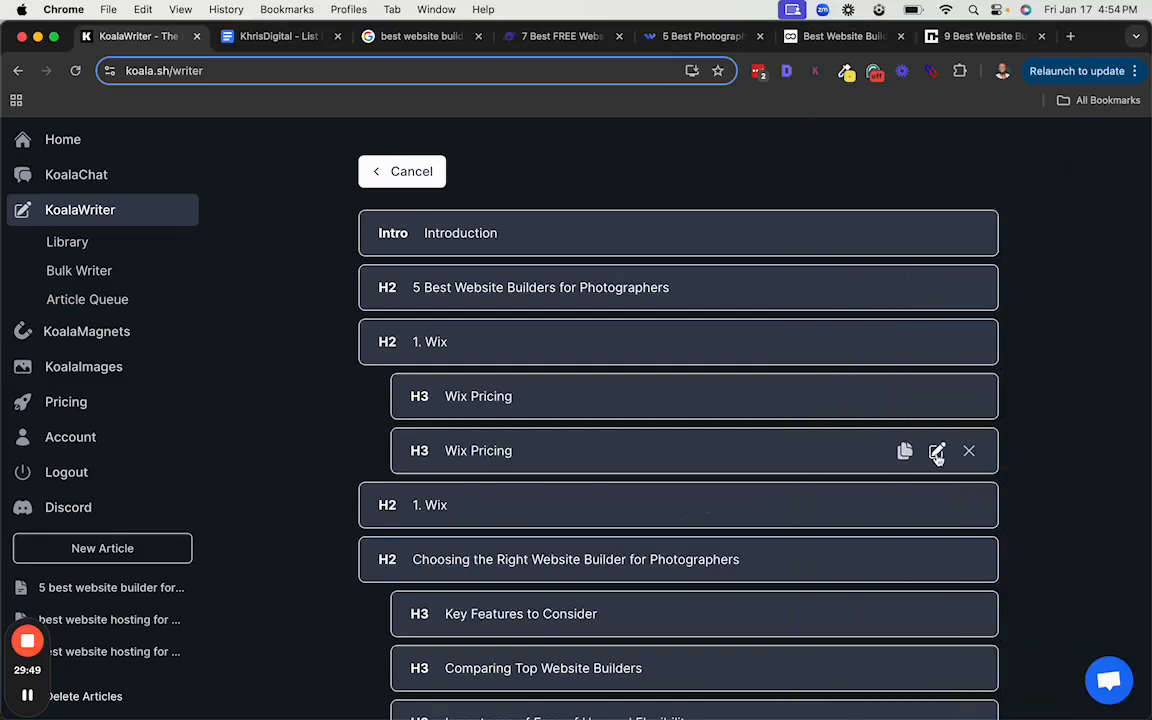
click(937, 451)
click(874, 242)
double_click(874, 242)
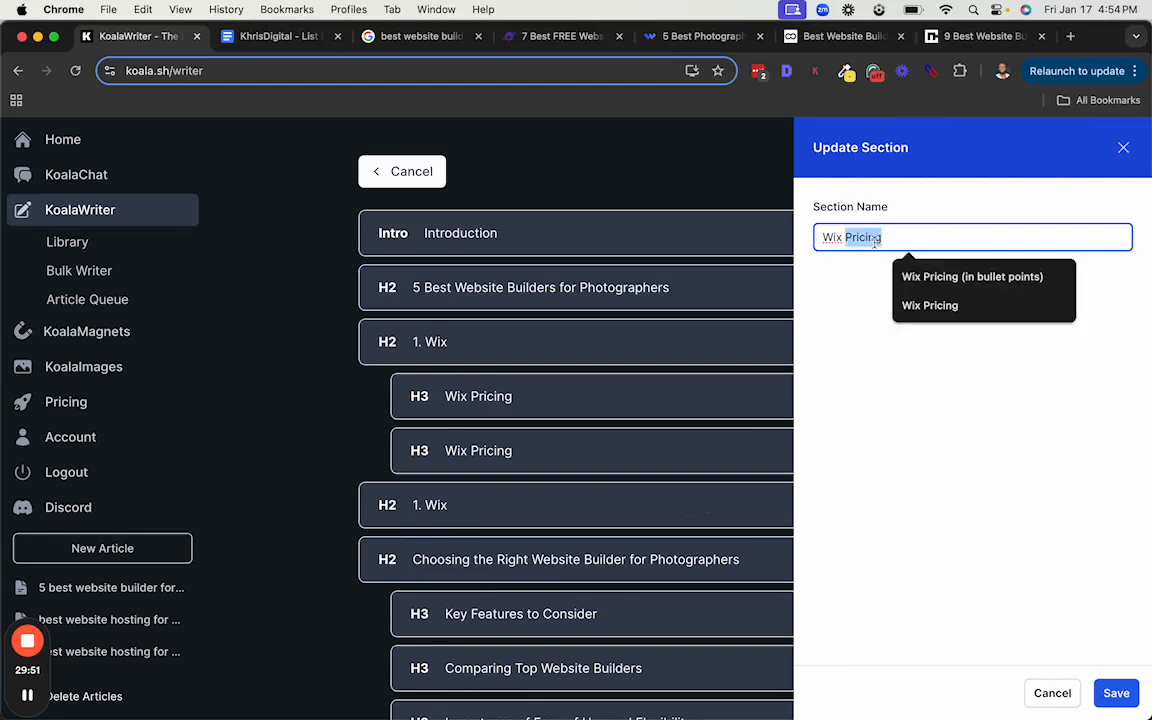
text(P)
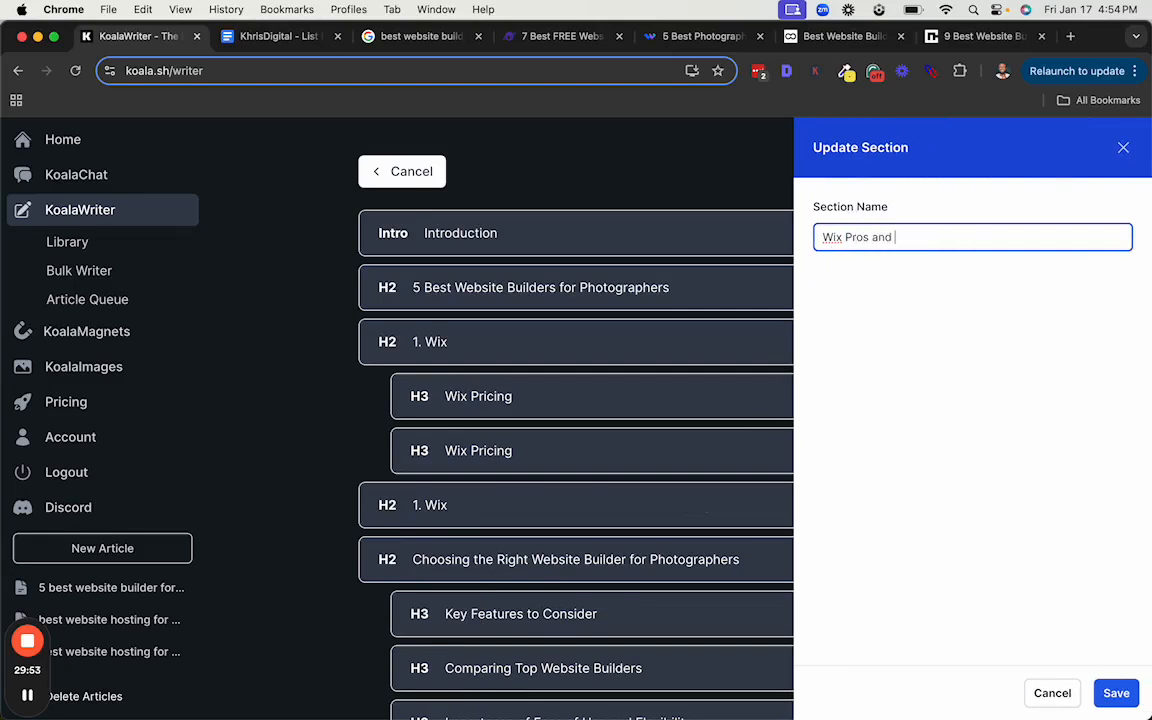
key(Return)
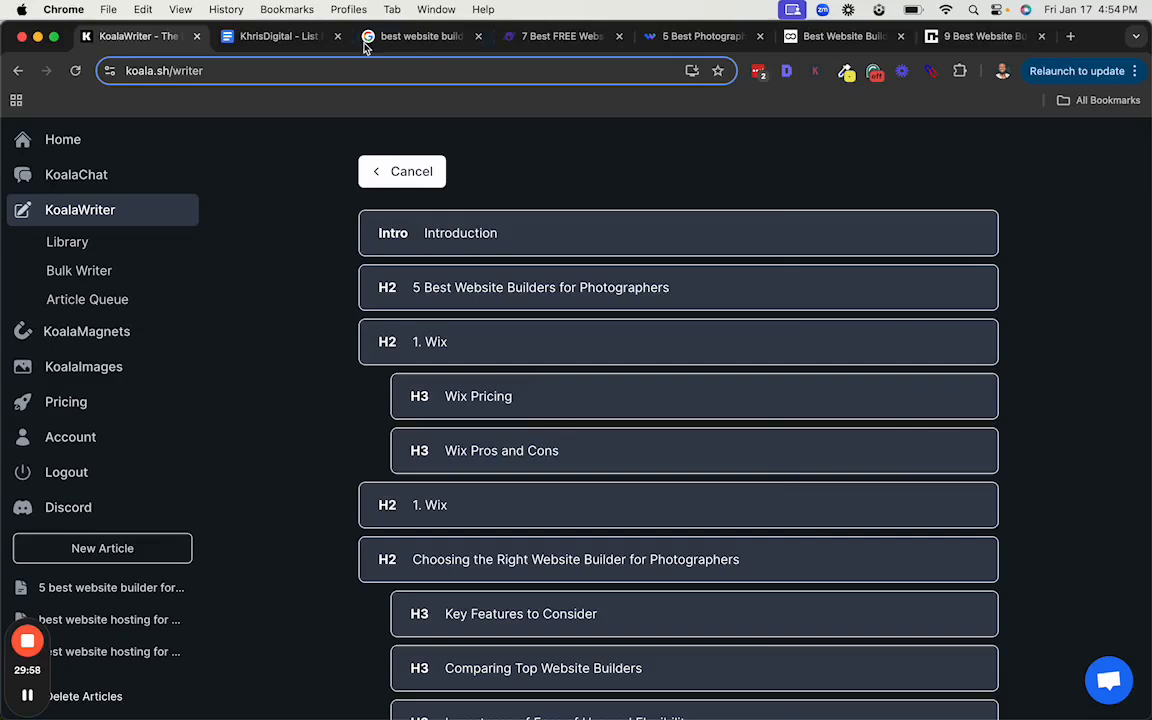
Check the pros and cons guidance in the Google Docs template, and rename the KoalaWriter H3 as "Wix Pros and Cons (in bullet points)"
click(248, 36)
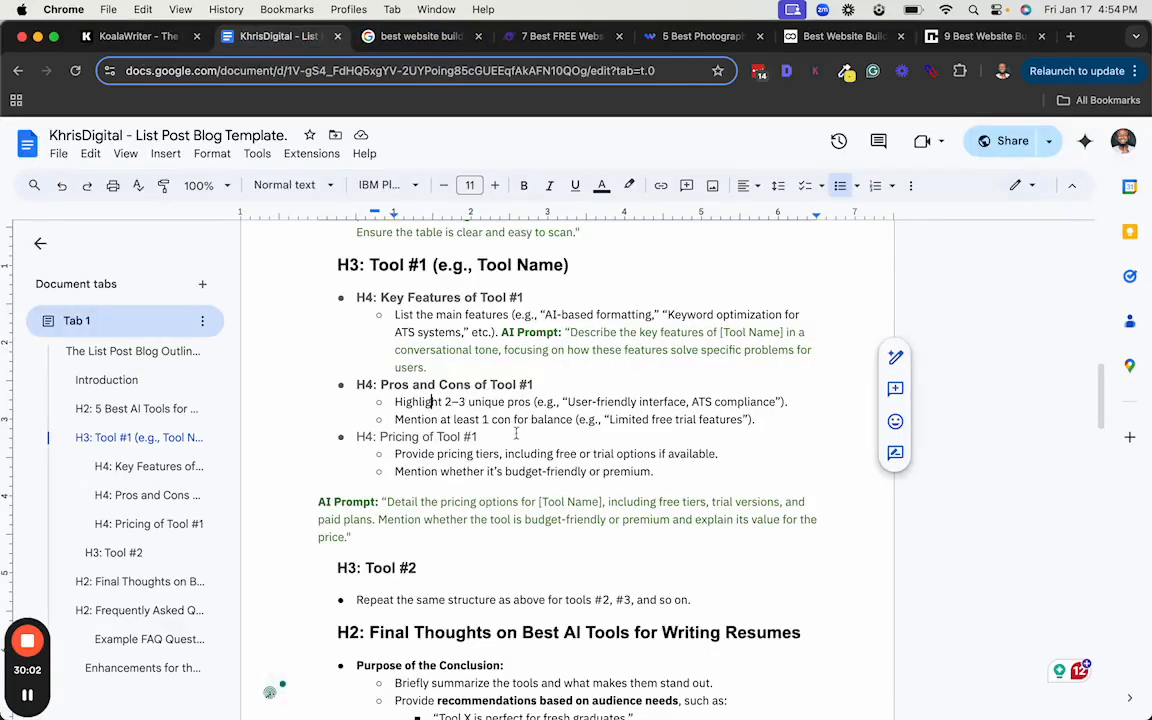
click(513, 402)
click(124, 36)
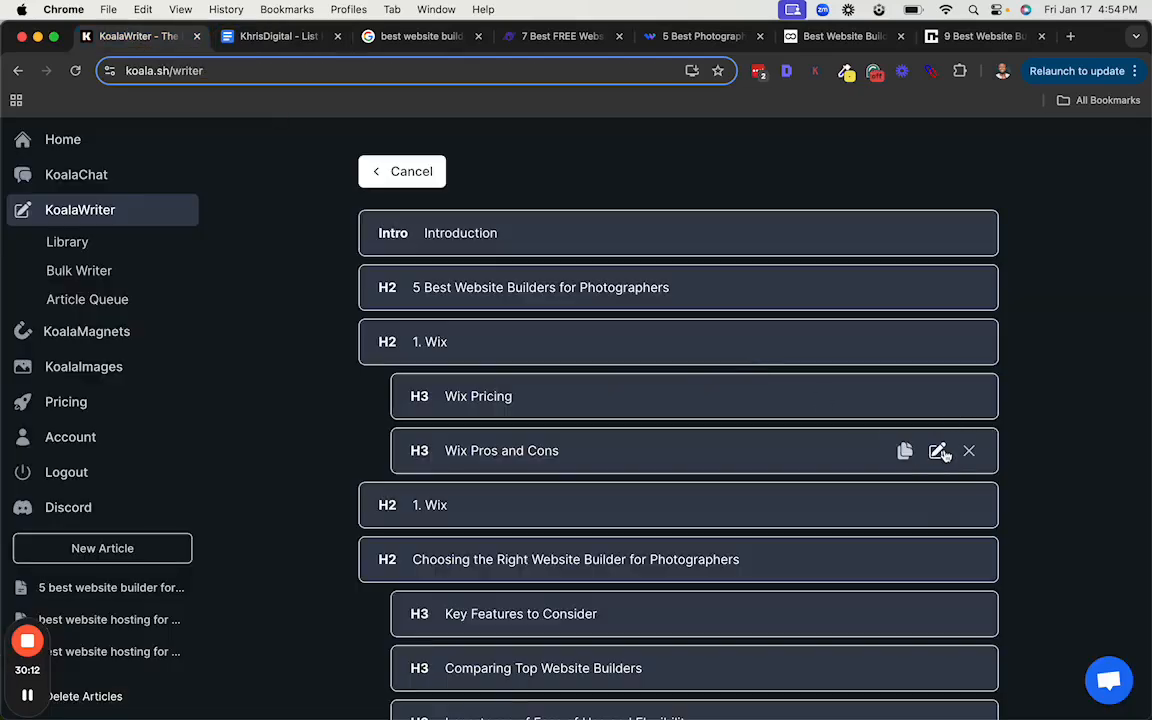
click(937, 451)
text((in bullet)
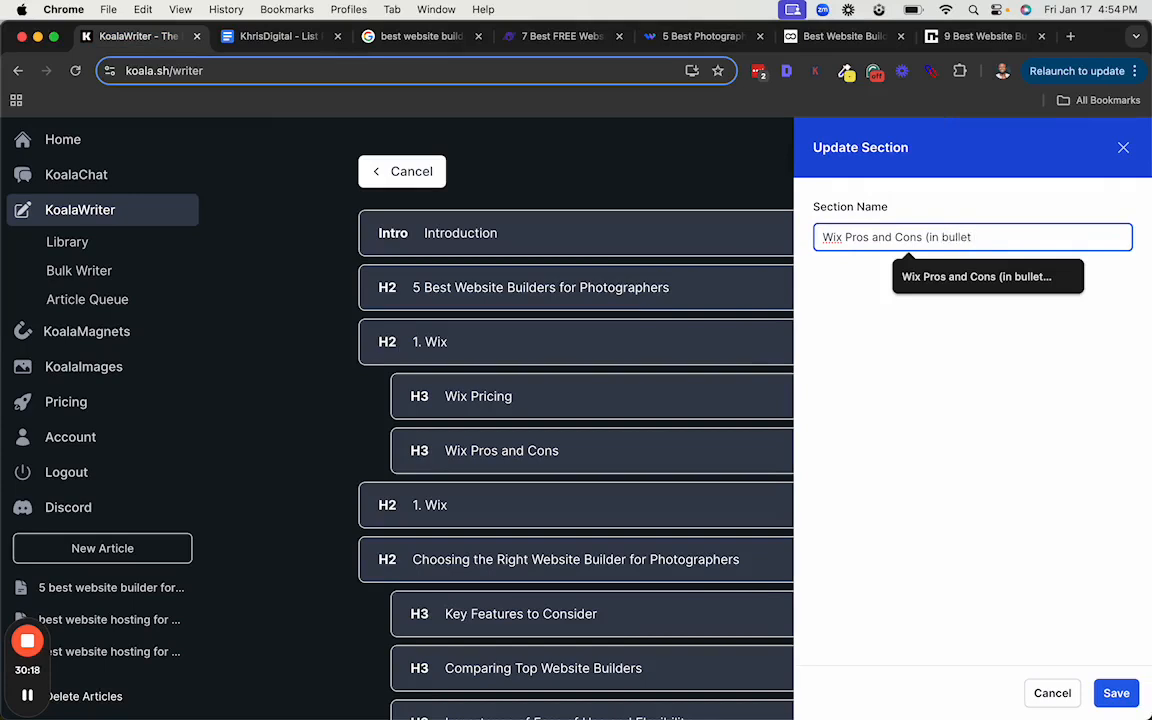
text( points))
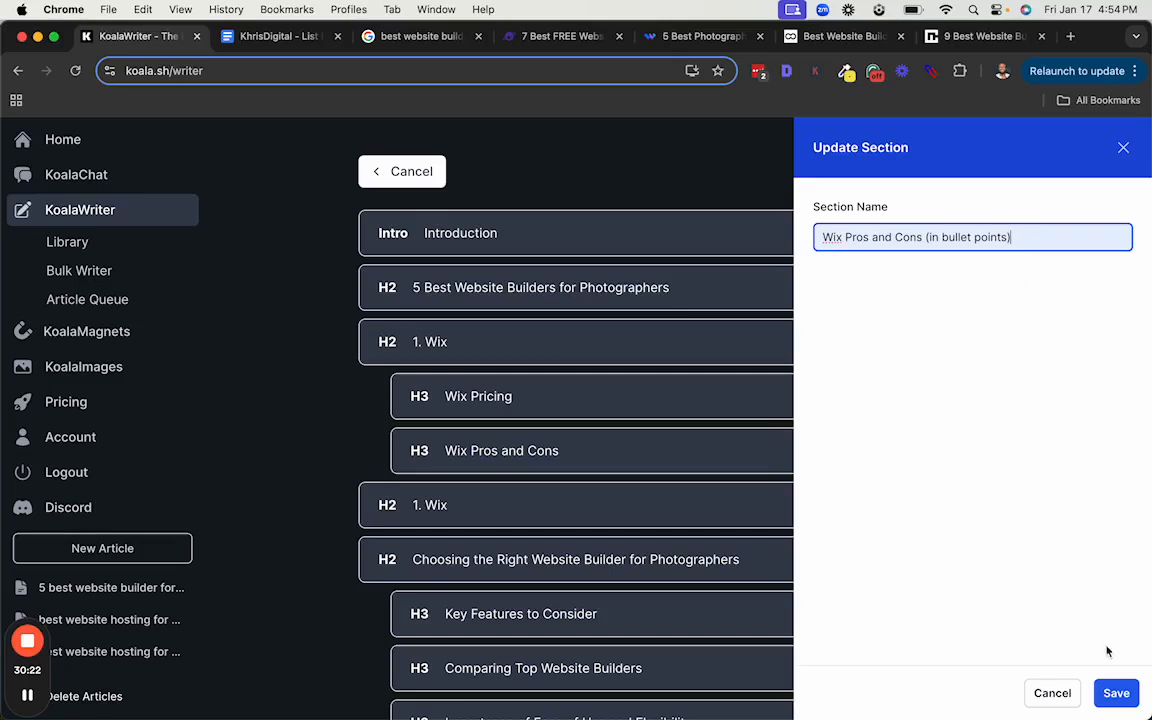
click(1114, 690)
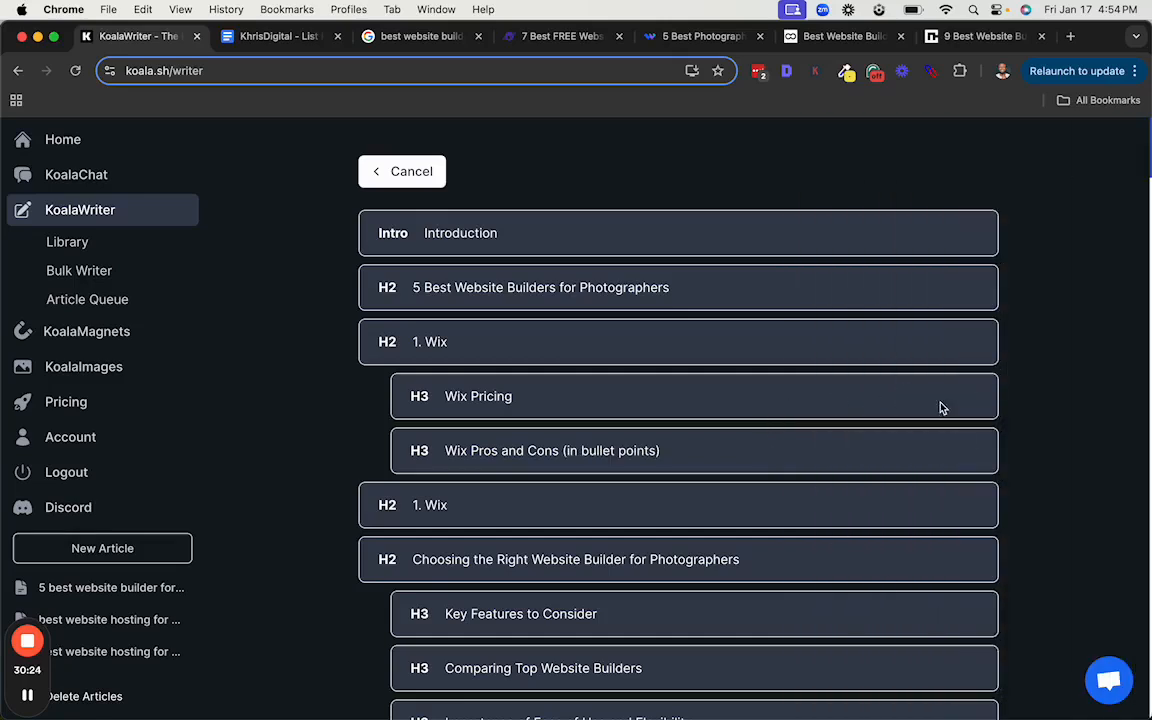
Copy the pricing AI prompt from the Google Docs template and return to the KoalaWriter outline, leaving the "Wix Pricing" section unedited
click(938, 404)
click(383, 40)
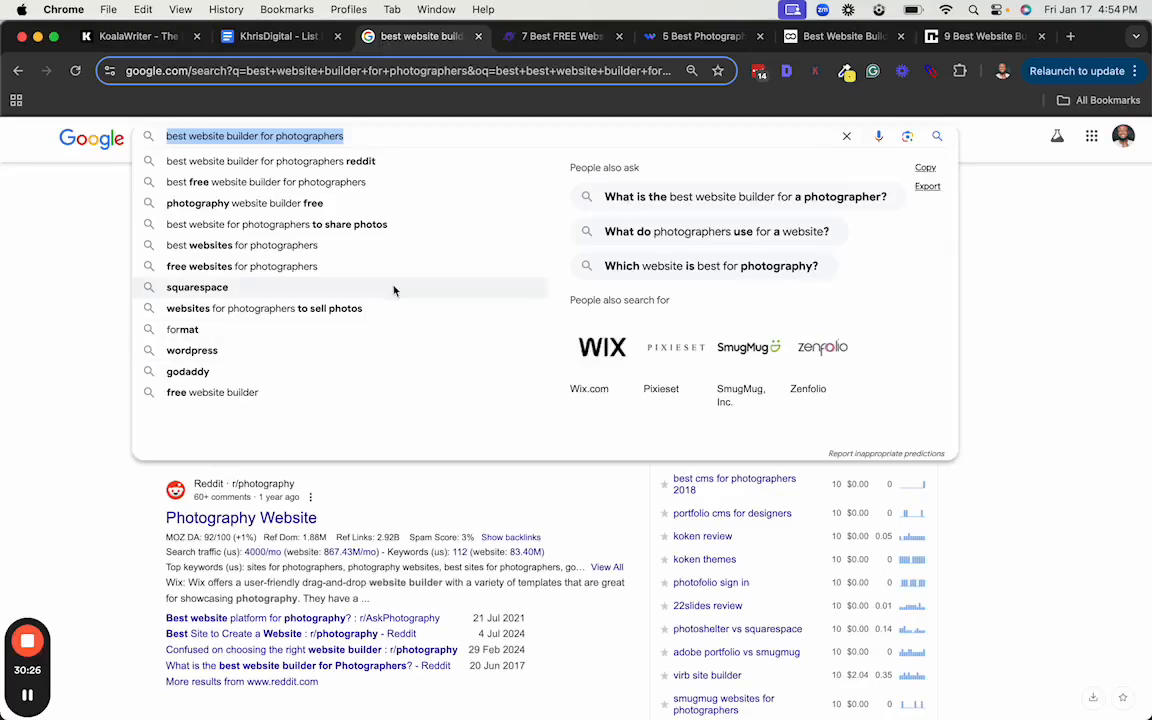
click(280, 37)
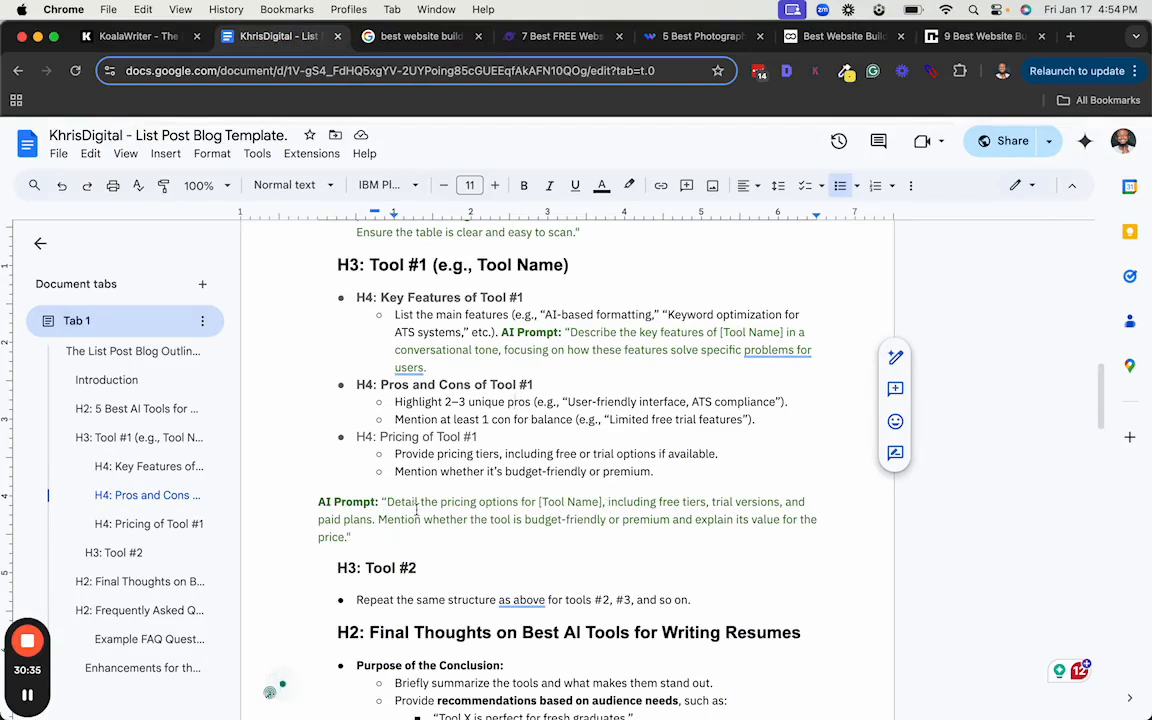
drag(388, 502, 367, 537)
key(super+c)
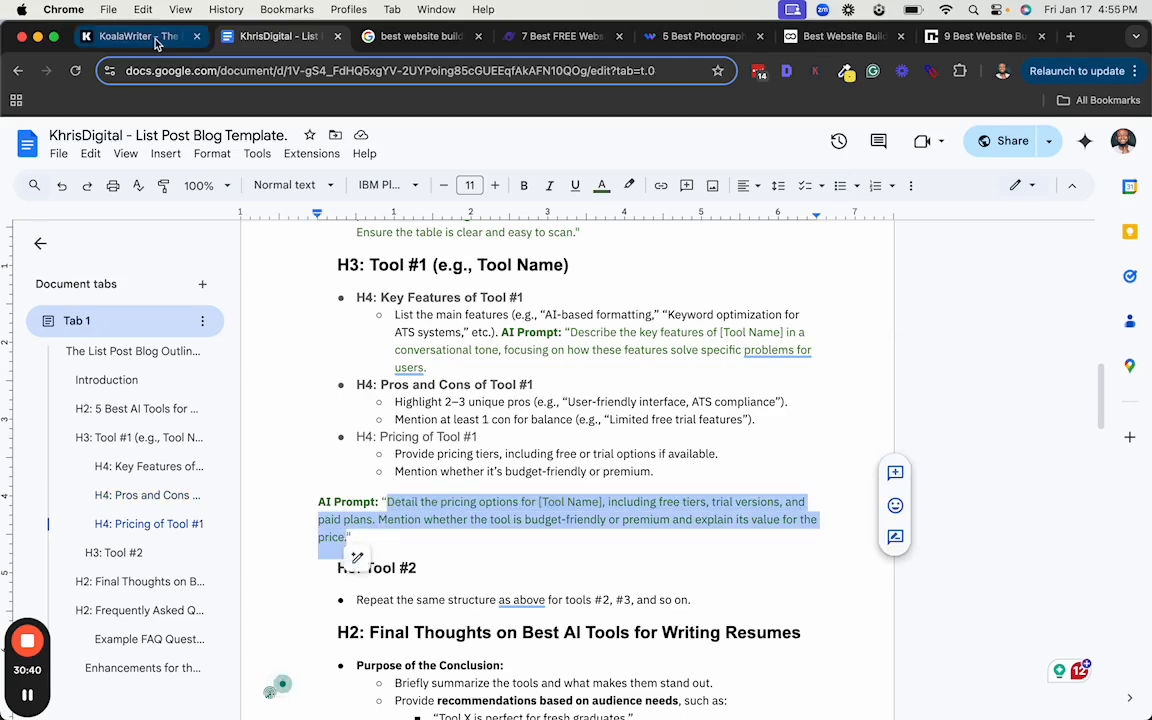
click(157, 41)
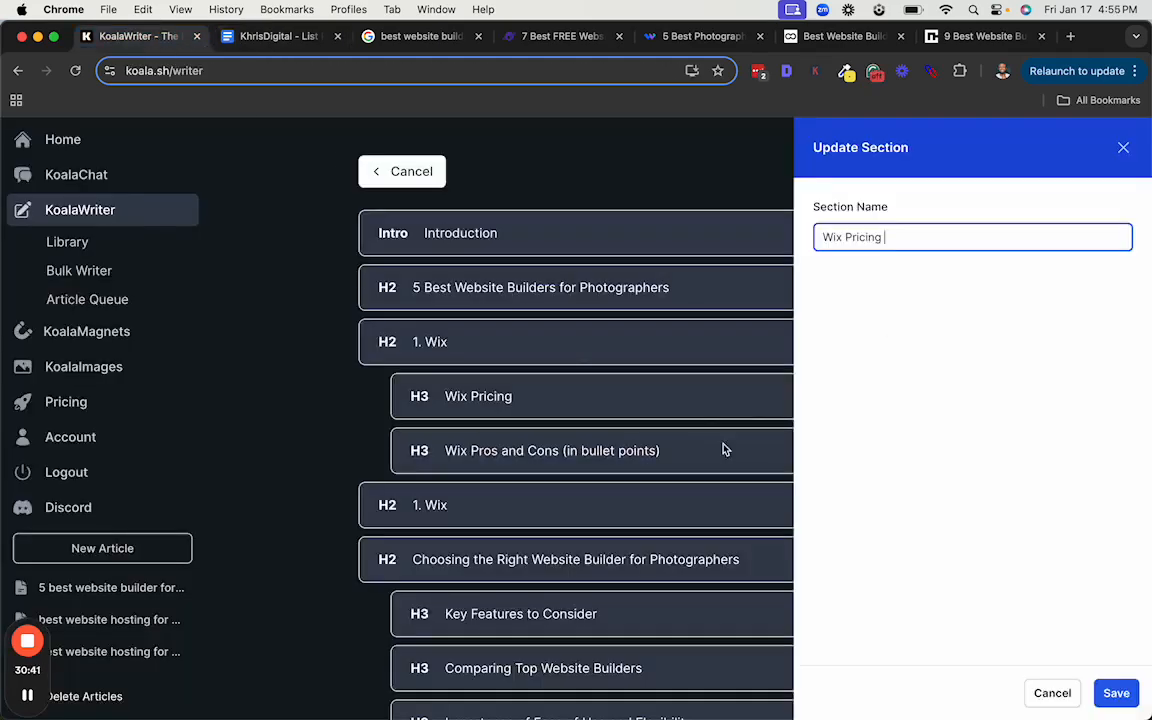
click(888, 238)
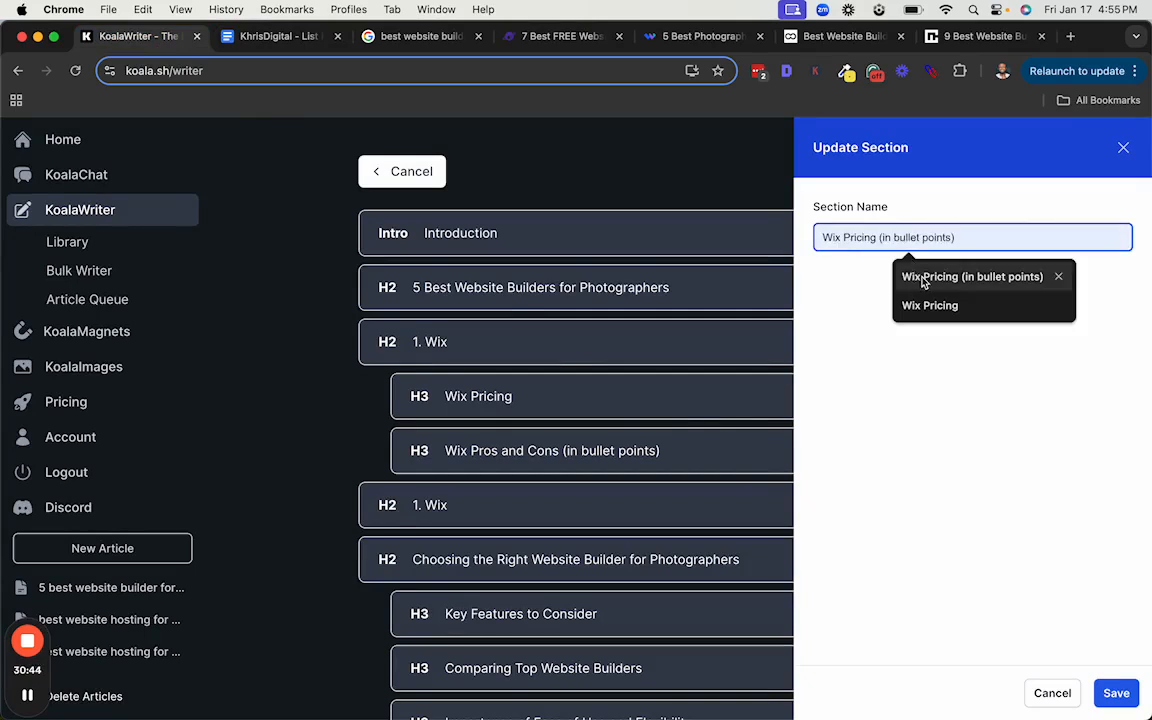
click(1122, 148)
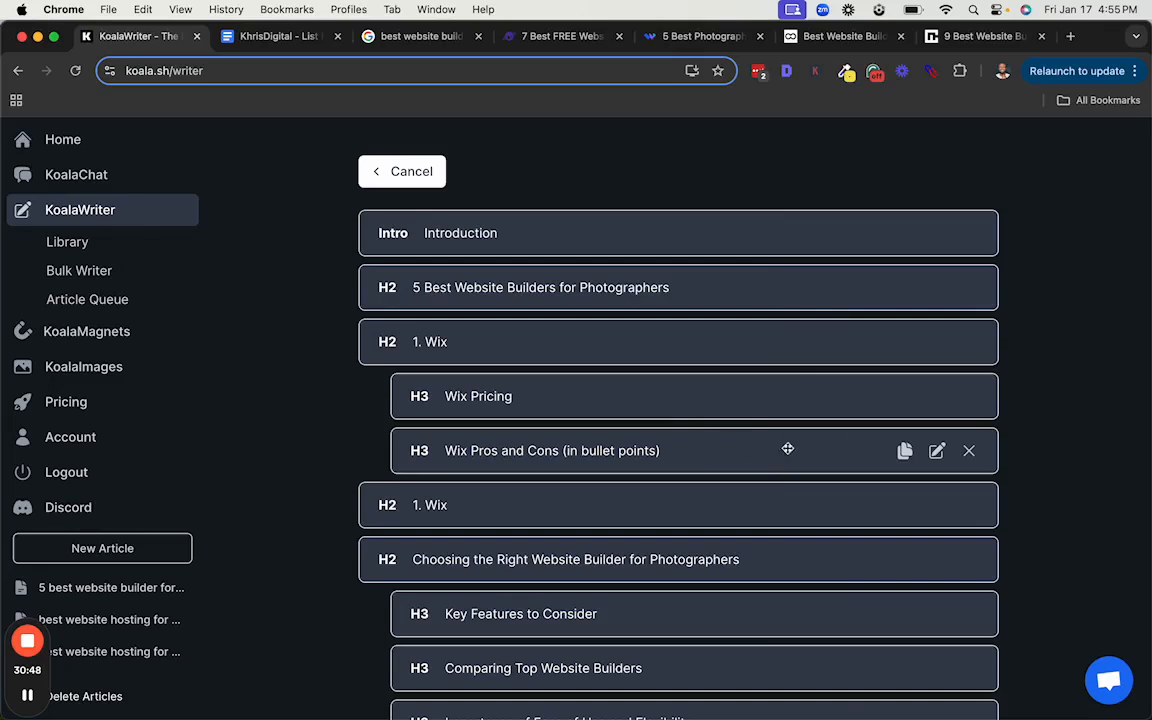
Append the copied pricing prompt on a new line of the "1. Wix" H2's extra section prompt, making it begin with "Also detail"
scroll(872, 420, down, 1)
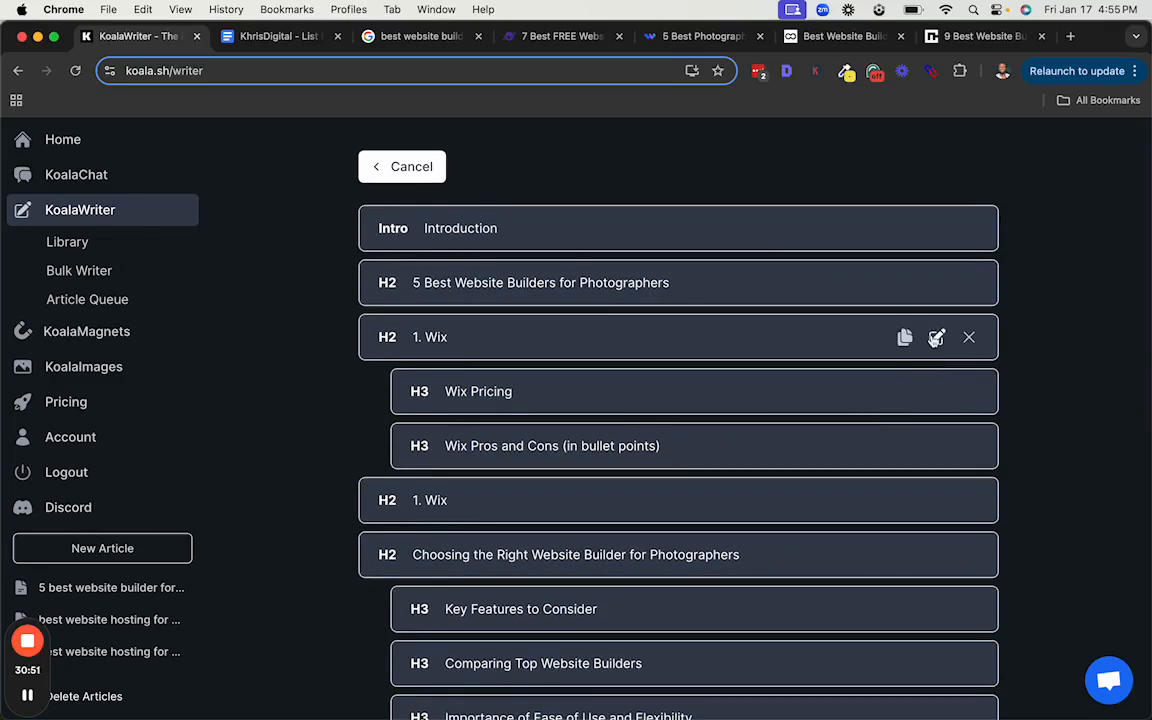
click(936, 338)
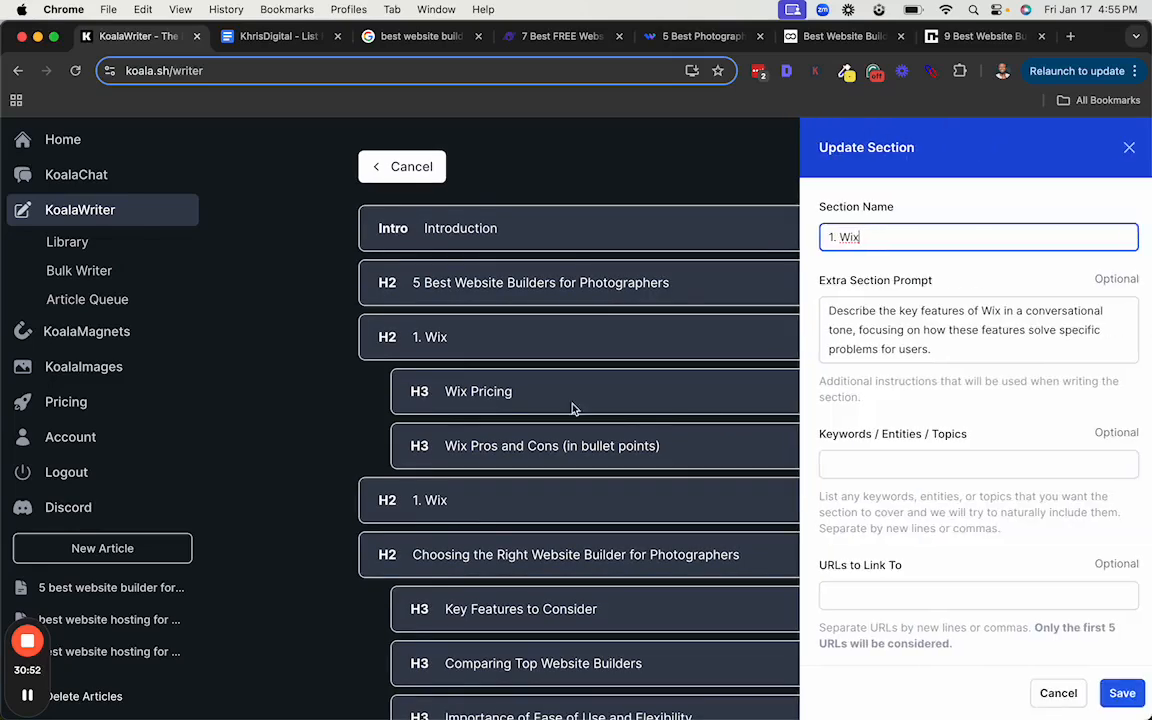
click(949, 352)
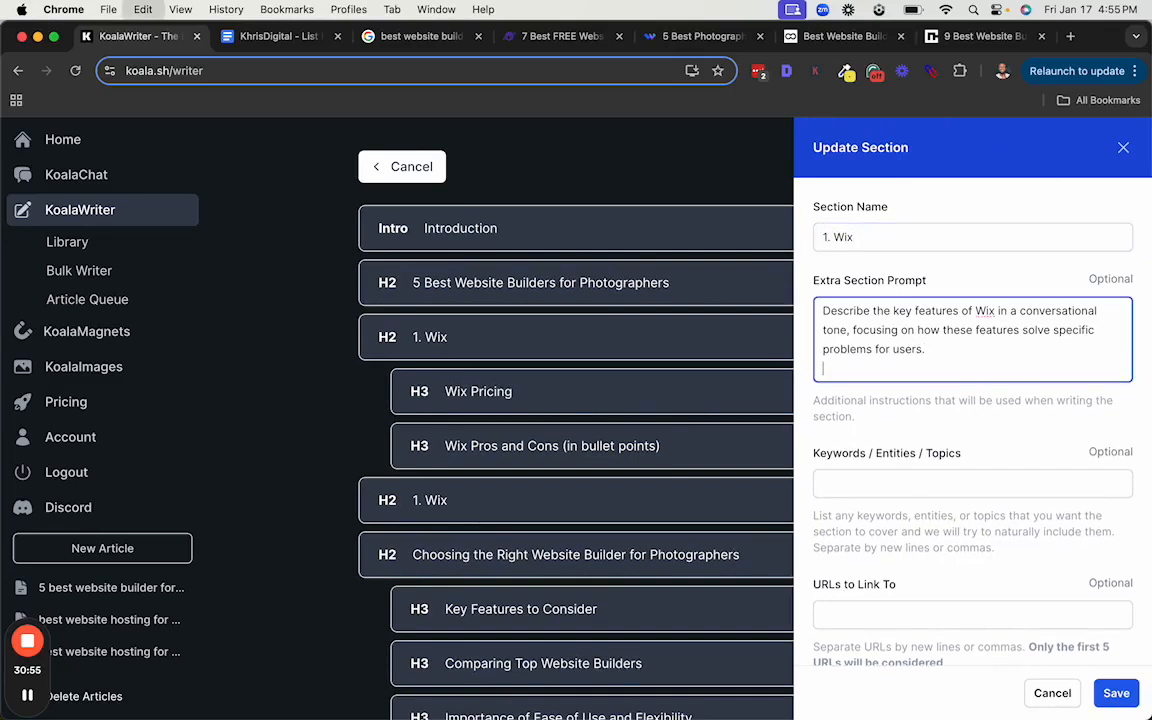
key(Return)
key(super+v)
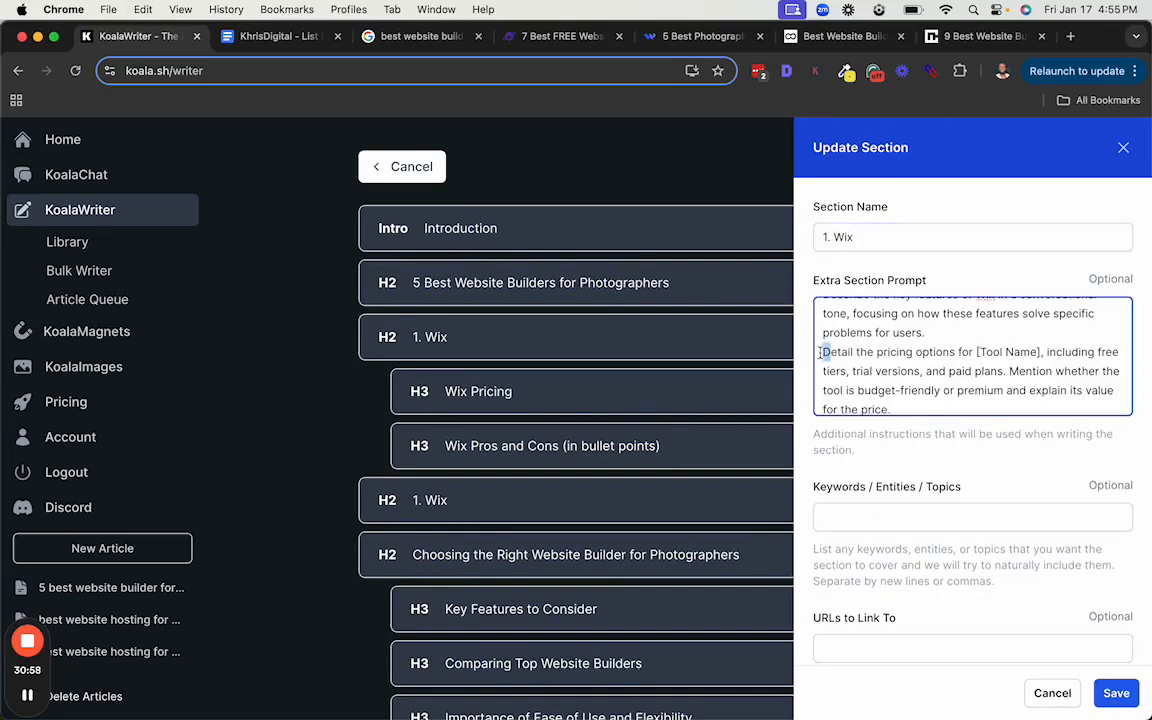
text(Also )
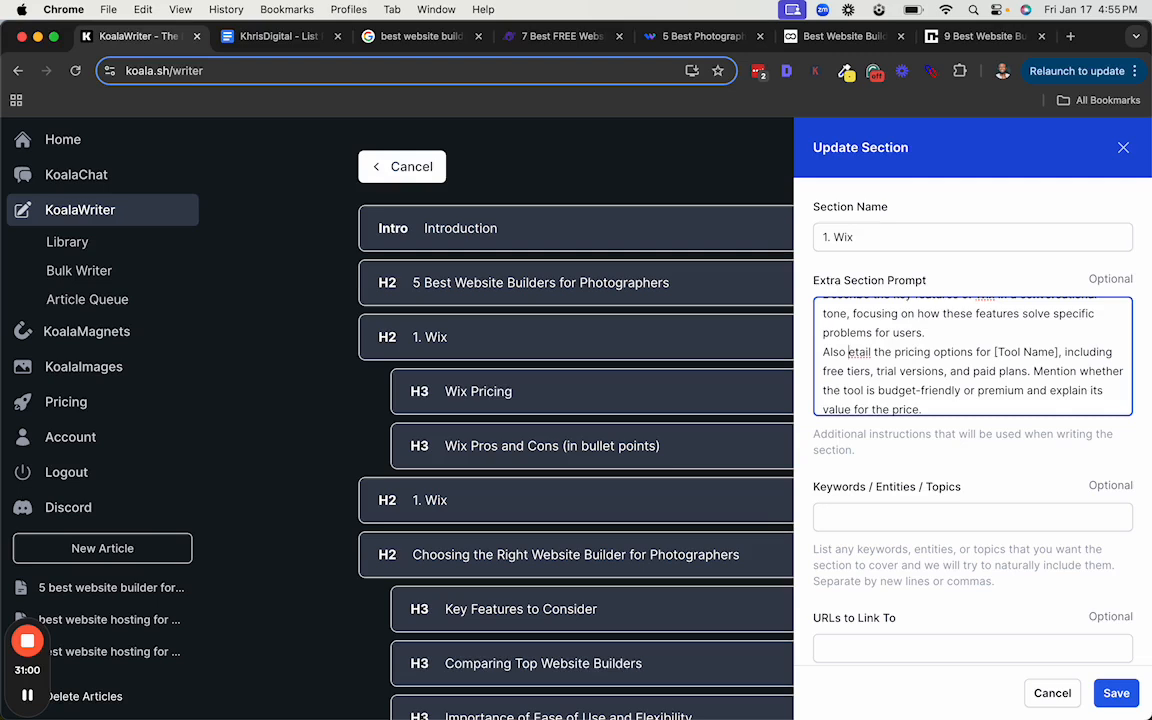
text(d)
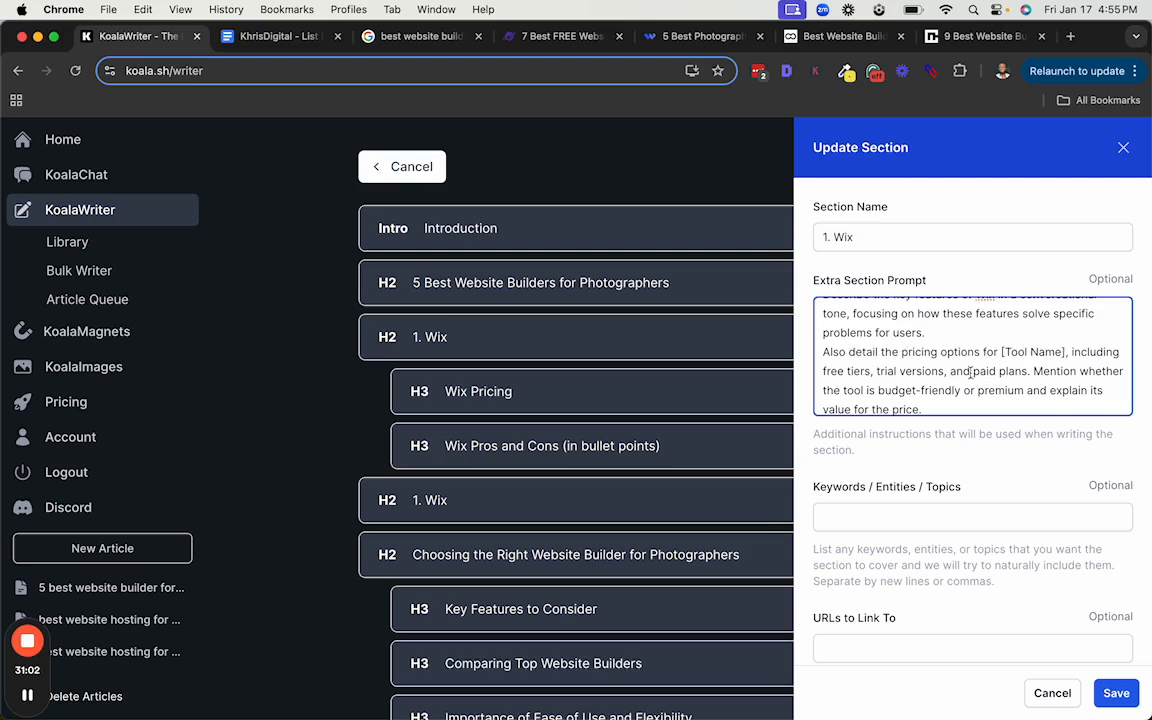
Replace the "[Tool Name]" placeholder in the pricing prompt with "Wix" and save the section
click(840, 237)
double_click(840, 237)
key(cmd+c)
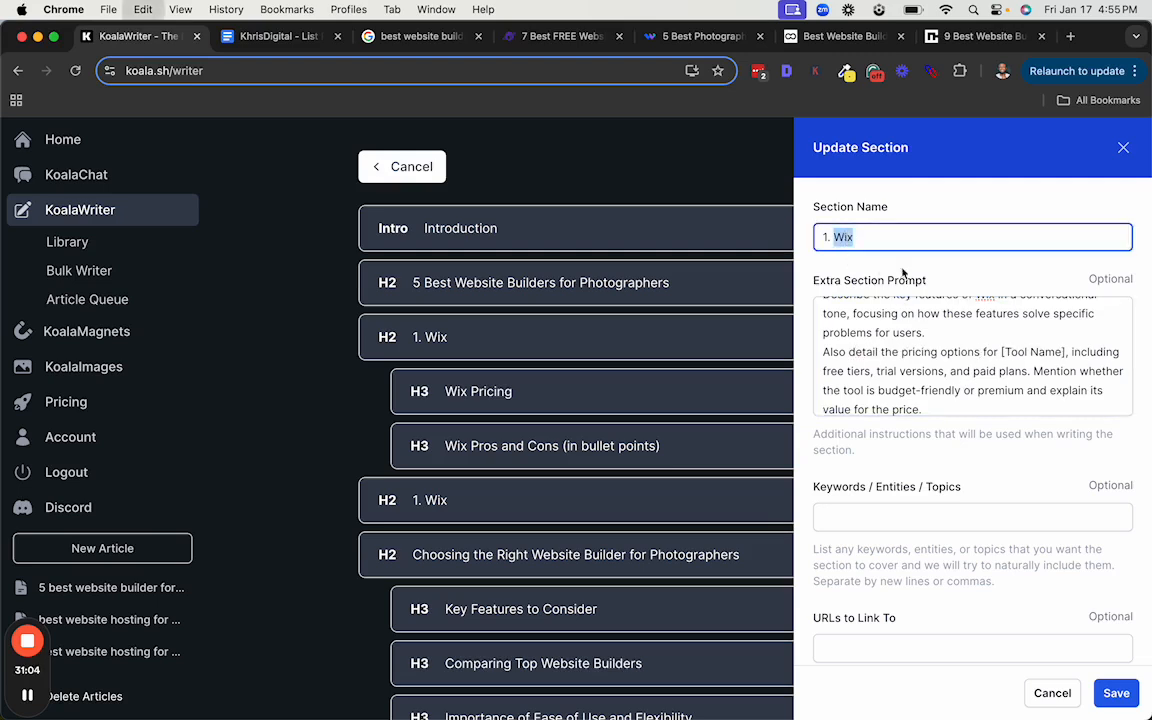
drag(1001, 352, 1062, 349)
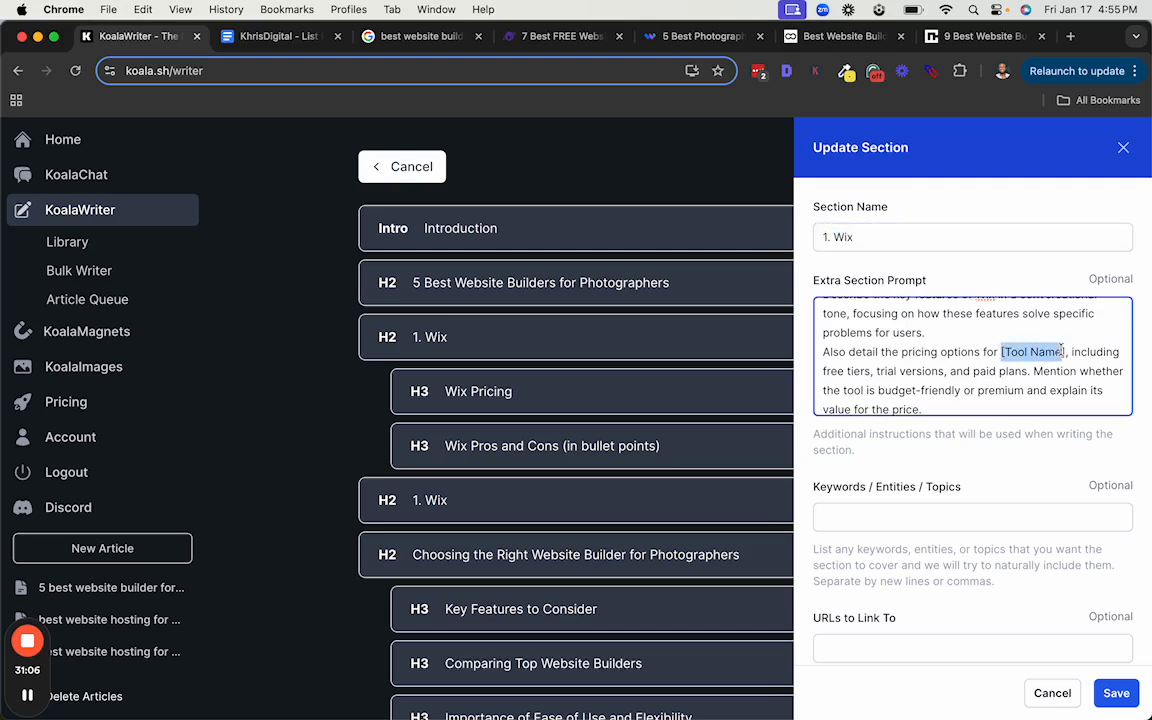
key(cmd+v)
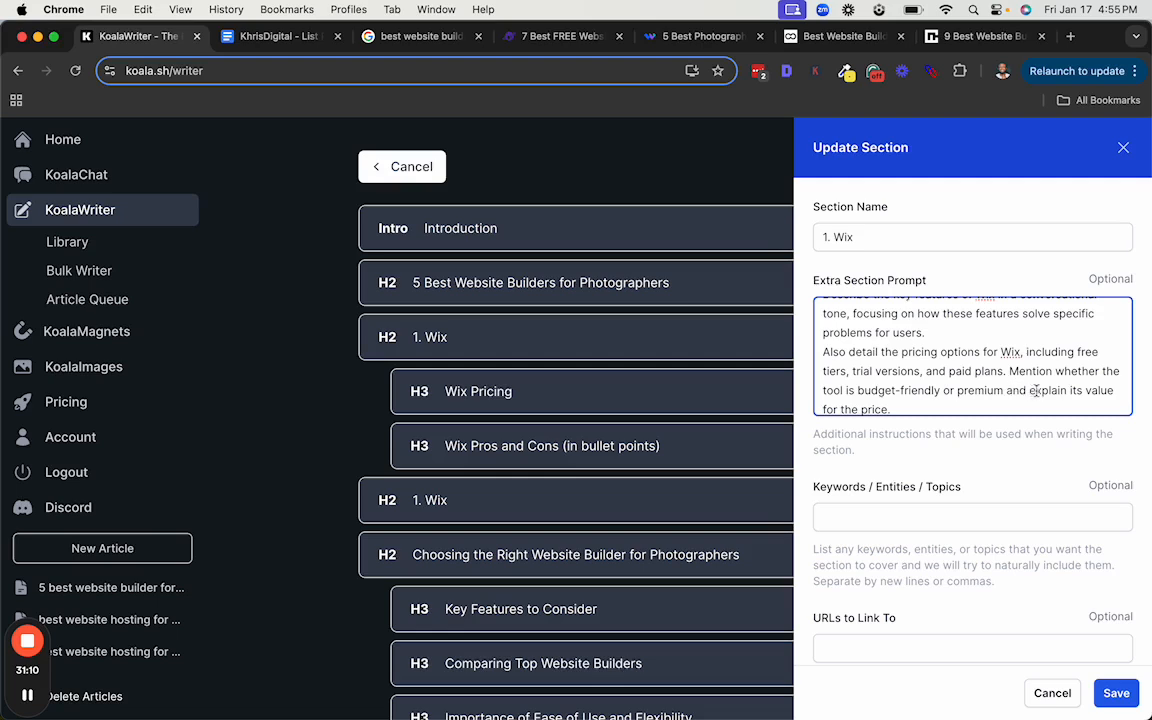
scroll(975, 393, down, 1)
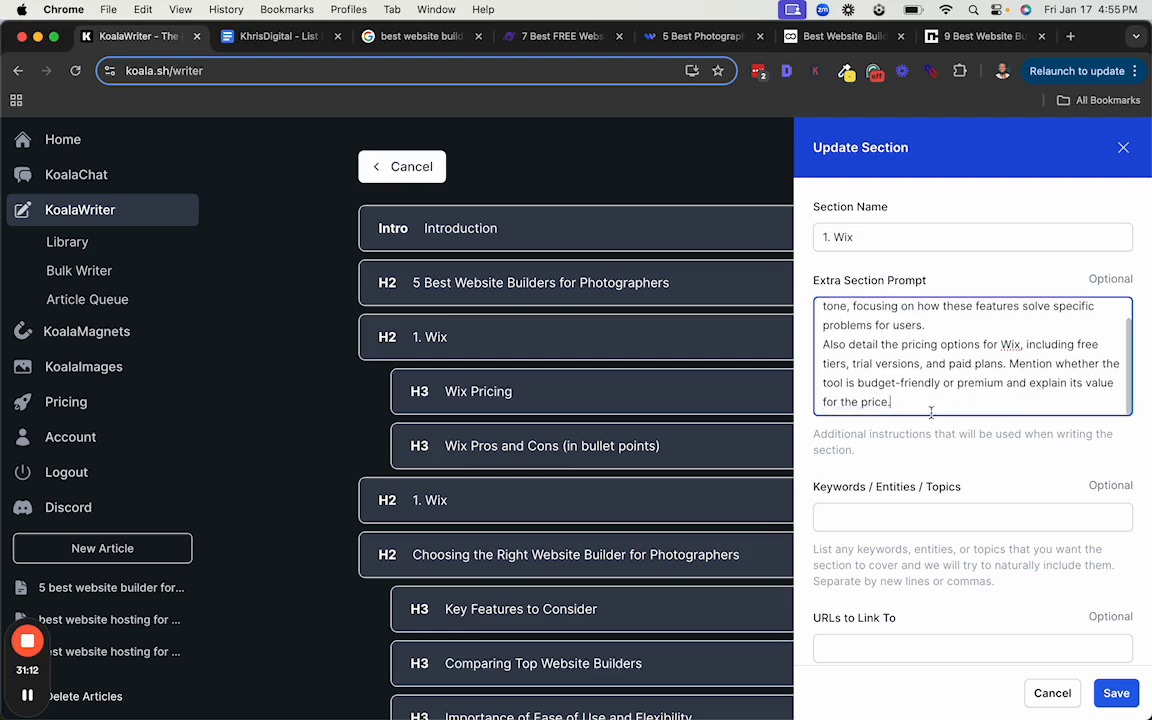
click(1116, 693)
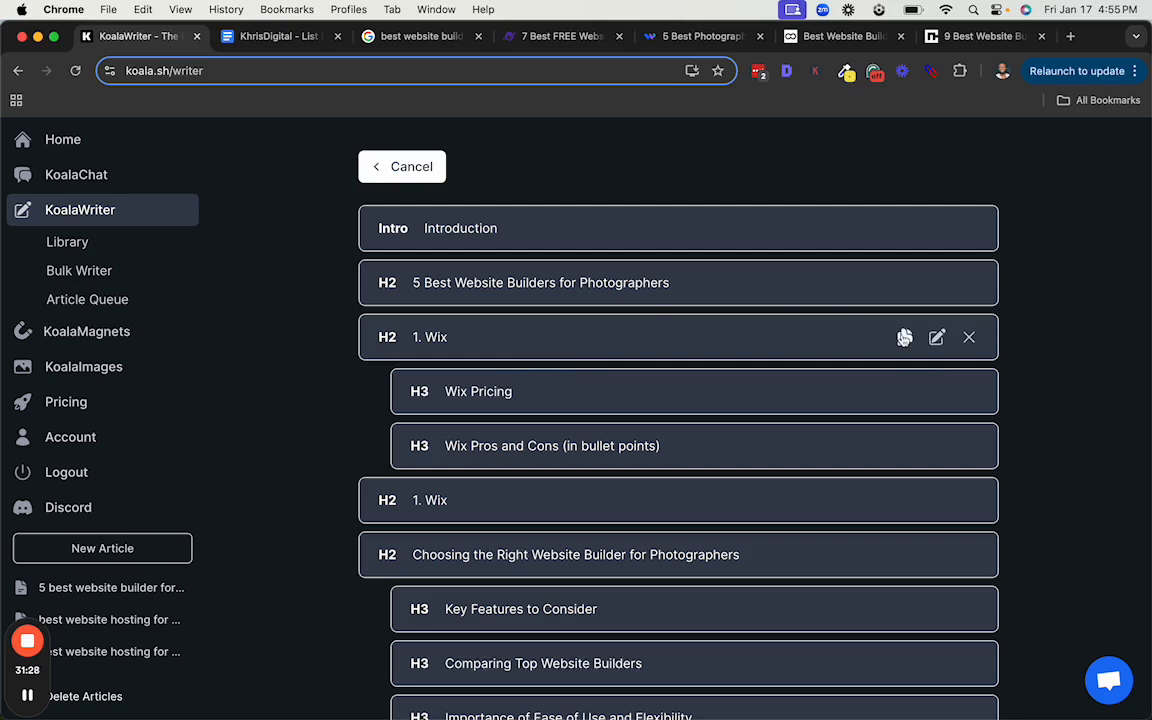
Duplicate the first "1. Wix" H2 section twice, together with its pricing and pros and cons subsections
click(904, 337)
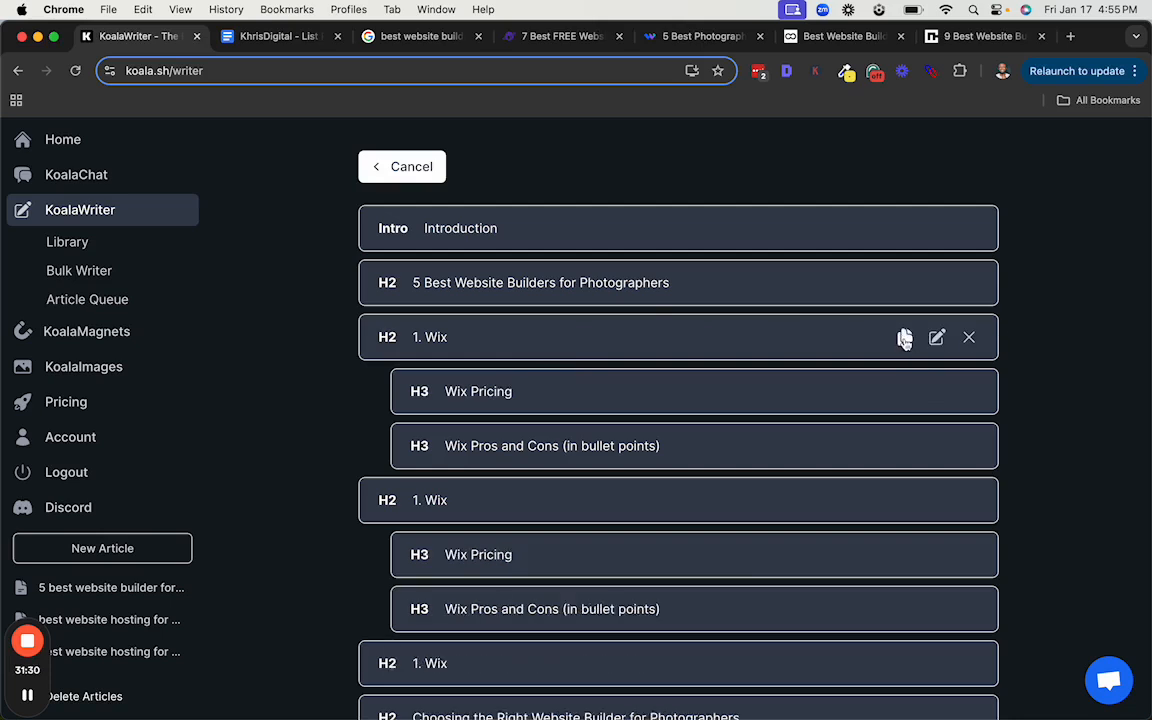
scroll(860, 348, down, 2)
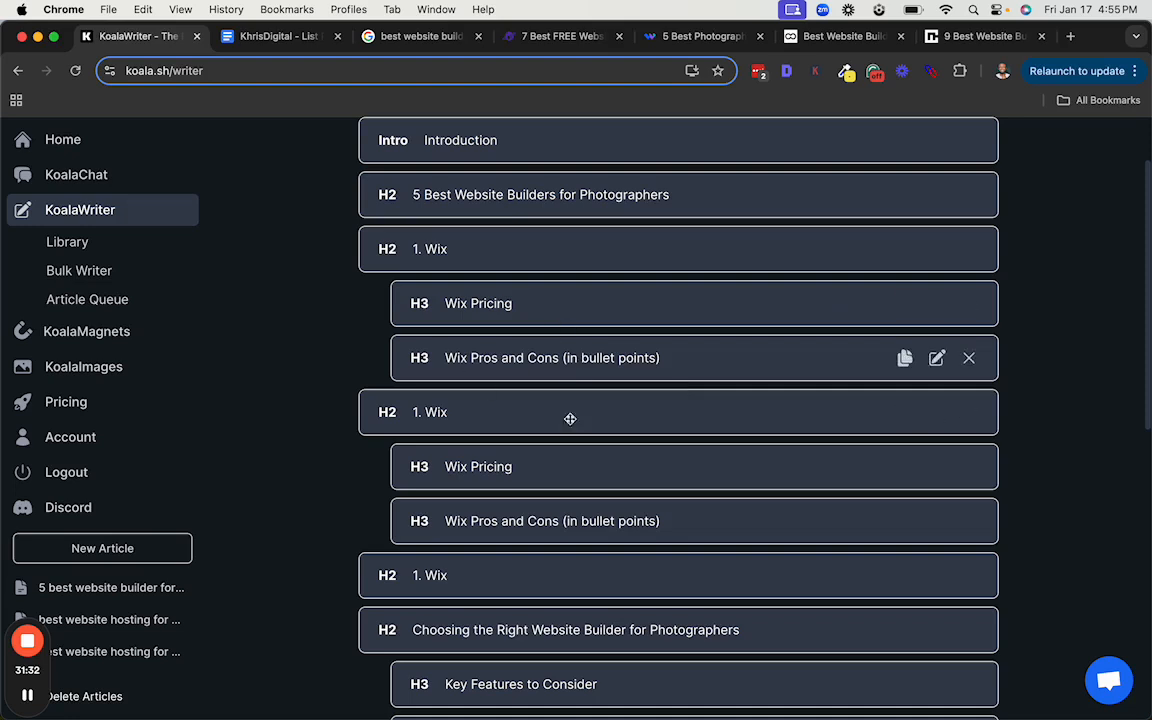
scroll(578, 428, up, 1)
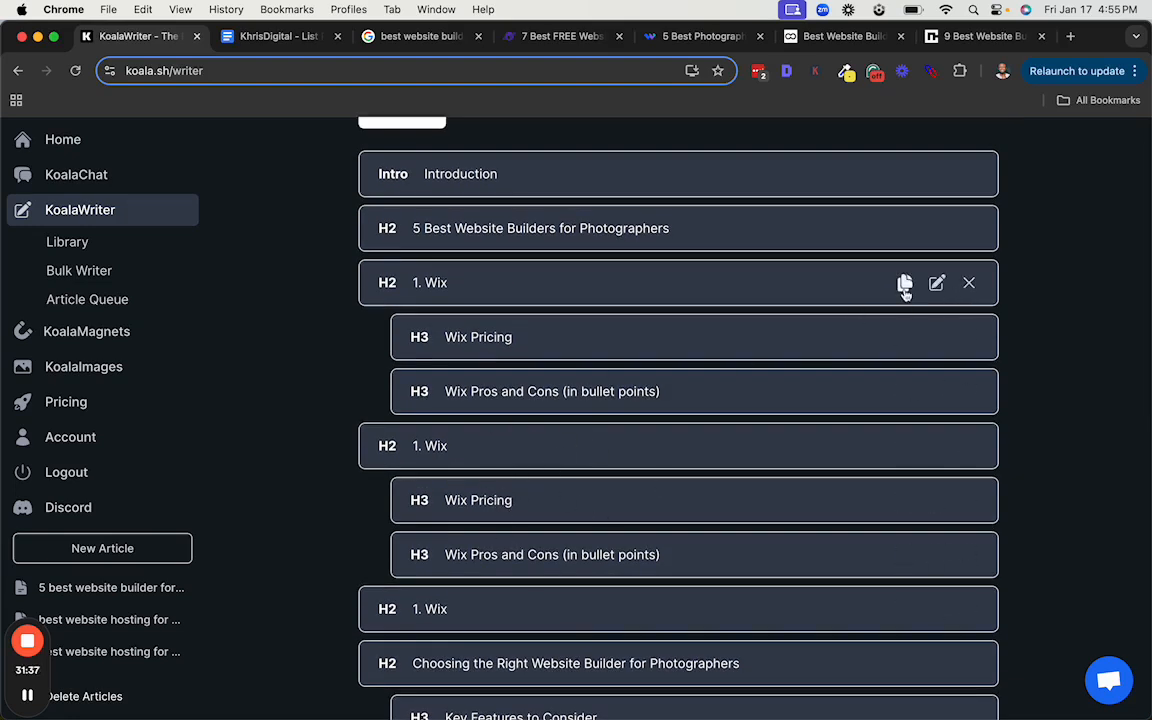
click(905, 285)
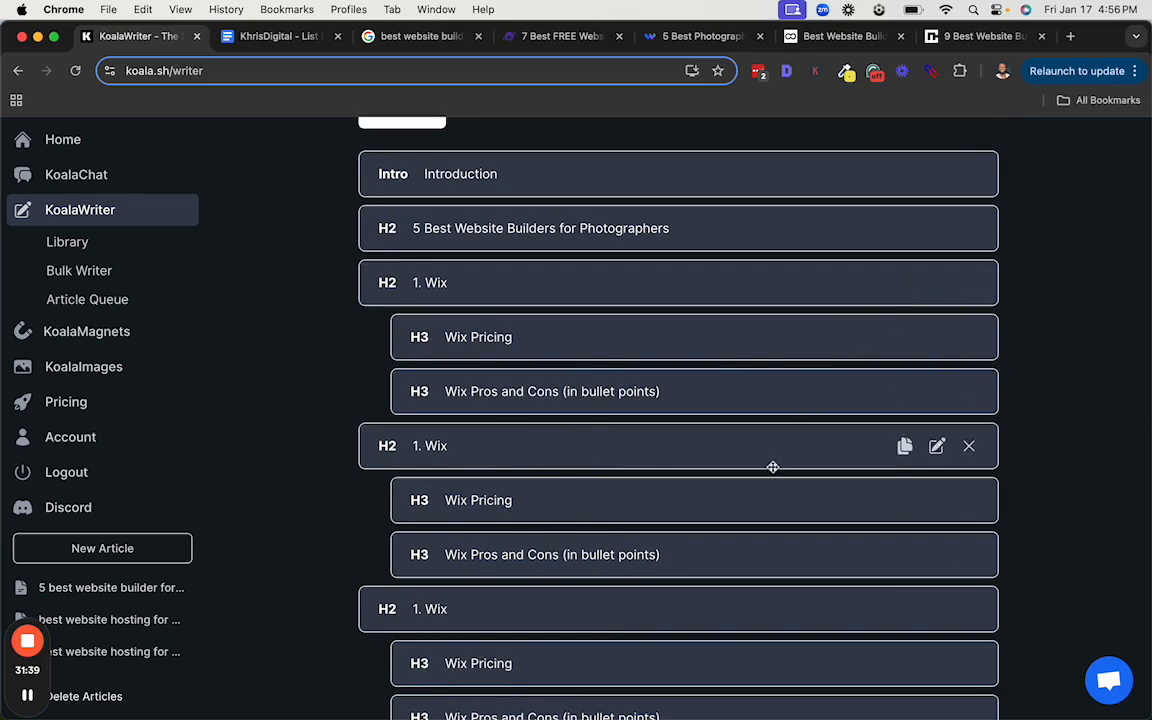
scroll(771, 465, down, 3)
scroll(771, 465, up, 1)
scroll(774, 463, up, 3)
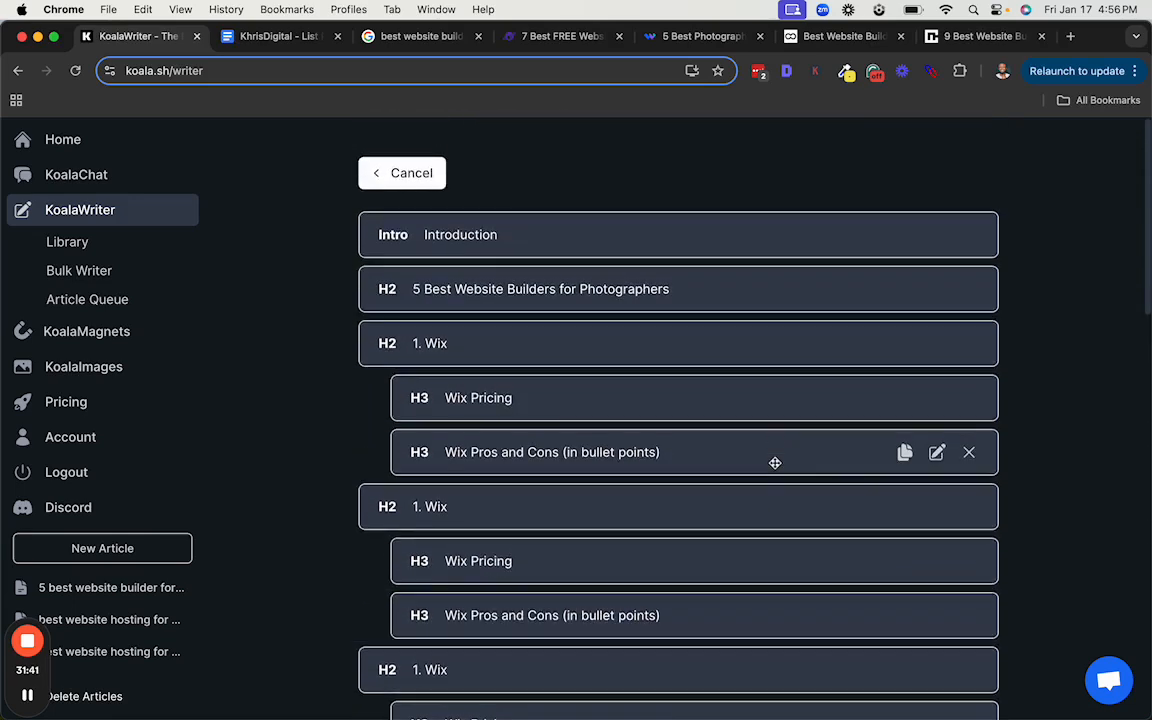
Copy the five tool names from the keywords of the "5 Best Website Builders for Photographers" H2 and close it without edits
scroll(753, 463, down, 1)
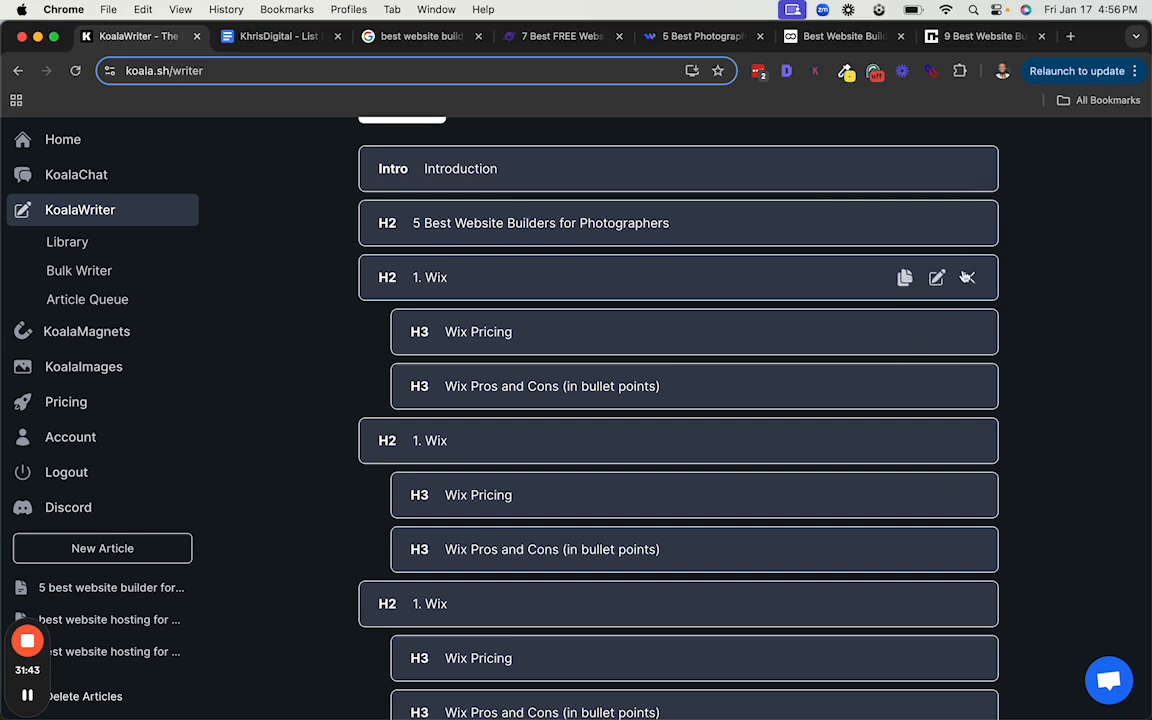
click(939, 227)
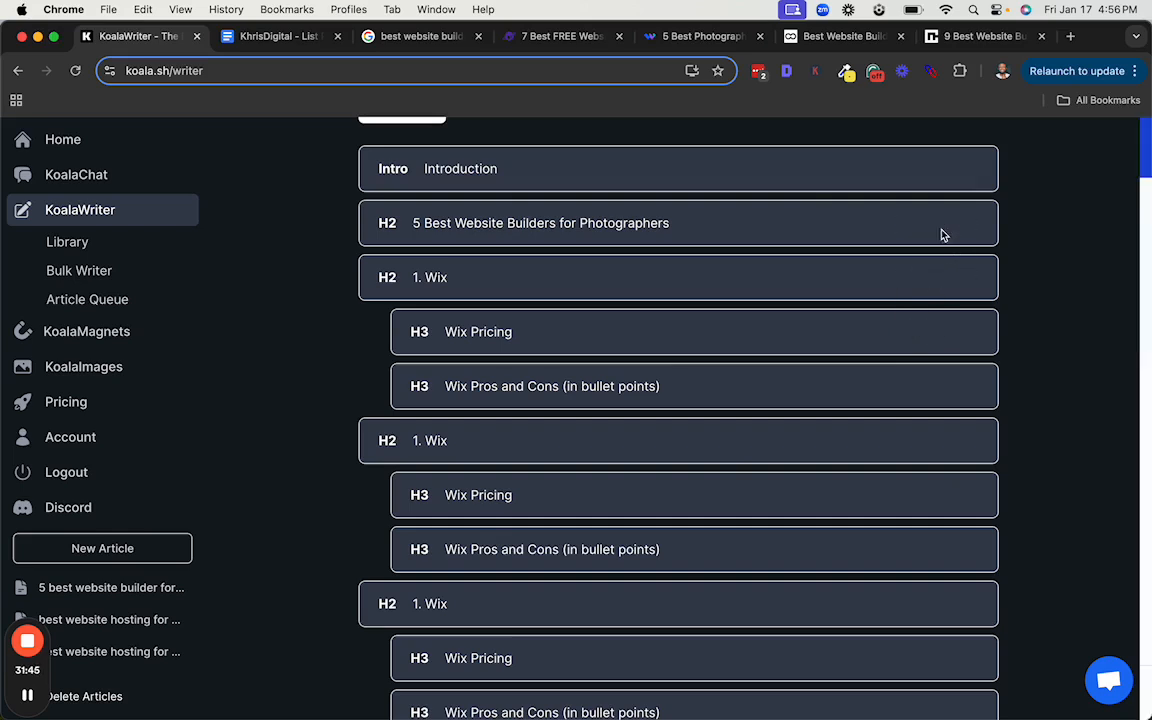
key(super+a)
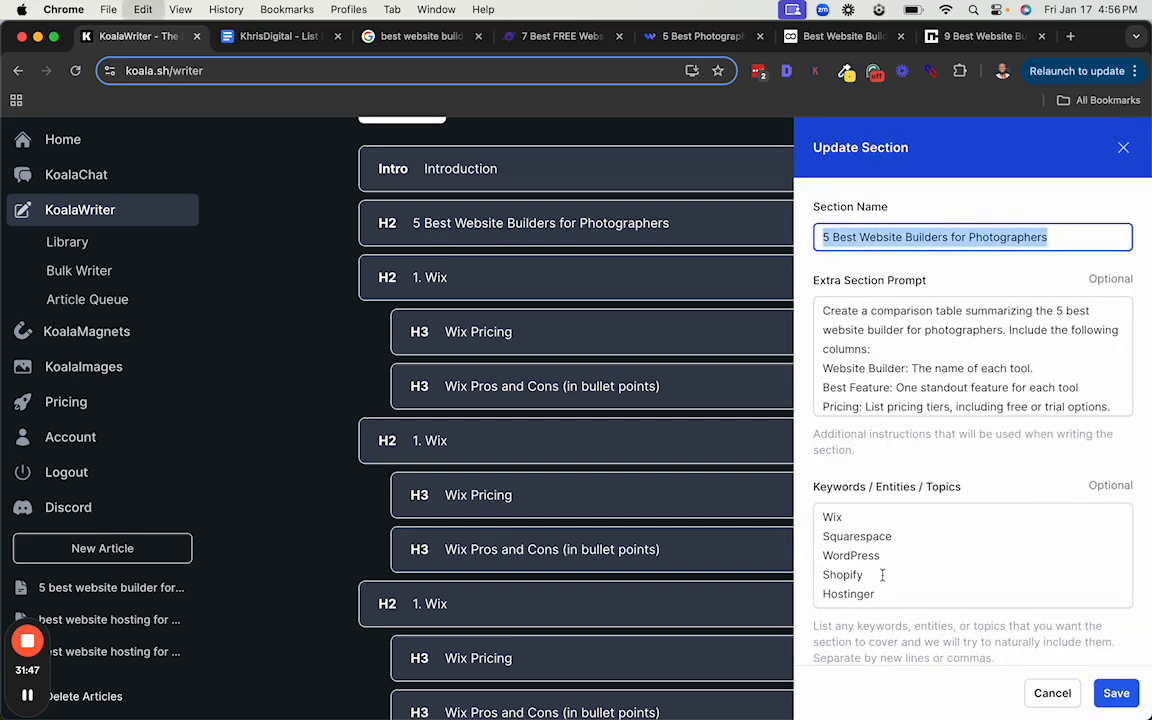
click(891, 535)
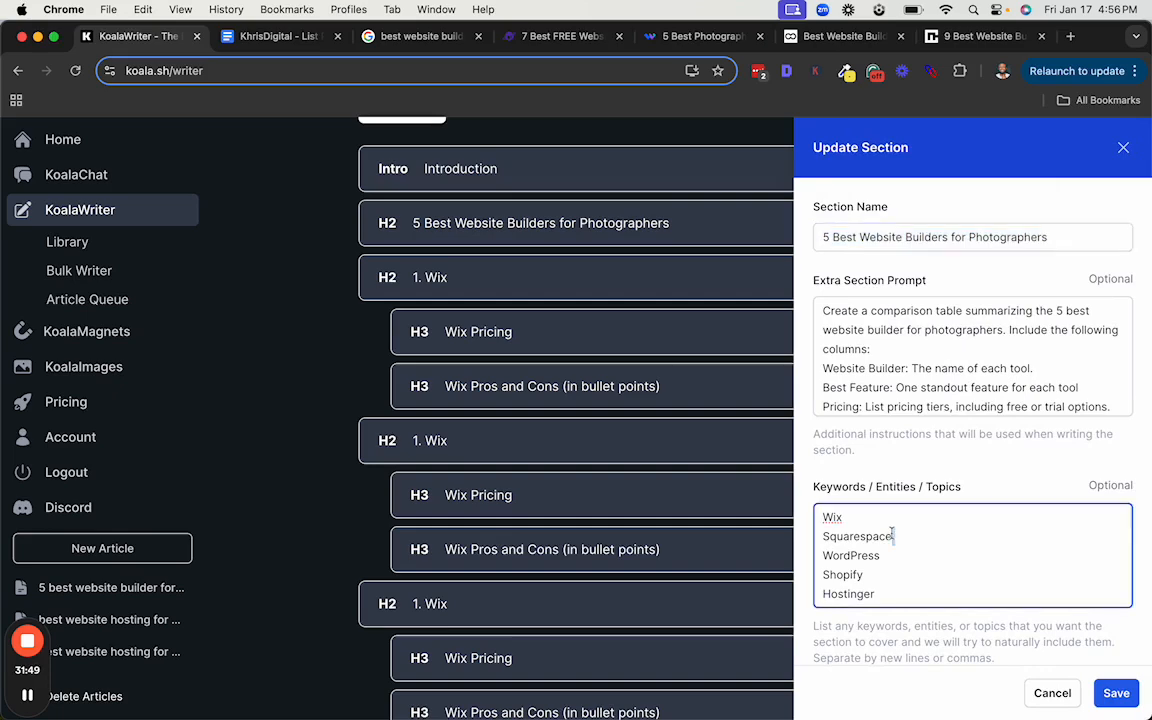
key(super+a)
key(super+c)
key(Escape)
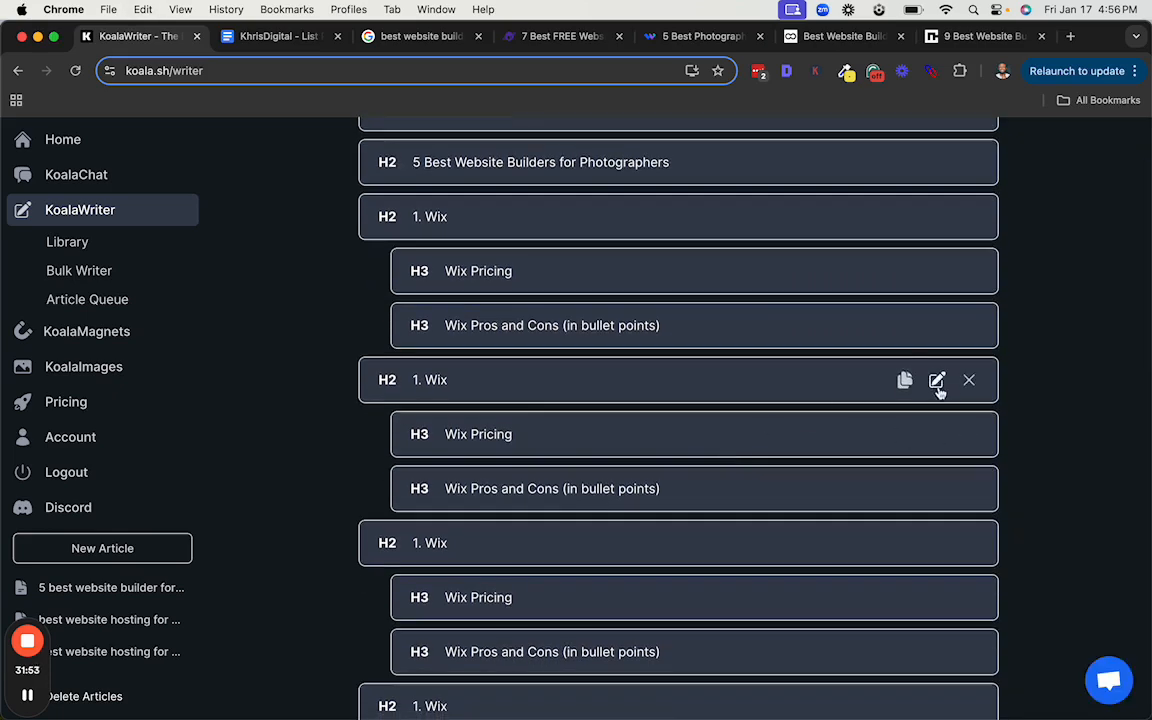
Open the second "1. Wix" H2 for editing and renumber its section name as "2. Wix"
click(937, 381)
click(829, 239)
key(BackSpace)
text(2. Wix)
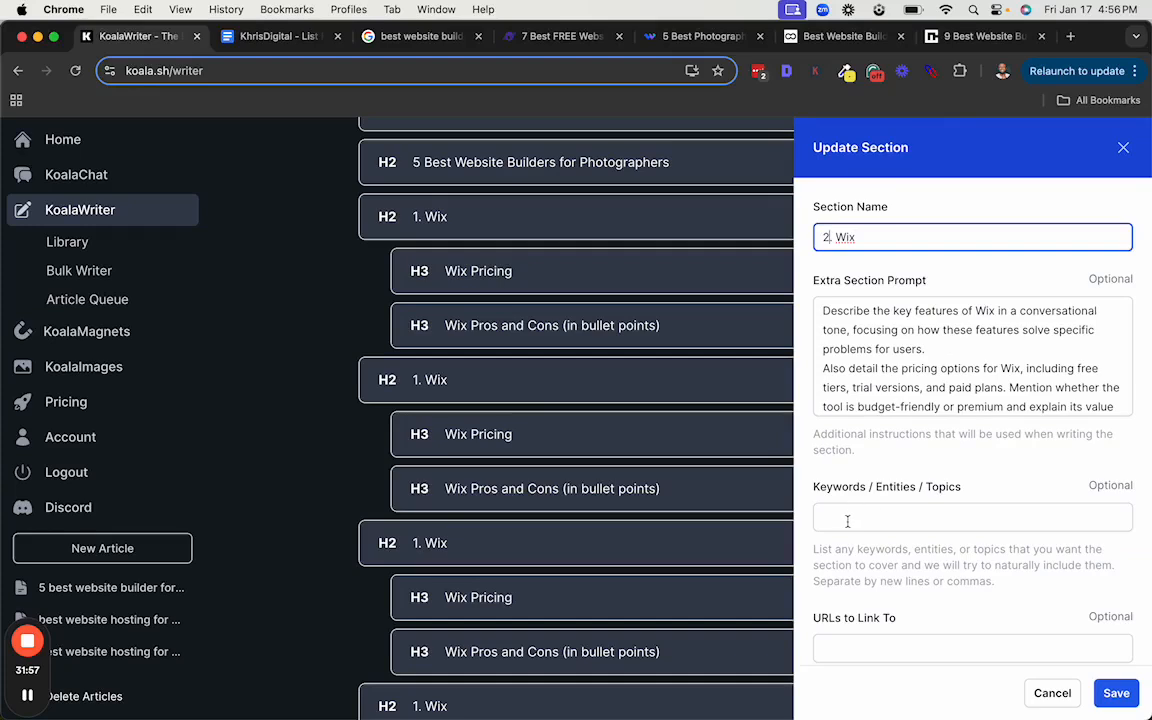
Replace "Wix" with "Squarespace" from the pasted tool list throughout the extra section prompt, clear the keywords and save the section
click(847, 521)
key(super+v)
double_click(873, 536)
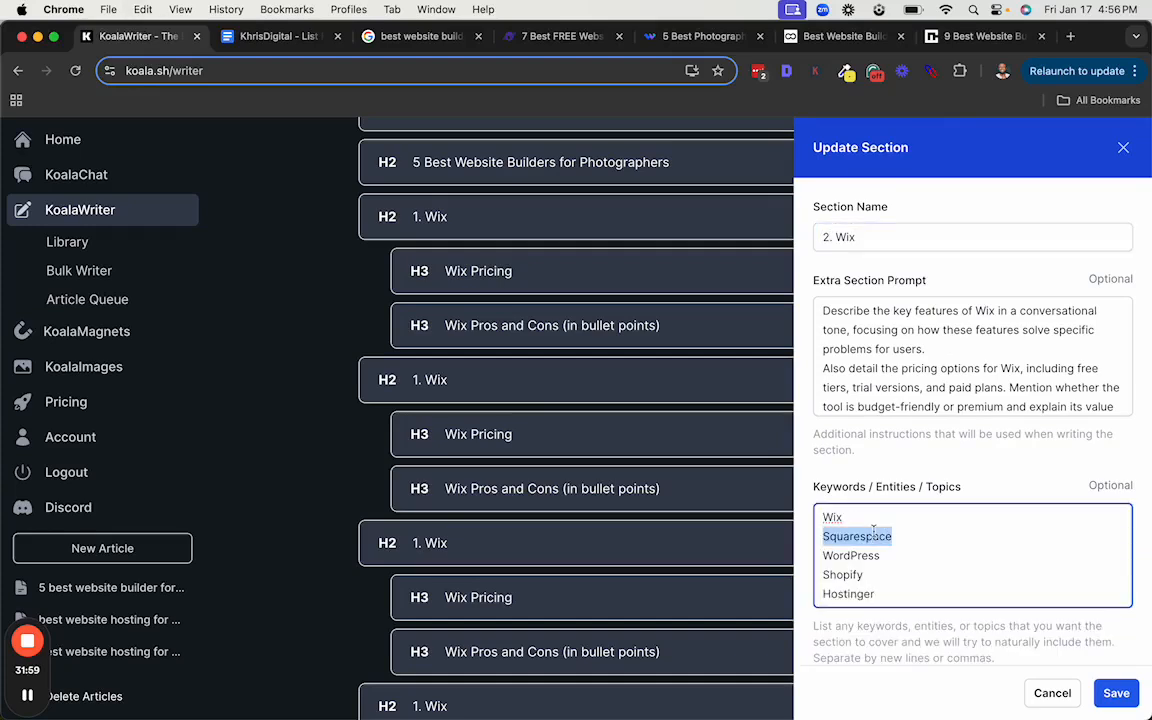
key(BackSpace)
key(BackSpace)
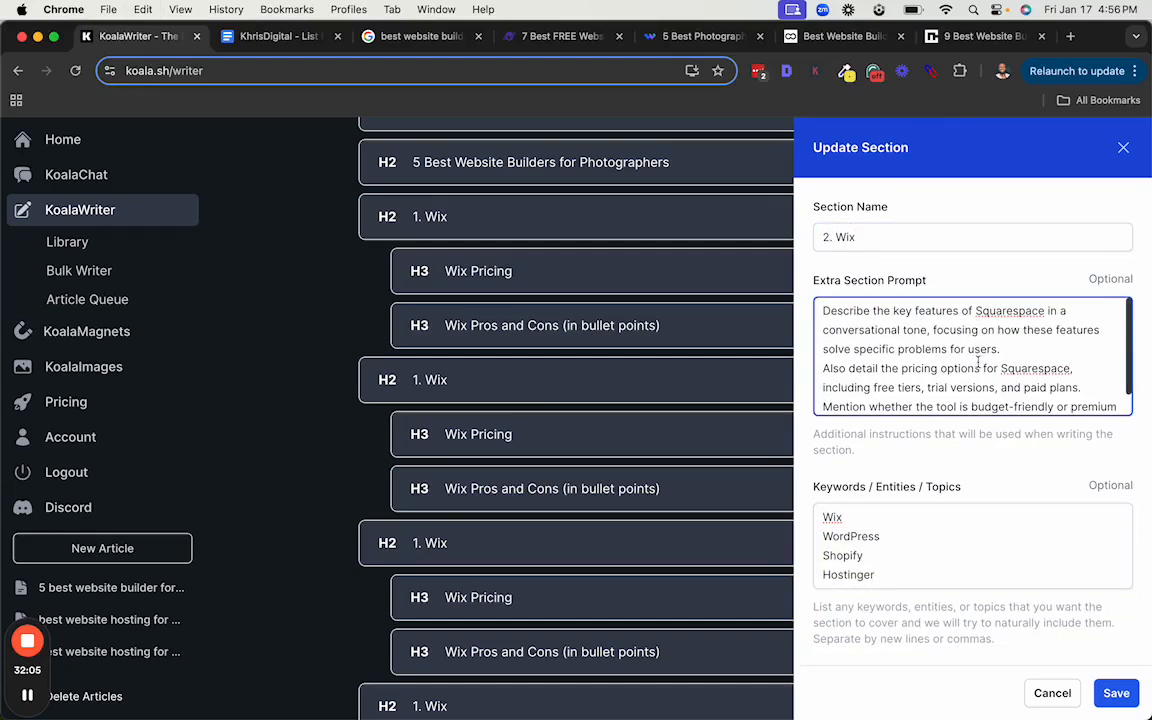
scroll(878, 325, down, 2)
drag(885, 582, 812, 514)
key(super+c)
key(BackSpace)
click(1112, 692)
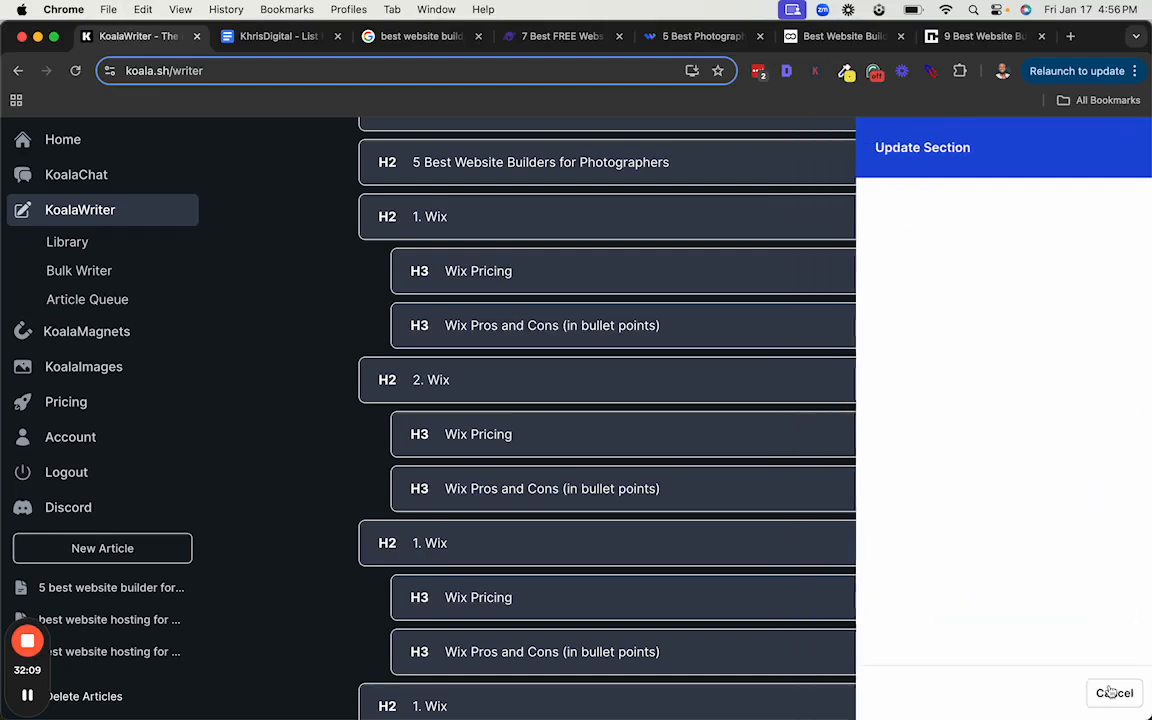
Rename the "2. Wix" H2 as "2. Squarespace", cut the temporarily pasted tool list from its keywords and save the section
scroll(864, 410, up, 2)
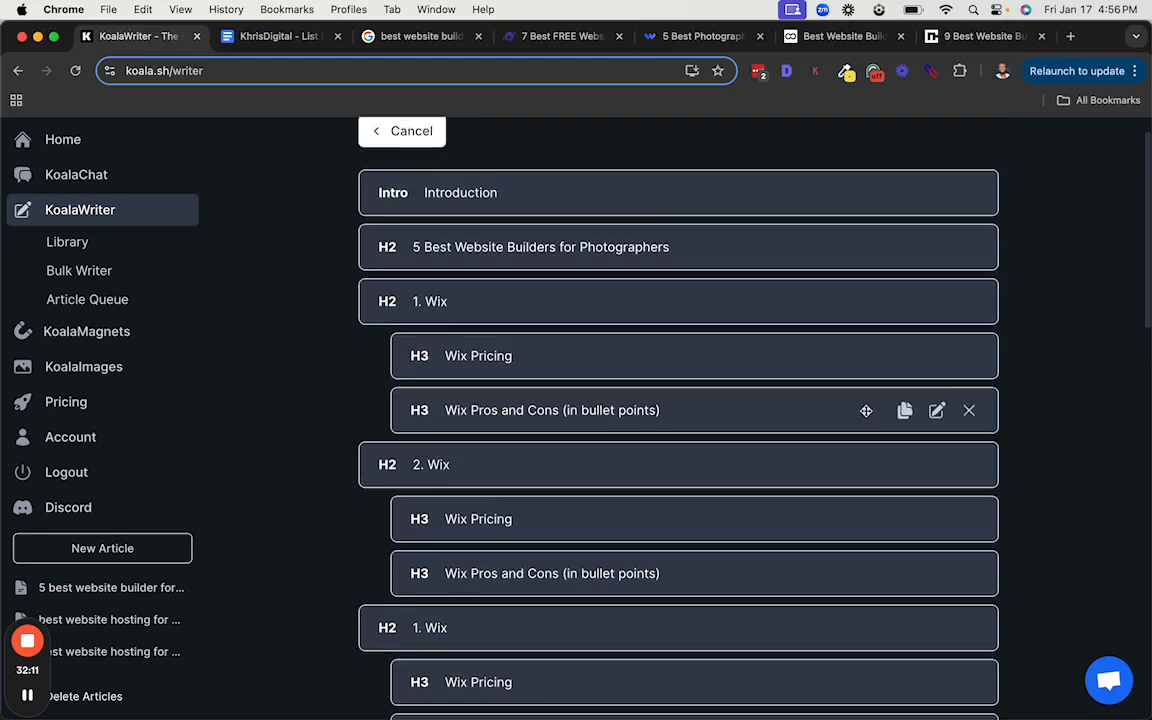
scroll(902, 437, down, 1)
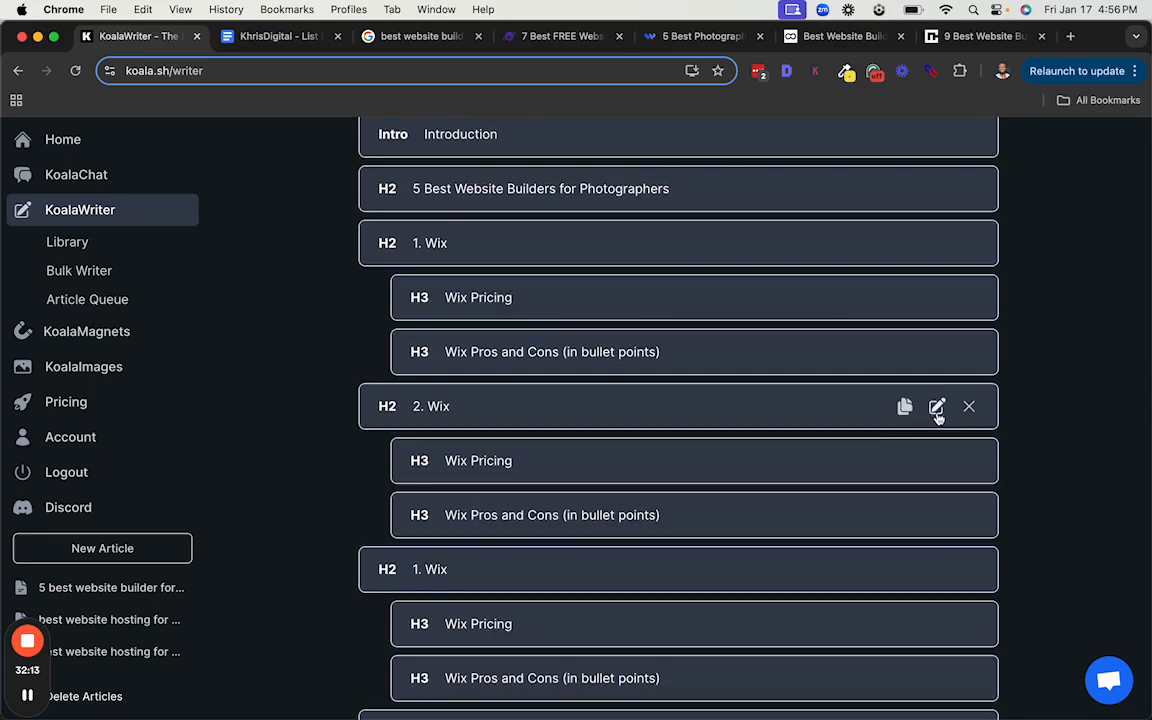
click(937, 410)
click(884, 515)
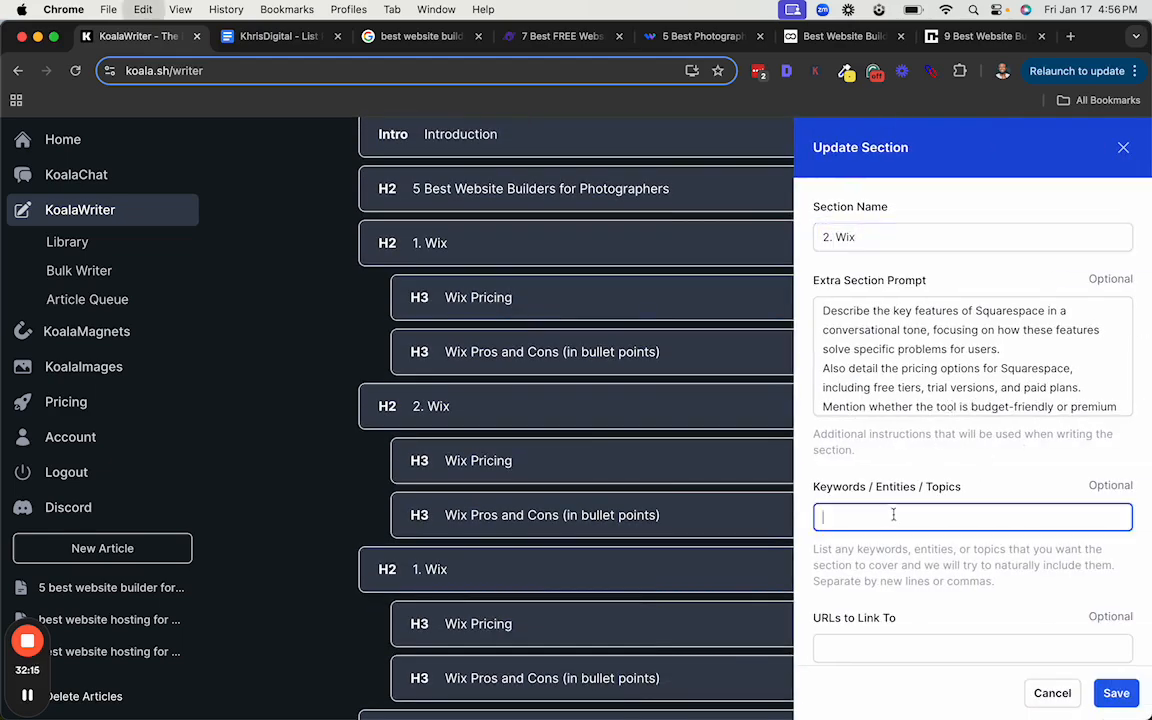
key(super+v)
double_click(1010, 318)
key(super+c)
double_click(845, 237)
key(super+v)
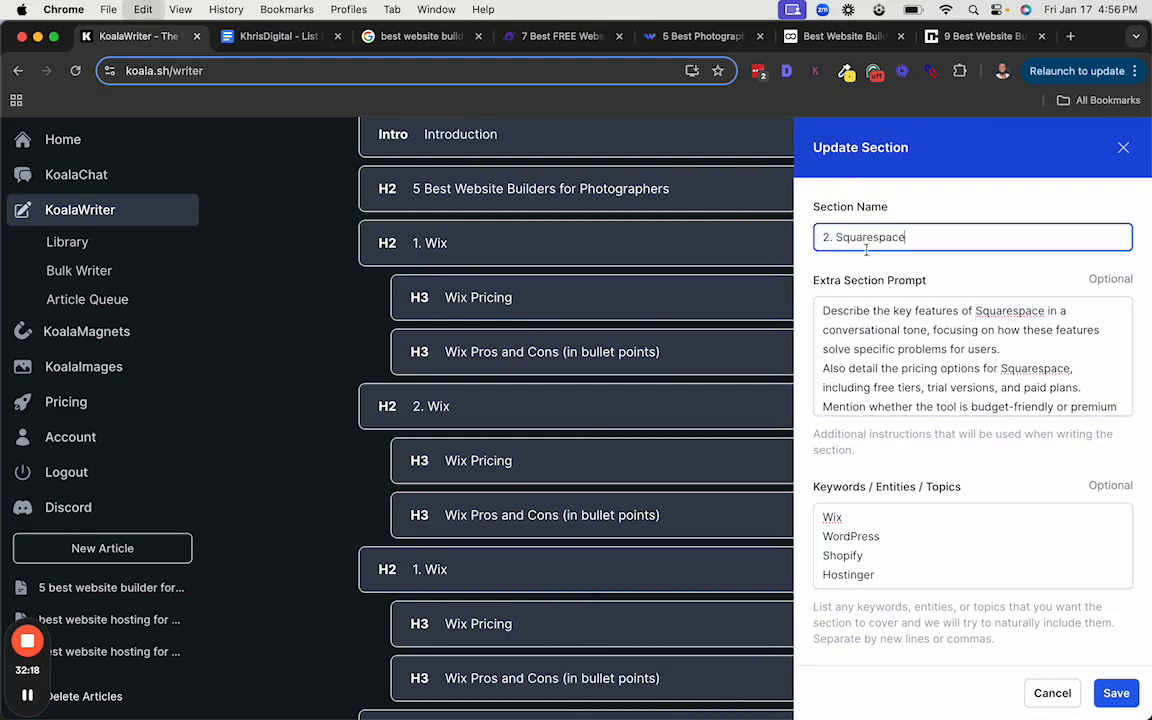
click(888, 555)
key(super+a)
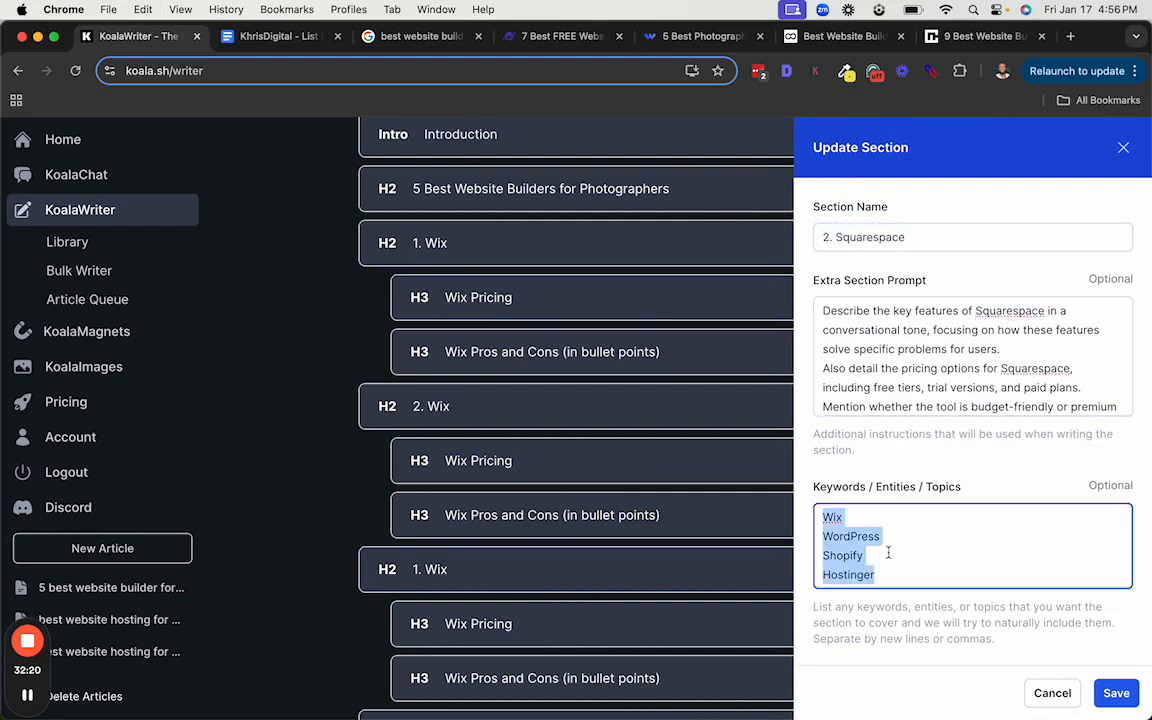
click(782, 491)
Rename the H3s under "2. Squarespace" as "Squarespace Pricing" and "Squarespace Pros and Cons (in bullet points)"
scroll(782, 489, down, 3)
click(936, 315)
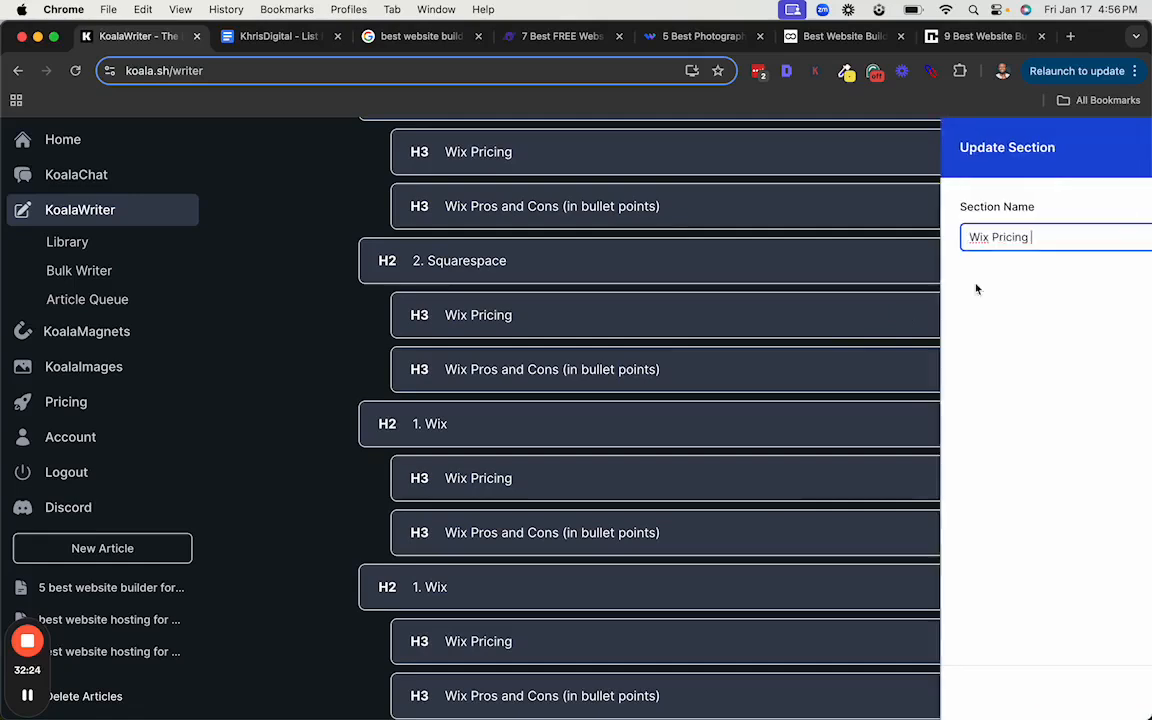
double_click(831, 237)
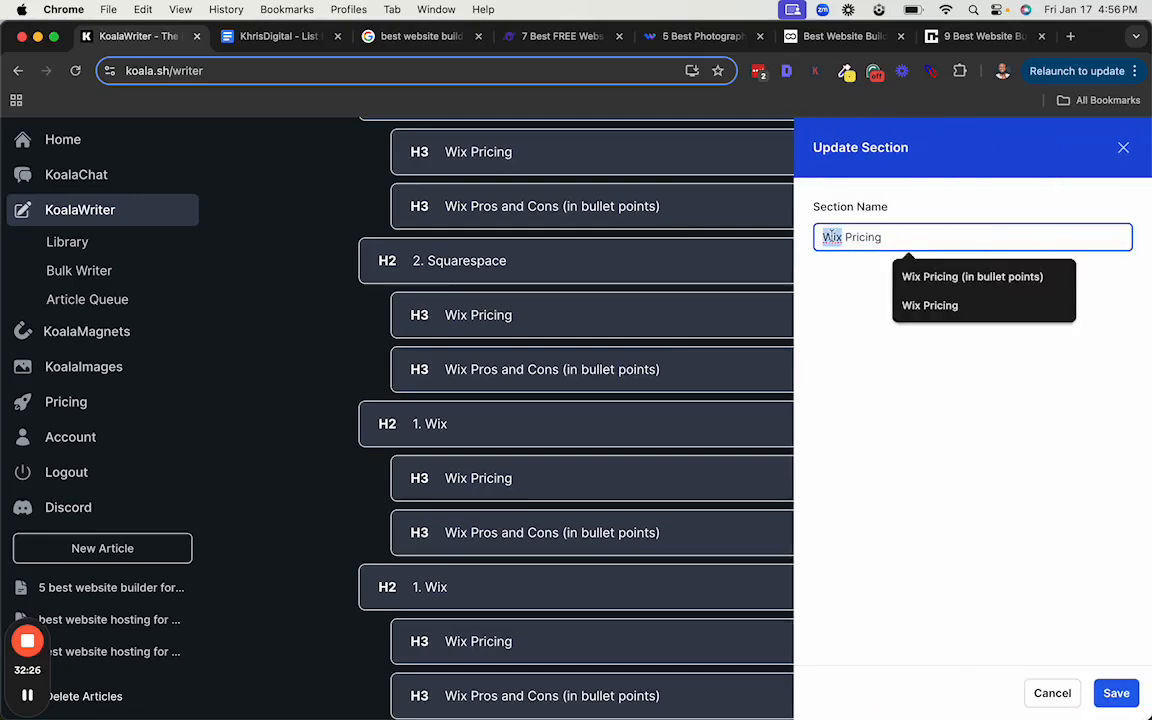
text(Squarespace)
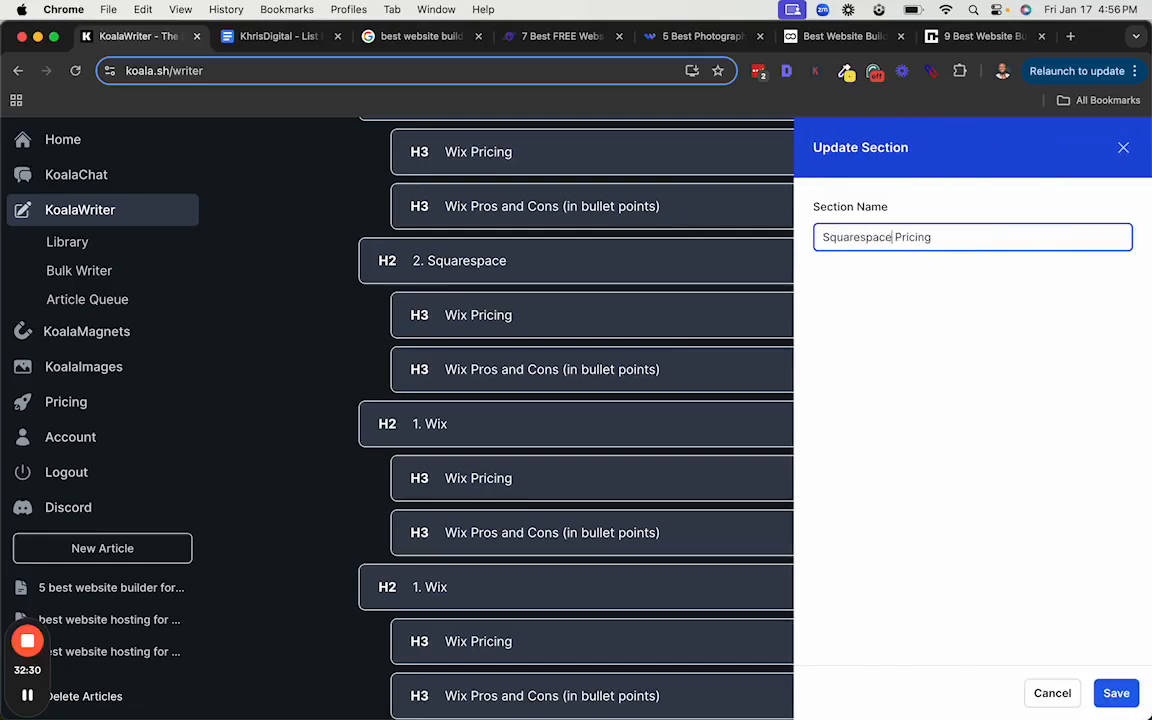
key(Return)
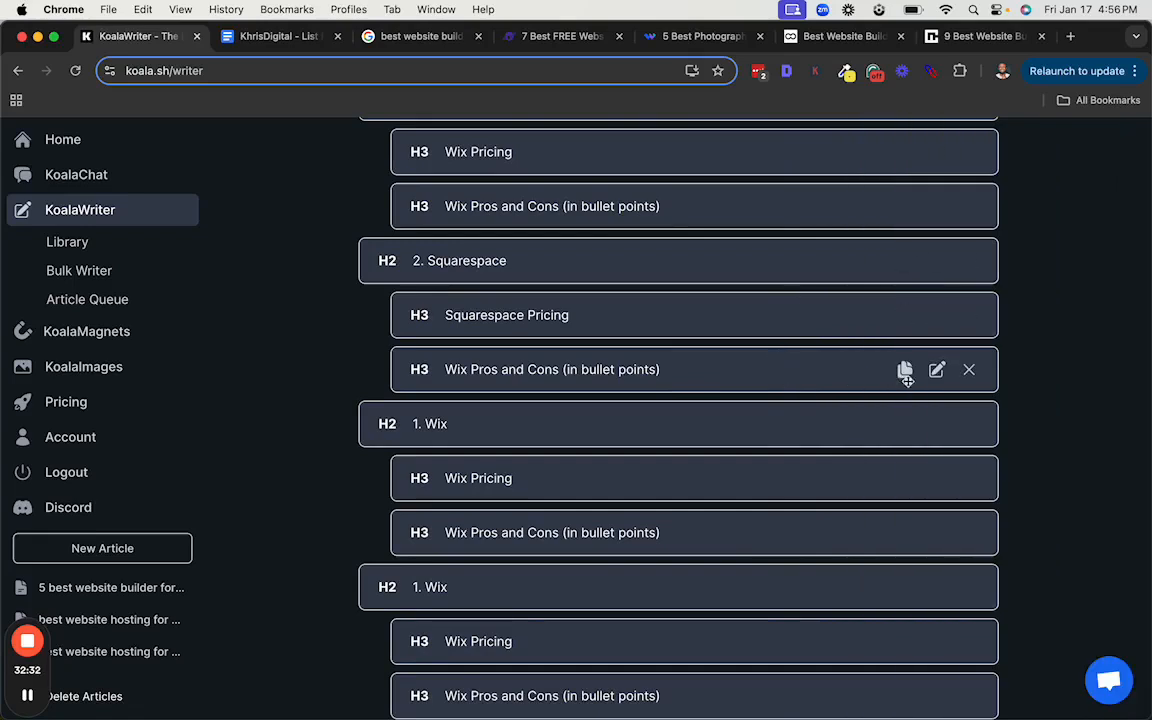
click(937, 370)
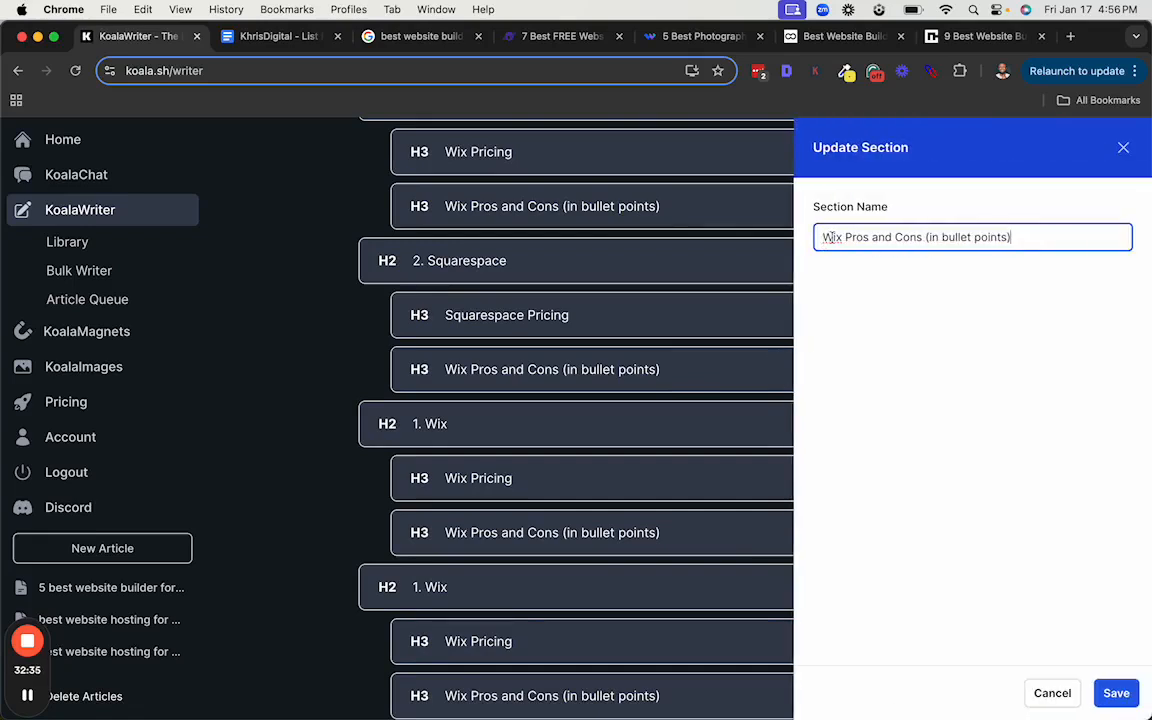
Replace "Wix" with "WordPress" from the pasted tool list in the next "1. Wix" H2's section name and extra section prompt
click(933, 368)
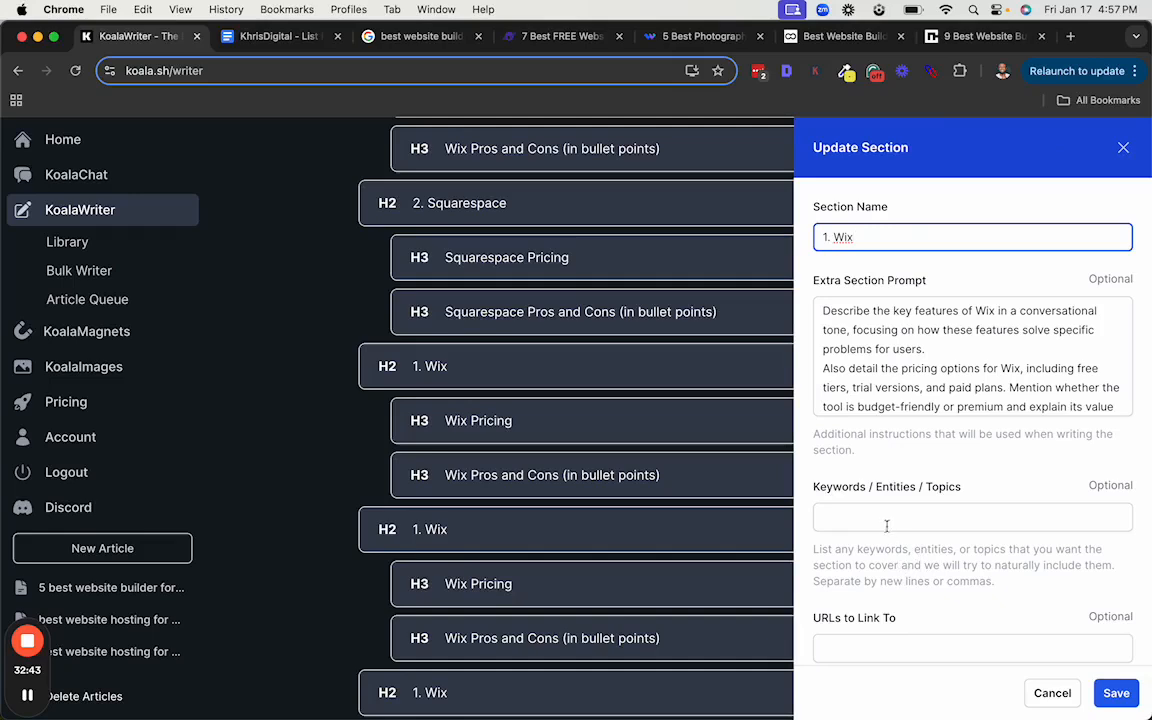
click(886, 517)
key(super+v)
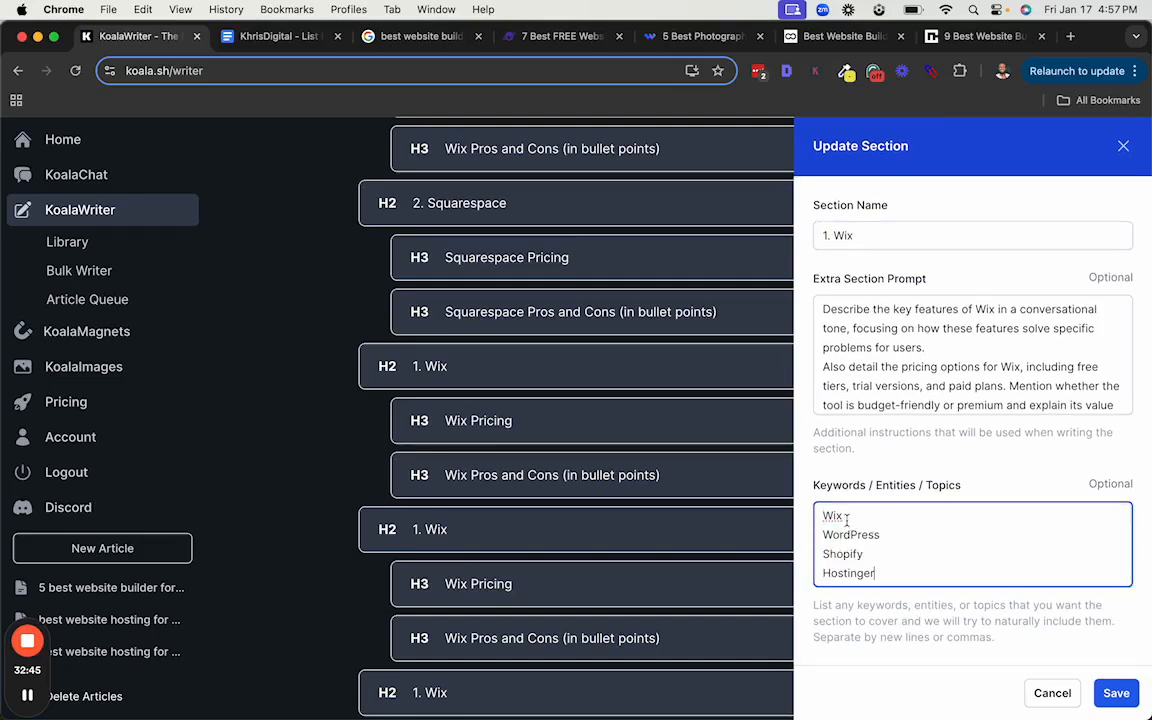
double_click(847, 517)
key(BackSpace)
double_click(853, 535)
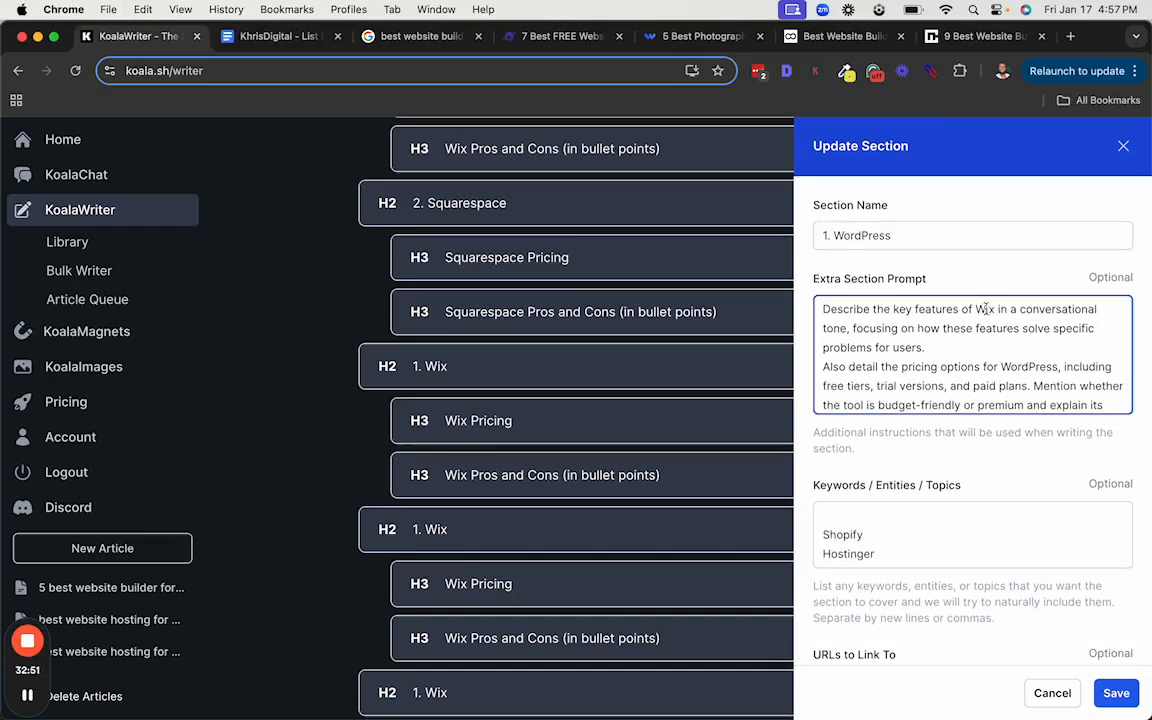
key(super+v)
scroll(968, 370, down, 1)
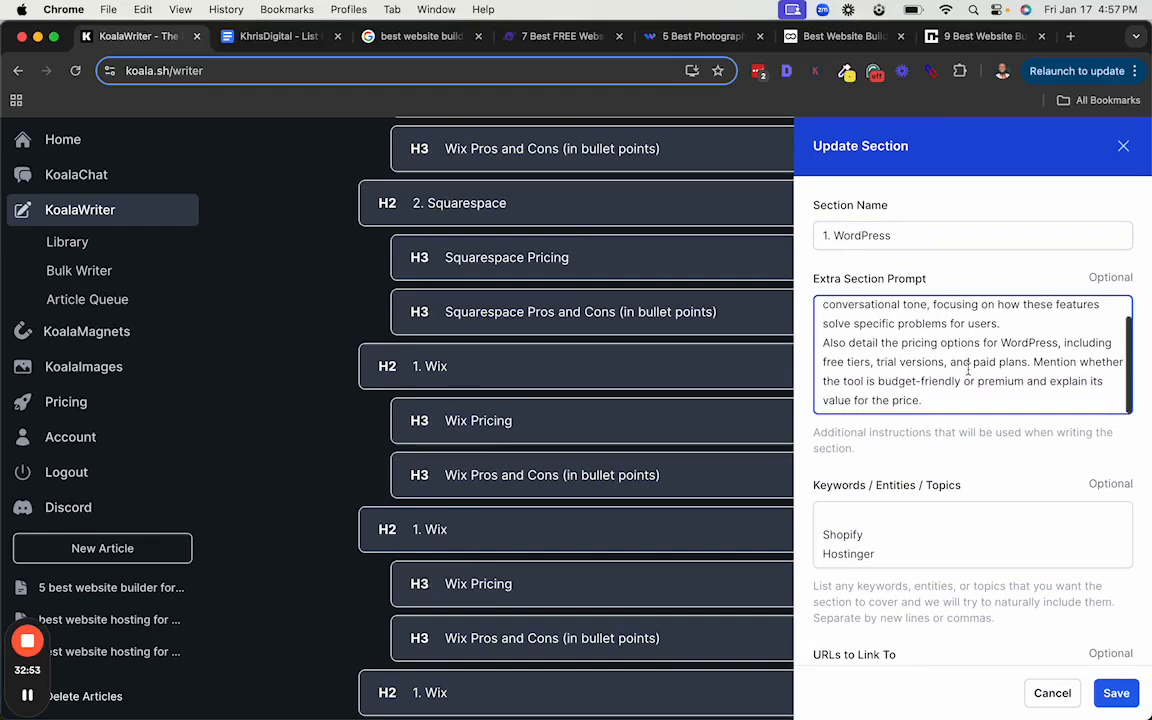
scroll(968, 370, up, 1)
Clear the leftover tool names, Shopify and Hostinger, from the WordPress section's keywords and save the section
click(876, 545)
drag(876, 553, 818, 535)
key(BackSpace)
click(1116, 693)
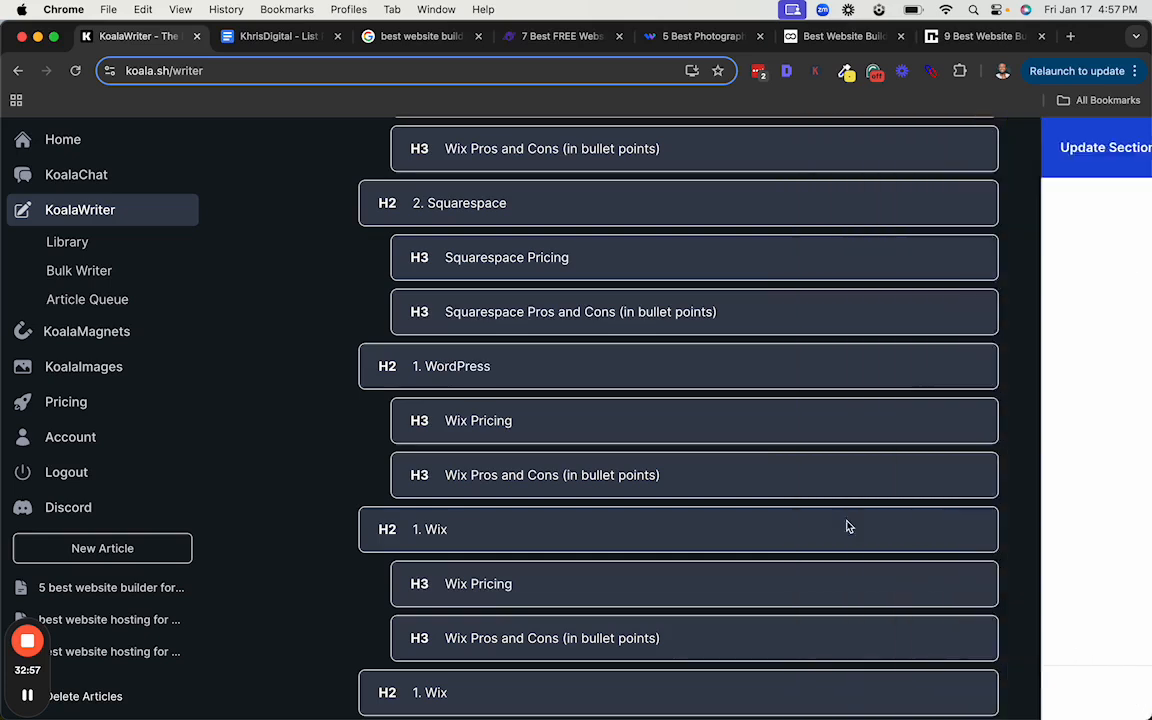
Rename the H3s under "1. WordPress" as "WordPress Pricing" and "WordPress Pros and Cons (in bullet points)"
click(914, 420)
click(831, 237)
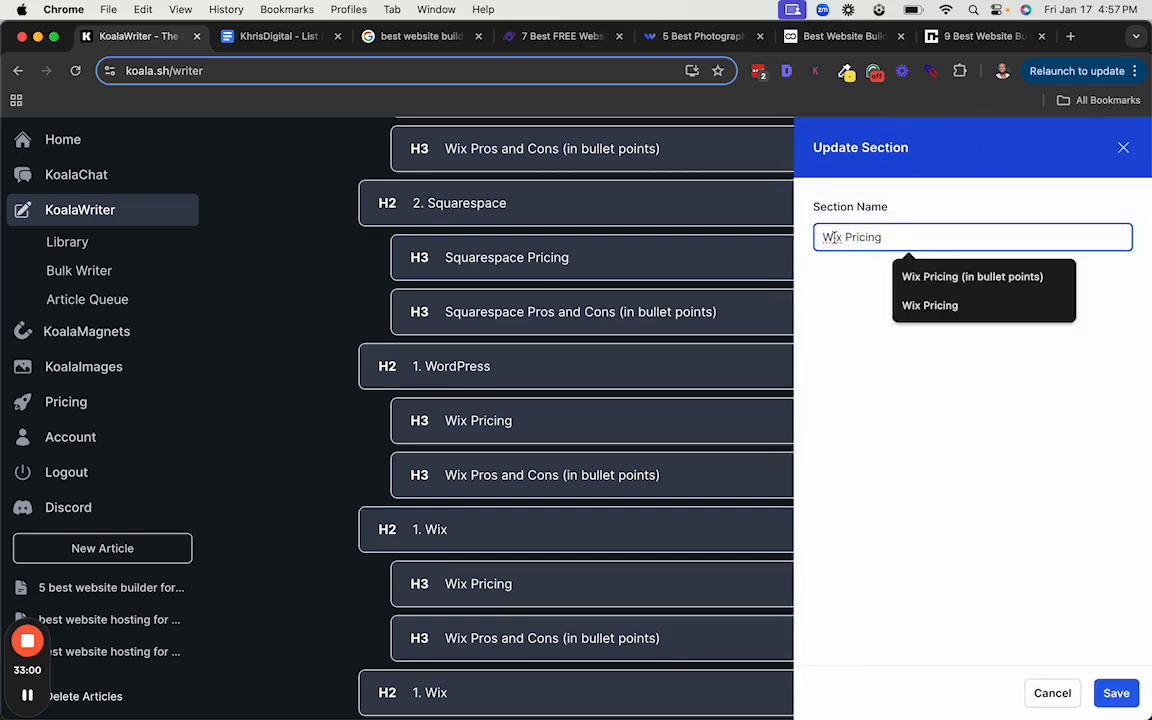
text(W)
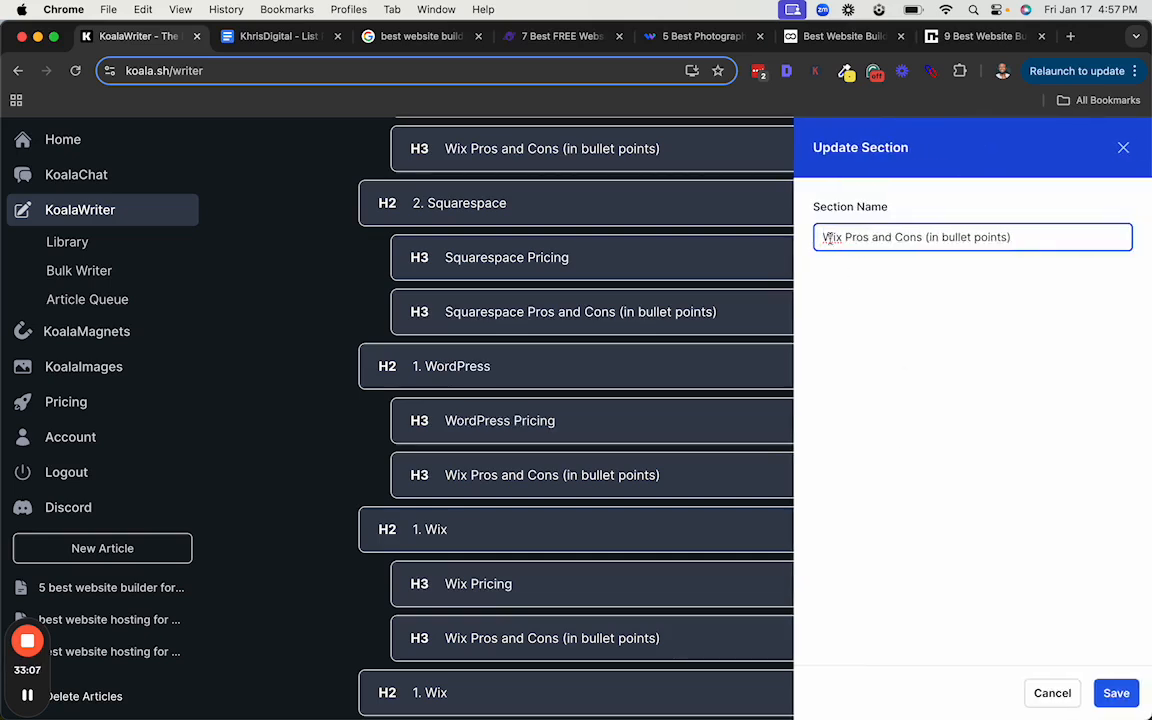
text(WordPress)
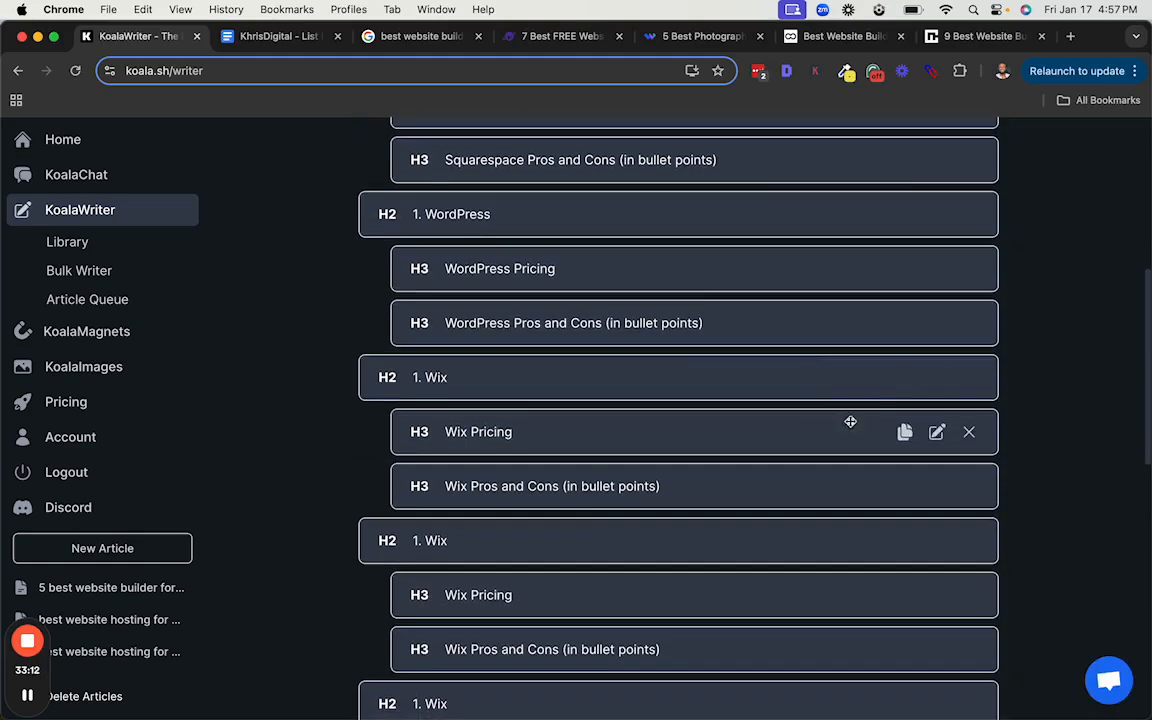
Renumber the "1. WordPress" H2 as "3. WordPress" and save the section
scroll(882, 410, up, 5)
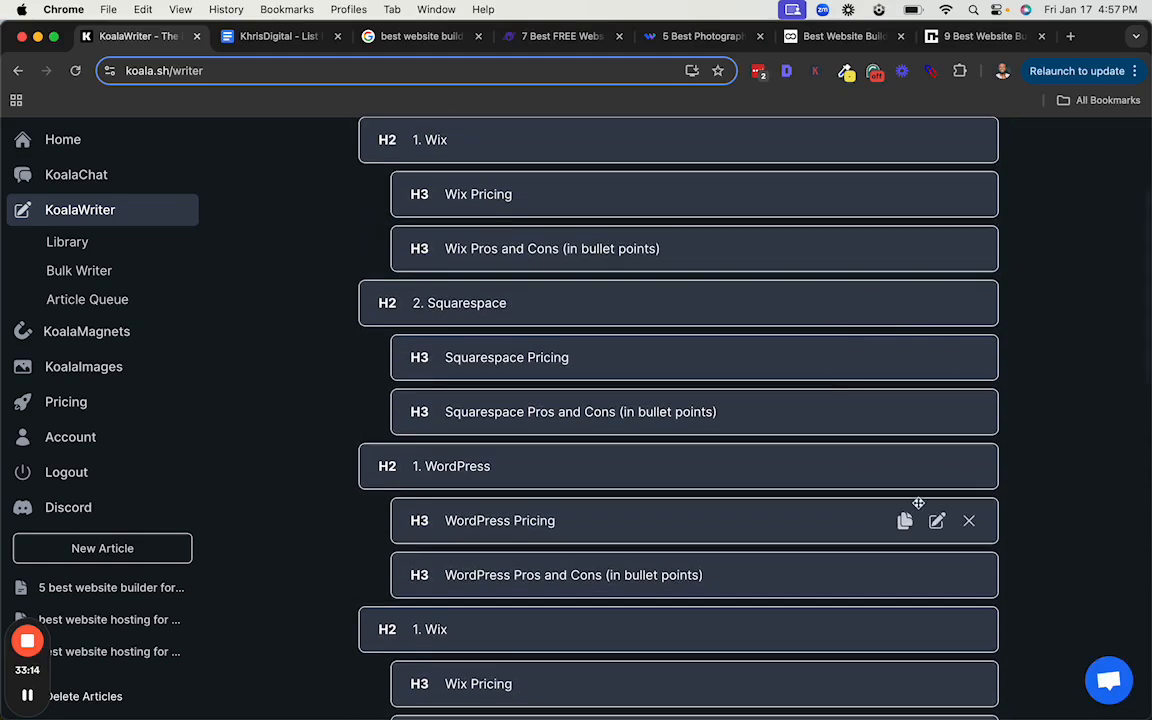
click(937, 466)
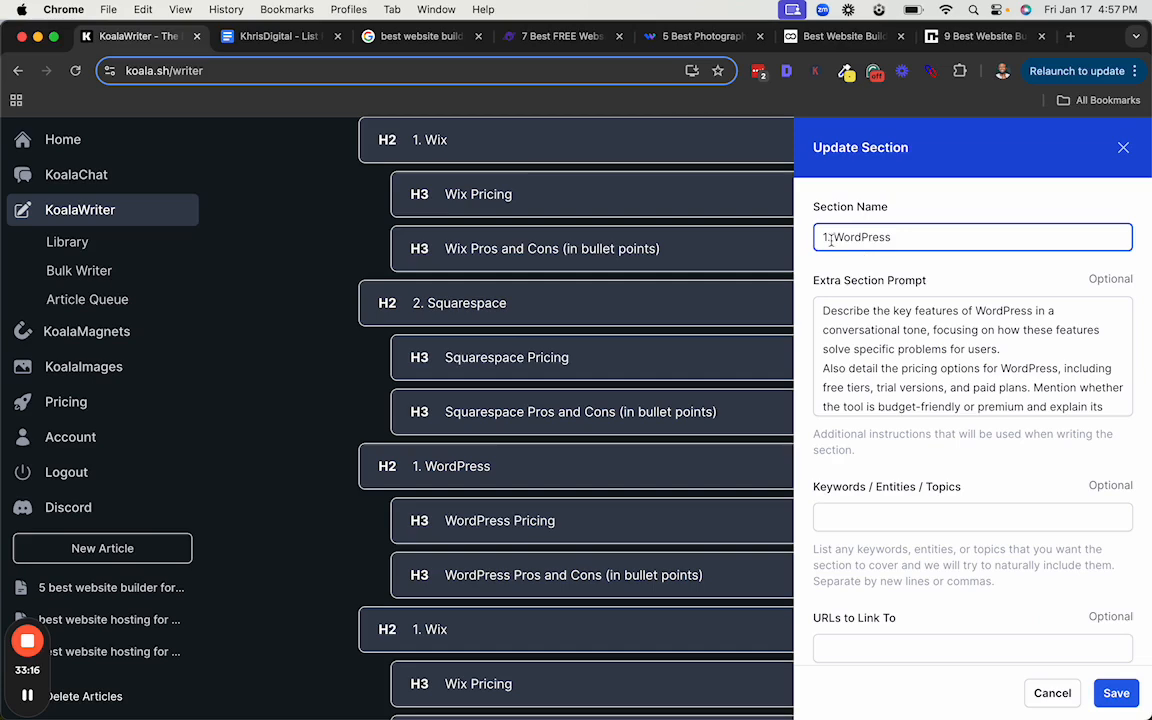
text(3)
key(Return)
Open the "1. Wix" H2 that follows the WordPress subsections and change its section name to "1. Shopify"
scroll(809, 538, down, 2)
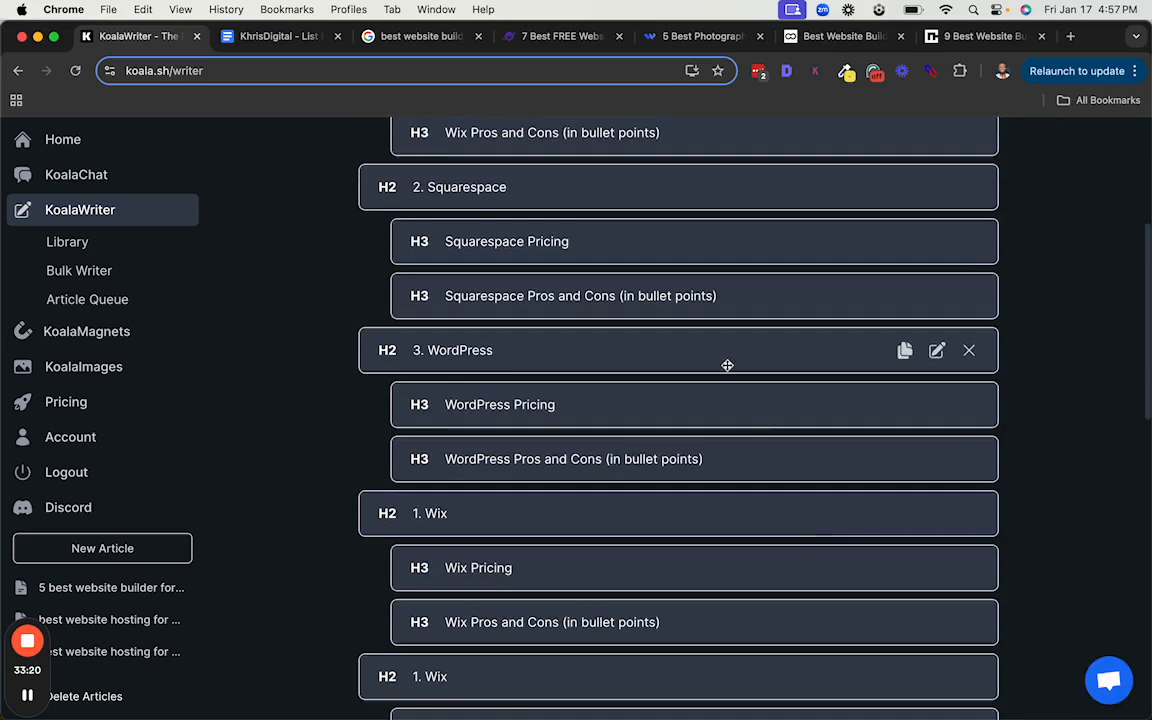
scroll(758, 429, up, 4)
scroll(816, 406, down, 5)
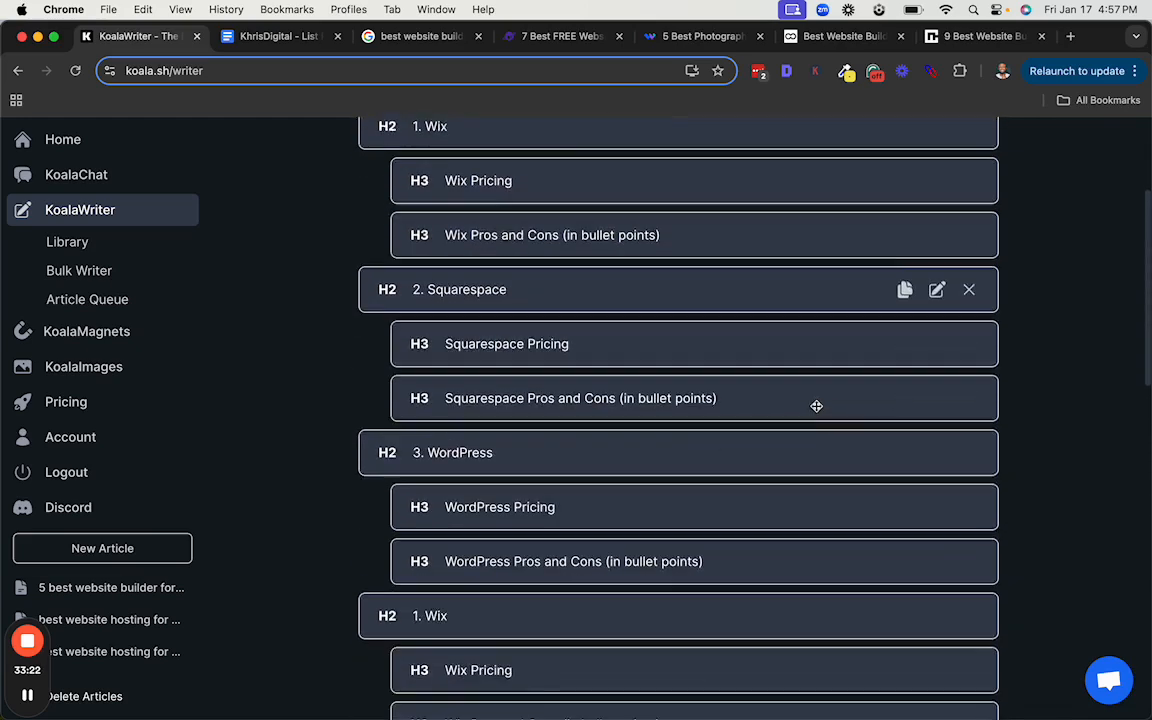
click(937, 501)
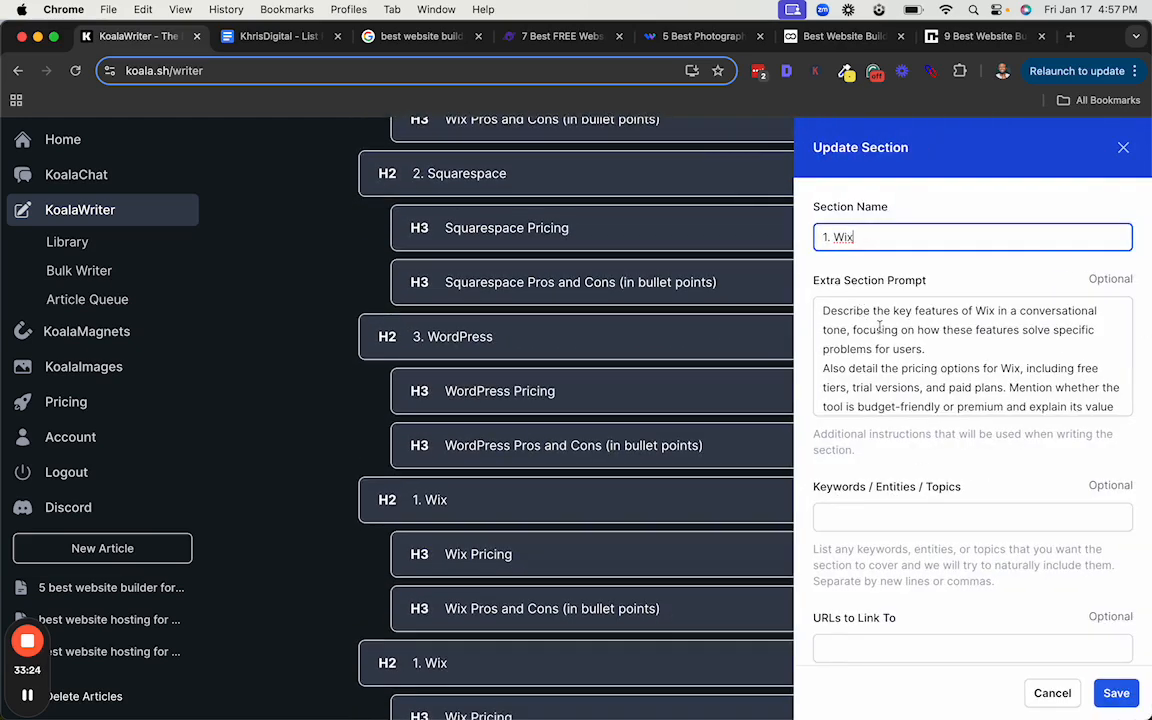
double_click(842, 238)
text(Shopify)
Replace "Wix" with "Shopify" in the key features sentence of the extra section prompt
click(985, 313)
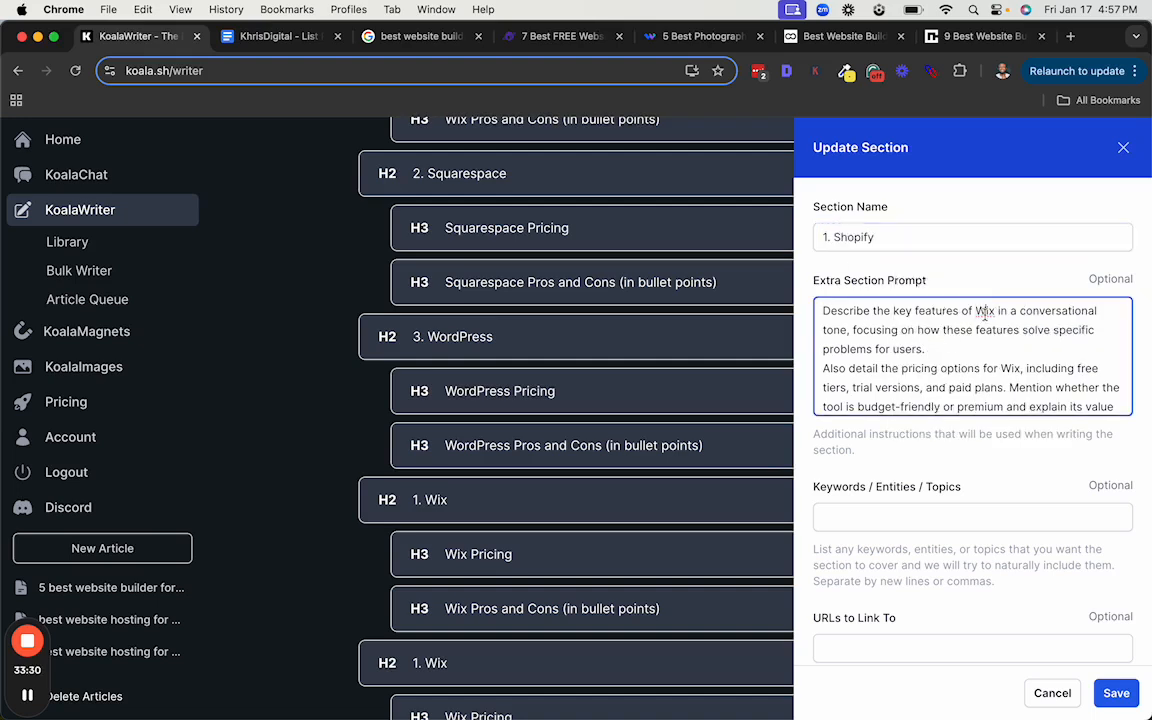
text(Shopf)
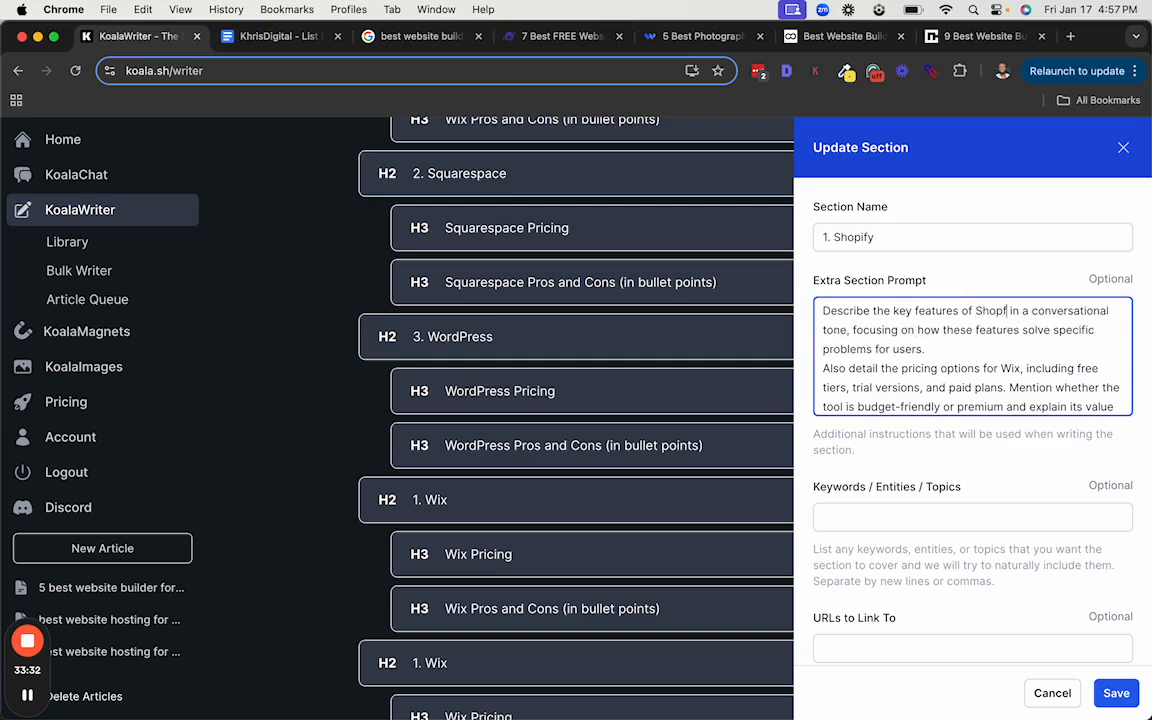
key(BackSpace)
text(ify)
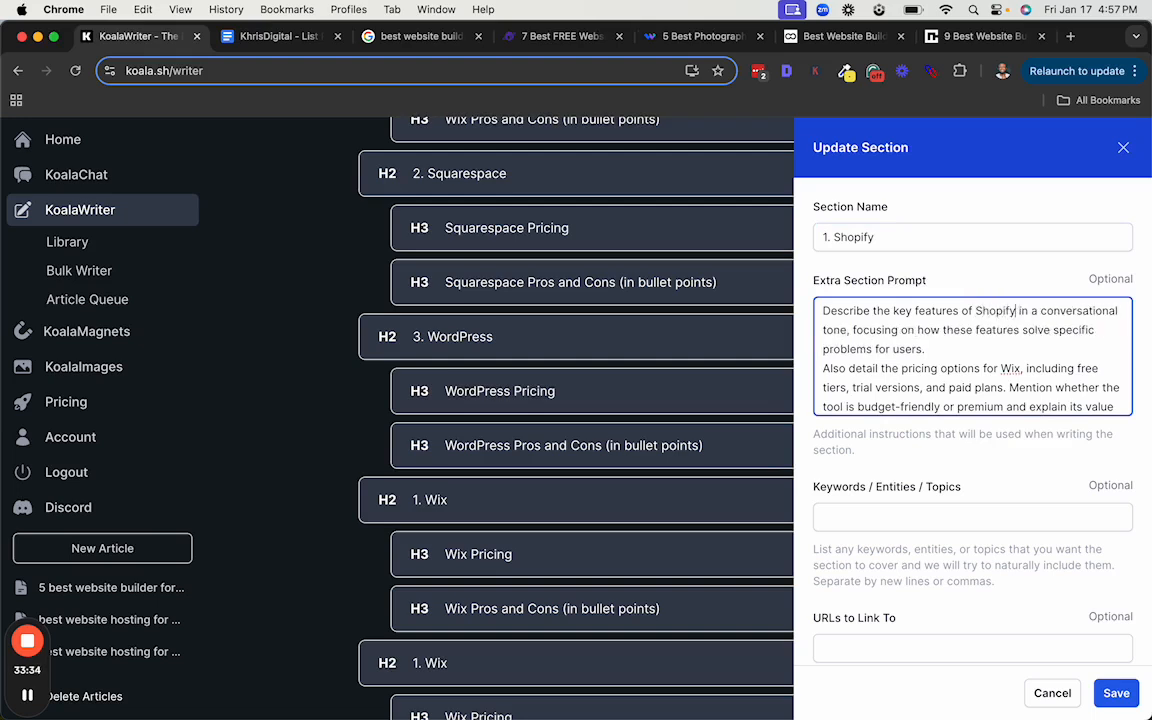
Replace "Wix" with "Shopify" in the pricing sentence of the extra section prompt and save the section
double_click(1011, 368)
text(Shopify)
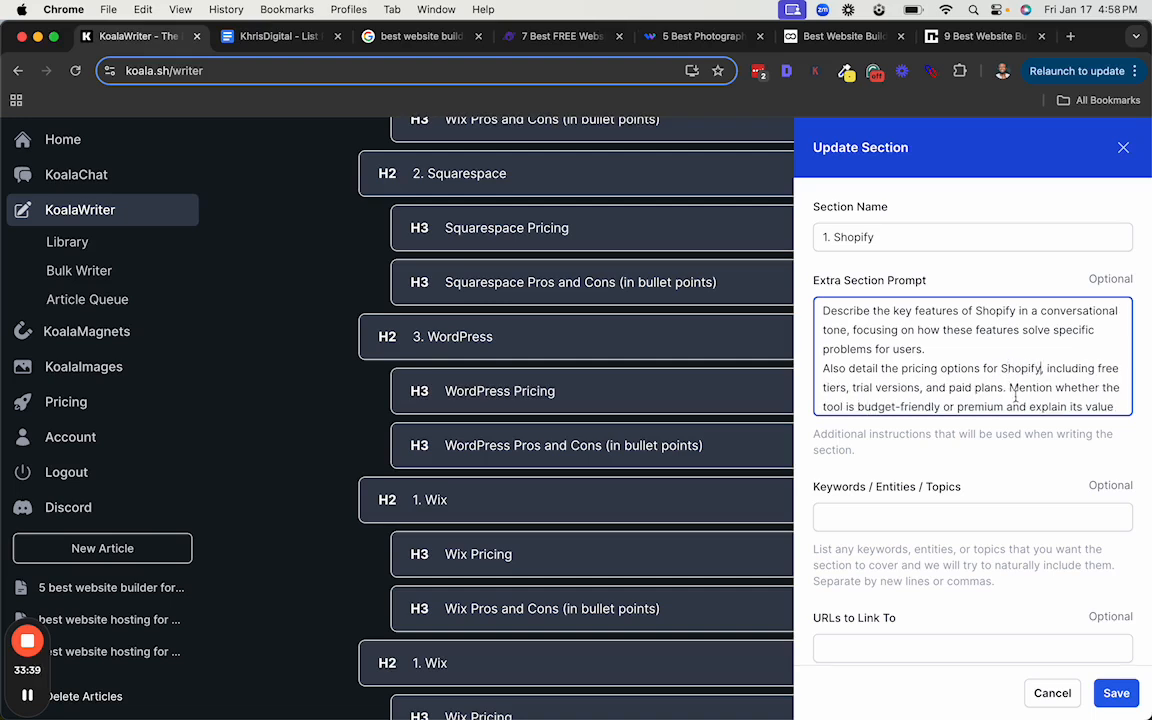
scroll(1015, 397, down, 1)
click(1116, 693)
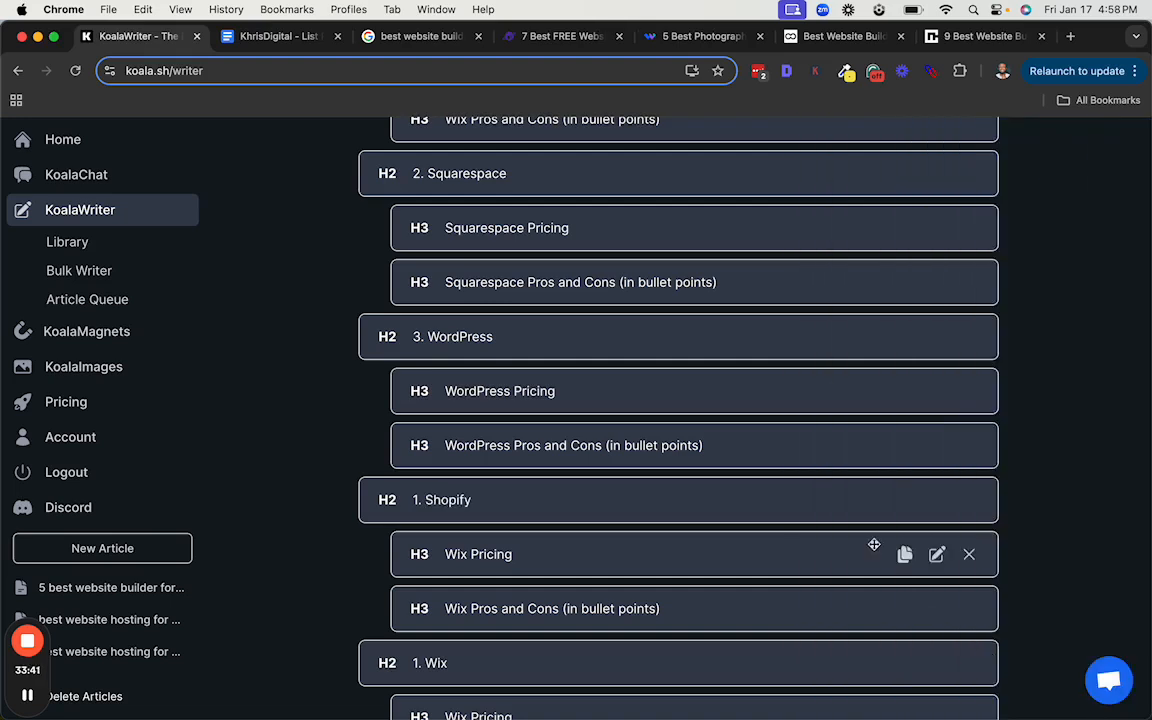
Rename the H3s under "1. Shopify" as "Shopify Pricing" and "Shopify Pros and Cons (in bullet points)"
scroll(874, 545, down, 2)
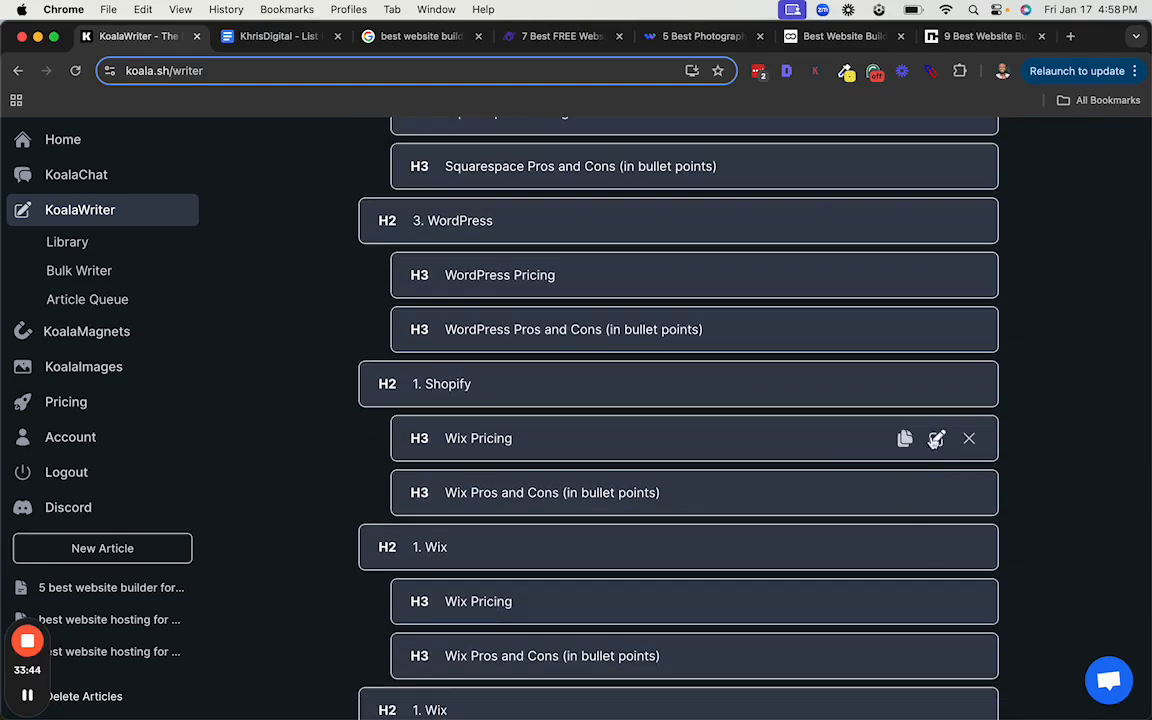
click(936, 438)
click(827, 237)
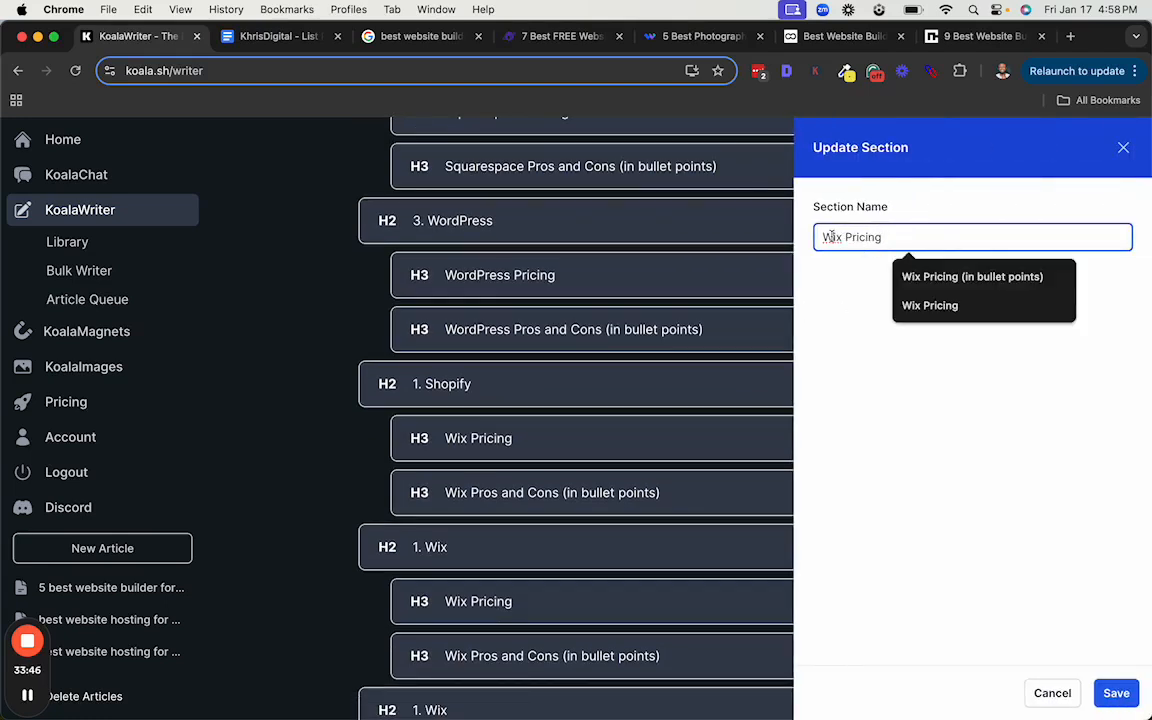
double_click(827, 237)
text(Sh)
text(opify)
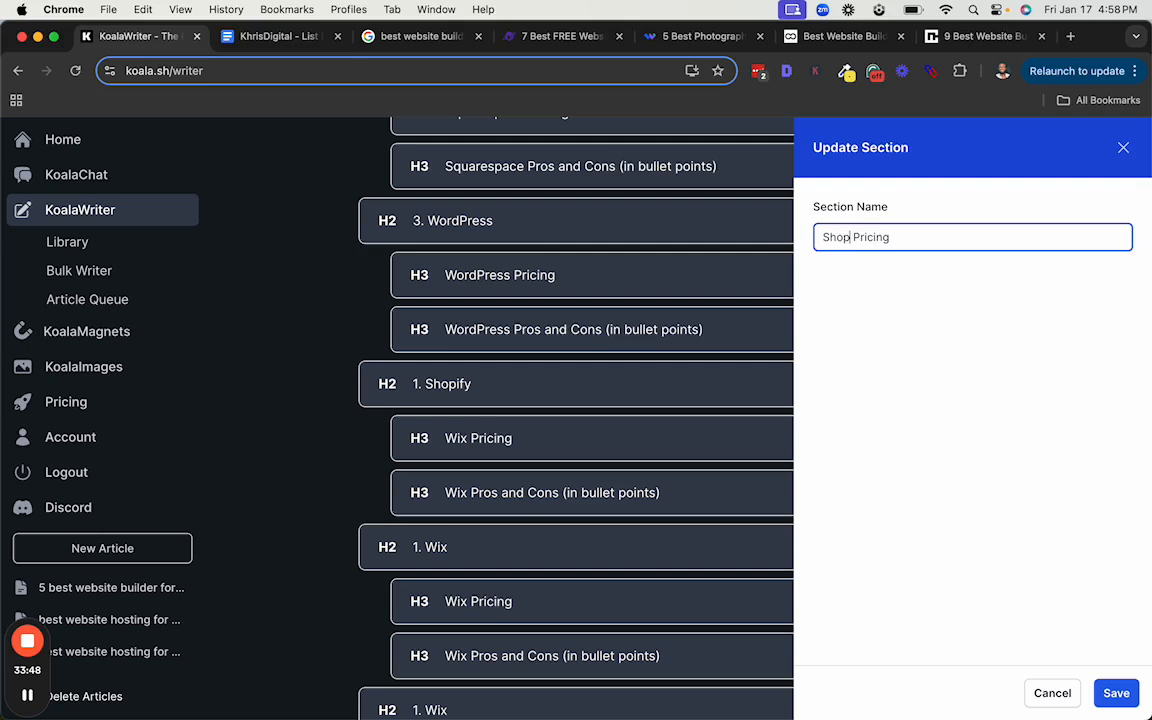
key(Return)
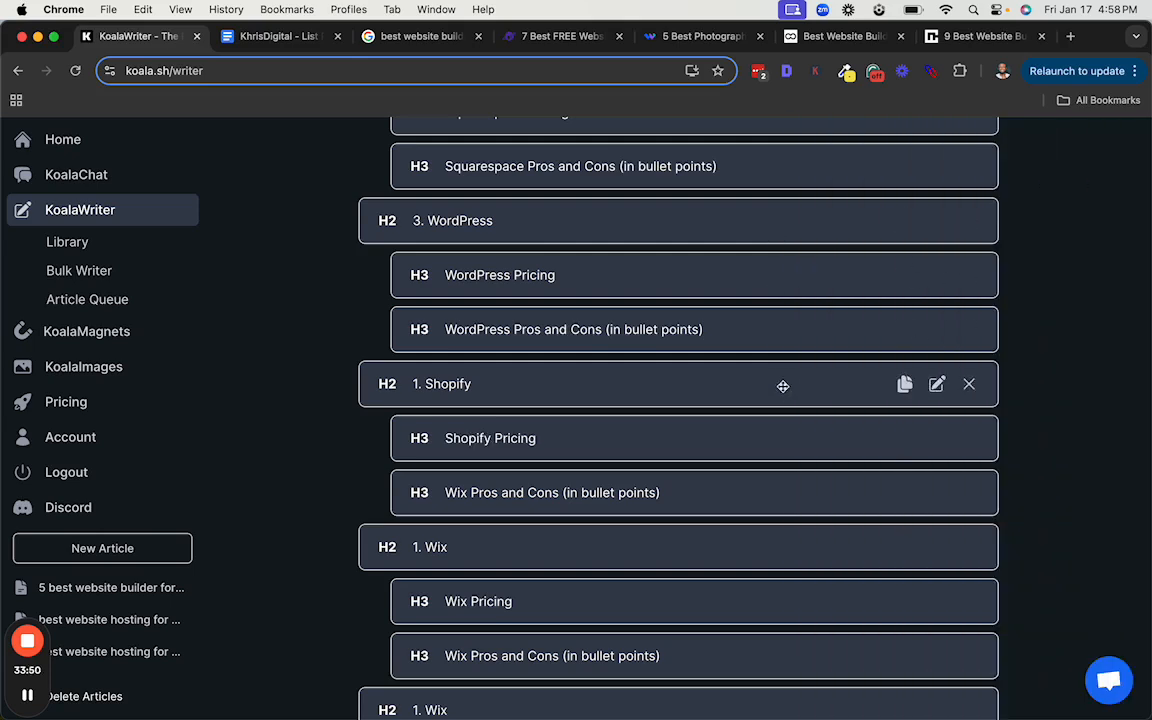
click(937, 494)
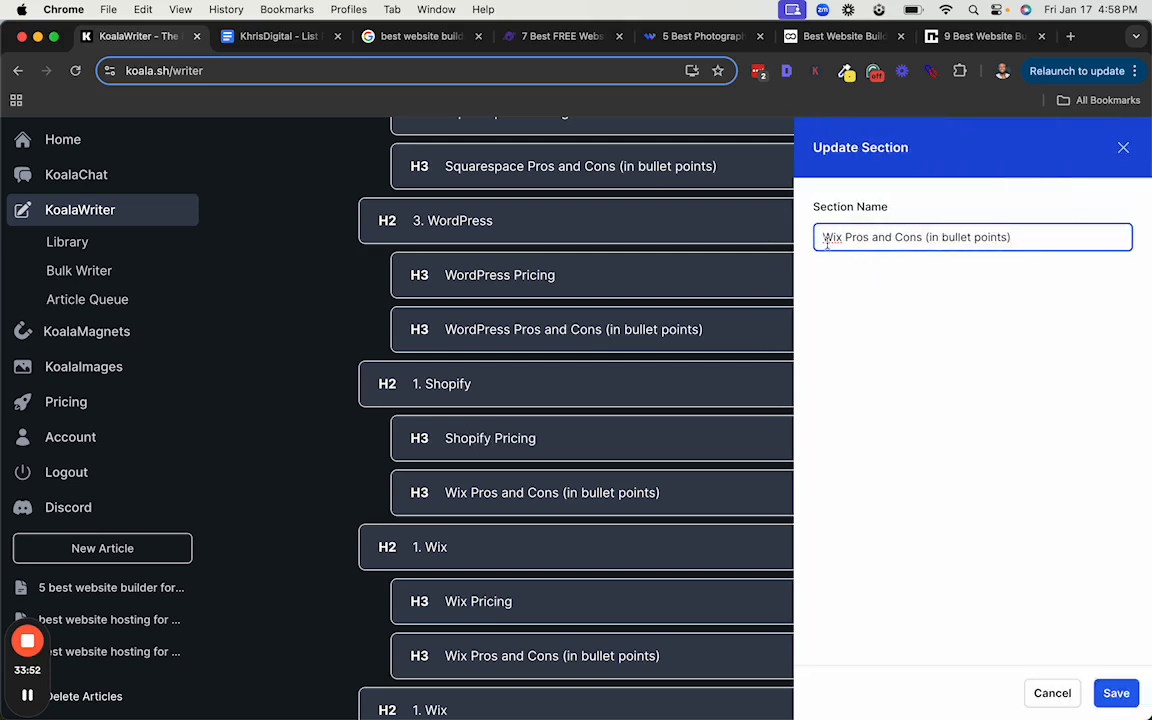
text(Shopify)
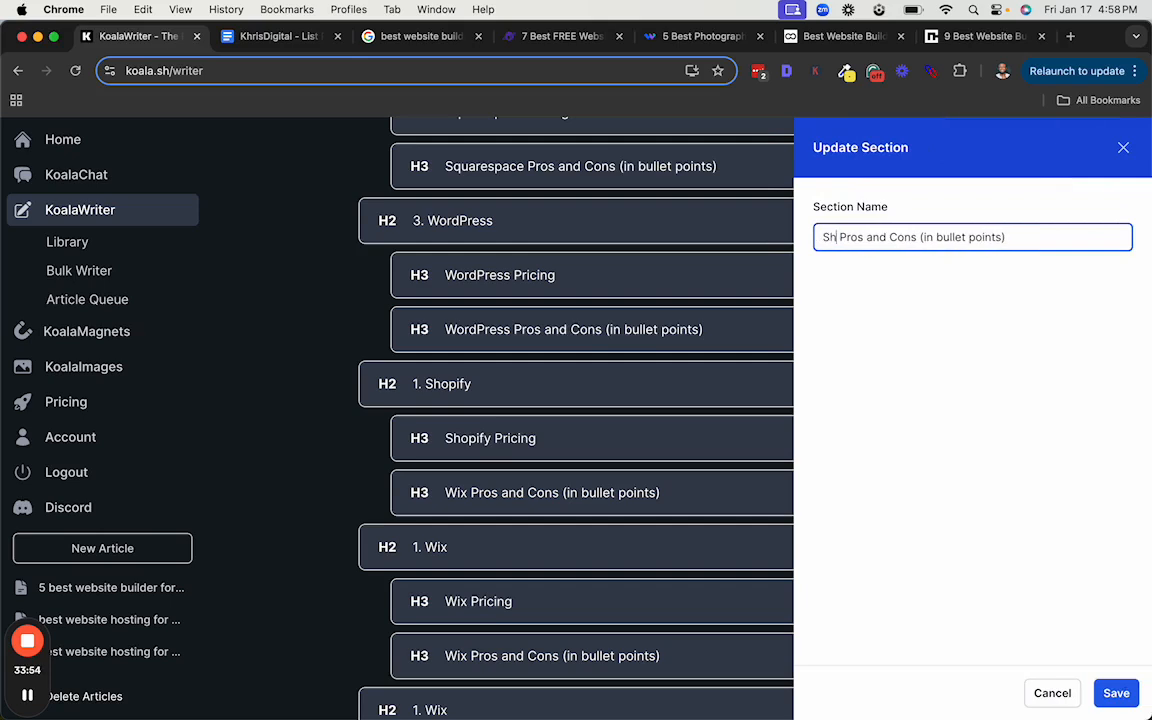
key(Return)
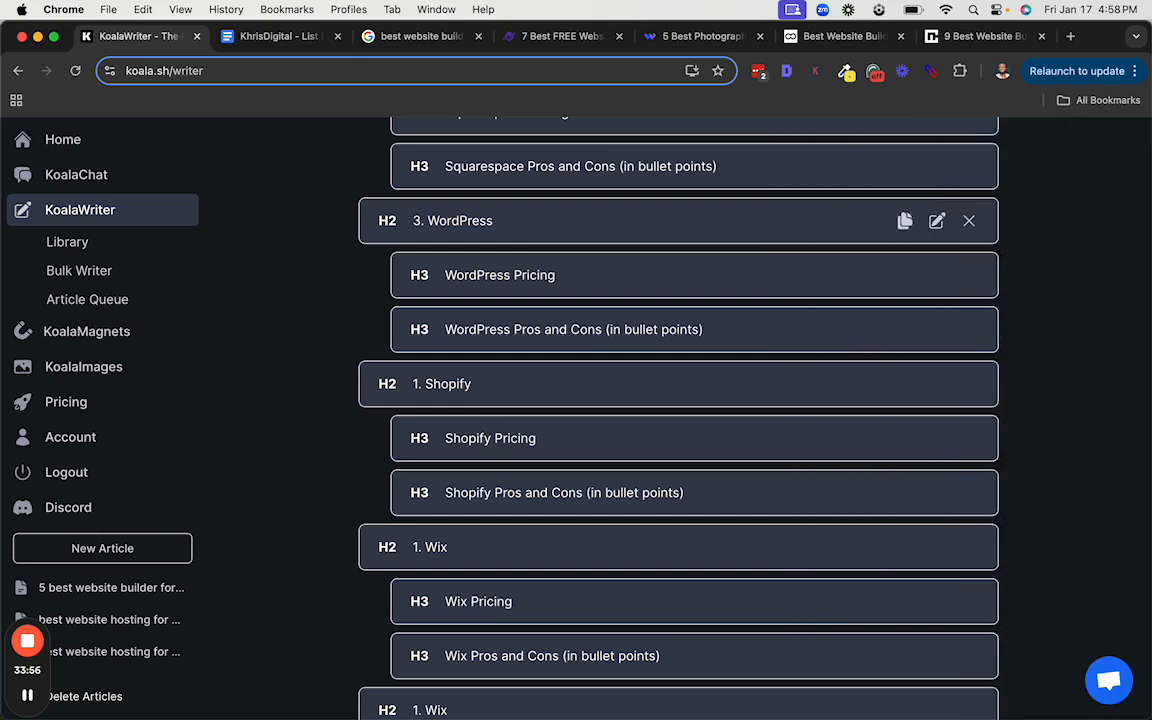
Renumber the "1. Shopify" H2 as "4. Shopify" and save the section
click(936, 383)
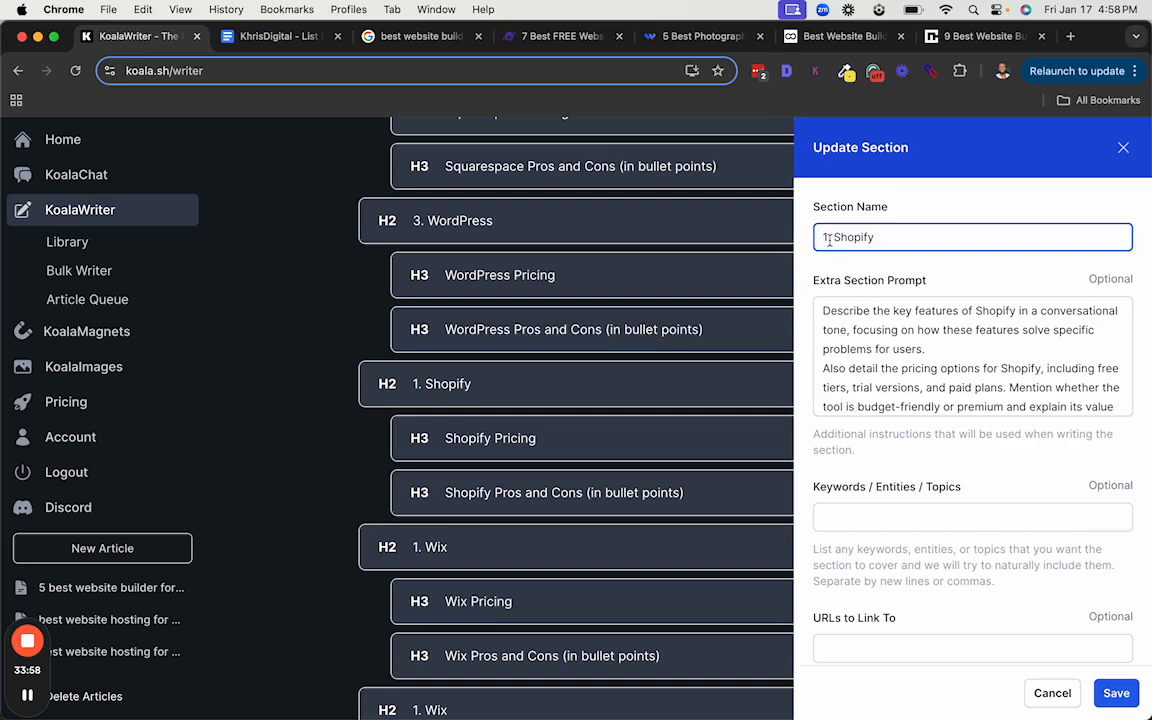
text(4)
click(1115, 692)
Open the "1. Wix" H2 that follows the Shopify subsections and change its section name to "1. Hostinger"
scroll(880, 500, down, 2)
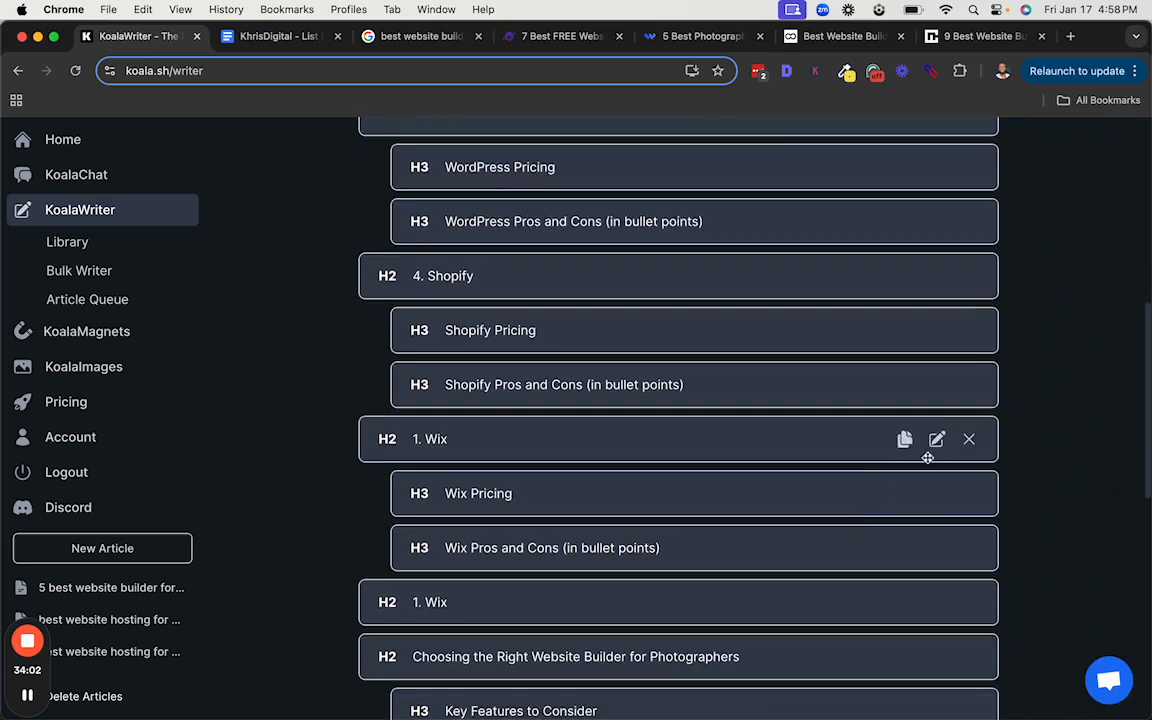
click(936, 440)
click(873, 519)
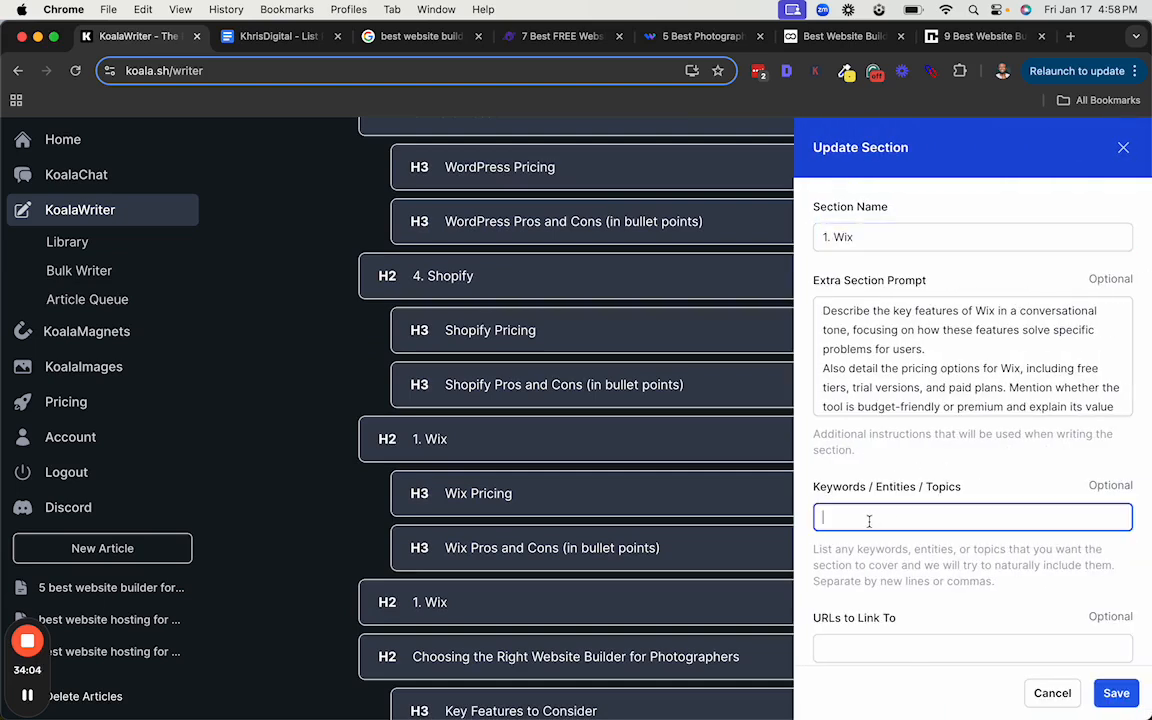
click(847, 236)
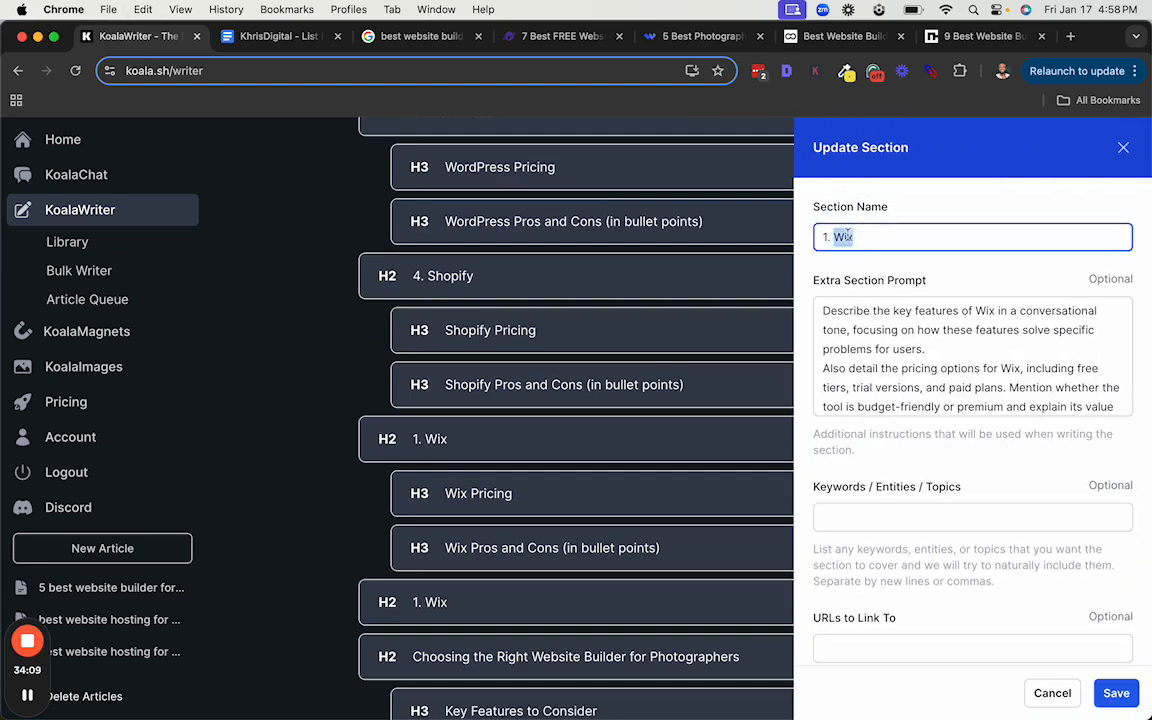
text(Hostinger)
Replace "Wix" with "Hostinger" in the key features and pricing sentences of the extra section prompt and save the section
double_click(985, 310)
text(Hostinger)
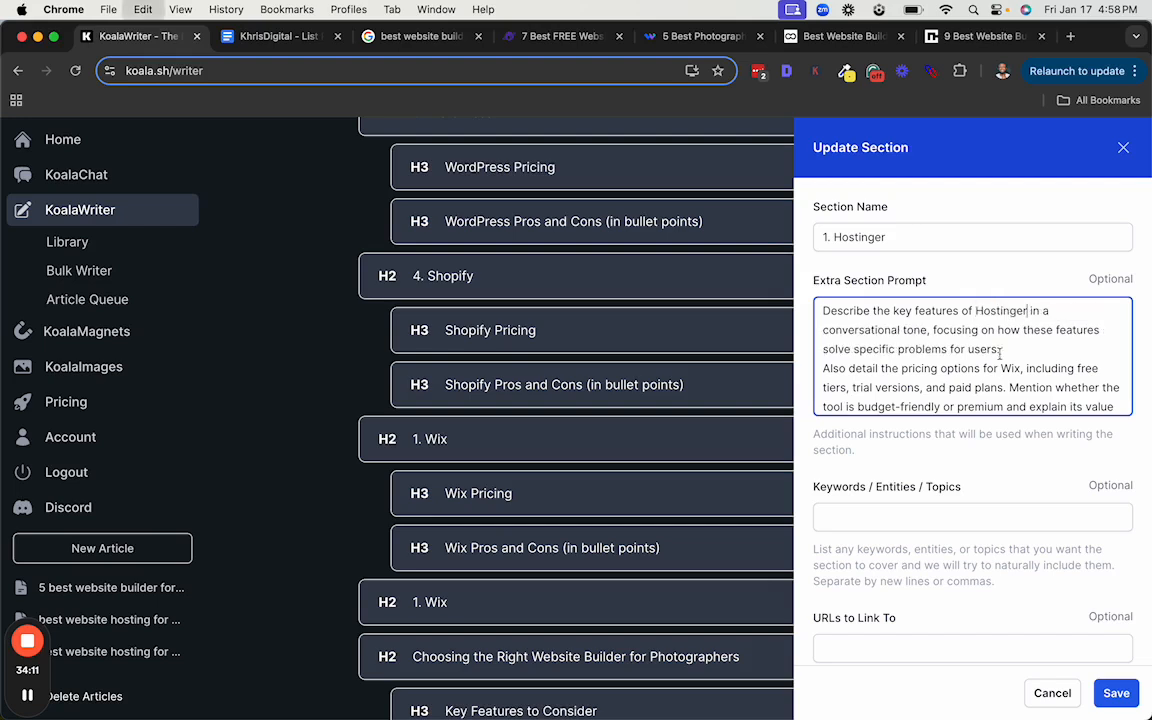
double_click(1010, 368)
text(Hostinger)
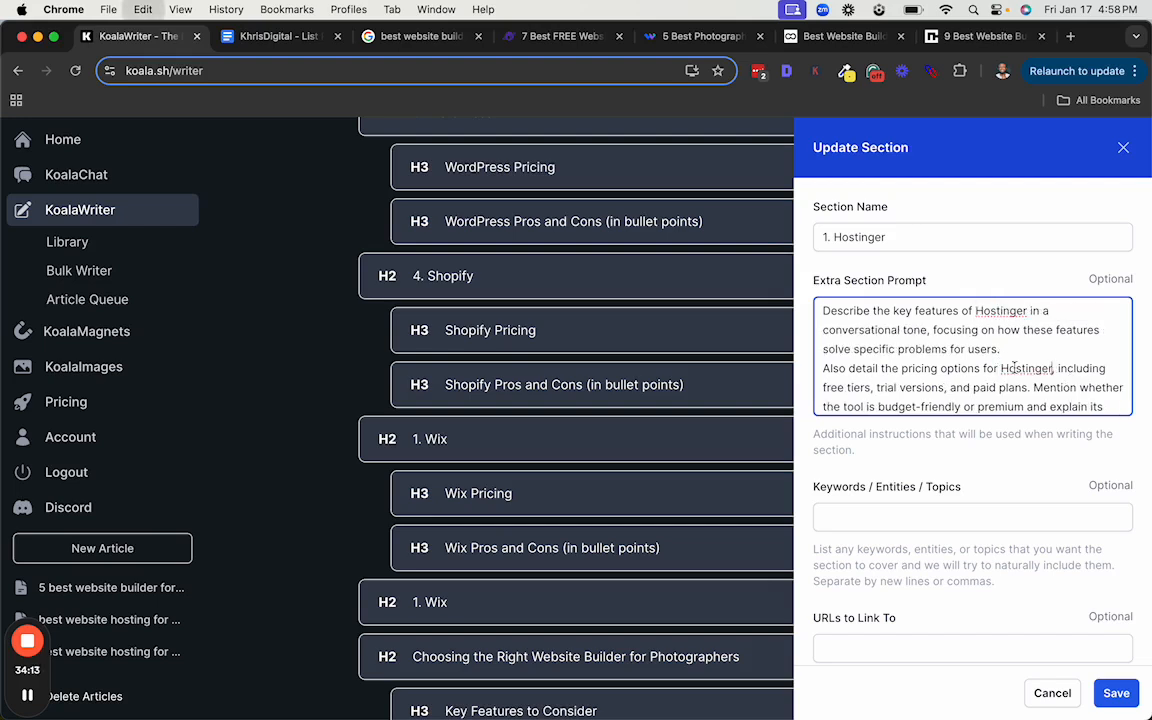
scroll(905, 330, down, 1)
scroll(905, 330, up, 1)
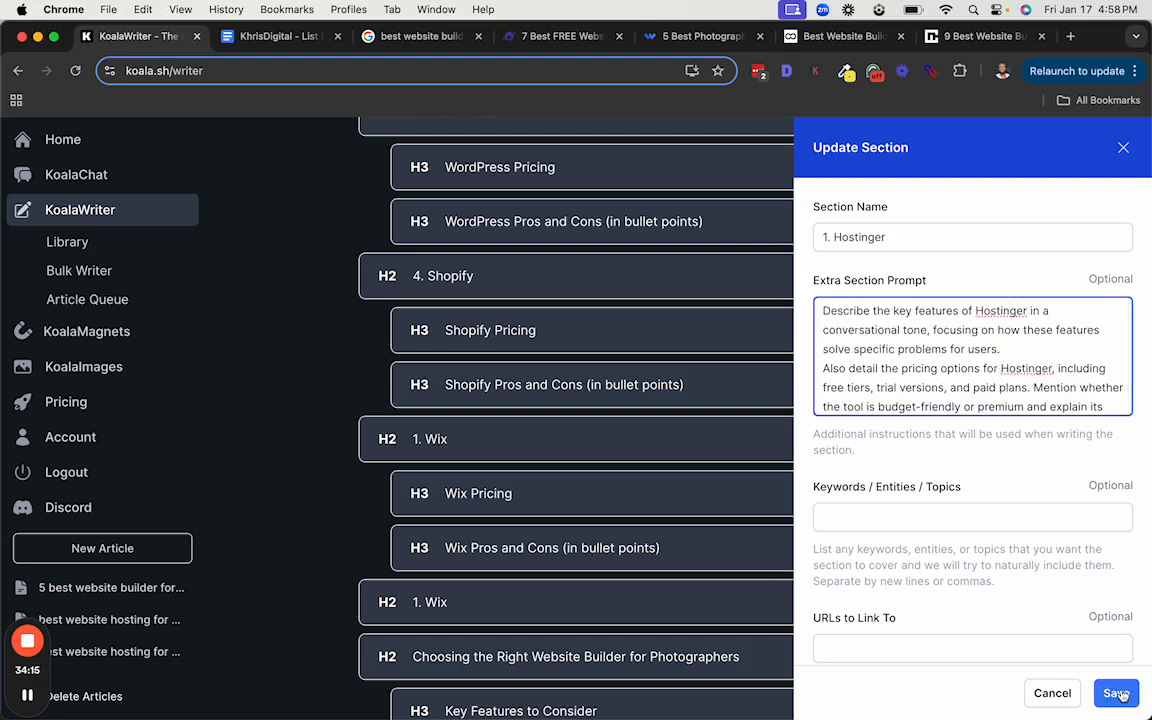
click(1116, 693)
Renumber the "1. Hostinger" H2 as "5. Hostinger" and save the section
scroll(880, 500, down, 2)
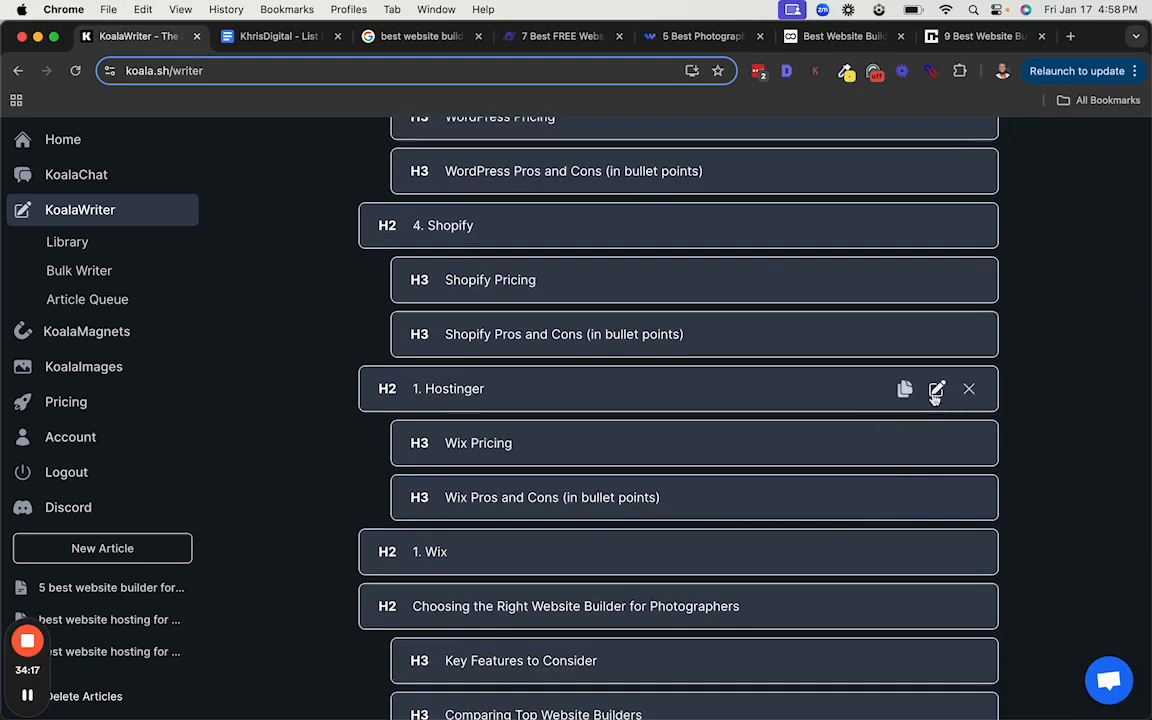
click(936, 390)
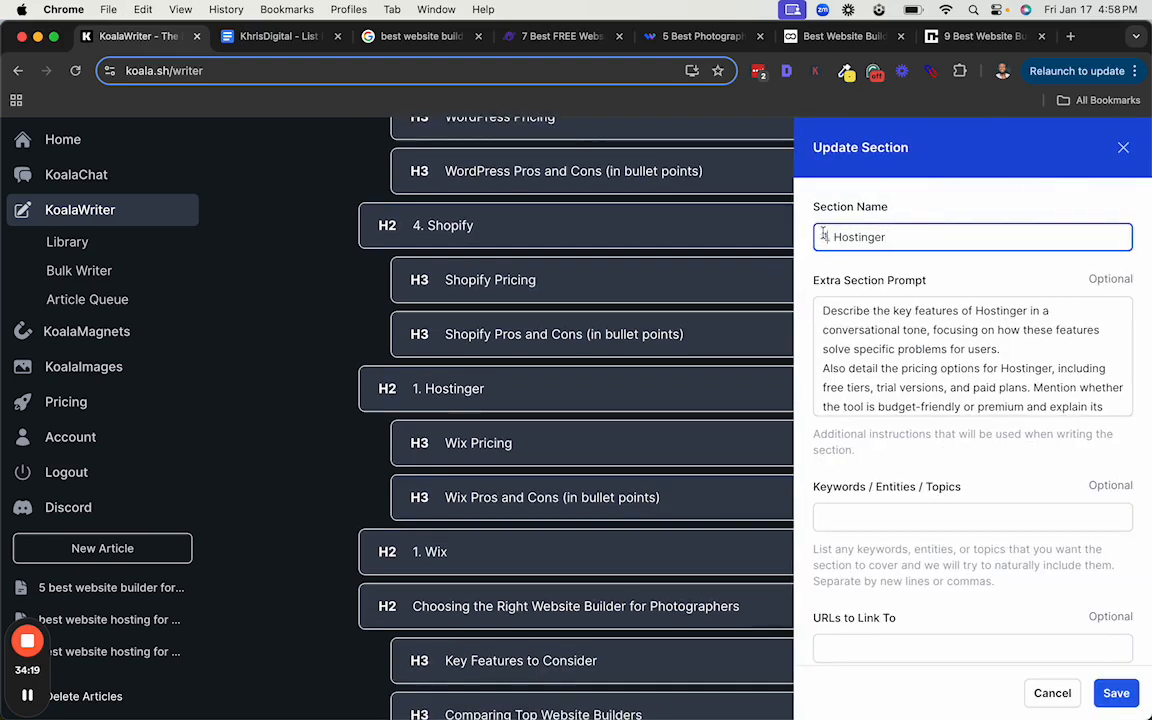
text(5)
key(Return)
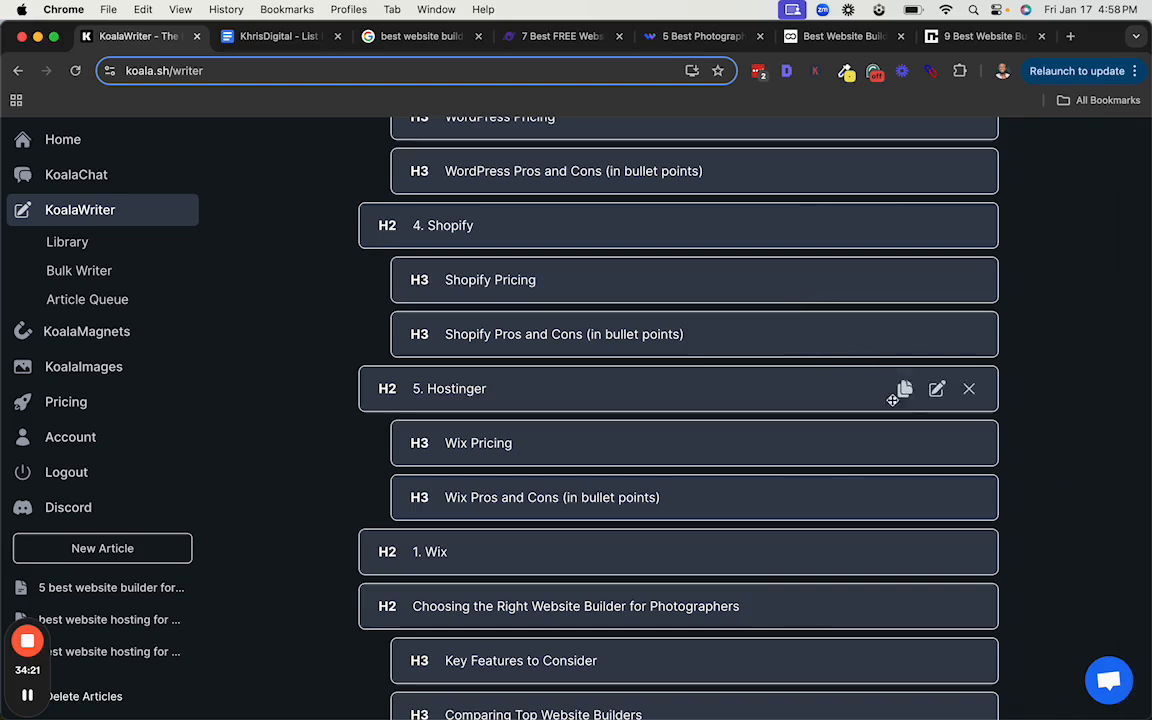
Rename the H3s under "5. Hostinger" as "Hostinger Pricing" and "Hostinger Pros and Cons (in bullet points)"
click(934, 446)
double_click(838, 241)
text(Hostinger)
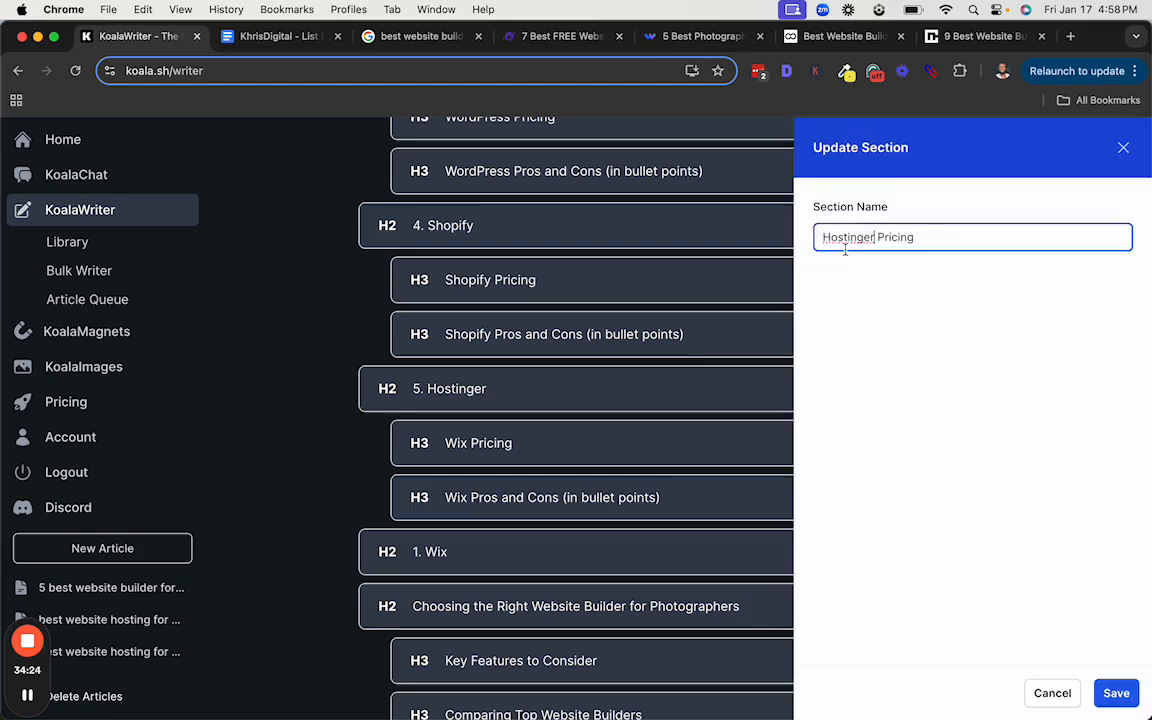
key(Return)
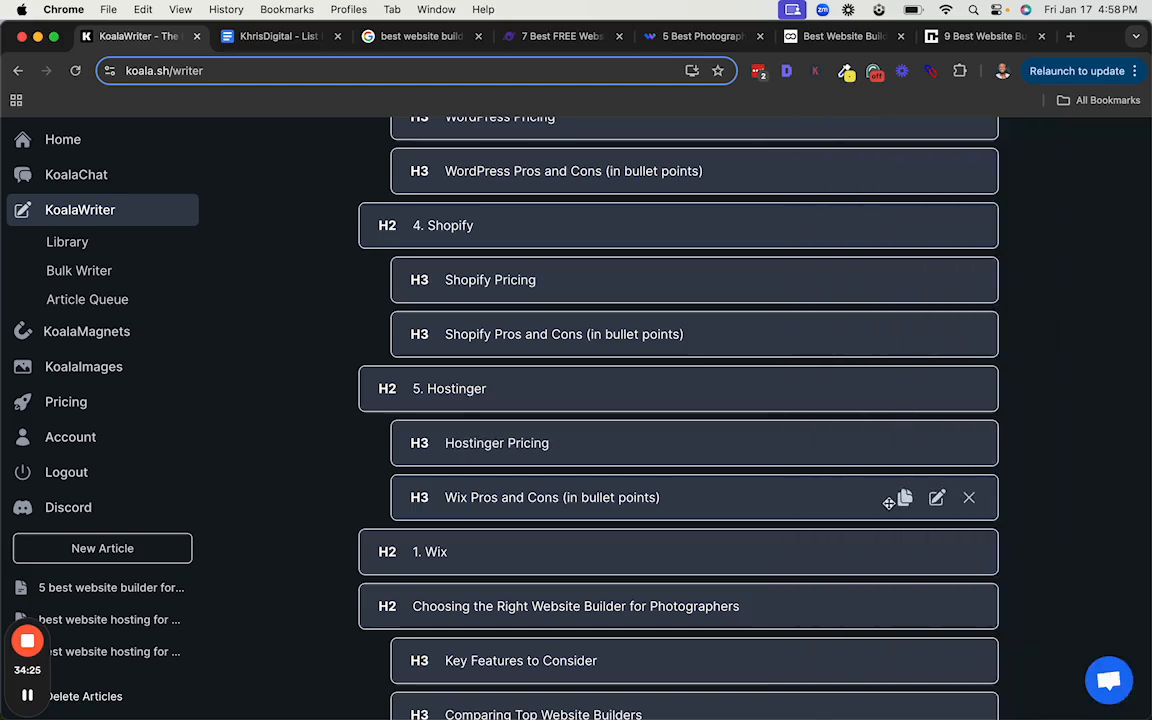
click(937, 499)
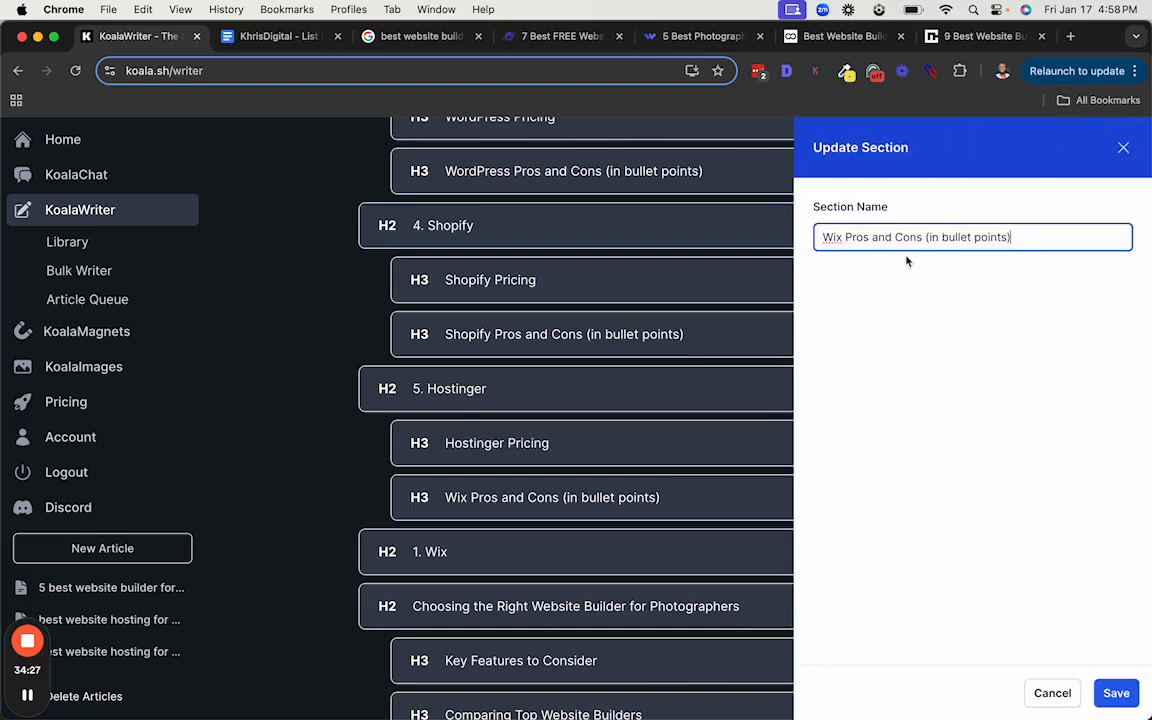
double_click(830, 238)
text(Hostinger)
key(Return)
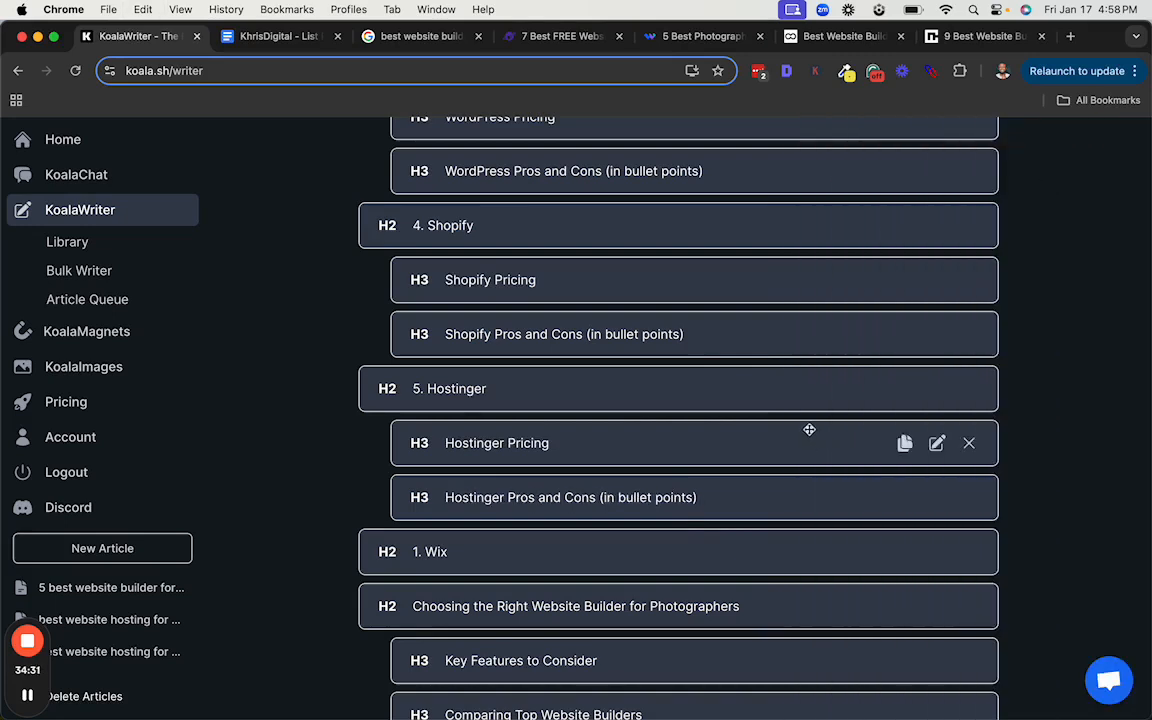
Add the keywords Wix, Squarespace and WordPress on separate lines to the "Choosing the Right Website Builder for Photographers" section and save it
scroll(809, 430, up, 2)
scroll(774, 404, down, 3)
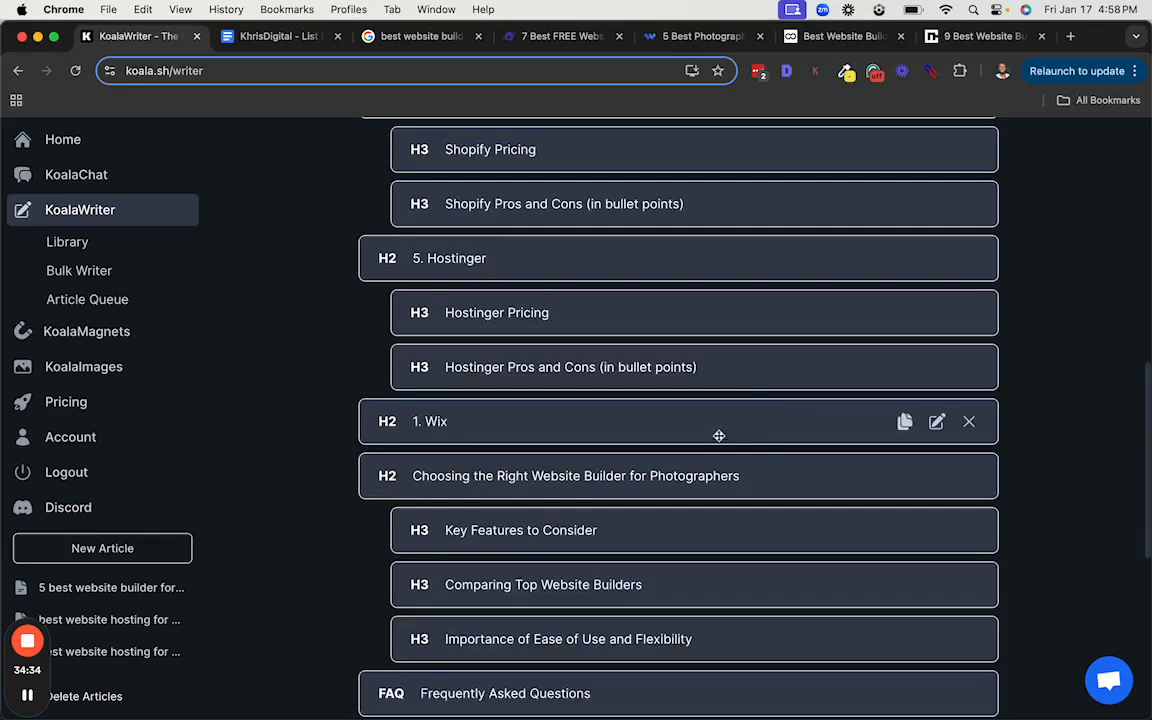
scroll(708, 439, down, 1)
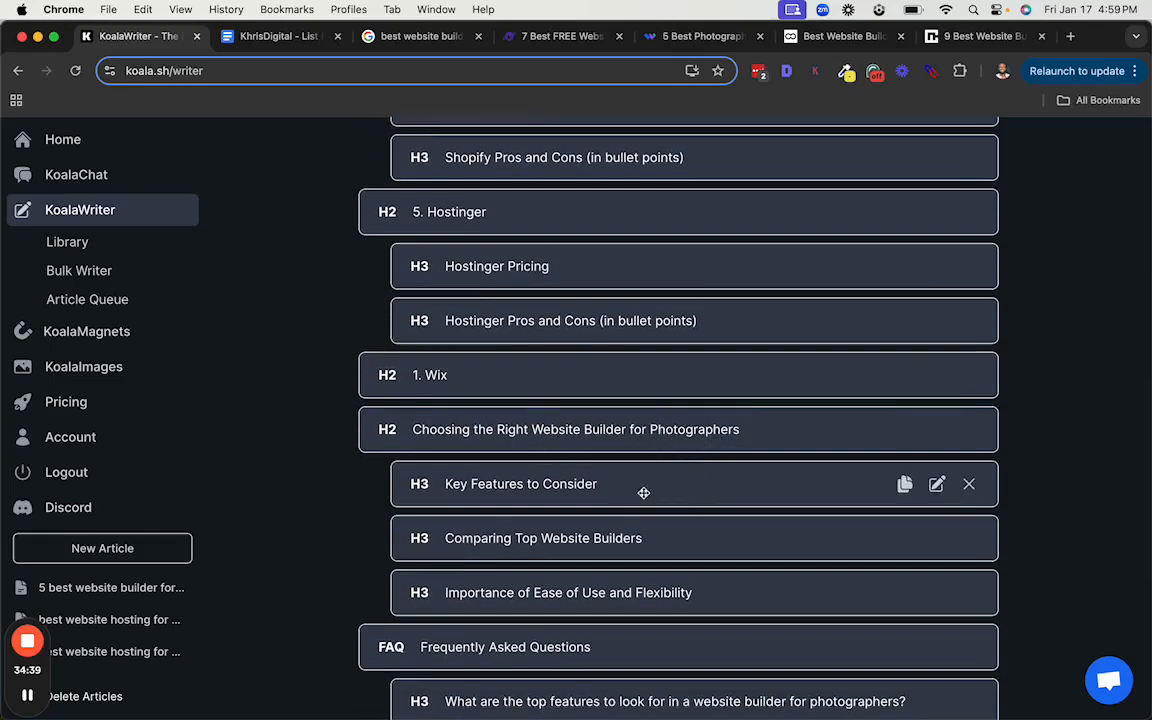
scroll(645, 518, down, 3)
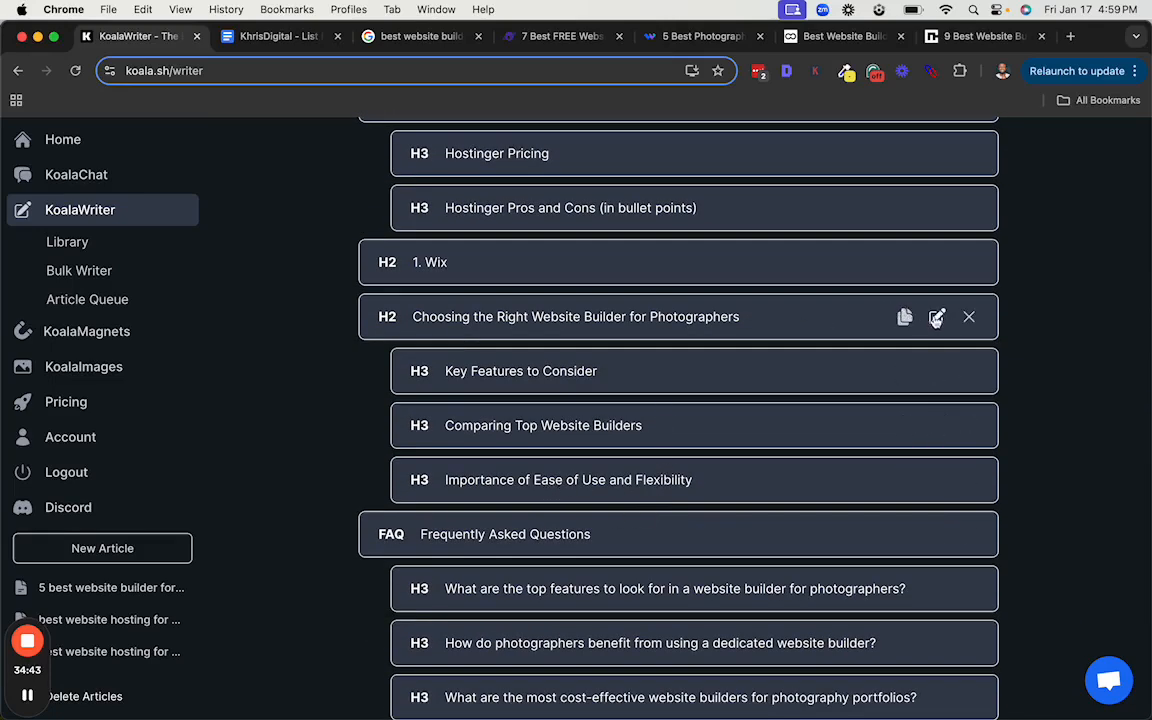
click(937, 318)
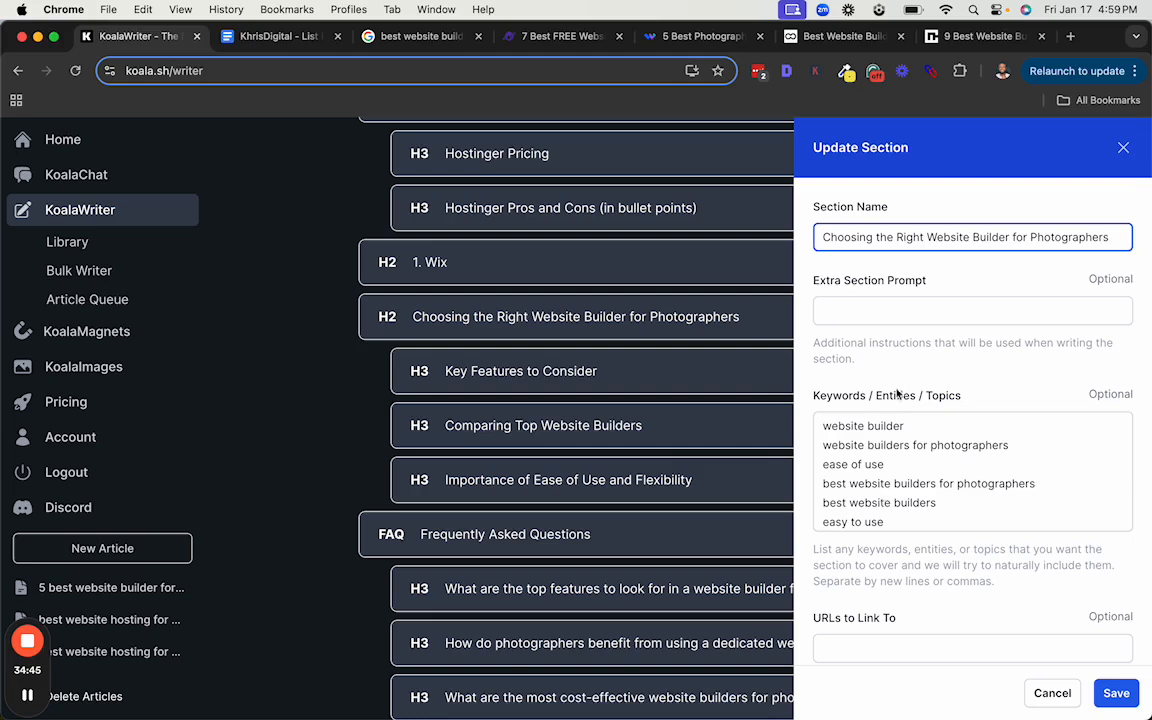
click(873, 496)
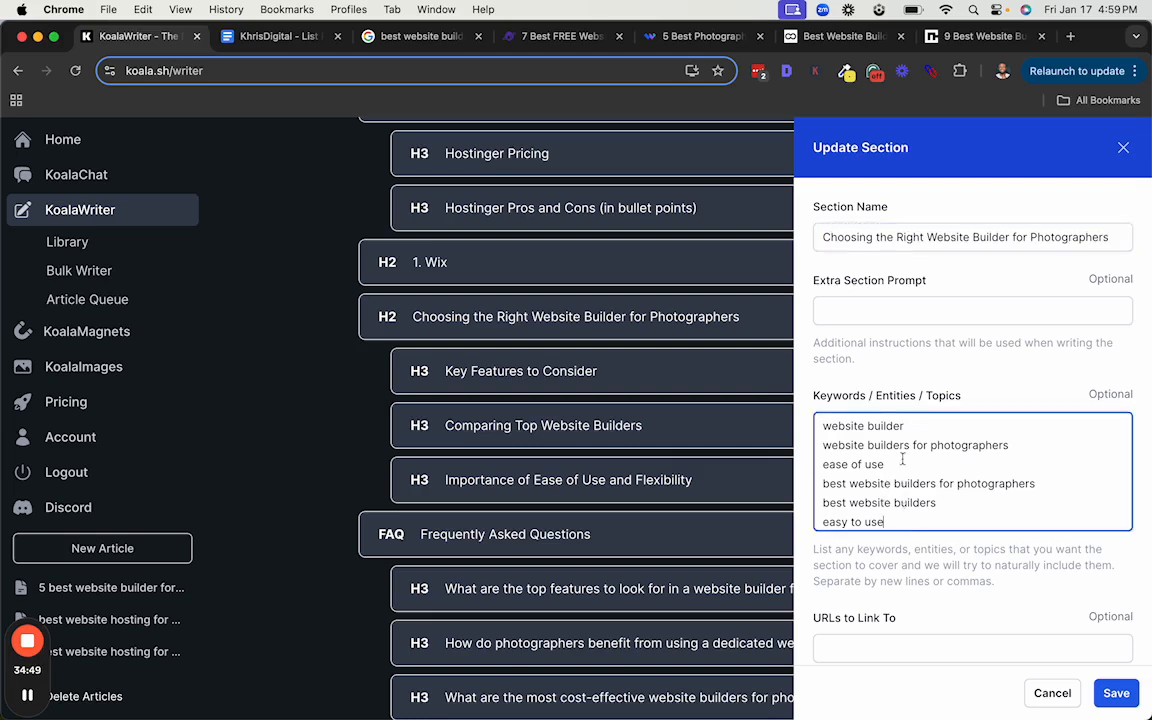
key(Return)
text(W)
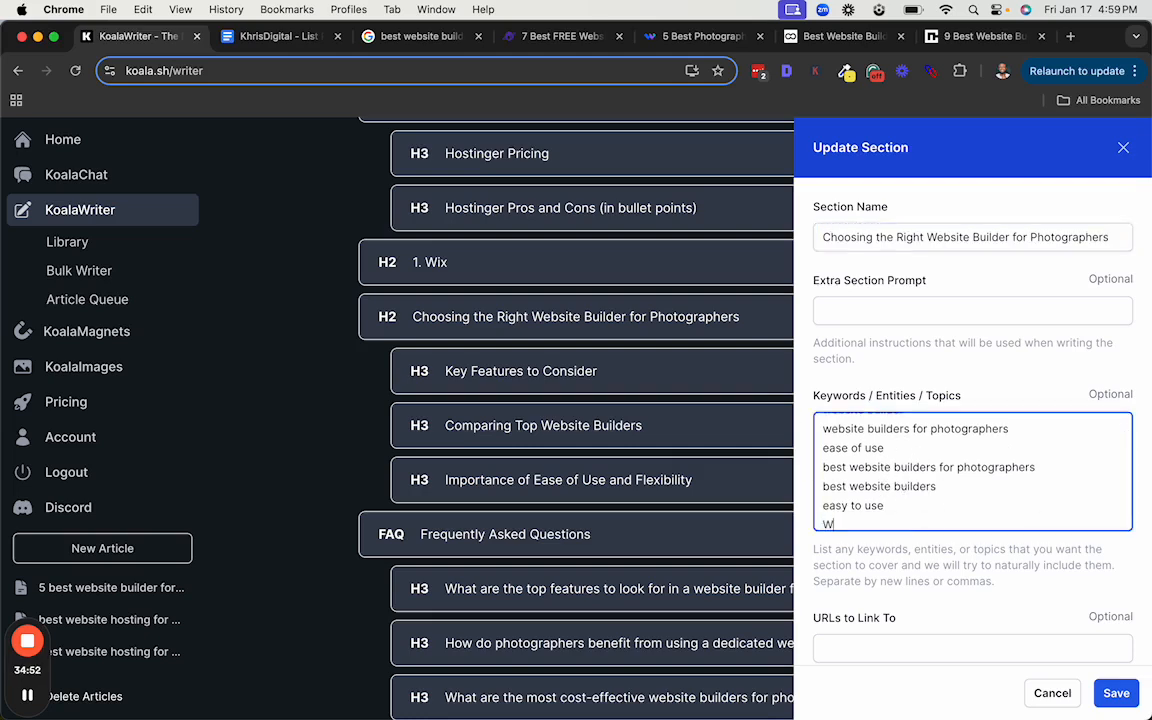
text(ix)
key(Return)
text(Sq)
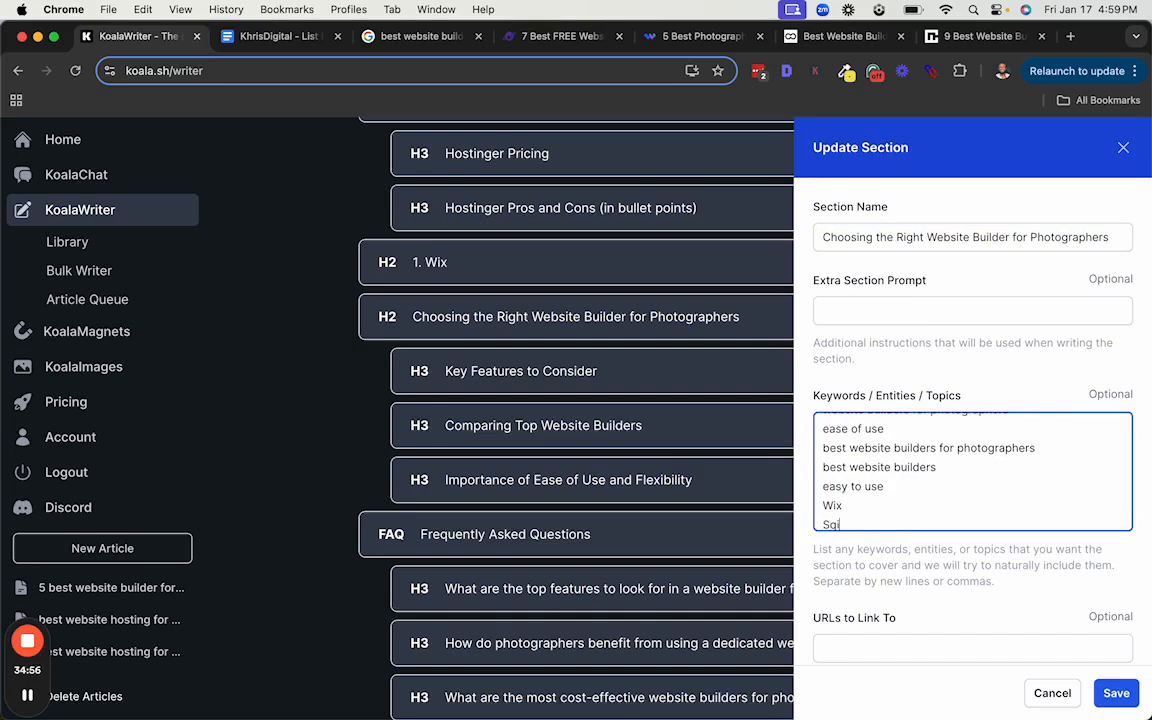
text(uarespace)
key(Return)
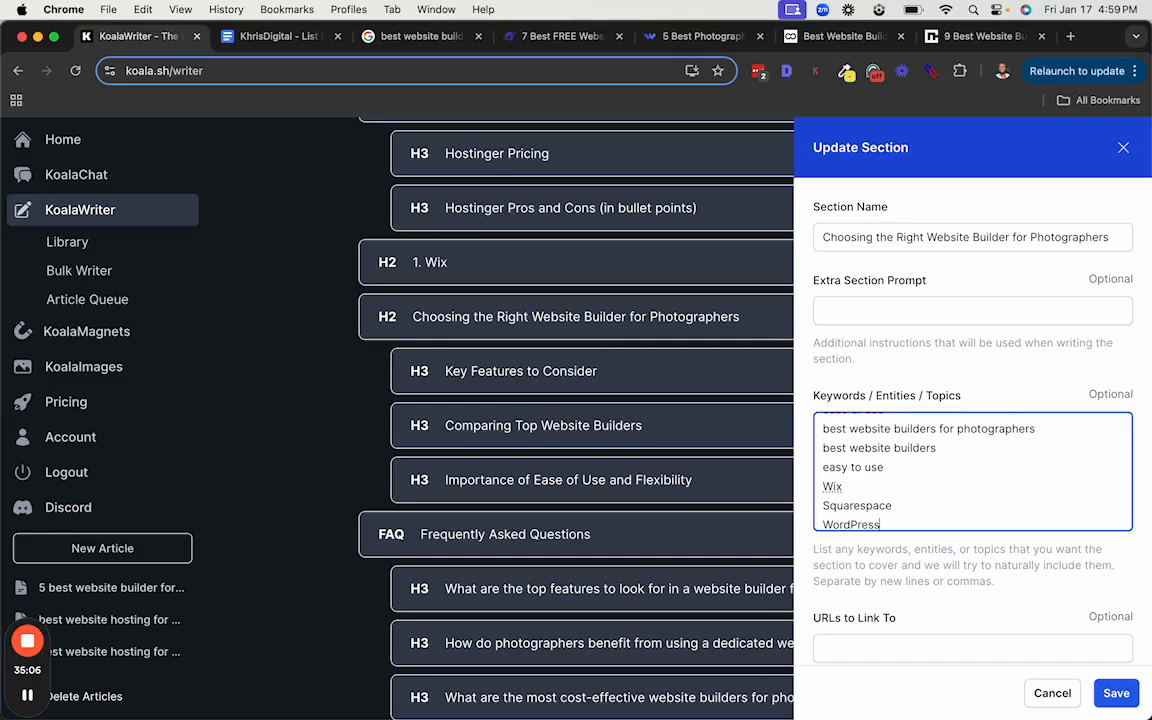
click(1116, 696)
Review the outline's FAQ questions and copy "How much does it cost to build a photography website?" from the Cybernews article's FAQ
scroll(790, 525, down, 2)
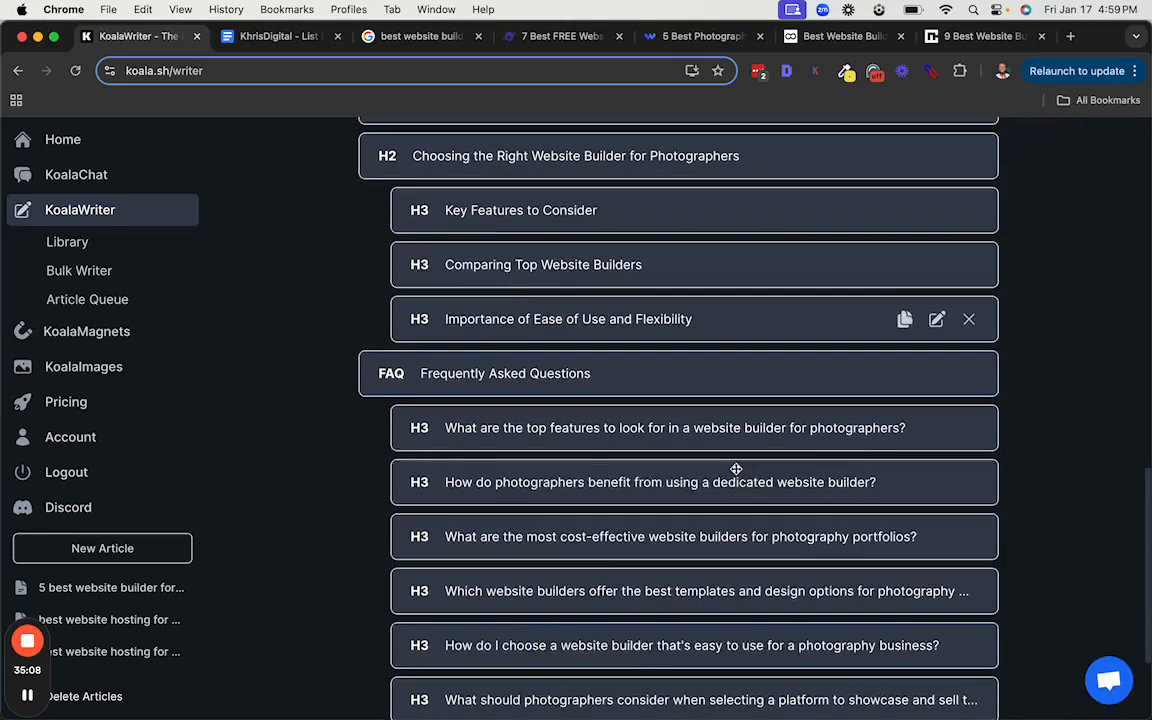
scroll(673, 405, down, 2)
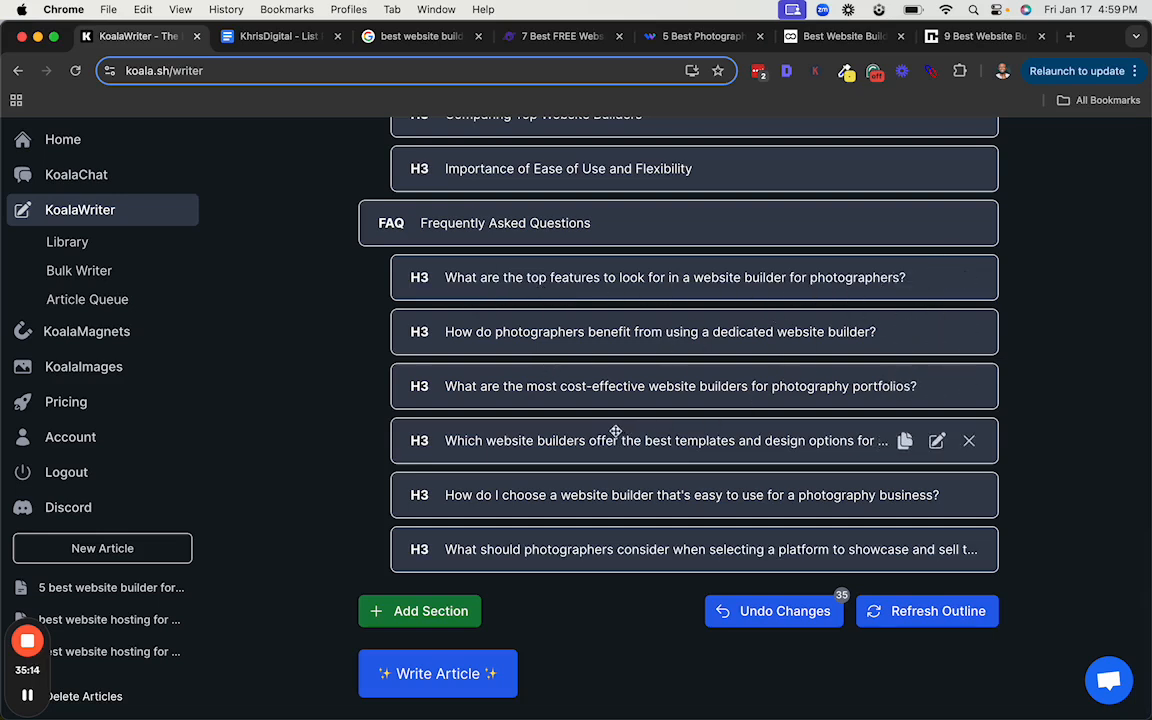
scroll(746, 324, down, 1)
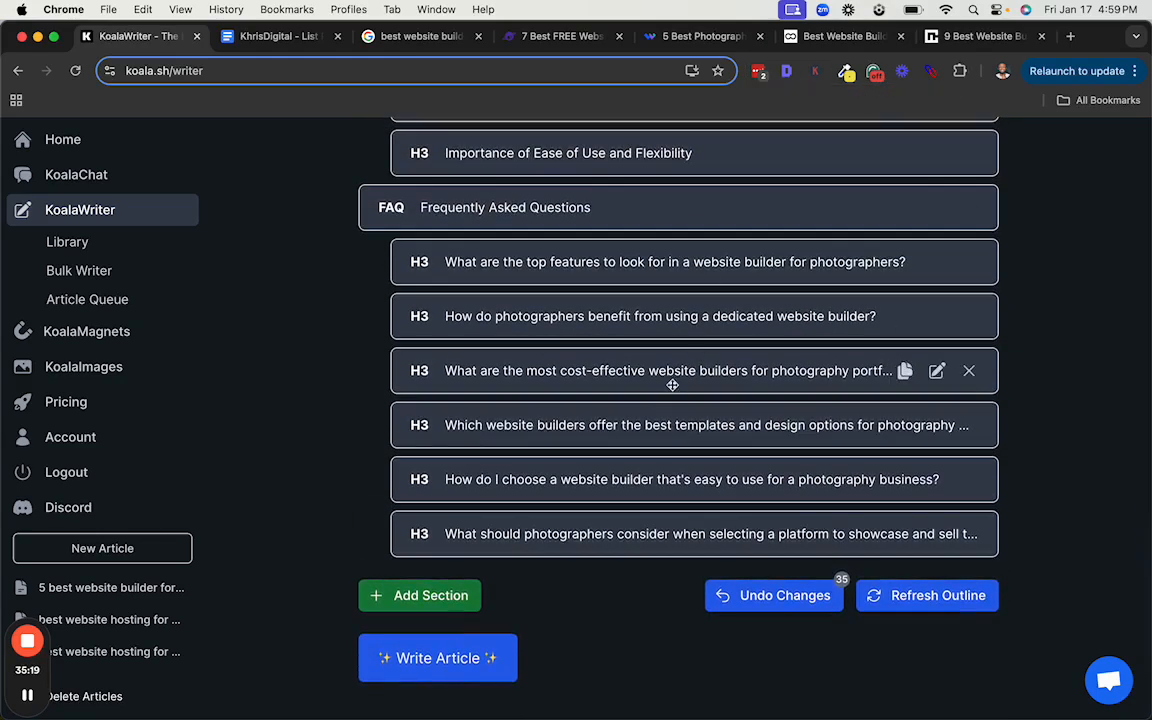
click(975, 36)
scroll(595, 352, down, 8)
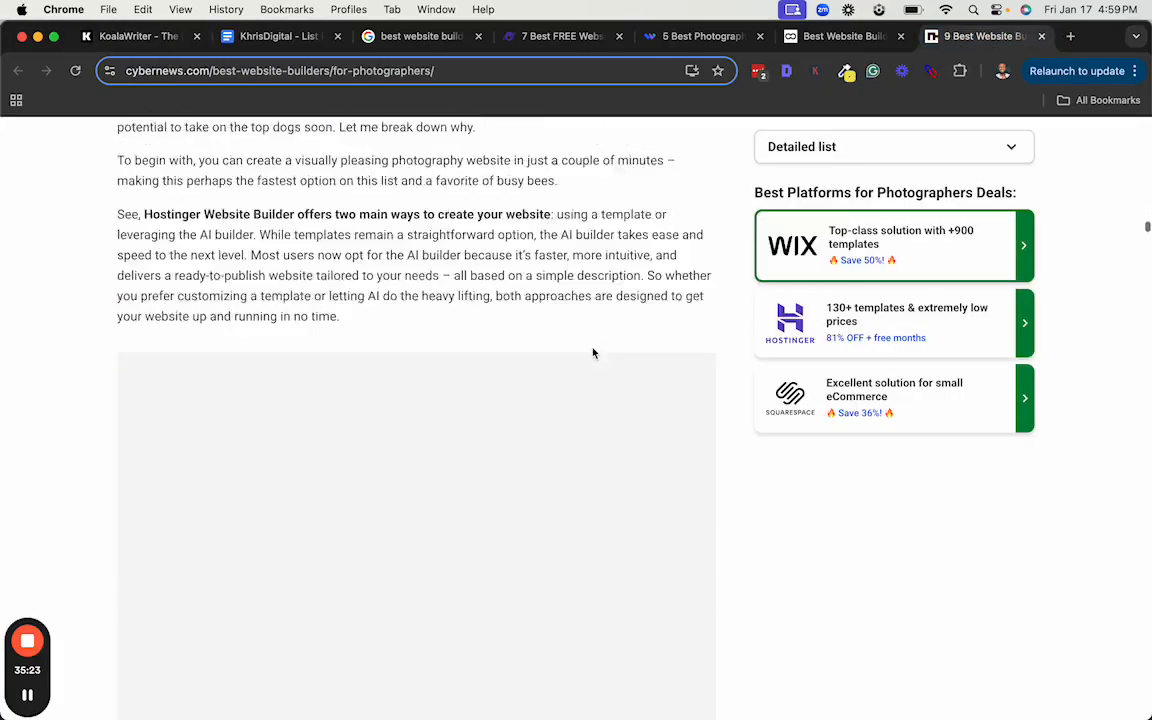
scroll(593, 352, down, 20)
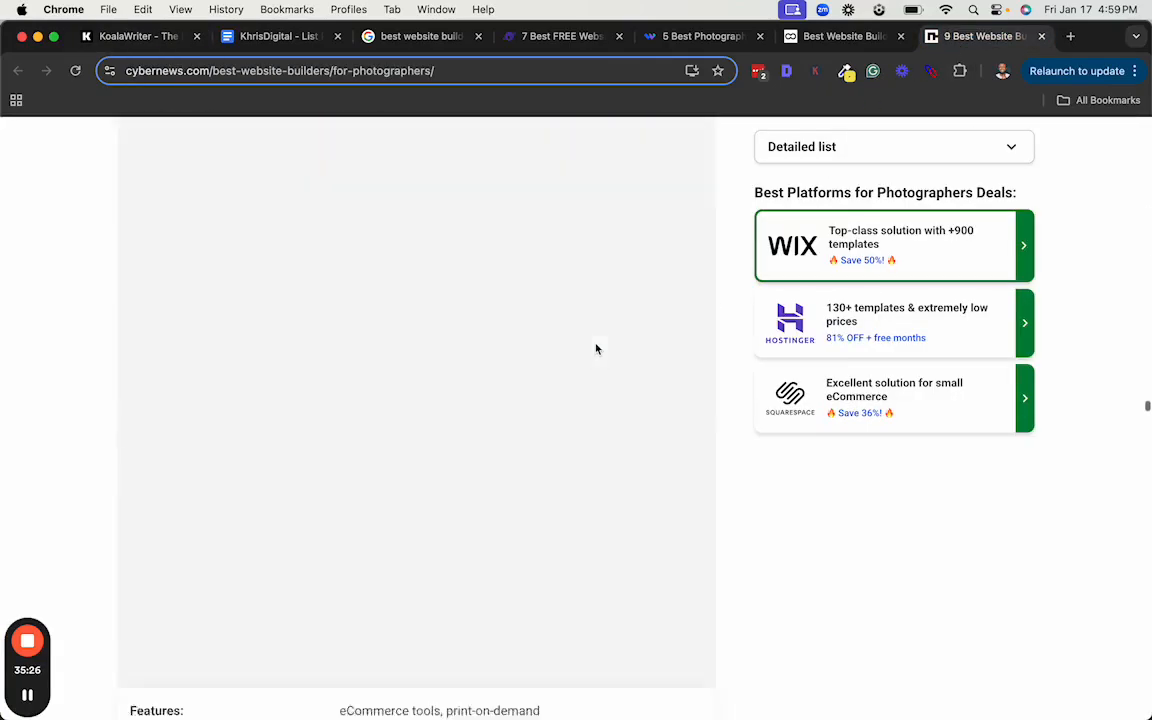
scroll(596, 348, down, 20)
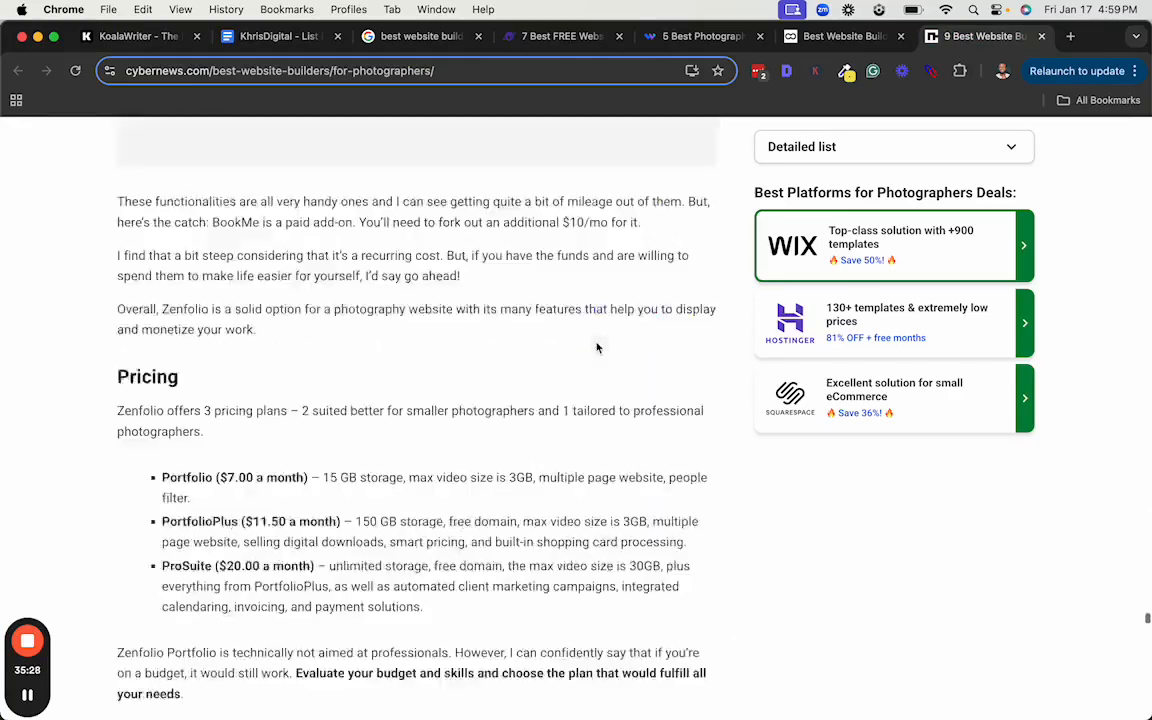
scroll(597, 348, down, 20)
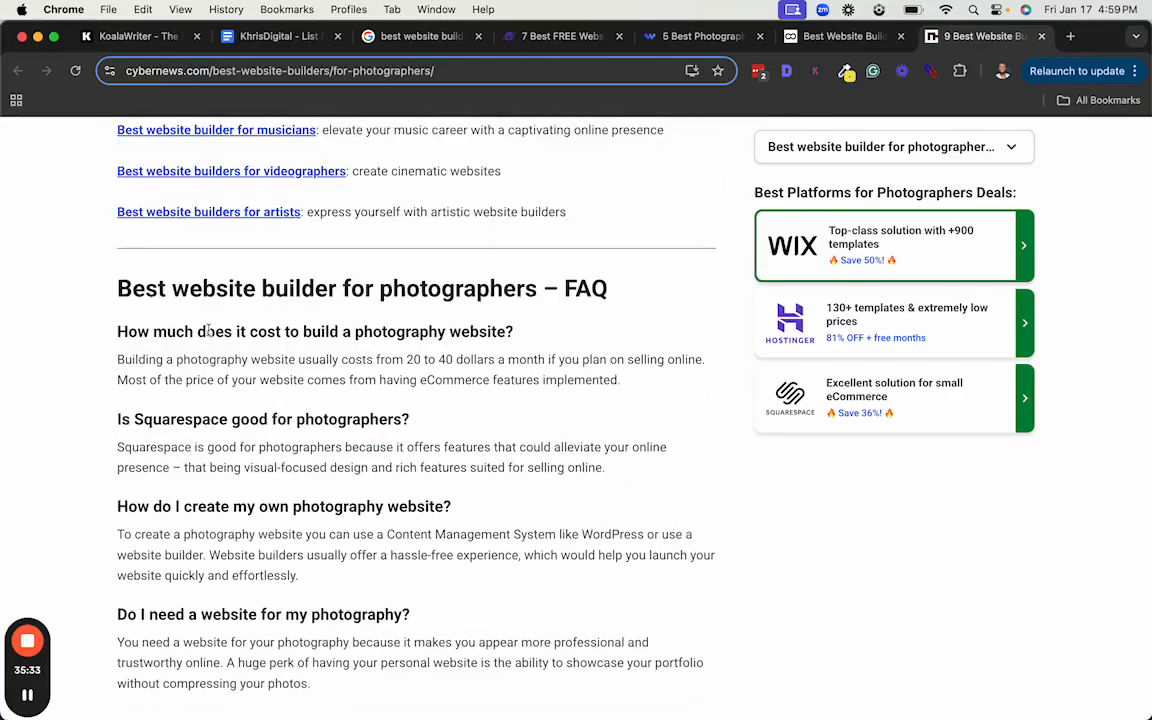
triple_click(209, 331)
key(super+c)
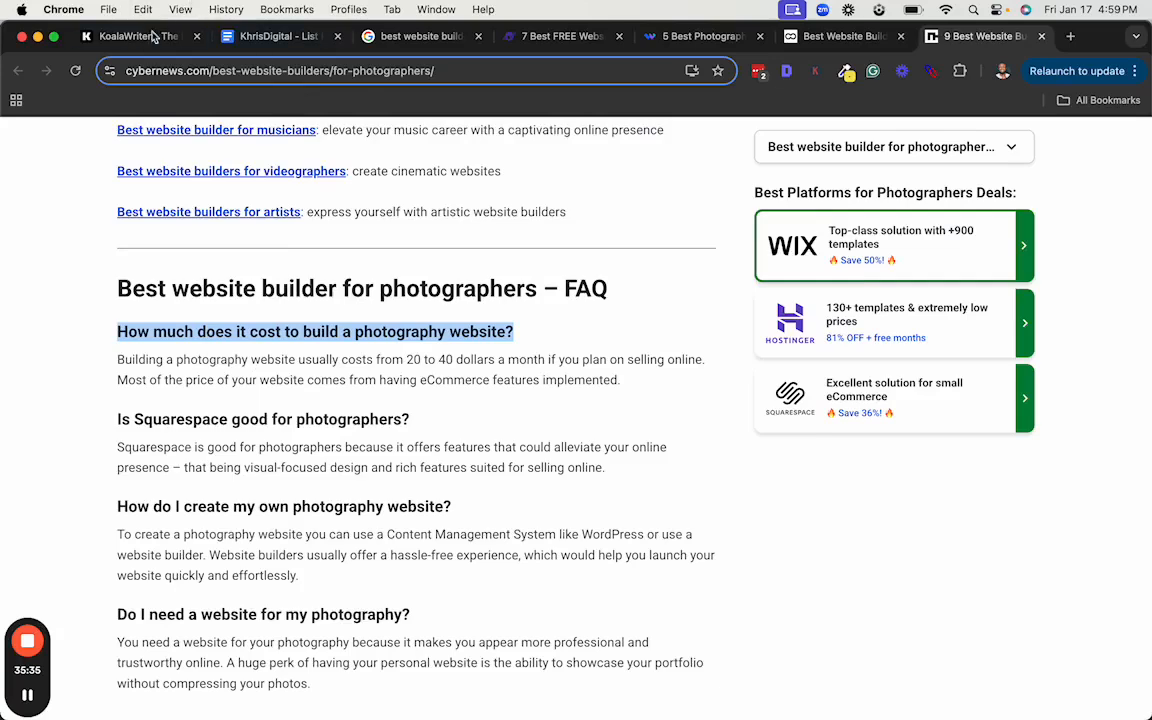
Duplicate the FAQ question about the most cost-effective website builders, rename the copy "How much does it cost to build a photography website?" and save it
click(125, 35)
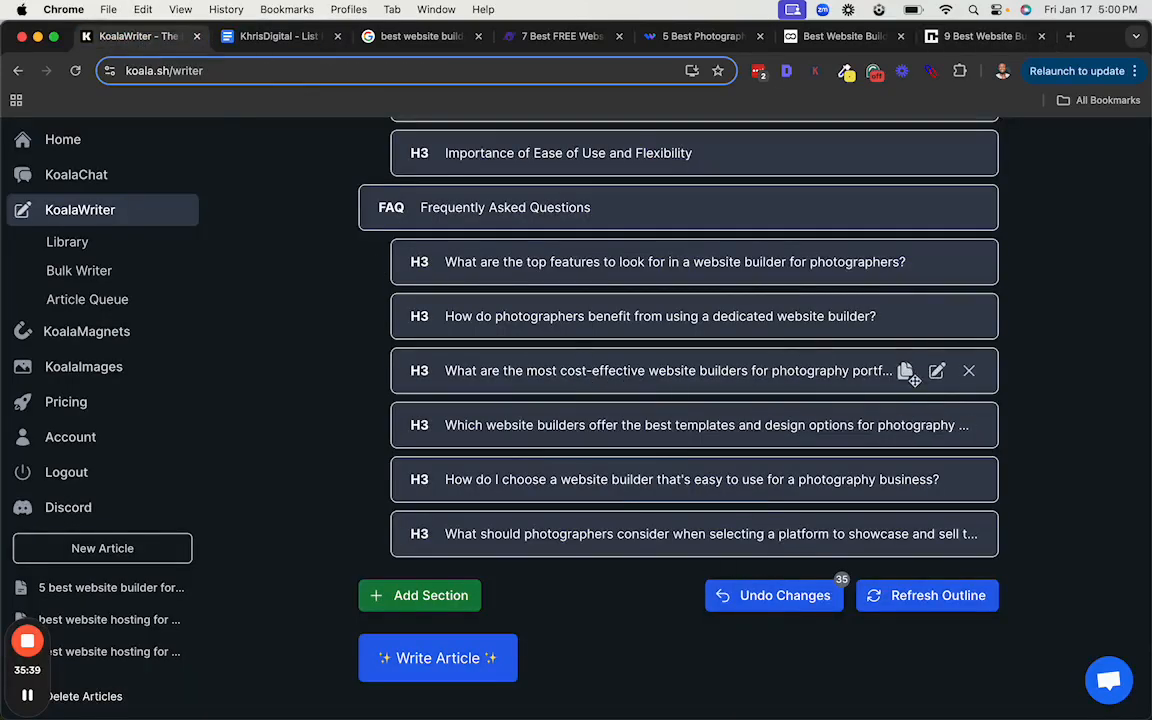
click(905, 371)
click(937, 426)
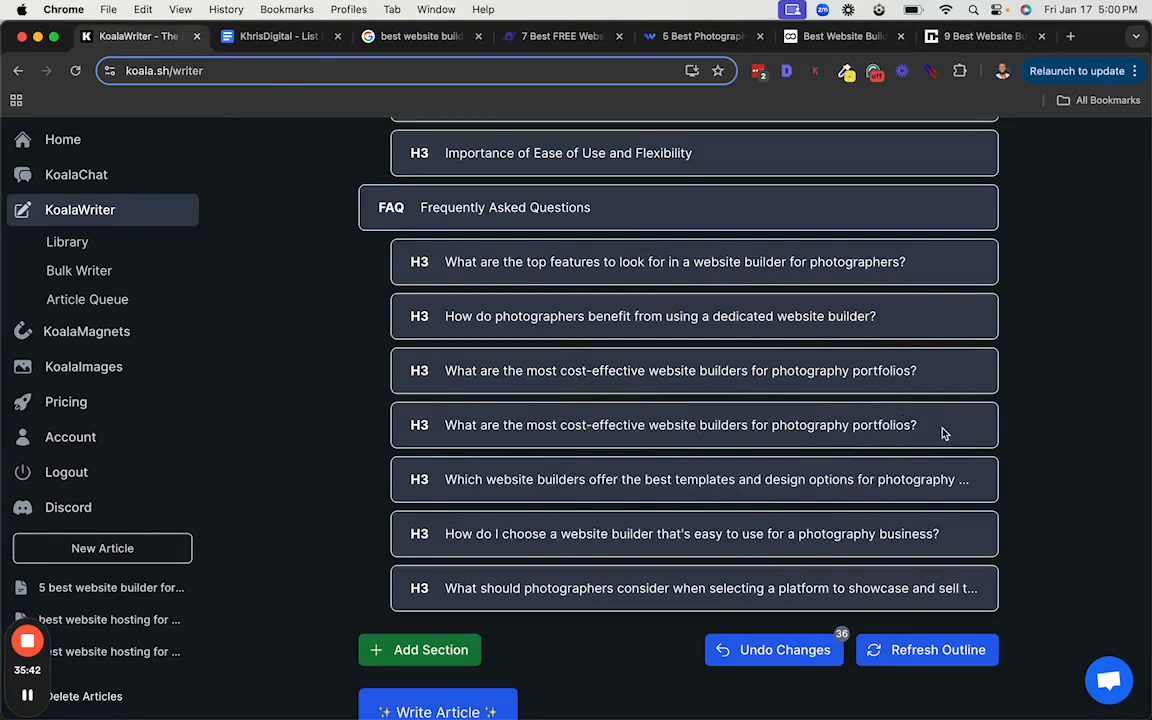
key(super+a)
key(super+v)
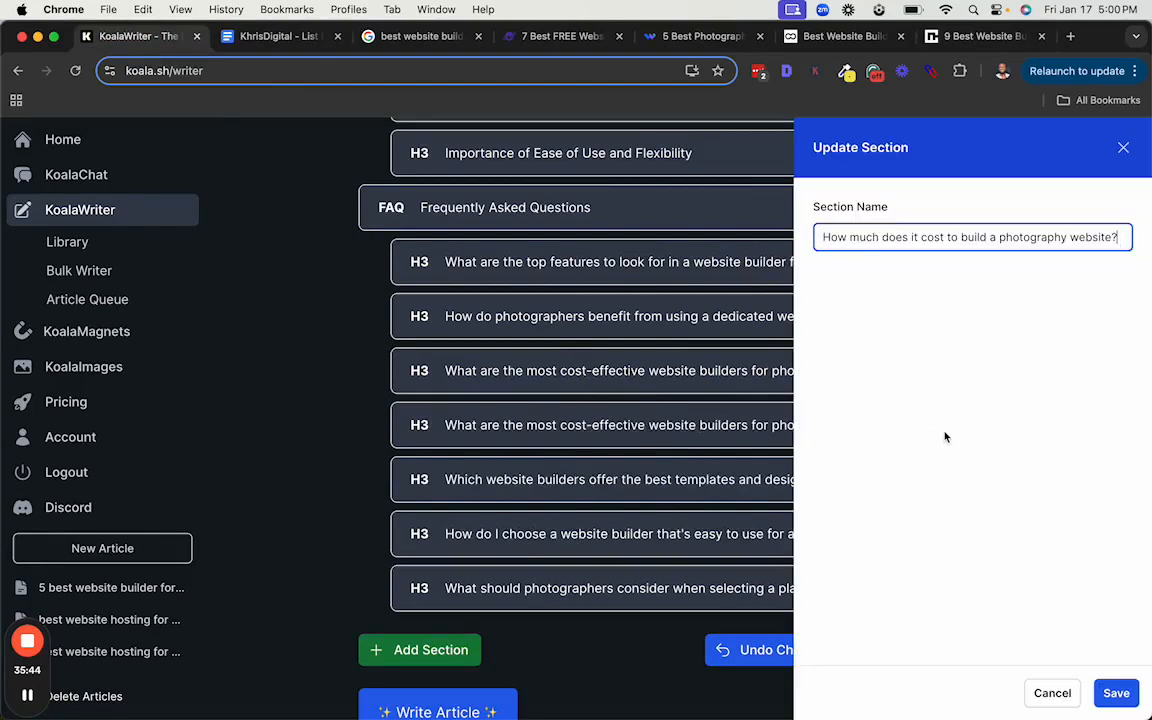
key(Return)
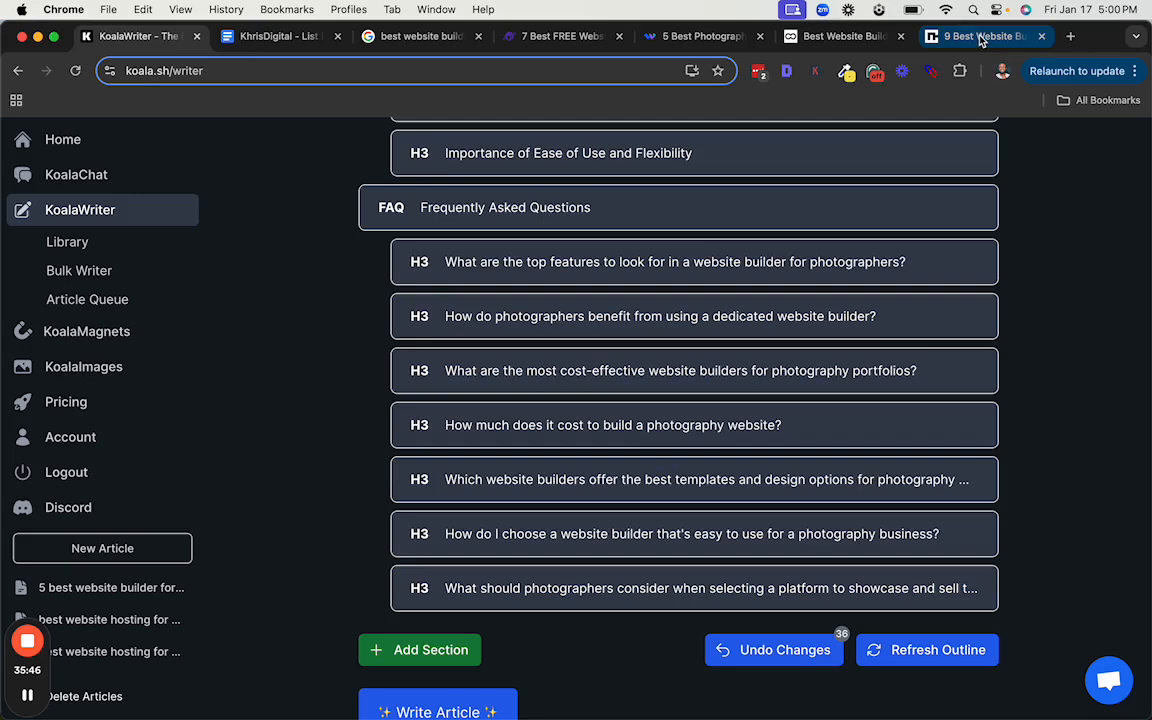
Check the other FAQ questions in the Cybernews article and highlight "Is Squarespace good for photographers?"
click(984, 36)
scroll(523, 367, down, 3)
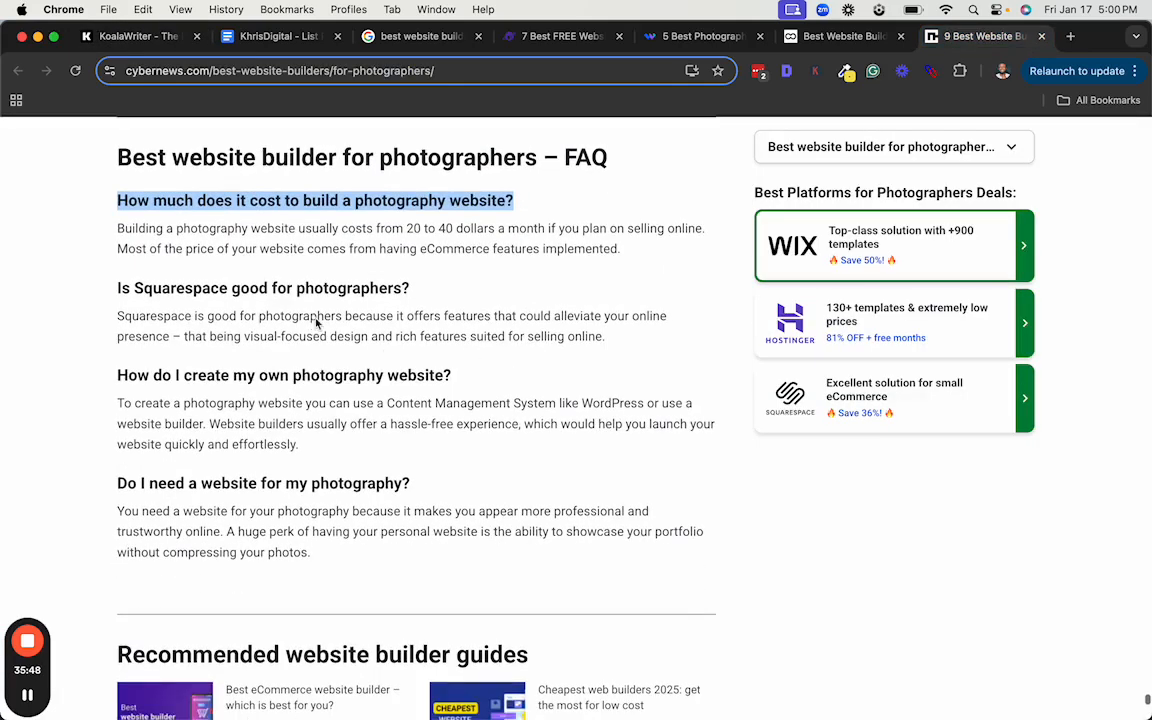
triple_click(288, 283)
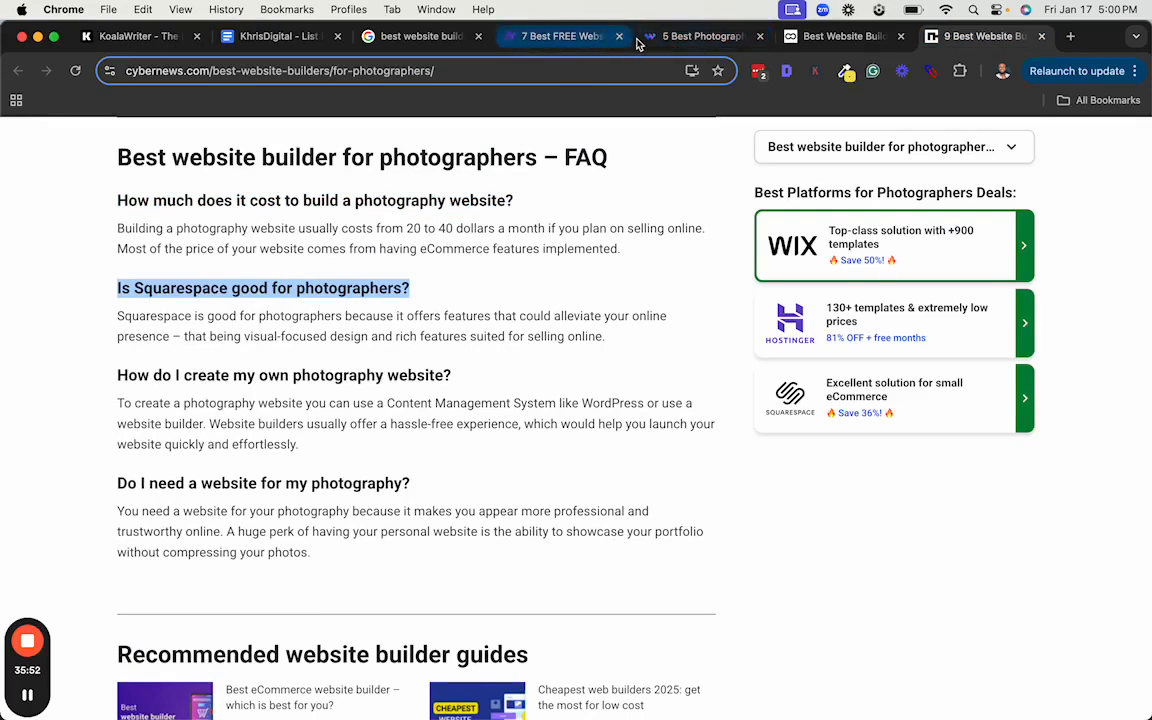
Copy the question "Is Wix a good site for photographers?" from the FAQ of the Website Planet article
click(580, 37)
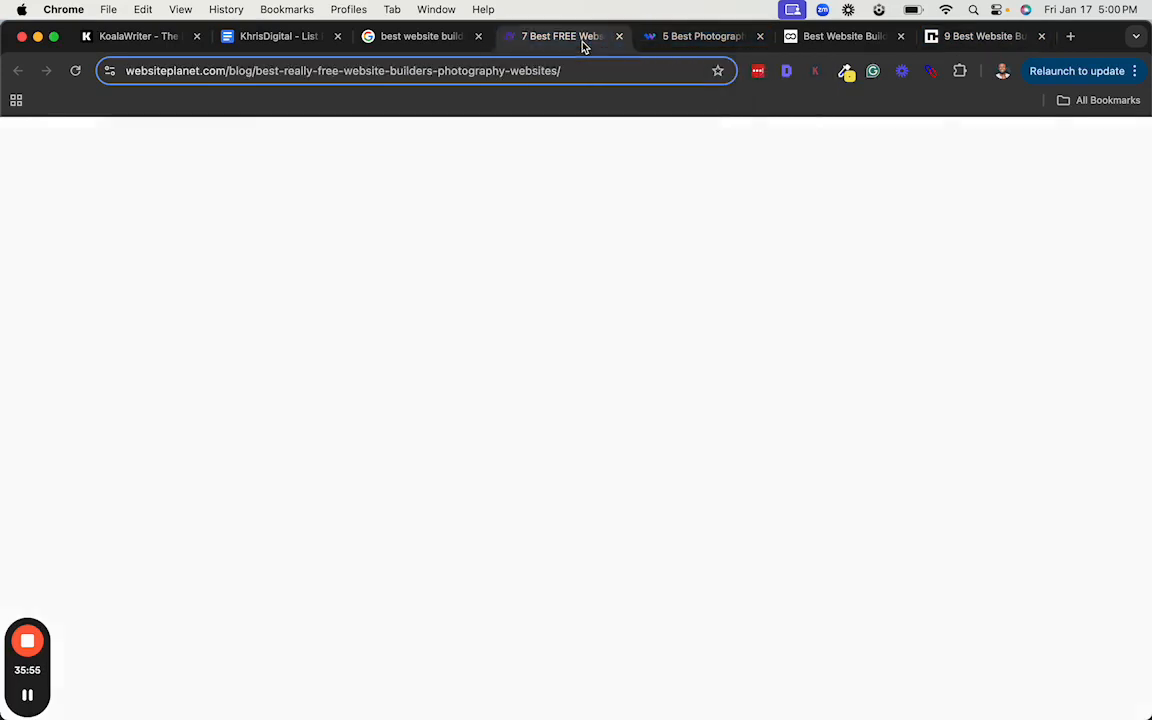
scroll(632, 344, down, 3)
scroll(632, 344, down, 10)
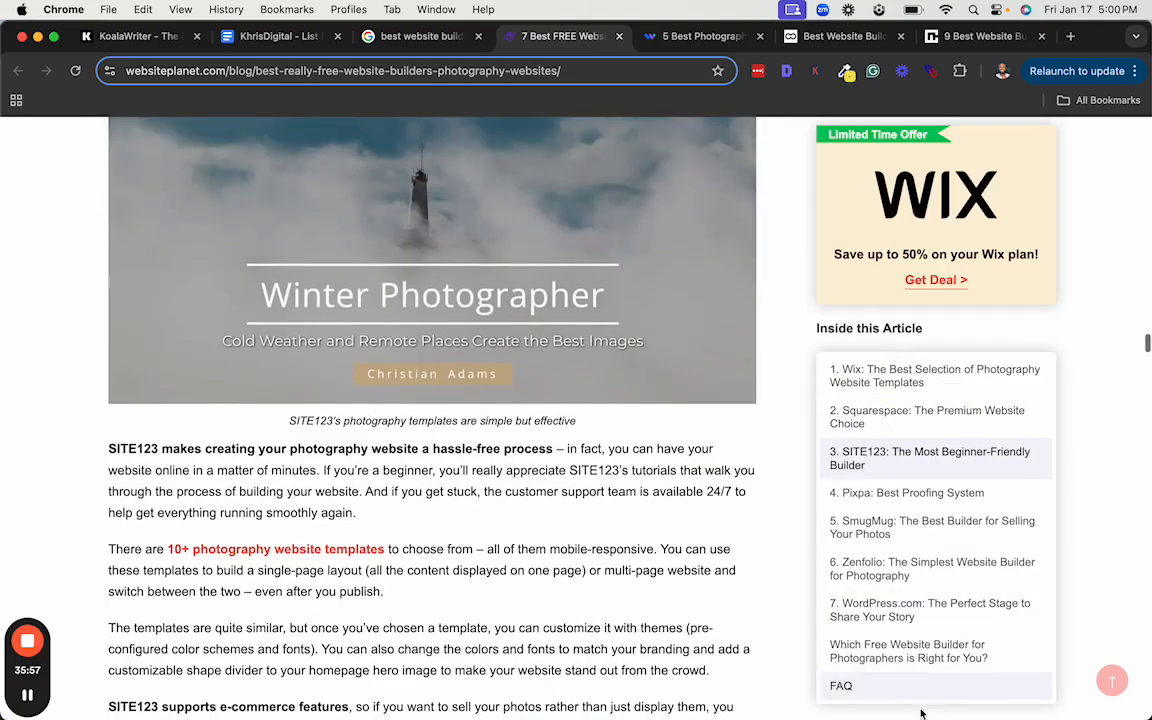
click(838, 686)
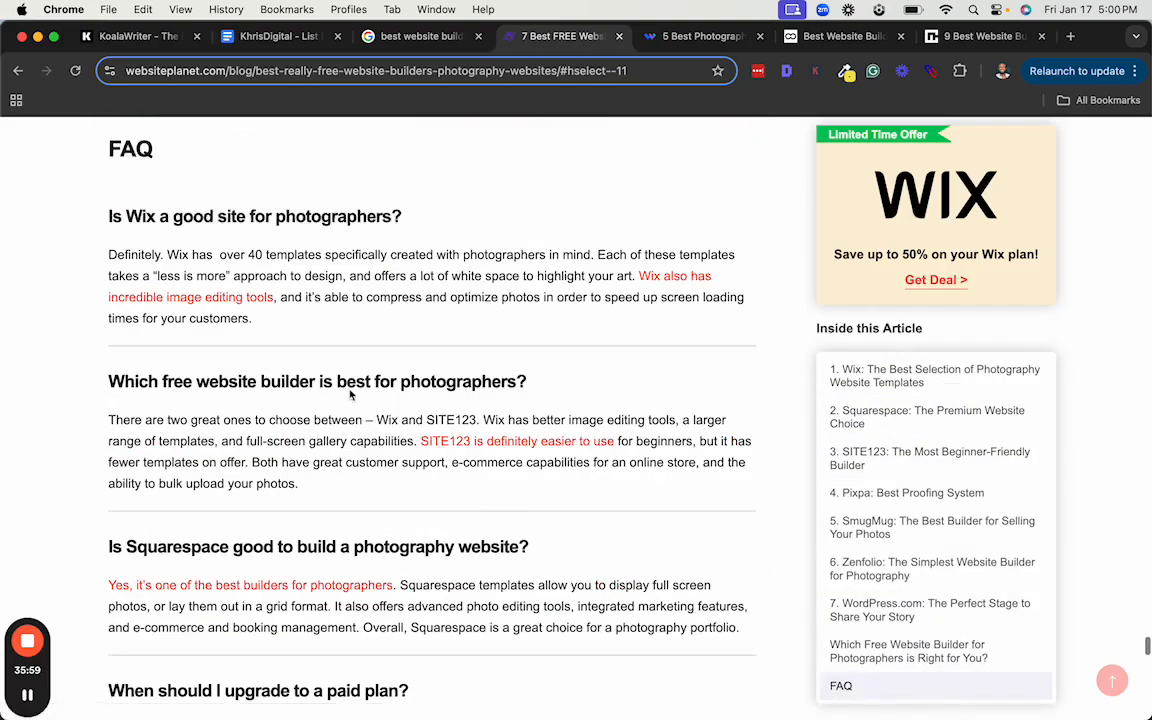
triple_click(285, 218)
key(super+c)
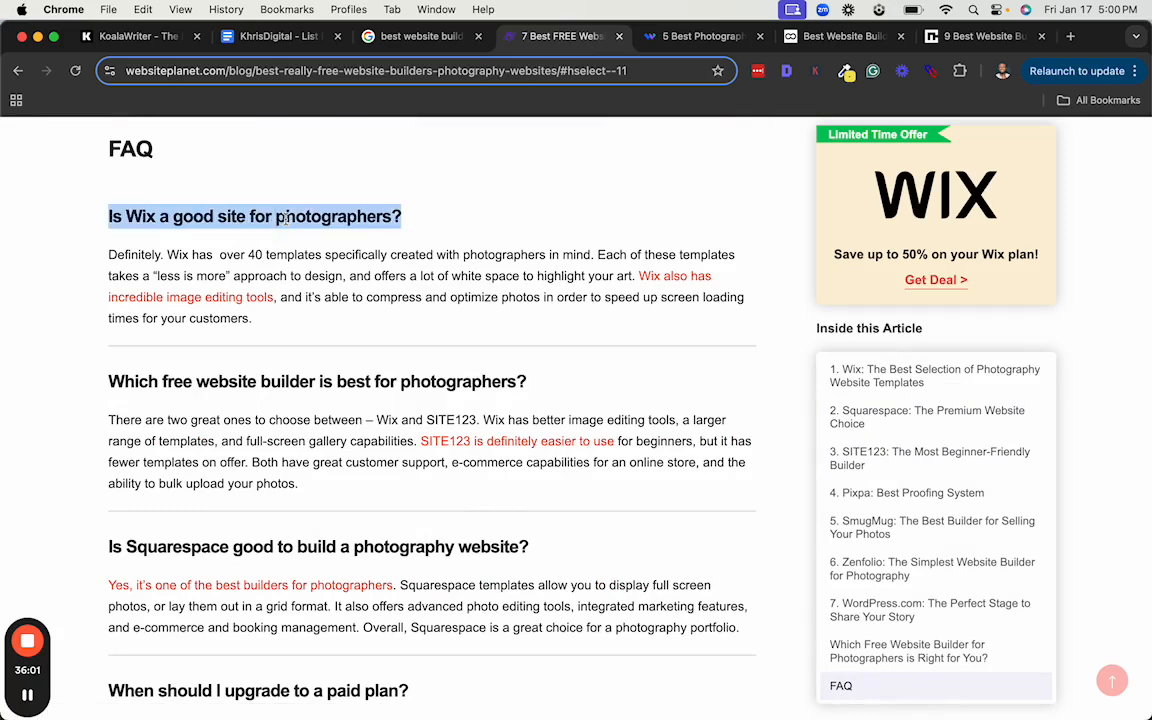
scroll(472, 440, down, 1)
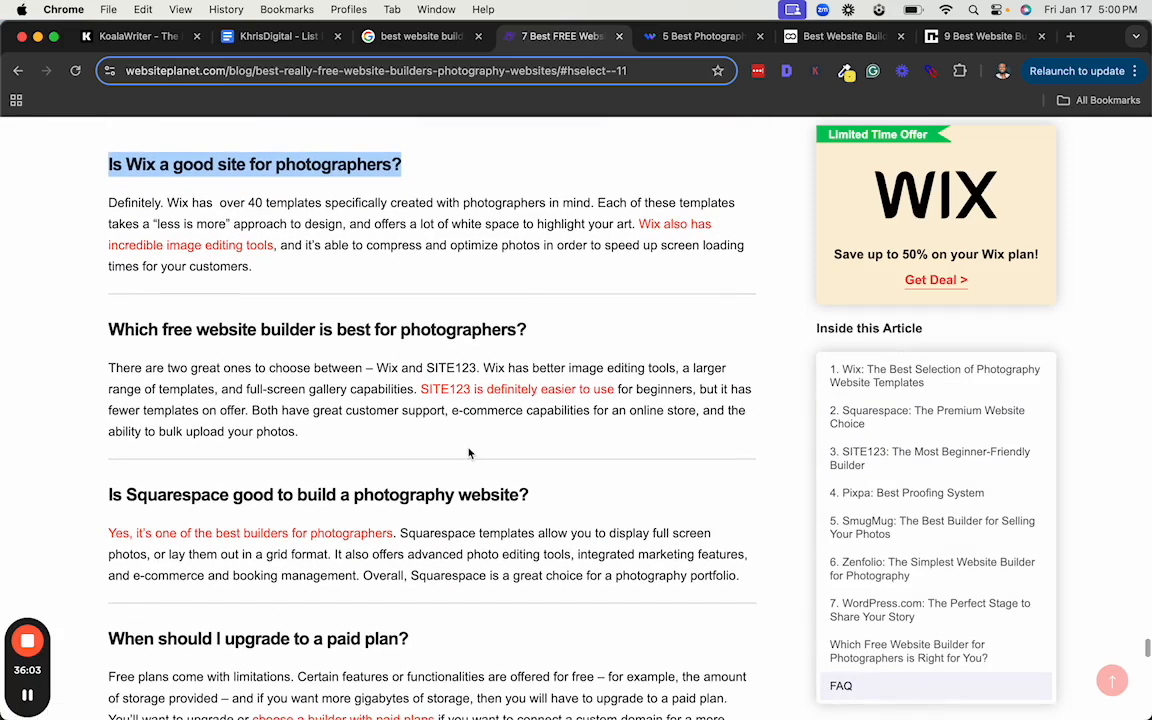
Replace the last FAQ question in the KoalaWriter outline with "Is Wix a good site for photographers?" and save it
click(143, 37)
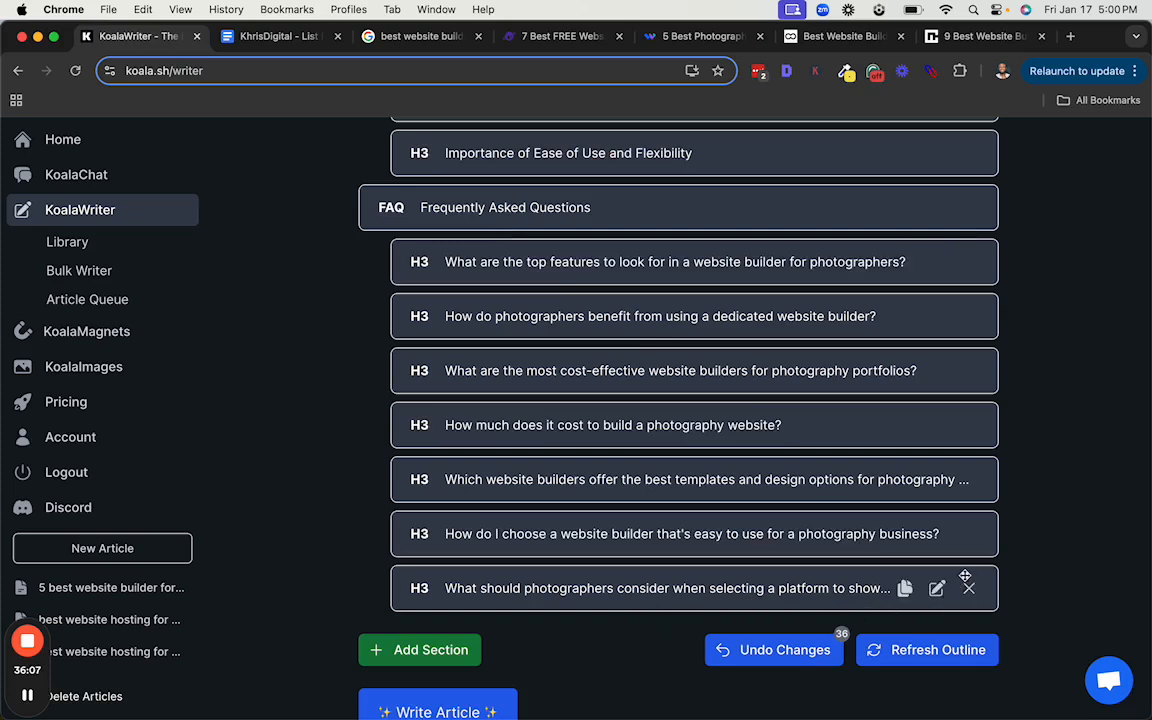
click(936, 589)
key(super+a)
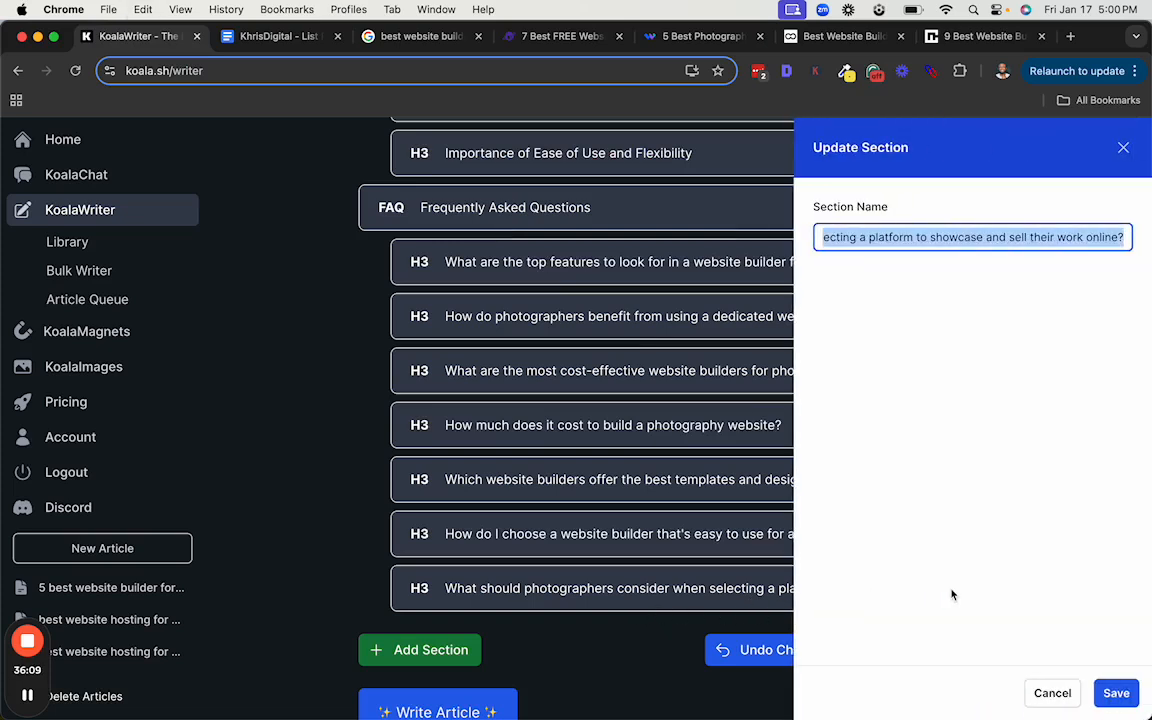
key(super+v)
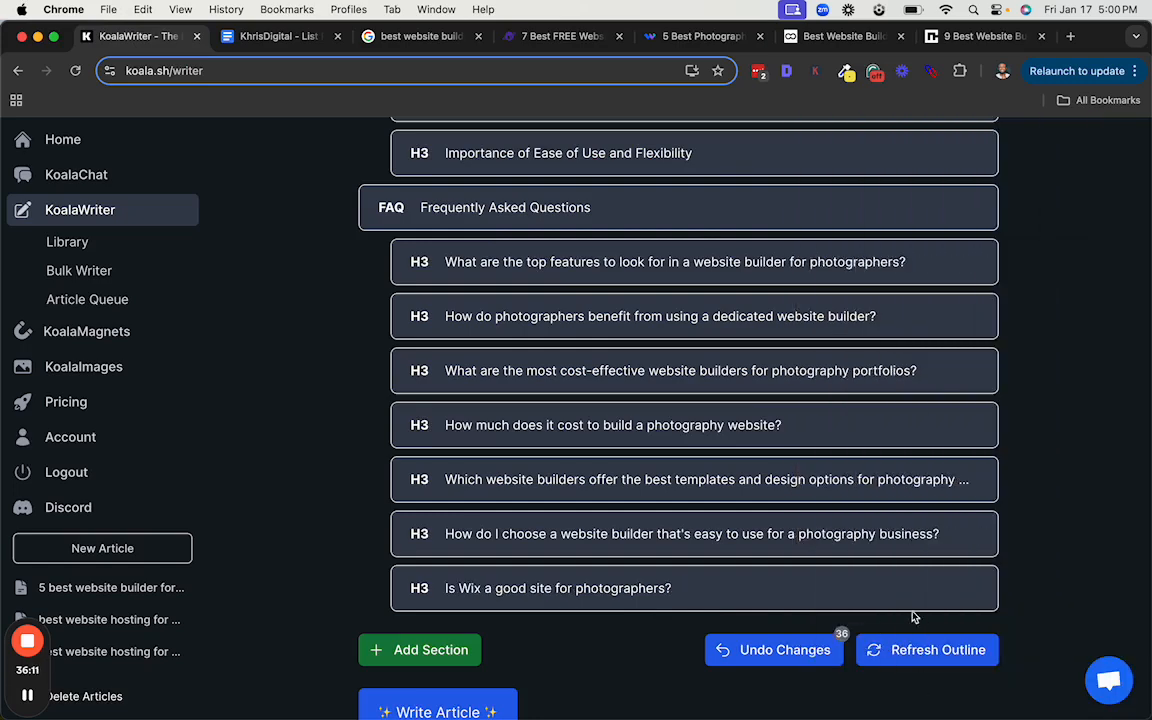
Duplicate the Wix FAQ question and replace "Wix" with "Squarespace" in the copy's section name
click(904, 588)
scroll(926, 571, down, 2)
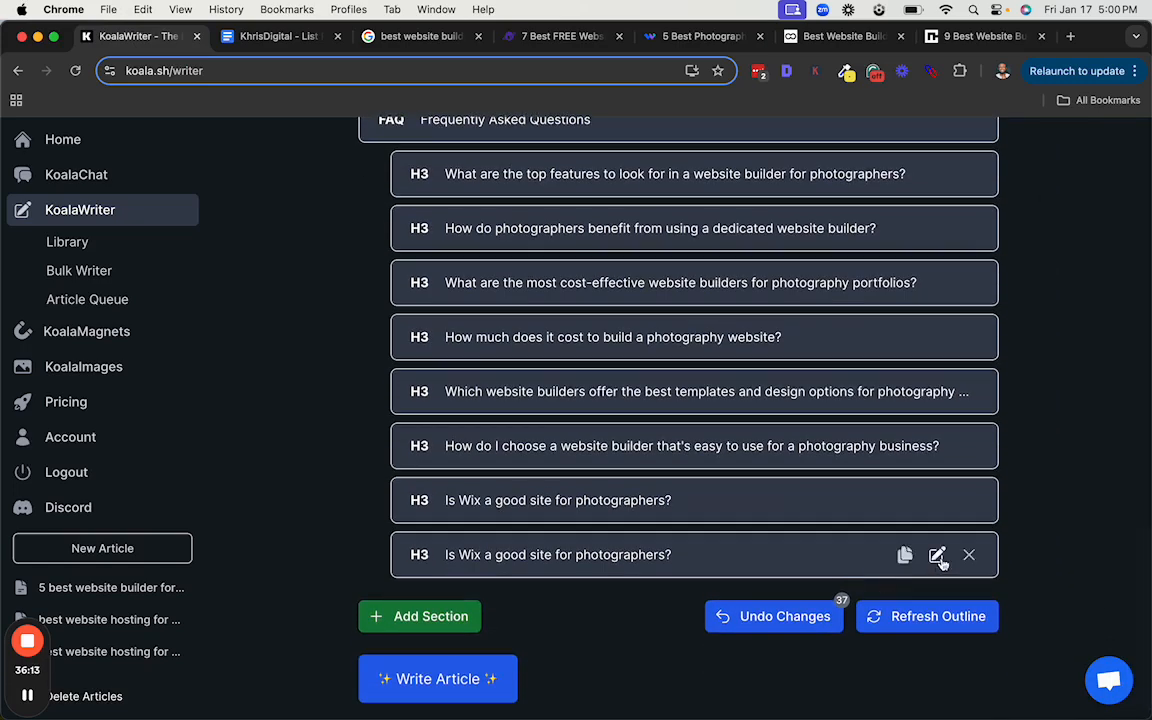
click(937, 554)
double_click(845, 237)
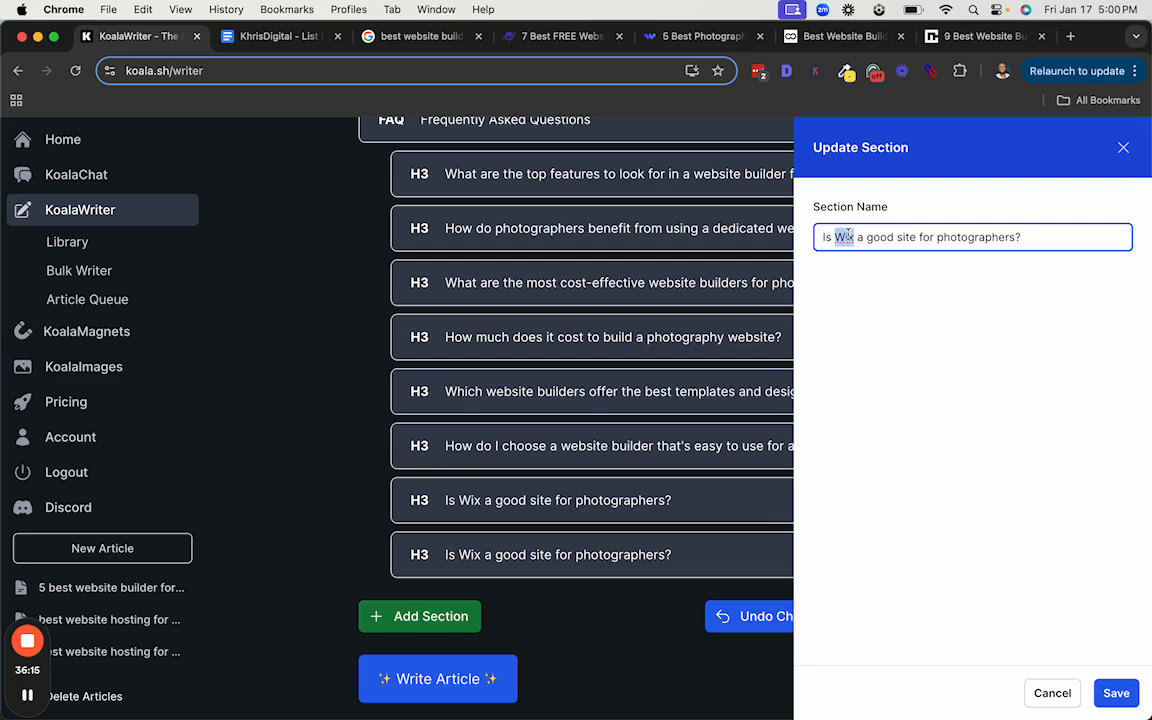
text(Squaresp)
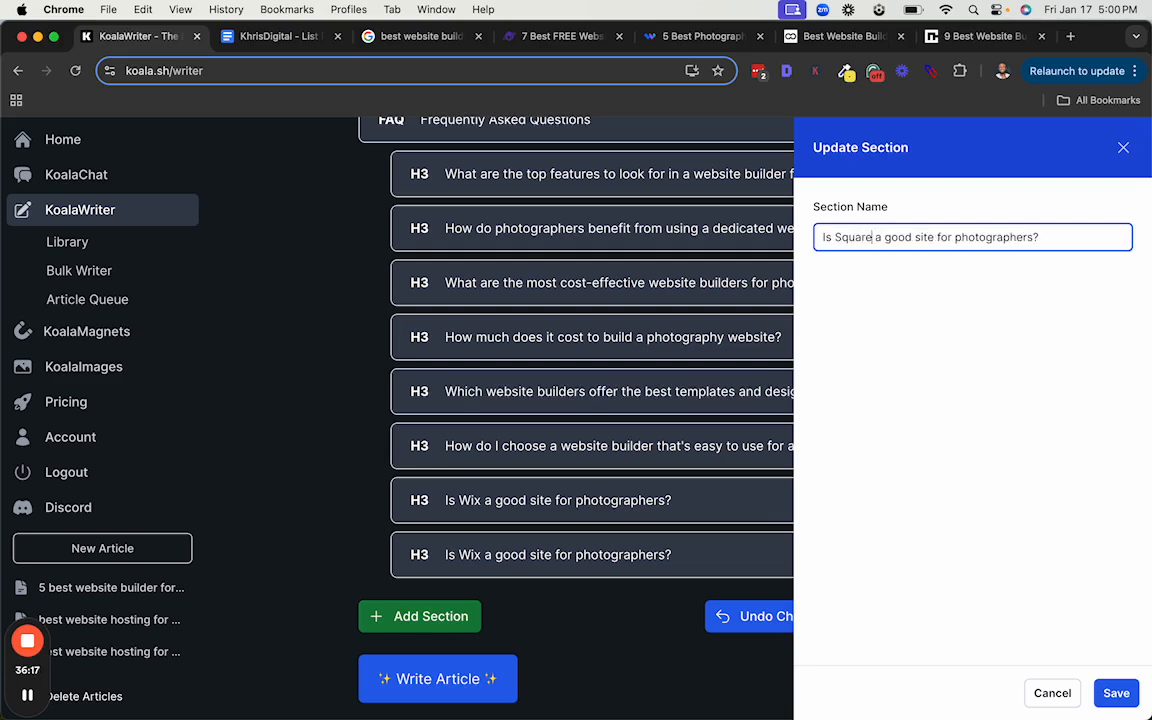
text(ace)
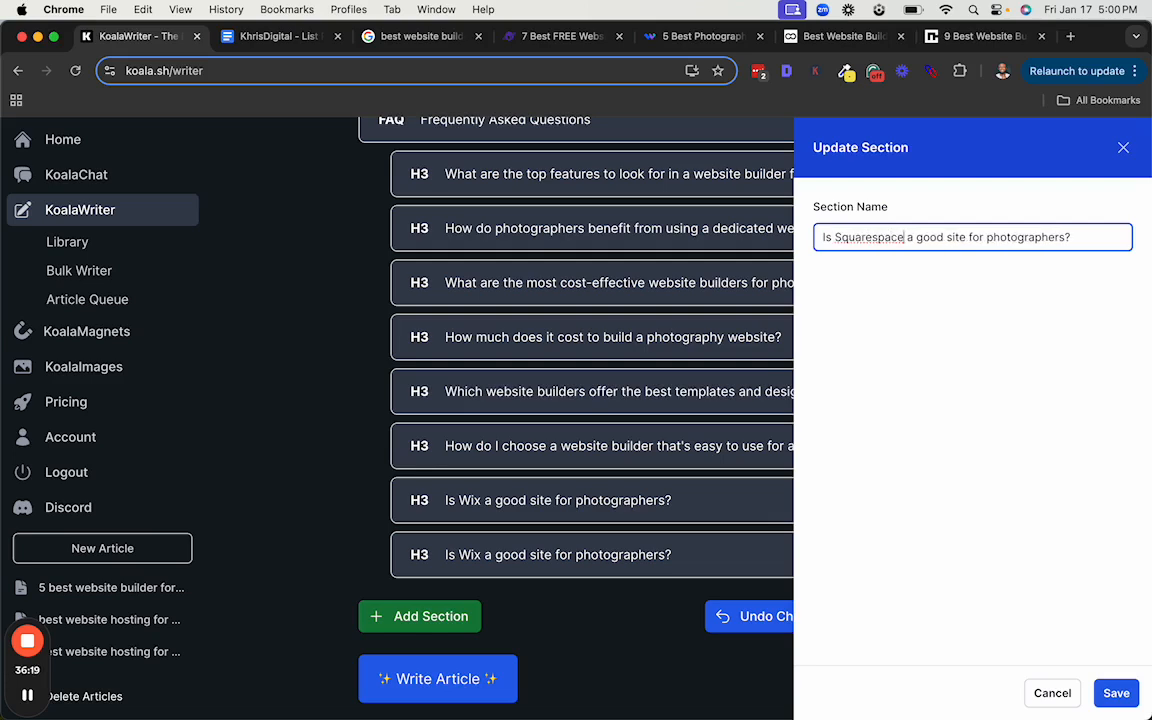
Reword the duplicated question as "Is Squarespace a platform for photographers?" and save the section
double_click(928, 237)
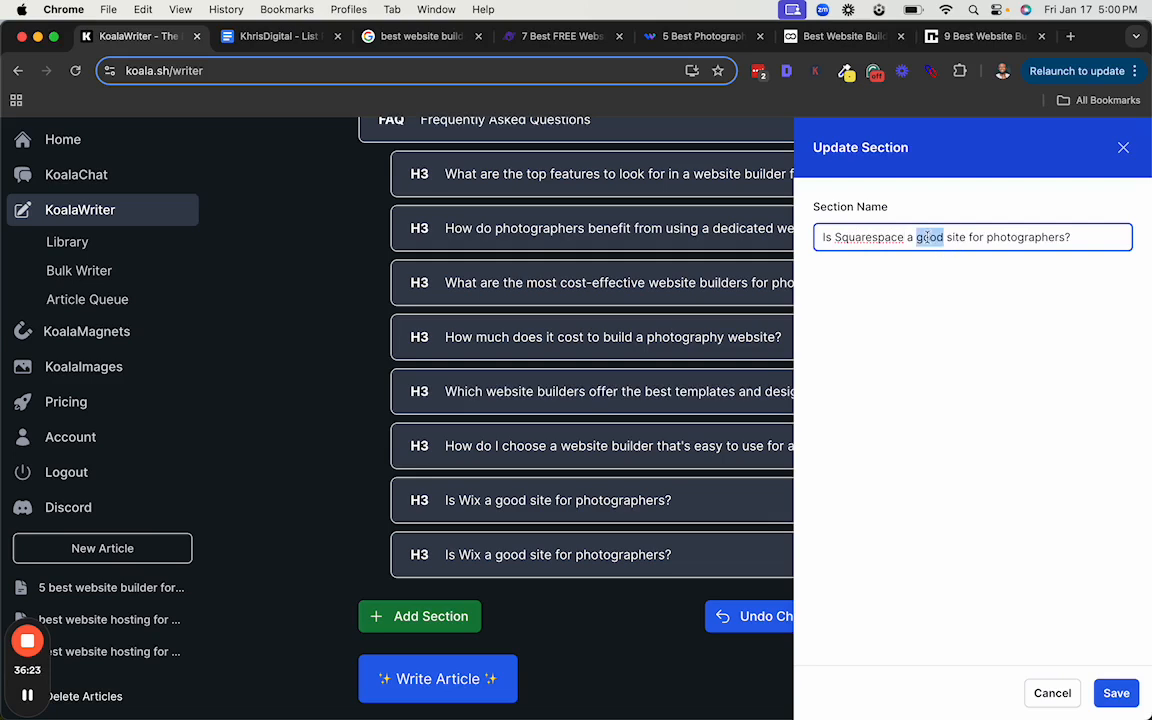
text(platform)
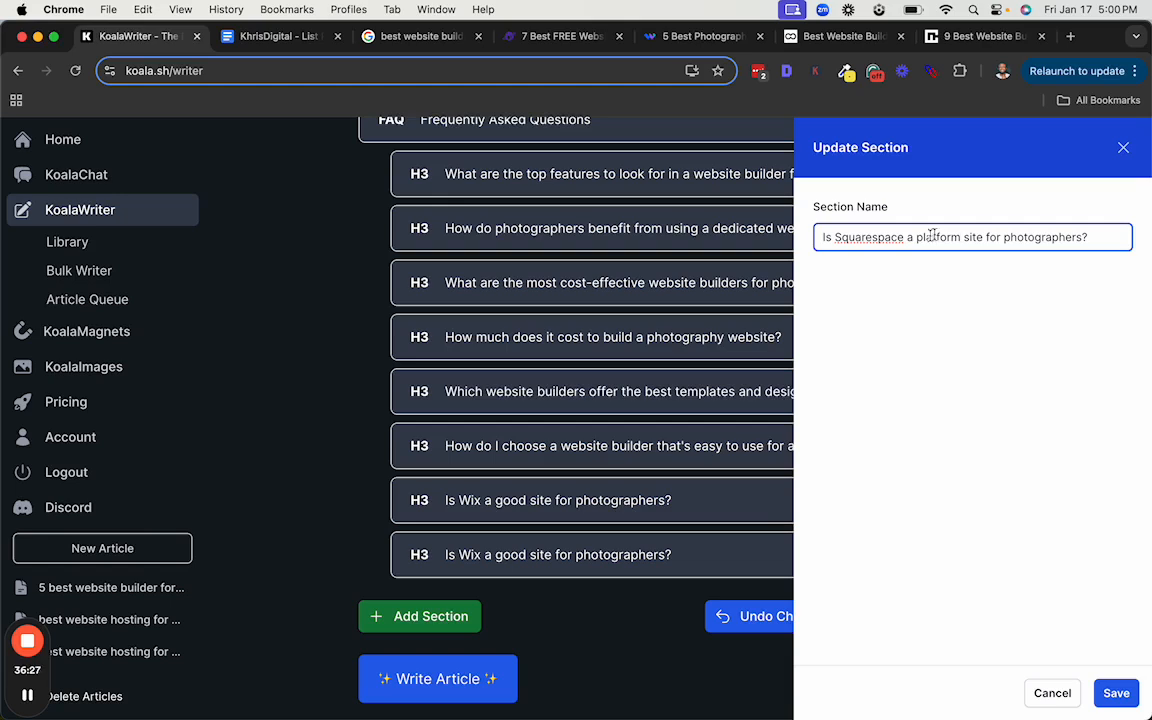
key(super+z)
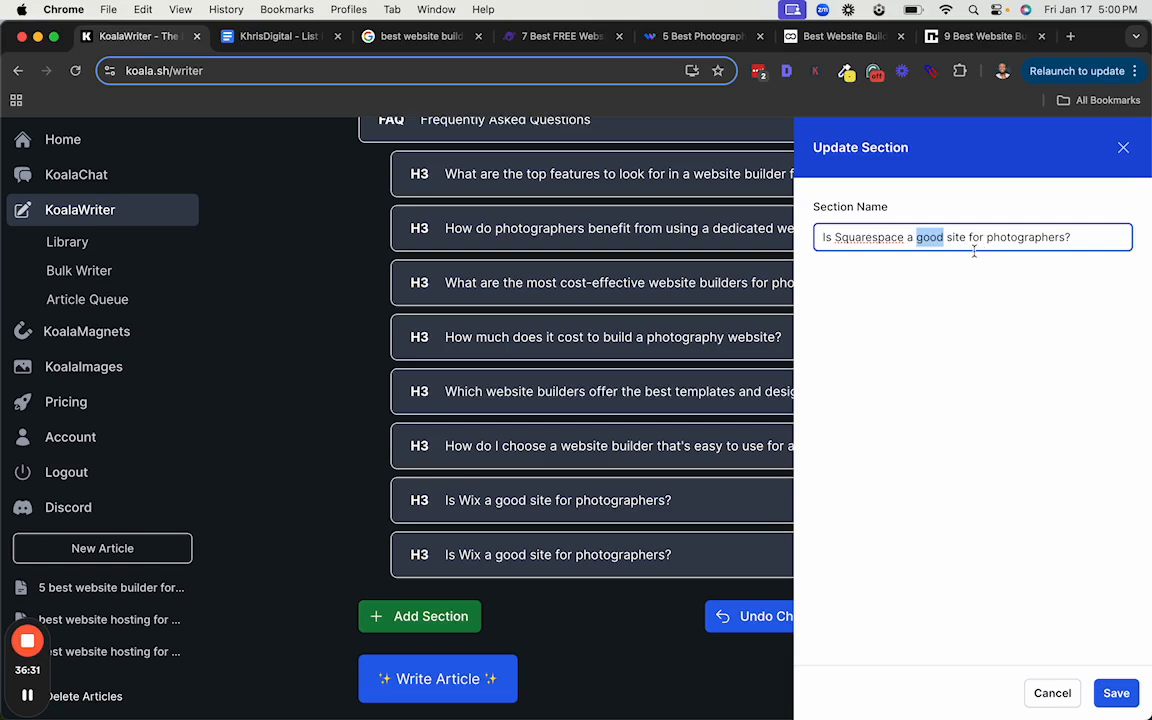
key(super+shift+z)
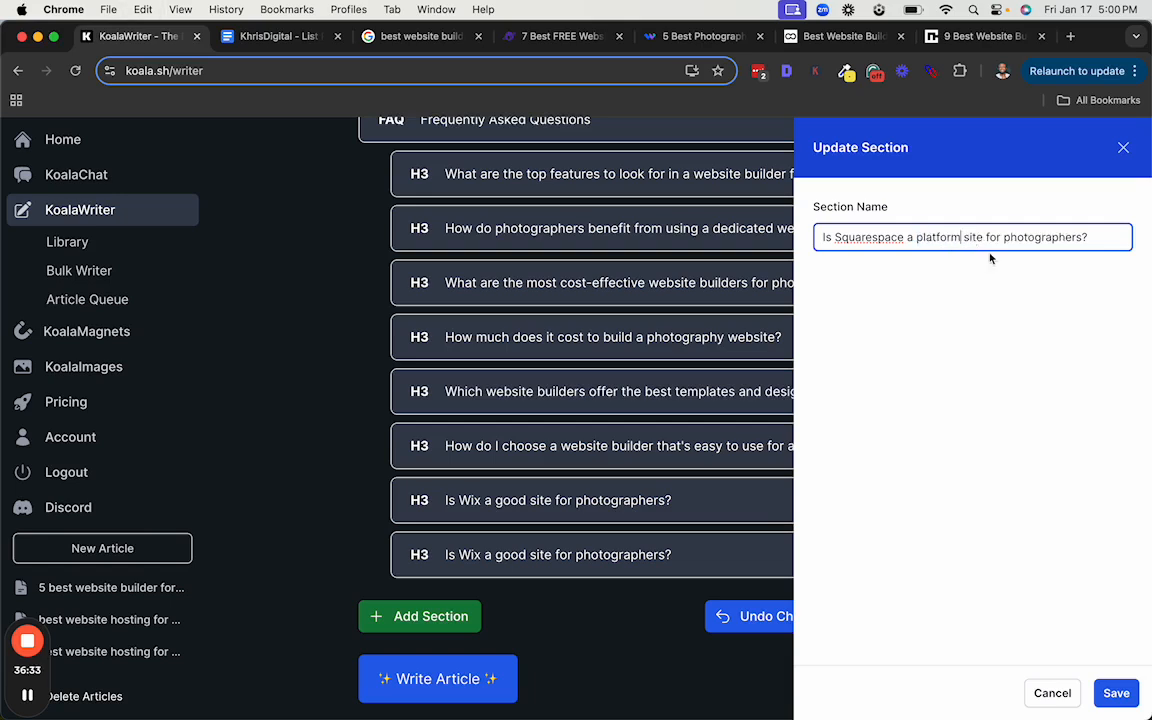
double_click(973, 238)
key(BackSpace)
key(Return)
Check the whole outline once more and generate the article from it
scroll(760, 270, up, 10)
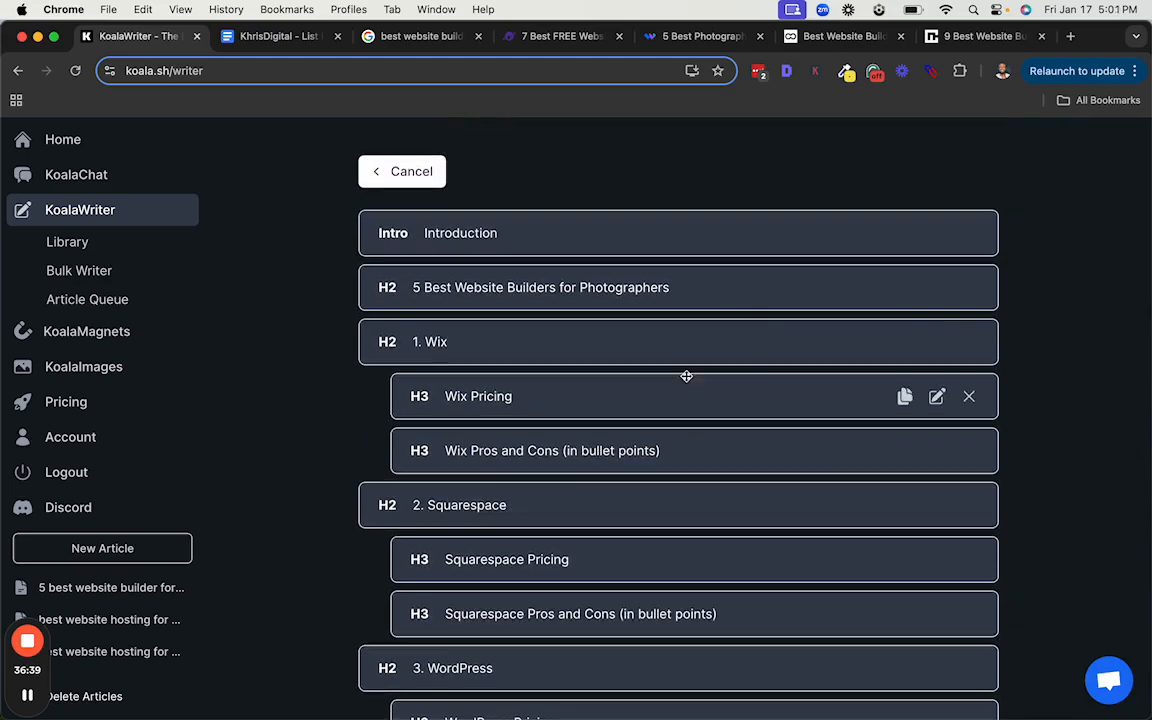
scroll(774, 324, down, 15)
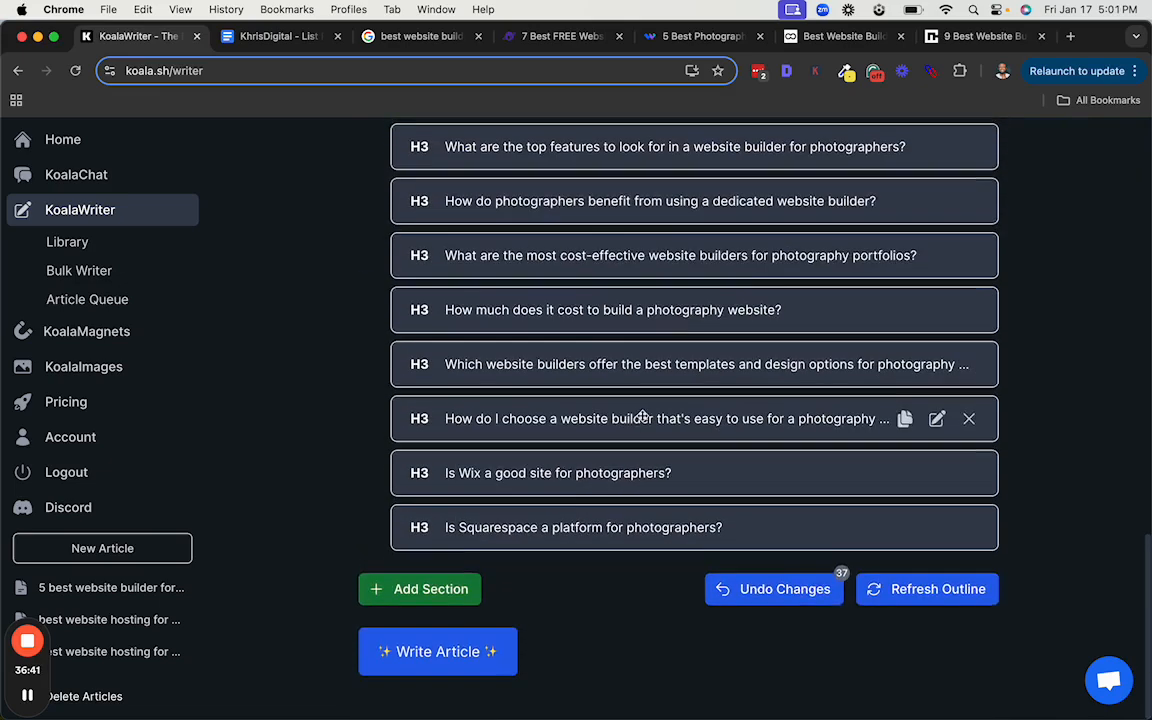
click(476, 674)
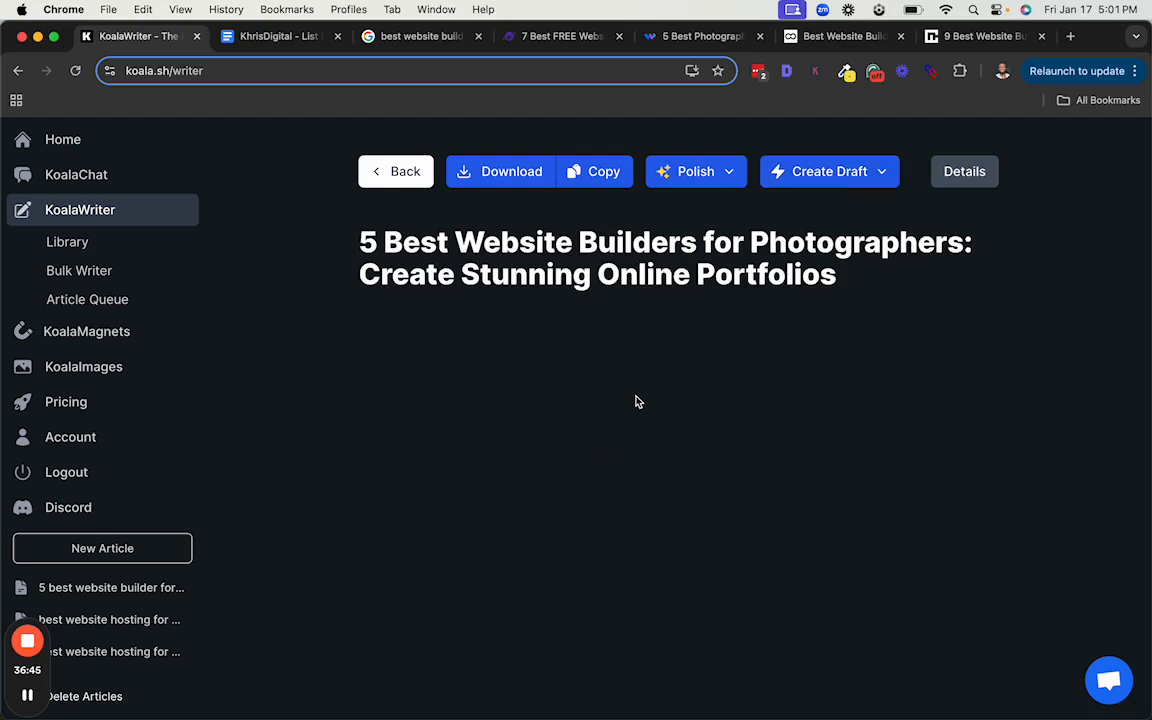
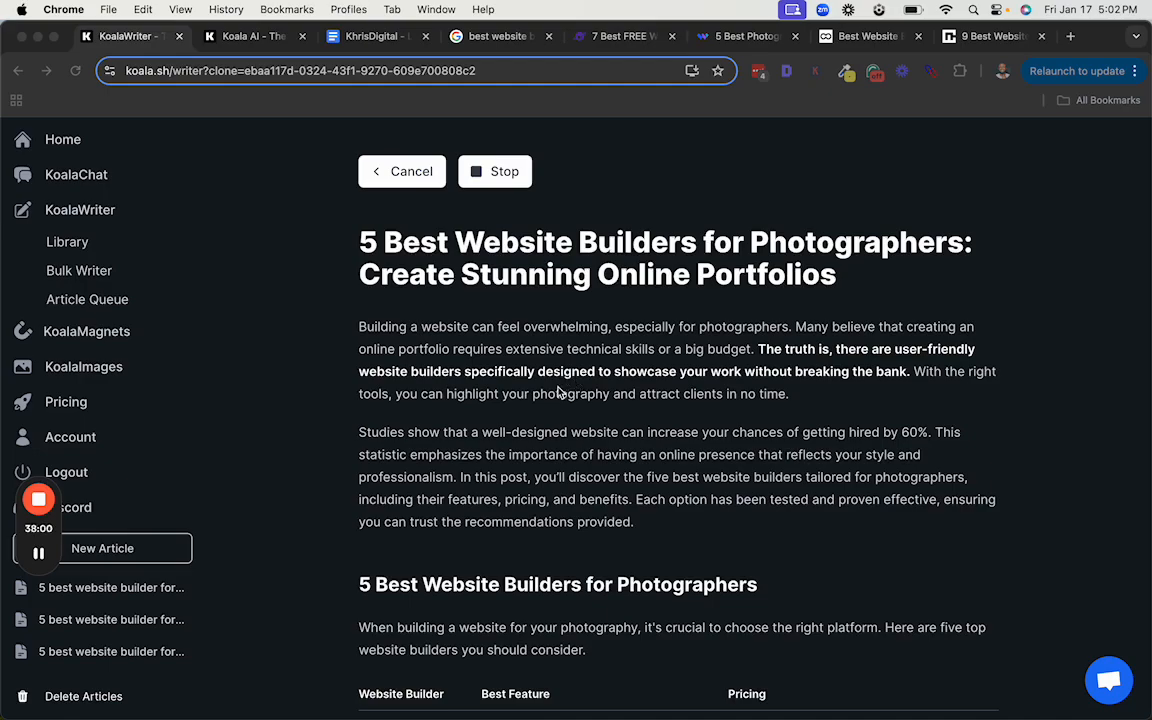
Skim the article while it generates and highlight the hiring statistic in the introduction
scroll(555, 390, down, 3)
scroll(558, 392, down, 10)
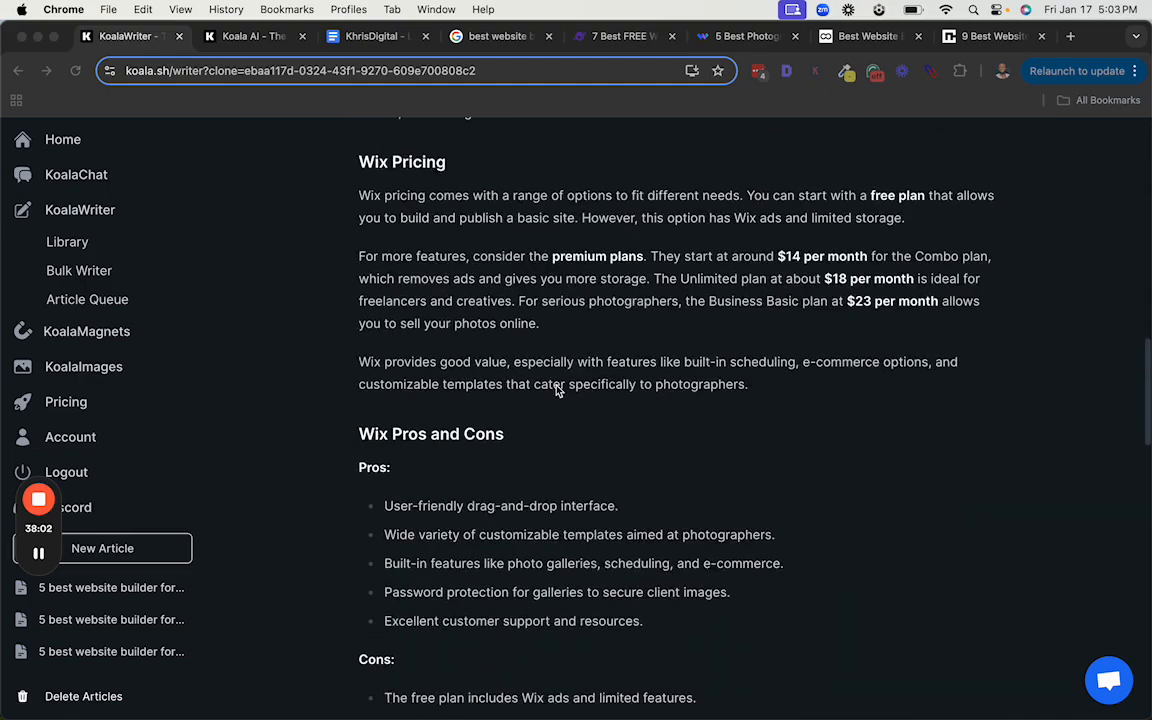
scroll(557, 390, down, 3)
scroll(557, 390, up, 20)
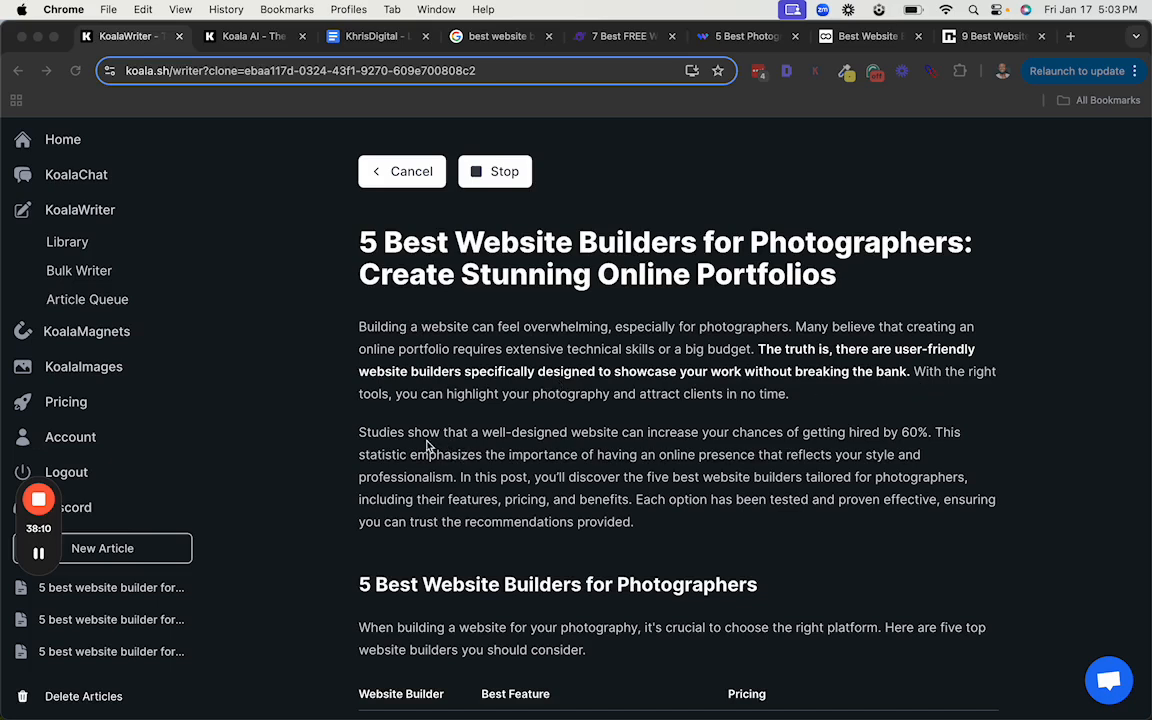
double_click(903, 432)
Look through the generated WordPress and Shopify sections and return to the start of the article
scroll(828, 440, down, 15)
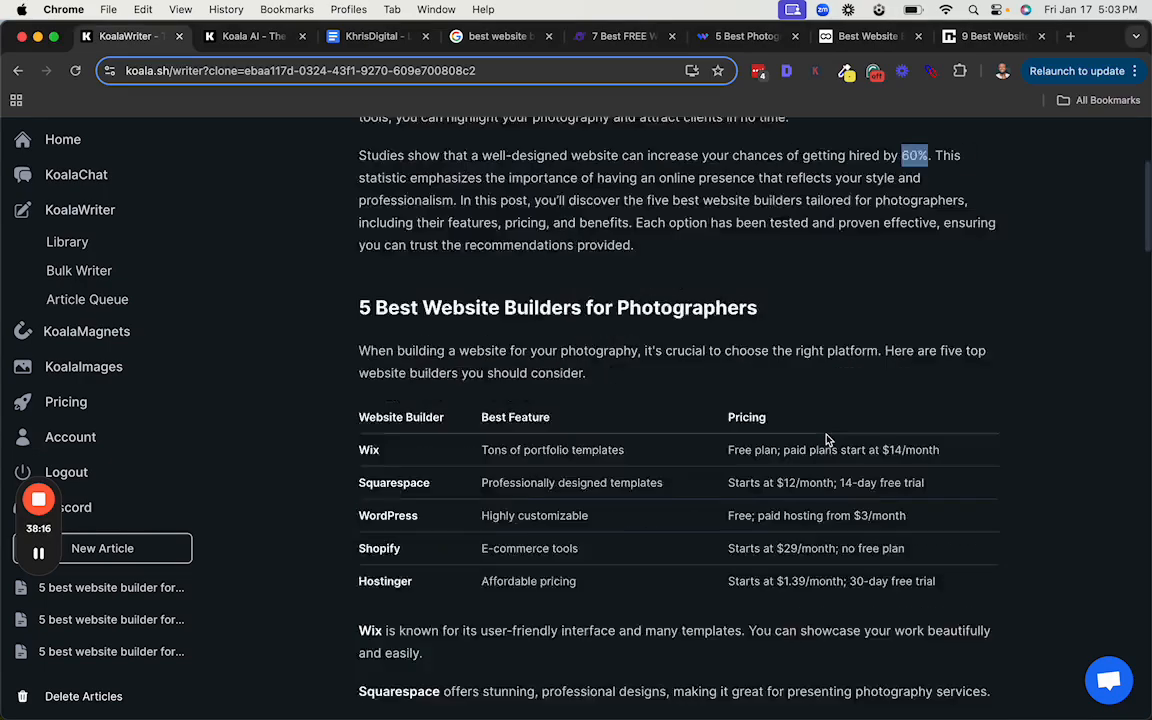
scroll(823, 433, up, 5)
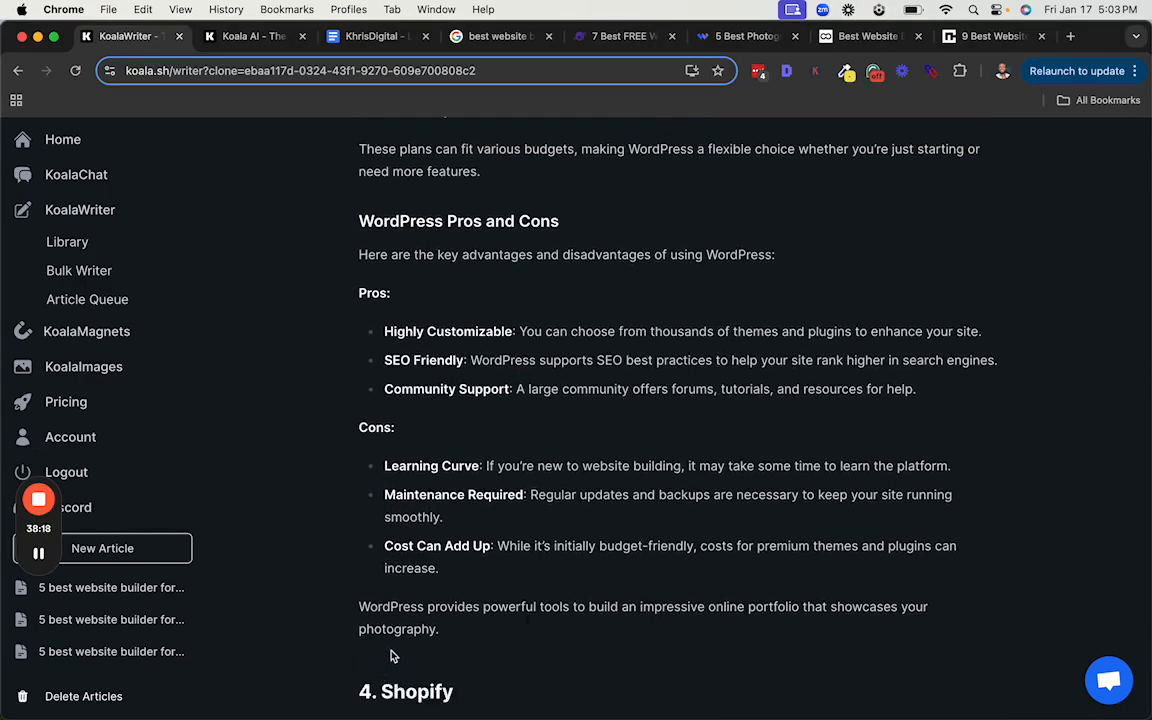
scroll(475, 625, down, 8)
scroll(490, 600, up, 5)
scroll(467, 590, down, 1)
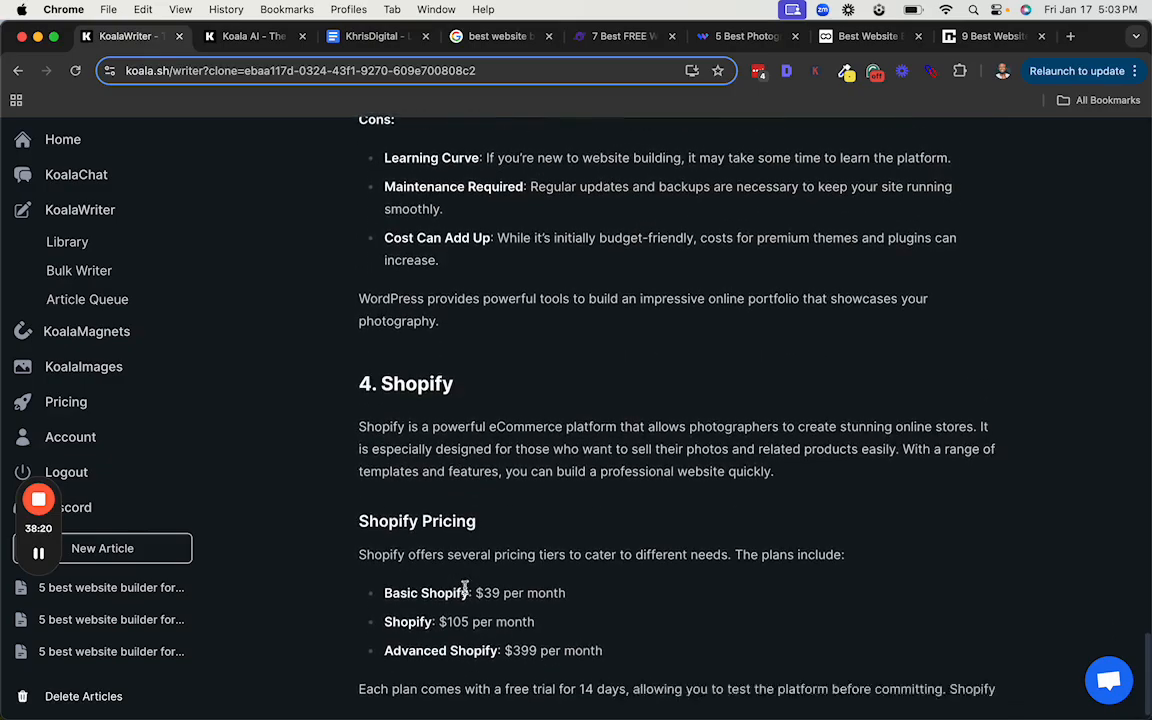
scroll(497, 575, up, 2)
scroll(499, 573, up, 20)
scroll(510, 550, down, 1)
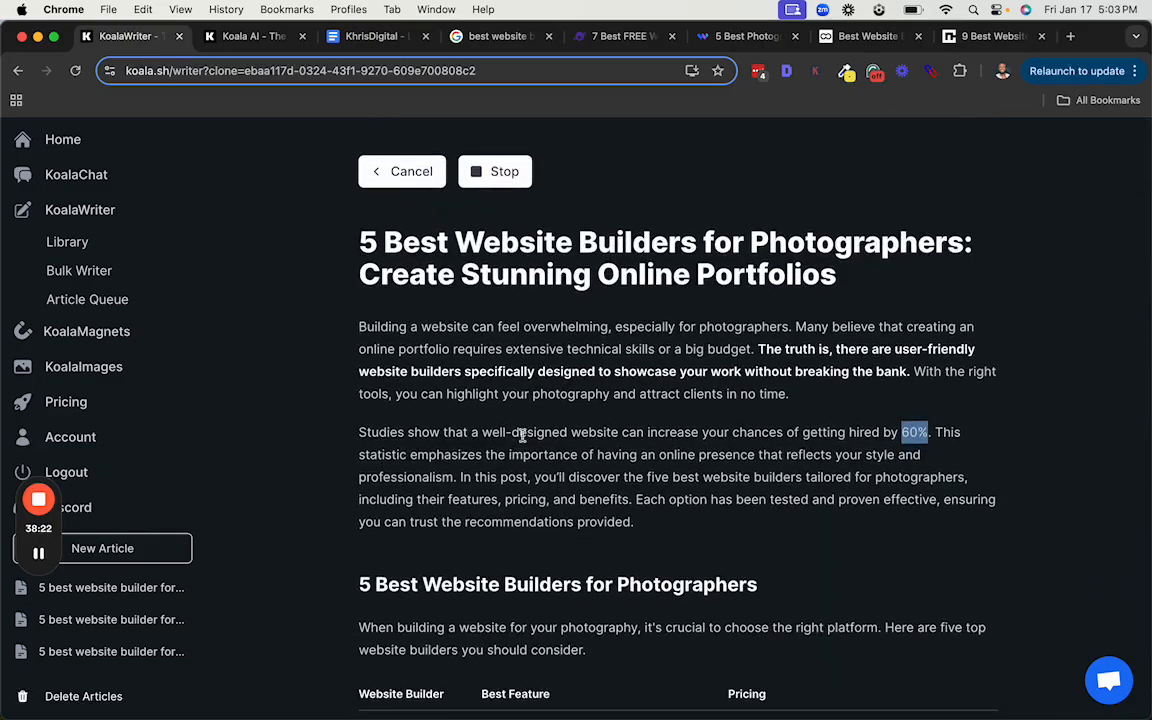
Review the website builder comparison table and highlight the short builder summaries and closing sentence below it
scroll(534, 426, down, 1)
scroll(536, 425, down, 3)
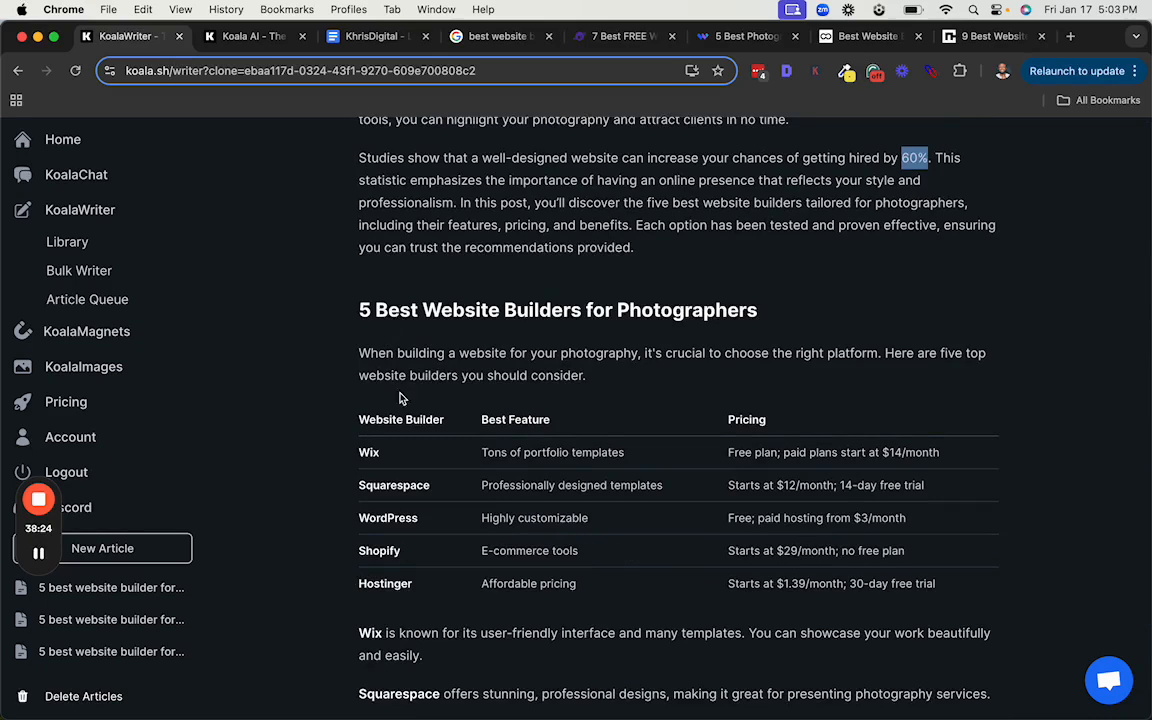
scroll(420, 430, down, 1)
drag(373, 391, 405, 411)
click(411, 549)
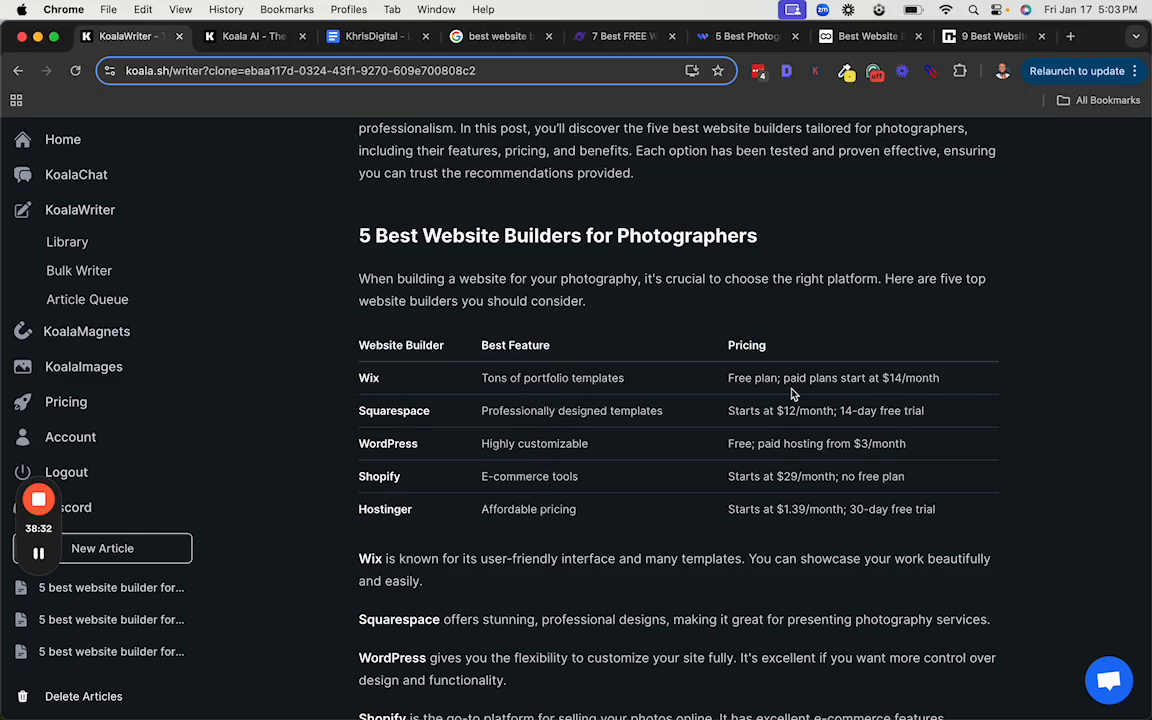
scroll(700, 470, down, 5)
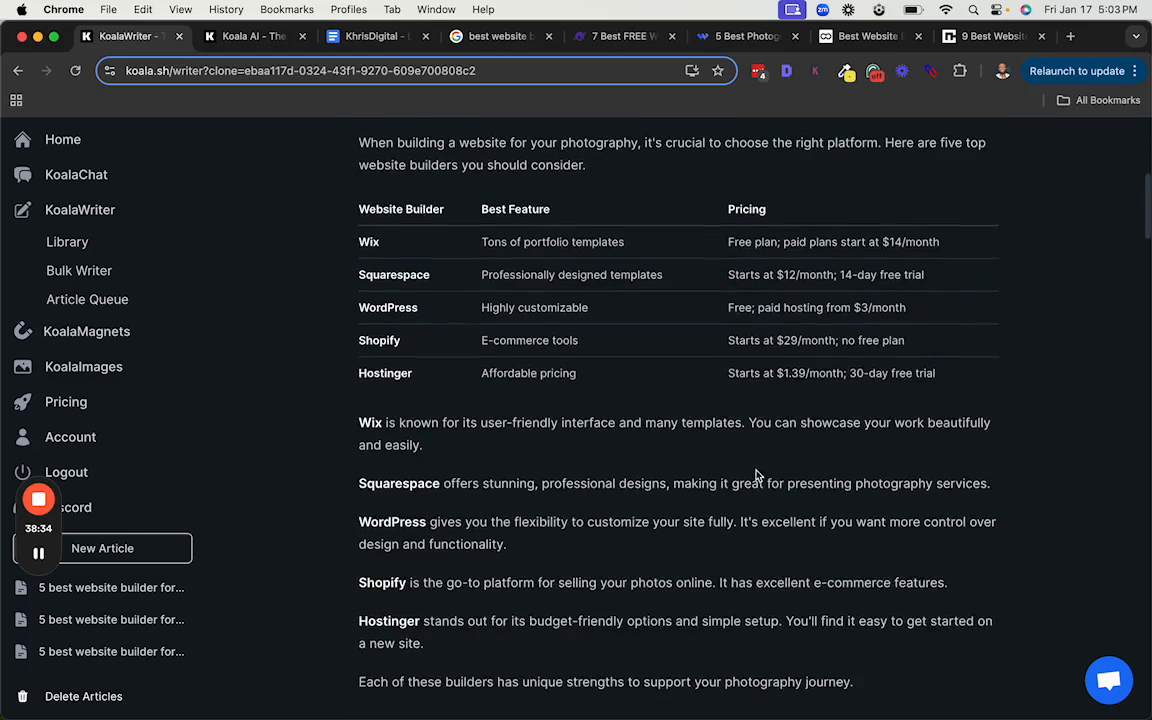
scroll(600, 462, down, 1)
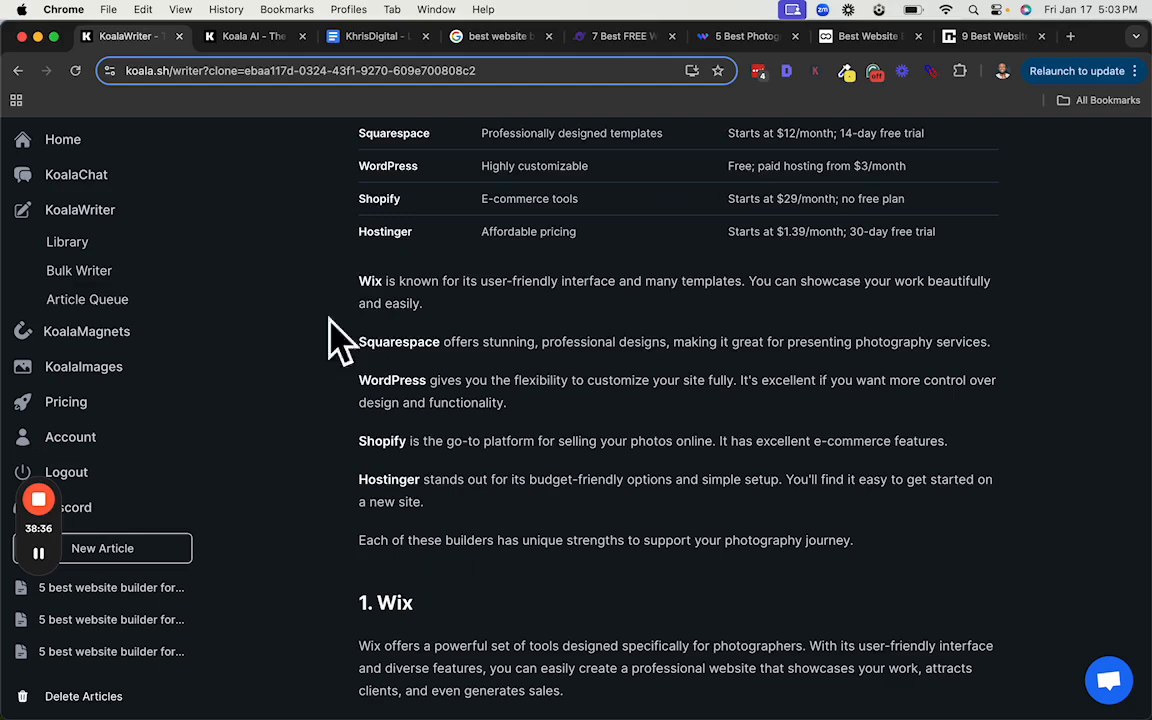
drag(362, 281, 773, 515)
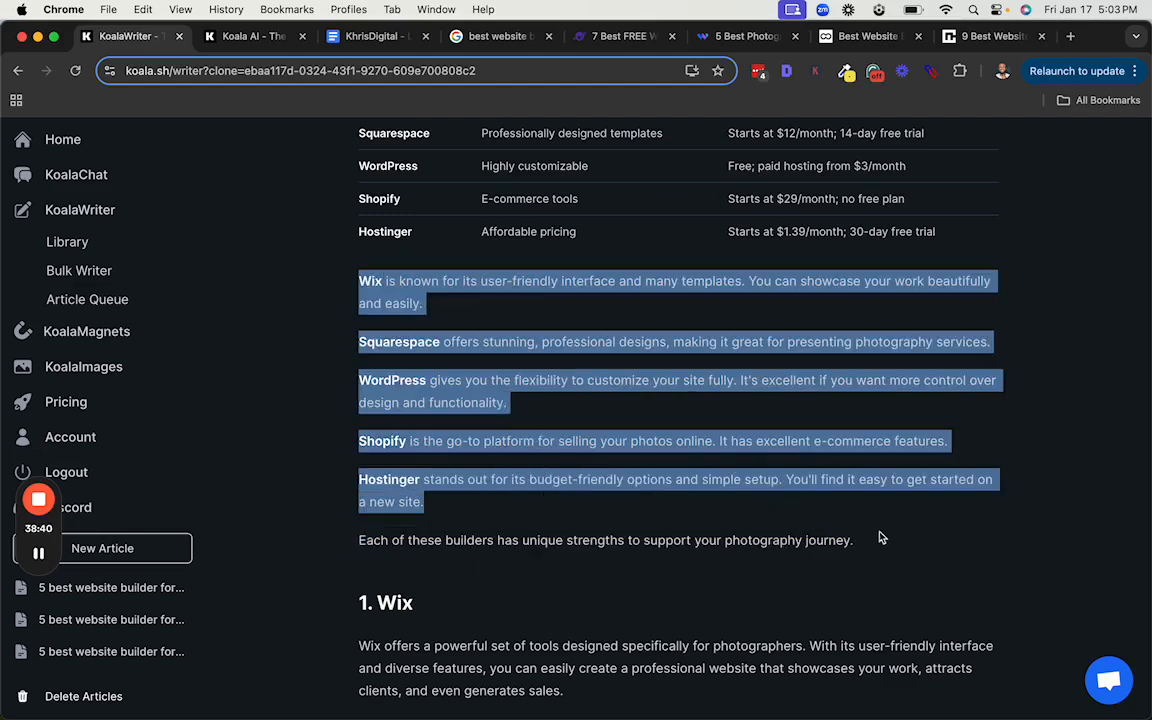
drag(880, 538, 855, 540)
scroll(683, 425, up, 1)
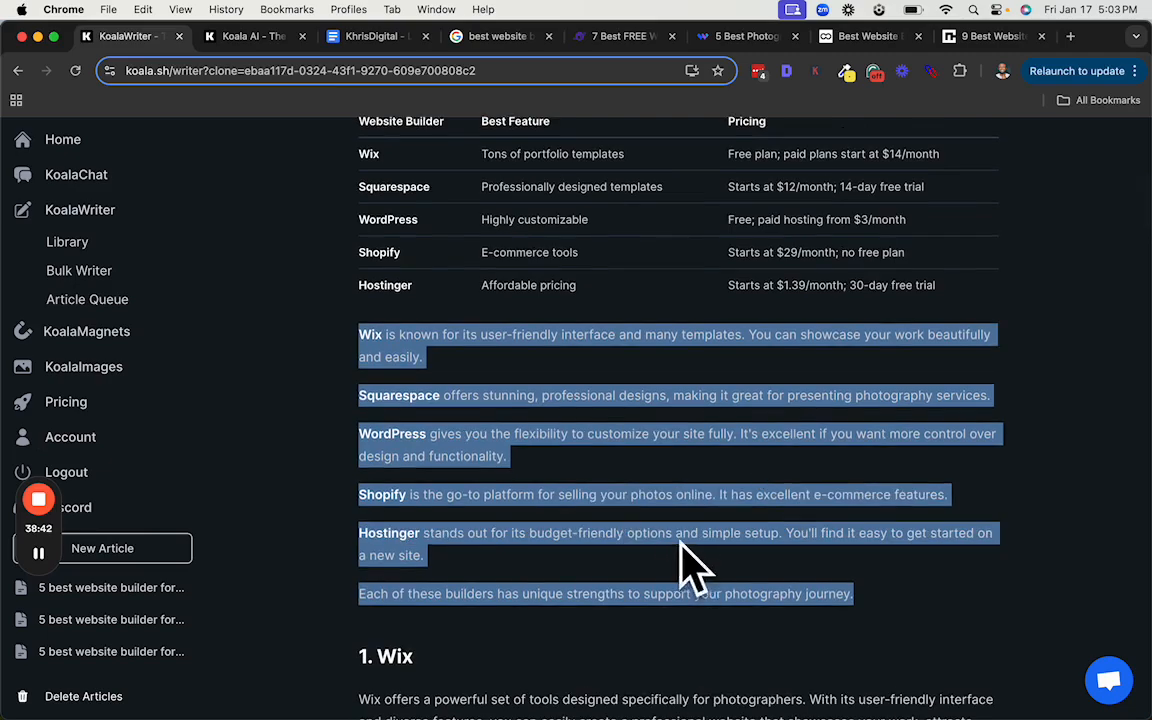
Read through the Wix, Squarespace and WordPress sections, checking their pricing and pros and cons
scroll(488, 440, down, 5)
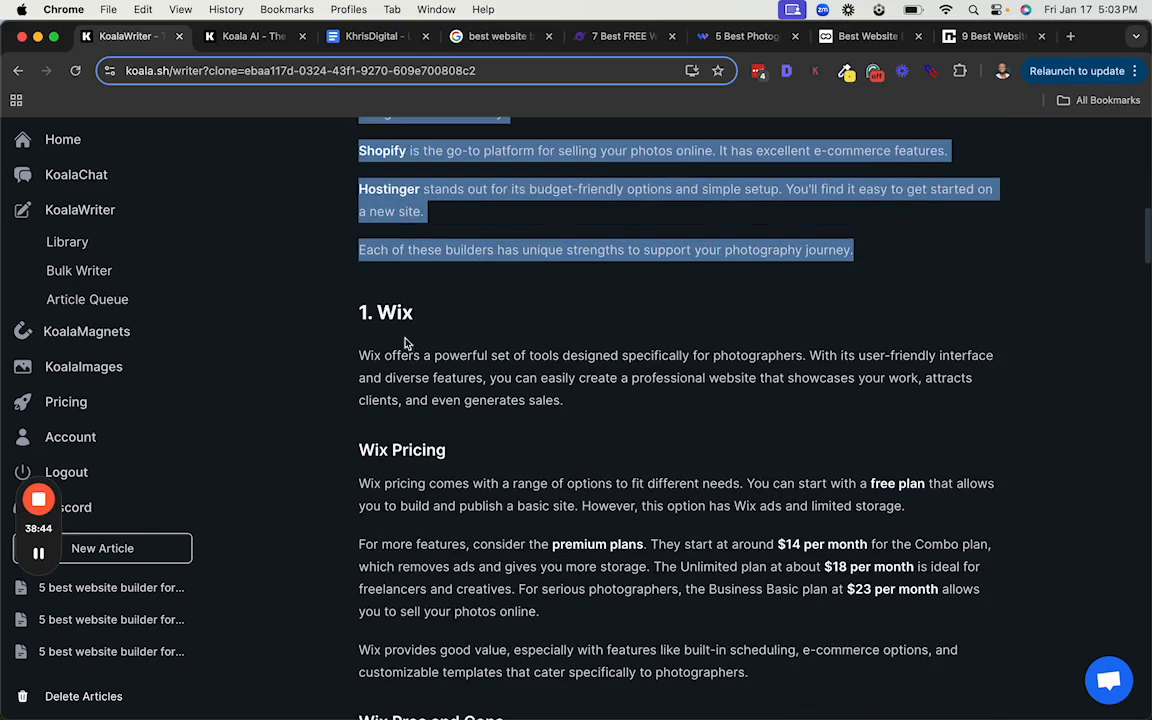
scroll(391, 320, down, 2)
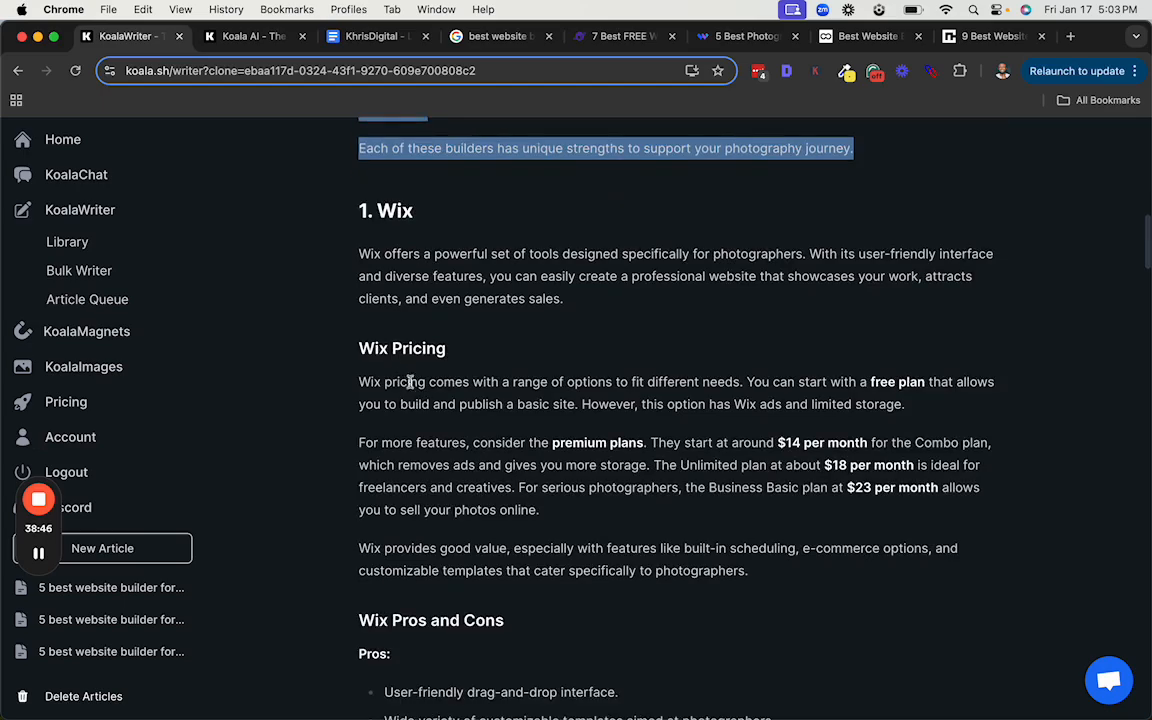
scroll(506, 410, down, 10)
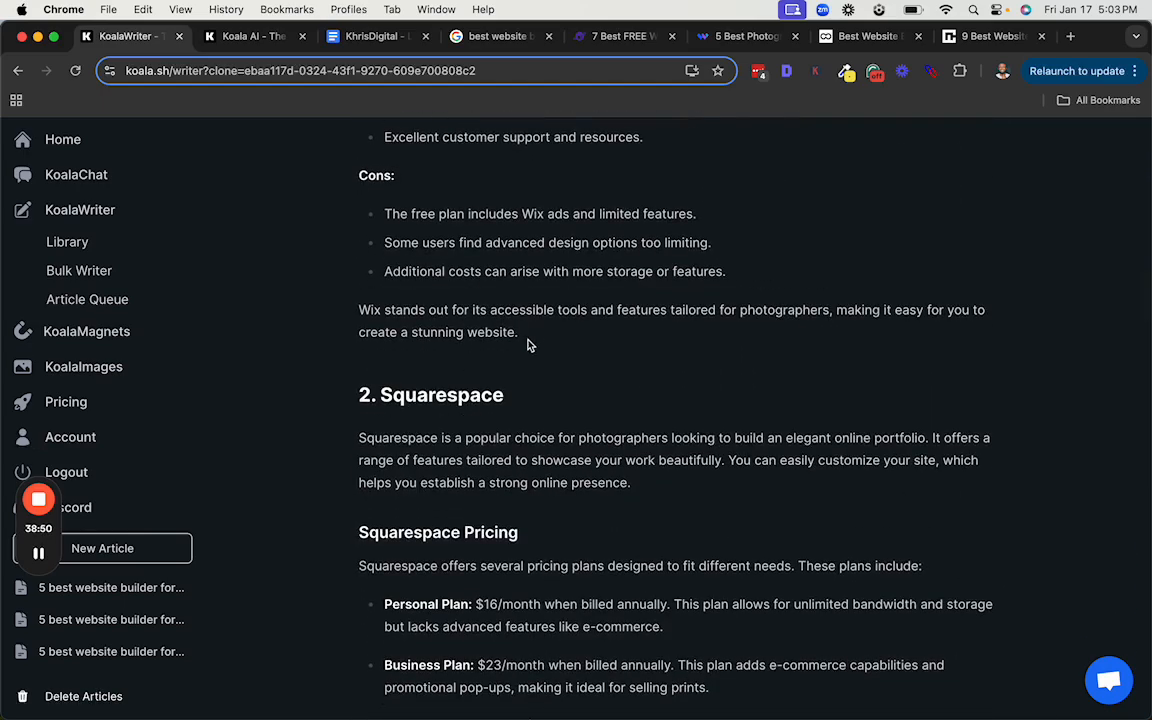
scroll(480, 380, down, 5)
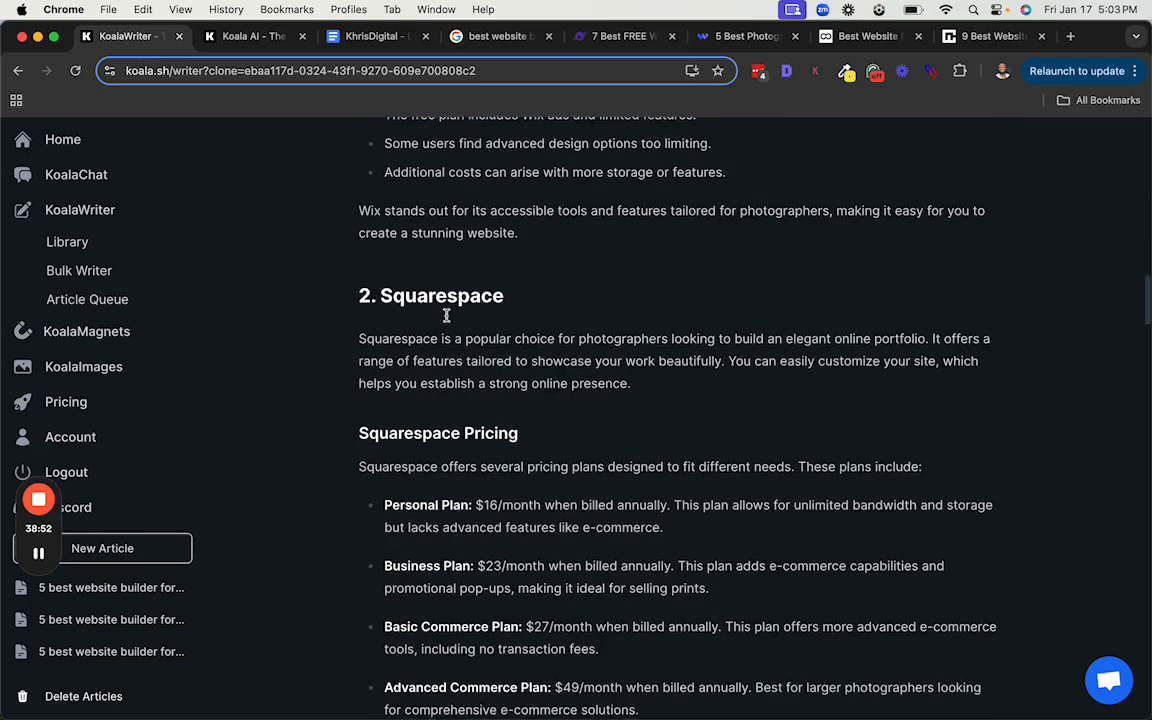
scroll(510, 330, down, 3)
scroll(515, 320, down, 5)
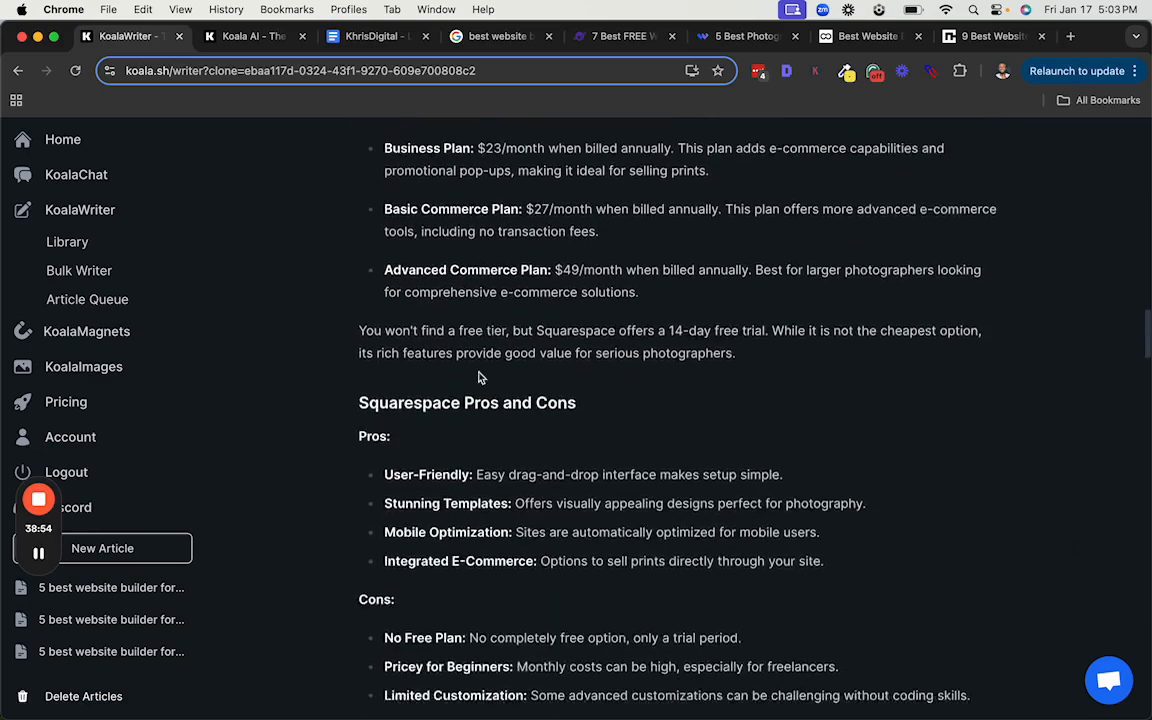
scroll(455, 374, down, 1)
scroll(455, 376, down, 20)
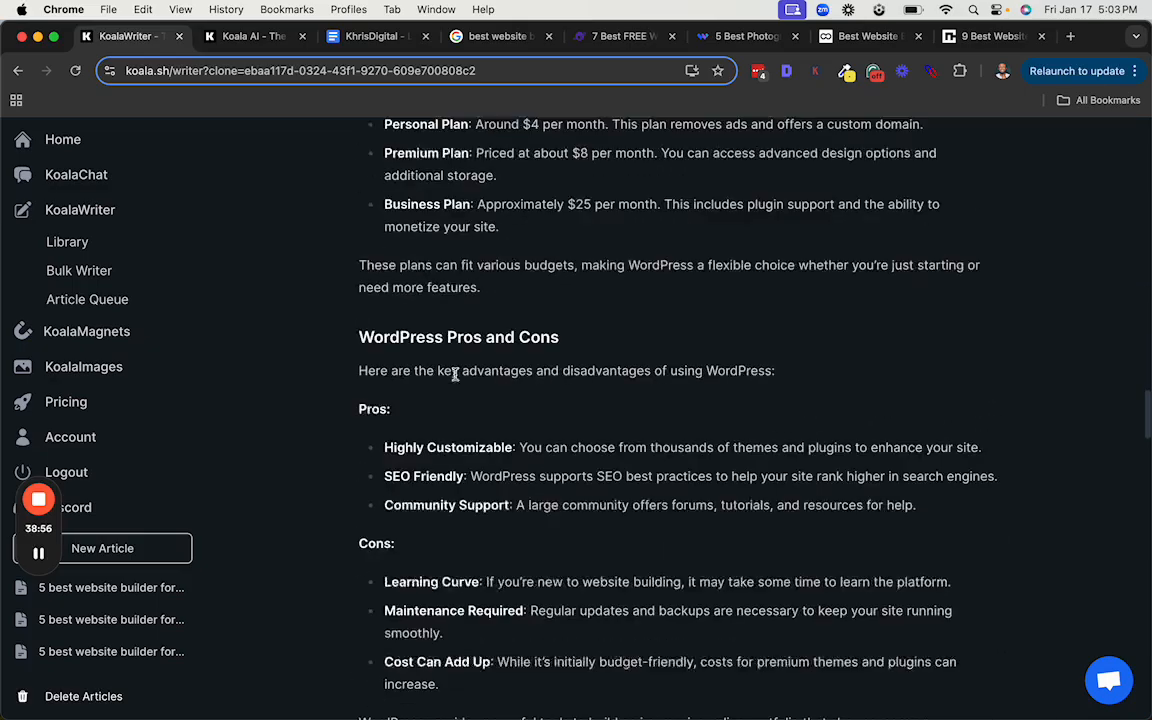
Review the "Choosing the Right Website Builder for Photographers" section and highlight the Wix and Squarespace mentions under its key features
scroll(455, 376, up, 3)
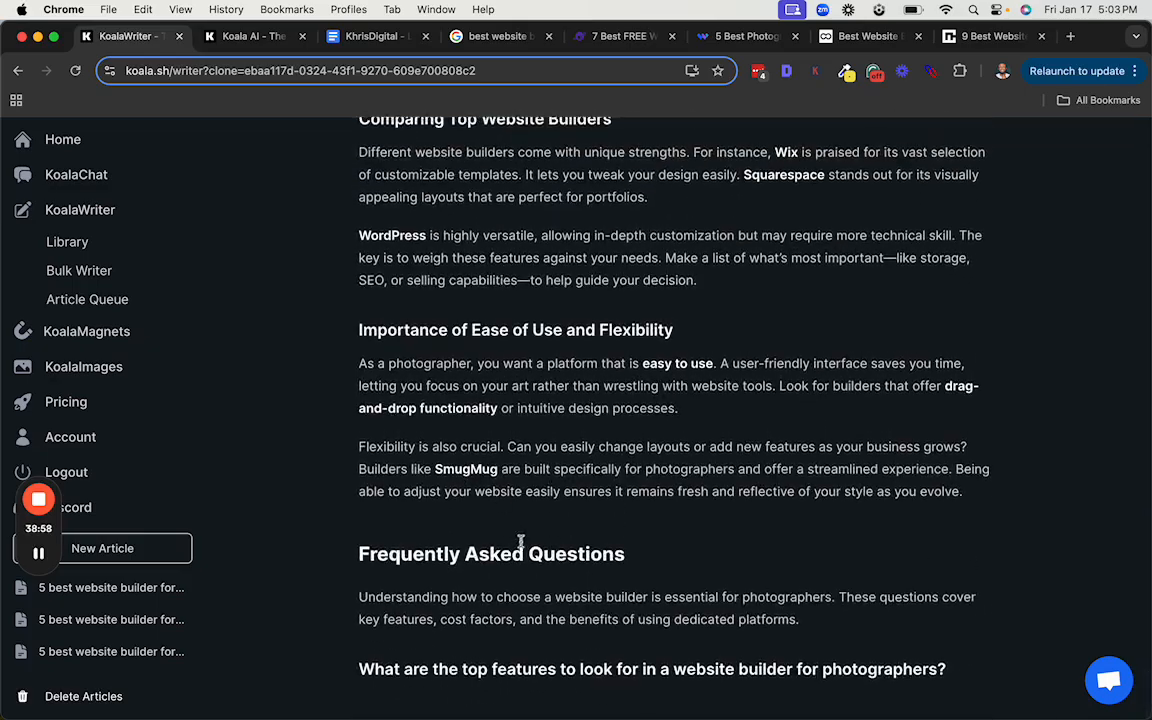
scroll(503, 441, up, 6)
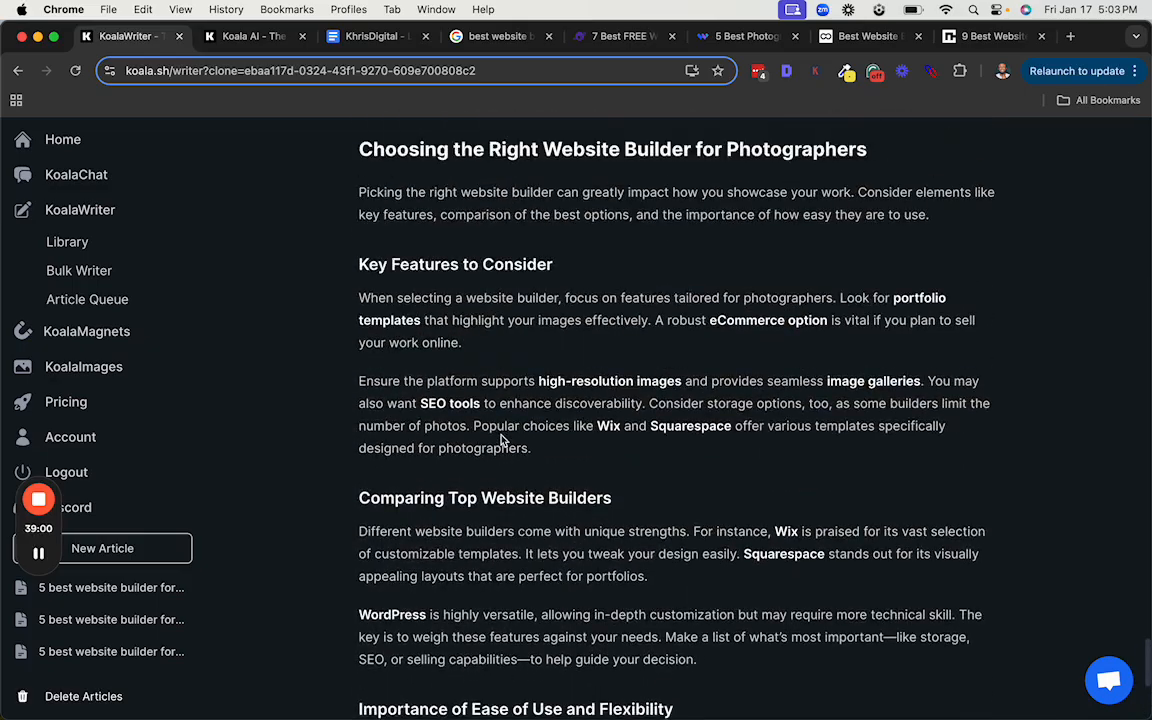
scroll(501, 443, down, 9)
scroll(546, 555, up, 11)
scroll(546, 560, up, 6)
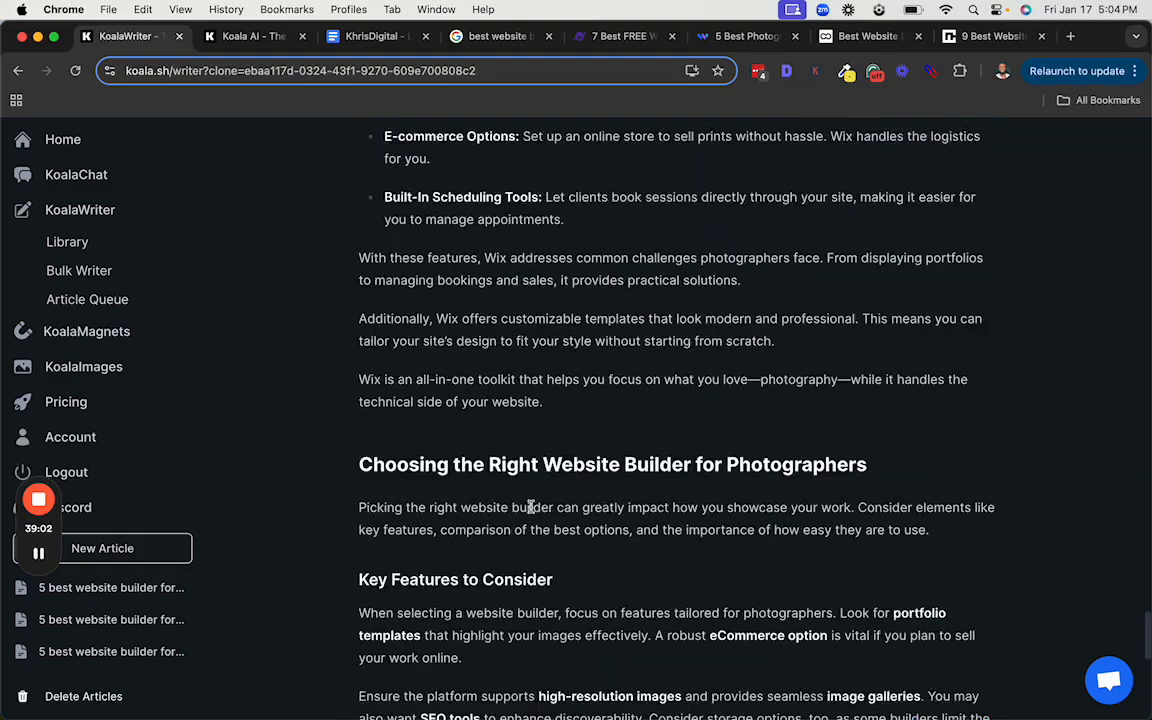
scroll(532, 506, down, 7)
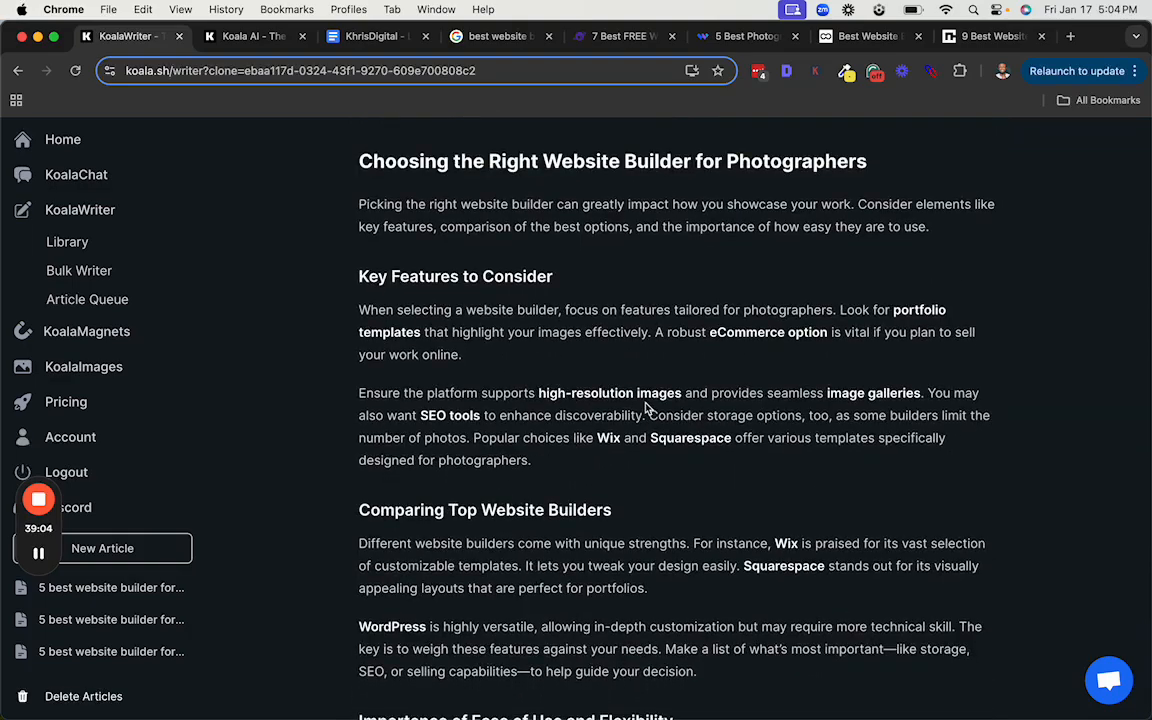
scroll(645, 408, up, 1)
double_click(609, 477)
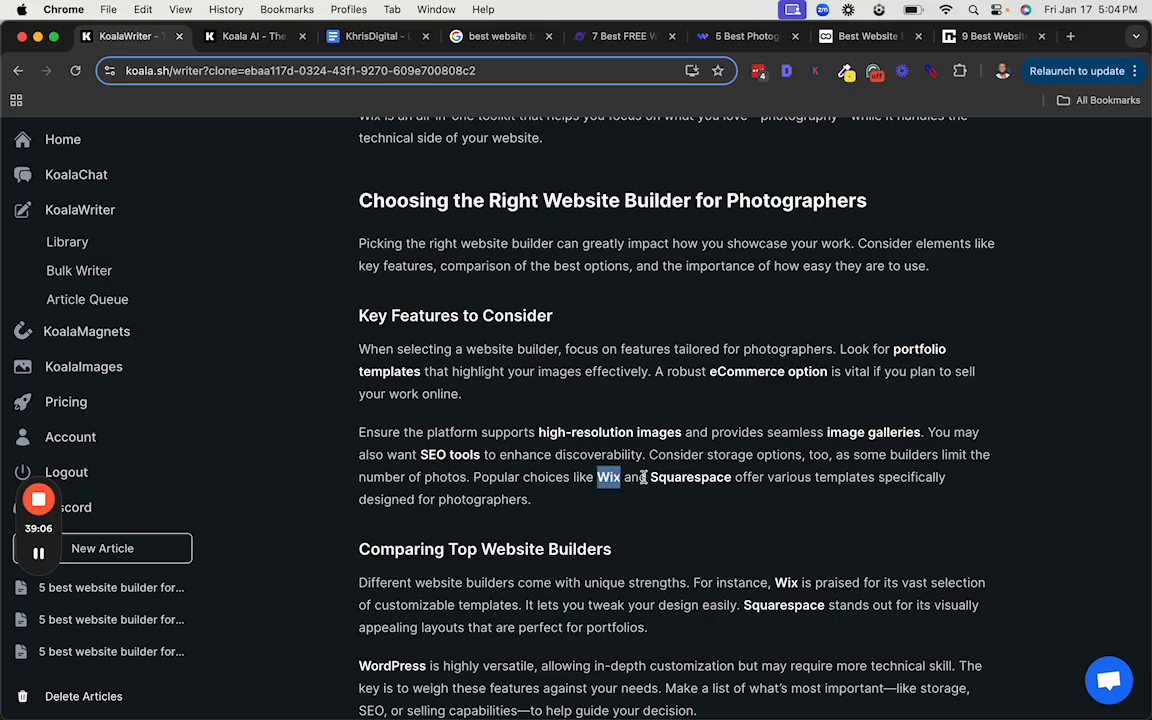
double_click(665, 478)
scroll(682, 488, down, 7)
scroll(670, 515, down, 2)
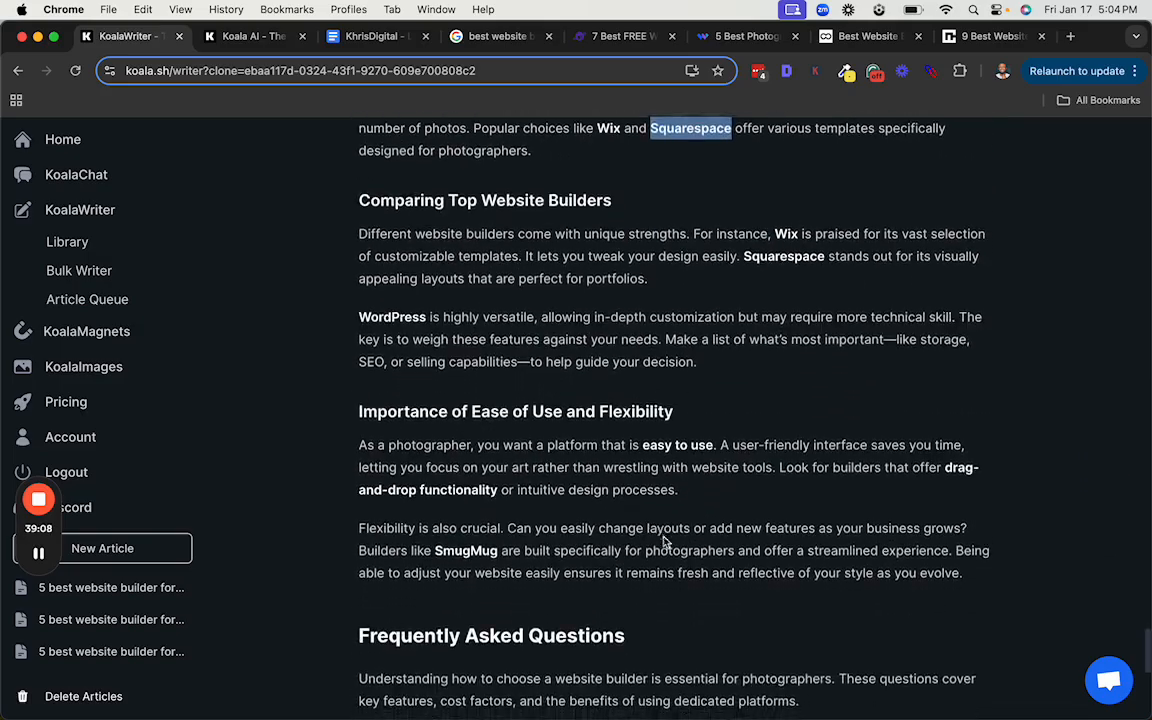
Check the word count of the finished article in its details
scroll(658, 496, up, 20)
scroll(657, 494, up, 12)
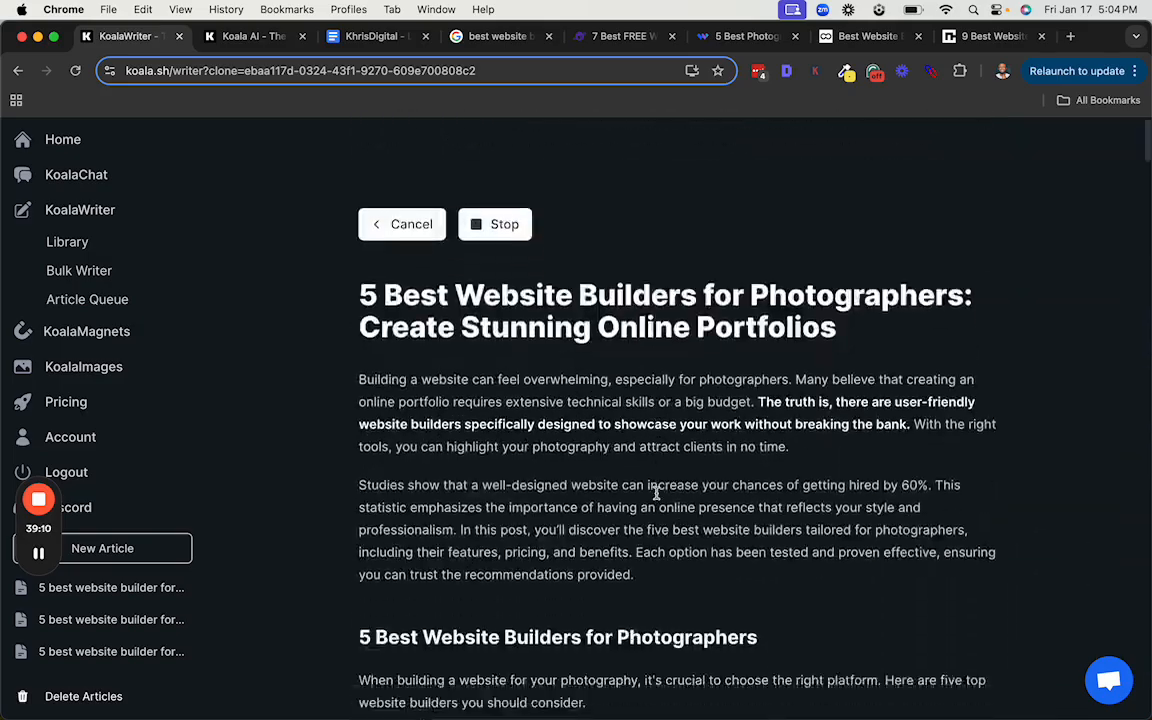
scroll(662, 494, down, 20)
scroll(661, 489, up, 20)
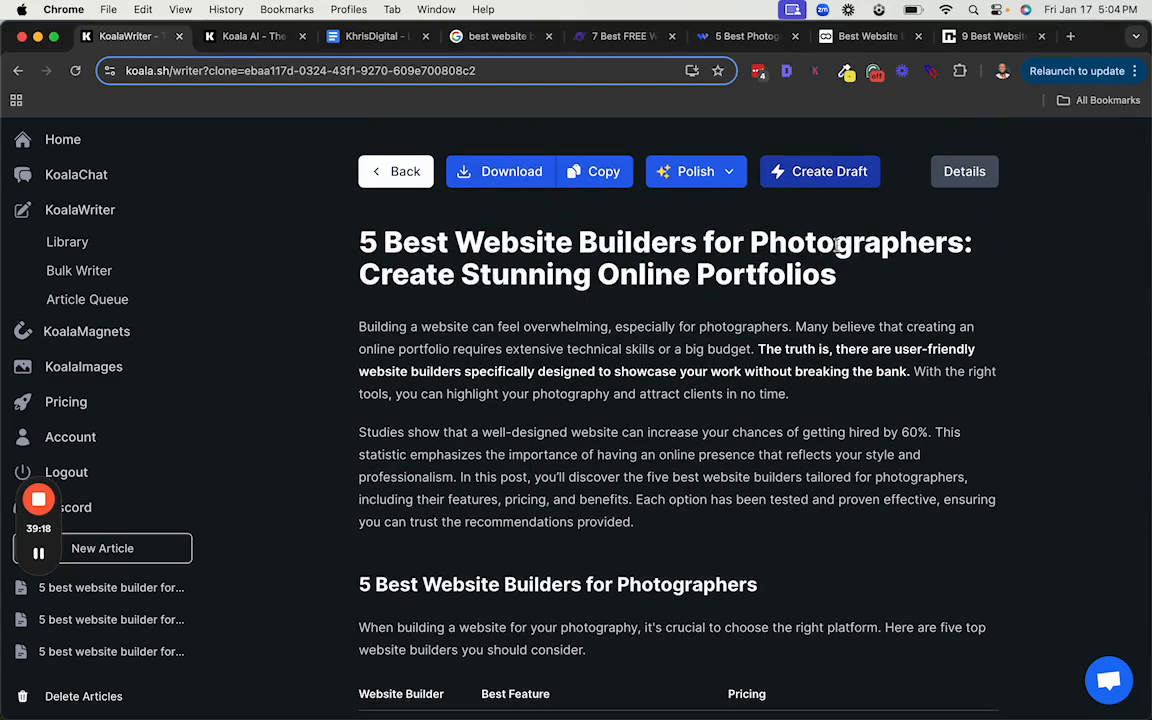
click(963, 178)
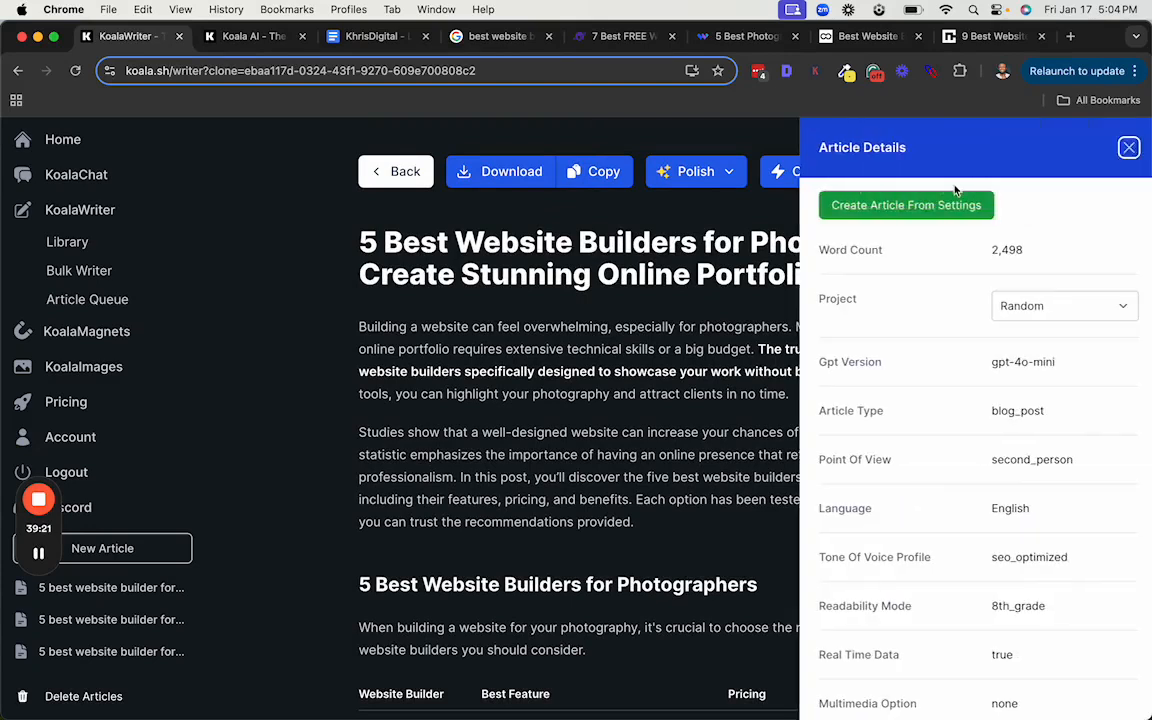
double_click(1006, 250)
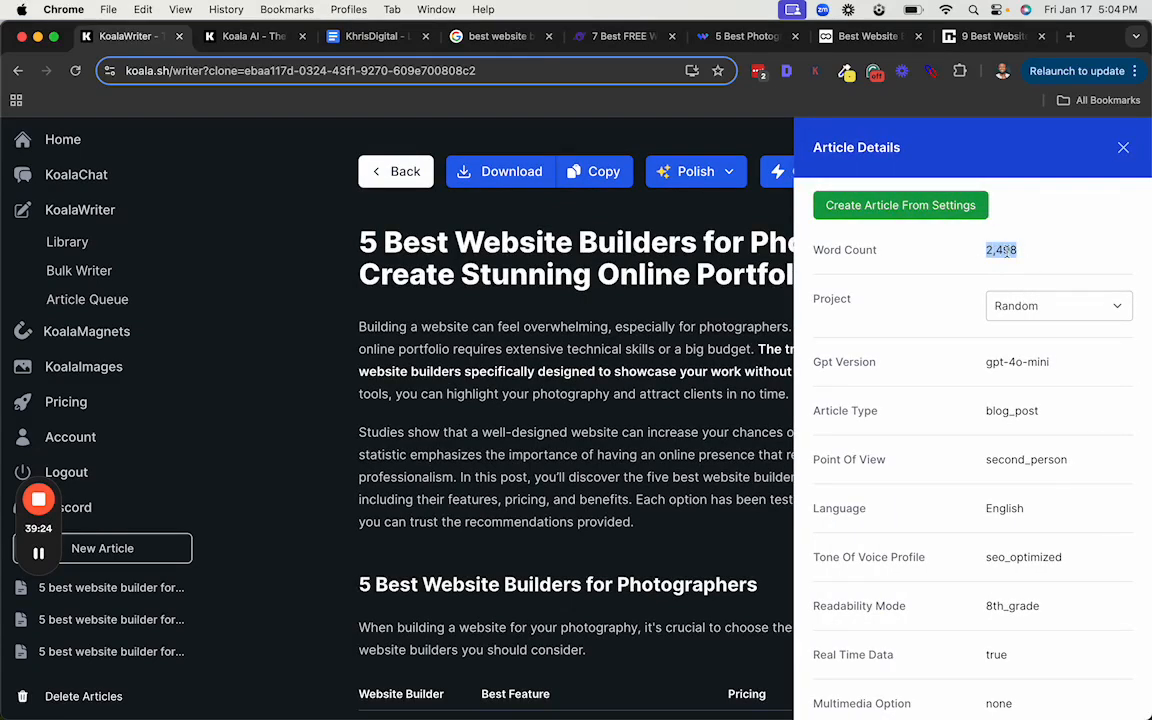
click(1122, 148)
Skim the finished article through to the Wix and Squarespace FAQs and return to its title
scroll(702, 340, down, 10)
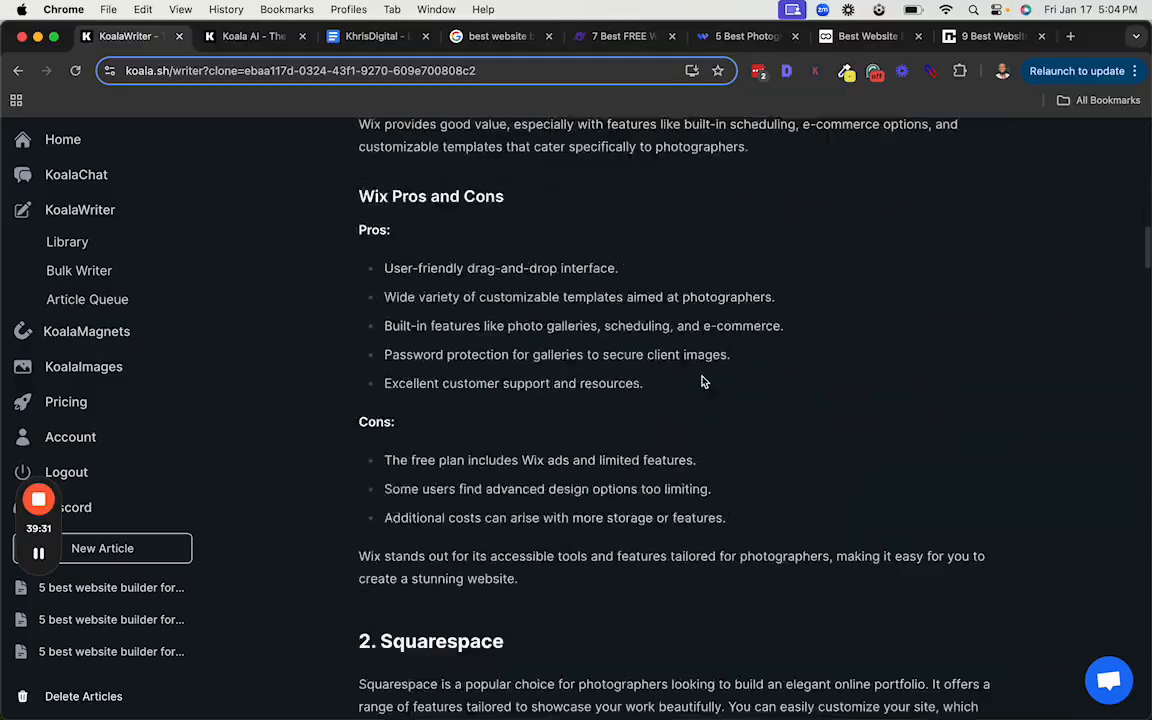
scroll(702, 381, down, 20)
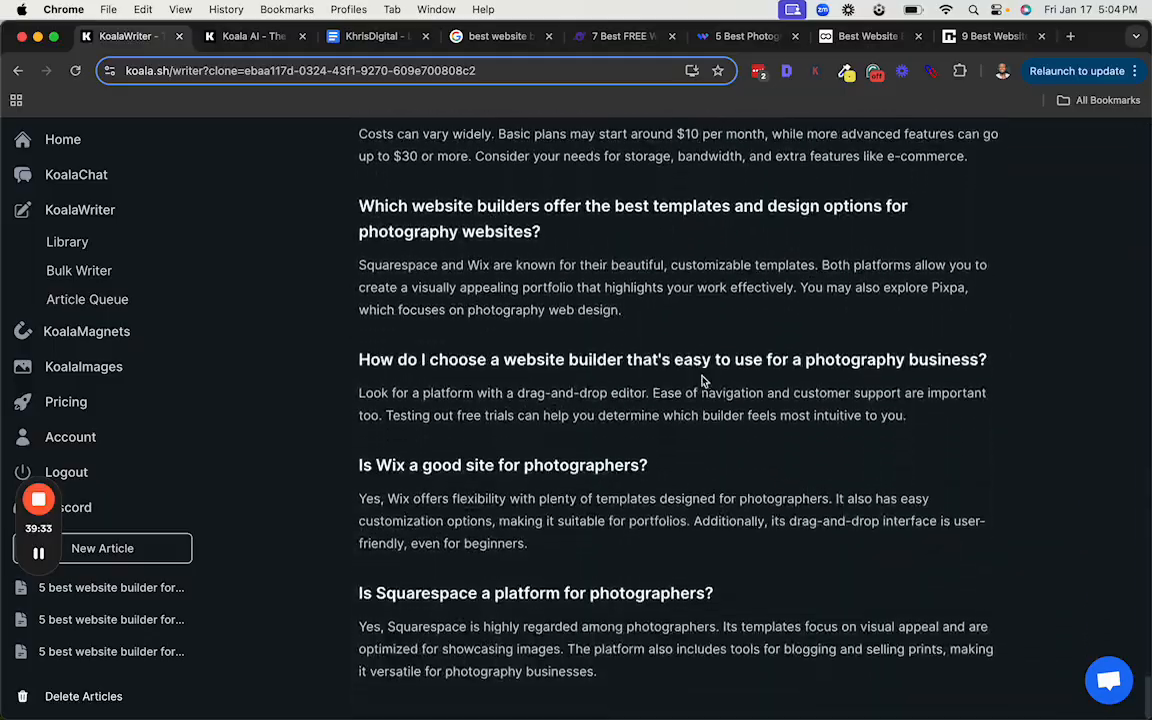
scroll(702, 381, up, 20)
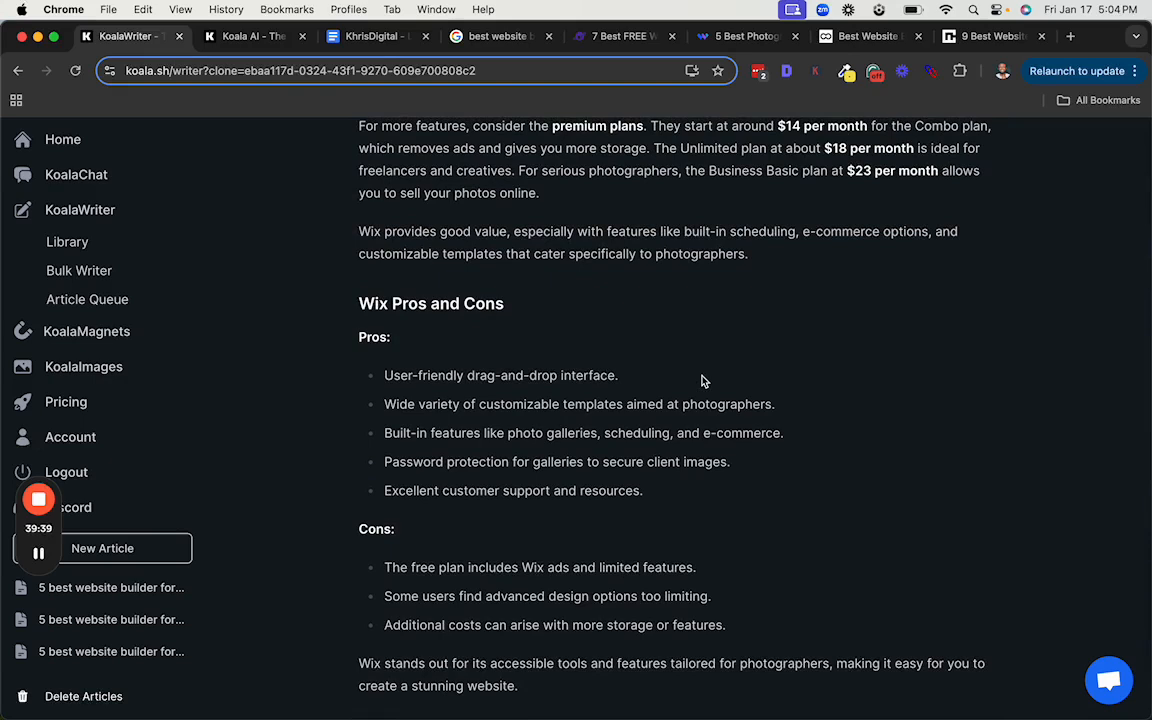
scroll(510, 350, up, 15)
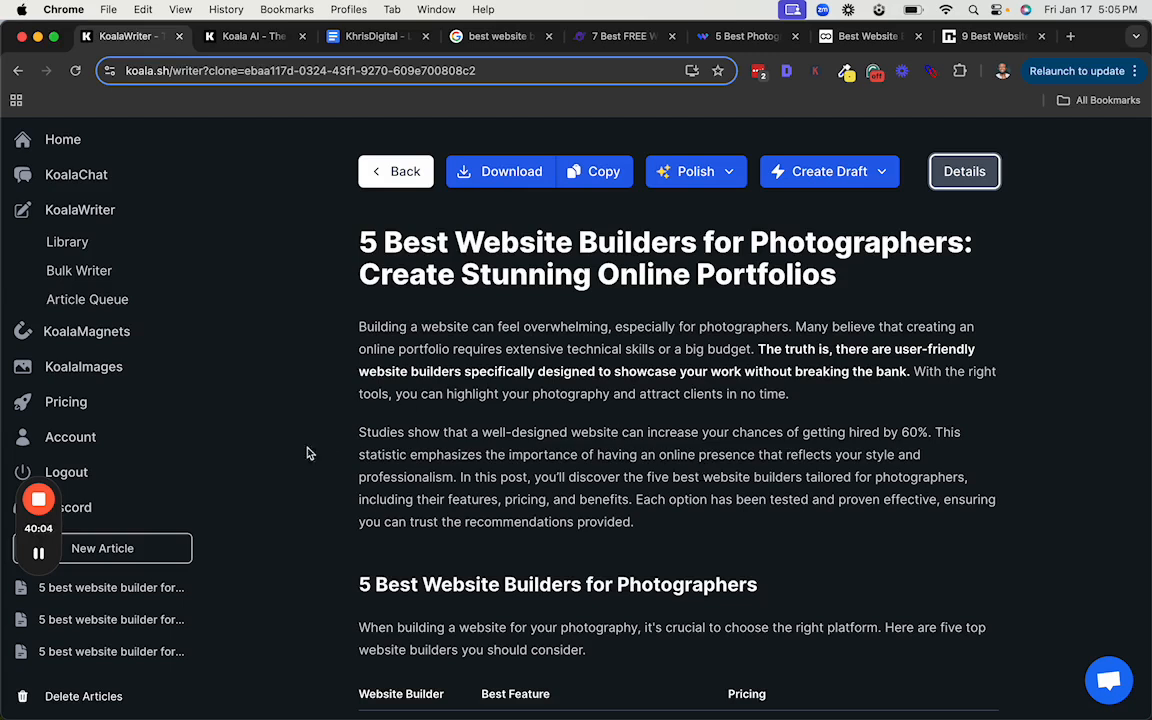
mouse_move(50, 498)
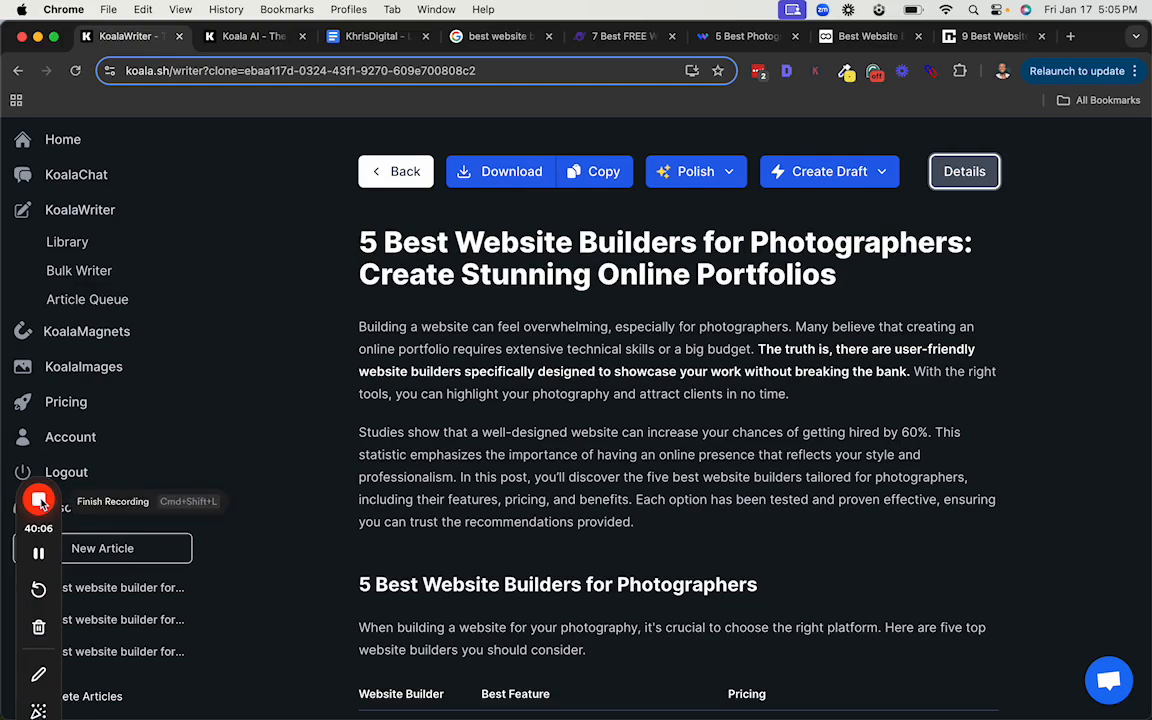
scroll(689, 489, down, 1)
scroll(692, 493, up, 1)
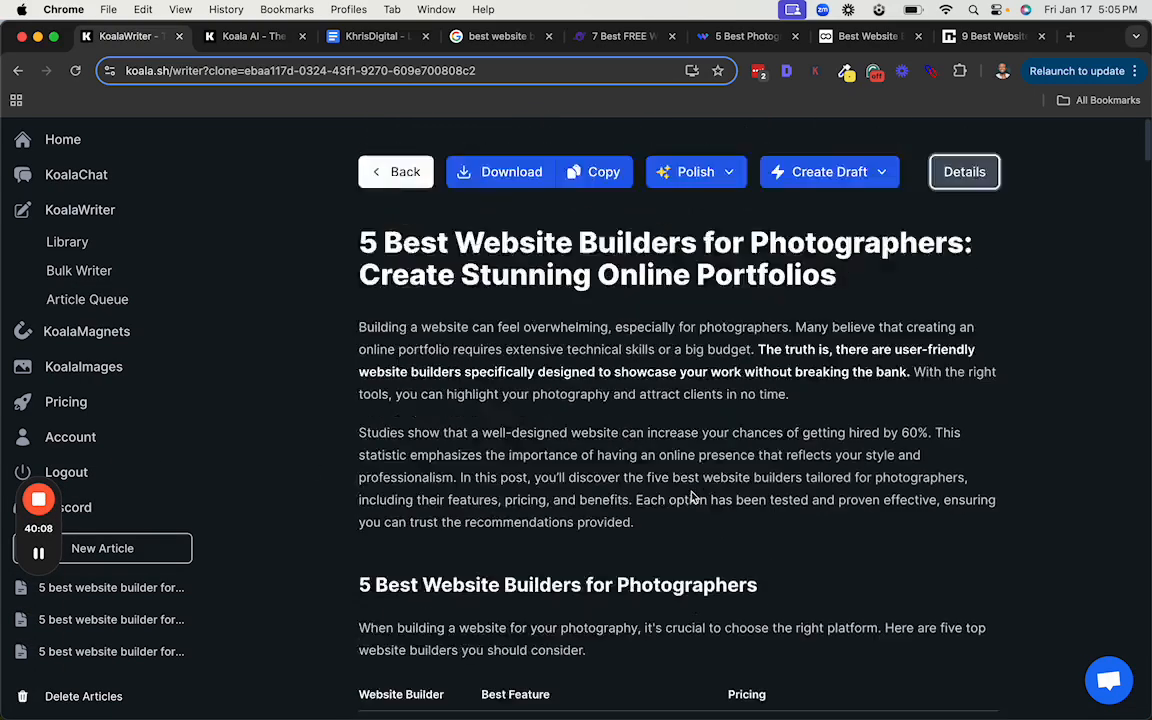